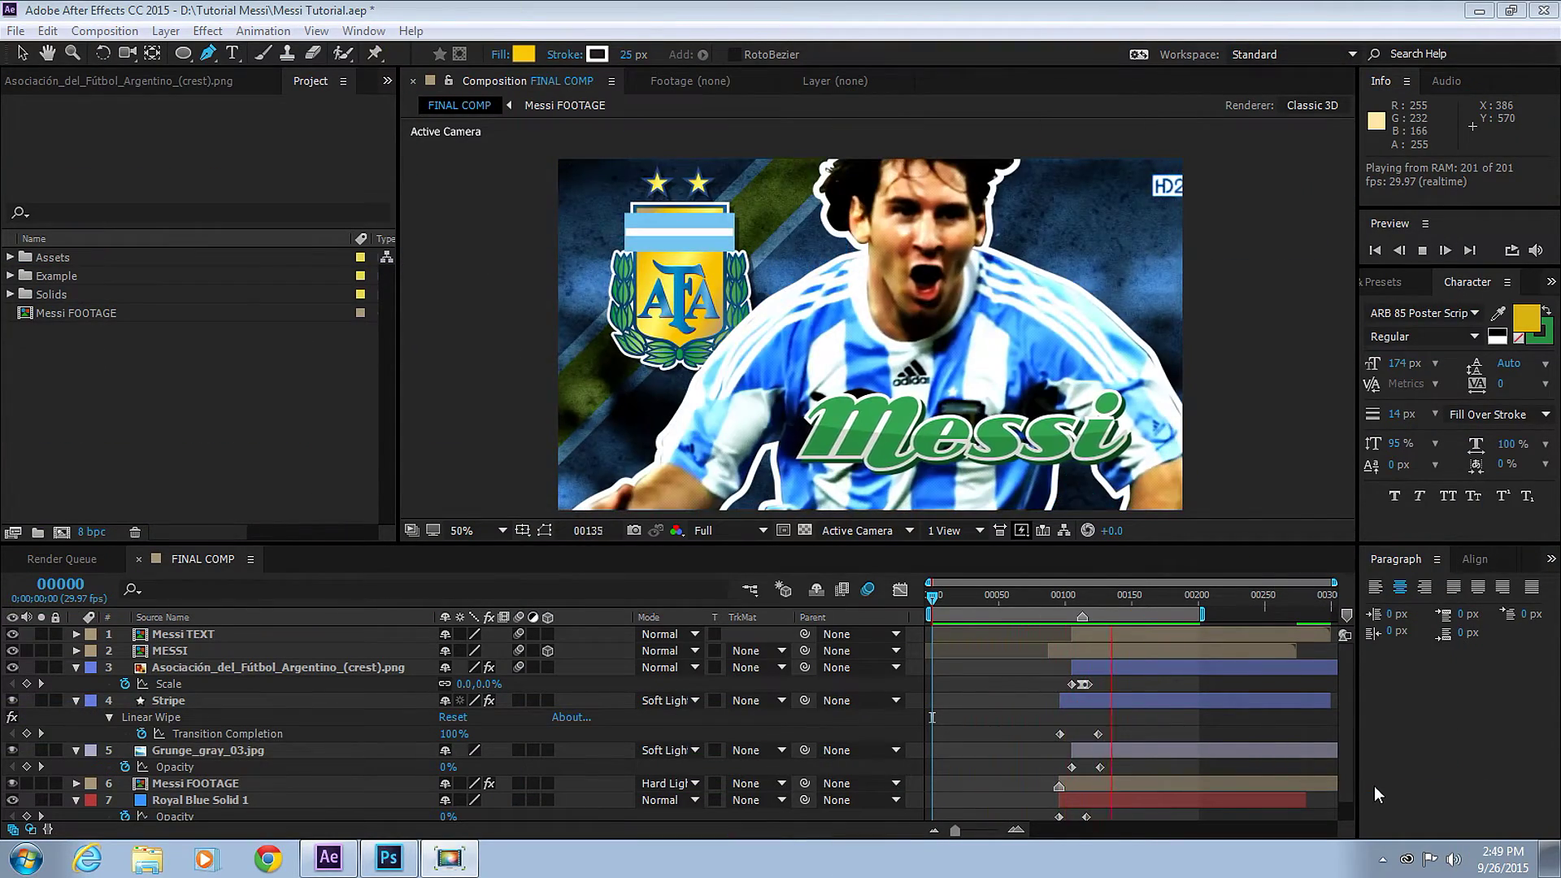
# - Create a 1280×720, 29.97 fps HDV/HDTV 720 composition named LIONEL MESSI
pyautogui.click(61, 533)
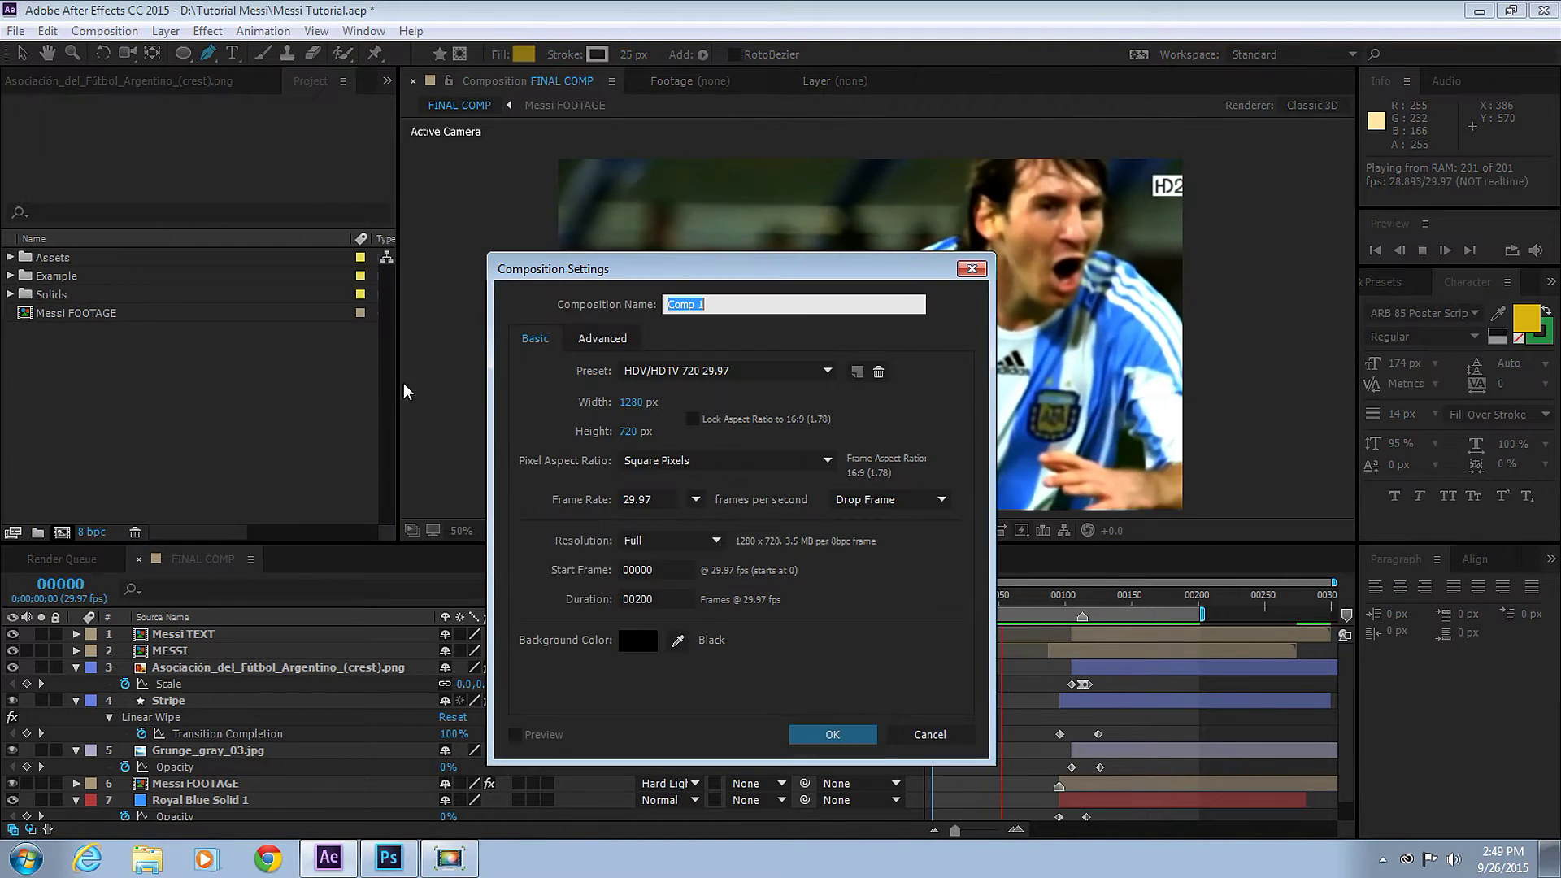
pyautogui.write('LIONEL MESSI')
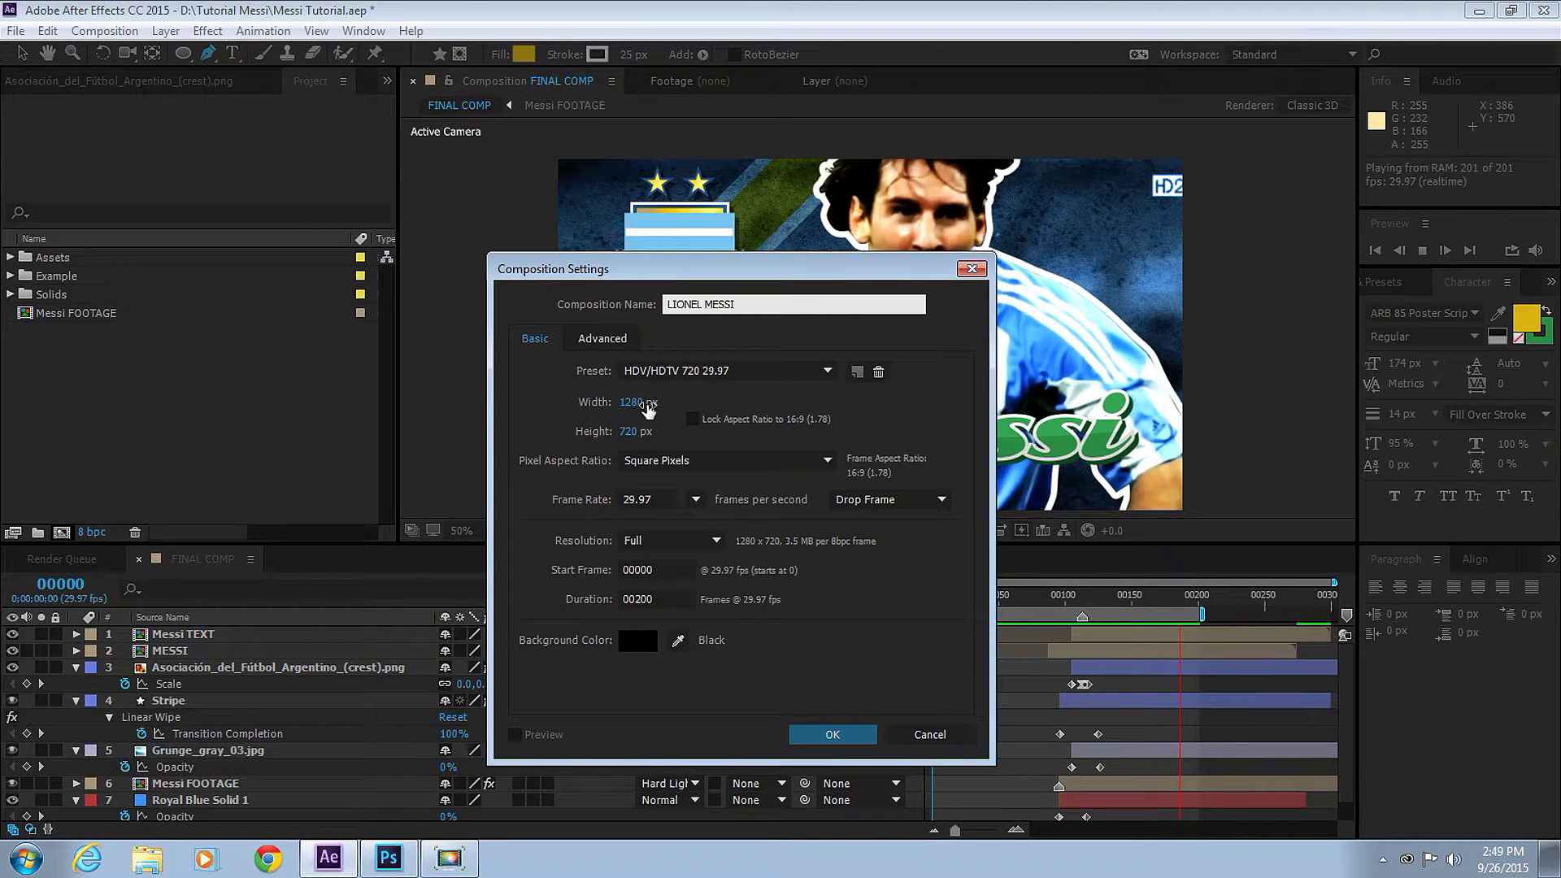
pyautogui.click(656, 499)
pyautogui.click(832, 735)
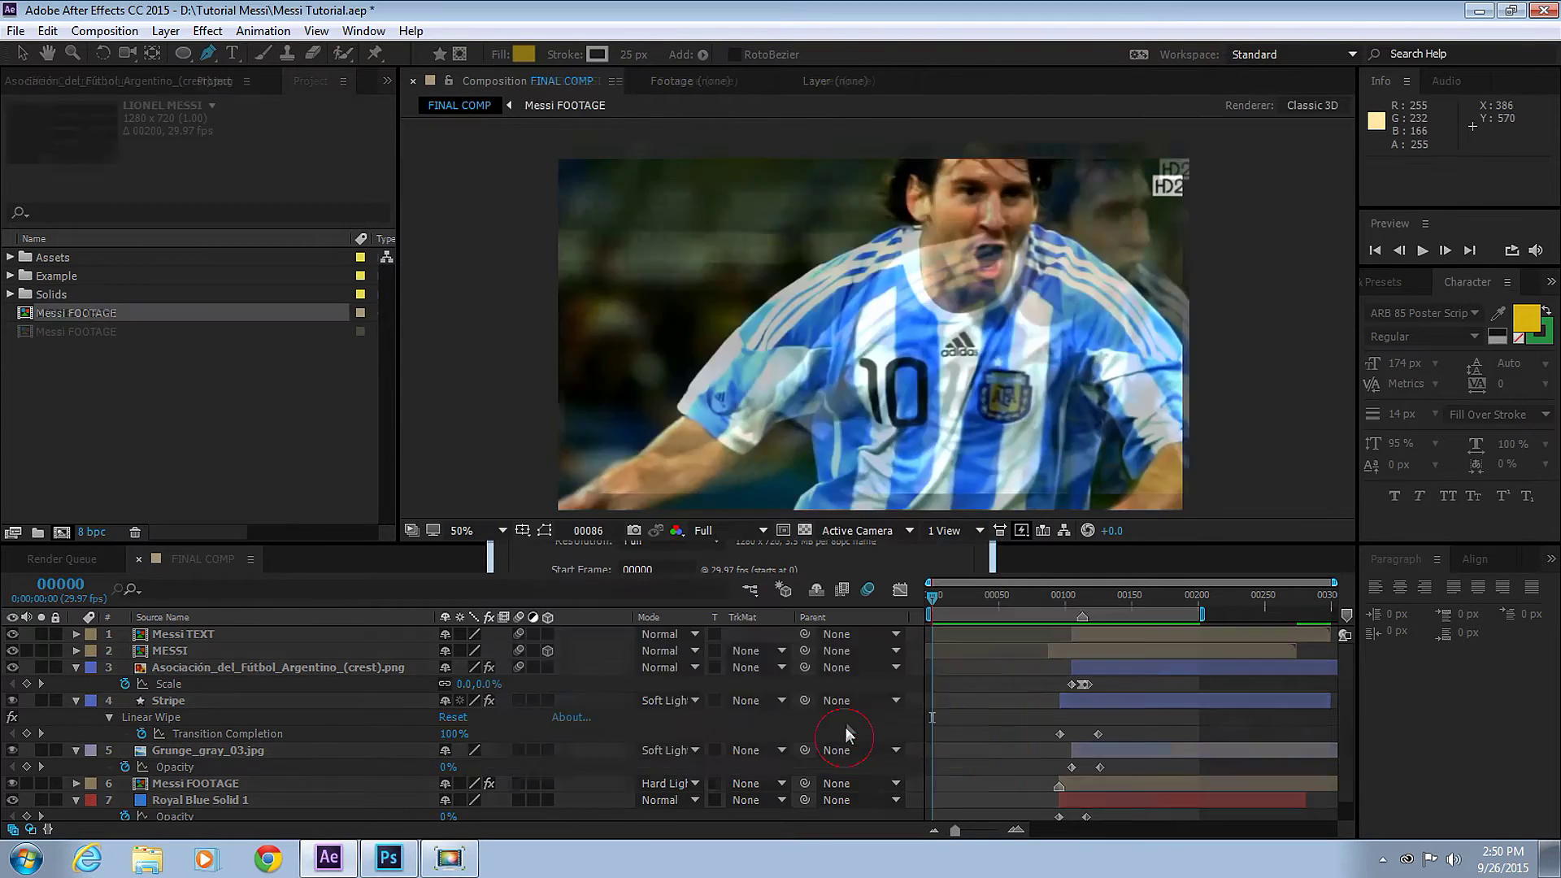
# - Add the Messi FOOTAGE clip to the LIONEL MESSI comp and move the playhead to frame 00113
pyautogui.click(112, 335)
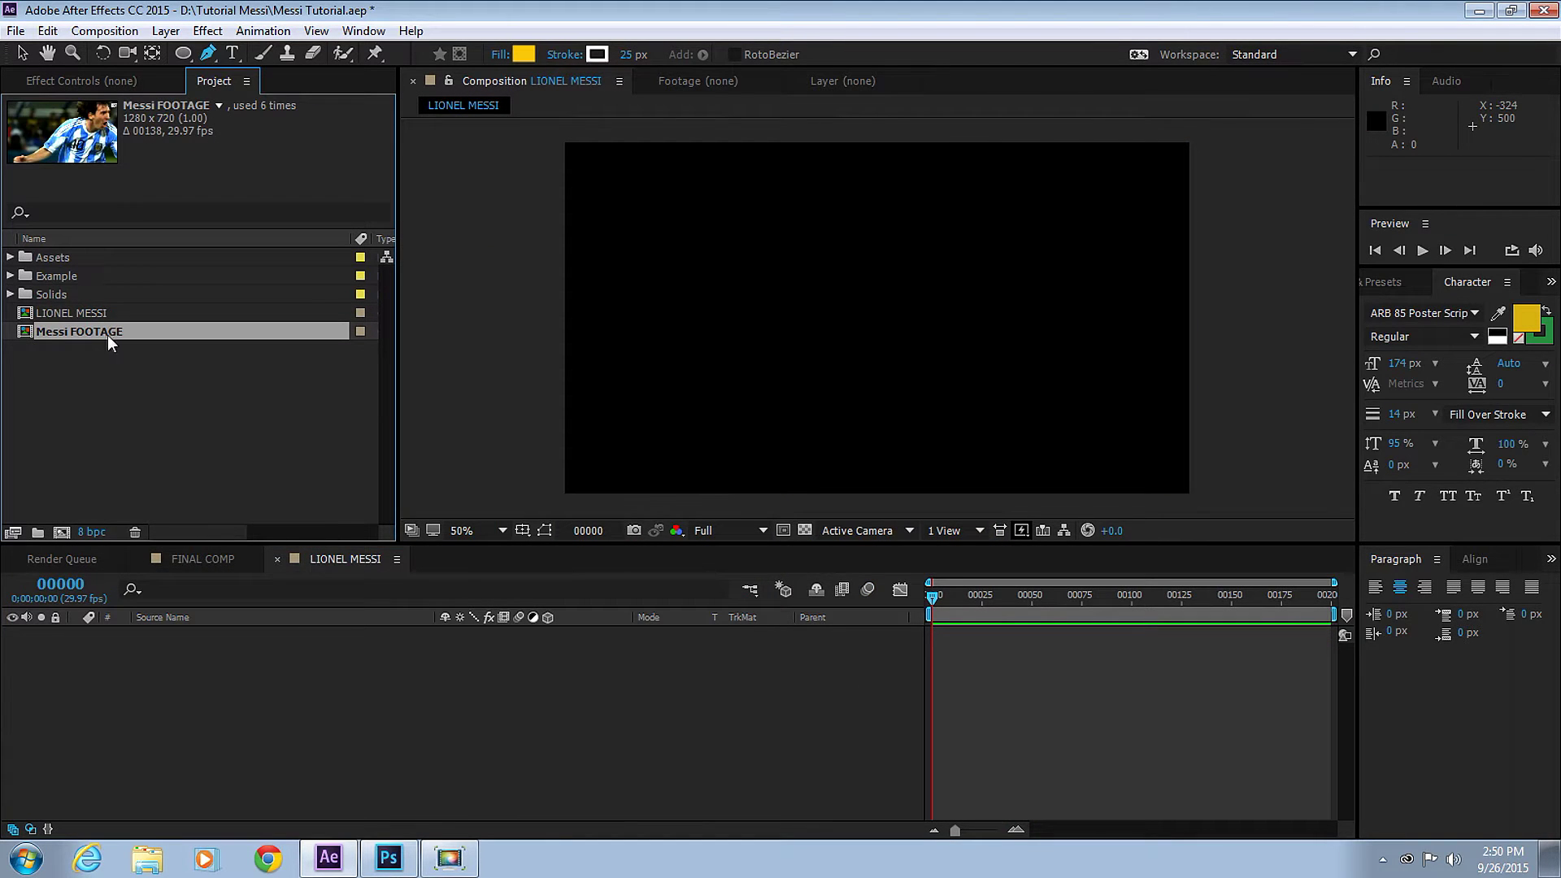
pyautogui.moveTo(111, 333); pyautogui.dragTo(203, 673)
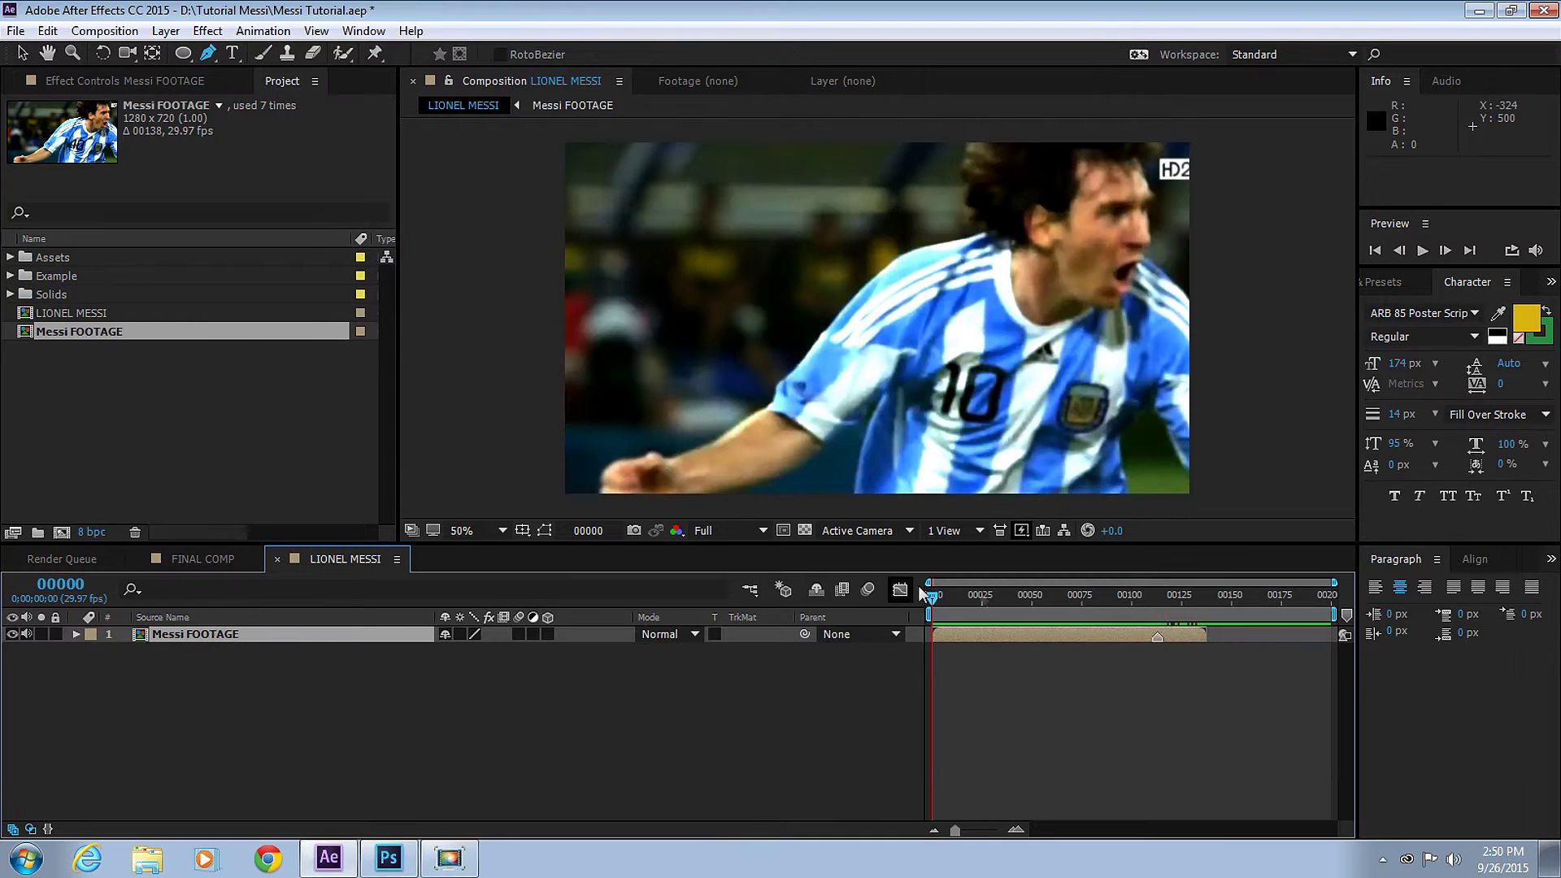
pyautogui.click(1158, 601)
pyautogui.moveTo(928, 583); pyautogui.dragTo(1106, 598)
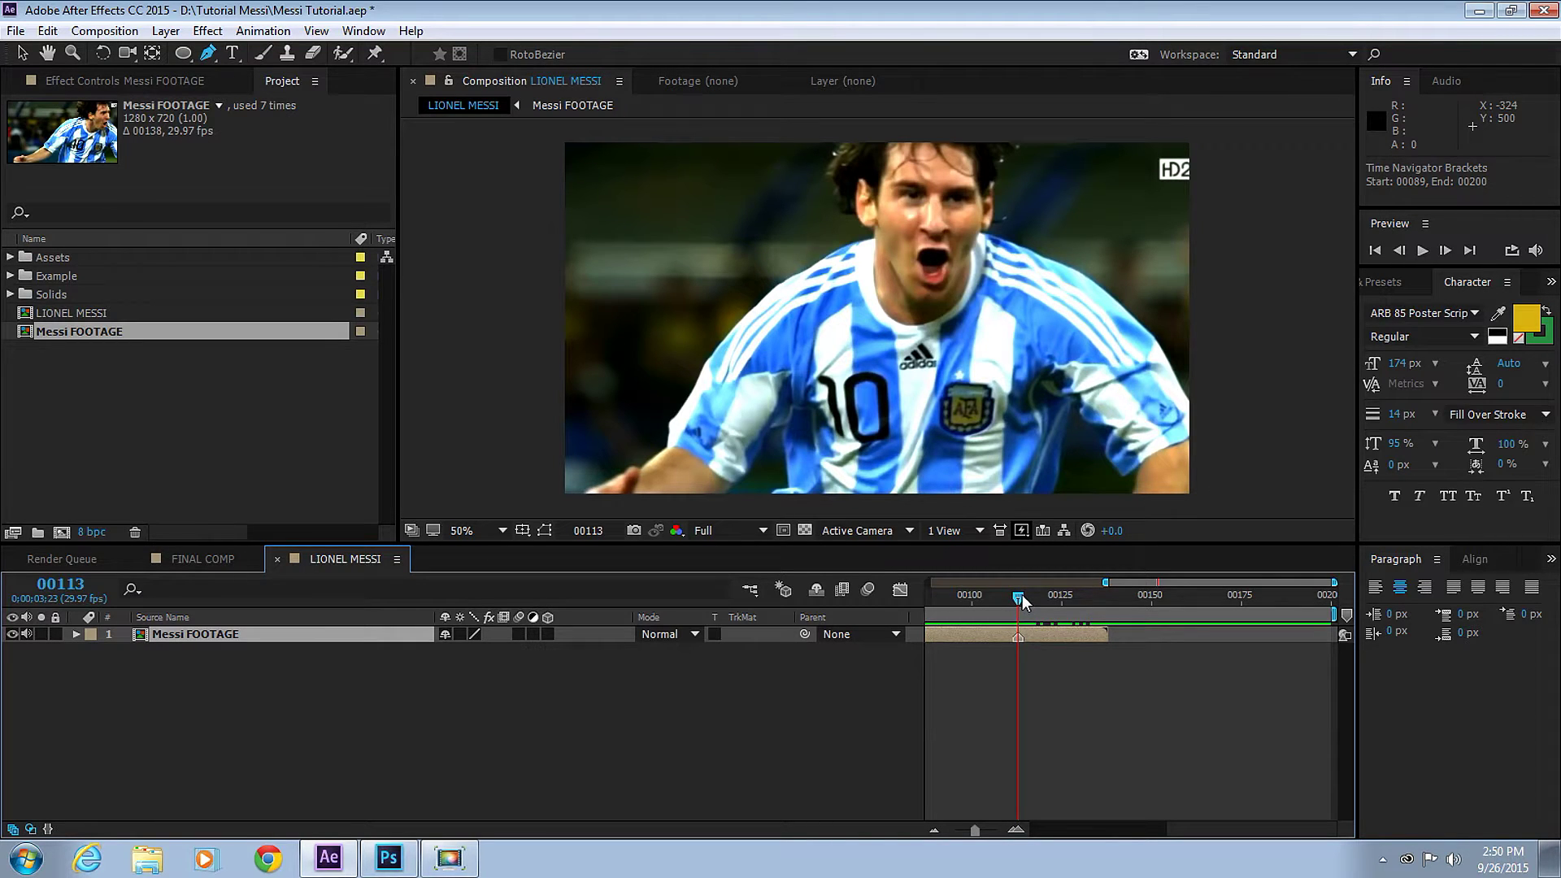
pyautogui.moveTo(1331, 581); pyautogui.dragTo(1251, 582)
pyautogui.press('pagedown')
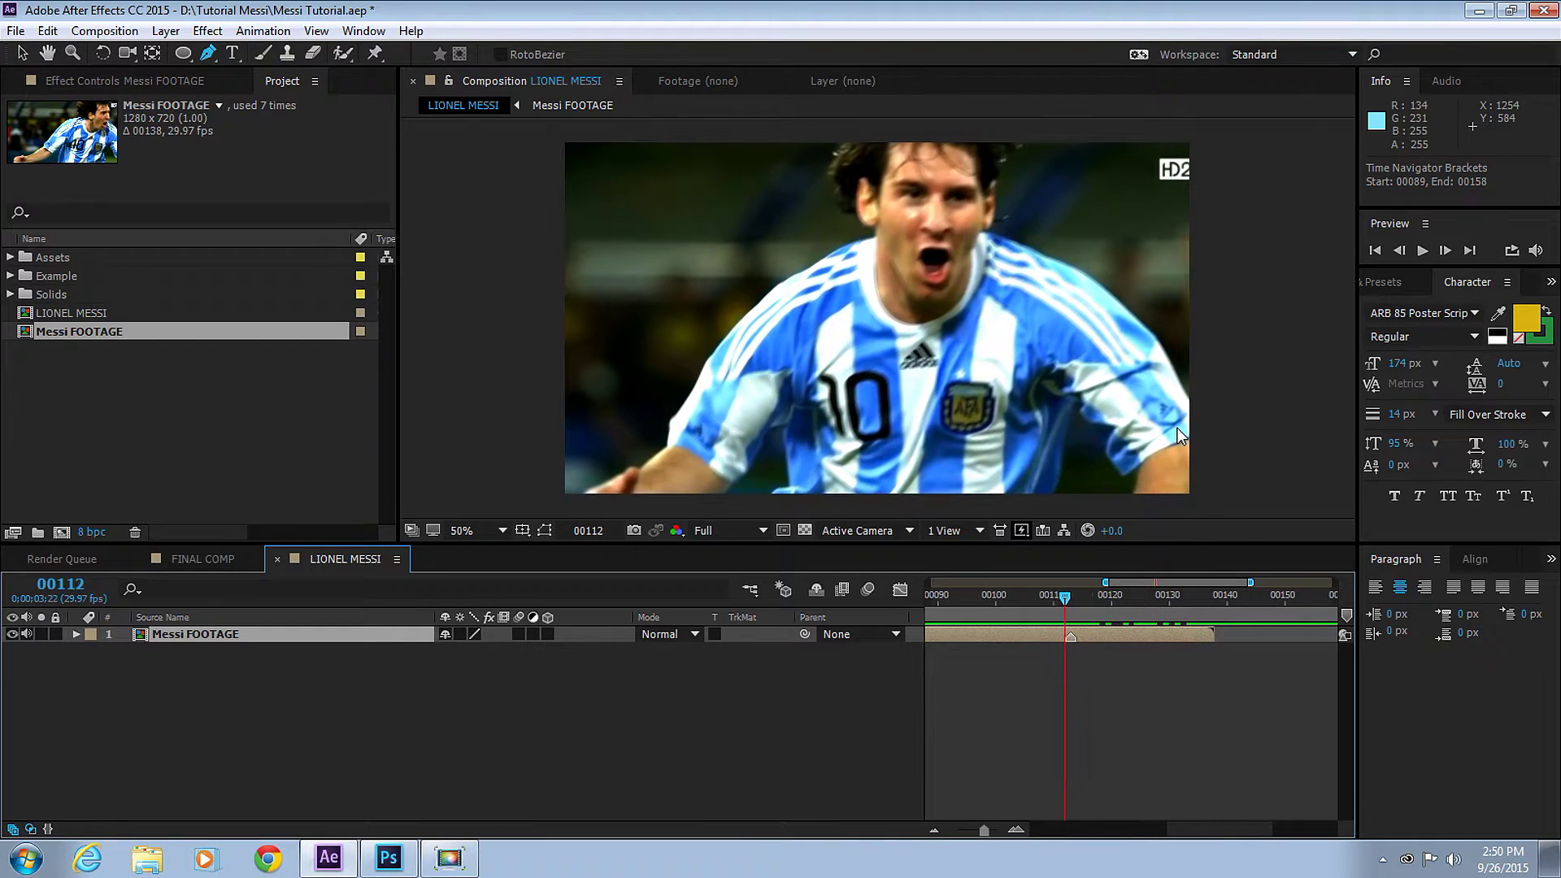
# - Add a composition marker at frame 00113 with the comment START ANIMATION HERE
pyautogui.press('KP_Multiply')
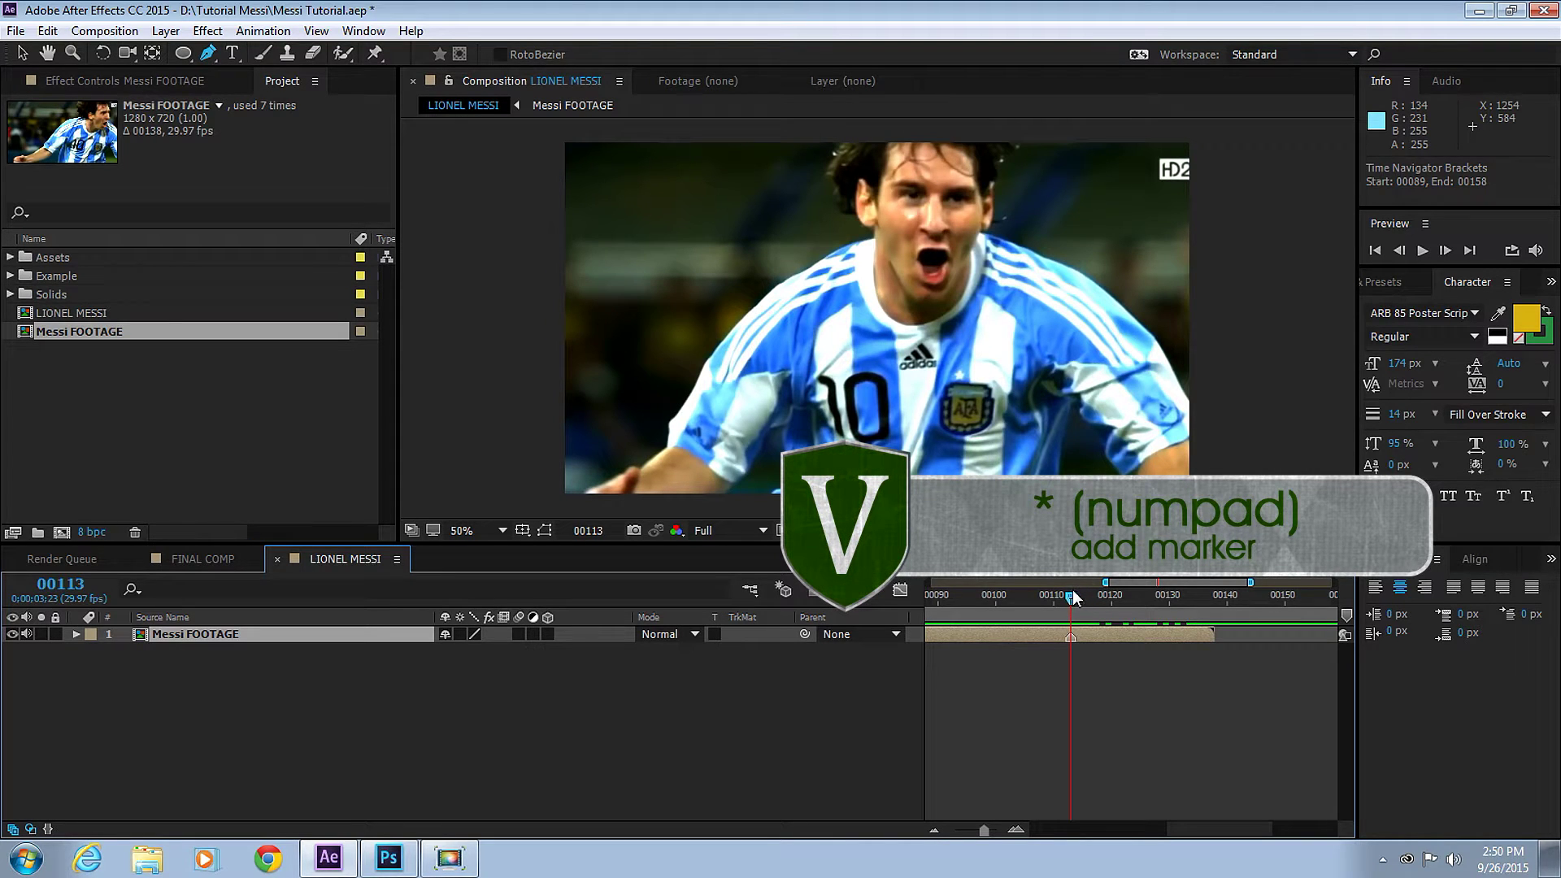
pyautogui.hotkey('ctrl', 'shift', 'a')
pyautogui.press('KP_Multiply')
pyautogui.rightClick(1069, 623)
pyautogui.click(1090, 628)
pyautogui.write('STAR')
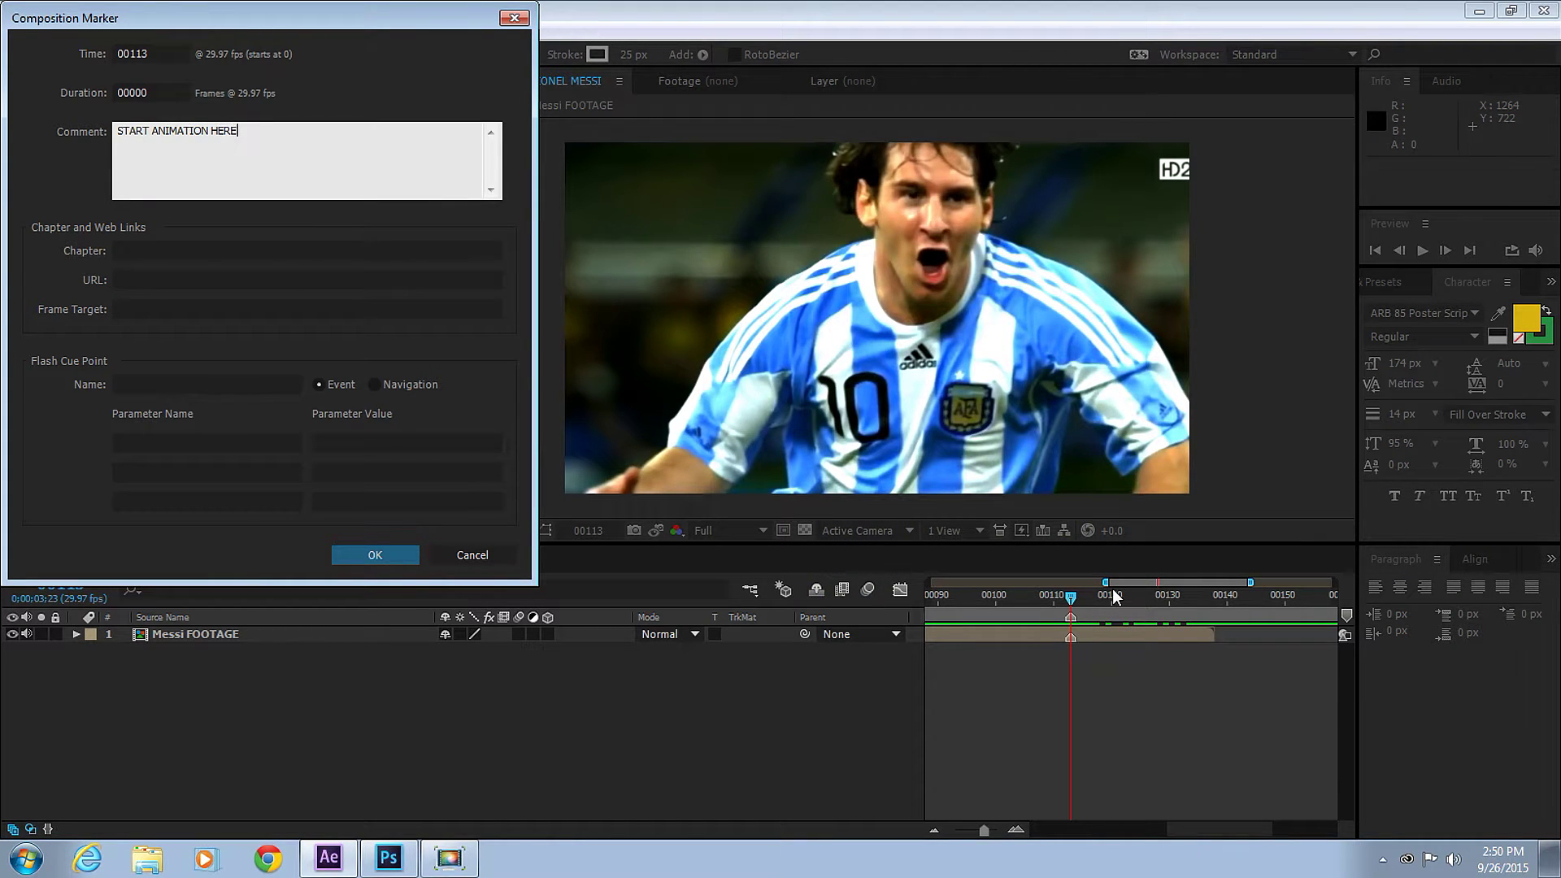
pyautogui.click(375, 554)
pyautogui.moveTo(1105, 582); pyautogui.dragTo(1052, 583)
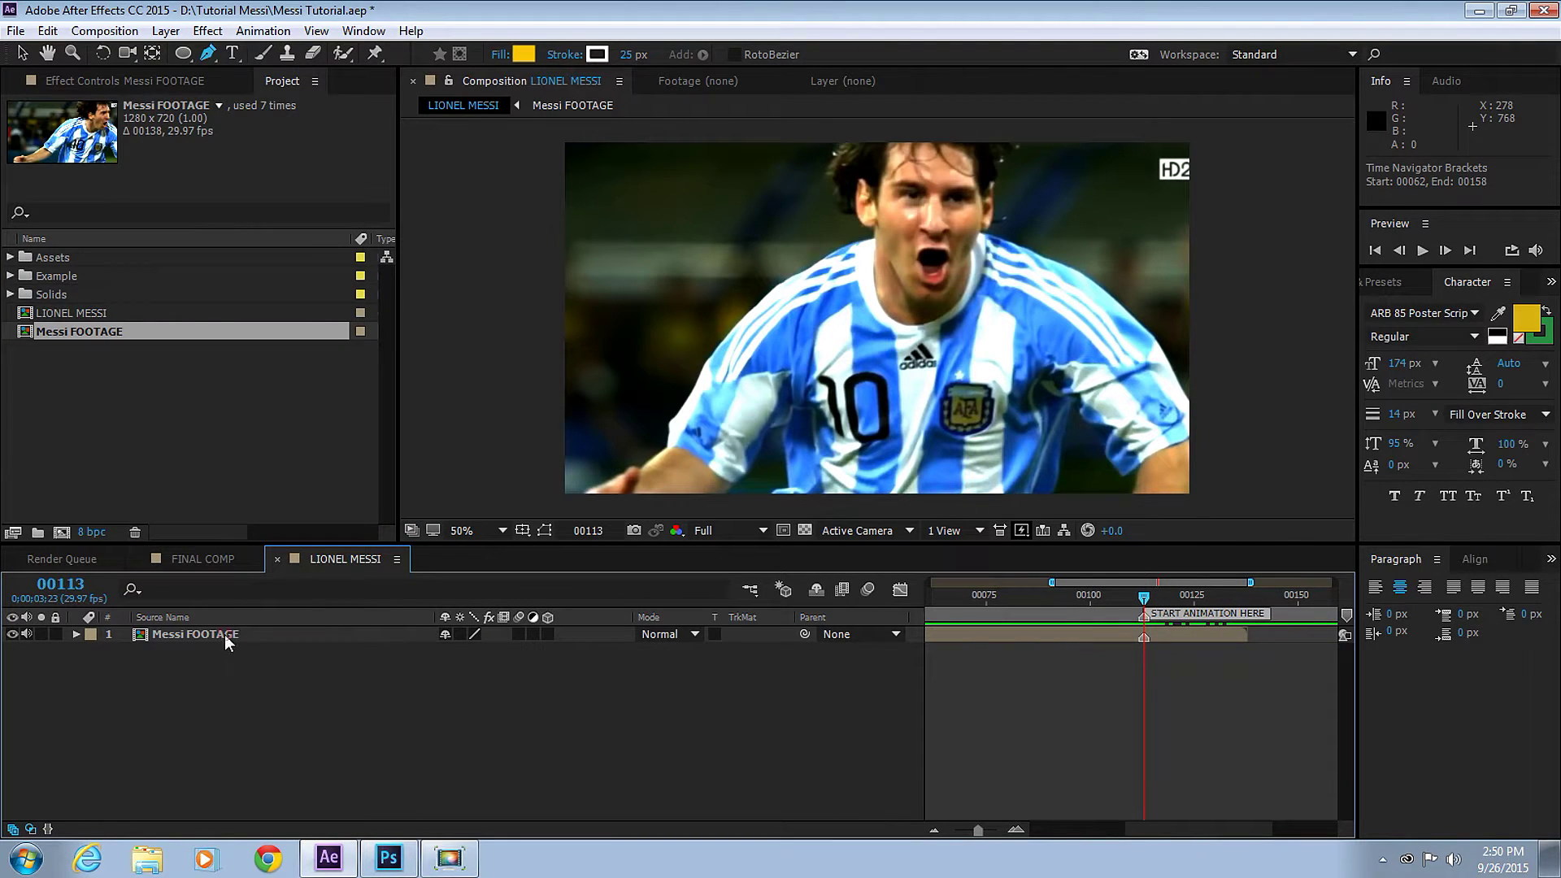
pyautogui.click(226, 637)
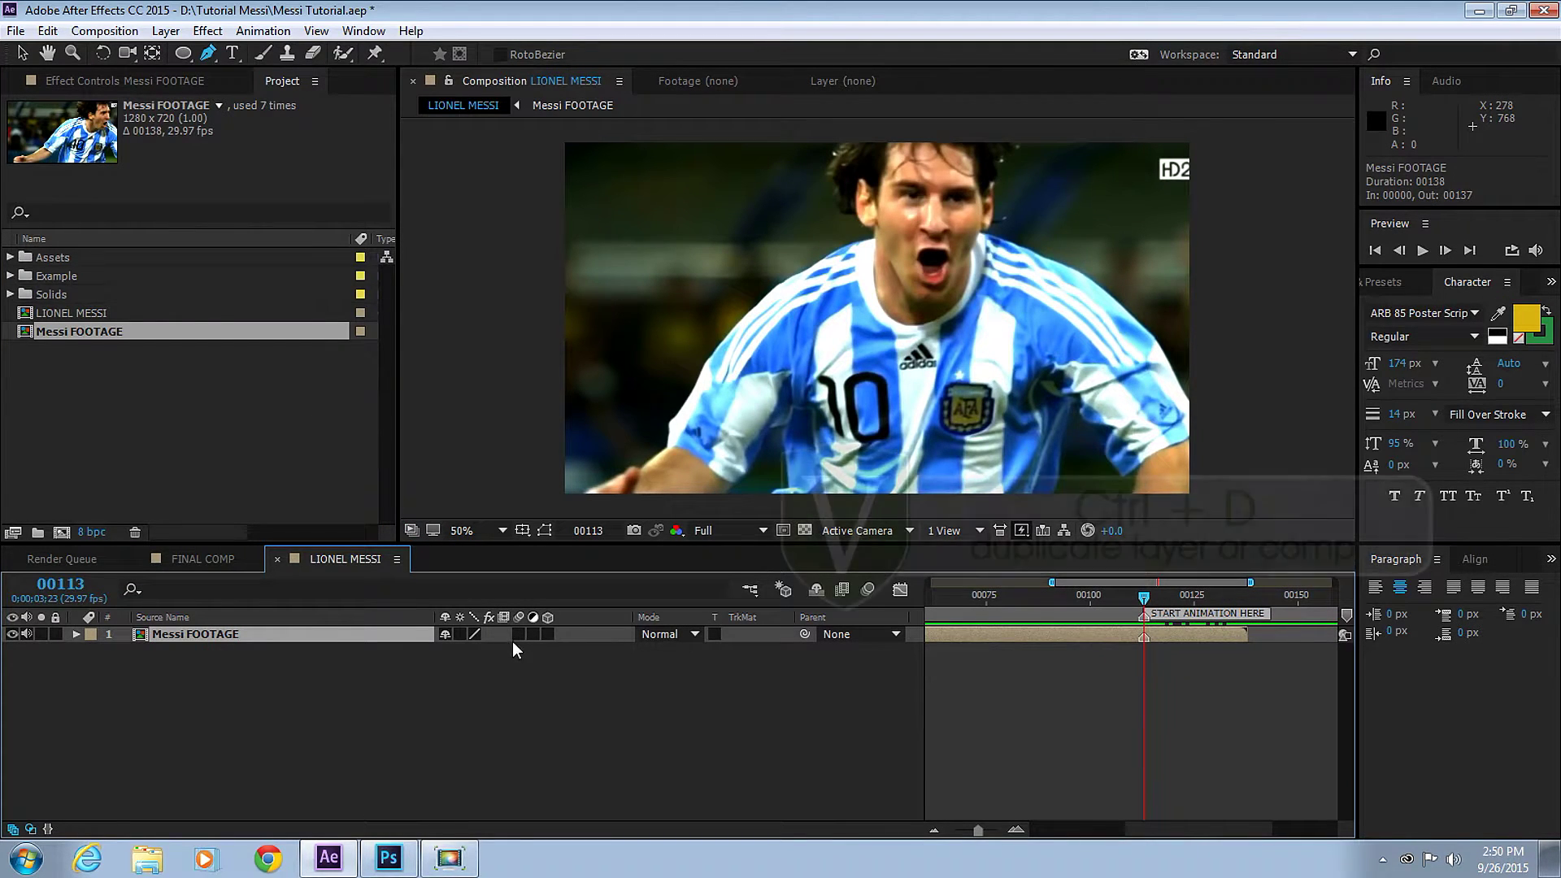
# - Duplicate the Messi FOOTAGE layer and trim the top copy to start at frame 00113
pyautogui.hotkey('ctrl', 'd')
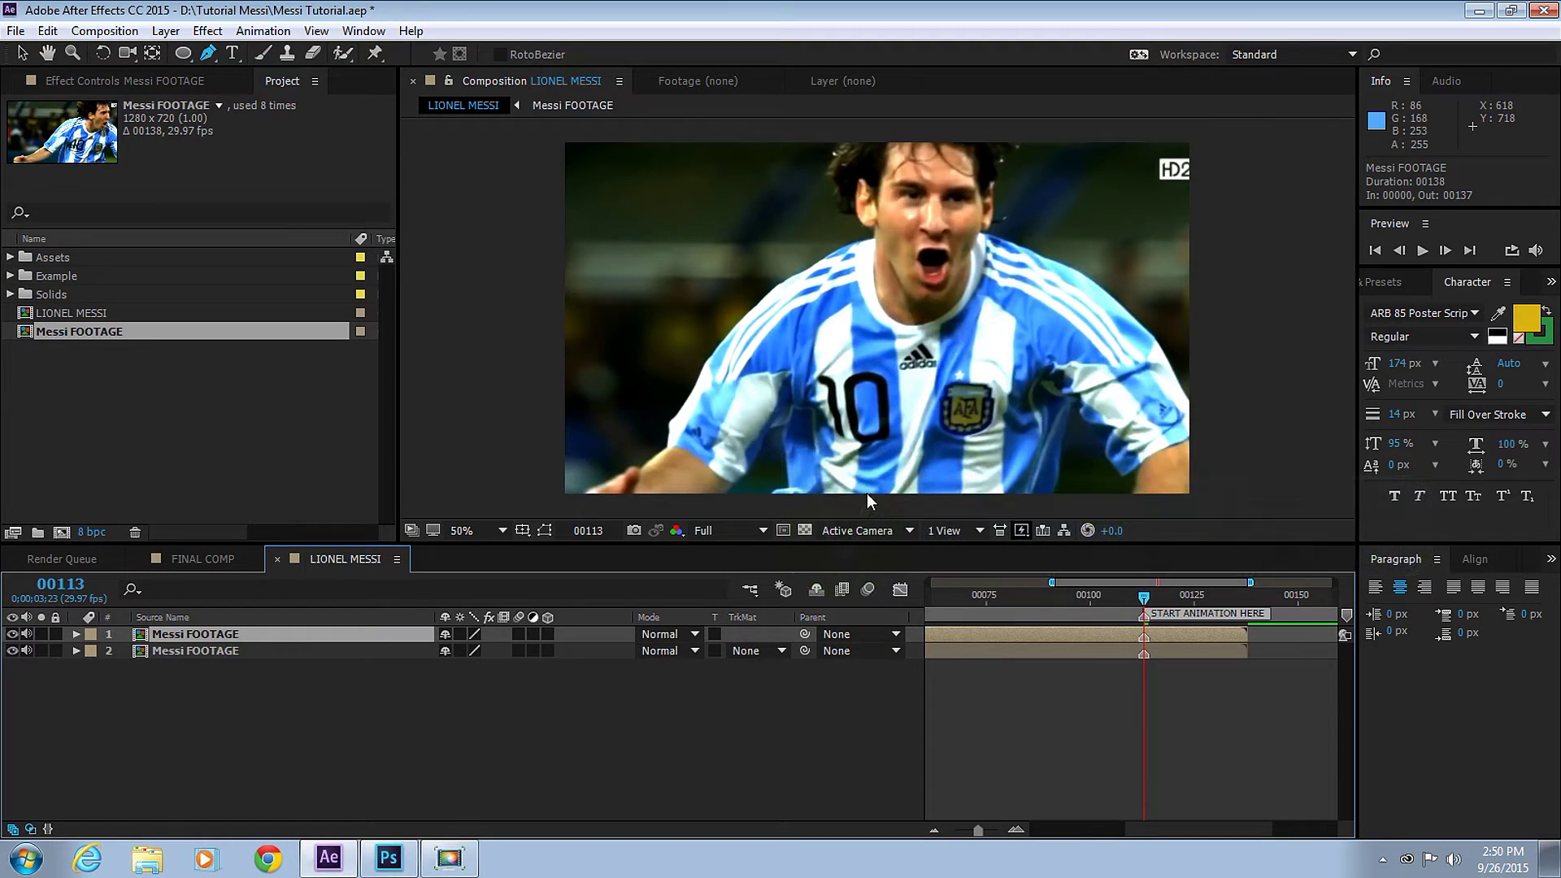
pyautogui.hotkey('alt', '[')
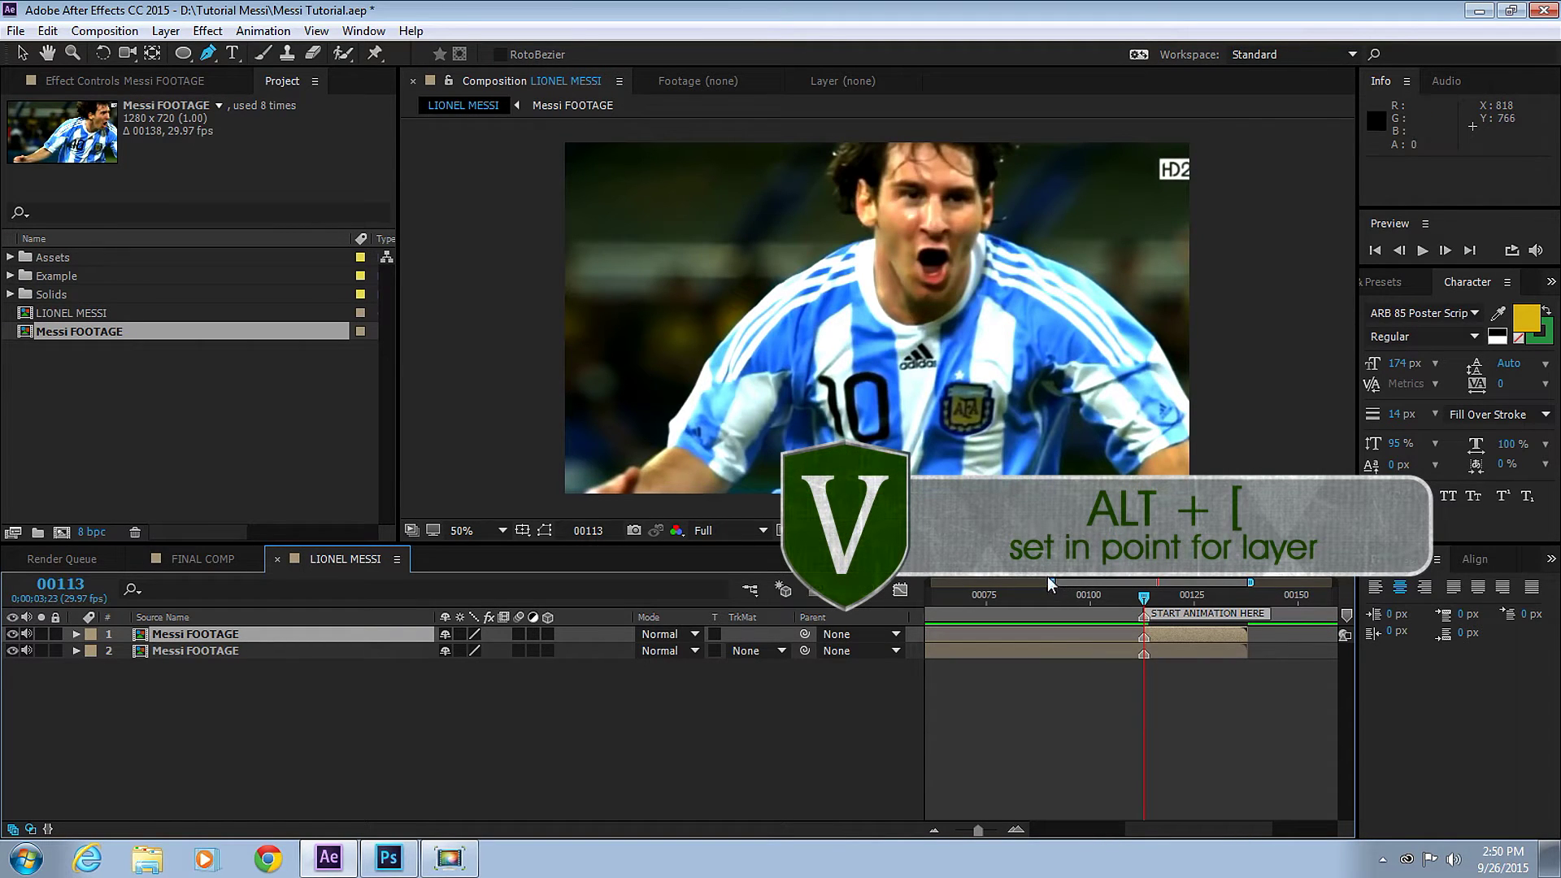
pyautogui.moveTo(1050, 582); pyautogui.dragTo(1121, 582)
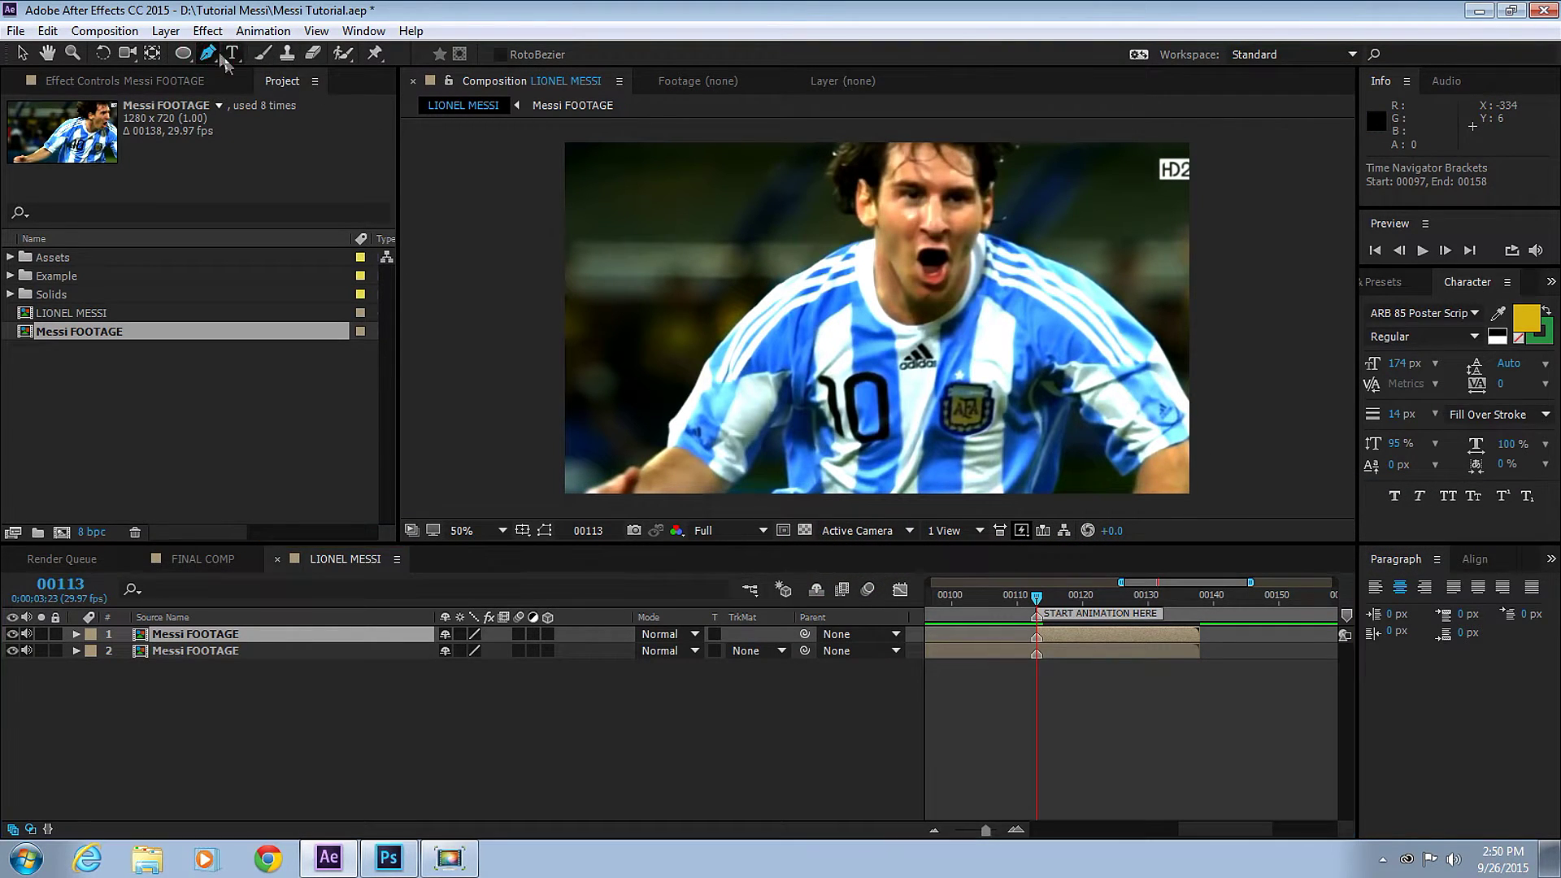
pyautogui.press('.')
pyautogui.press('.')
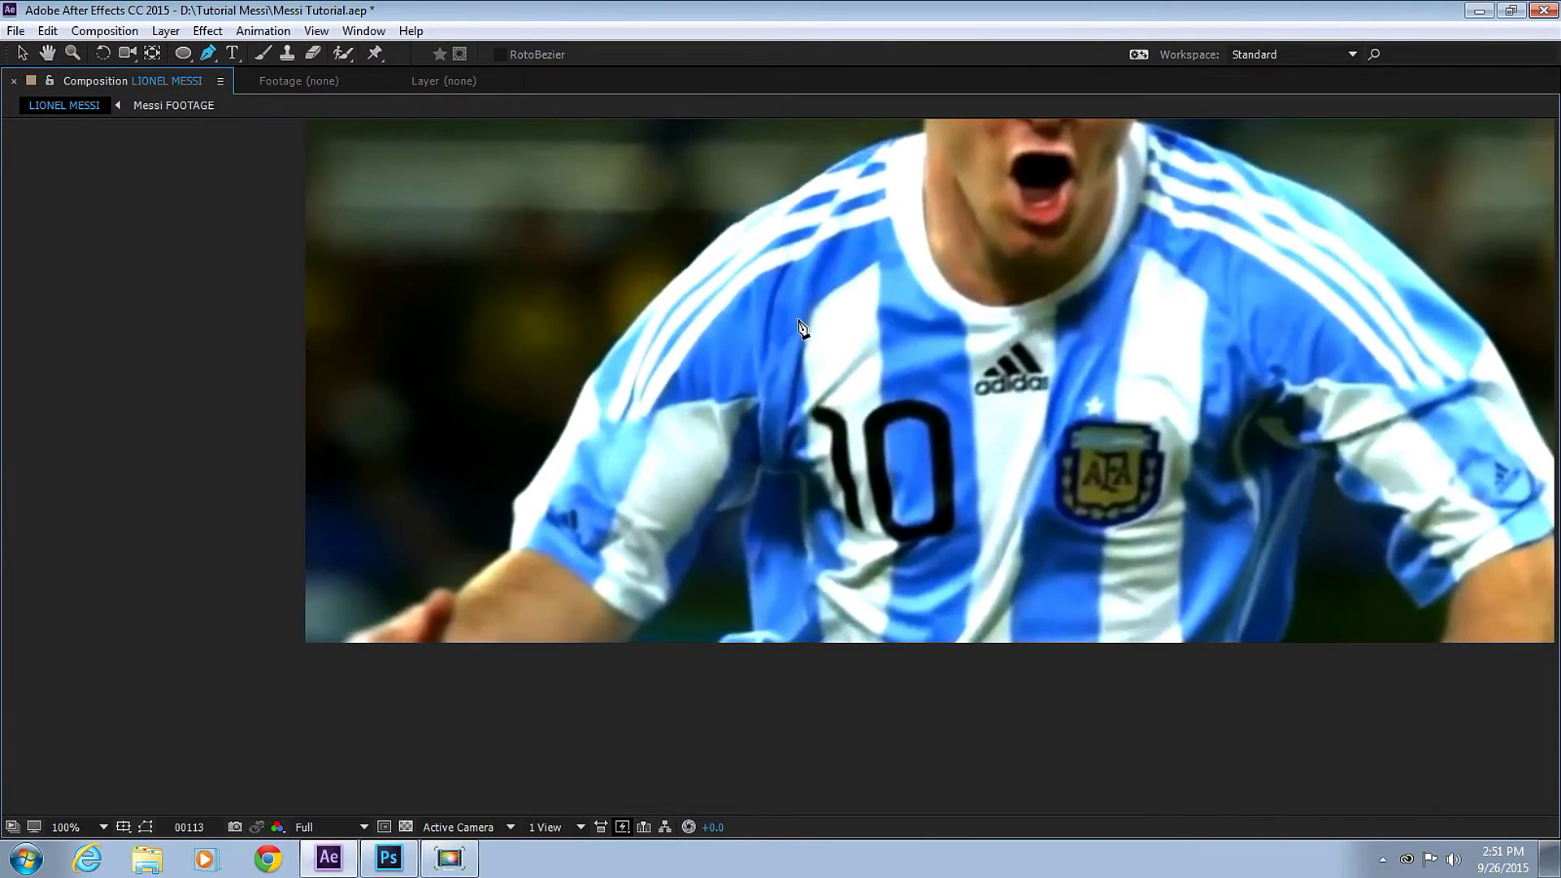
# - Zoom in and start Messi's Pen mask with points along the hand, arm and sleeve
pyautogui.scroll(1, 798, 319)
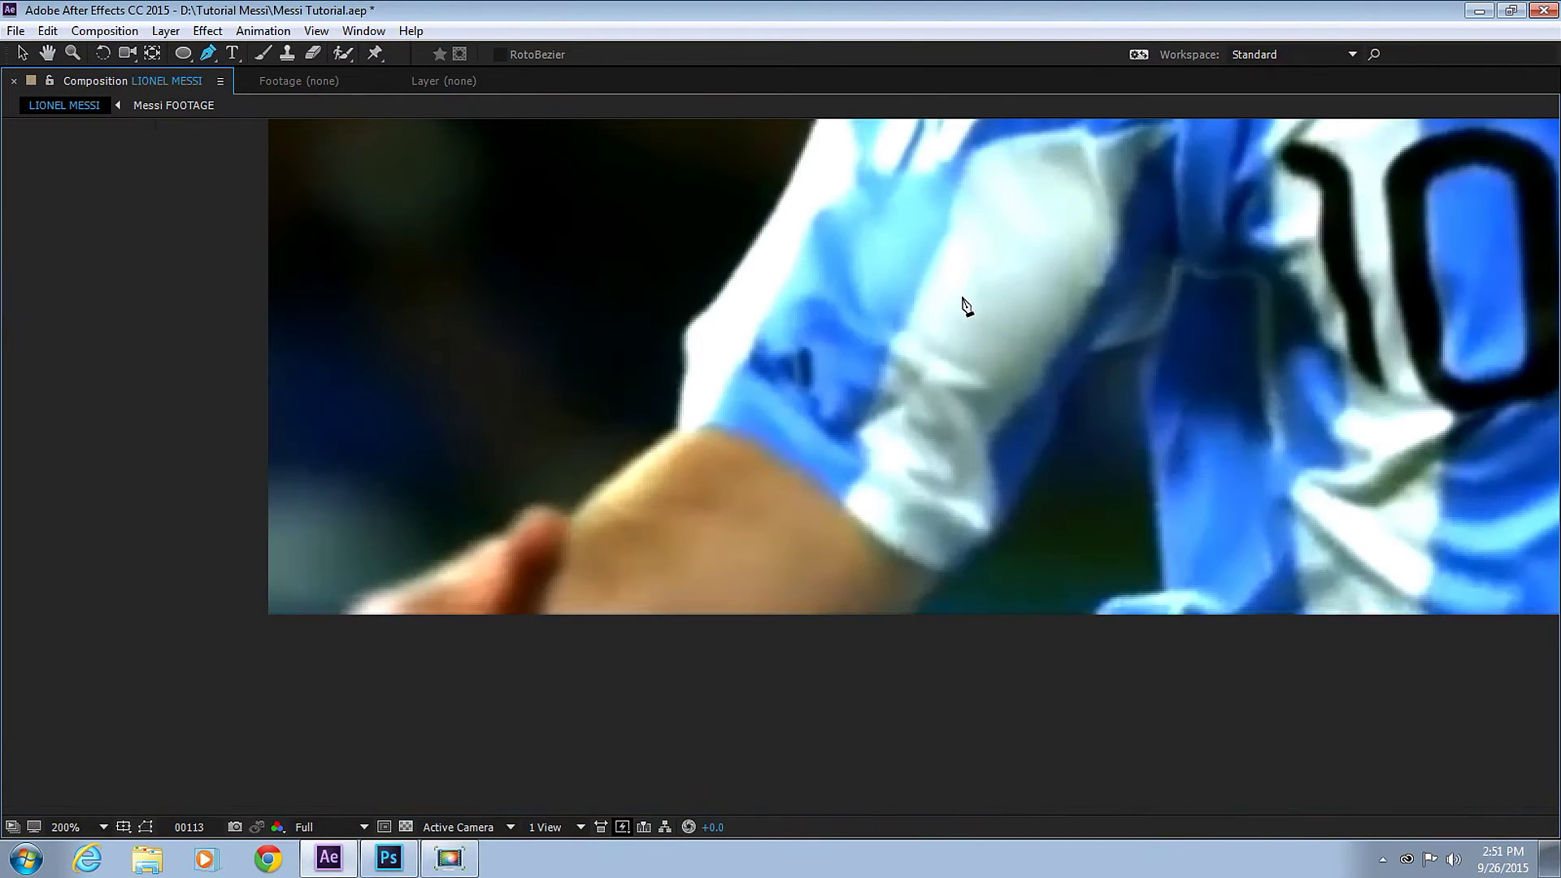
pyautogui.scroll(1, 384, 507)
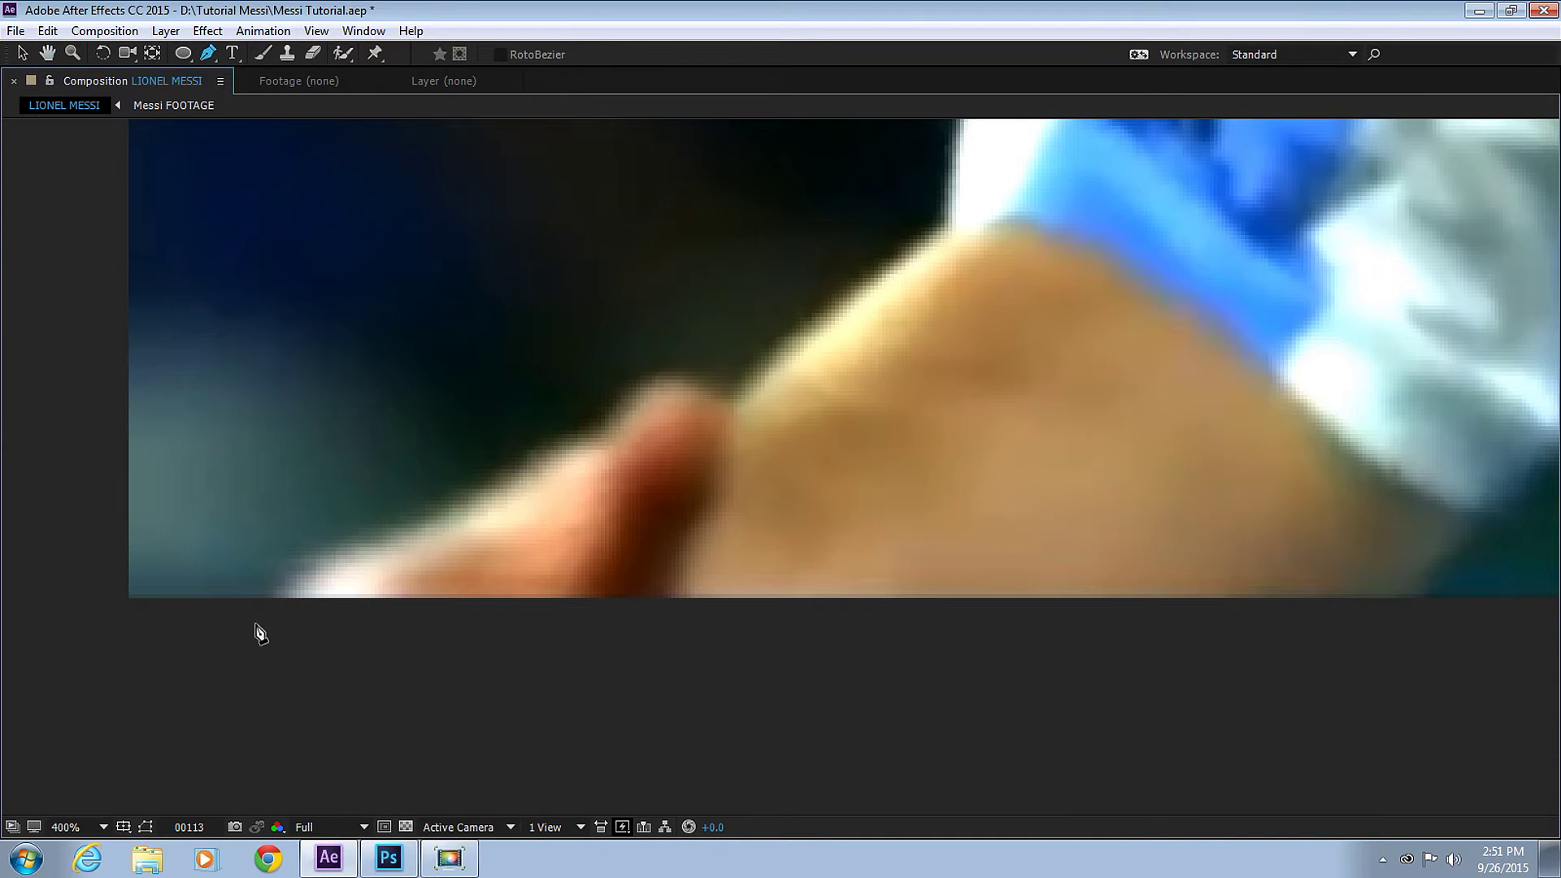
pyautogui.click(411, 533)
pyautogui.moveTo(514, 475); pyautogui.dragTo(548, 452)
pyautogui.click(597, 435)
pyautogui.moveTo(649, 380); pyautogui.dragTo(698, 439)
pyautogui.click(731, 407)
pyautogui.click(665, 468)
pyautogui.click(808, 368)
pyautogui.moveTo(807, 299); pyautogui.dragTo(749, 382)
pyautogui.click(753, 386)
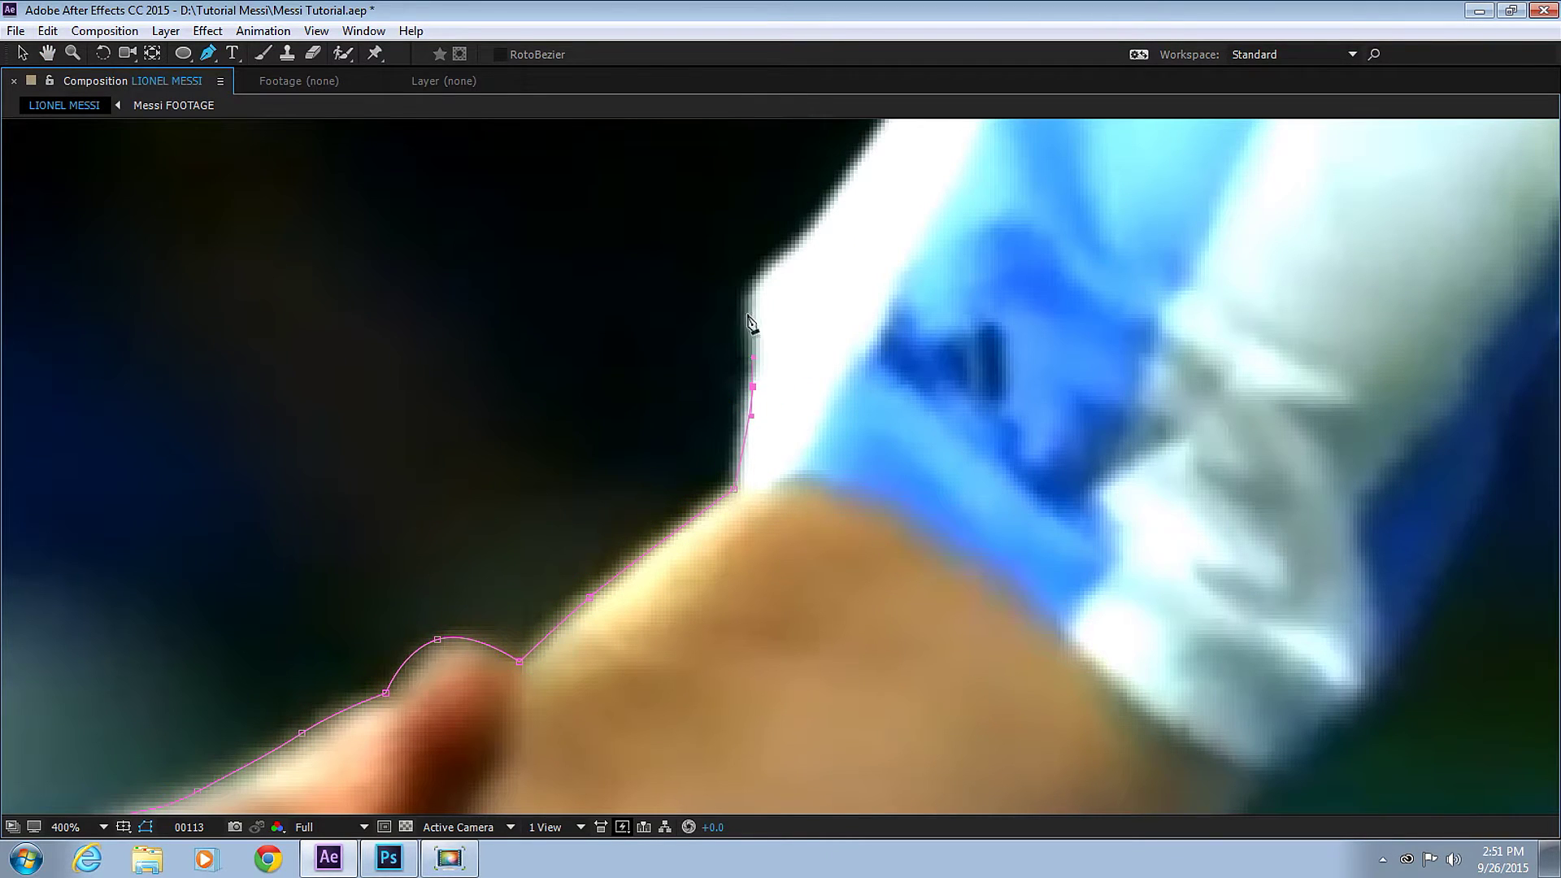
pyautogui.moveTo(749, 296); pyautogui.dragTo(755, 280)
# - Continue the mask path up the edge of Messi's shirt
pyautogui.moveTo(817, 197); pyautogui.dragTo(678, 463)
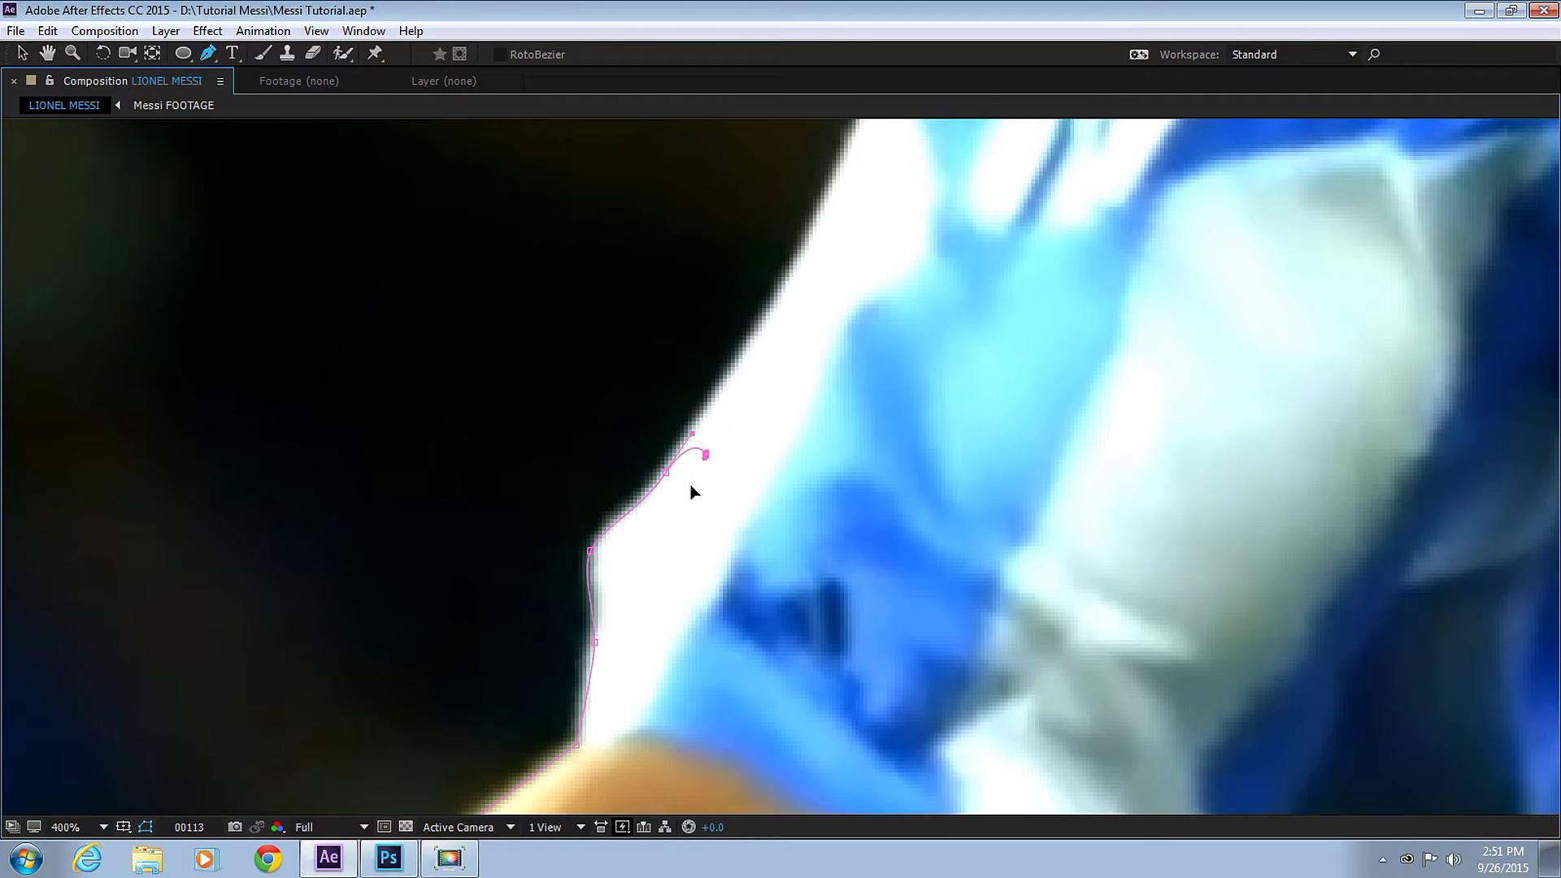
pyautogui.click(735, 376)
pyautogui.click(757, 327)
pyautogui.click(779, 276)
pyautogui.press('space')
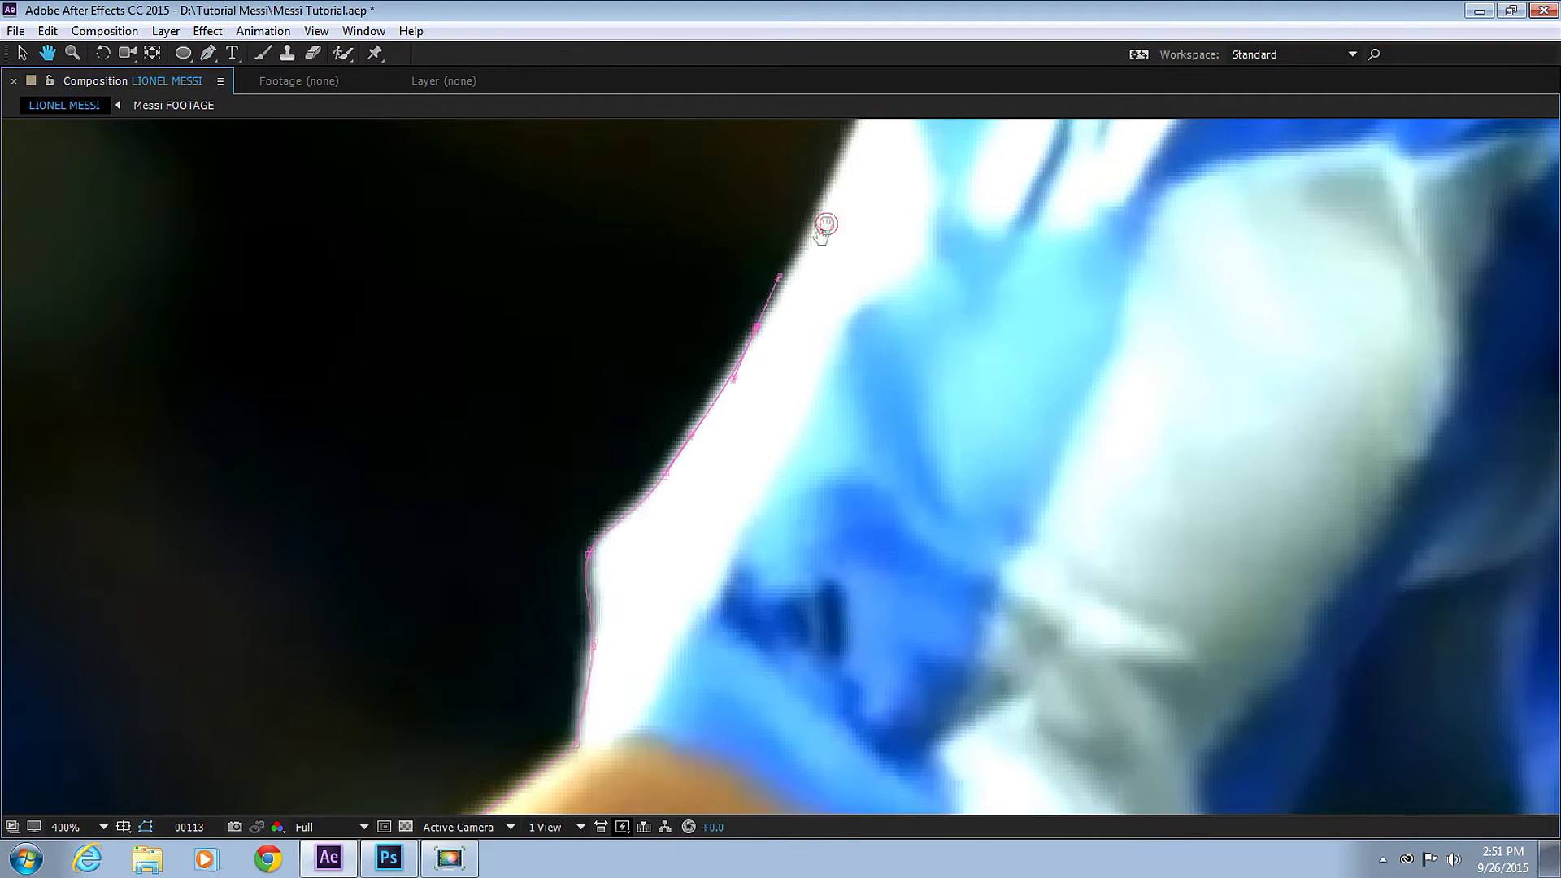
pyautogui.moveTo(826, 222); pyautogui.dragTo(649, 569)
pyautogui.click(706, 412)
pyautogui.click(727, 386)
pyautogui.click(749, 362)
pyautogui.press('space')
pyautogui.moveTo(812, 279); pyautogui.dragTo(662, 471)
pyautogui.click(695, 445)
pyautogui.click(721, 405)
pyautogui.press('space')
pyautogui.moveTo(774, 348); pyautogui.dragTo(697, 459)
pyautogui.press('space')
# - Trace the mask along the shoulder and body, closing it at the footage's lower-left edge
pyautogui.click(710, 423)
pyautogui.click(760, 366)
pyautogui.click(804, 331)
pyautogui.click(840, 307)
pyautogui.click(874, 282)
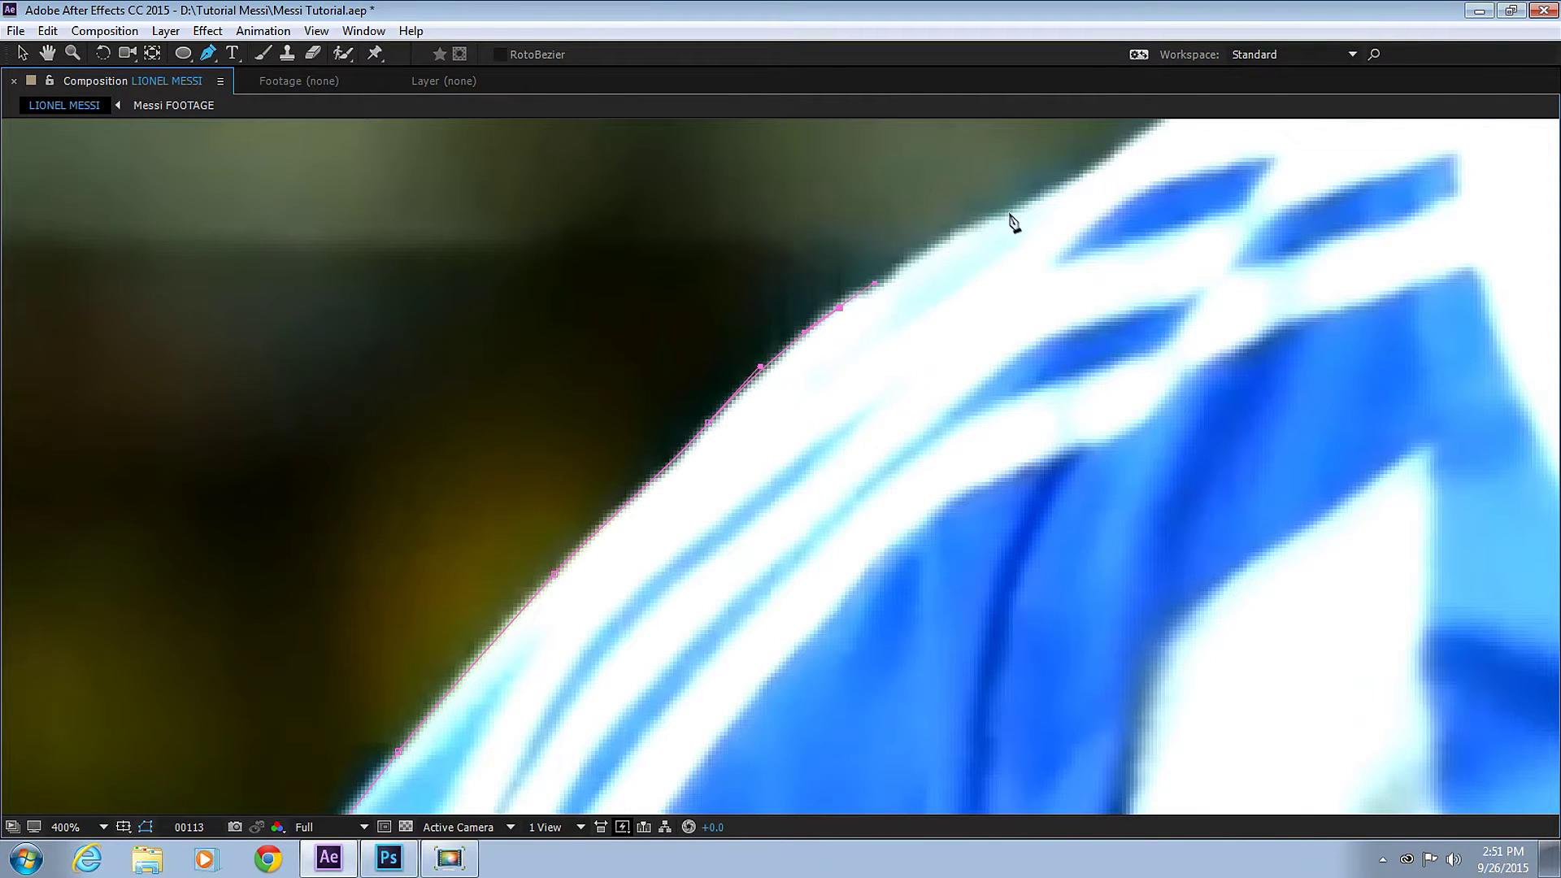
pyautogui.press('space')
pyautogui.moveTo(1038, 199); pyautogui.dragTo(753, 369)
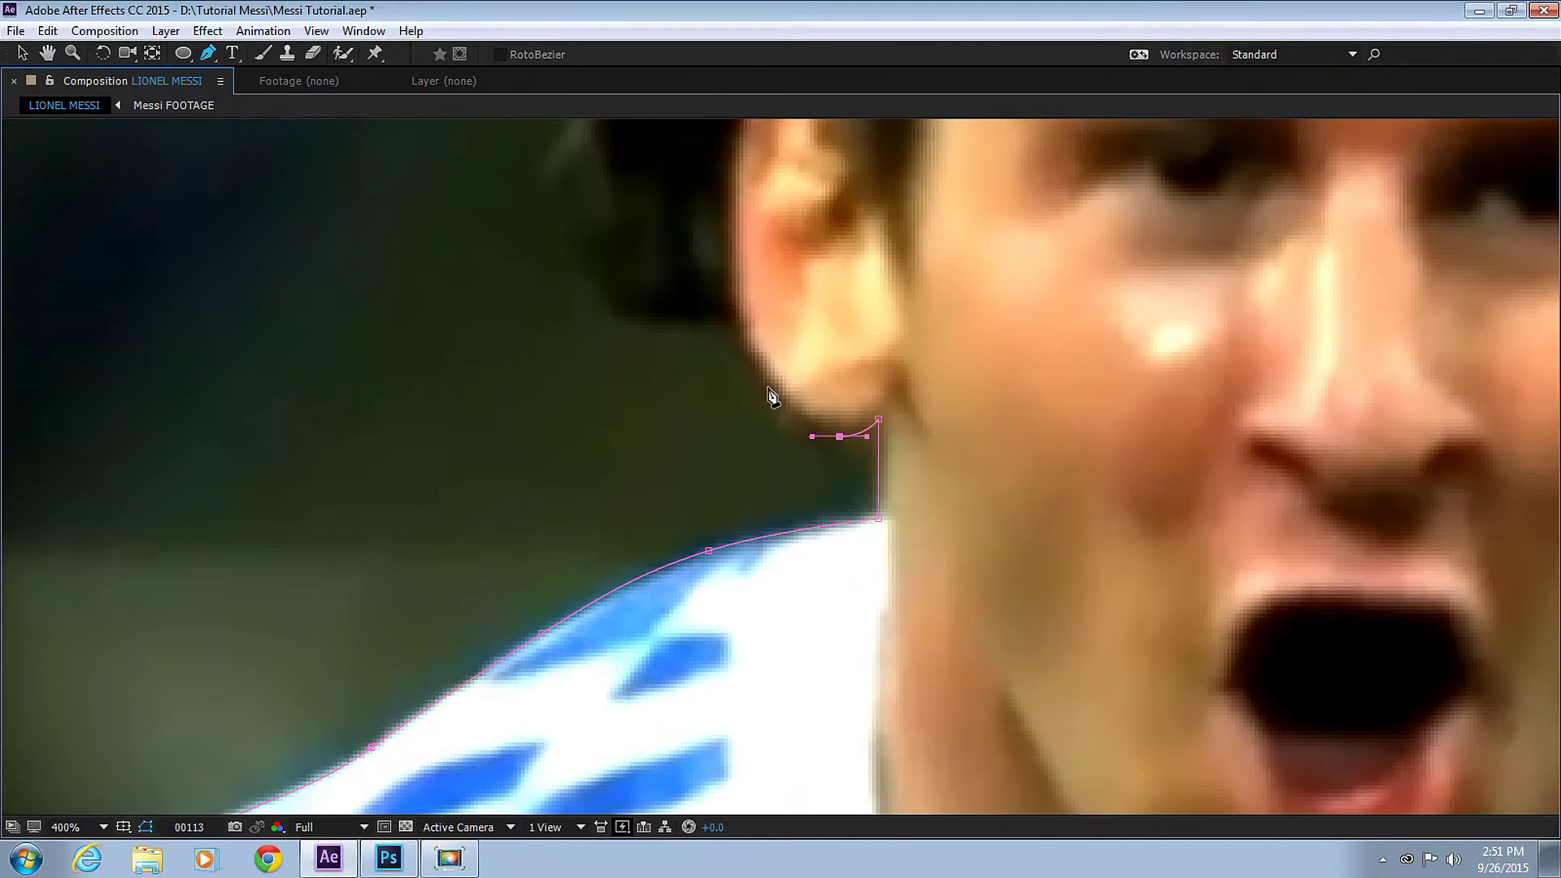
pyautogui.press('space')
pyautogui.moveTo(771, 396)
pyautogui.mouseDown()
pyautogui.moveTo(627, 412)
pyautogui.moveTo(620, 307)
pyautogui.moveTo(627, 349)
pyautogui.moveTo(924, 342)
pyautogui.moveTo(896, 523)
pyautogui.moveTo(855, 610)
pyautogui.moveTo(855, 517)
pyautogui.moveTo(943, 419)
pyautogui.moveTo(934, 390)
pyautogui.moveTo(1092, 512)
pyautogui.moveTo(780, 551)
pyautogui.moveTo(729, 467)
pyautogui.moveTo(802, 401)
pyautogui.moveTo(697, 627)
pyautogui.moveTo(854, 376)
pyautogui.moveTo(677, 655)
pyautogui.moveTo(990, 419)
pyautogui.mouseUp()
pyautogui.click(983, 443)
pyautogui.press('space')
pyautogui.click(676, 651)
pyautogui.click(150, 513)
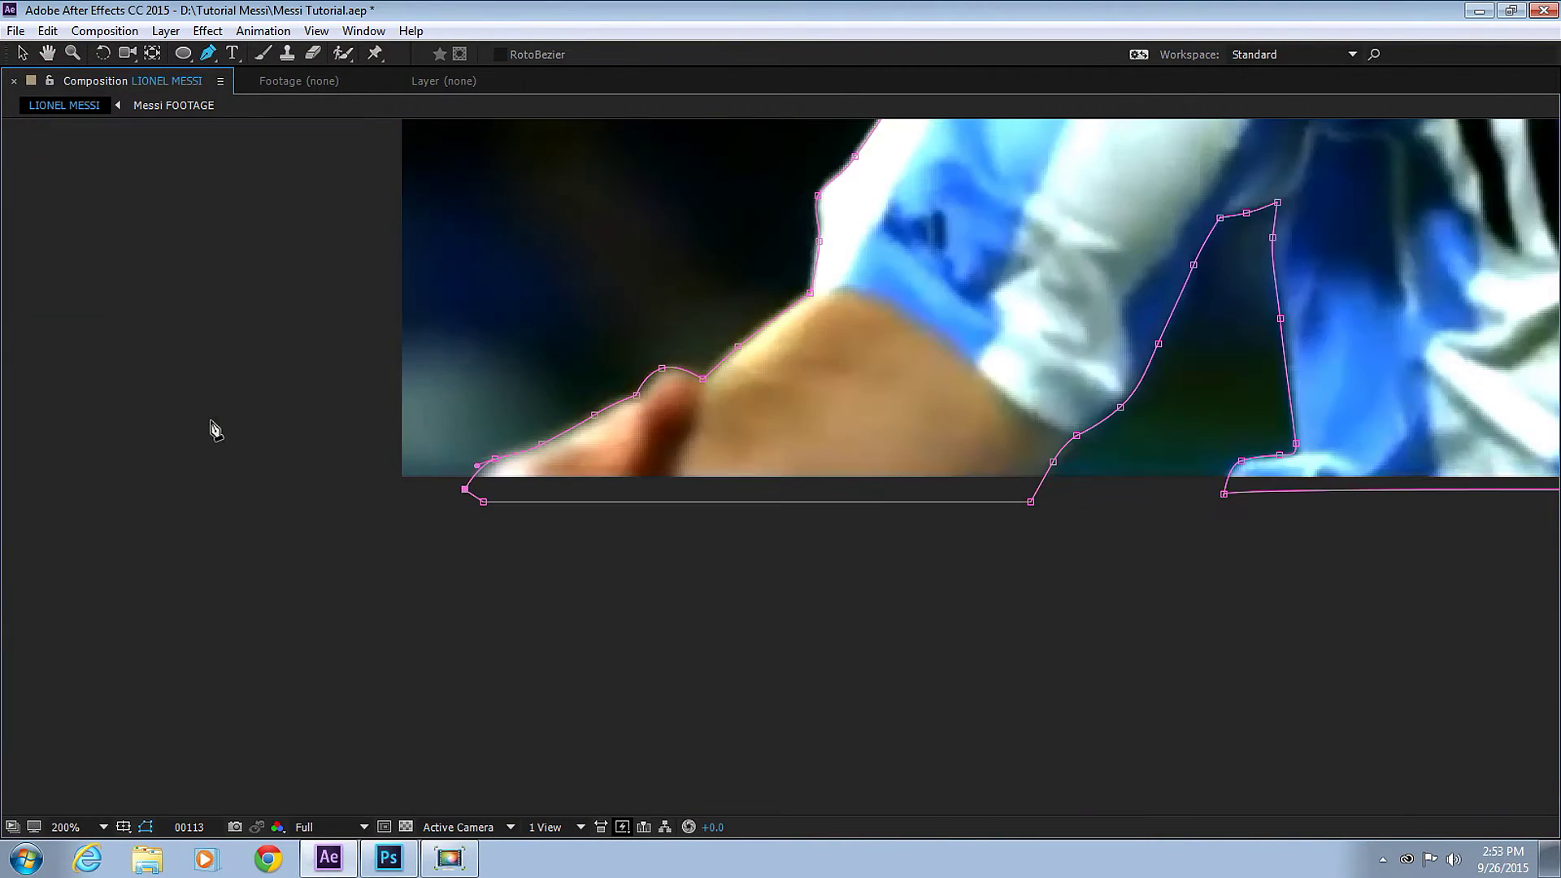
pyautogui.press('`')
pyautogui.moveTo(944, 198); pyautogui.dragTo(546, 461)
pyautogui.press(',')
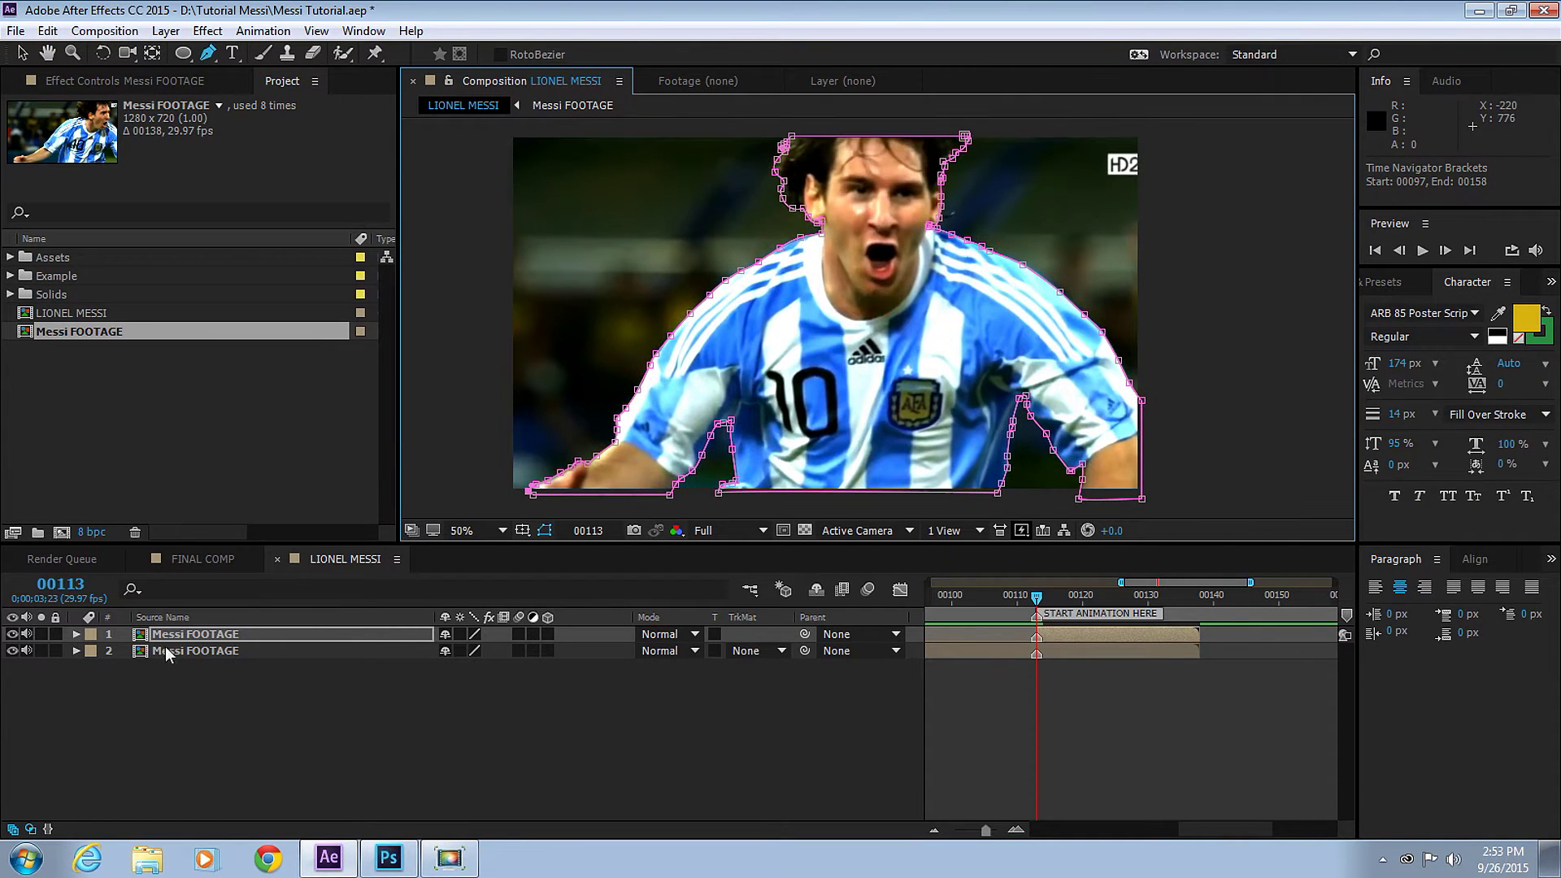
# - Hide the lower Messi FOOTAGE layer and toggle the transparency checkerboard
pyautogui.click(163, 650)
pyautogui.click(12, 650)
pyautogui.click(805, 530)
pyautogui.click(805, 530)
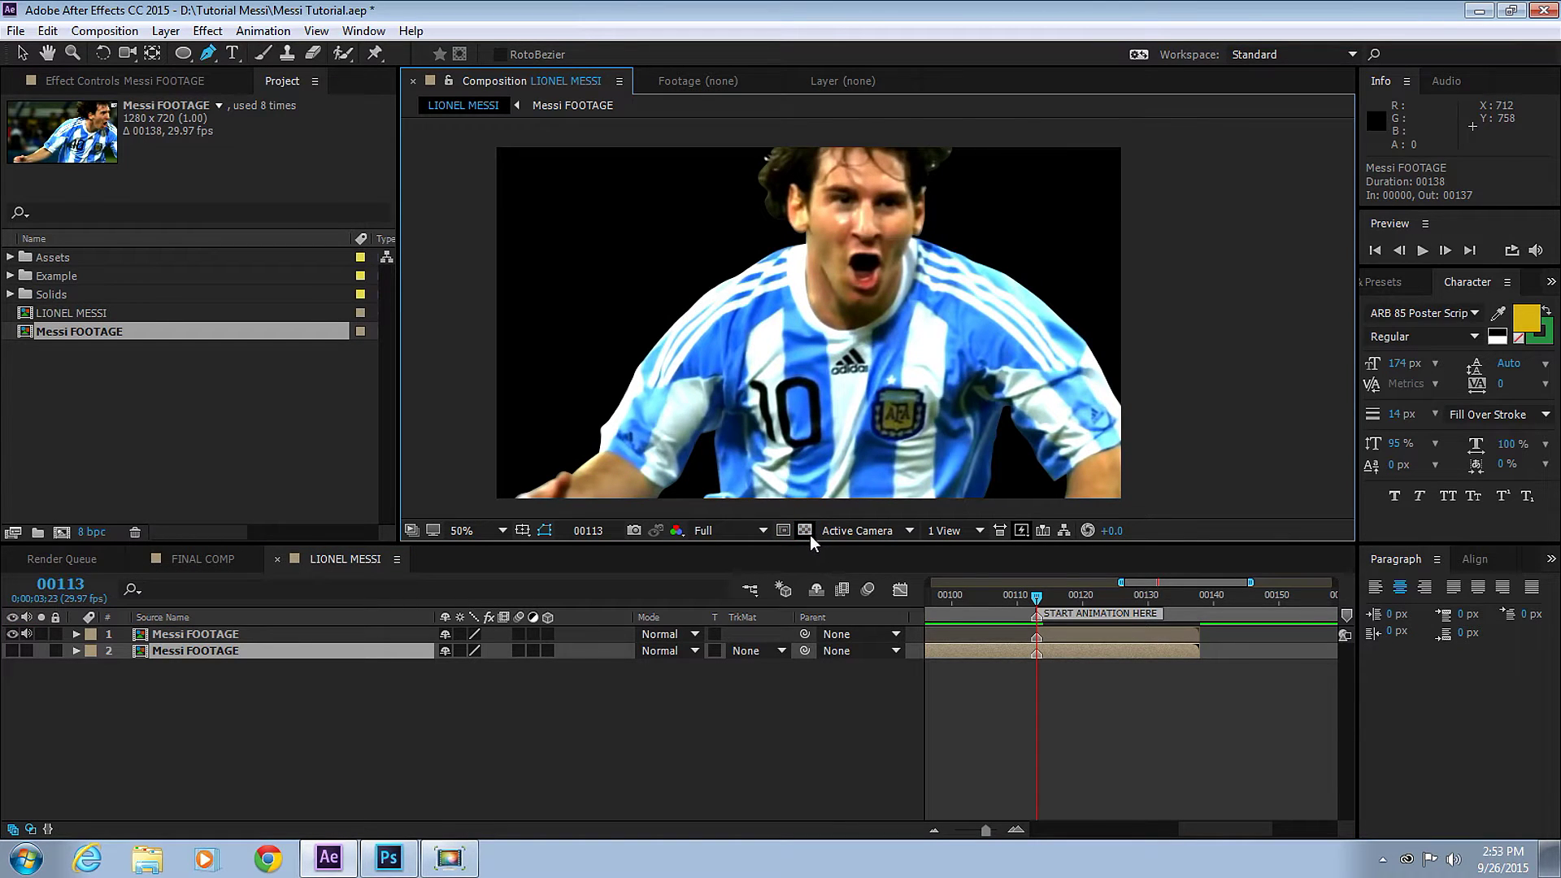
# - Create a white solid and place it below the masked footage layer
pyautogui.hotkey('ctrl', 'y')
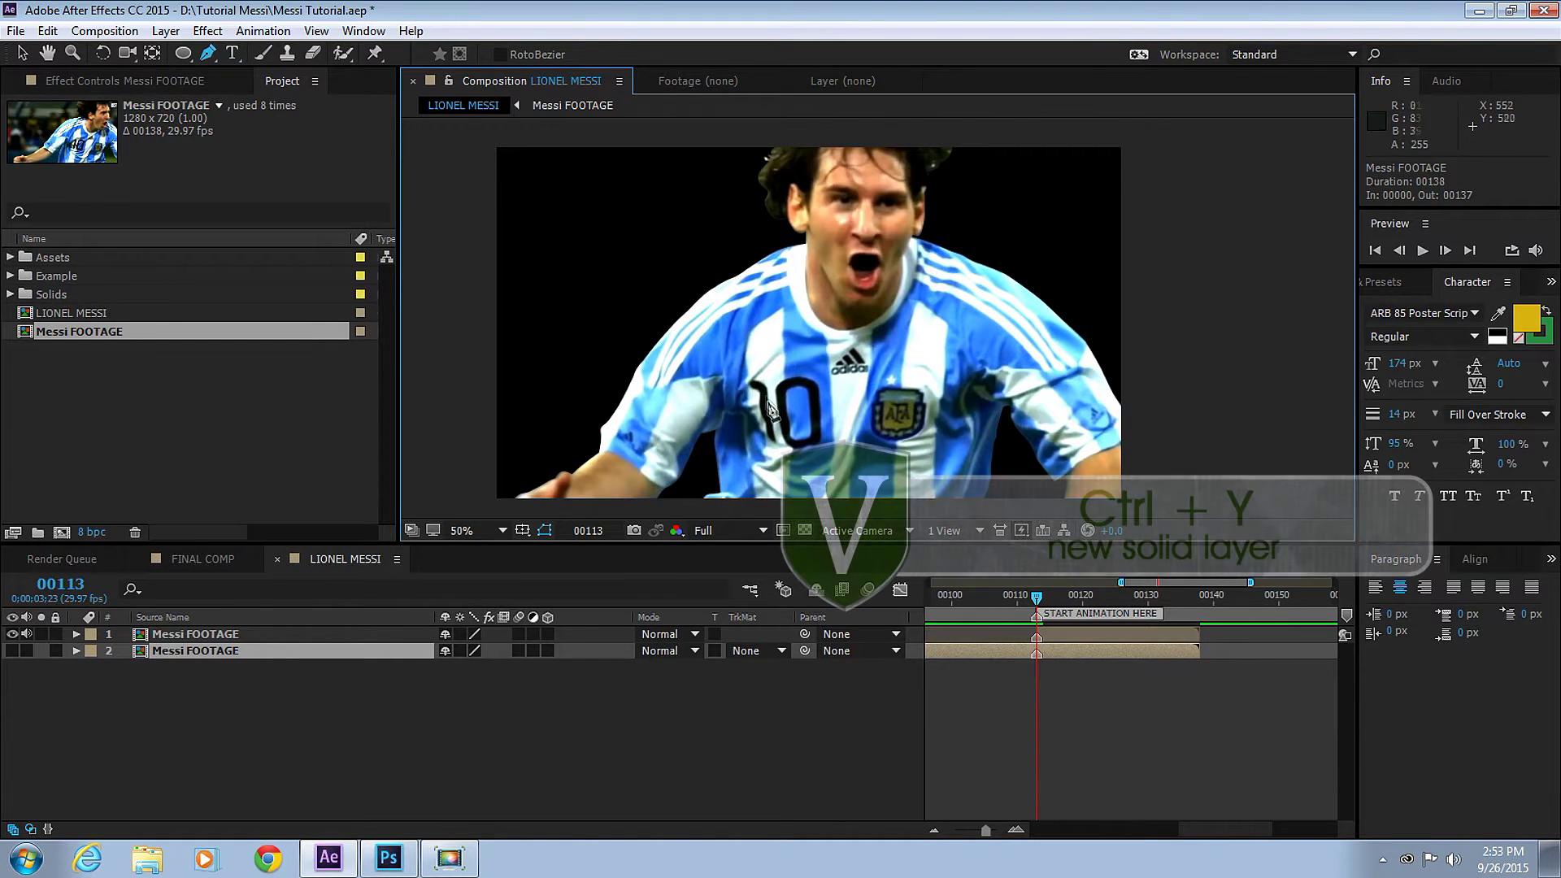
pyautogui.click(255, 635)
pyautogui.hotkey('ctrl', 'y')
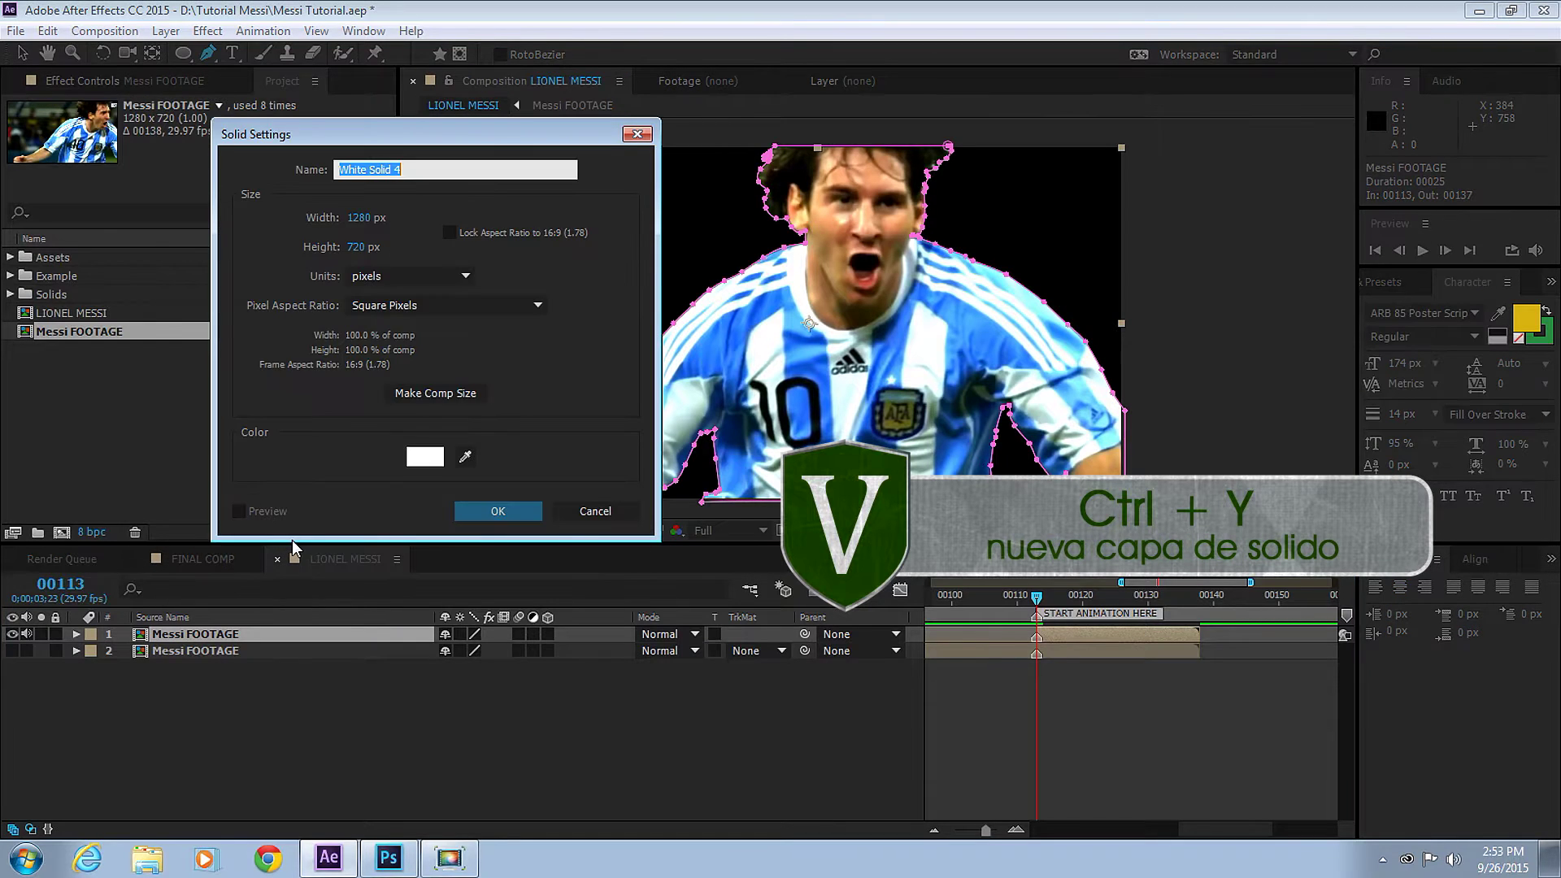
pyautogui.click(437, 457)
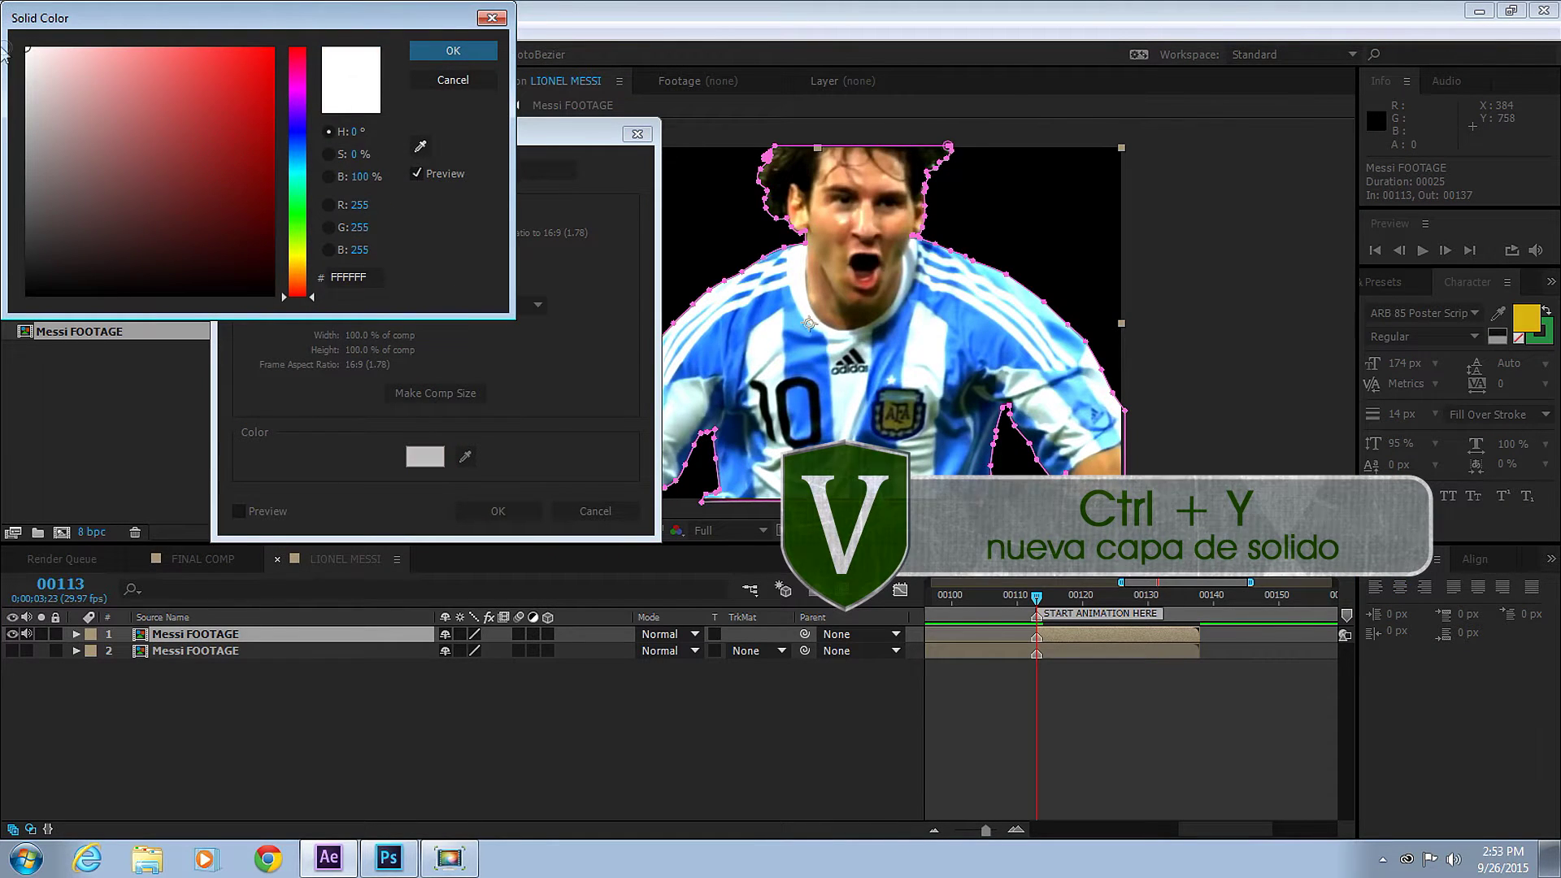
pyautogui.click(450, 50)
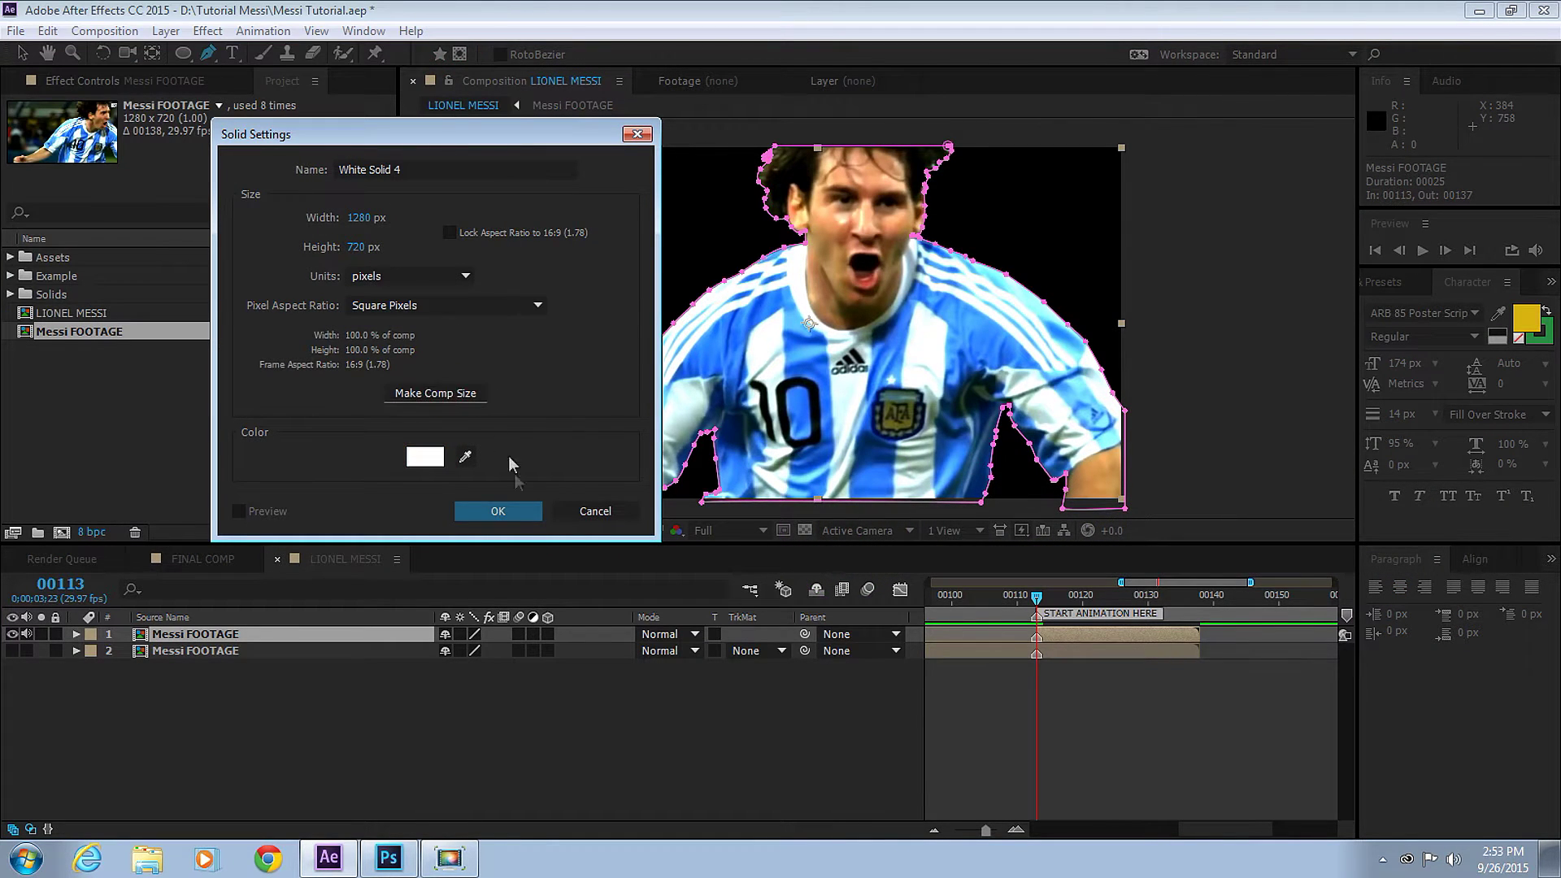
pyautogui.click(506, 511)
pyautogui.moveTo(208, 635); pyautogui.dragTo(225, 658)
# - Rename the solid to Border and trim it to start at frame 00113
pyautogui.press('Return')
pyautogui.write('Border')
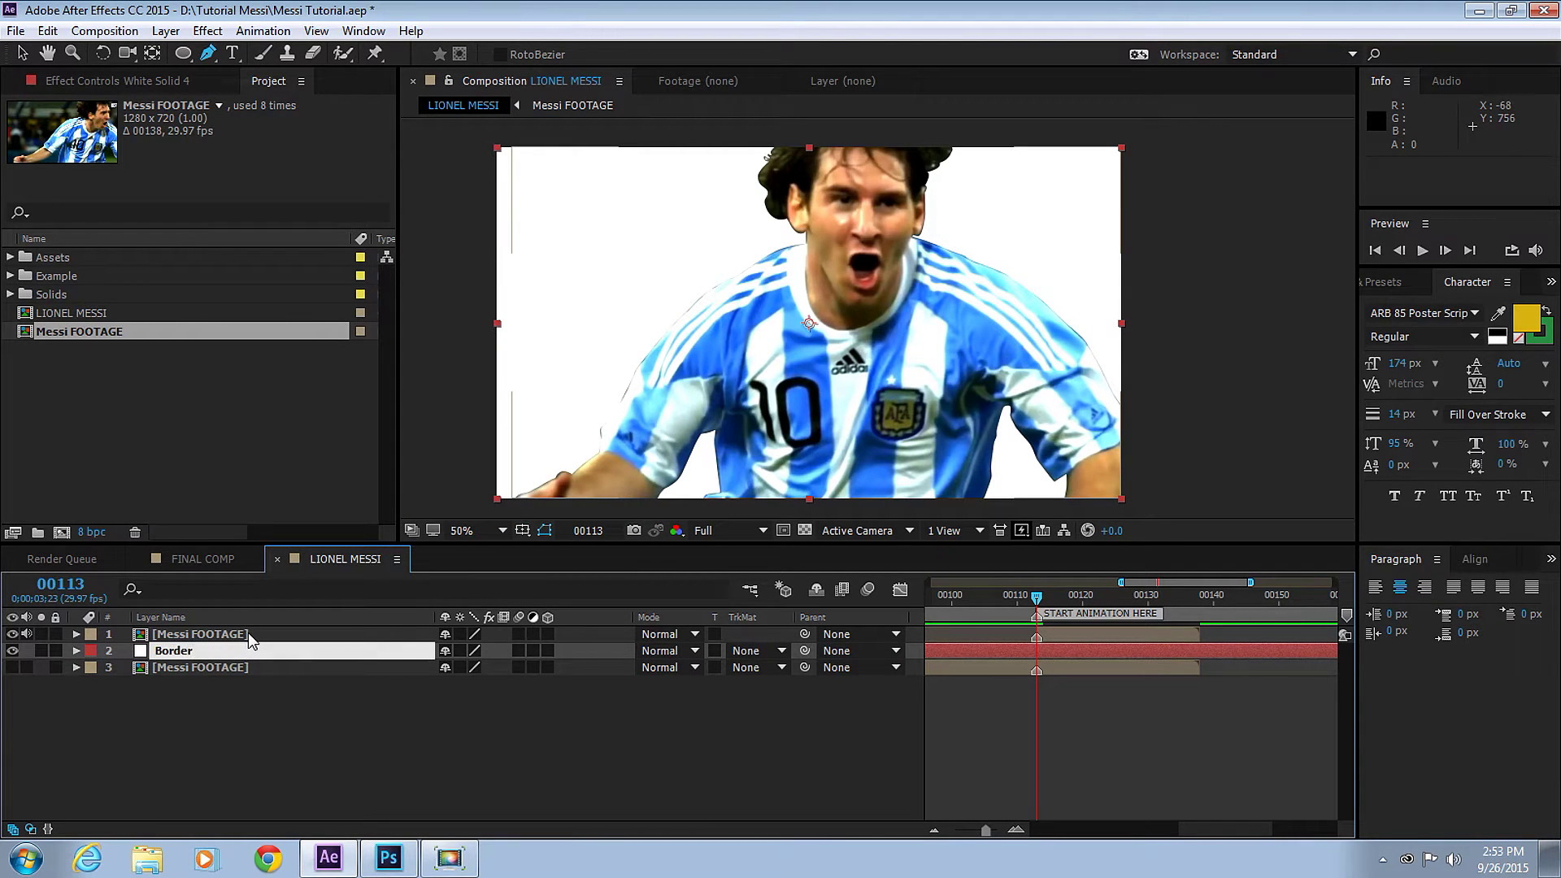
pyautogui.press('Return')
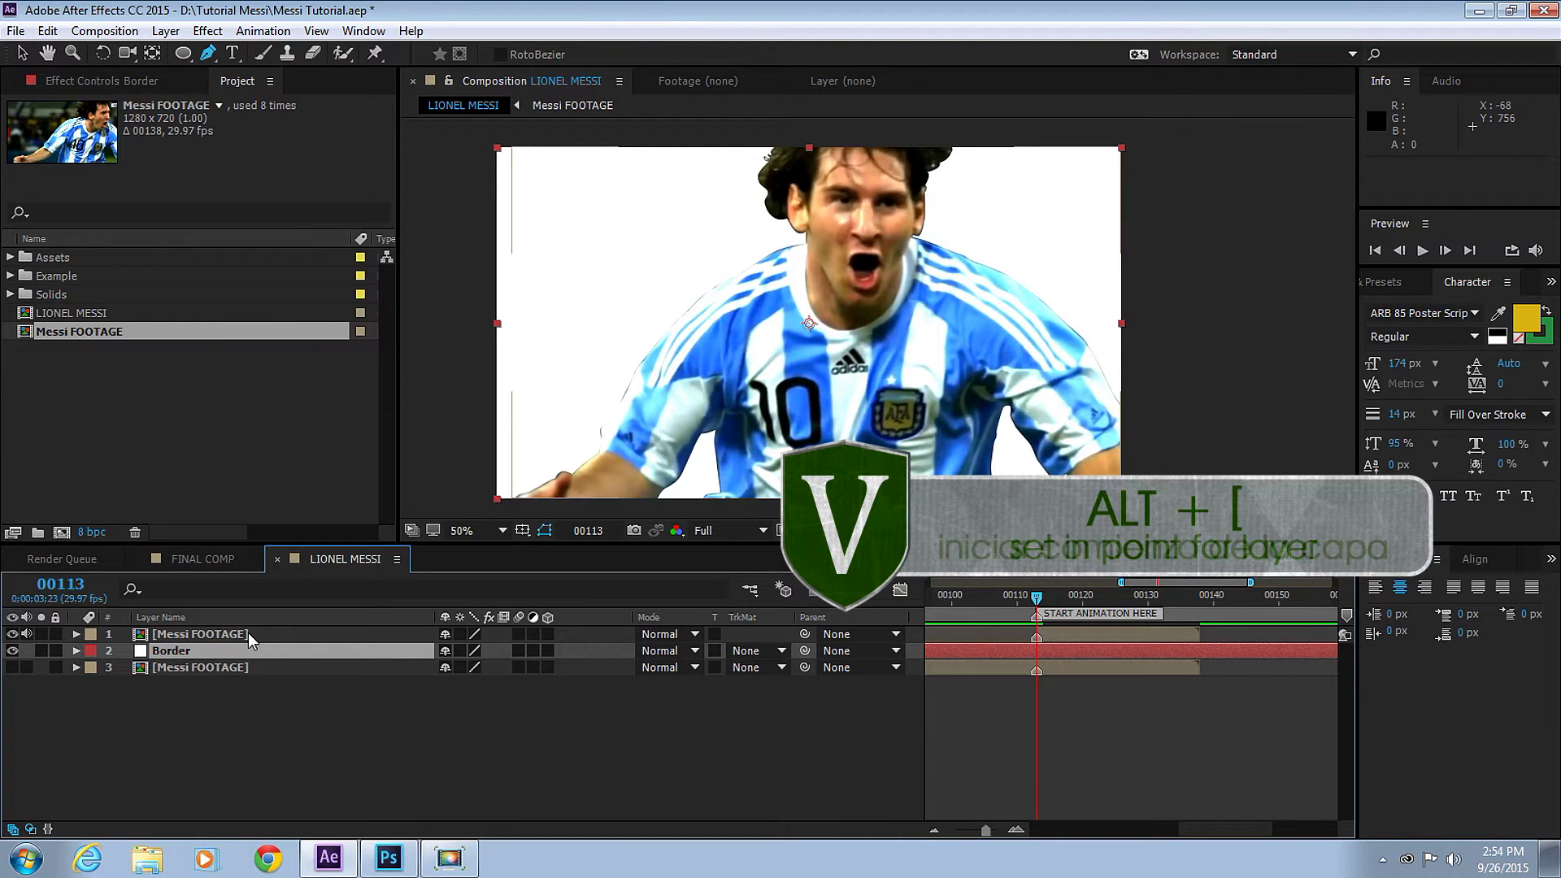
pyautogui.hotkey('alt', '[')
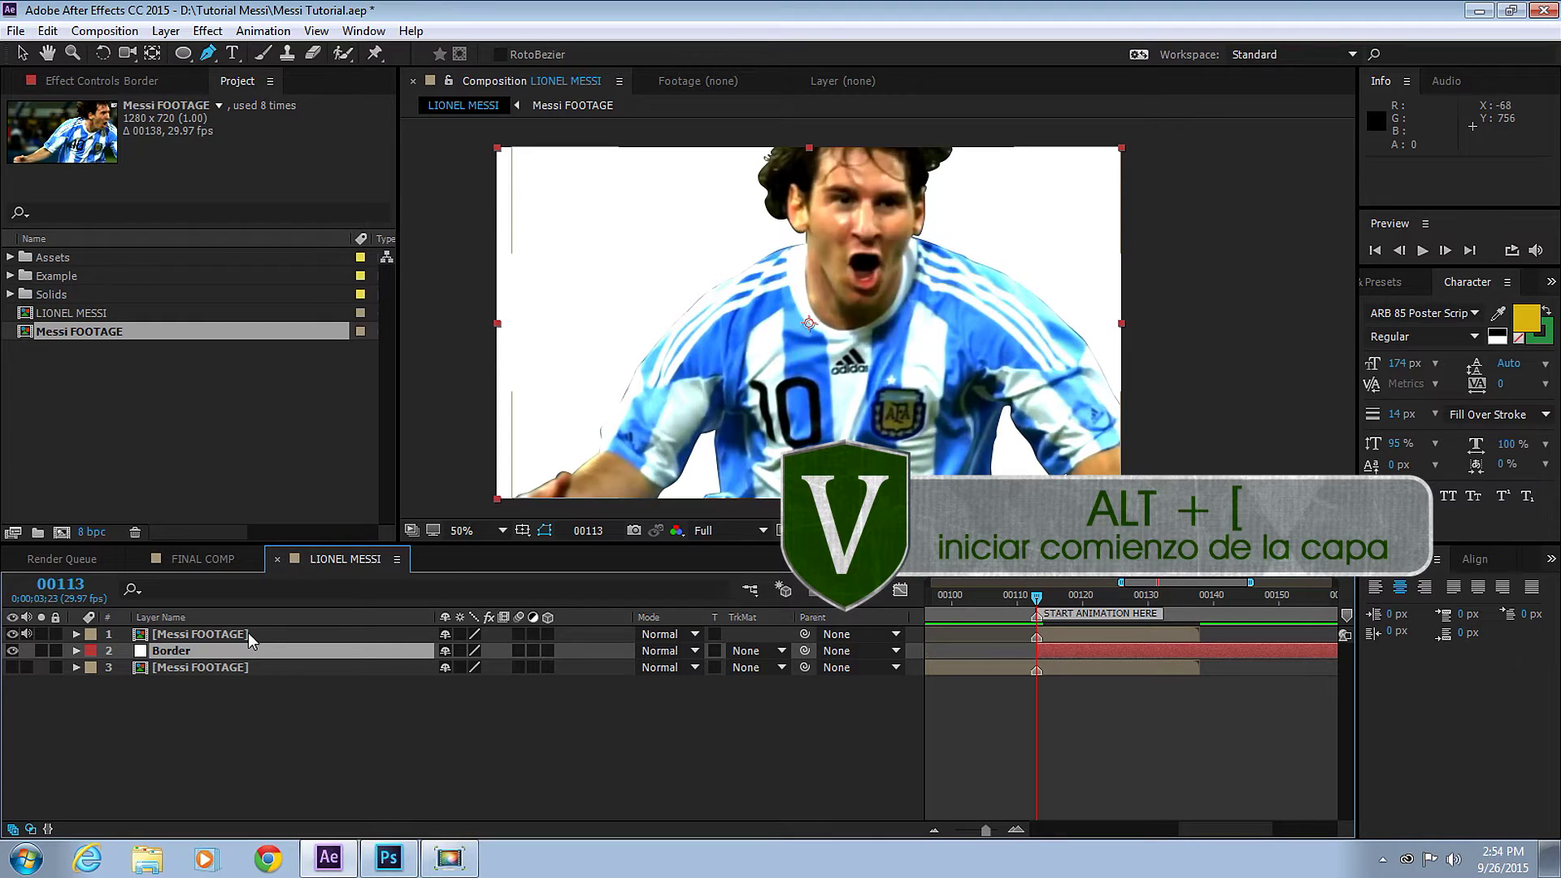
pyautogui.click(210, 641)
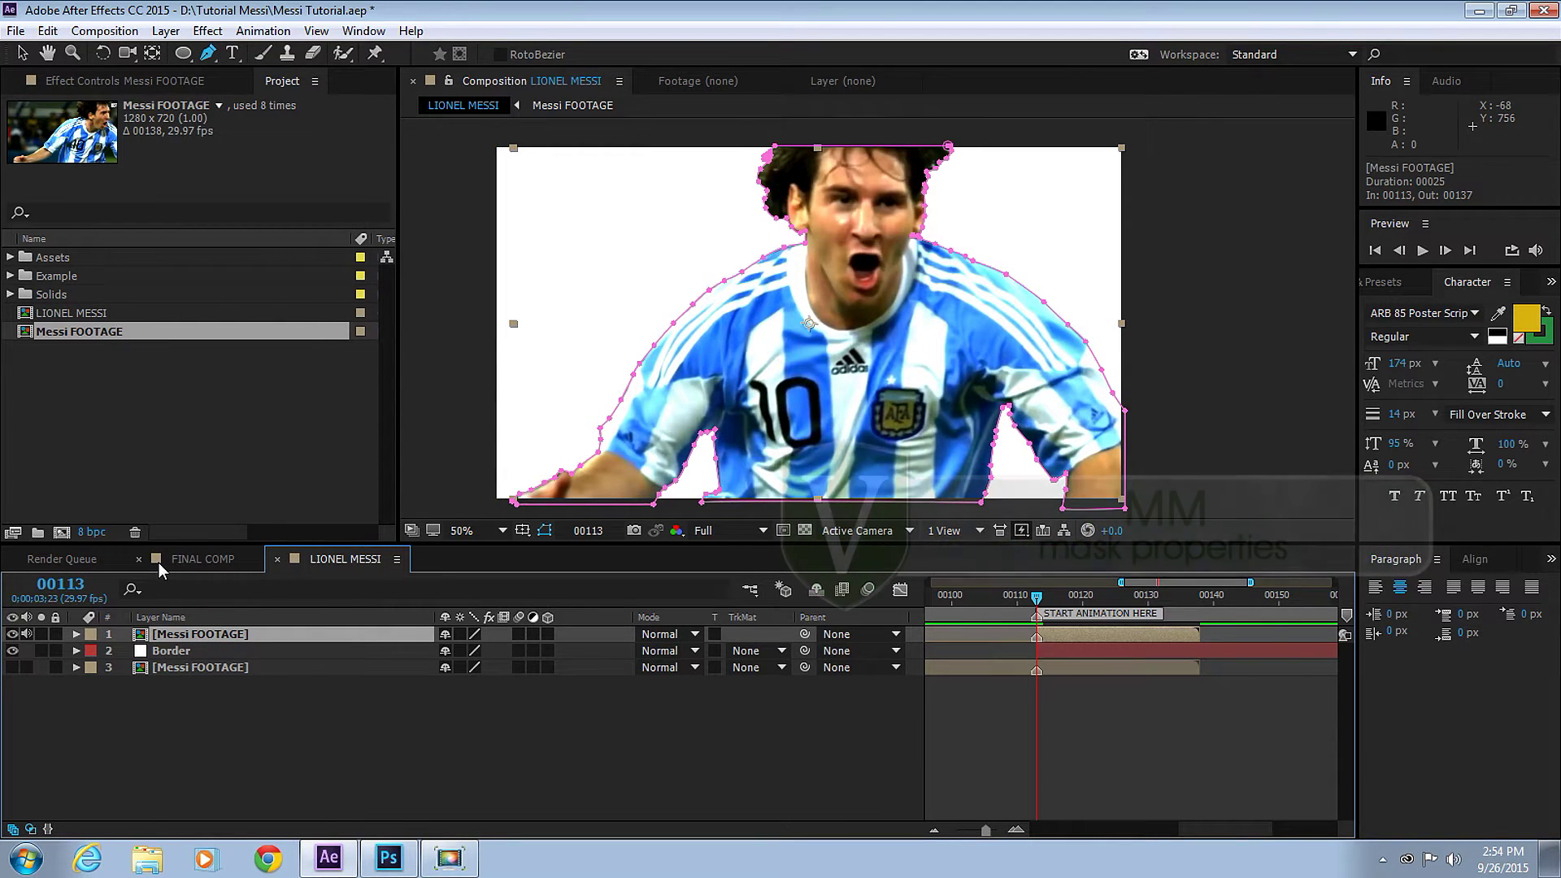
# - Copy the mask path from the top Messi FOOTAGE layer
pyautogui.press('m')
pyautogui.press('m')
pyautogui.moveTo(278, 543); pyautogui.dragTo(277, 499)
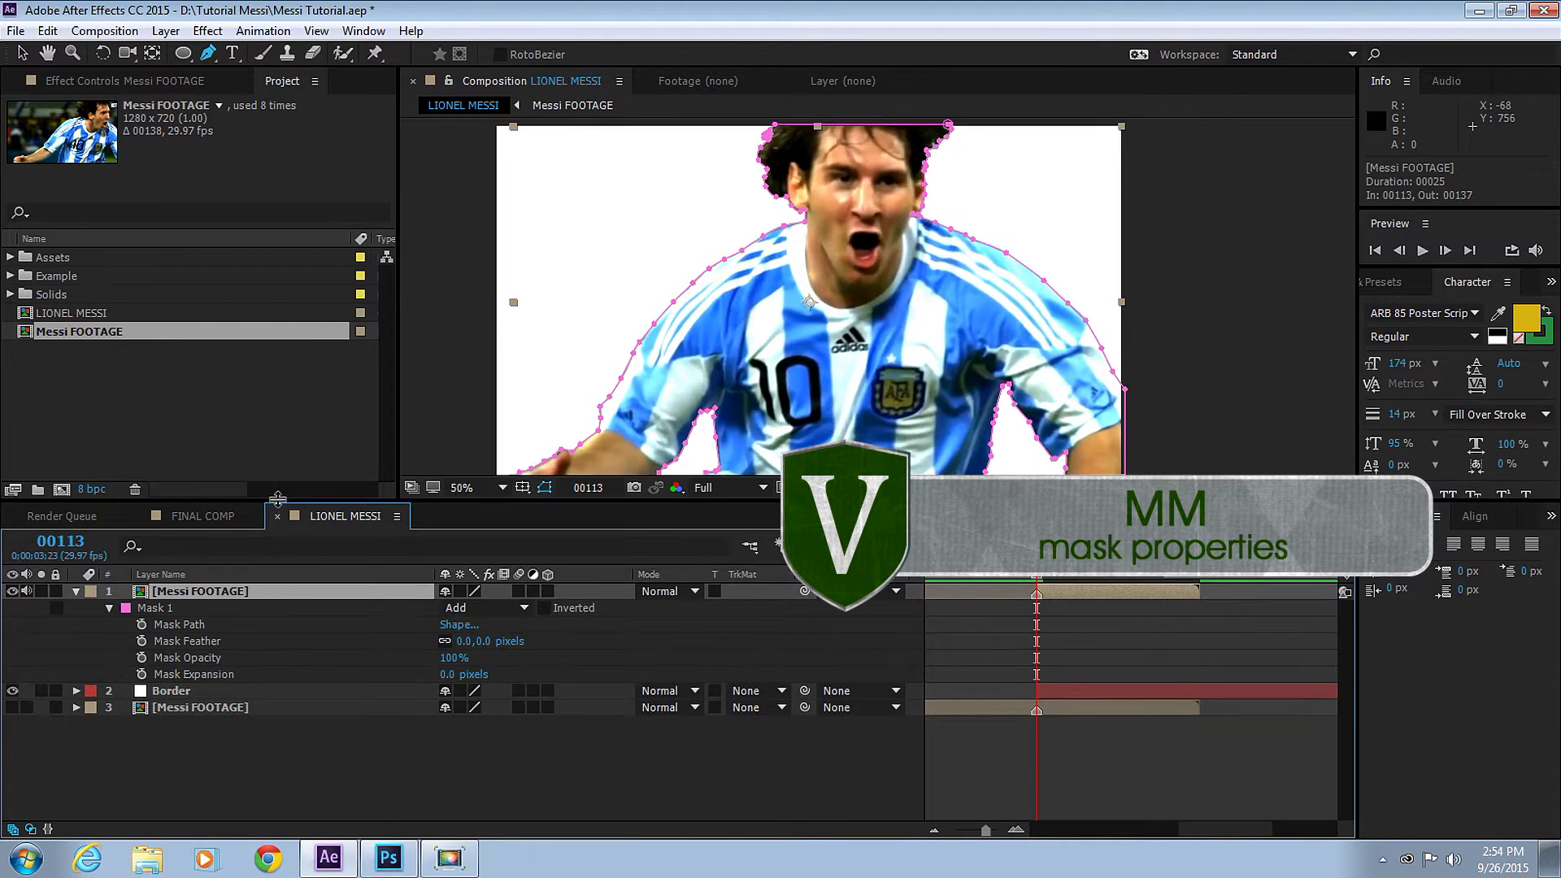
pyautogui.click(184, 626)
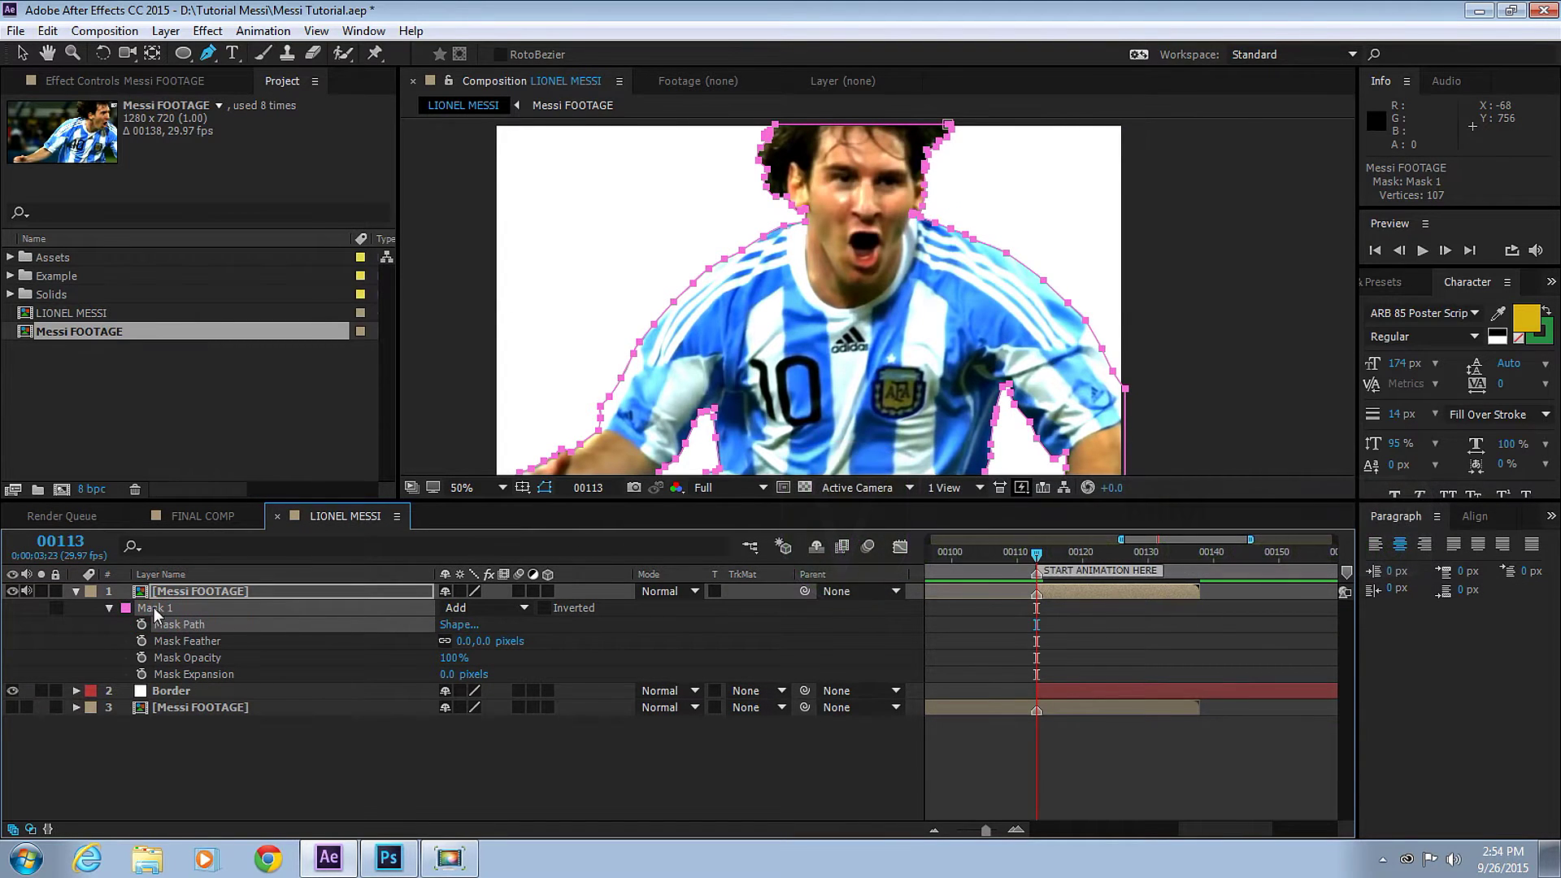
pyautogui.hotkey('ctrl', 'c')
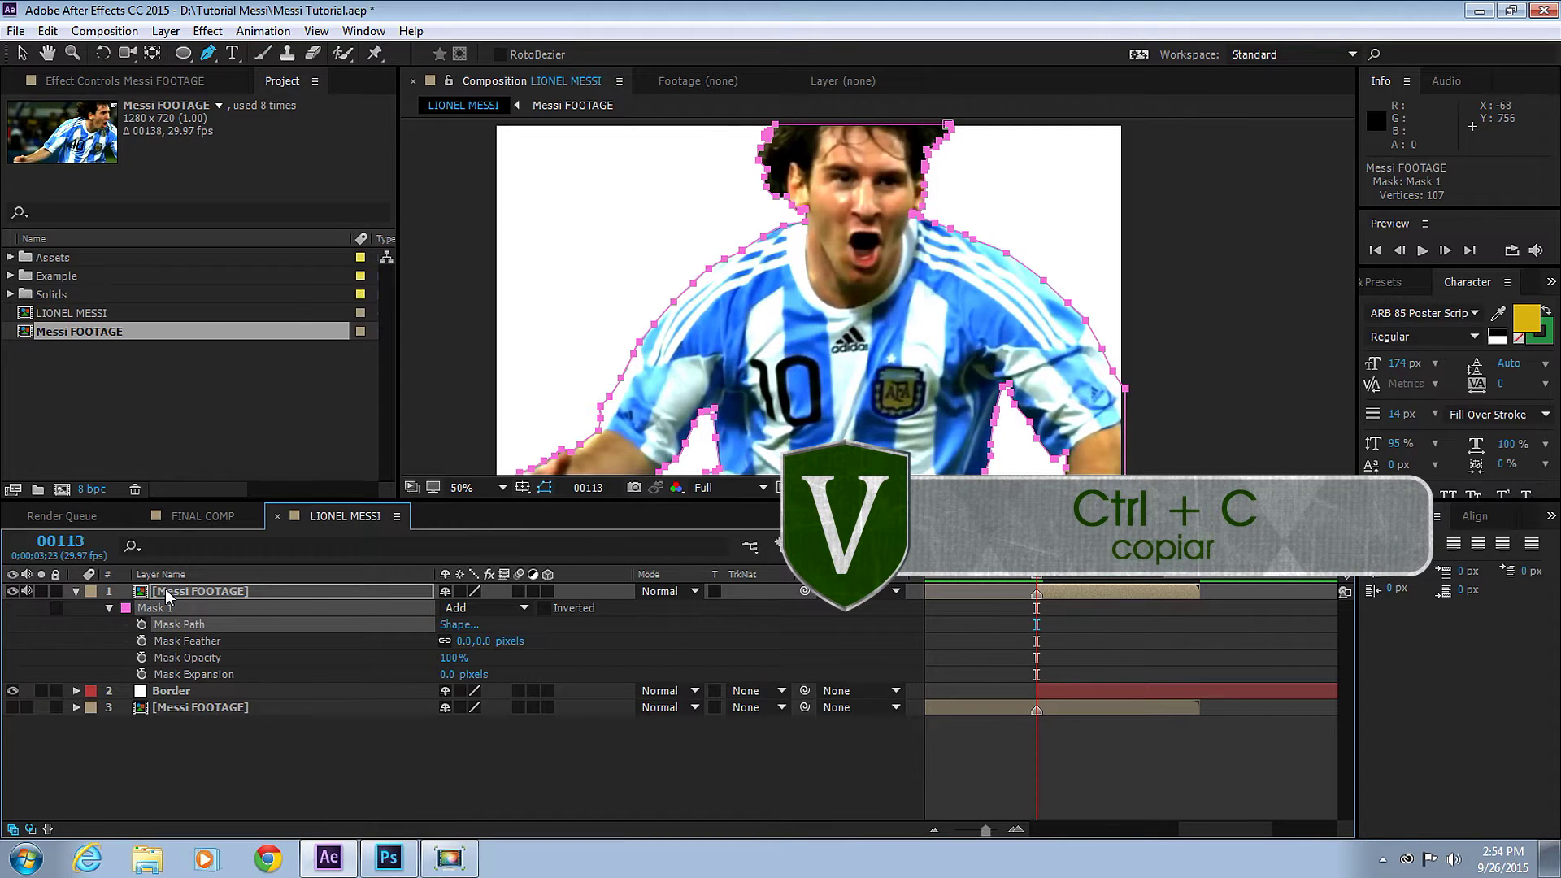
# - Paste the Messi mask onto the Border layer and reveal its mask properties
pyautogui.click(76, 592)
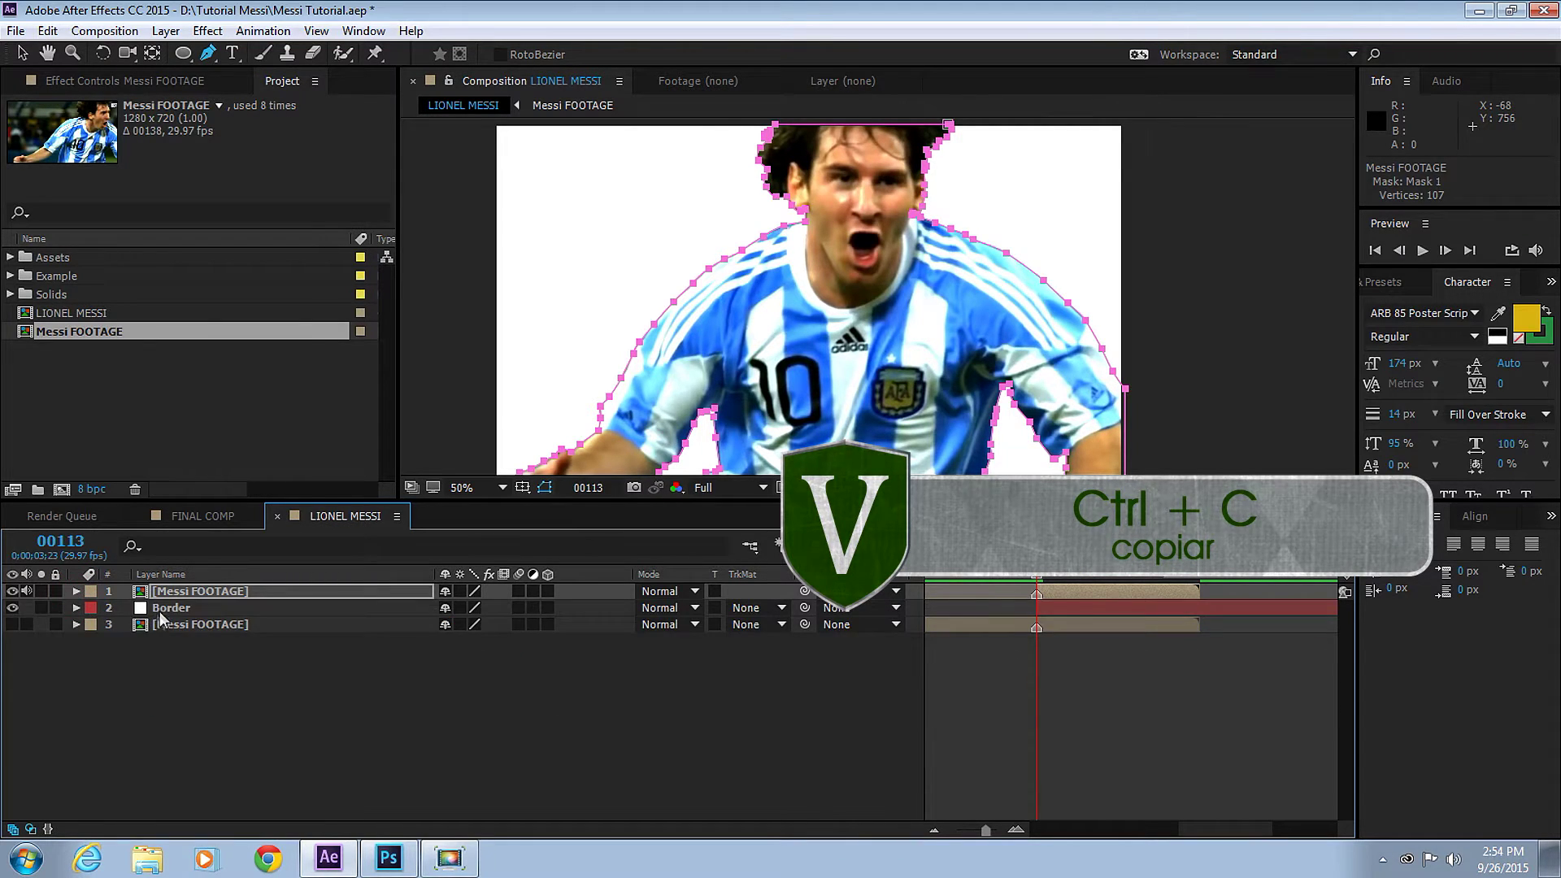
pyautogui.click(171, 608)
pyautogui.hotkey('ctrl', 'v')
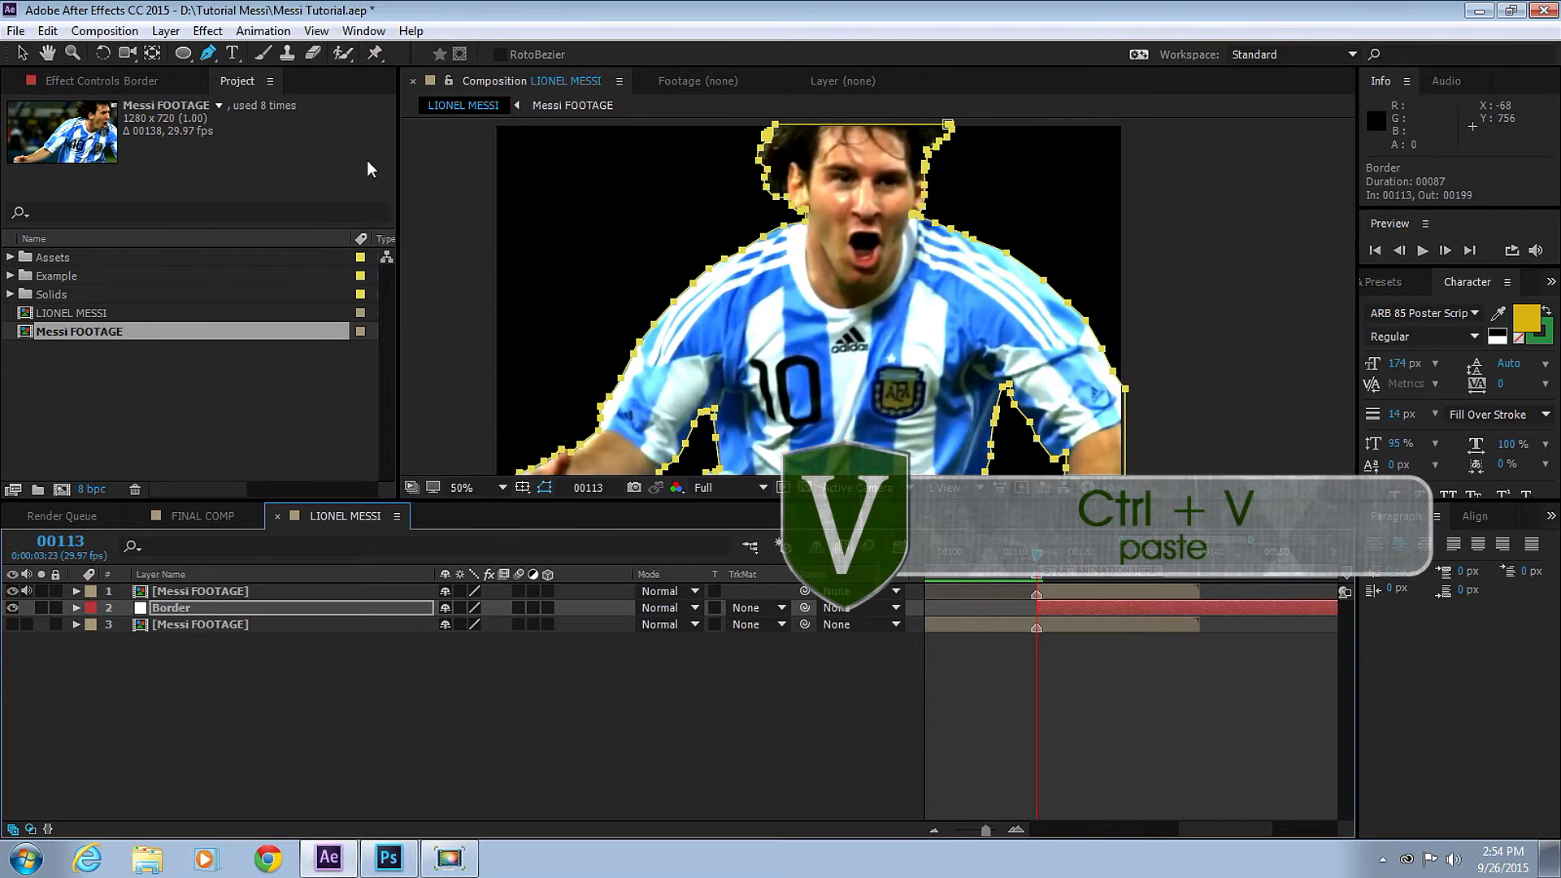
pyautogui.click(210, 594)
pyautogui.click(200, 609)
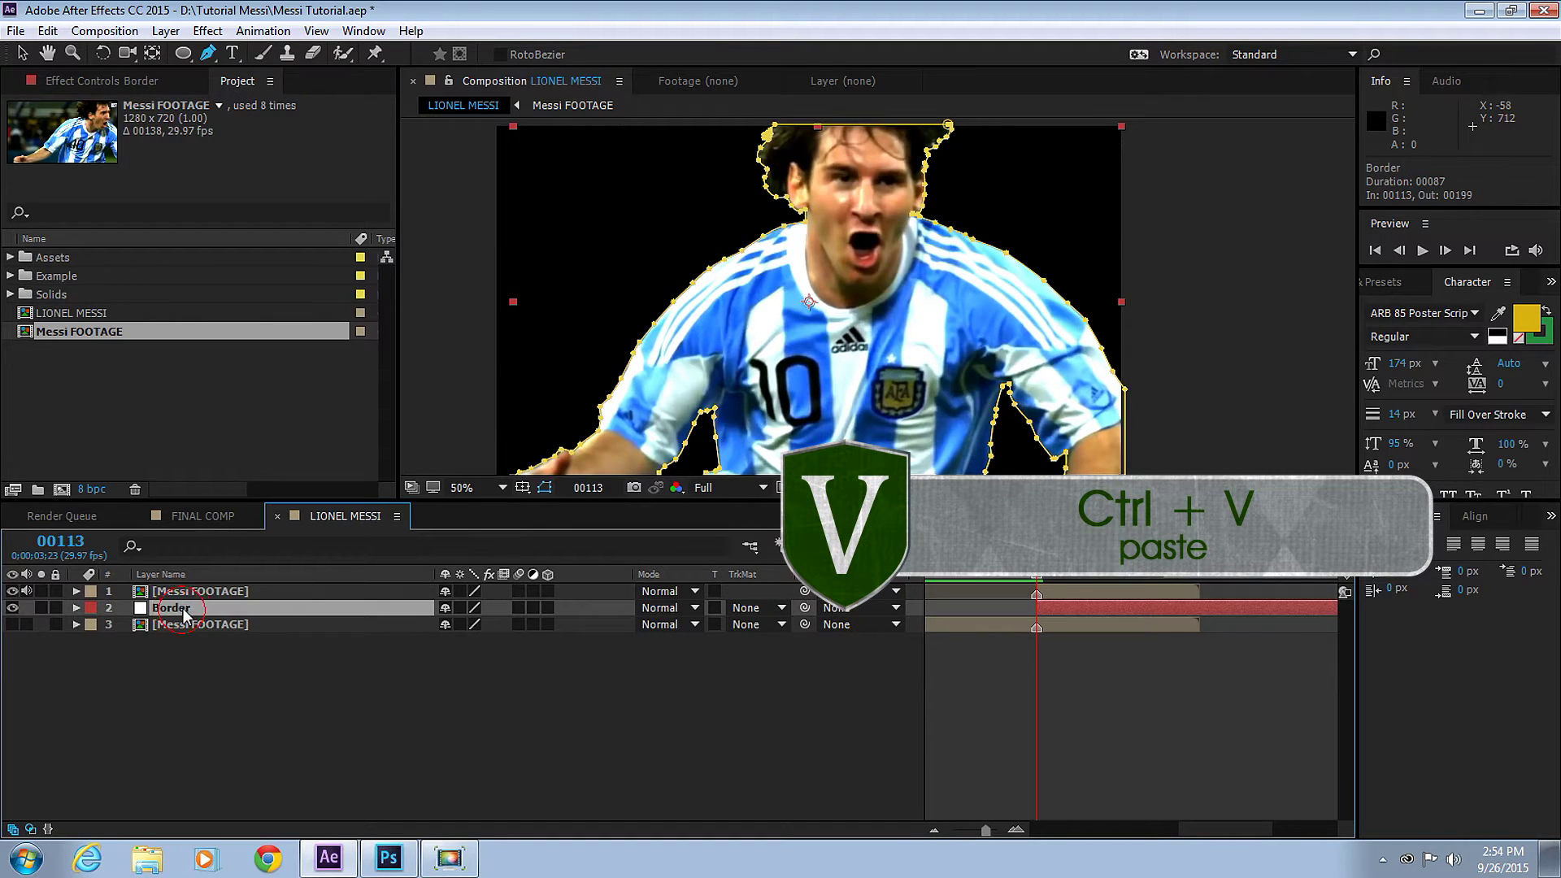
pyautogui.press('m')
pyautogui.press('m')
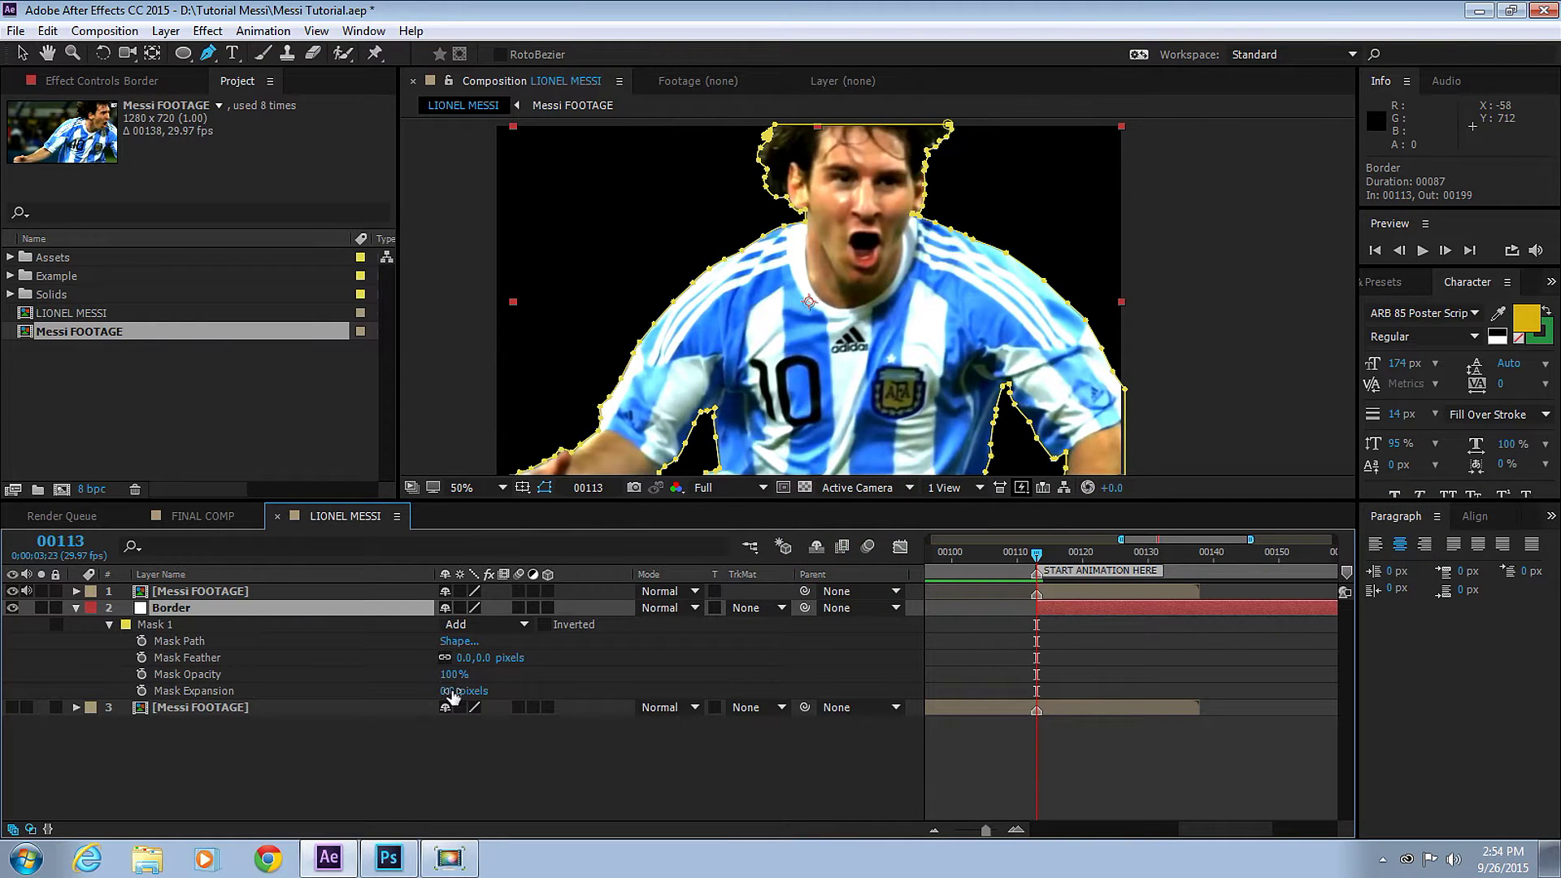
pyautogui.click(218, 693)
# - Set the Border mask expansion to 12 pixels
pyautogui.moveTo(447, 695)
pyautogui.mouseDown()
pyautogui.moveTo(508, 692)
pyautogui.moveTo(434, 688)
pyautogui.moveTo(496, 691)
pyautogui.moveTo(454, 697)
pyautogui.mouseUp()
pyautogui.click(449, 691)
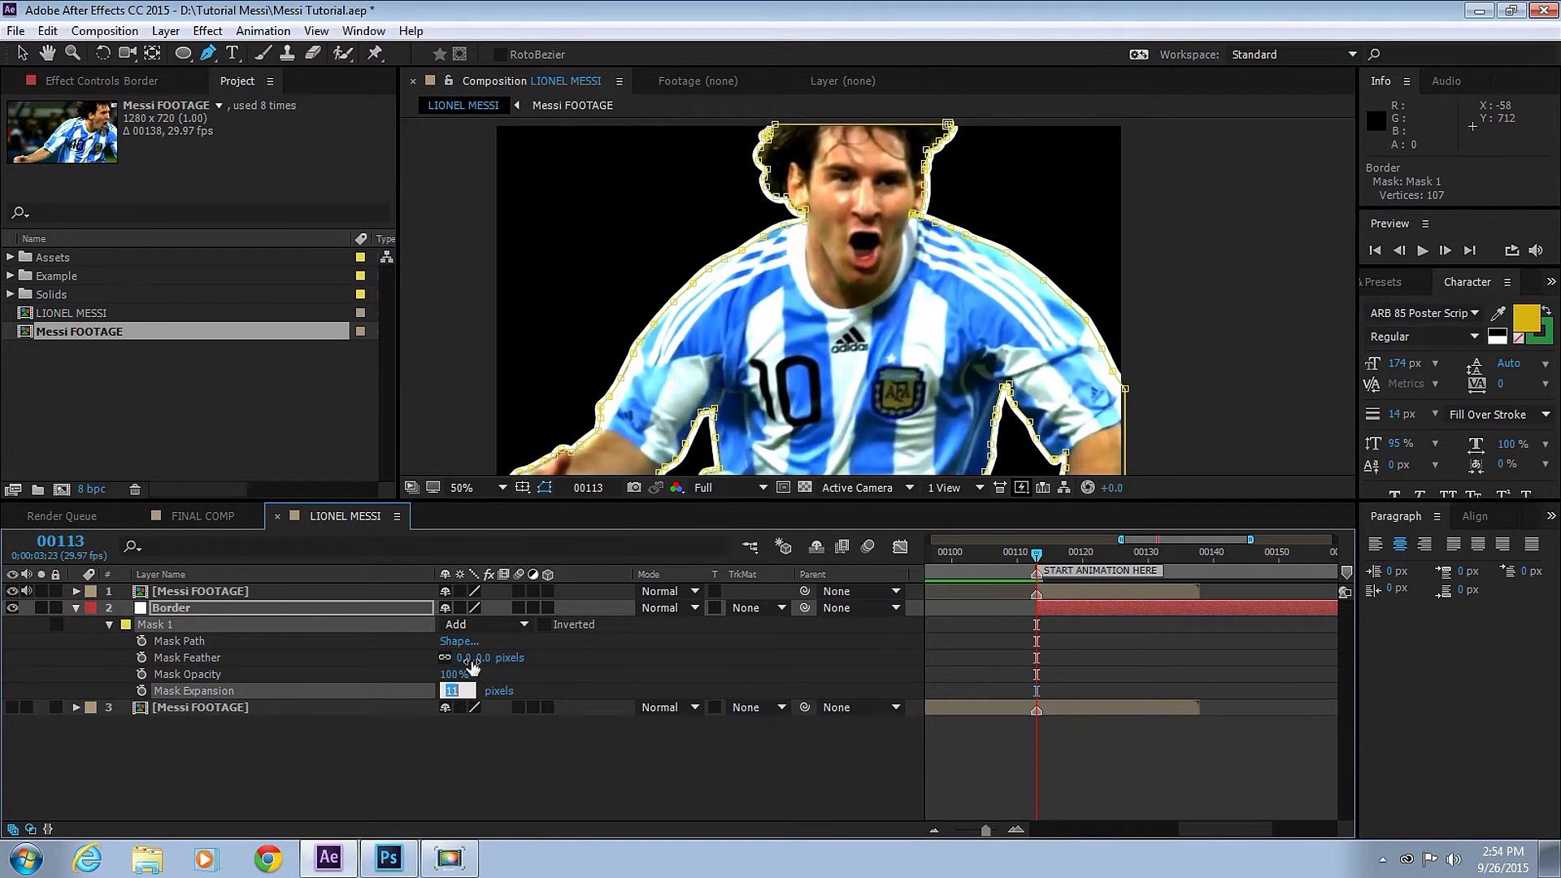
pyautogui.write('12')
pyautogui.press('Return')
# - Inspect Messi's white outline in the enlarged viewer, then restore the layout
pyautogui.click(419, 778)
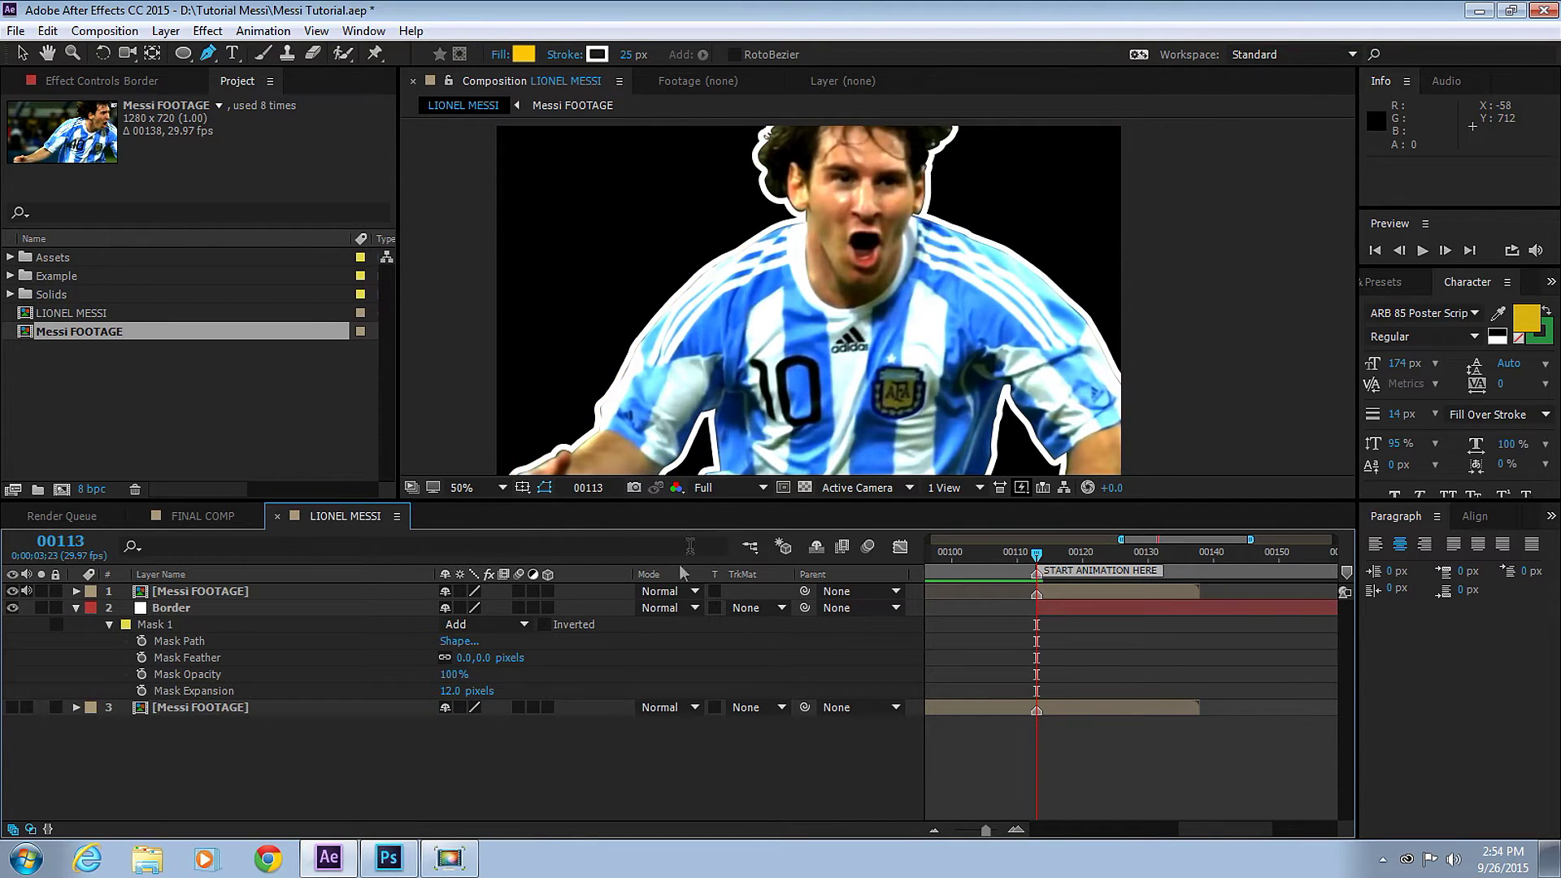
pyautogui.scroll(2, 720, 313)
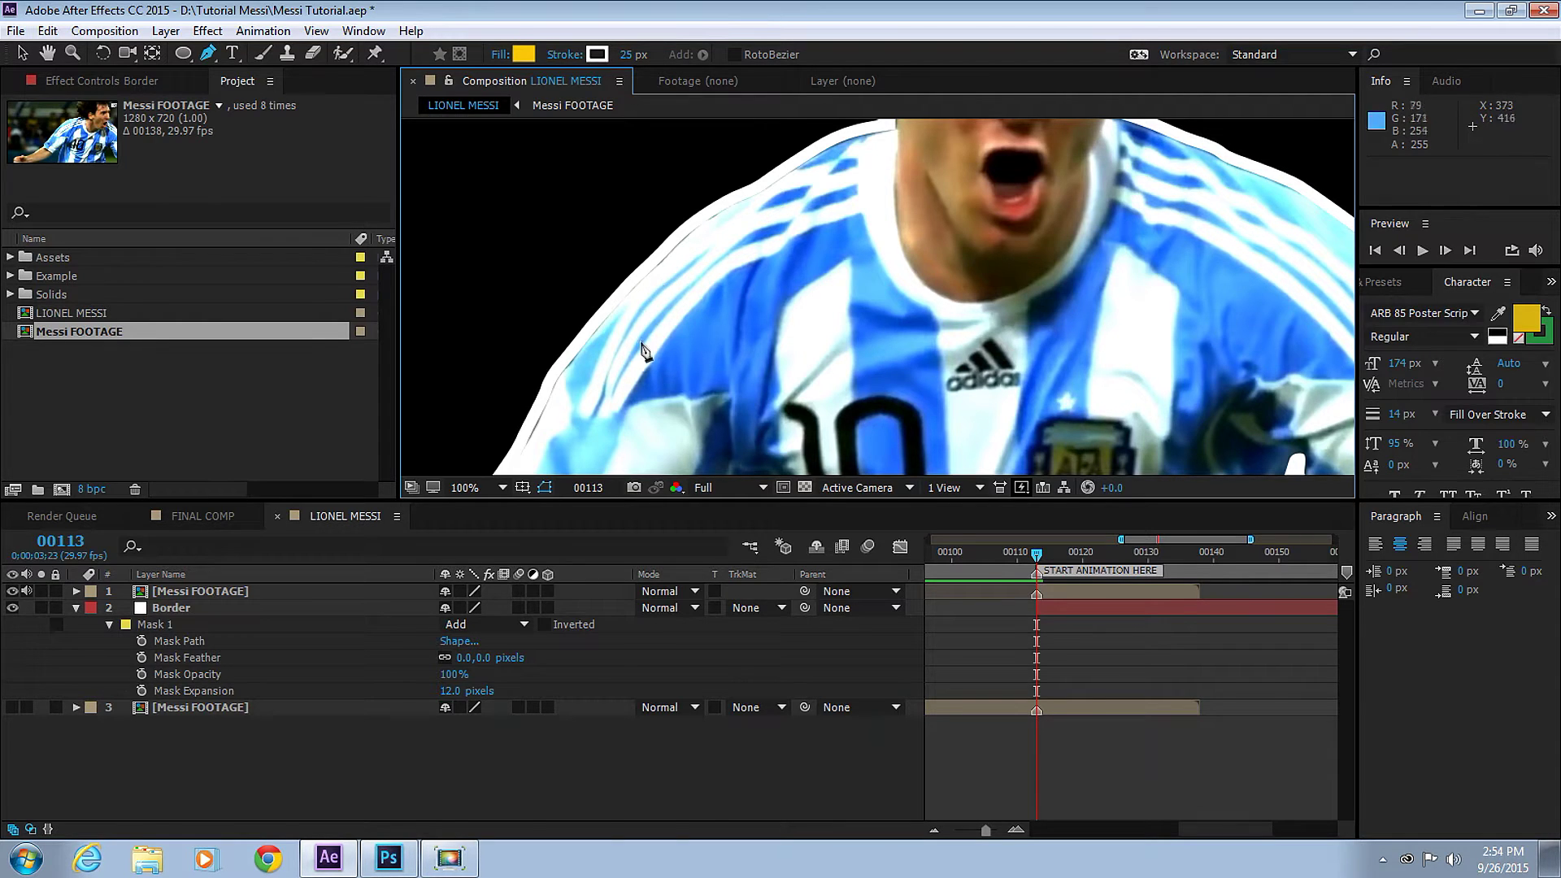
pyautogui.press('`')
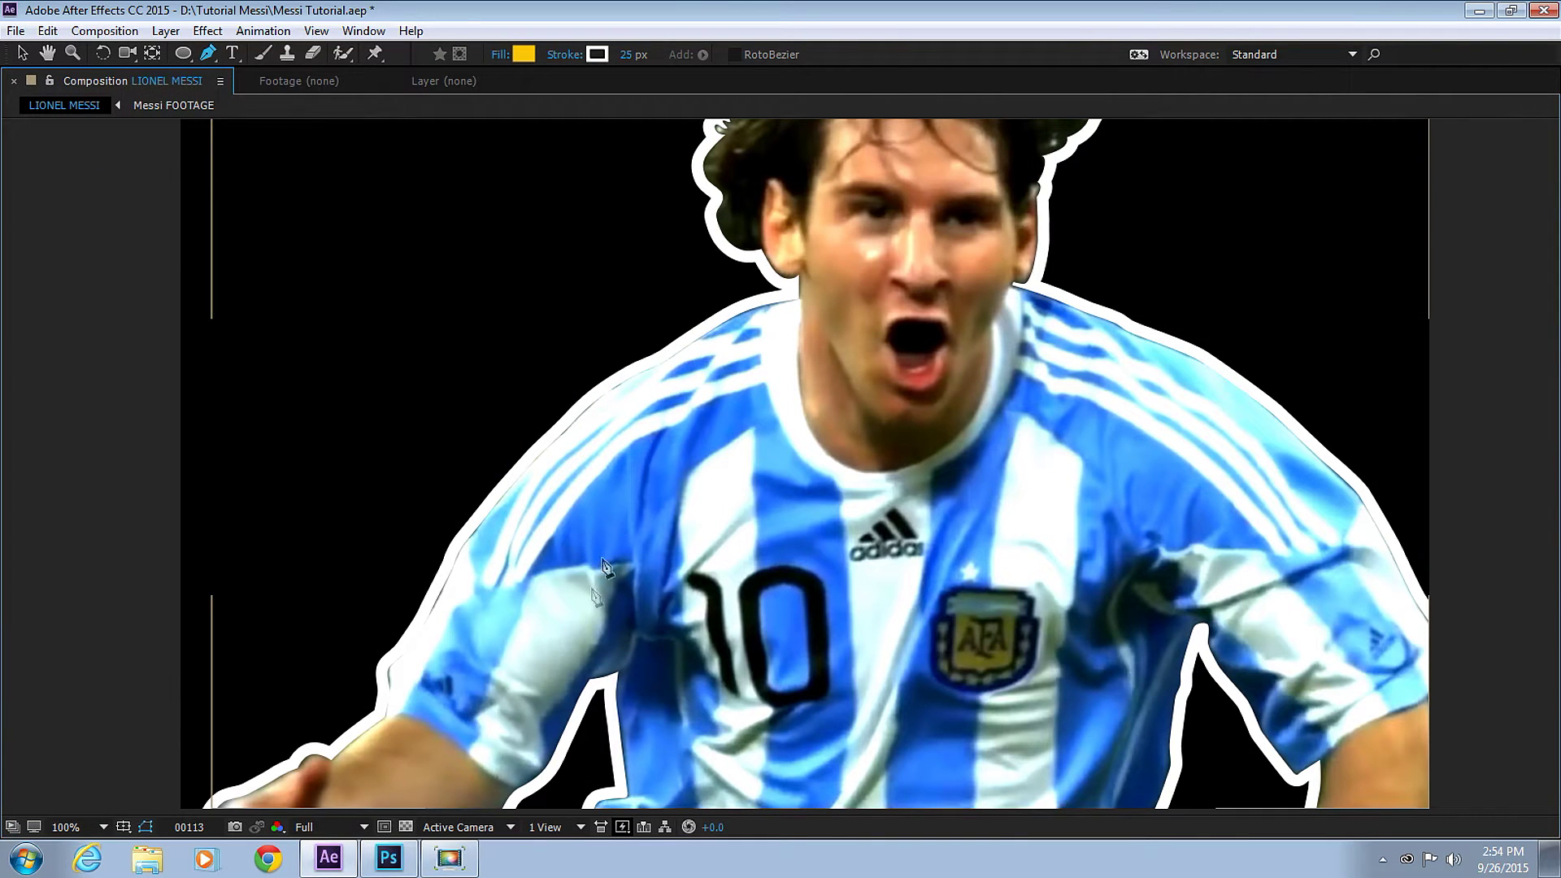
pyautogui.scroll(-3, 605, 567)
pyautogui.hscroll(-2, 570, 504)
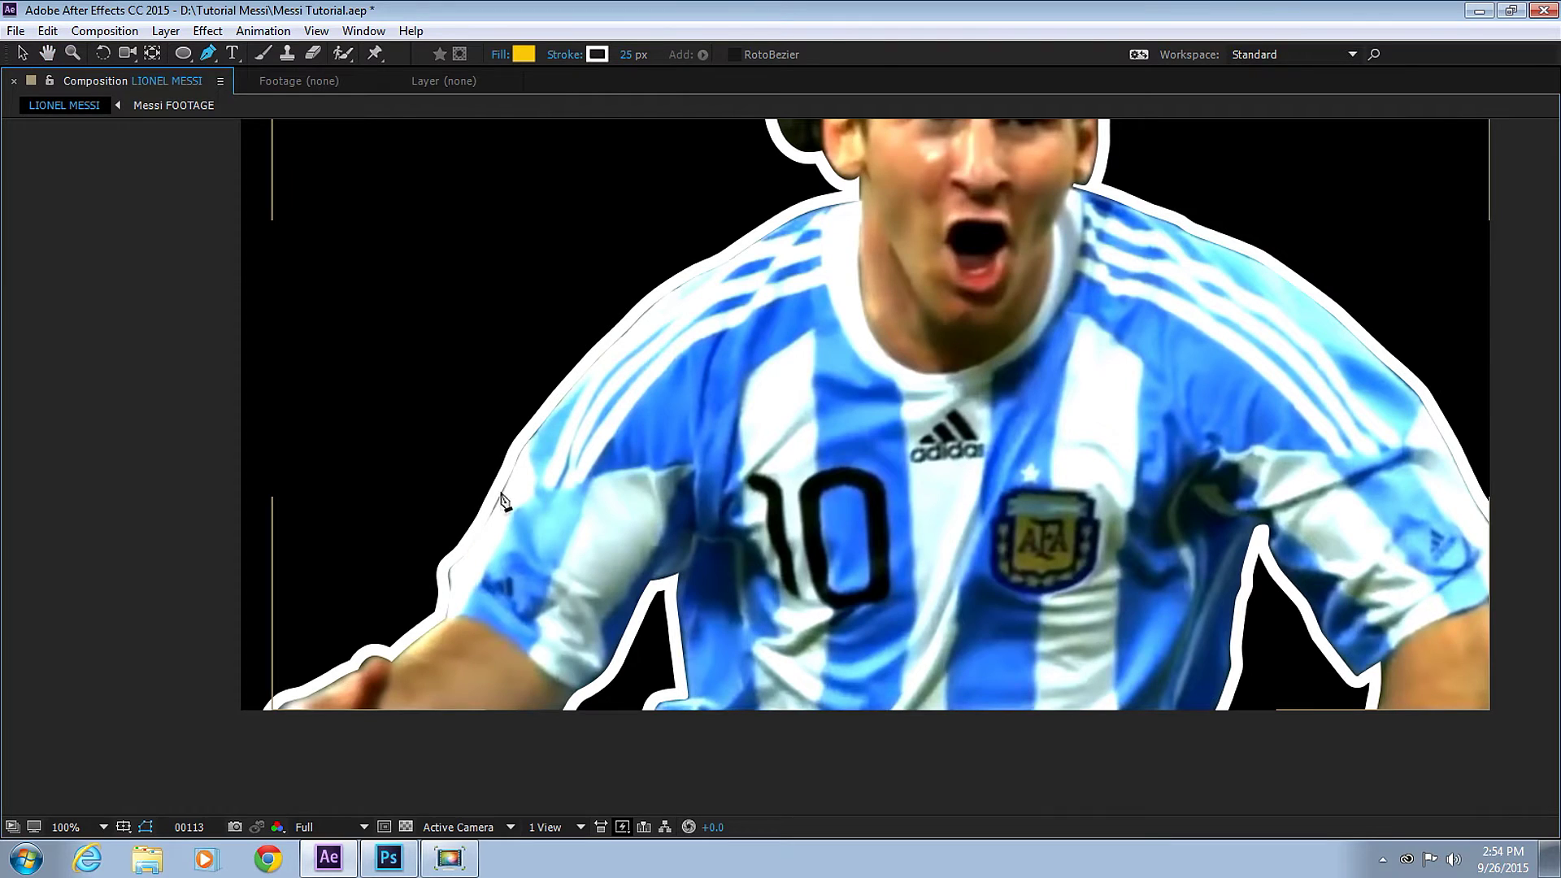
pyautogui.press('`')
pyautogui.click(217, 593)
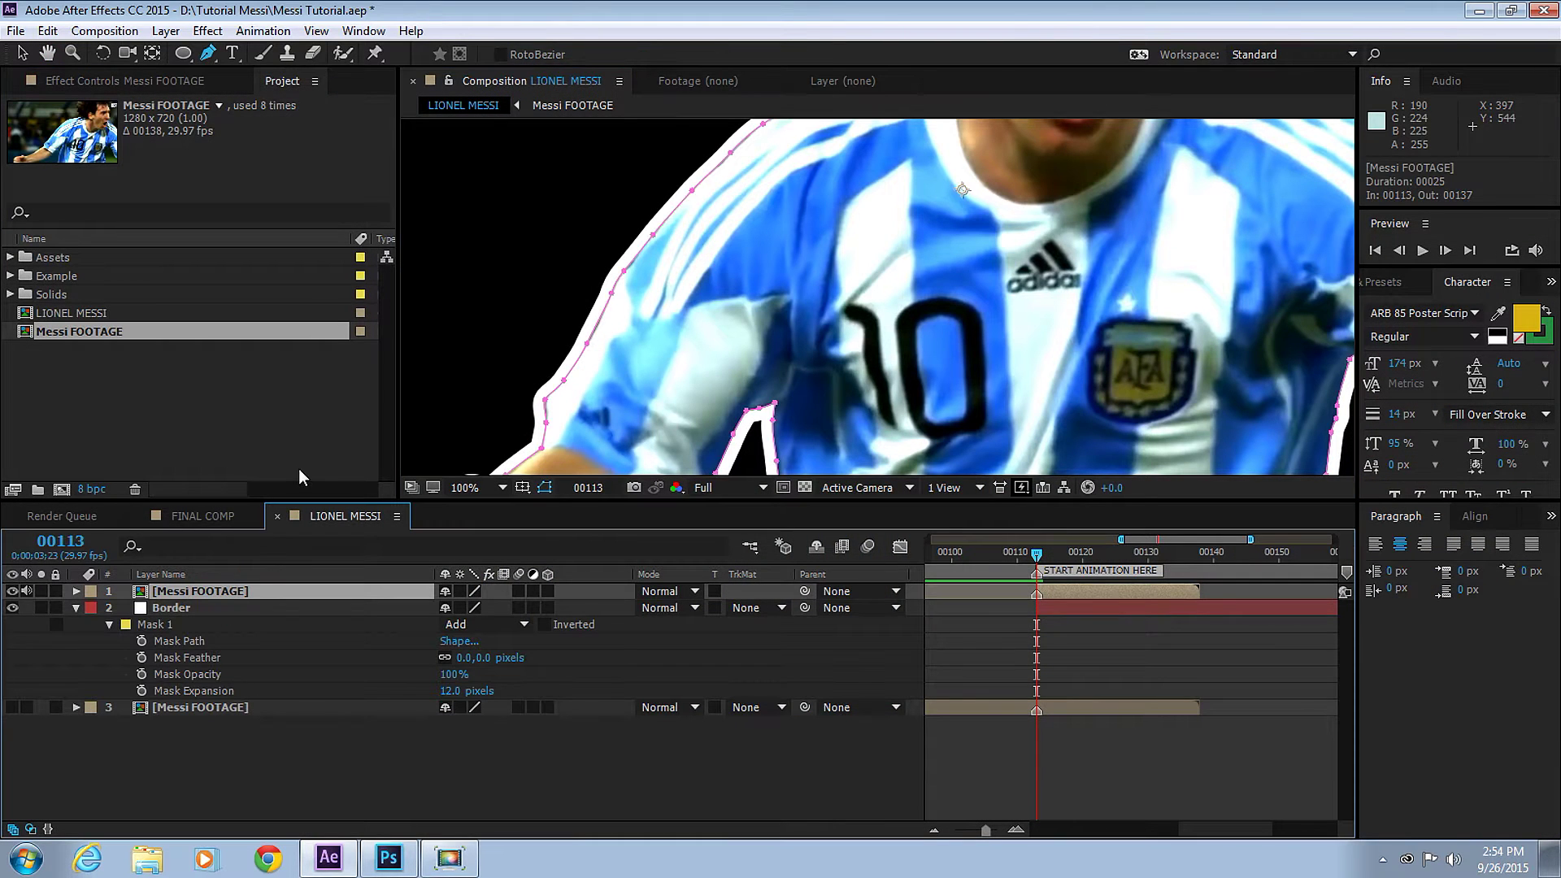
# - Shrink the Messi FOOTAGE mask expansion to -2 pixels
pyautogui.press('m')
pyautogui.press('m')
pyautogui.click(450, 674)
pyautogui.write('-2')
pyautogui.press('Return')
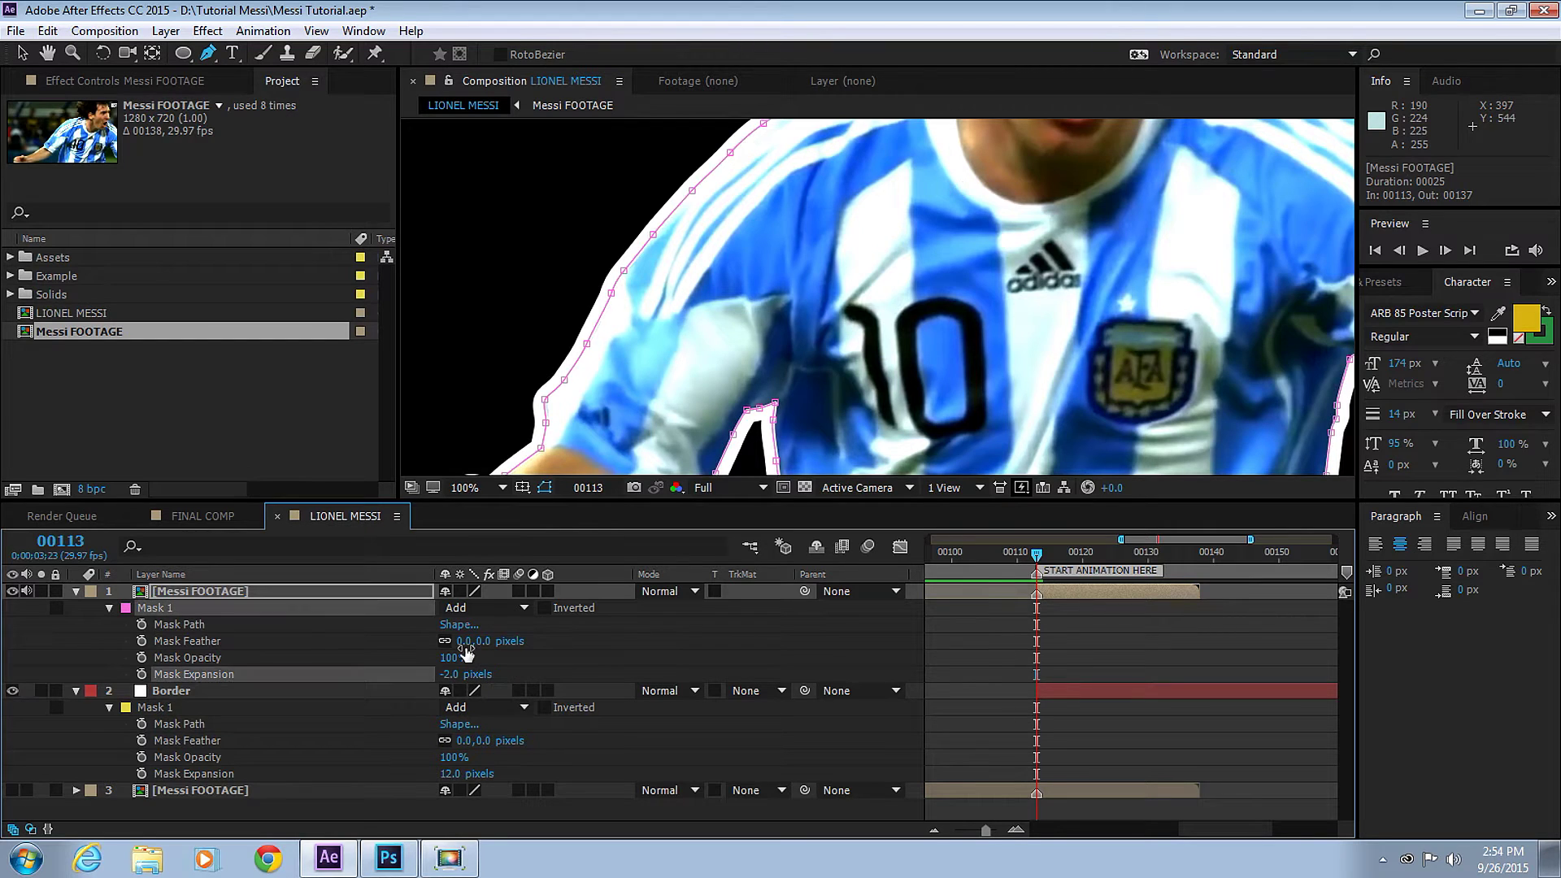
pyautogui.press('h')
pyautogui.moveTo(834, 360); pyautogui.dragTo(856, 348)
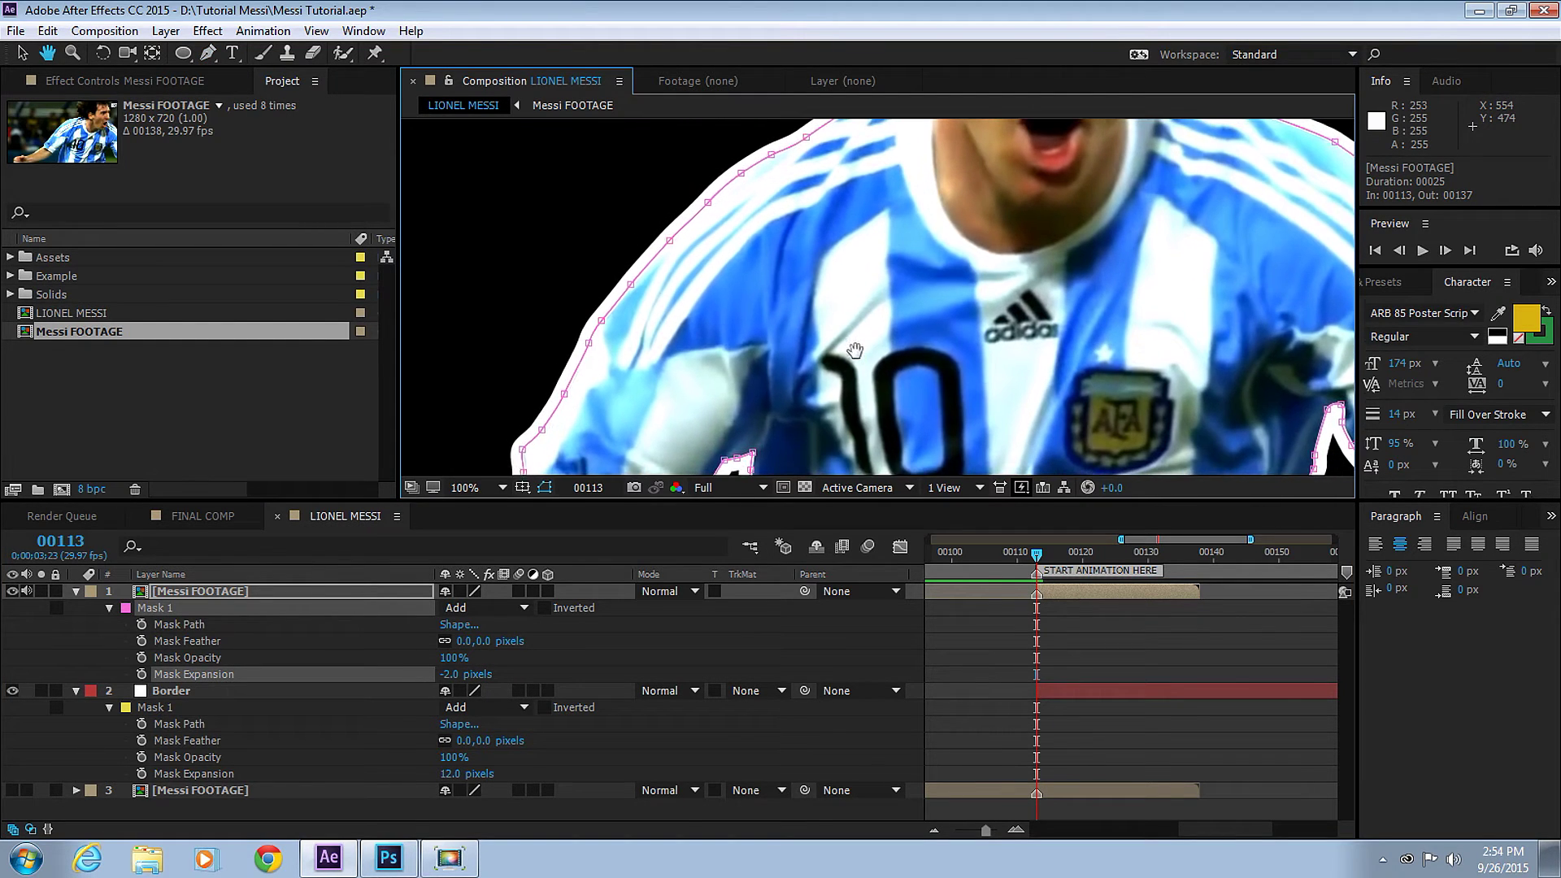
# - Feather the Messi mask by 1 pixel and inspect the cutout edge enlarged
pyautogui.click(467, 643)
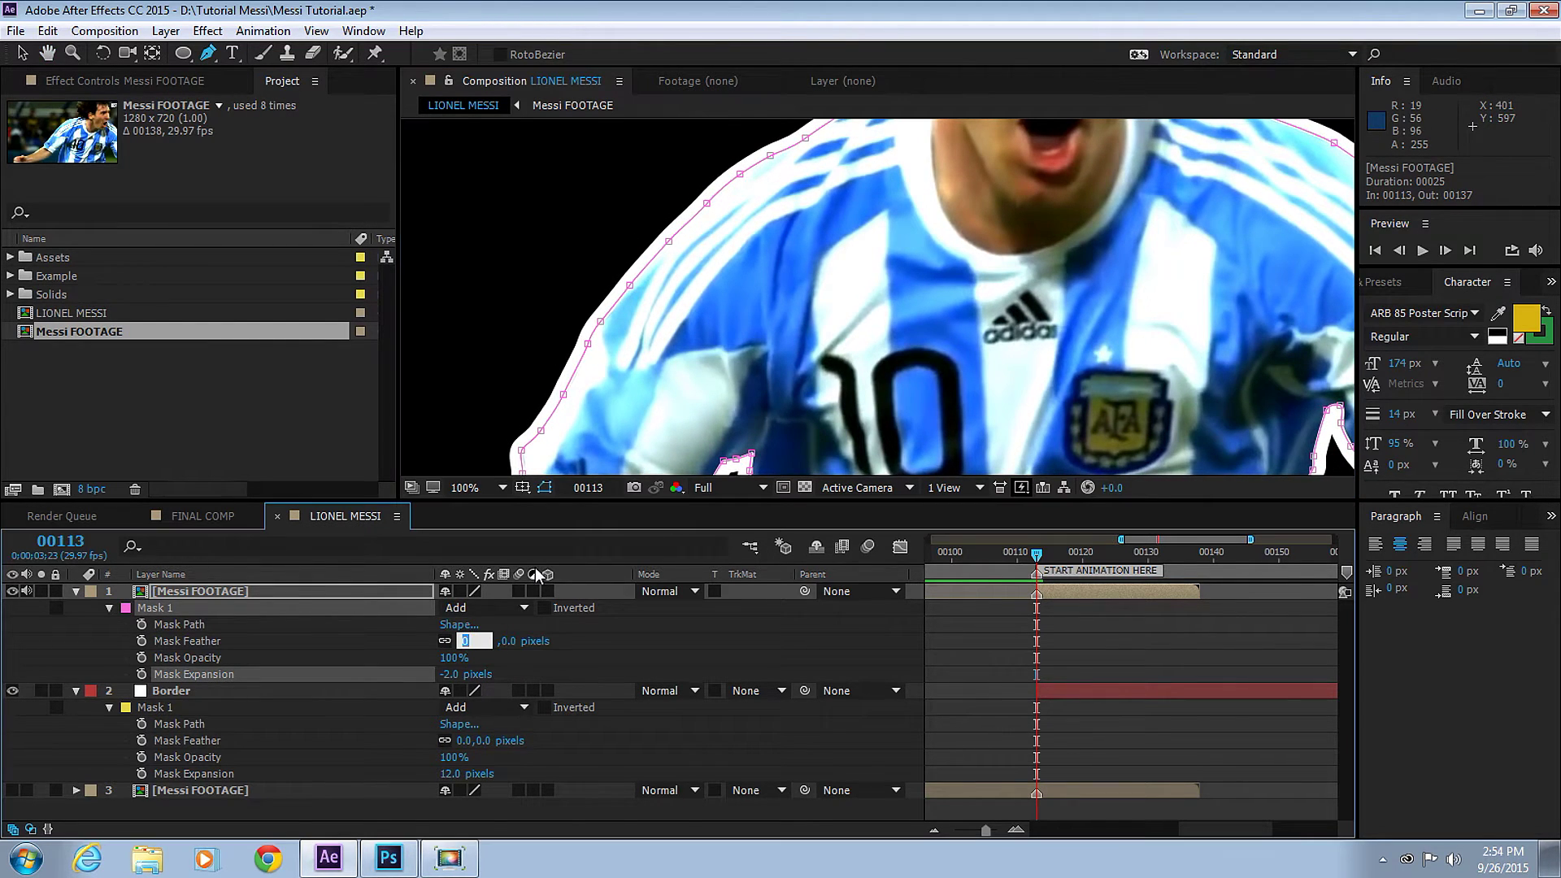
pyautogui.press('Return')
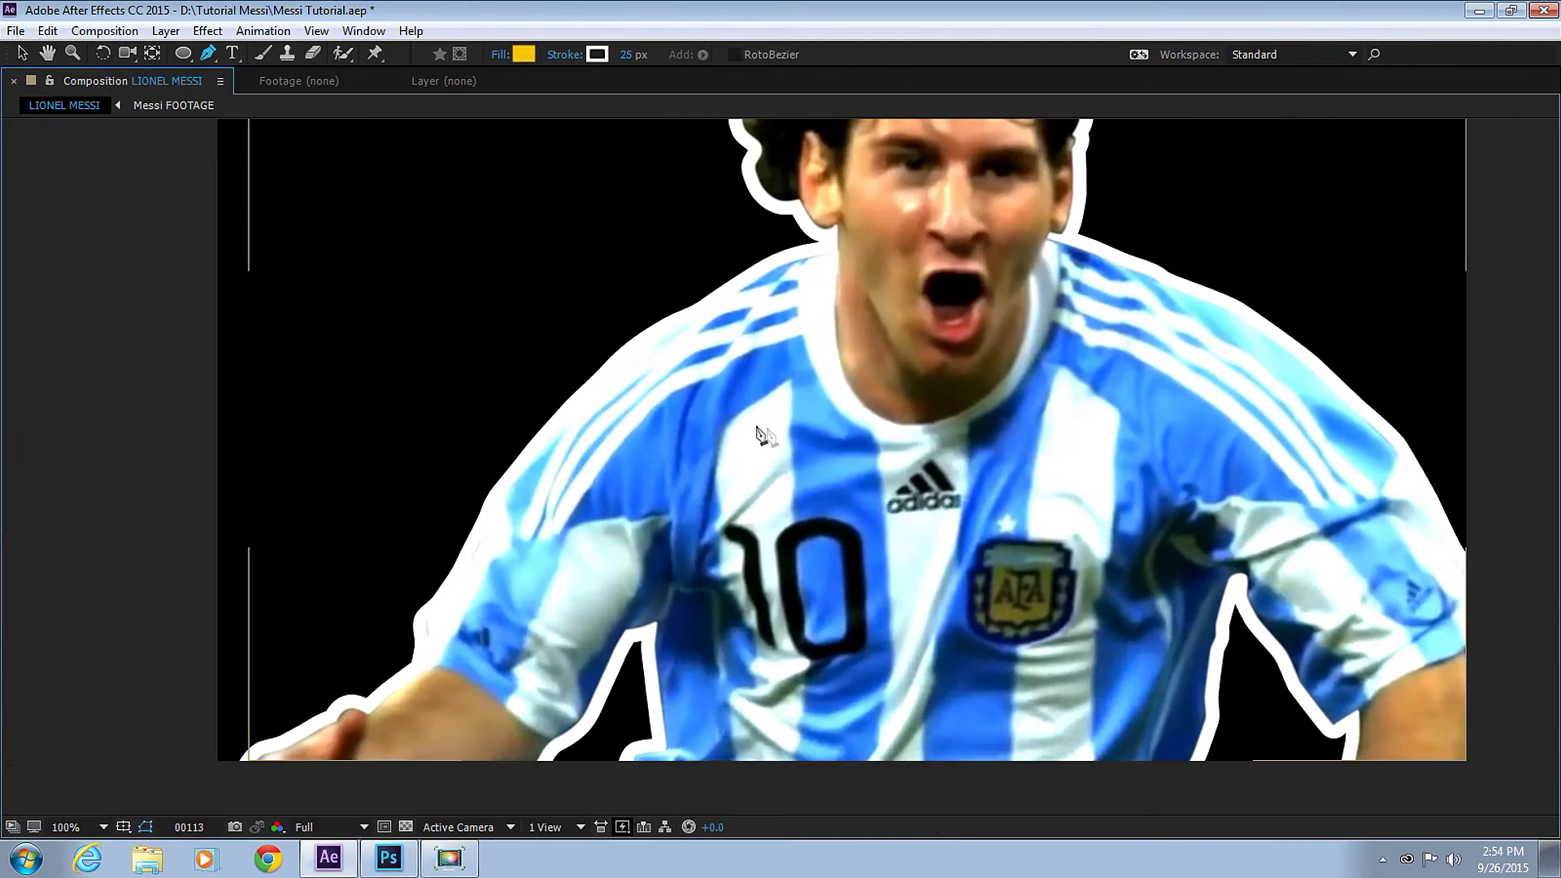
pyautogui.press('`')
pyautogui.moveTo(1010, 506); pyautogui.dragTo(915, 542)
pyautogui.press('g')
pyautogui.press('`')
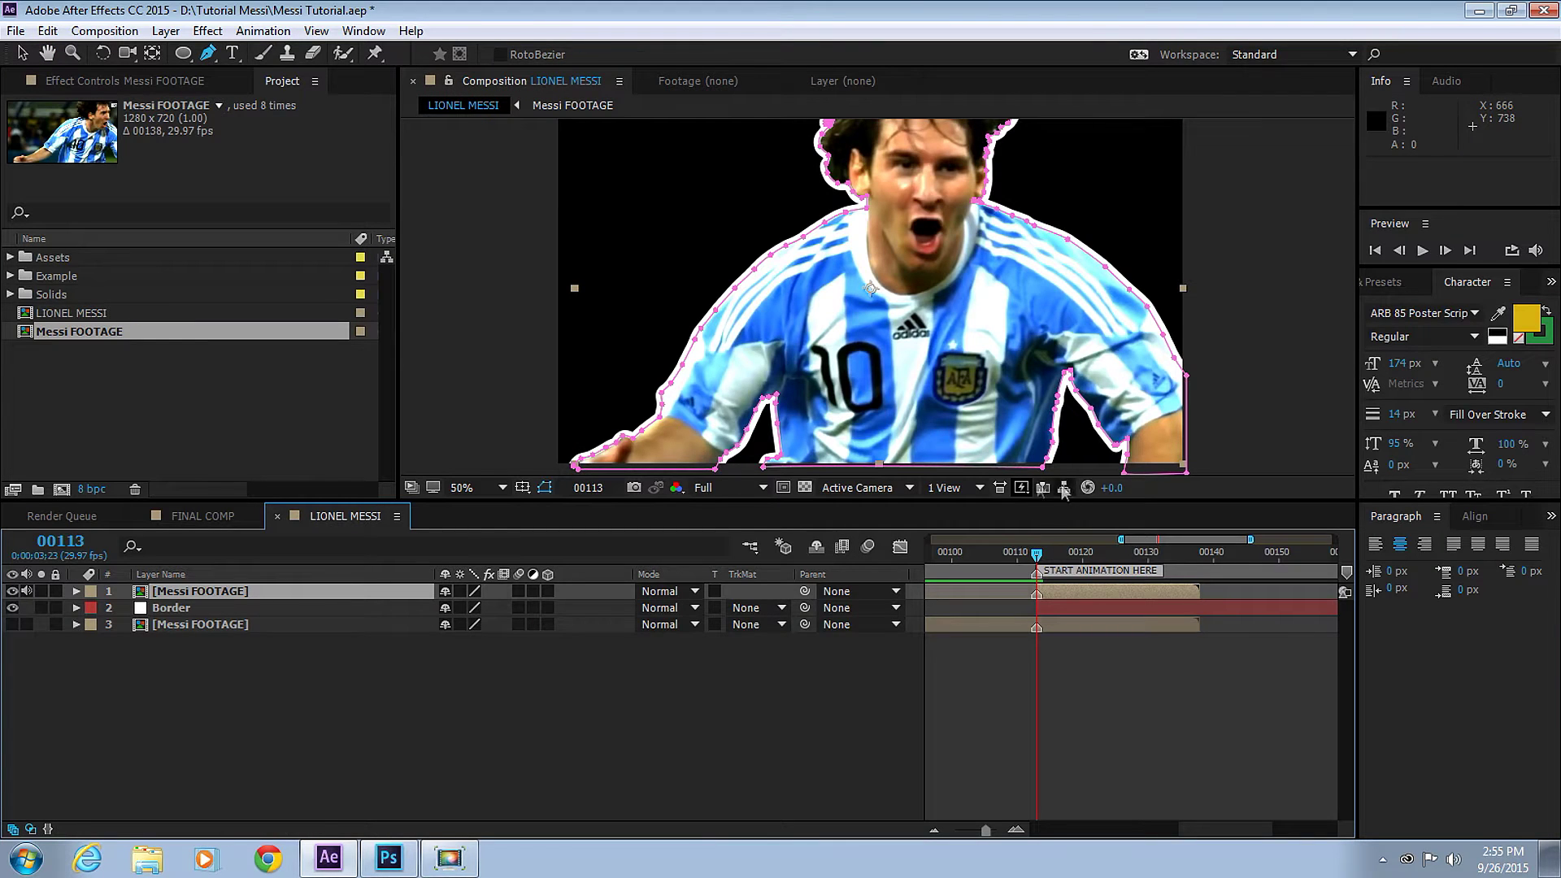
# - Freeze the top Messi FOOTAGE layer on frame 00113
pyautogui.moveTo(1054, 556)
pyautogui.mouseDown()
pyautogui.moveTo(1084, 554)
pyautogui.moveTo(1037, 555)
pyautogui.mouseUp()
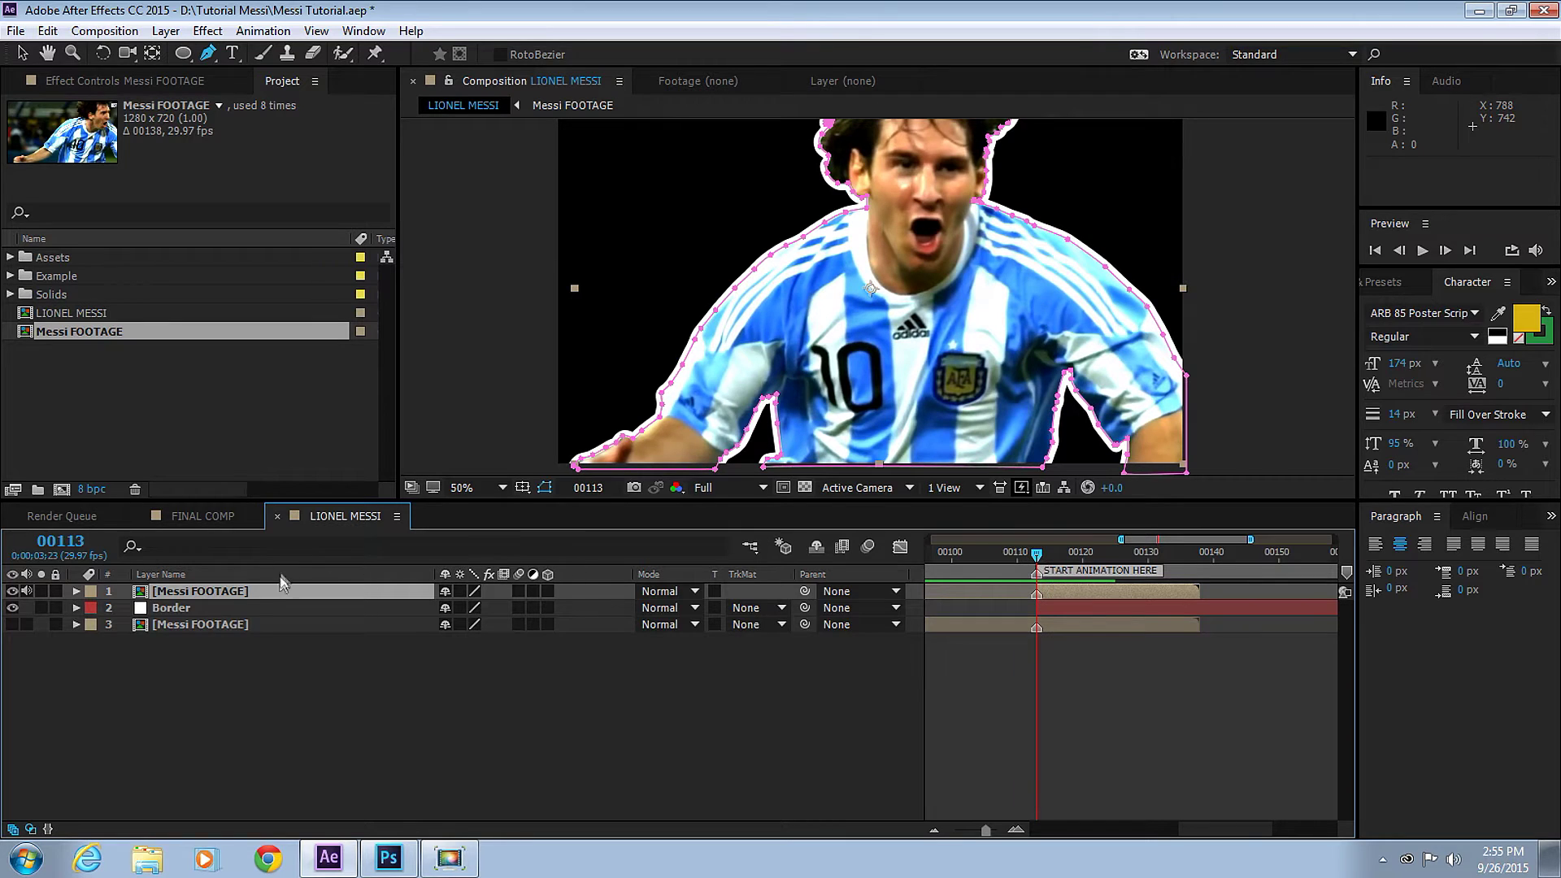
pyautogui.rightClick(241, 597)
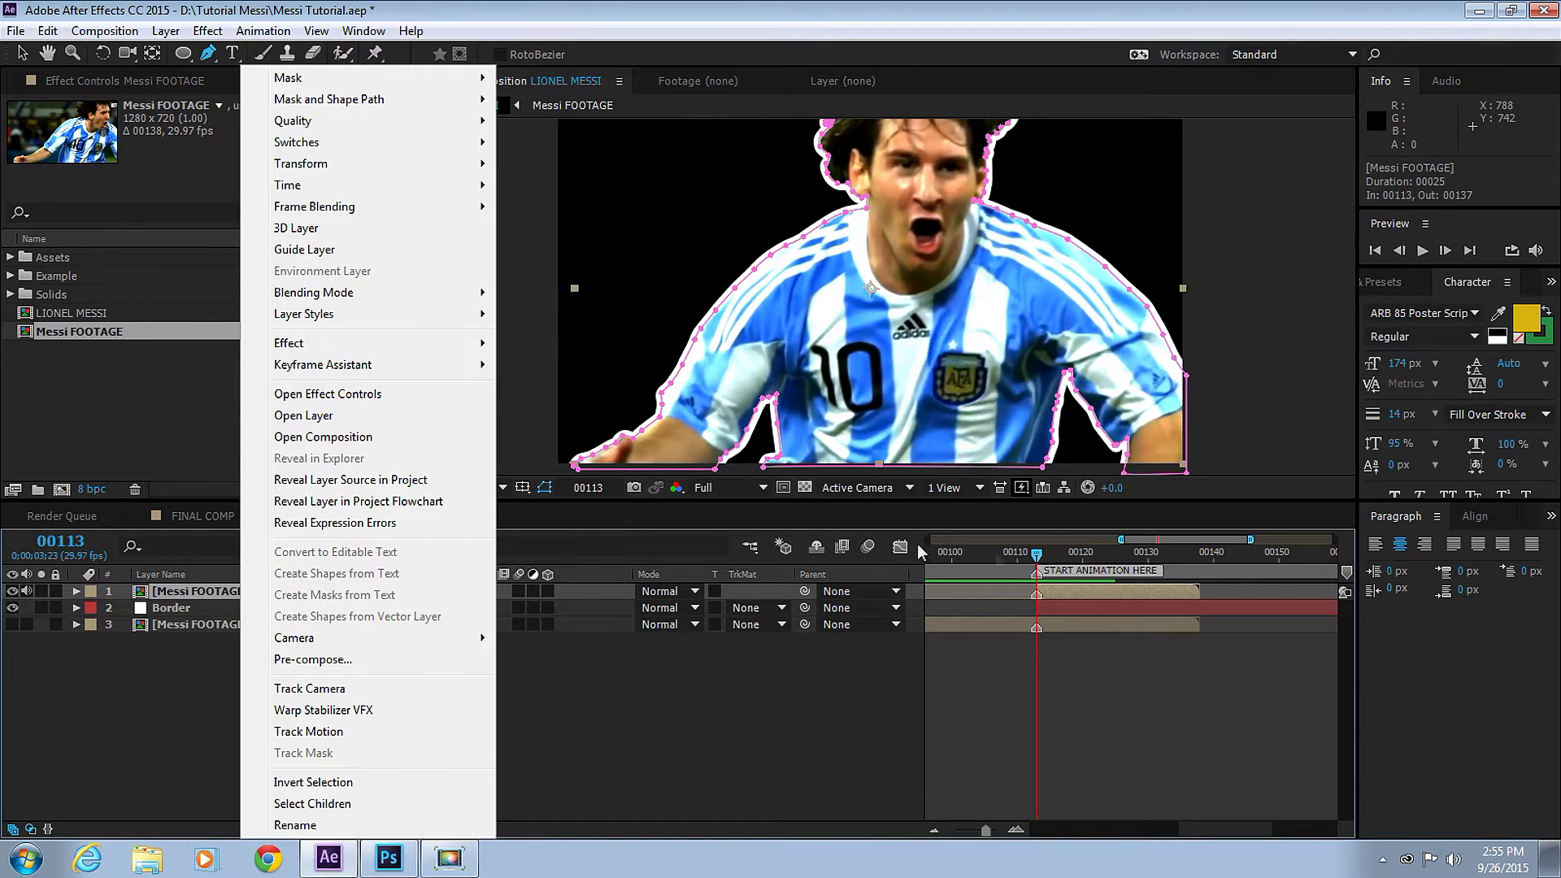
pyautogui.click(1037, 559)
pyautogui.moveTo(1037, 559)
pyautogui.mouseDown()
pyautogui.moveTo(1075, 558)
pyautogui.moveTo(1037, 558)
pyautogui.mouseUp()
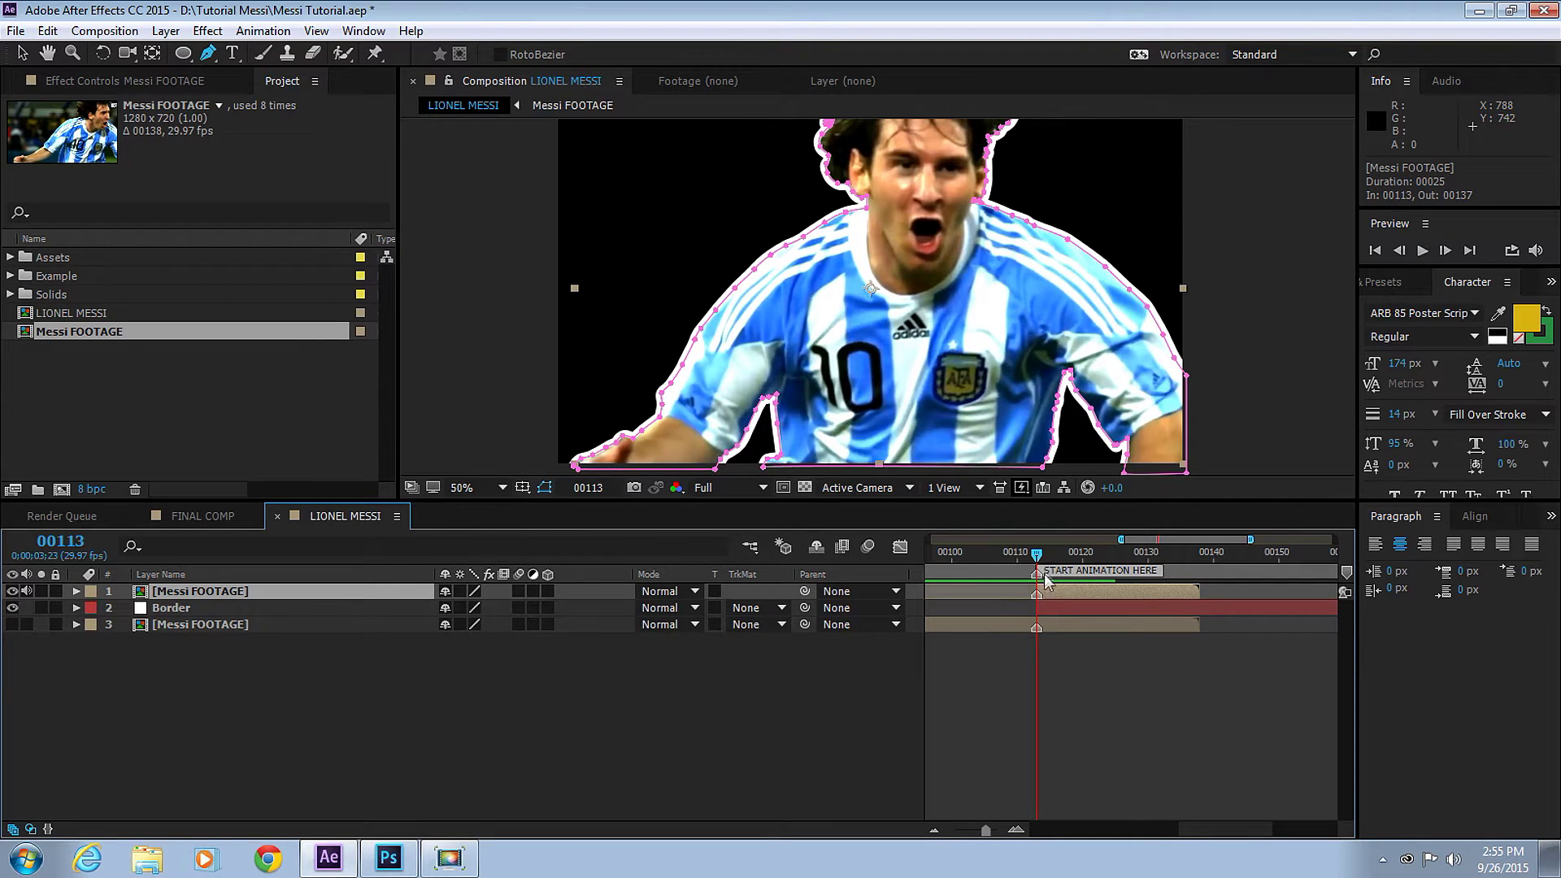
pyautogui.rightClick(224, 592)
pyautogui.moveTo(338, 186)
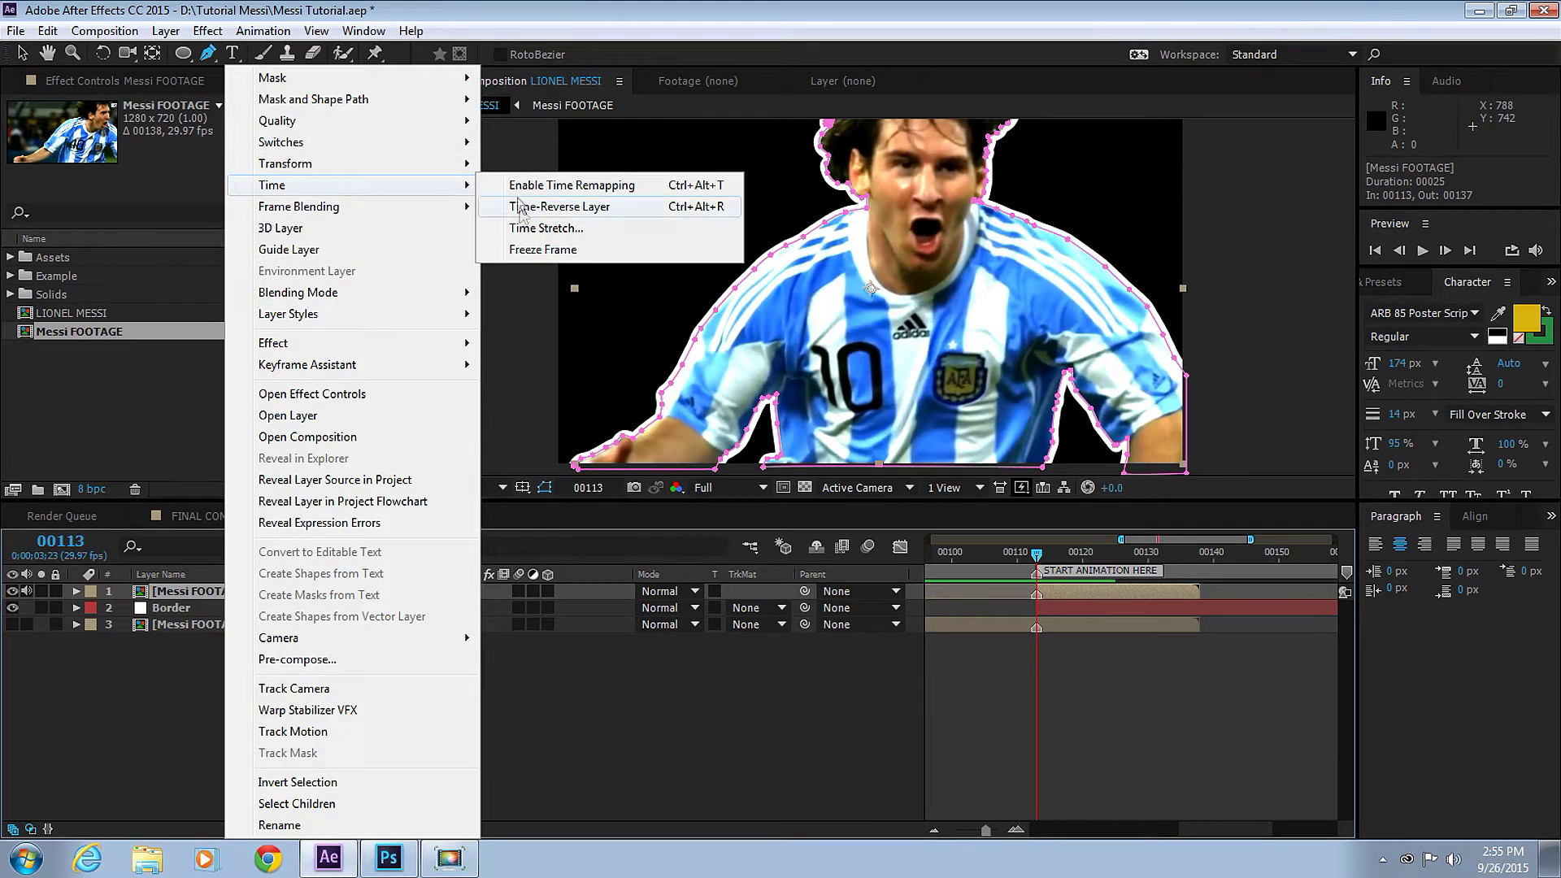
pyautogui.click(529, 250)
# - Extend the frozen layer's out point to frame 00203 and scrub to check the cutout
pyautogui.moveTo(1202, 592); pyautogui.dragTo(1334, 592)
pyautogui.moveTo(1207, 540); pyautogui.dragTo(1102, 540)
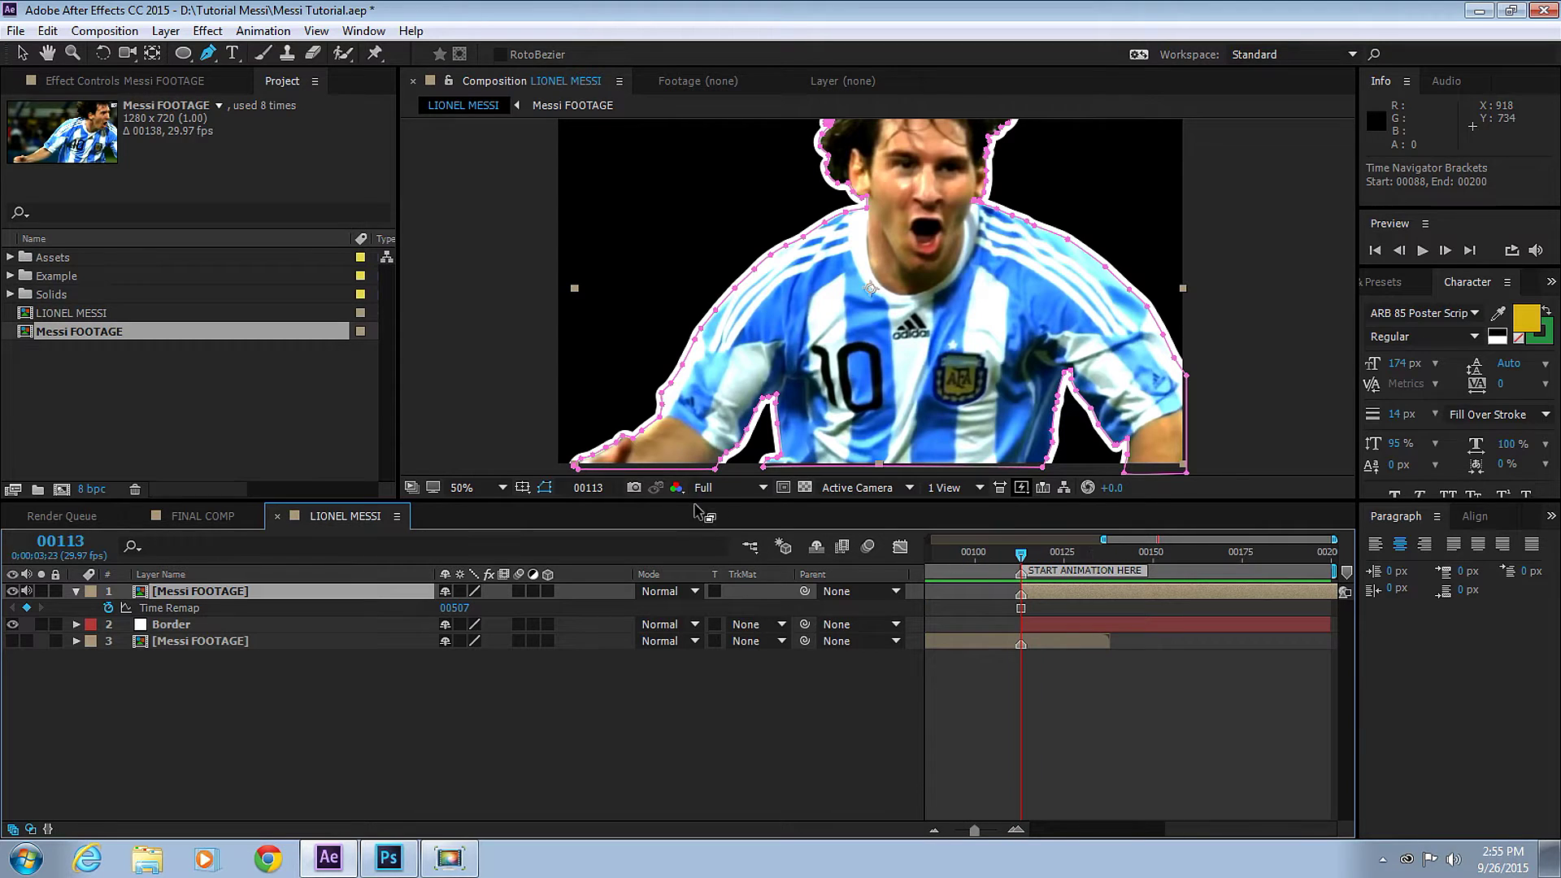
pyautogui.moveTo(705, 508); pyautogui.dragTo(716, 573)
pyautogui.click(982, 529)
pyautogui.moveTo(1023, 626); pyautogui.dragTo(963, 631)
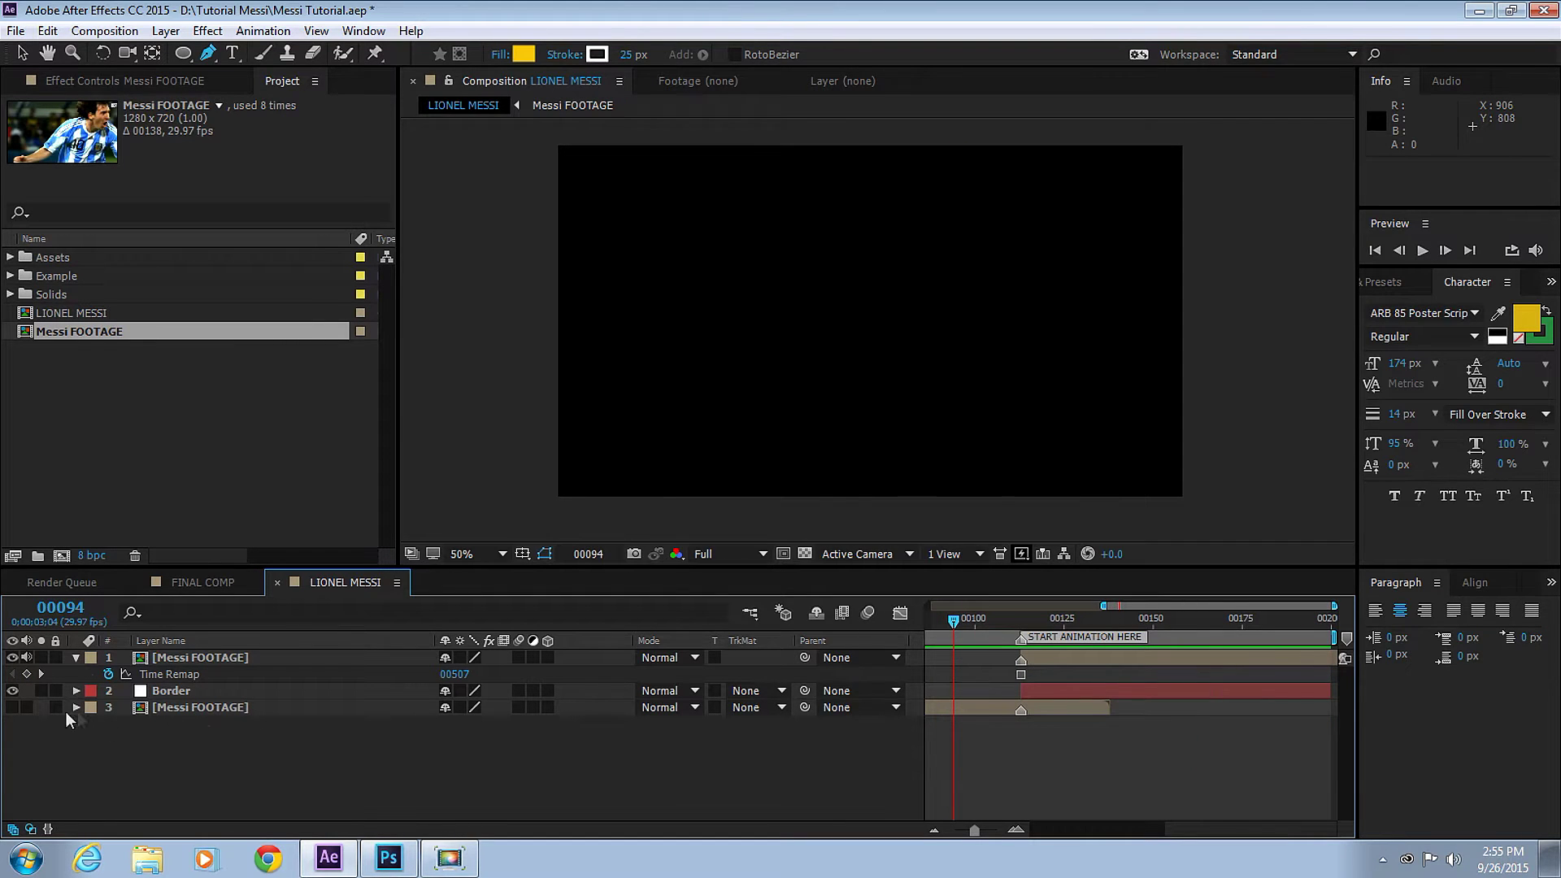
# - Show the Messi FOOTAGE background layer and preview the composition
pyautogui.click(12, 707)
pyautogui.press('space')
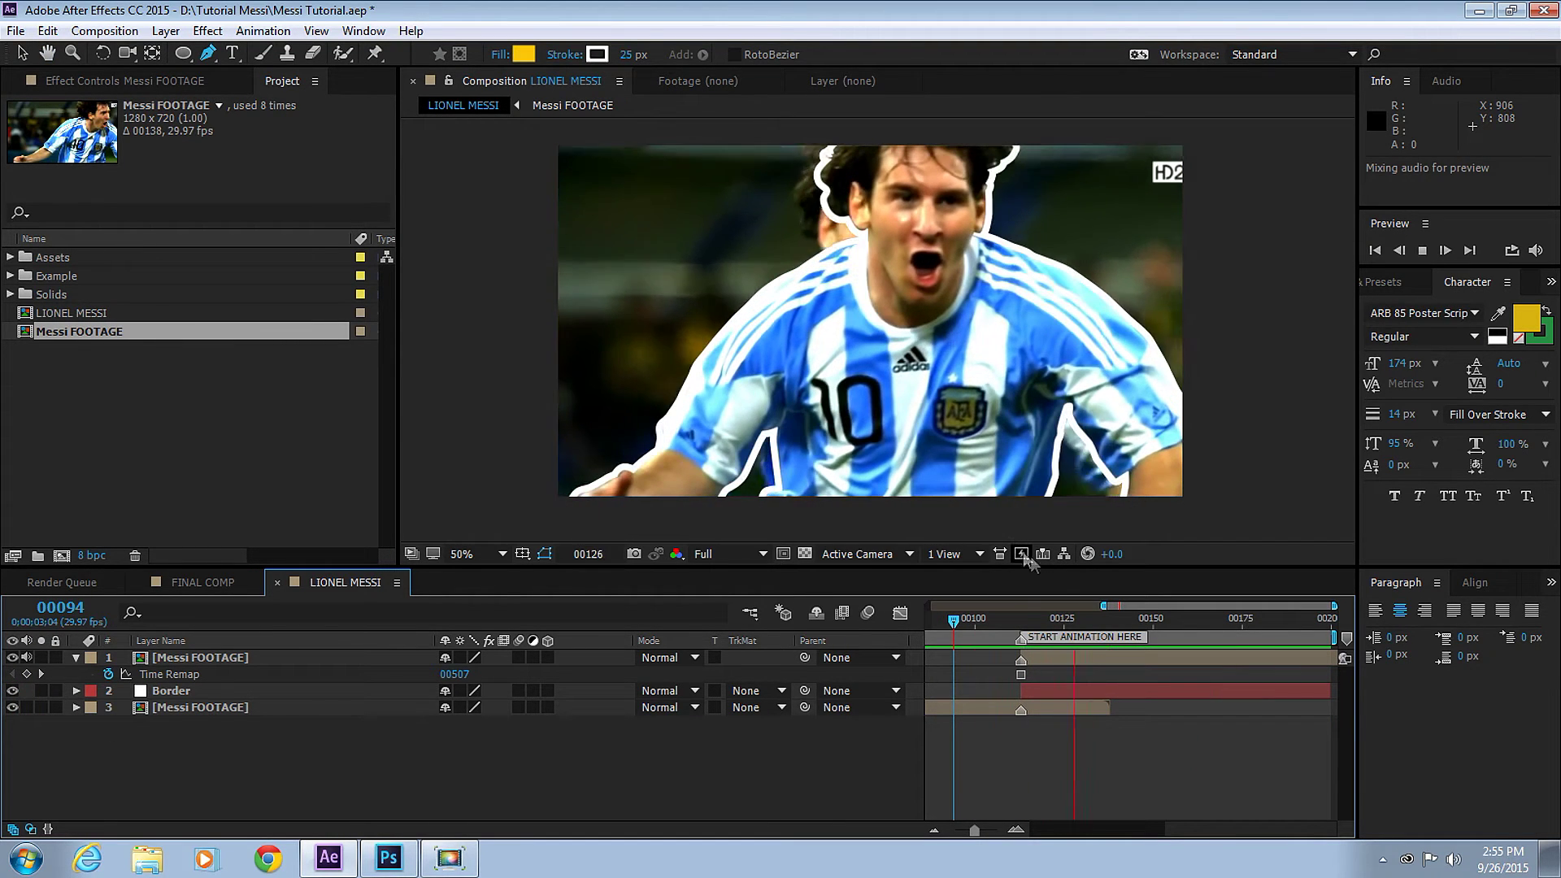
pyautogui.click(1022, 618)
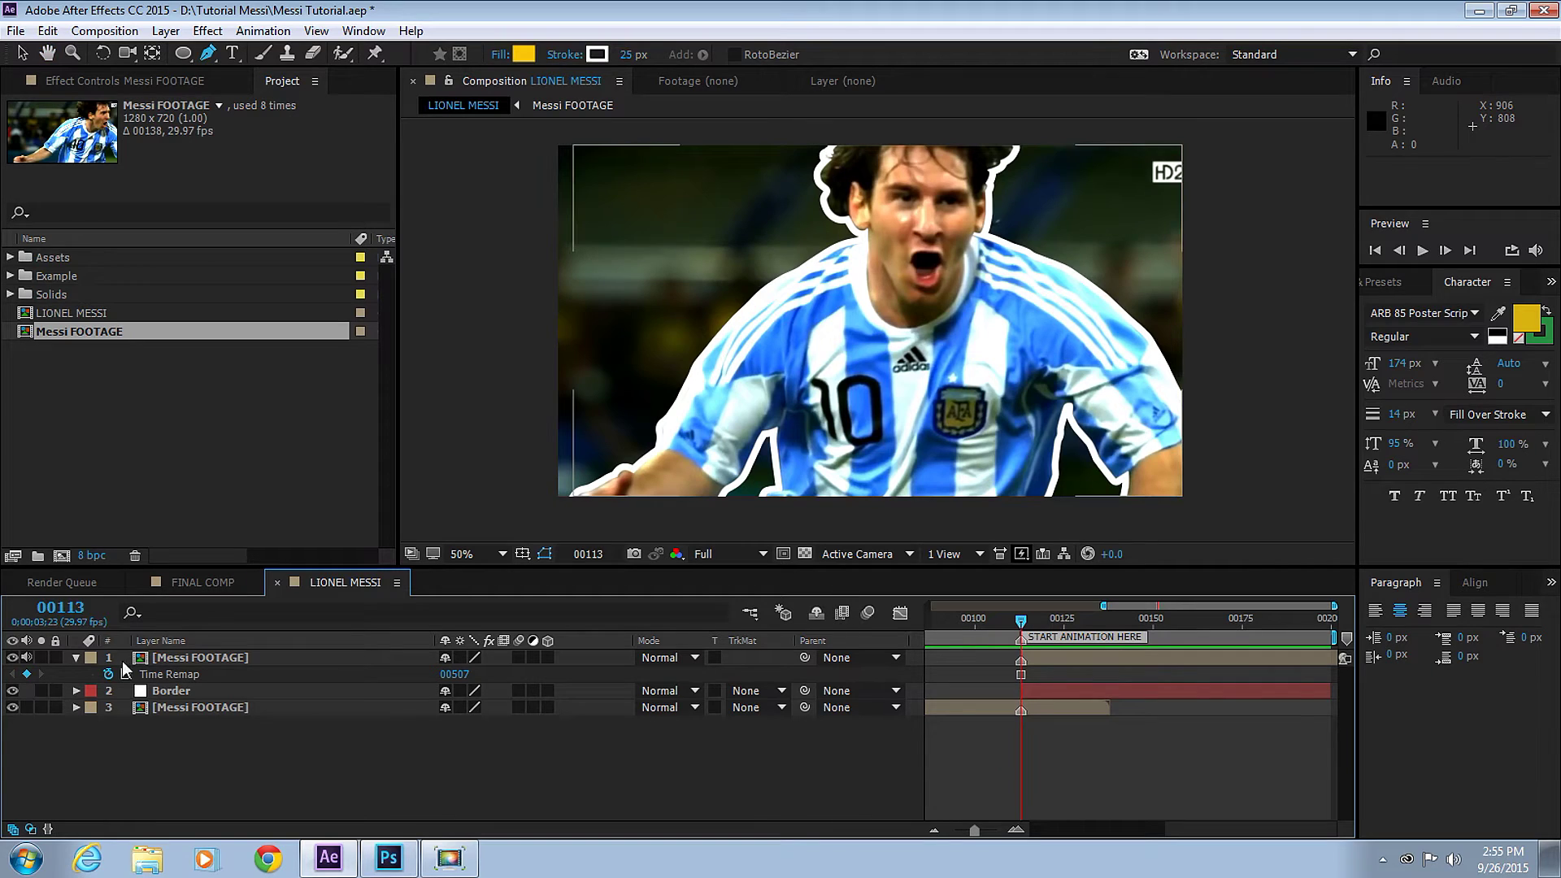
# - Pre-compose the frozen cutout and Border layers into a new comp named CUTOUT PreComp
pyautogui.click(76, 658)
pyautogui.click(199, 657)
pyautogui.keyDown('shift'); pyautogui.click(167, 674); pyautogui.keyUp('shift')
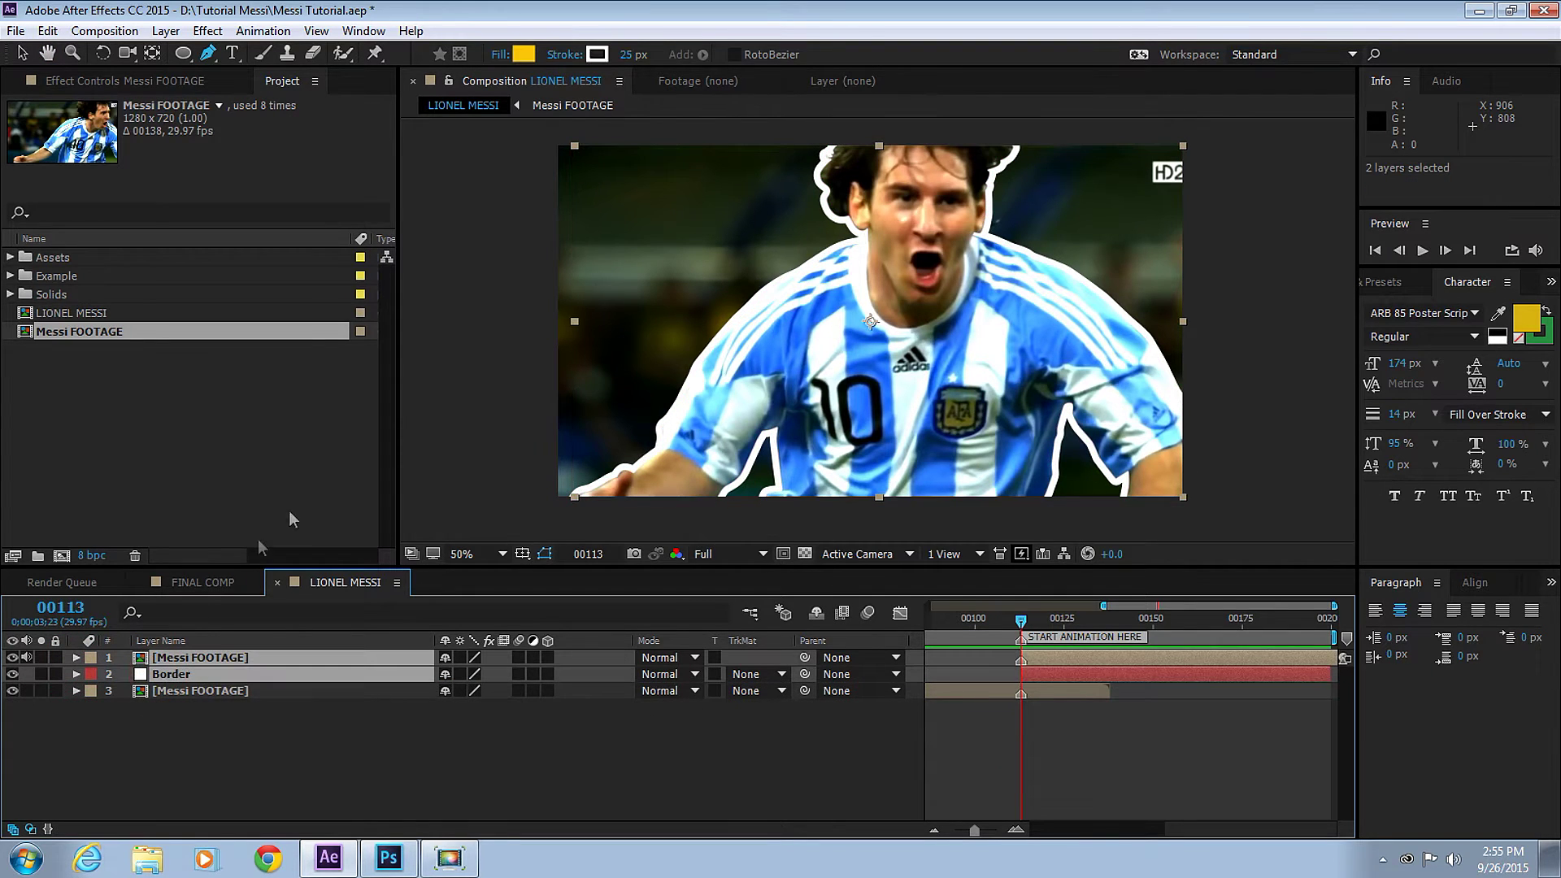
pyautogui.click(169, 29)
pyautogui.click(168, 763)
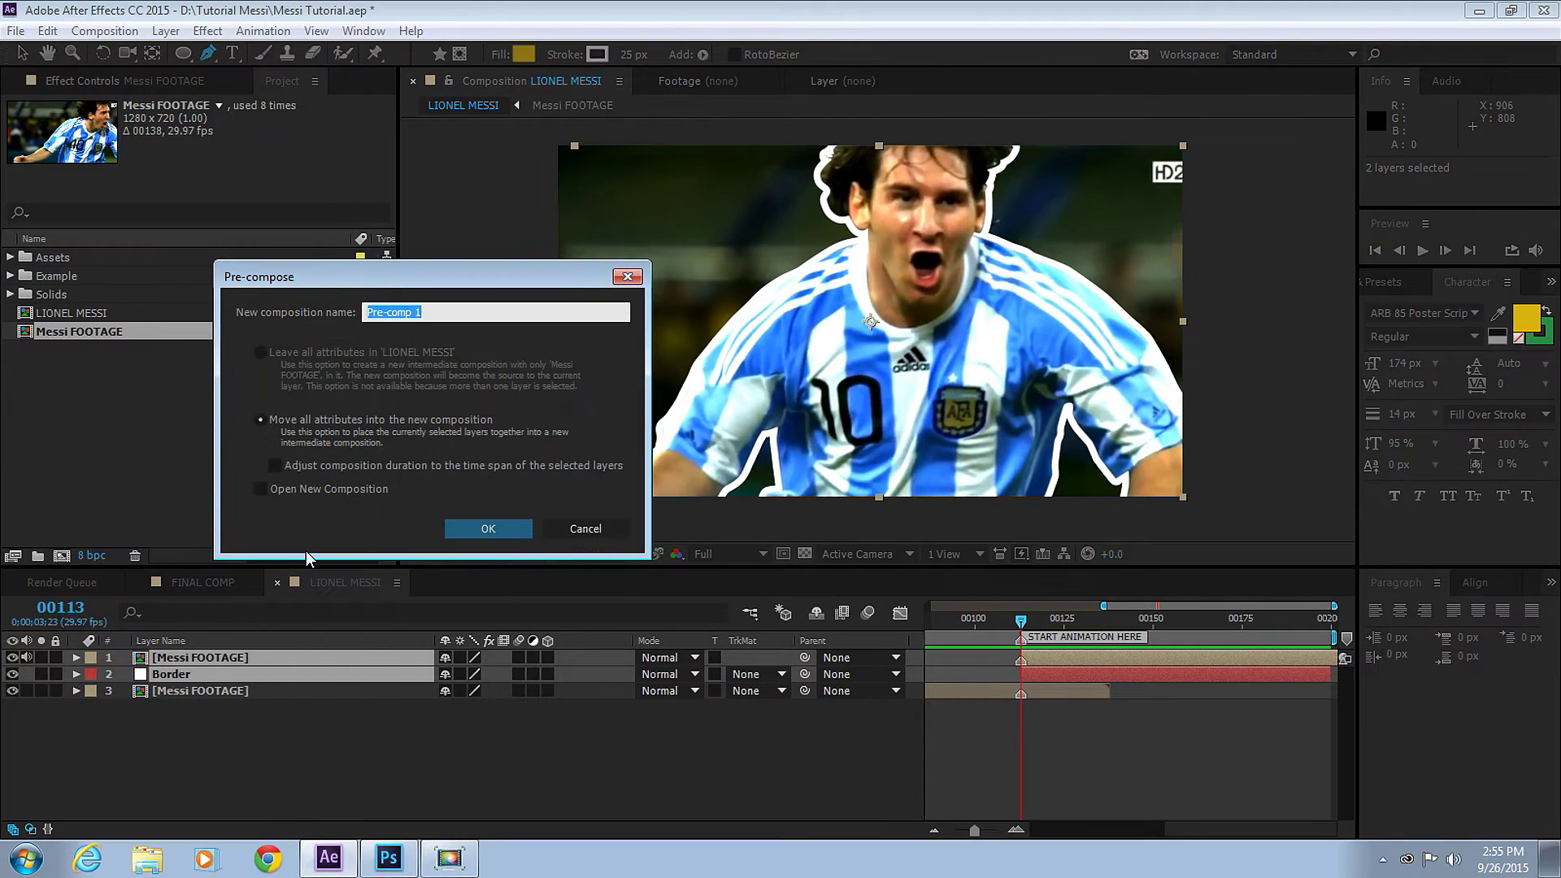
pyautogui.write('CUTOUT')
pyautogui.press('Return')
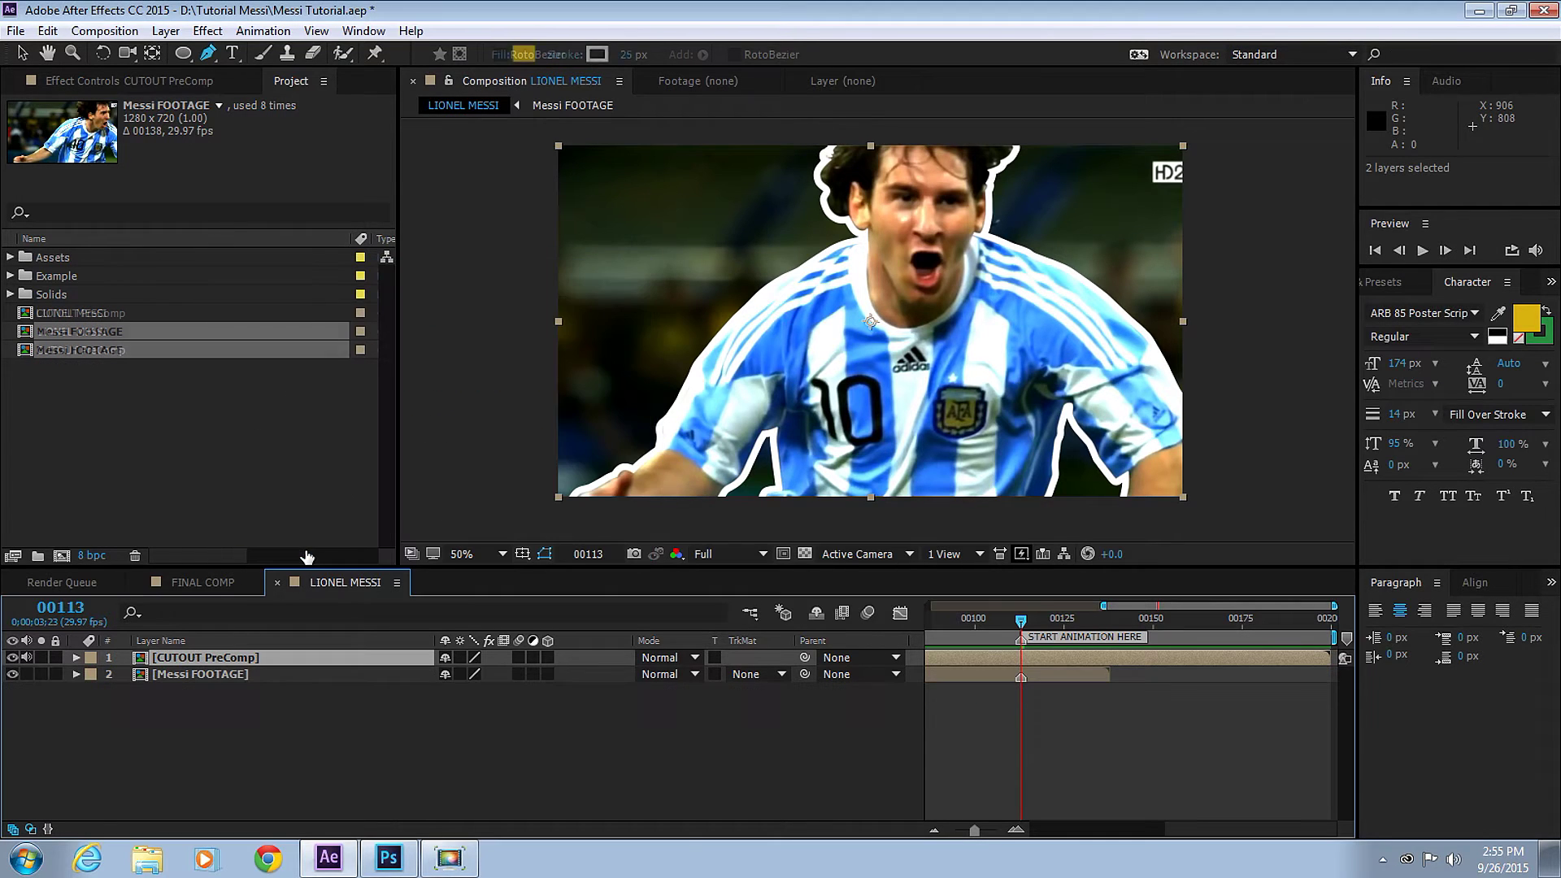
pyautogui.click(229, 662)
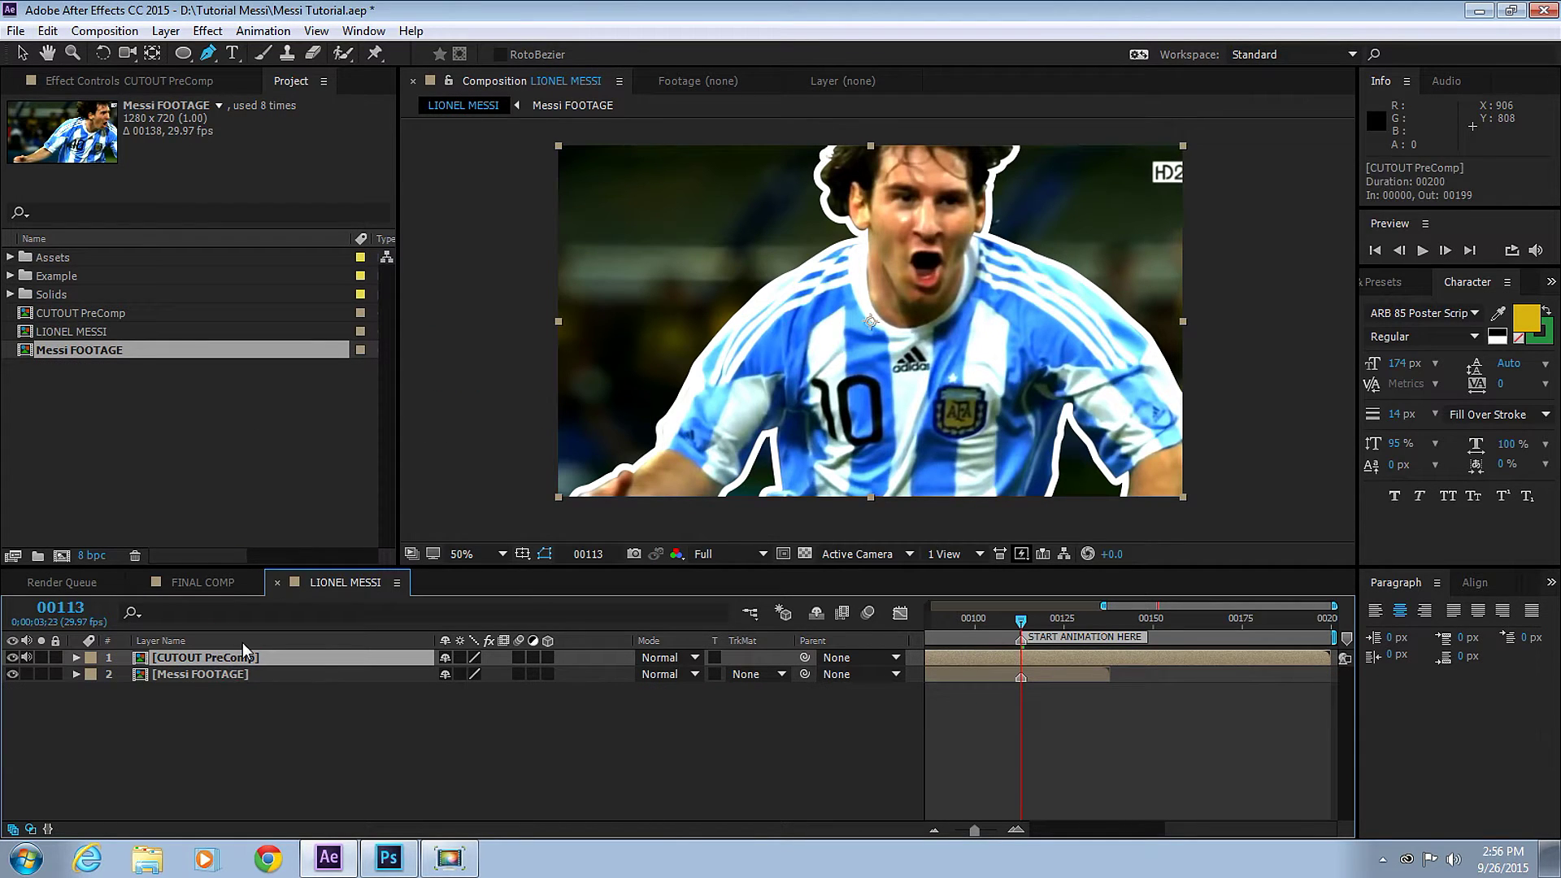
# - Trim CUTOUT PreComp to start at the playhead, hide the Messi FOOTAGE layer, and move to frame 00115
pyautogui.hotkey('alt', '[')
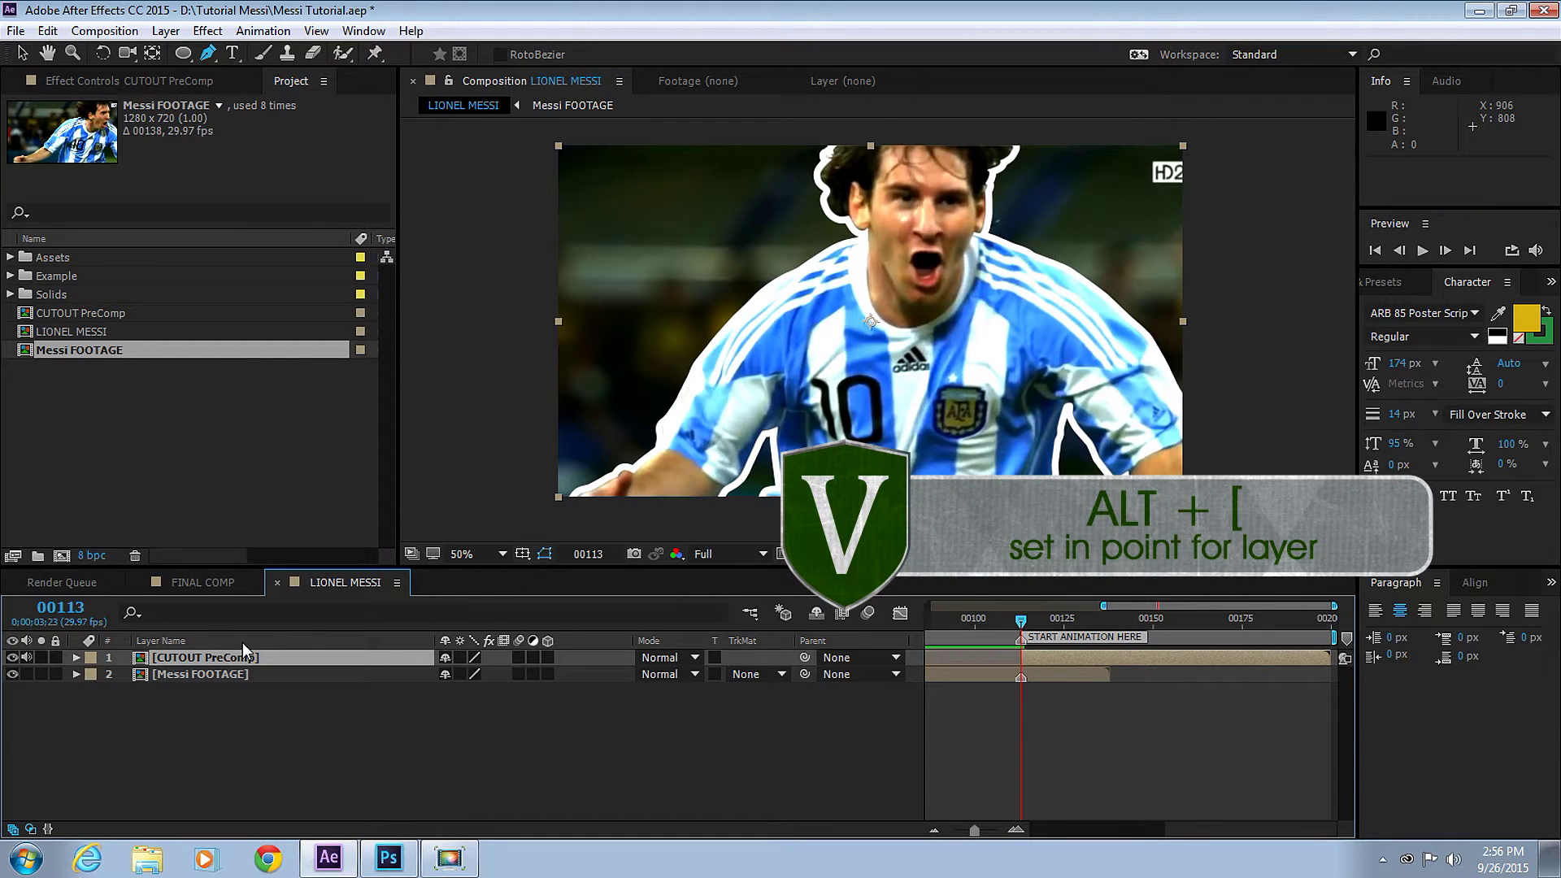
pyautogui.click(12, 674)
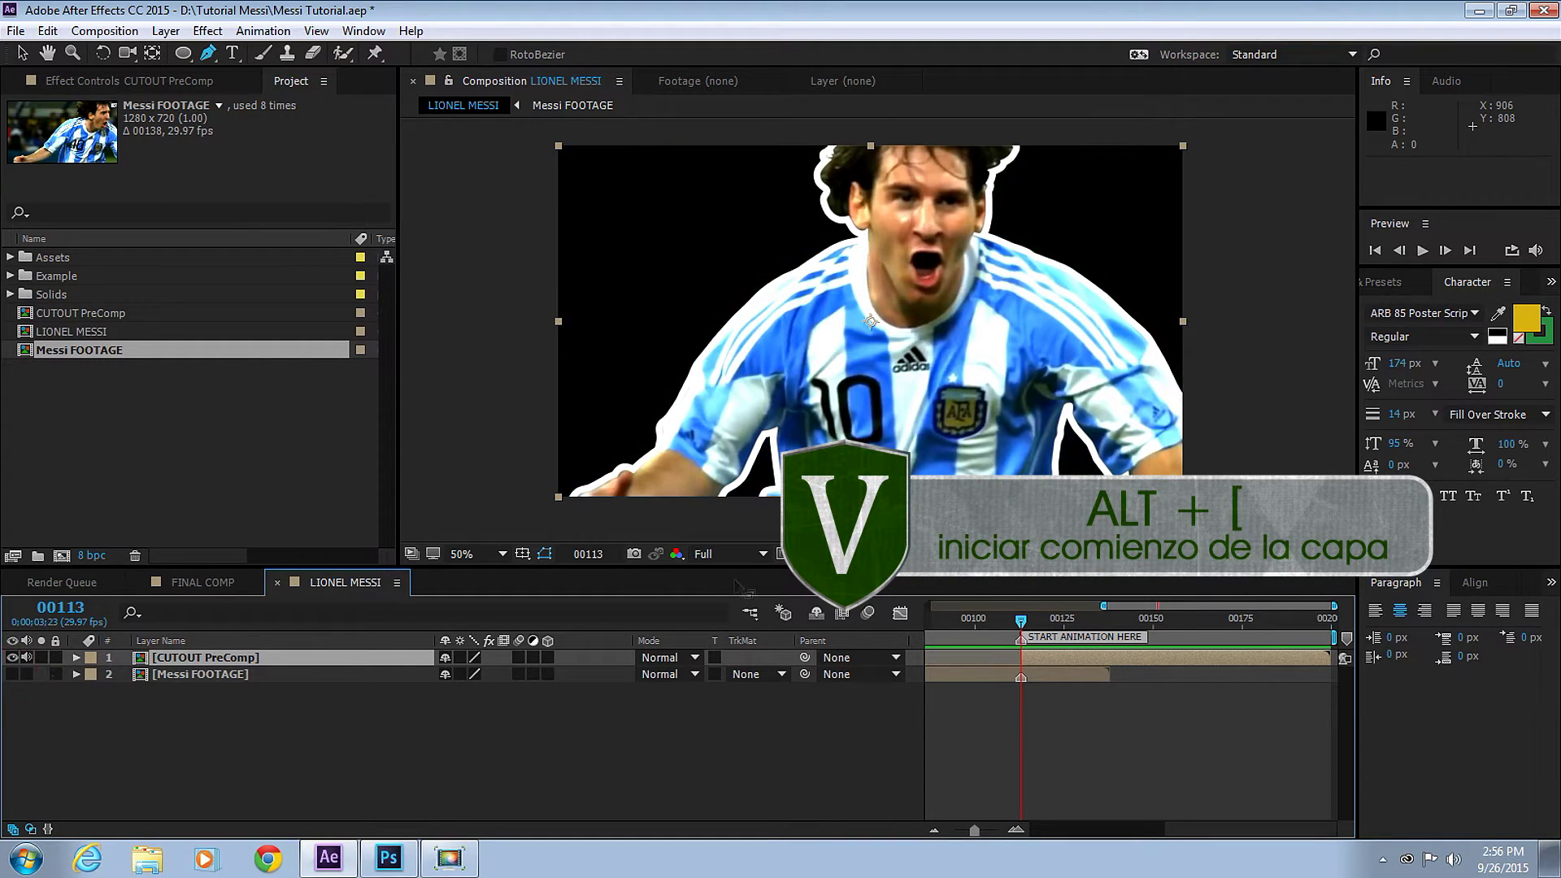
pyautogui.click(969, 619)
pyautogui.moveTo(969, 620); pyautogui.dragTo(1030, 618)
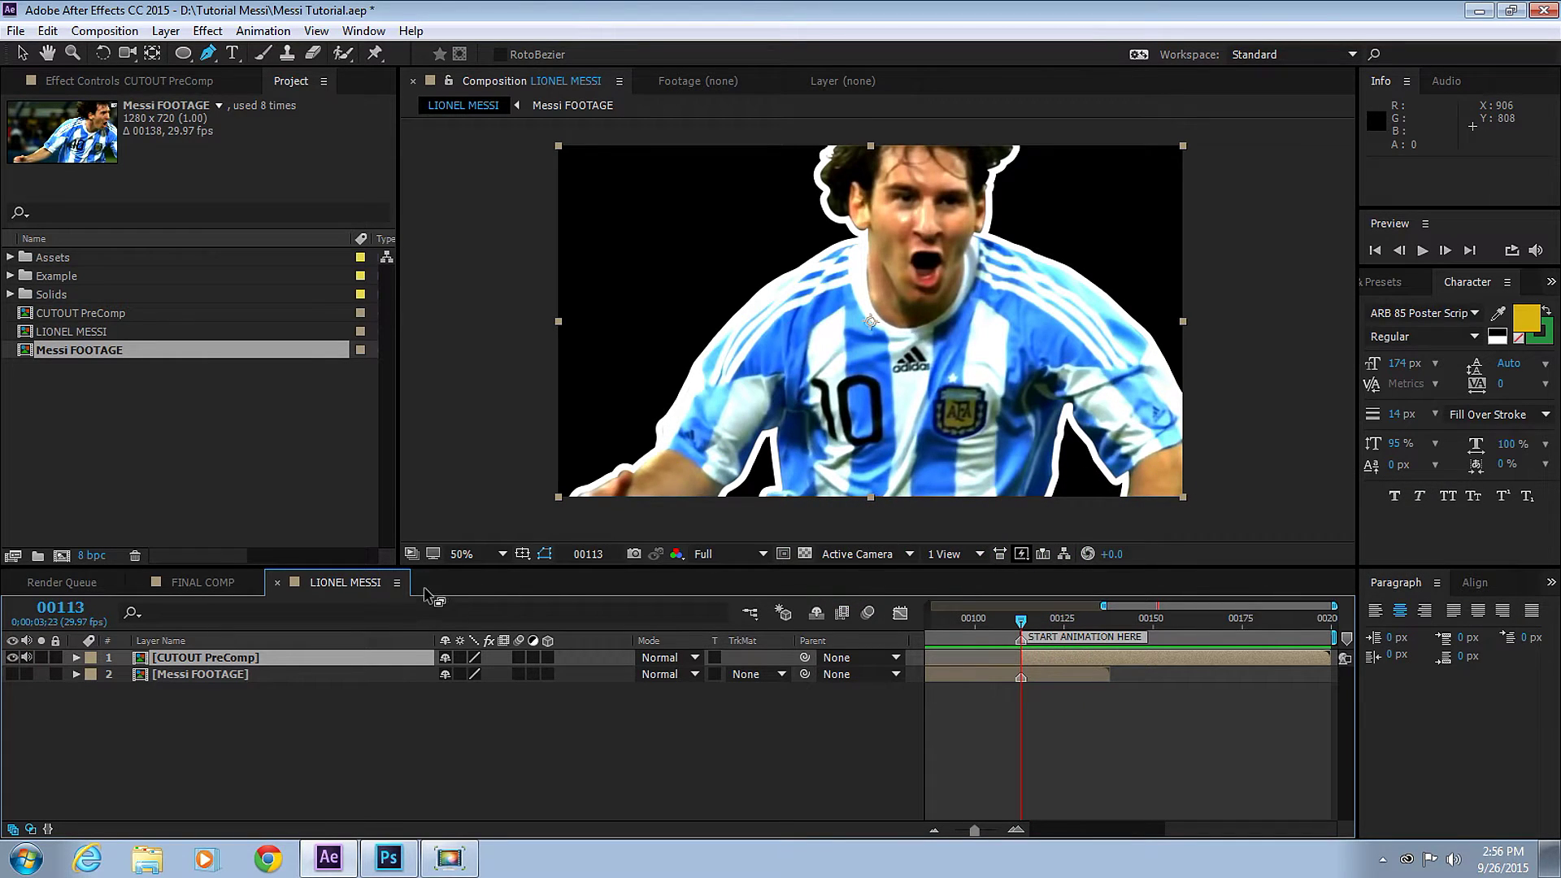
pyautogui.click(231, 657)
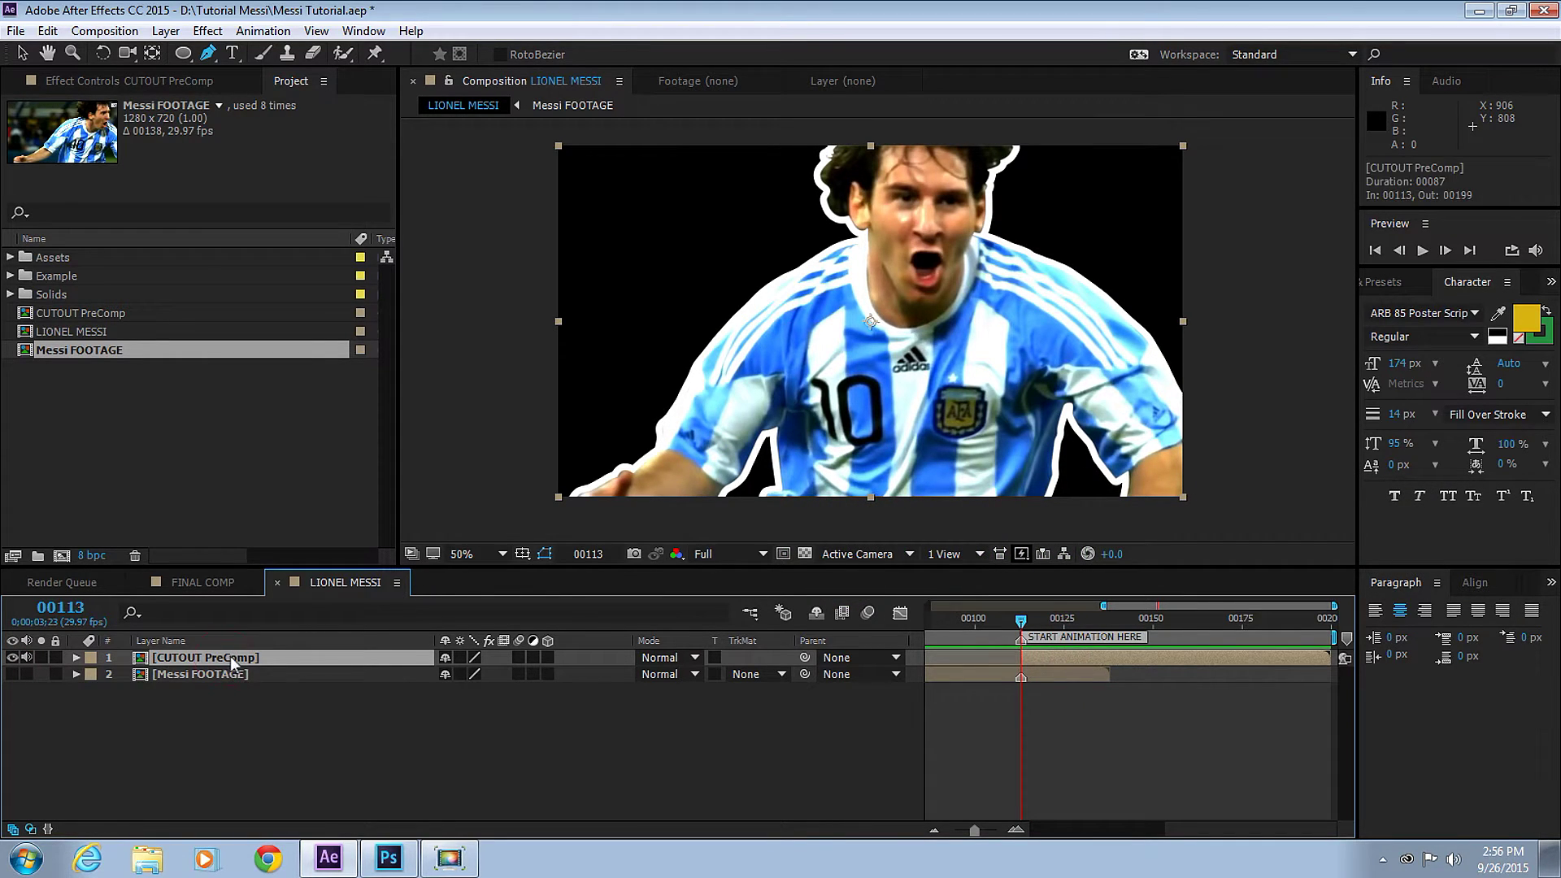
# - Make the cutout layer 3D and test a Y Rotation spin, then undo it
pyautogui.click(548, 657)
pyautogui.press('r')
pyautogui.press('r')
pyautogui.press('r')
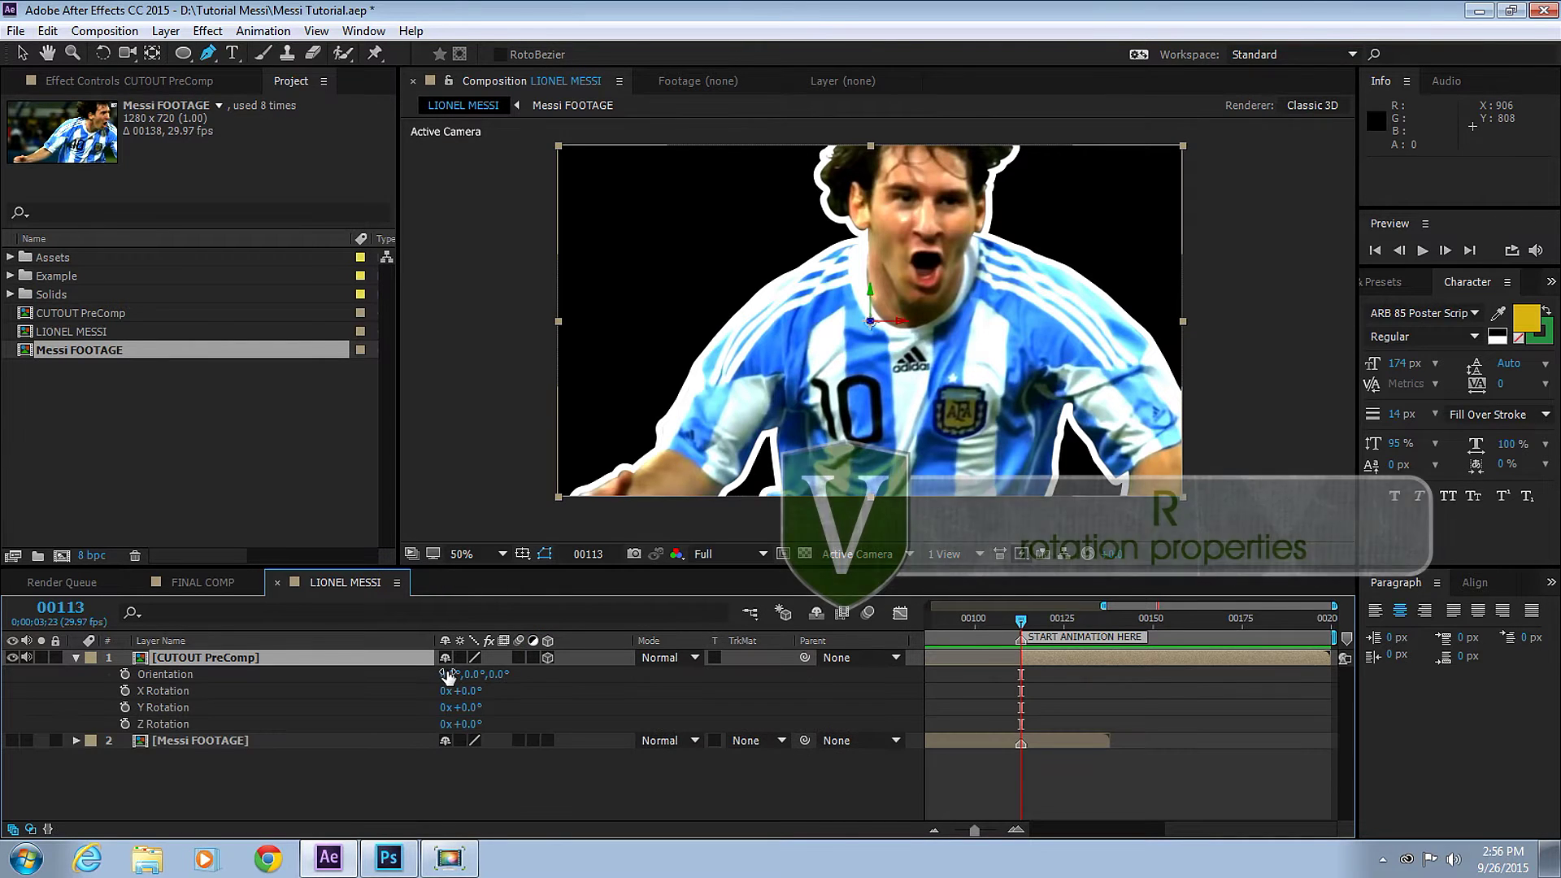
pyautogui.moveTo(467, 714); pyautogui.dragTo(506, 707)
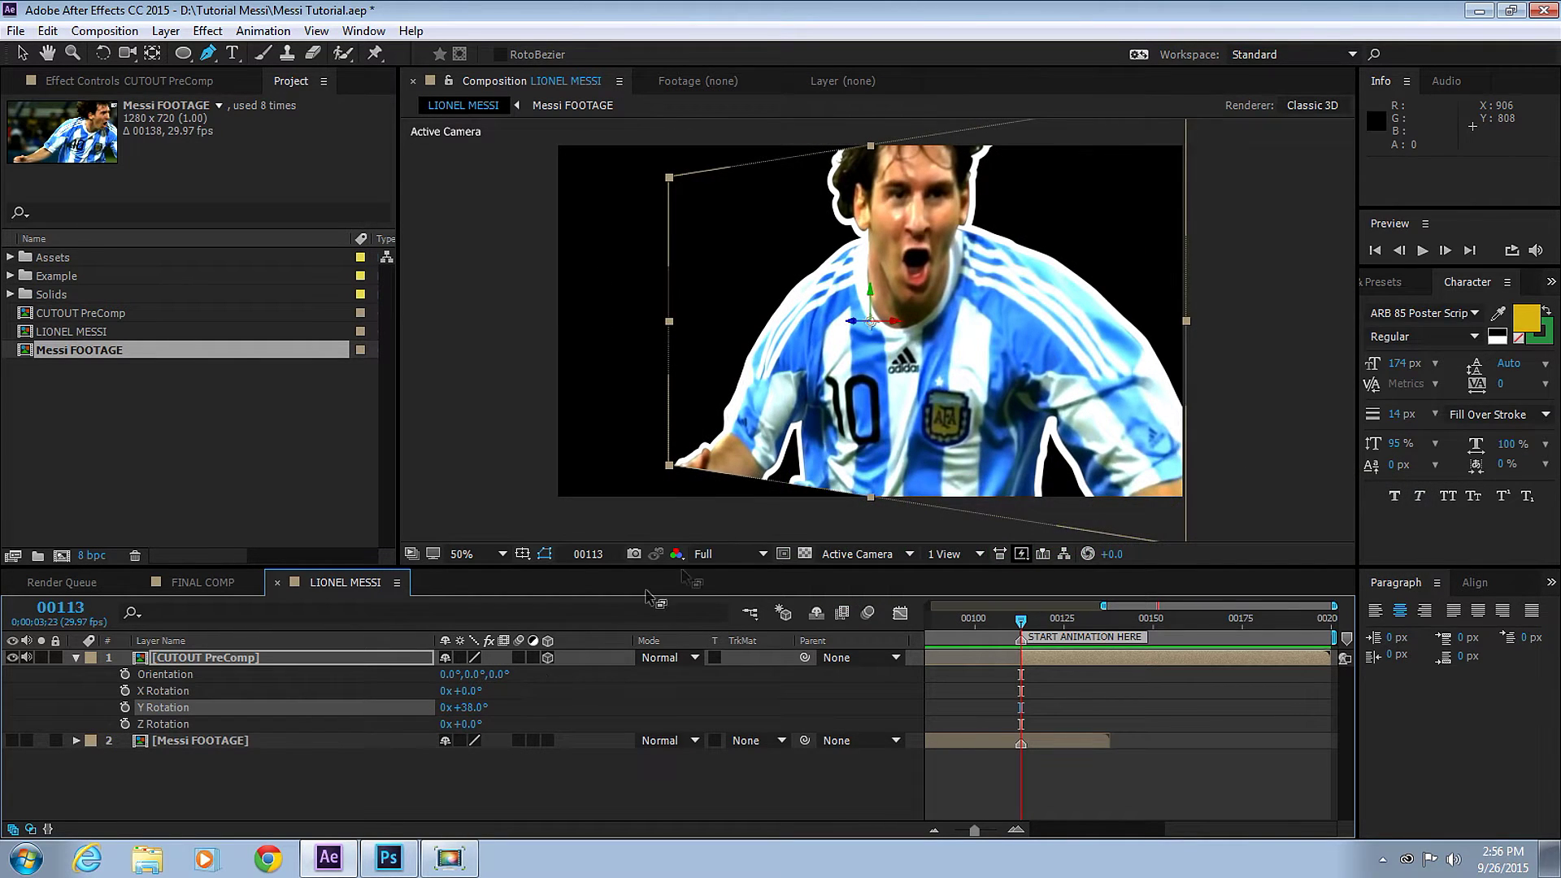
pyautogui.hotkey('ctrl', 'z')
# - Move the anchor point onto Messi's chest and set a 0° Y Rotation keyframe at 00113
pyautogui.press('y')
pyautogui.moveTo(870, 321); pyautogui.dragTo(916, 321)
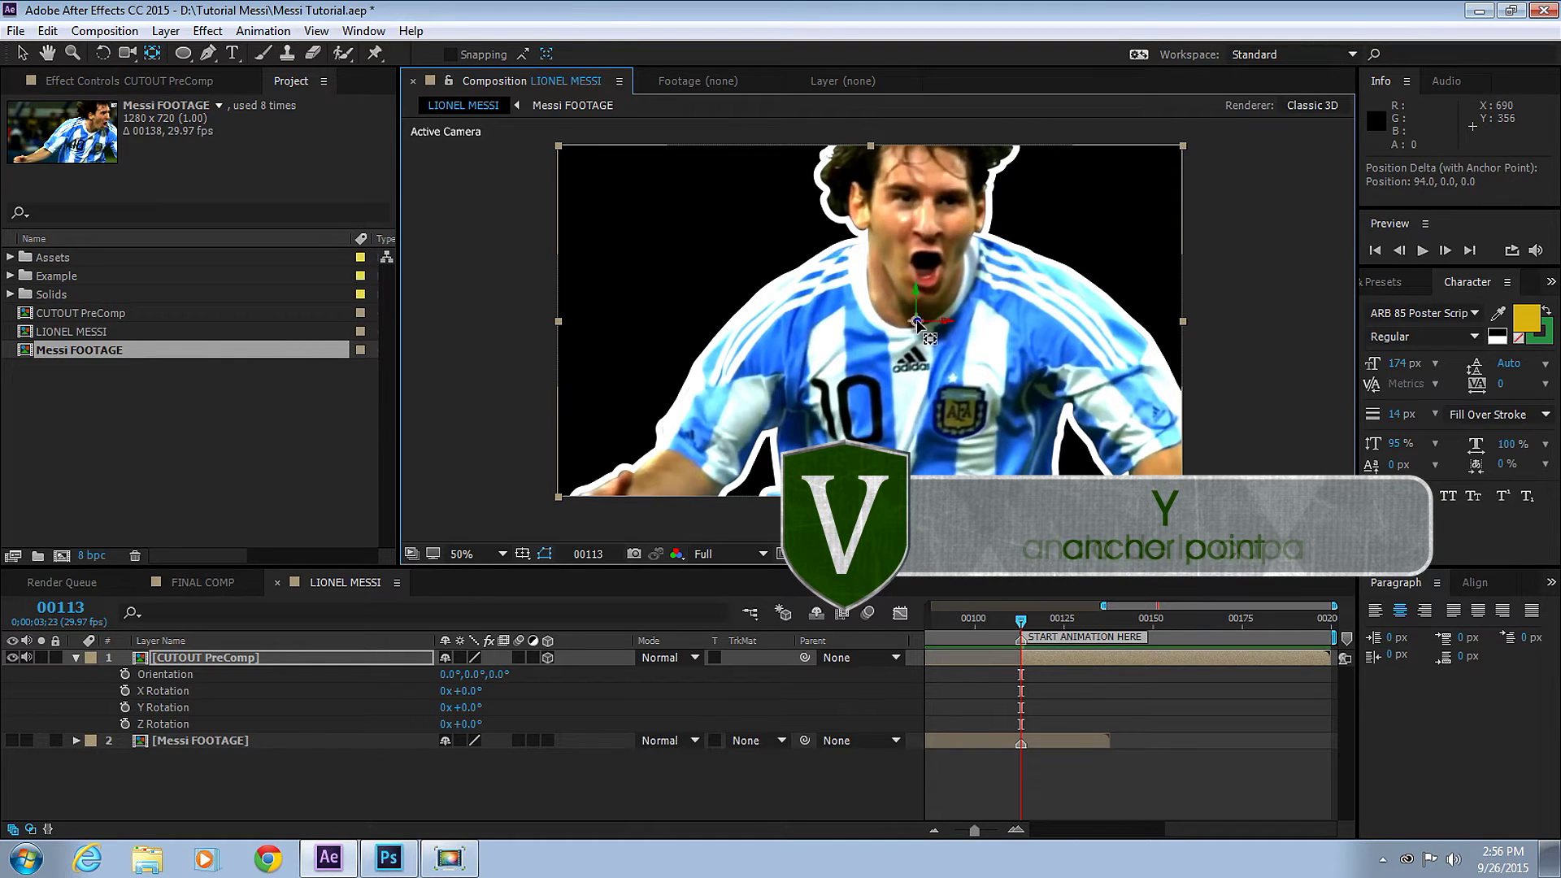
pyautogui.scroll(2, 438, 628)
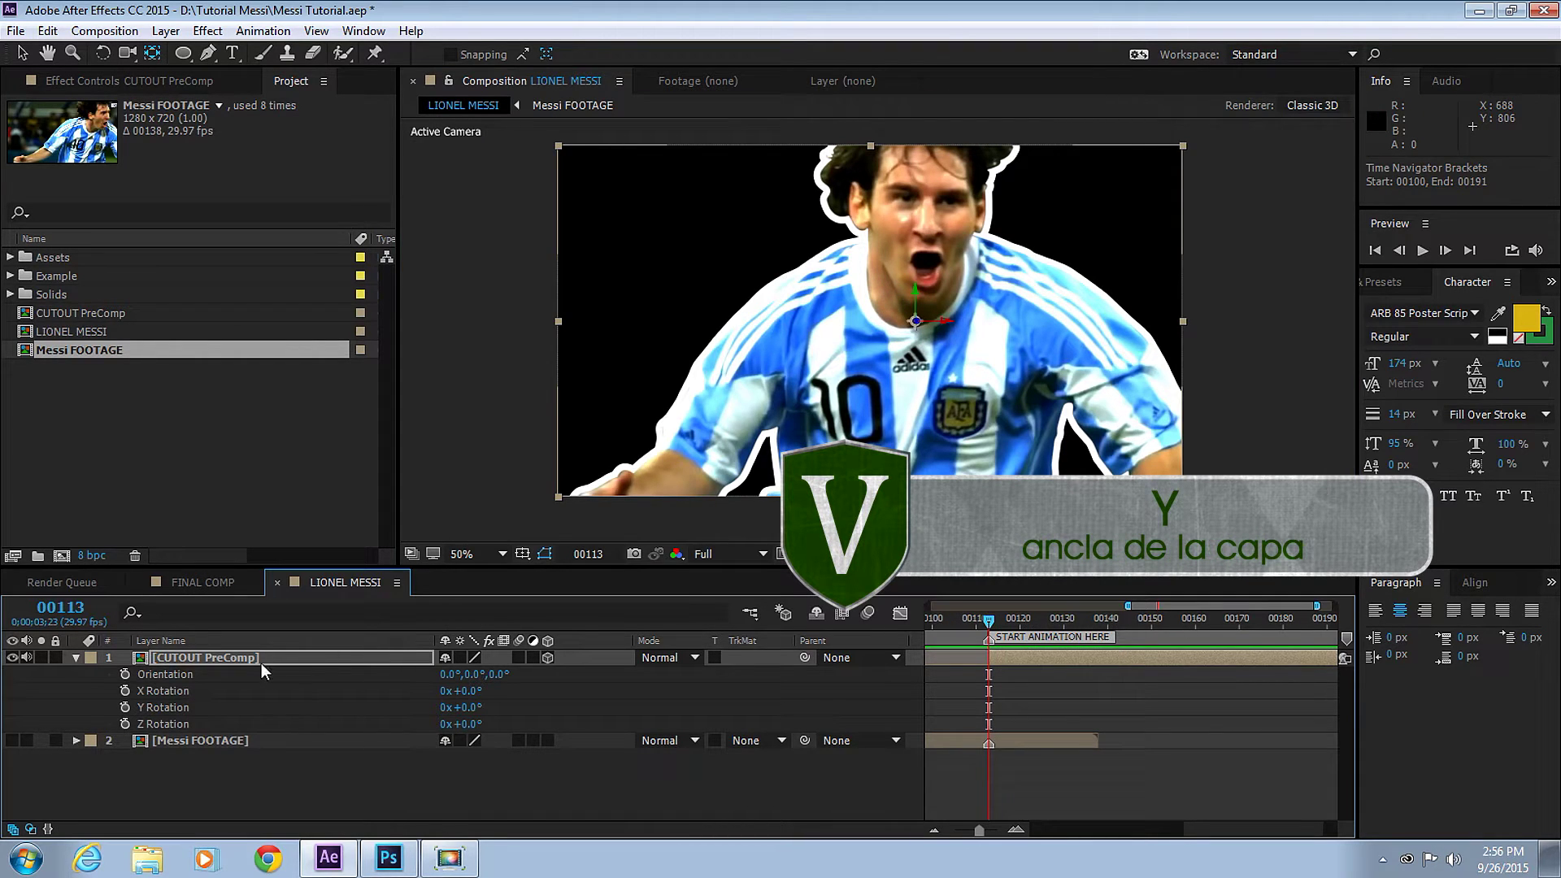
pyautogui.click(125, 707)
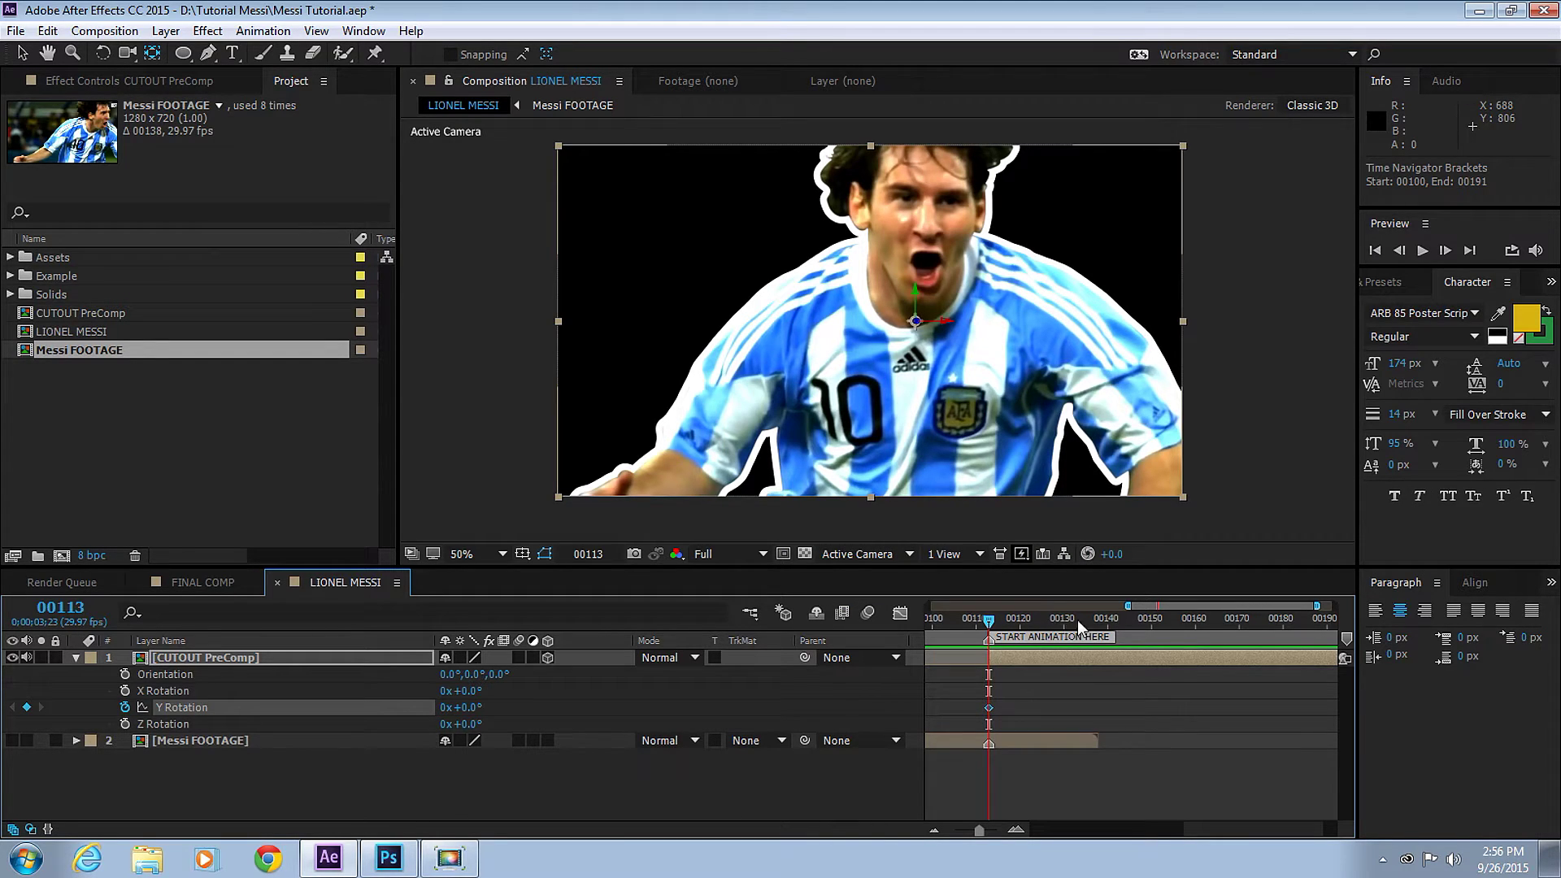
# - Set Y Rotation to -2 revolutions at frame 00140 with Easy Ease In, and preview the spin
pyautogui.click(1106, 618)
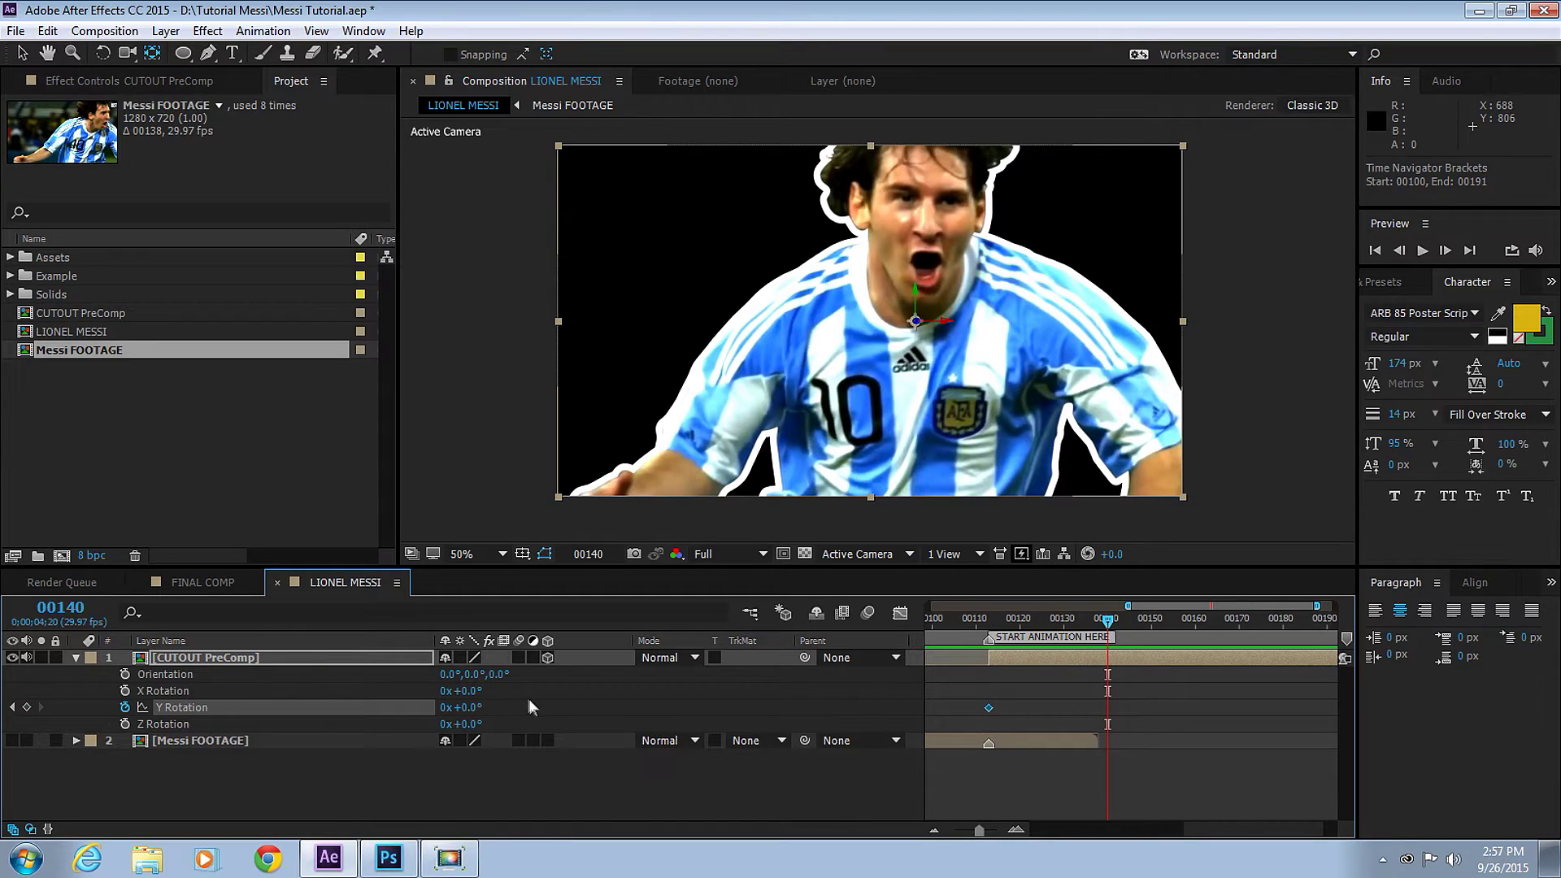
pyautogui.click(445, 708)
pyautogui.write('-2')
pyautogui.press('Return')
pyautogui.hotkey('shift', 'F9')
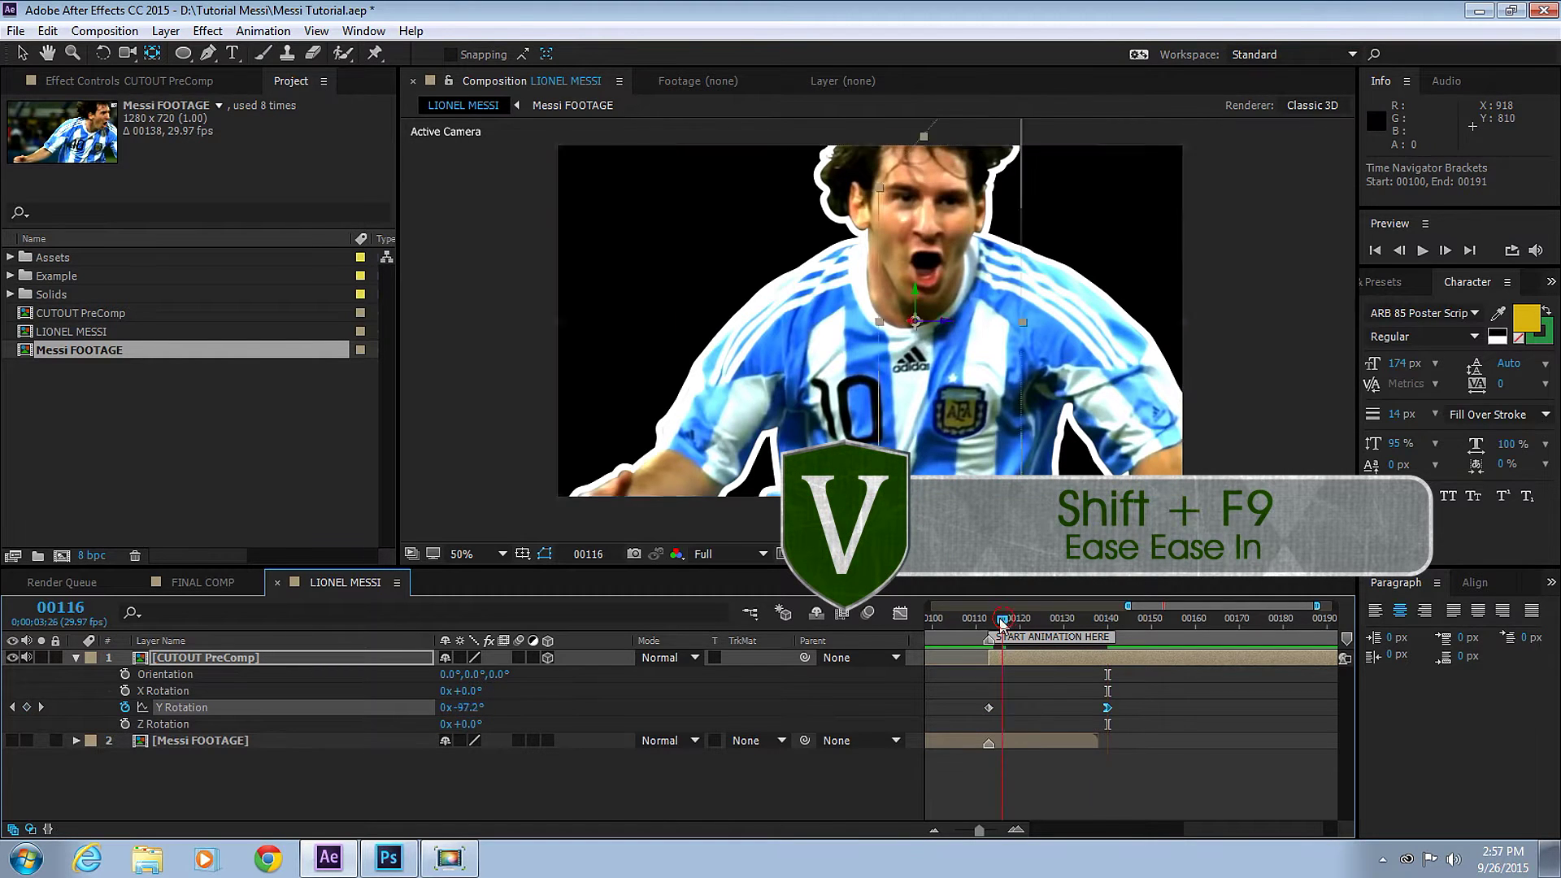
pyautogui.click(999, 617)
pyautogui.press('space')
pyautogui.press('space')
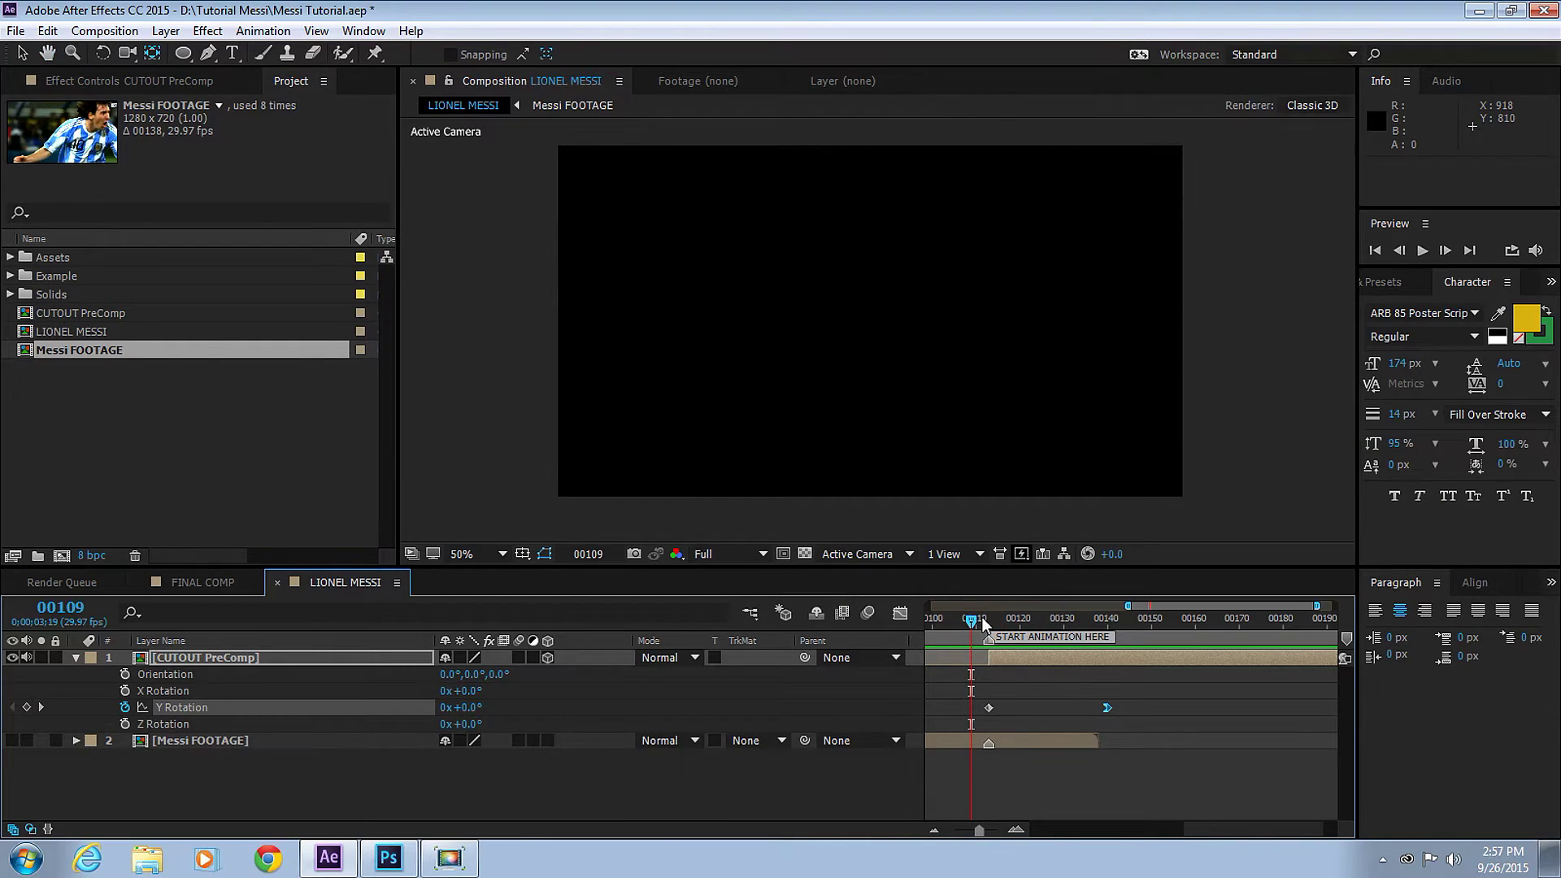
pyautogui.click(983, 617)
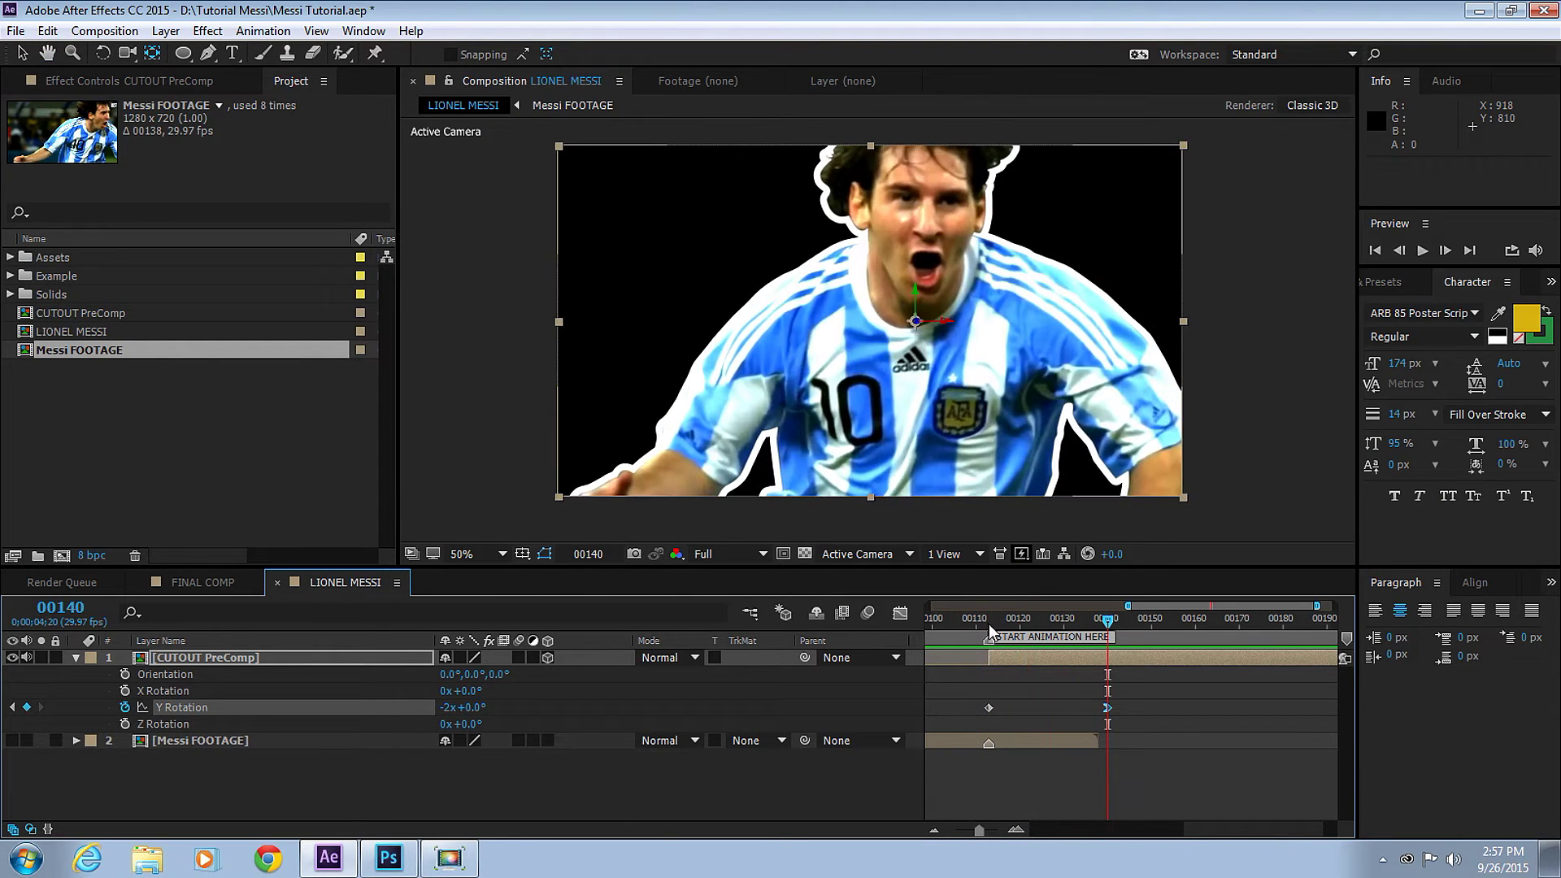
# - Enable motion blur on the cutout layer and the composition, then preview the blurred spin
pyautogui.click(518, 657)
pyautogui.click(868, 613)
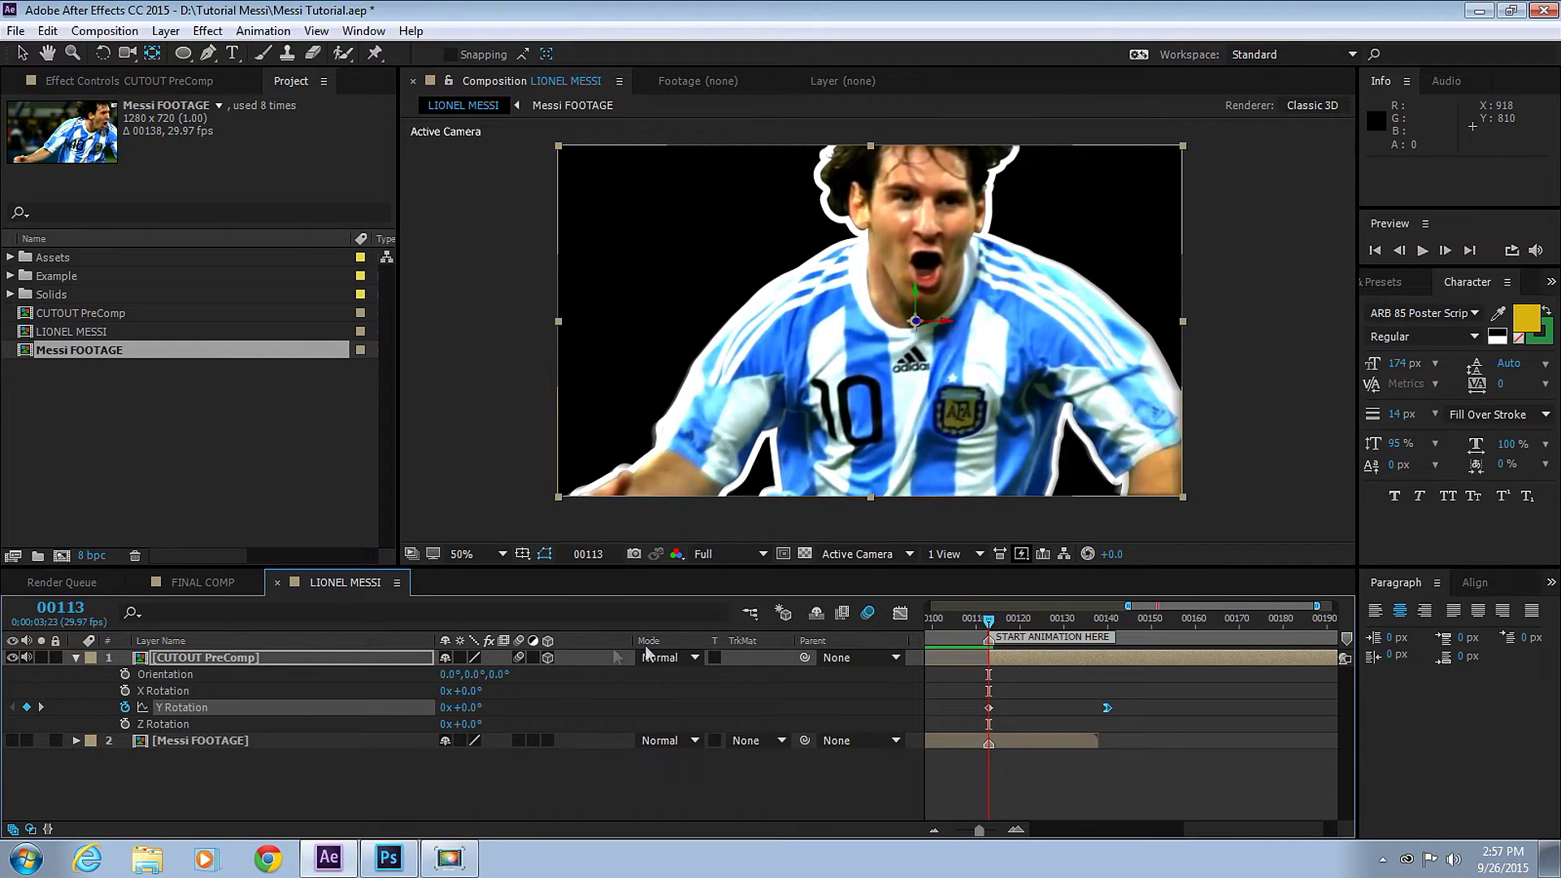
pyautogui.press('space')
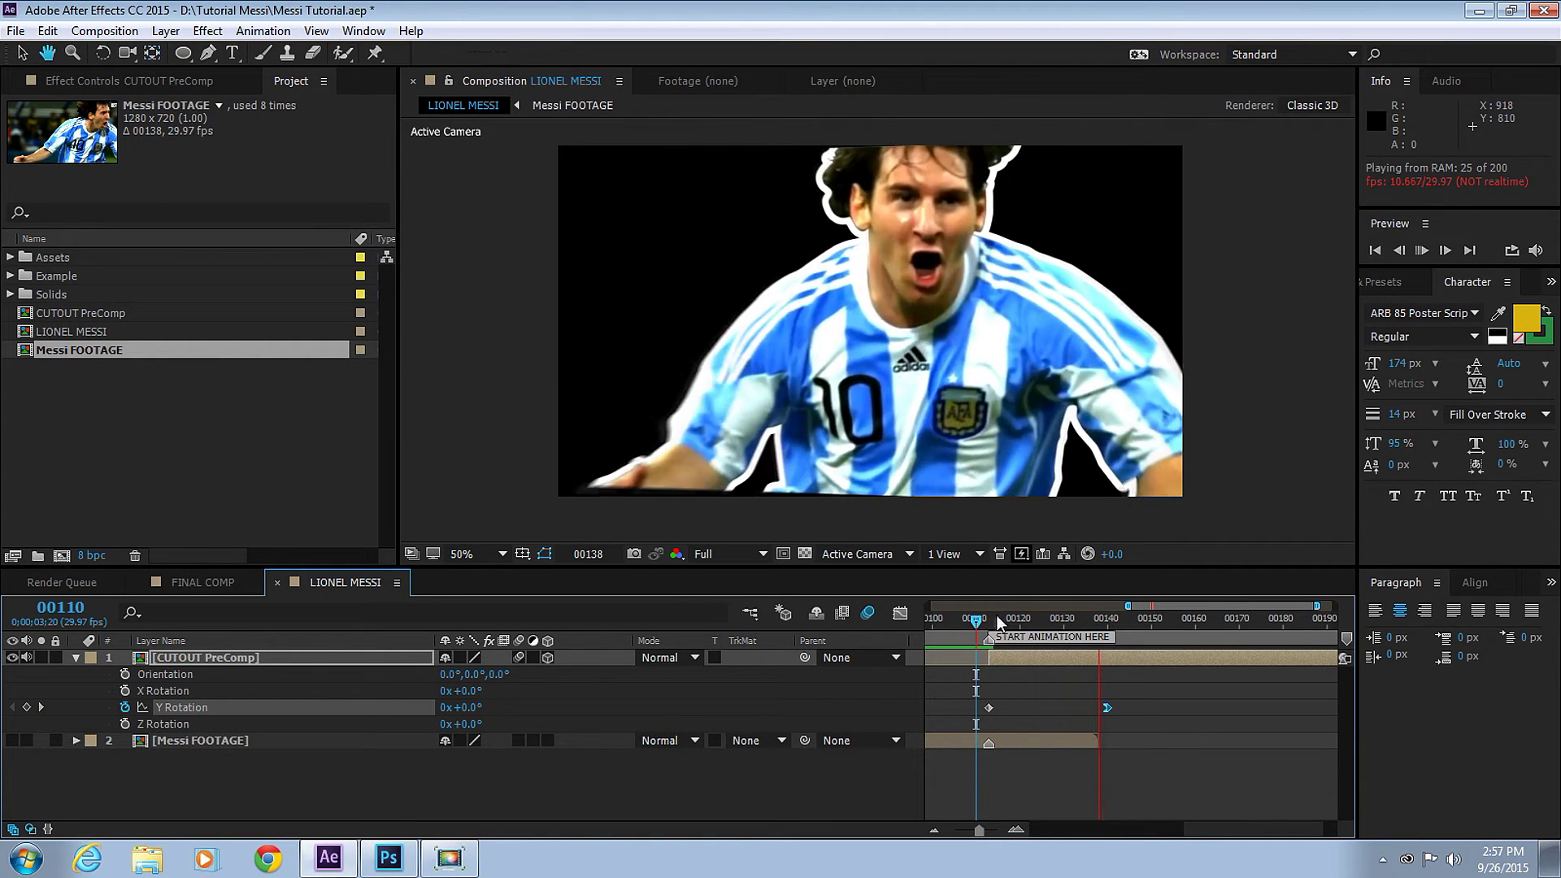
pyautogui.click(989, 617)
pyautogui.press('space')
pyautogui.click(244, 658)
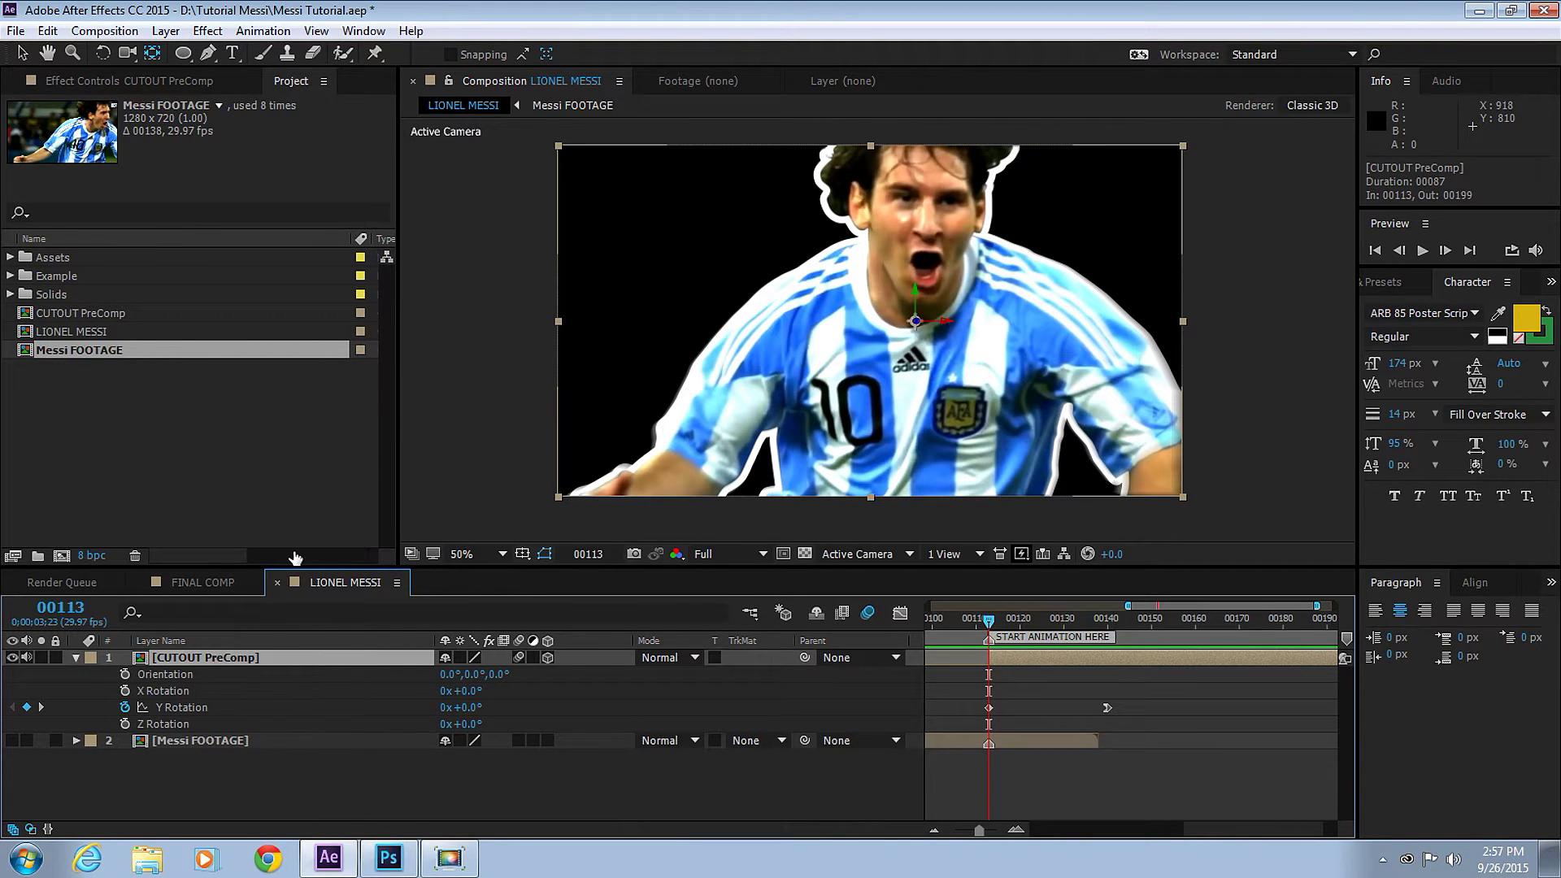
# - Keyframe Opacity from 0% at 00113 to 100% at 00140 with Easy Ease In, and preview the fade
pyautogui.press('t')
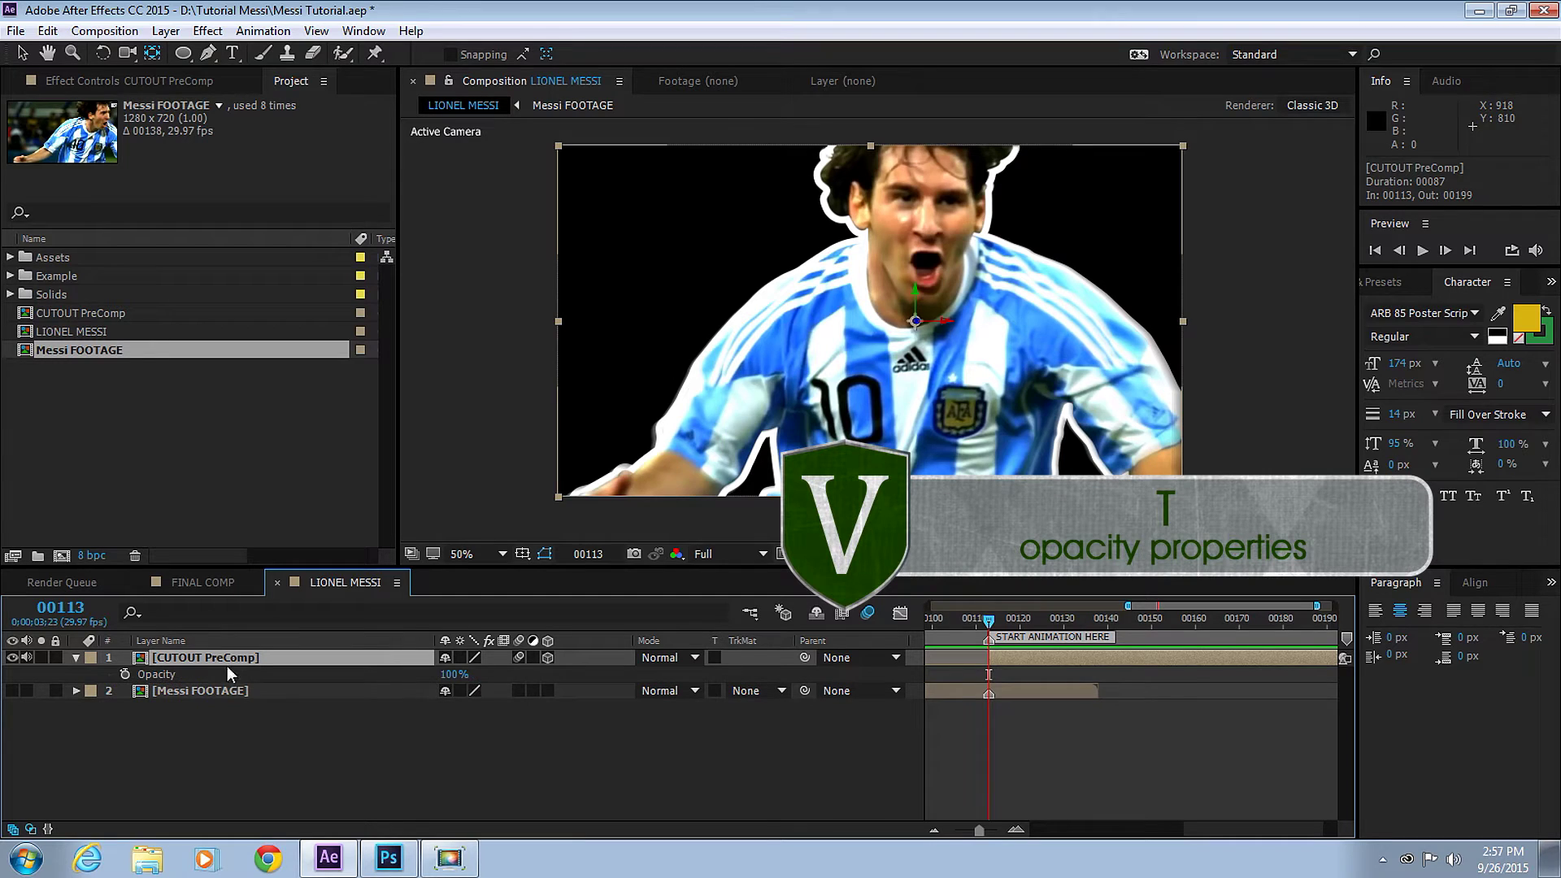
pyautogui.hotkey('shift', 'r')
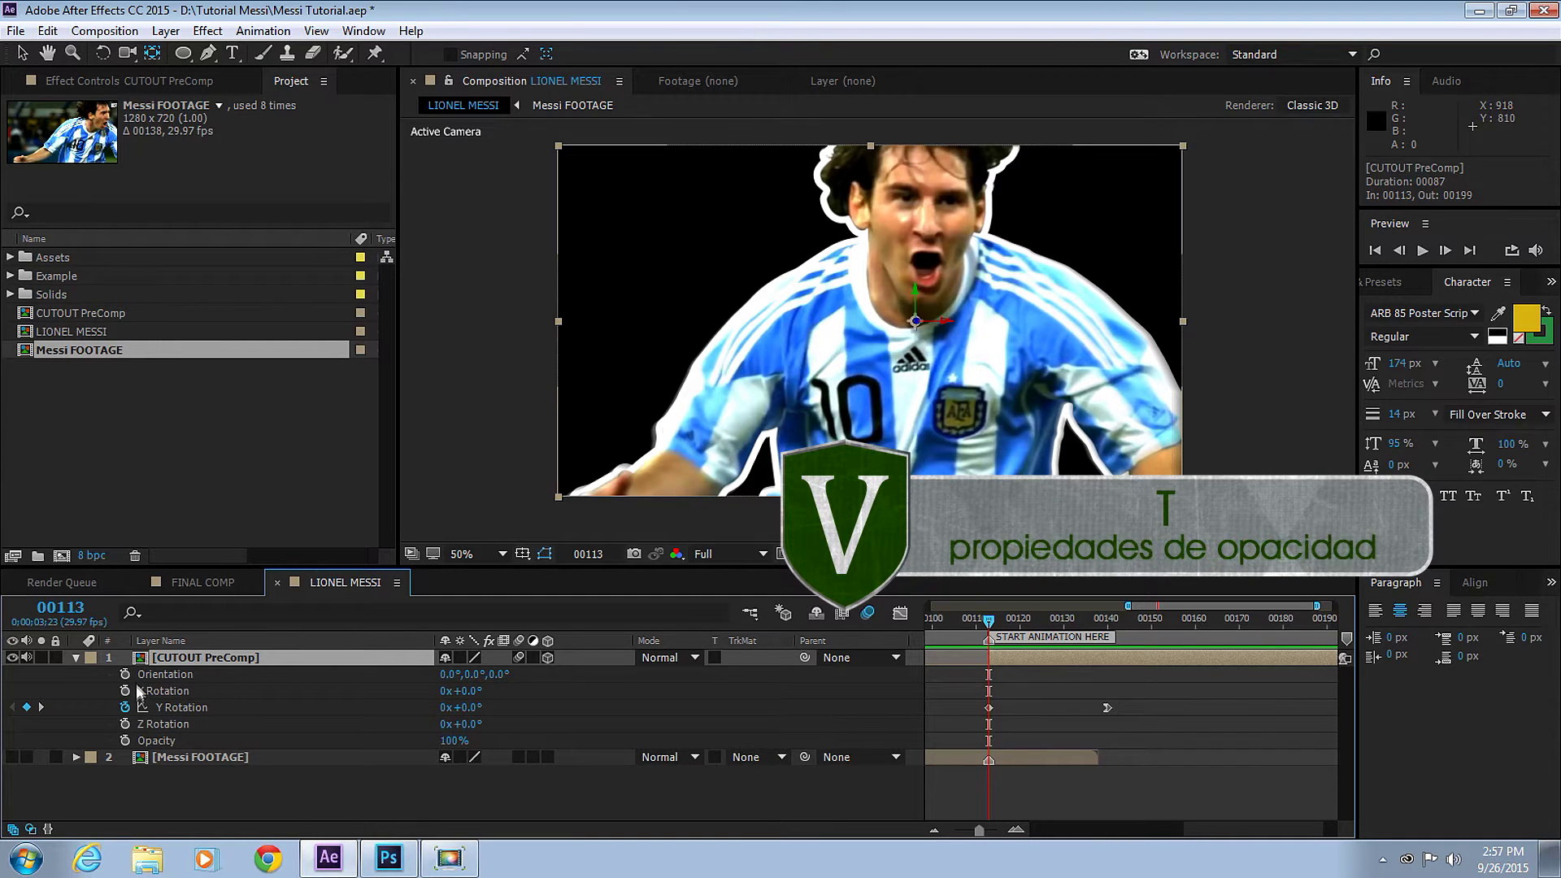
pyautogui.click(125, 741)
pyautogui.click(1104, 618)
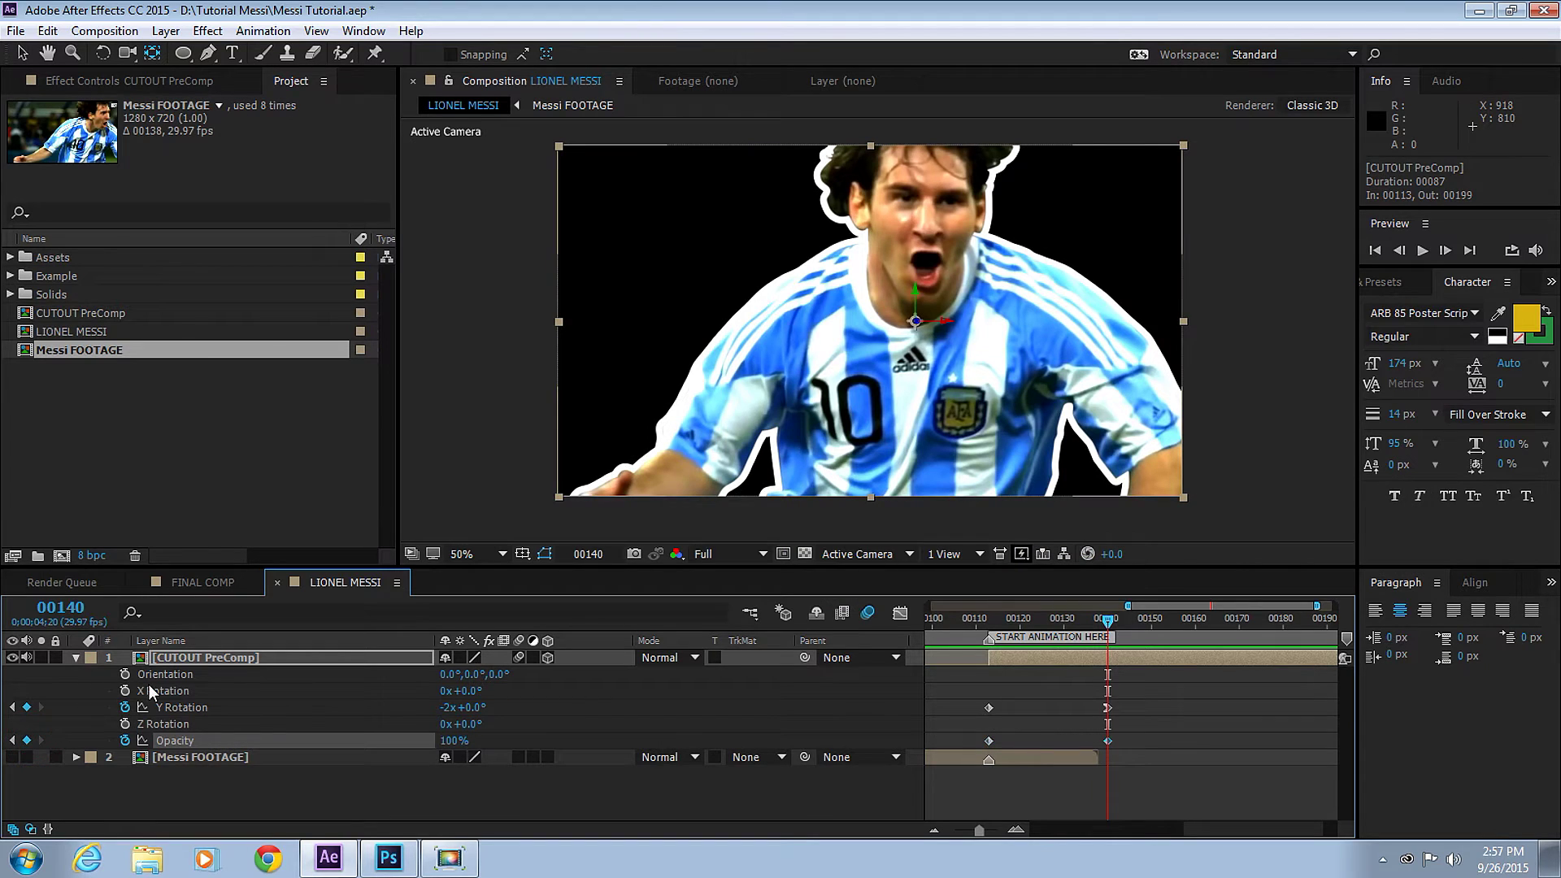
pyautogui.hotkey('shift', 'F9')
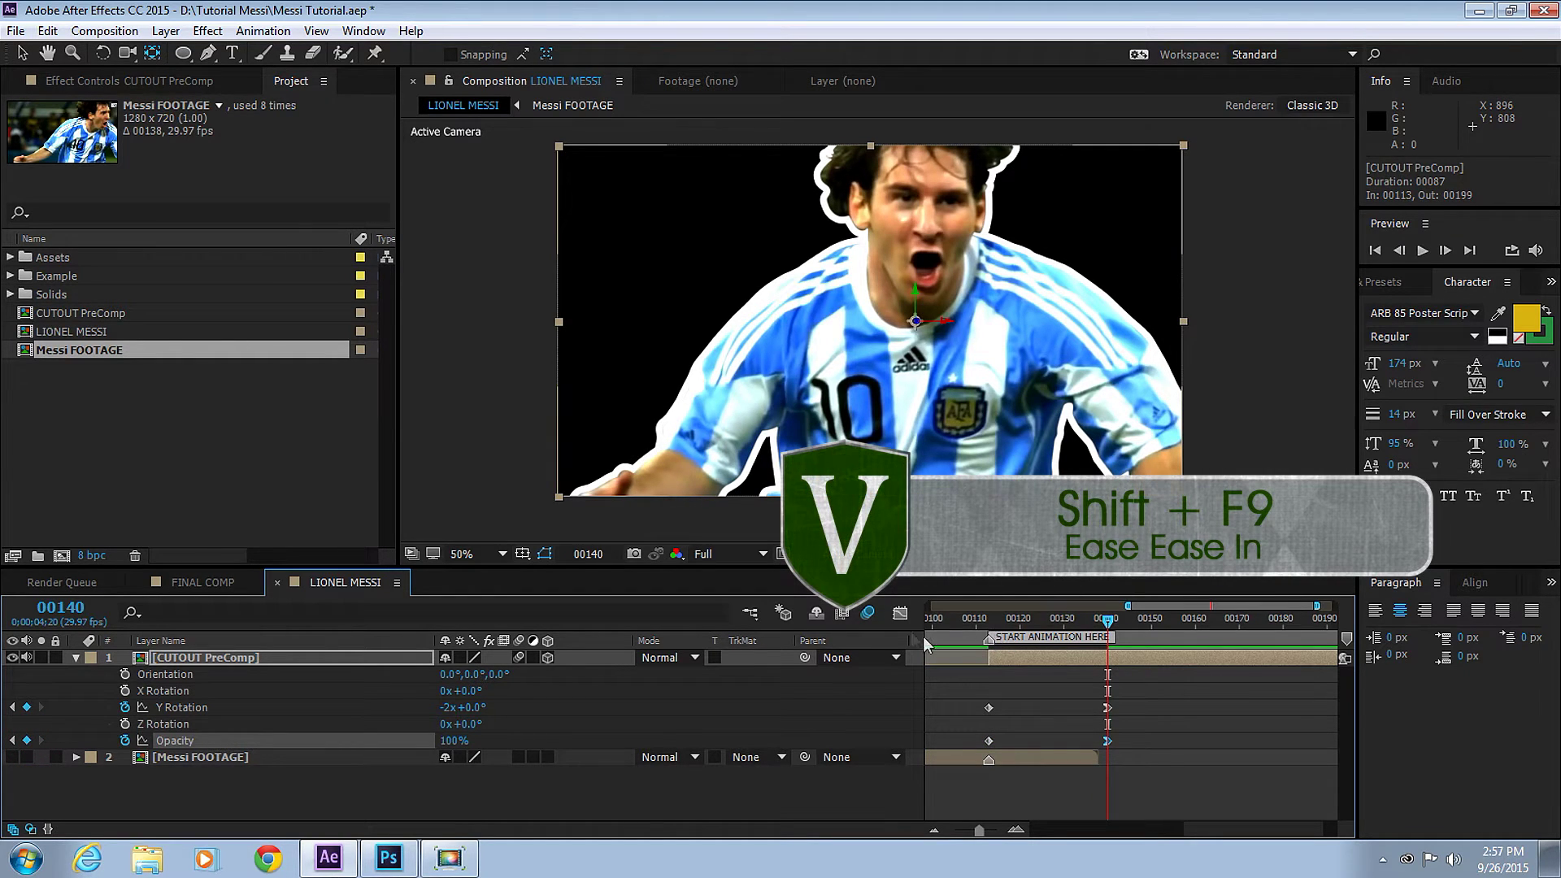
pyautogui.click(993, 621)
pyautogui.moveTo(993, 626); pyautogui.dragTo(988, 628)
pyautogui.click(989, 741)
pyautogui.moveTo(406, 736); pyautogui.dragTo(436, 690)
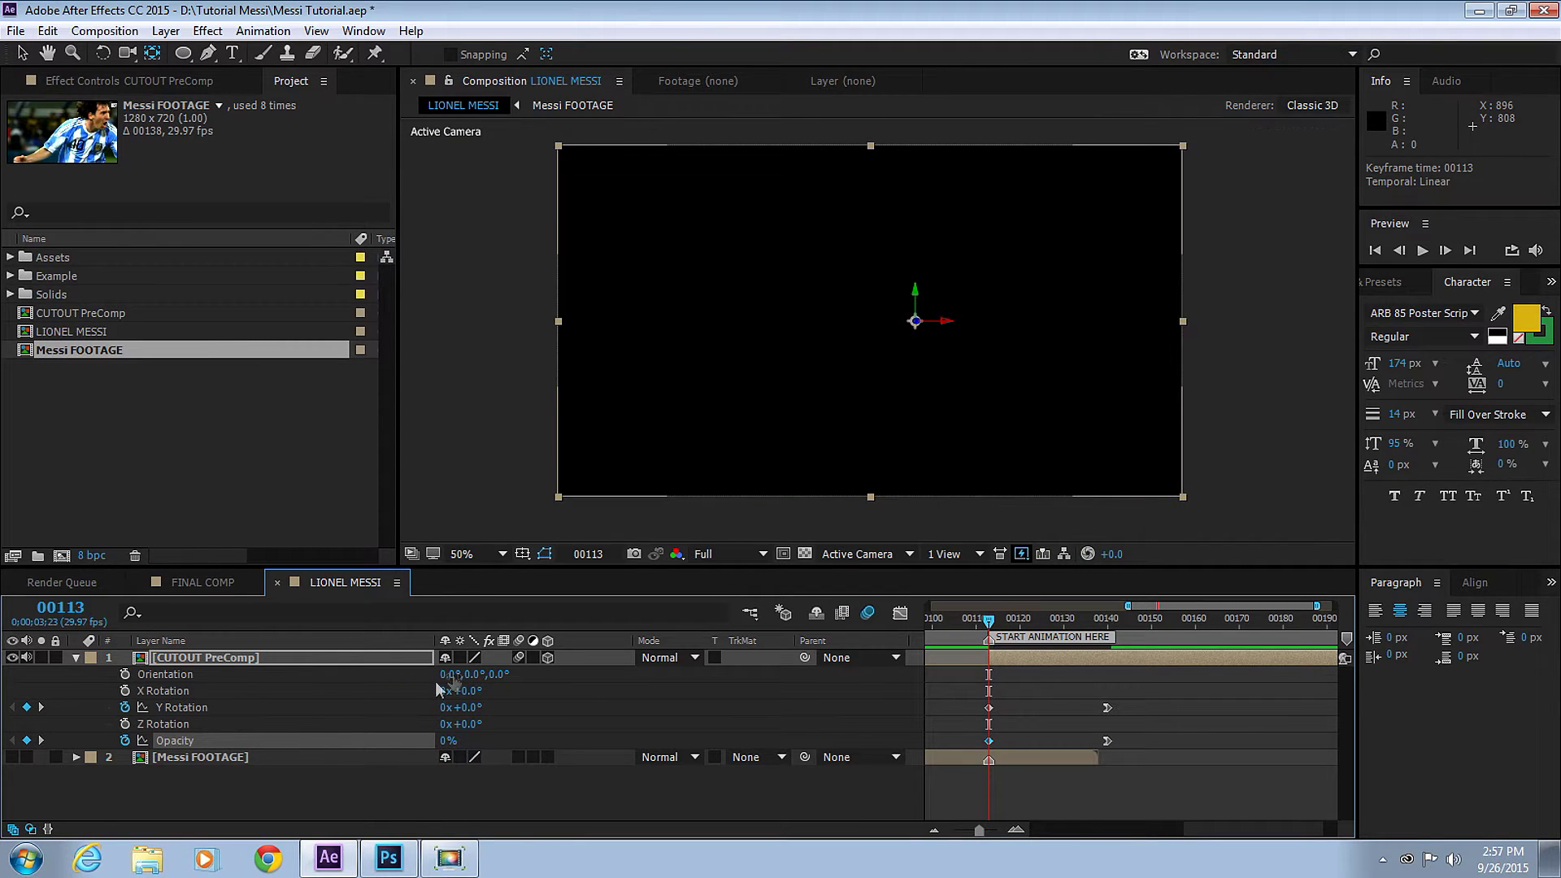
pyautogui.moveTo(990, 625)
pyautogui.mouseDown()
pyautogui.moveTo(1094, 608)
pyautogui.moveTo(994, 619)
pyautogui.mouseUp()
pyautogui.press('space')
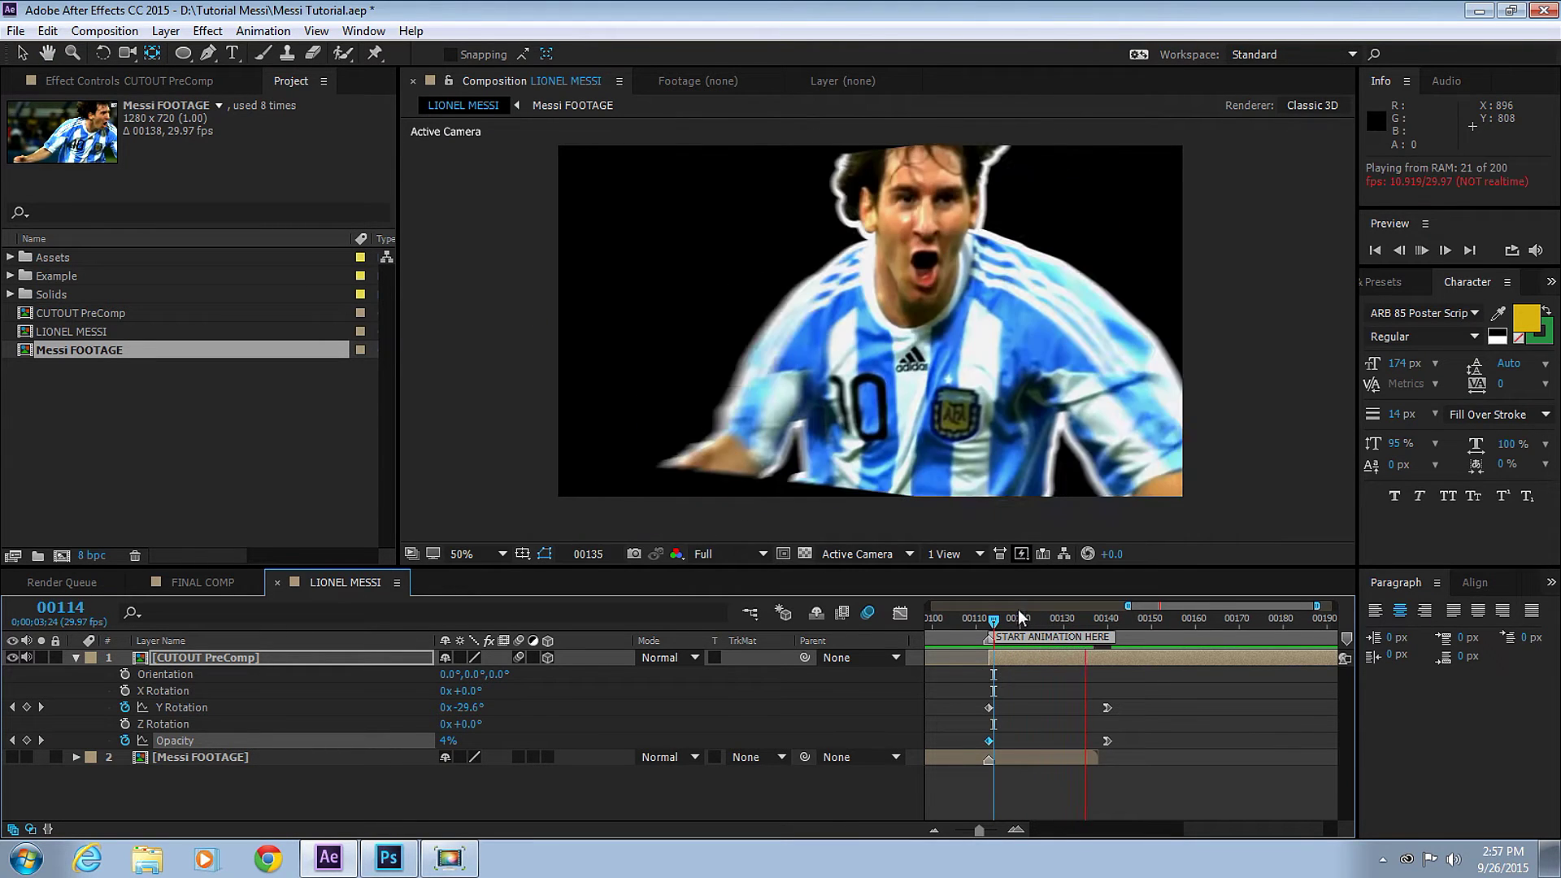
pyautogui.click(994, 622)
pyautogui.press('pageup')
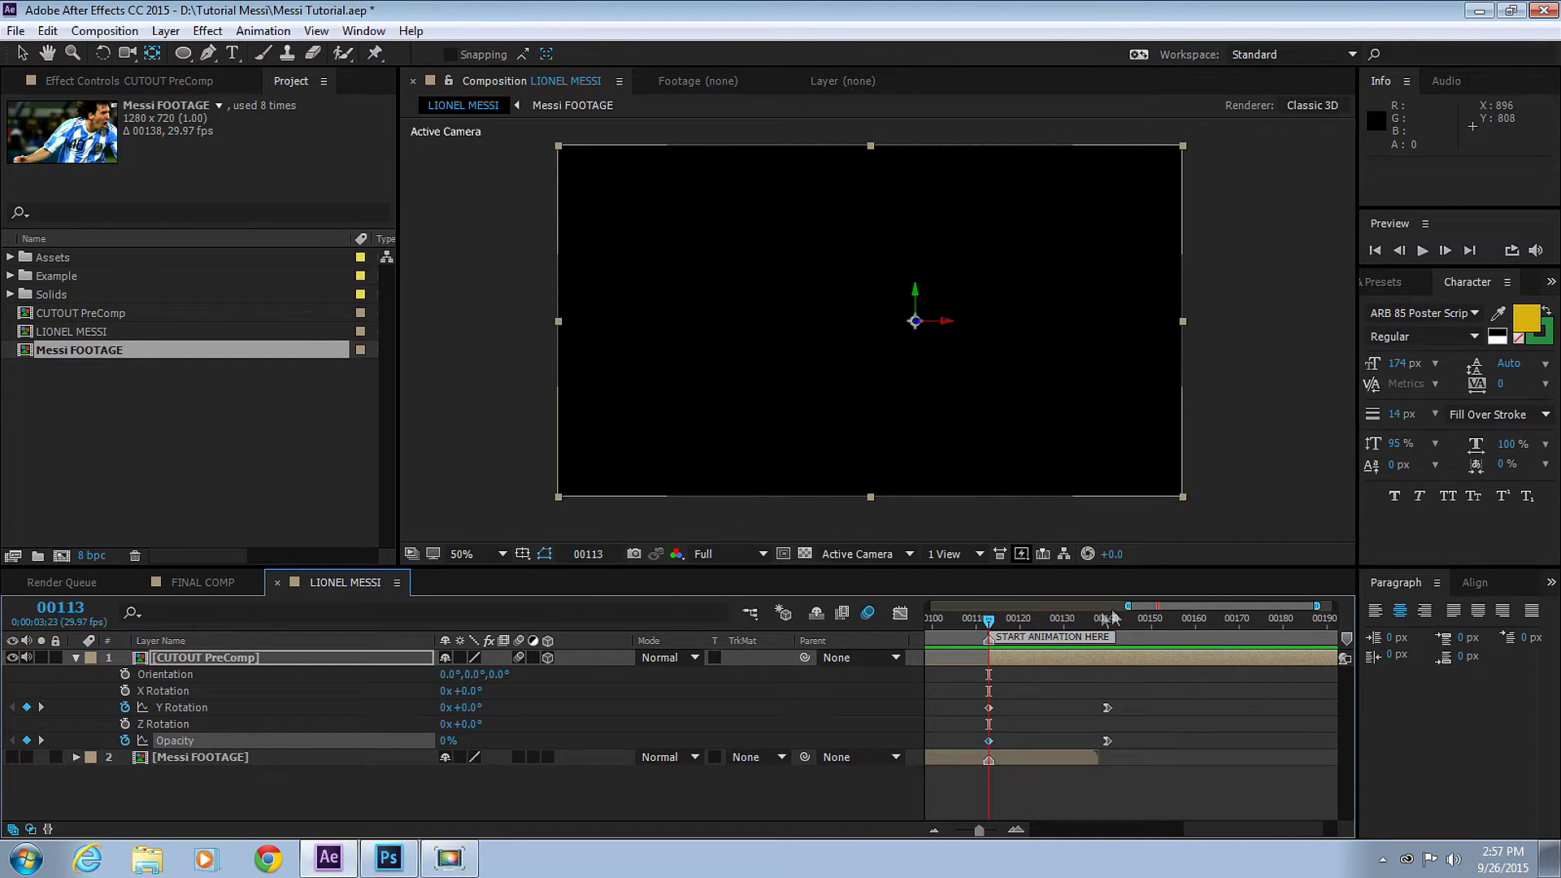
# - Shift the cutout's animation earlier in time and make the original Messi FOOTAGE layer visible again
pyautogui.moveTo(1127, 606); pyautogui.dragTo(1061, 606)
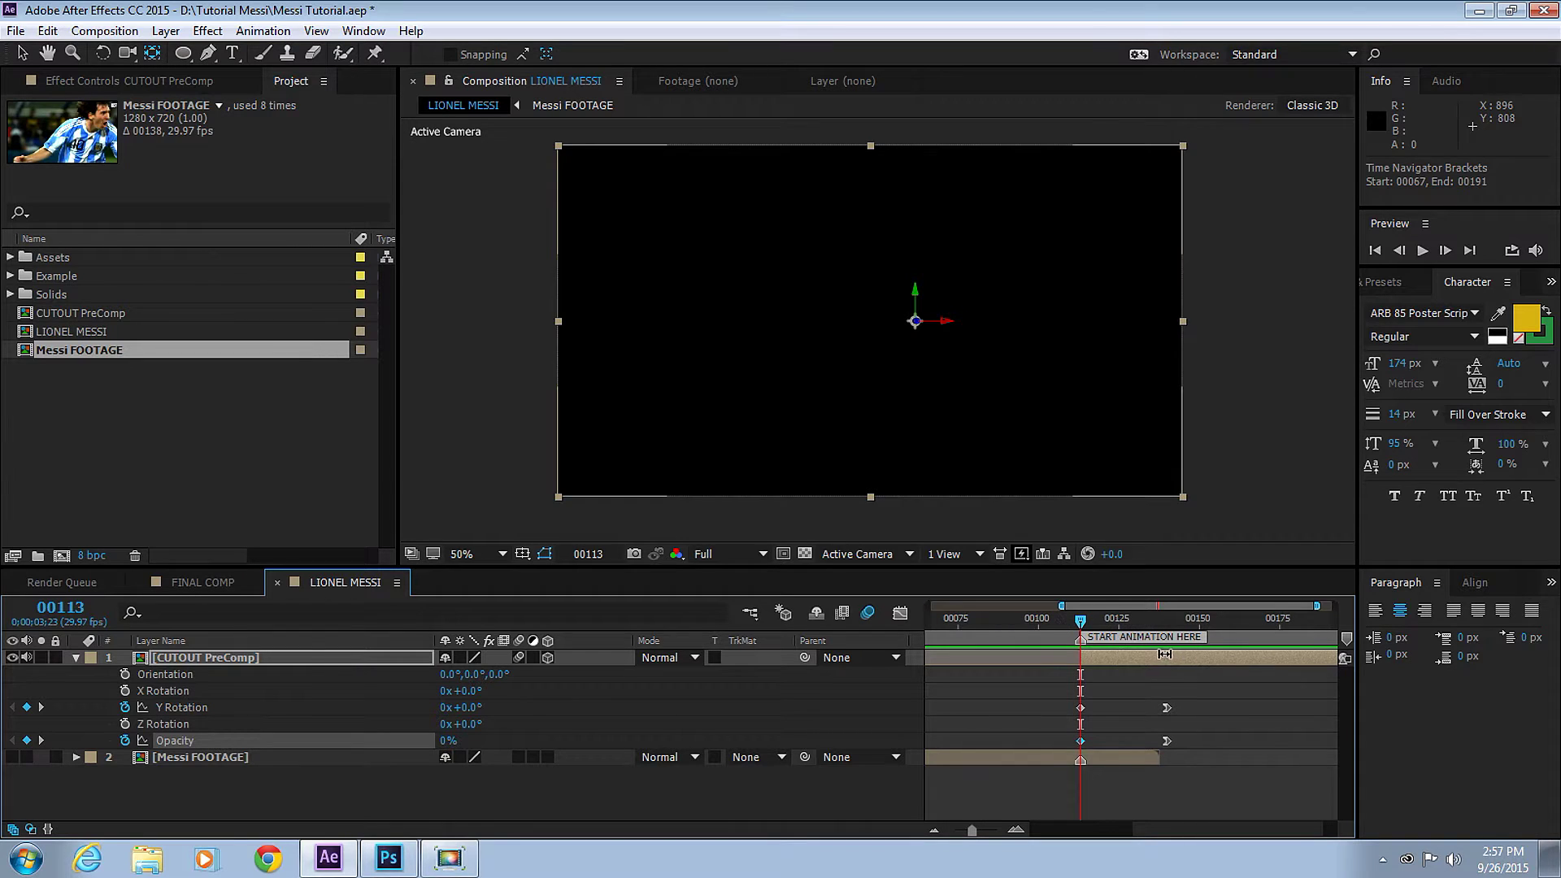
pyautogui.moveTo(1177, 657); pyautogui.dragTo(1101, 659)
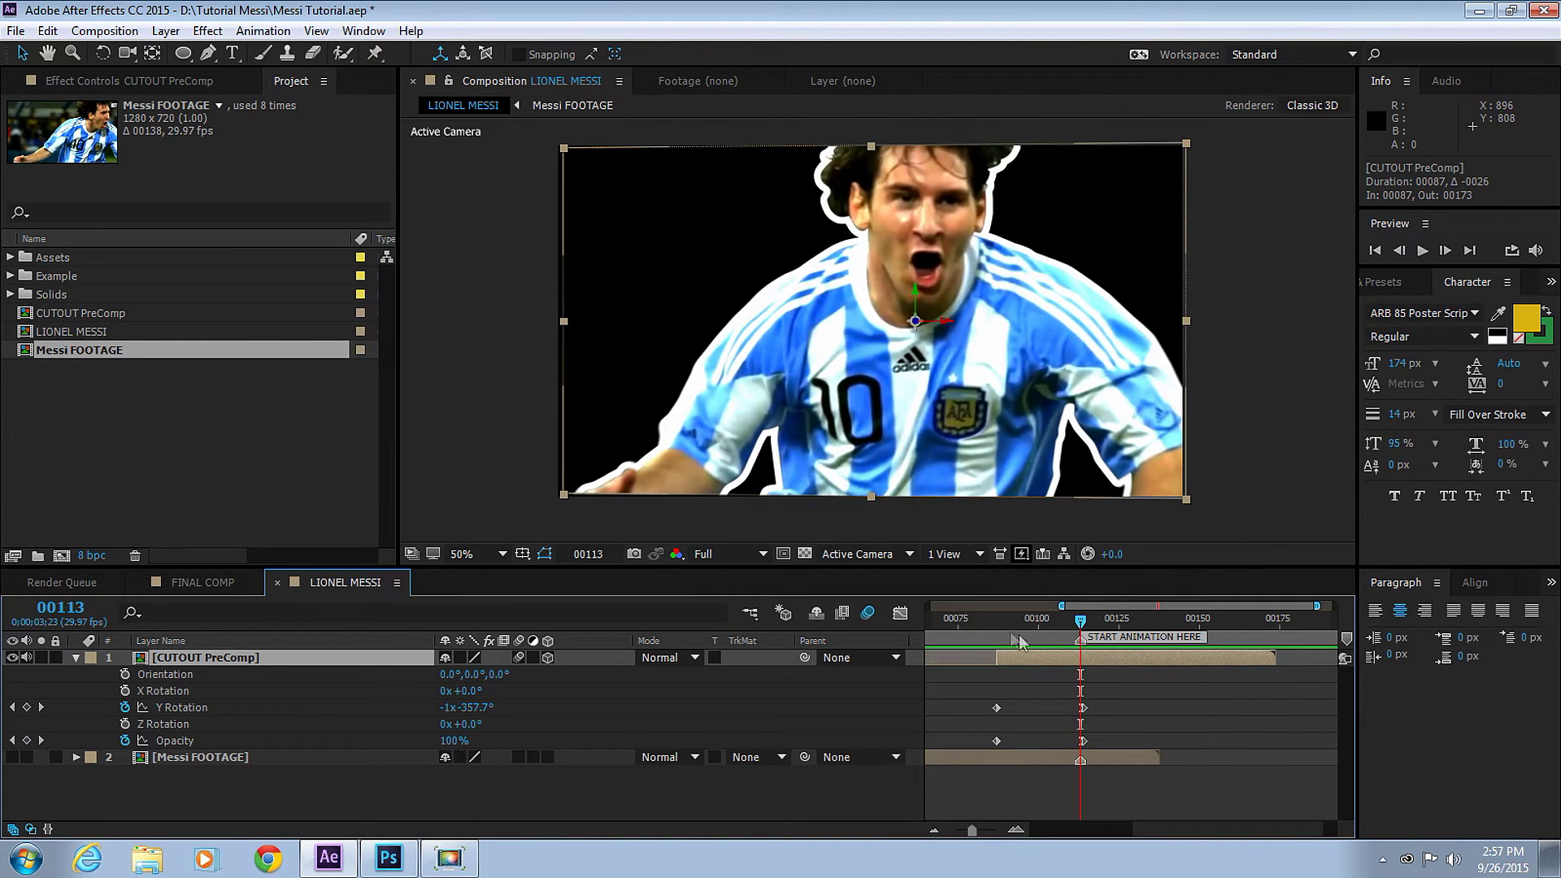
pyautogui.click(1003, 628)
pyautogui.moveTo(1003, 622); pyautogui.dragTo(1051, 620)
pyautogui.click(12, 757)
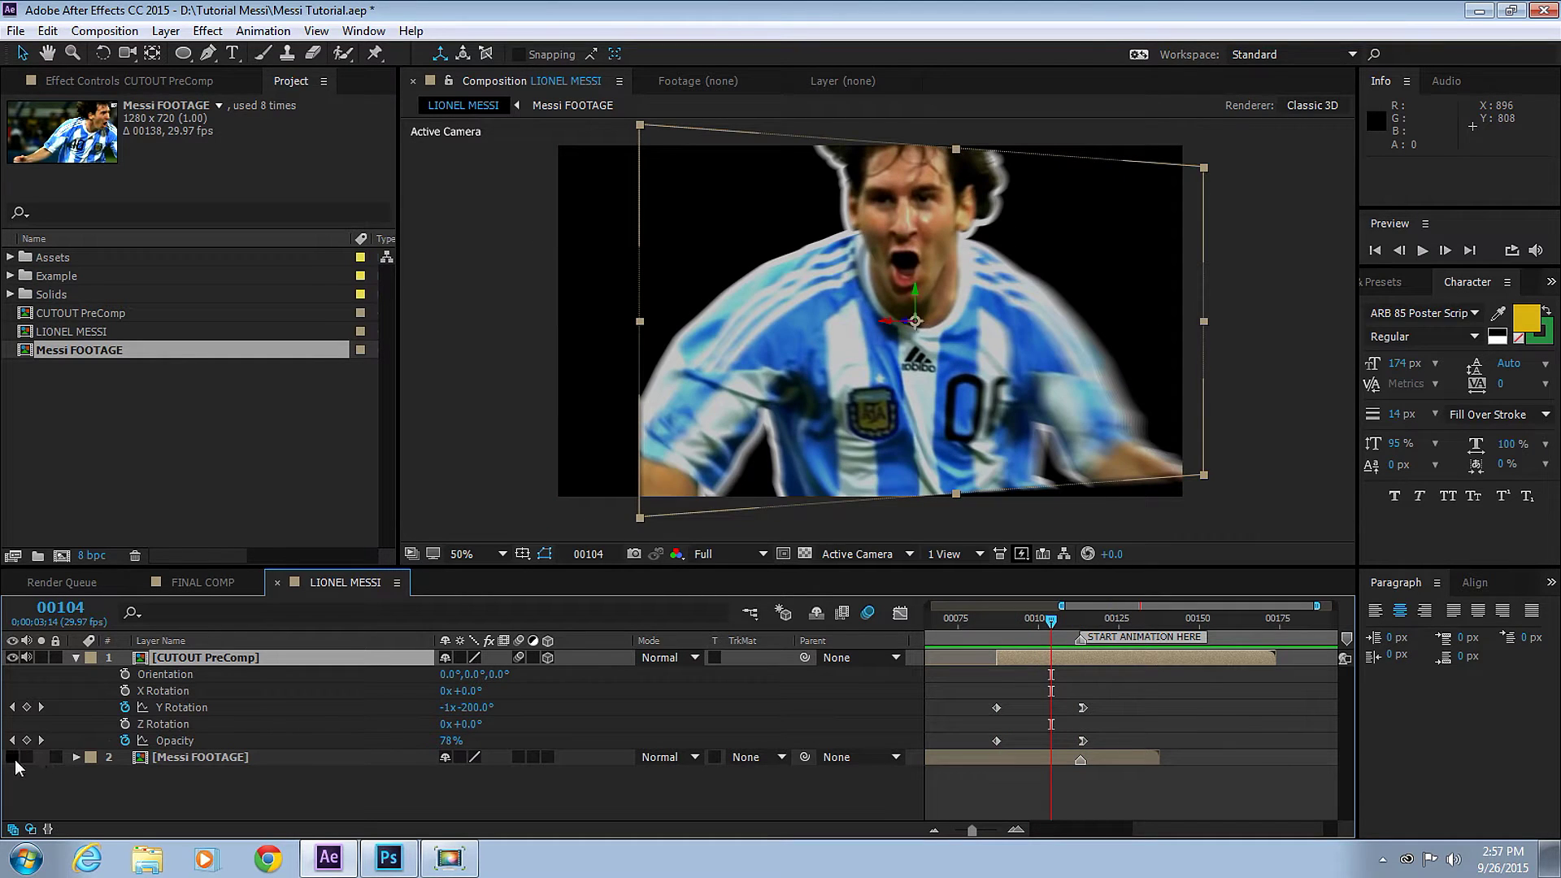
pyautogui.click(138, 759)
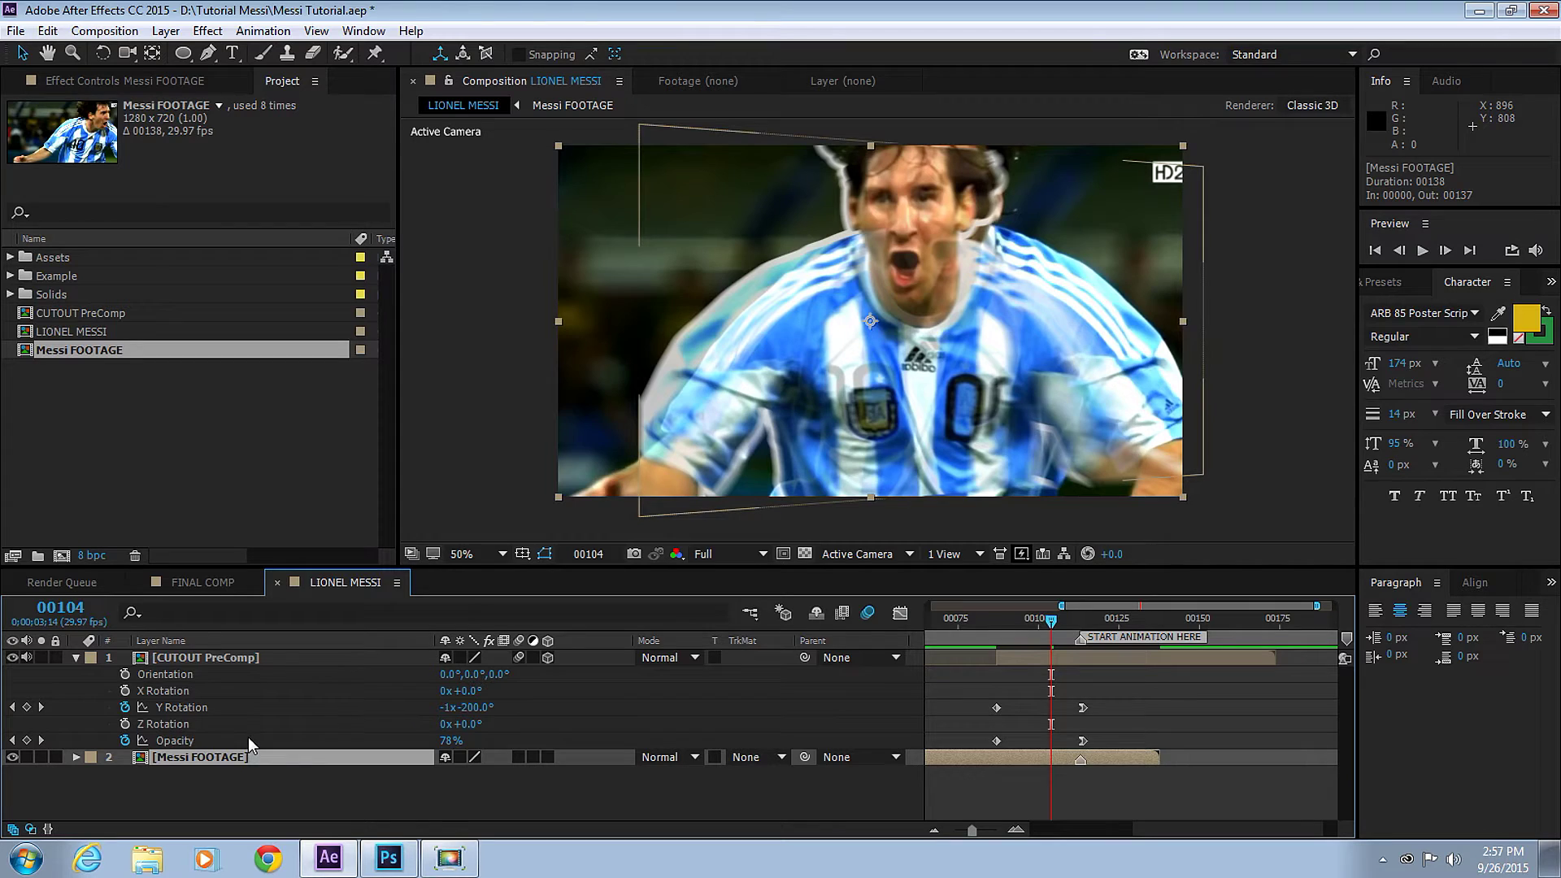
# - Rename the footage layer to BACKGROUND and preview the animation over it
pyautogui.press('Return')
pyautogui.write('BAC')
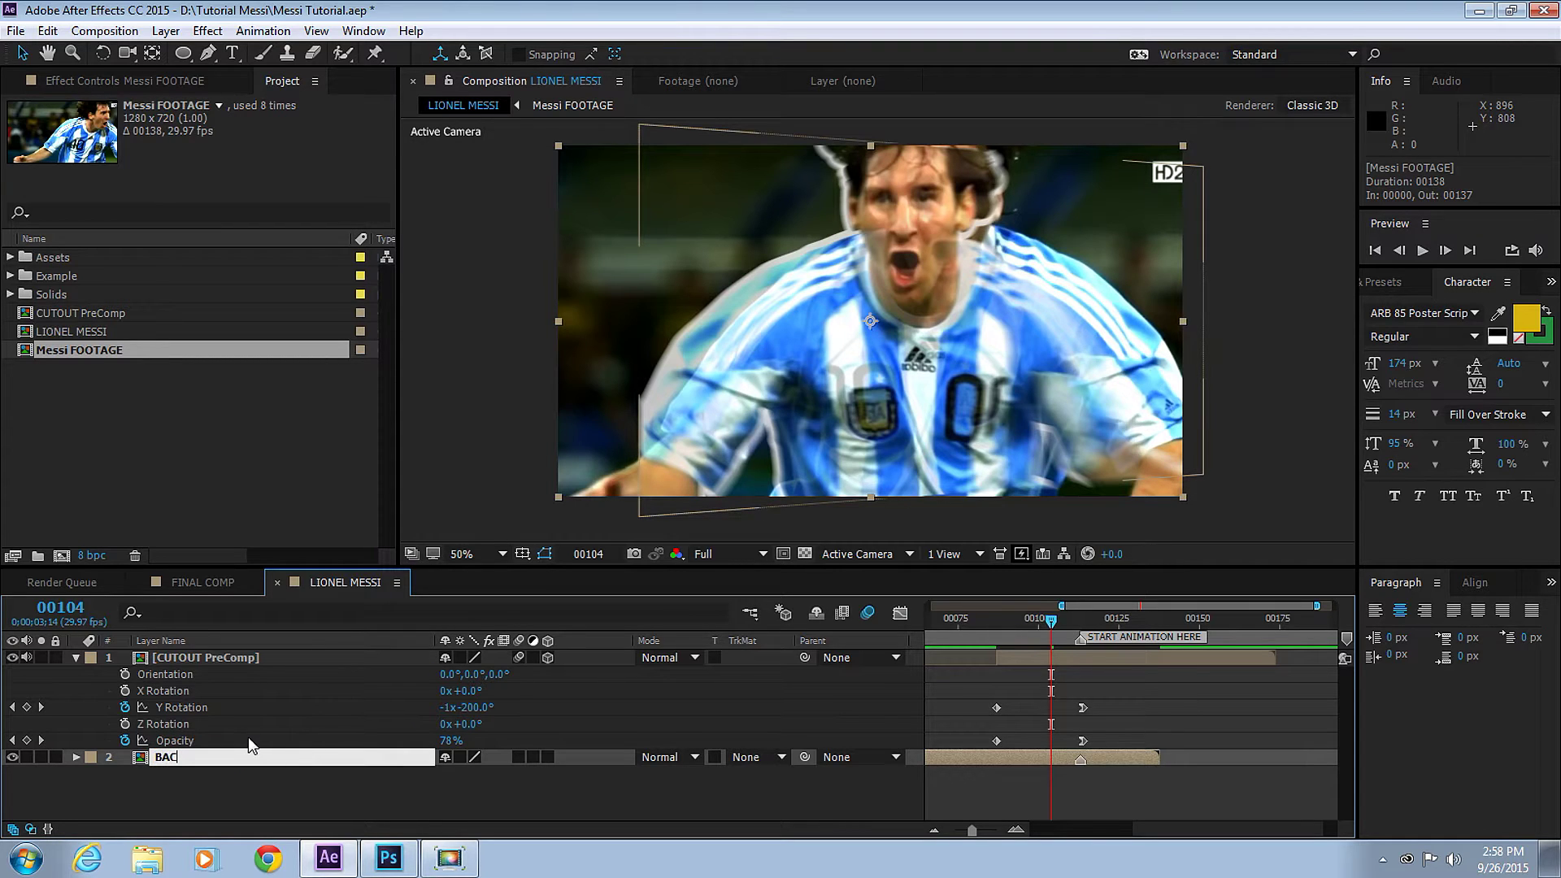
pyautogui.write('KGROUND')
pyautogui.press('Return')
pyautogui.click(1022, 606)
pyautogui.press('space')
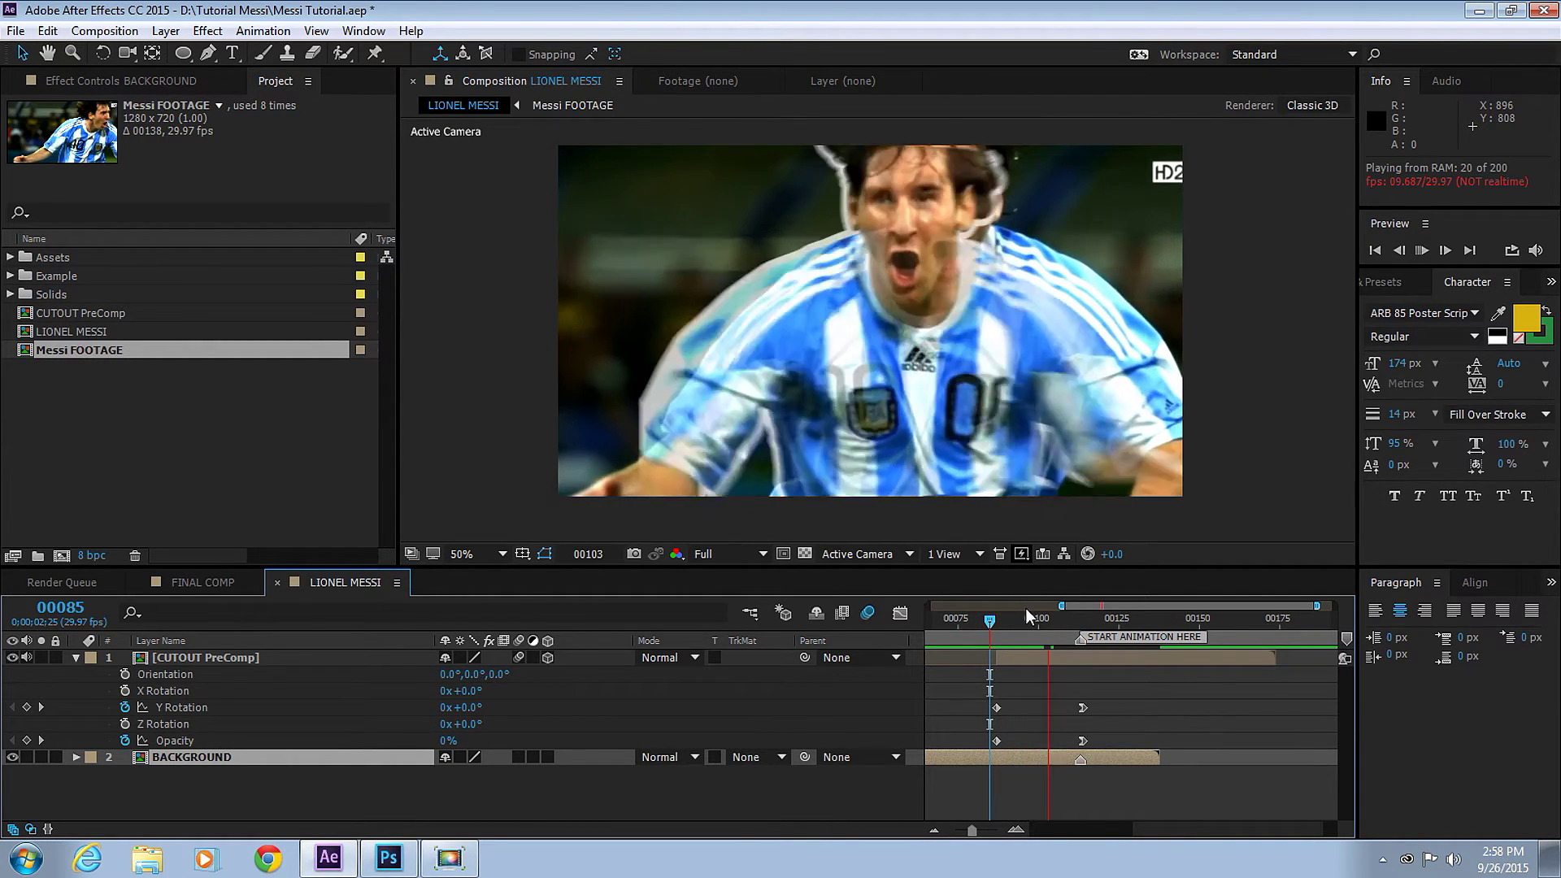
pyautogui.moveTo(1038, 618); pyautogui.dragTo(1083, 624)
# - Duplicate the BACKGROUND layer at frame 00113 and enlarge the timeline panel
pyautogui.click(311, 756)
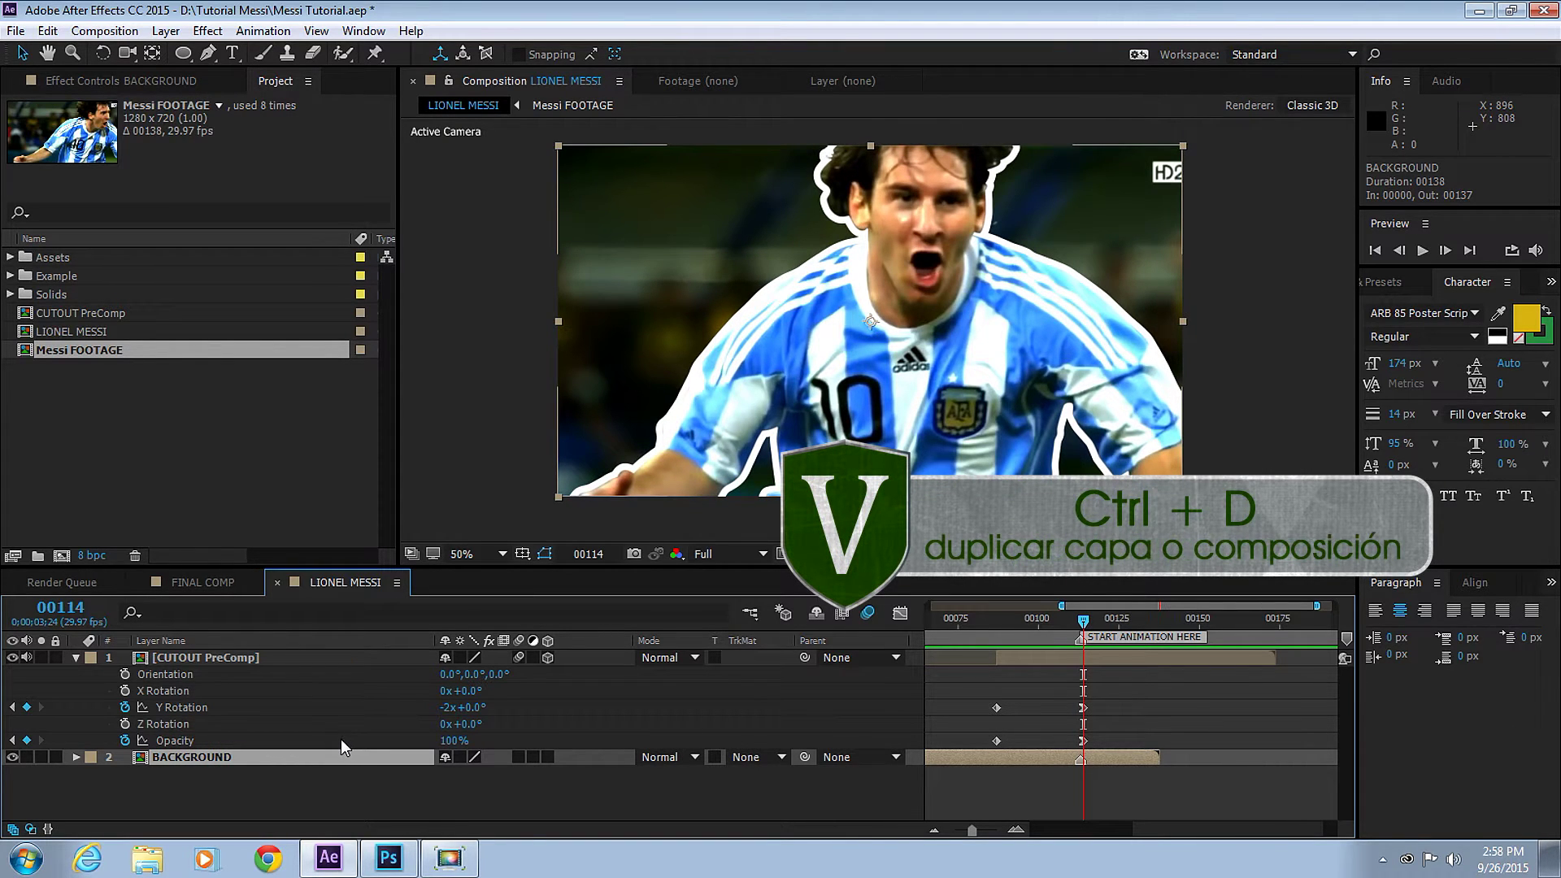
pyautogui.hotkey('ctrl', 'd')
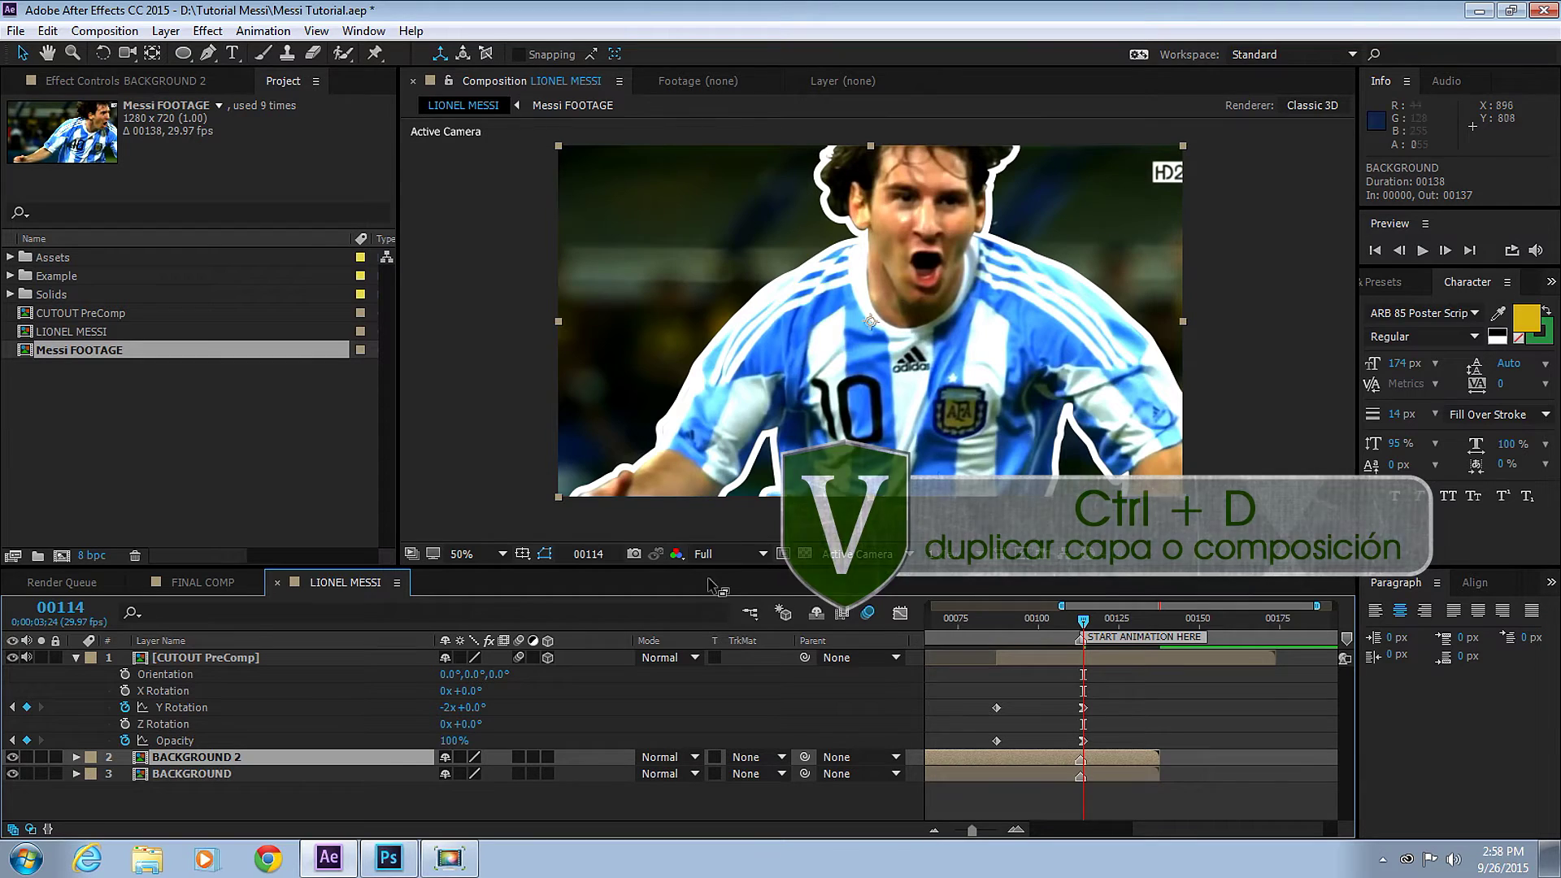
pyautogui.press('pageup')
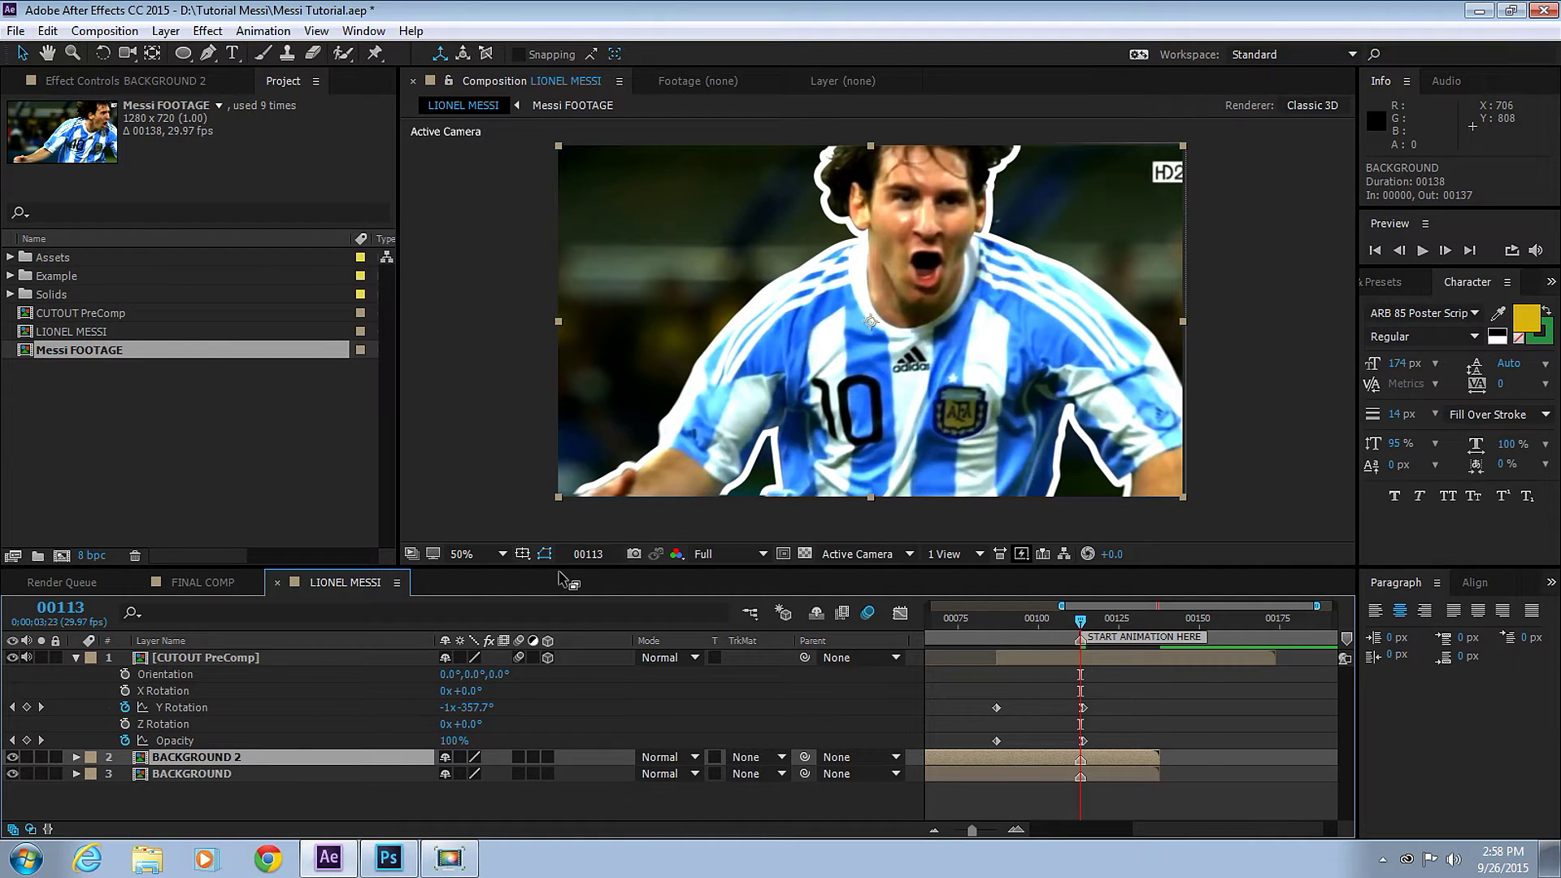
pyautogui.moveTo(556, 567); pyautogui.dragTo(556, 527)
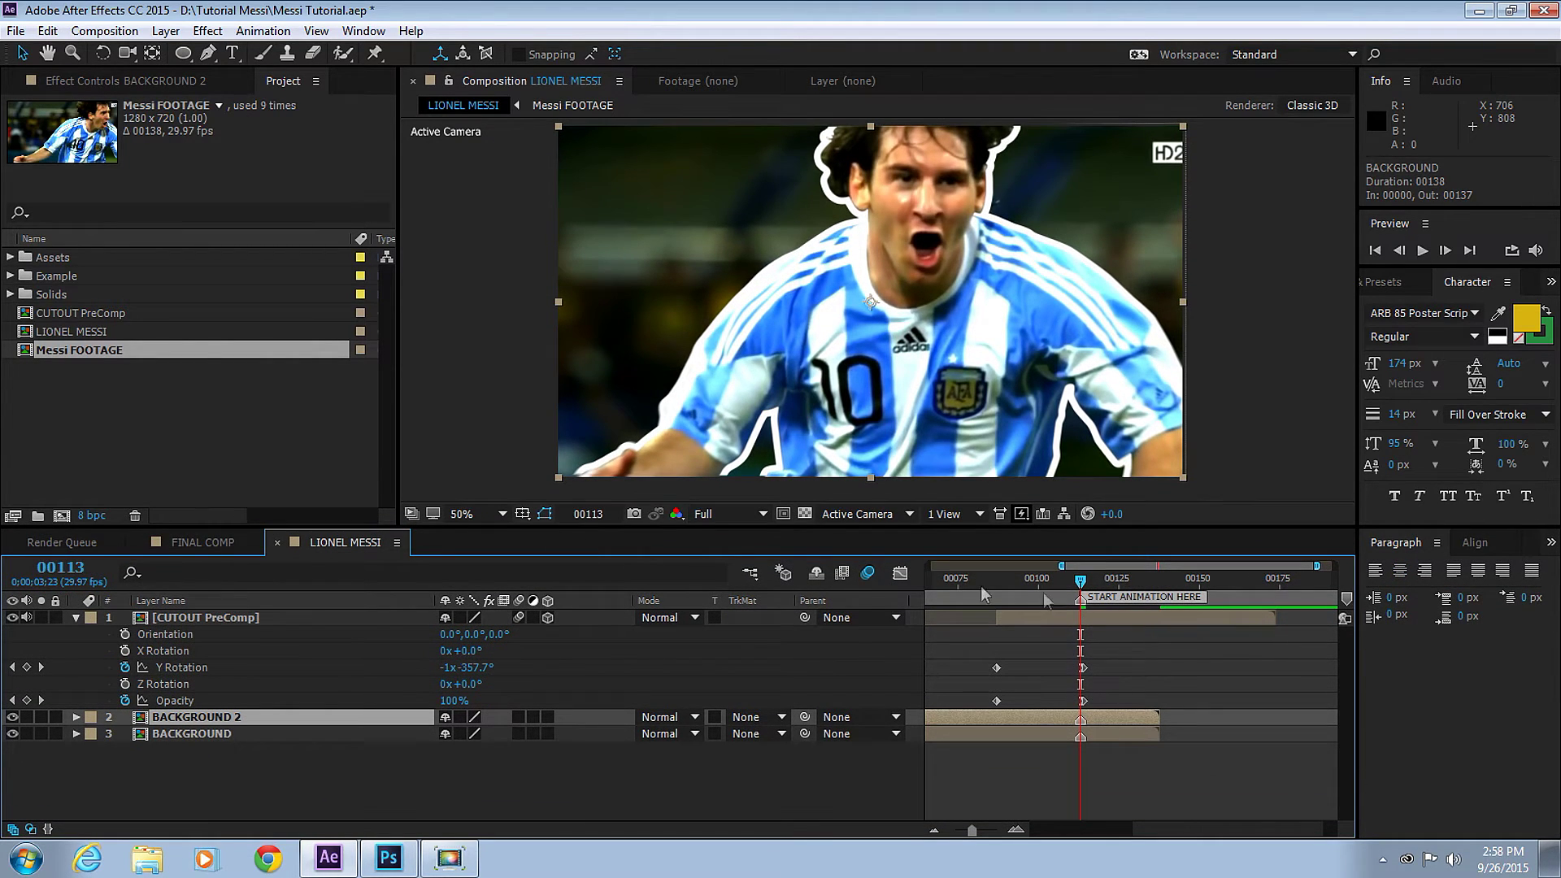
# - Start BACKGROUND 2 at 00113, enable time remapping, and extend it to end at frame 00191
pyautogui.hotkey('alt', '[')
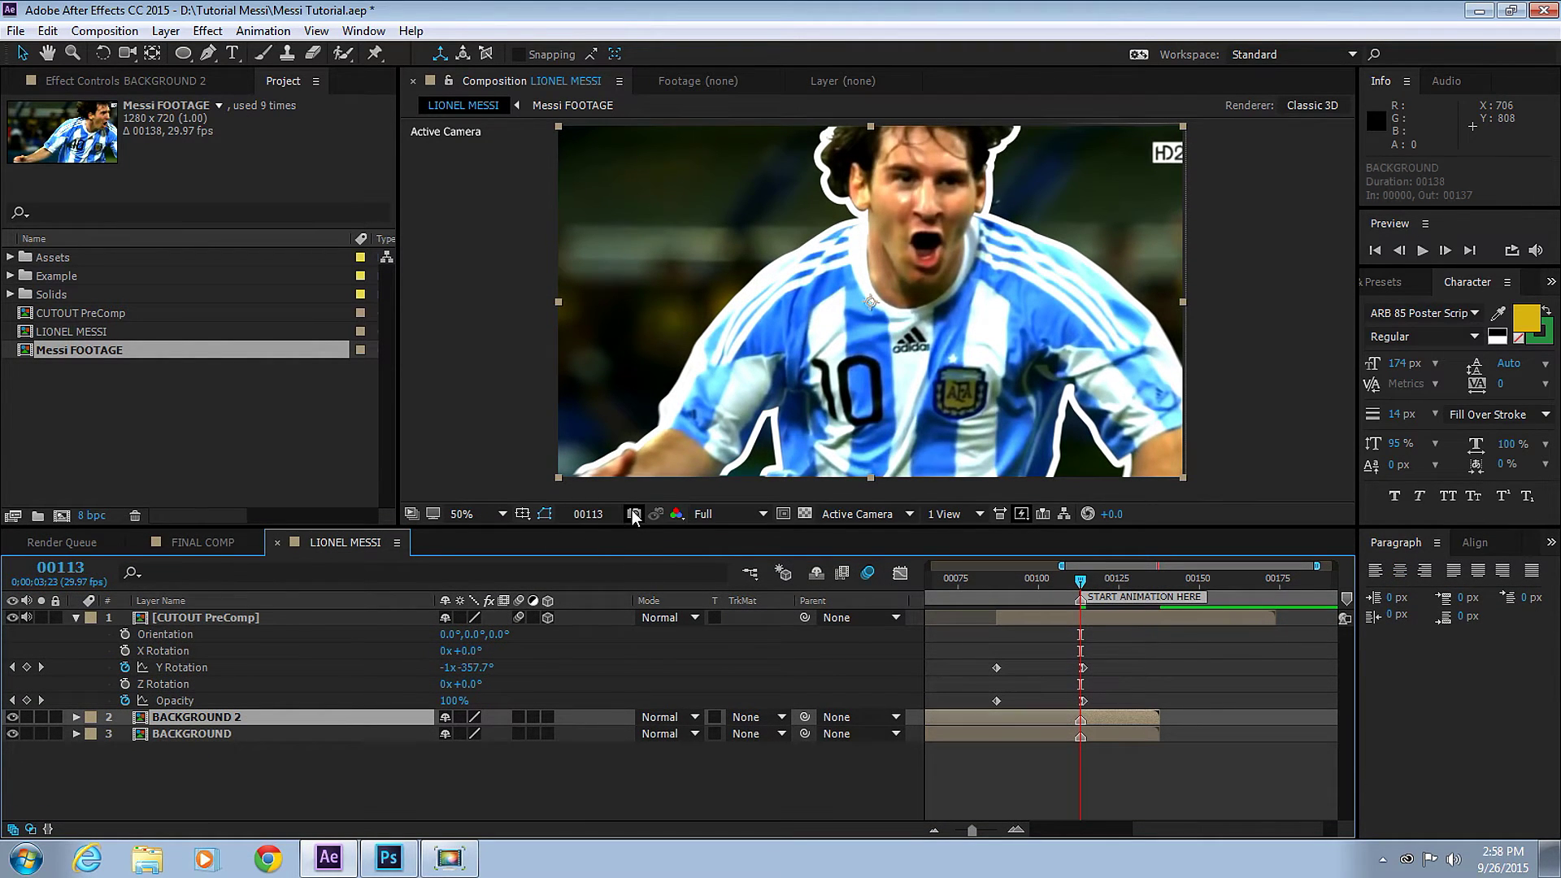
pyautogui.rightClick(221, 717)
pyautogui.moveTo(329, 187)
pyautogui.click(537, 182)
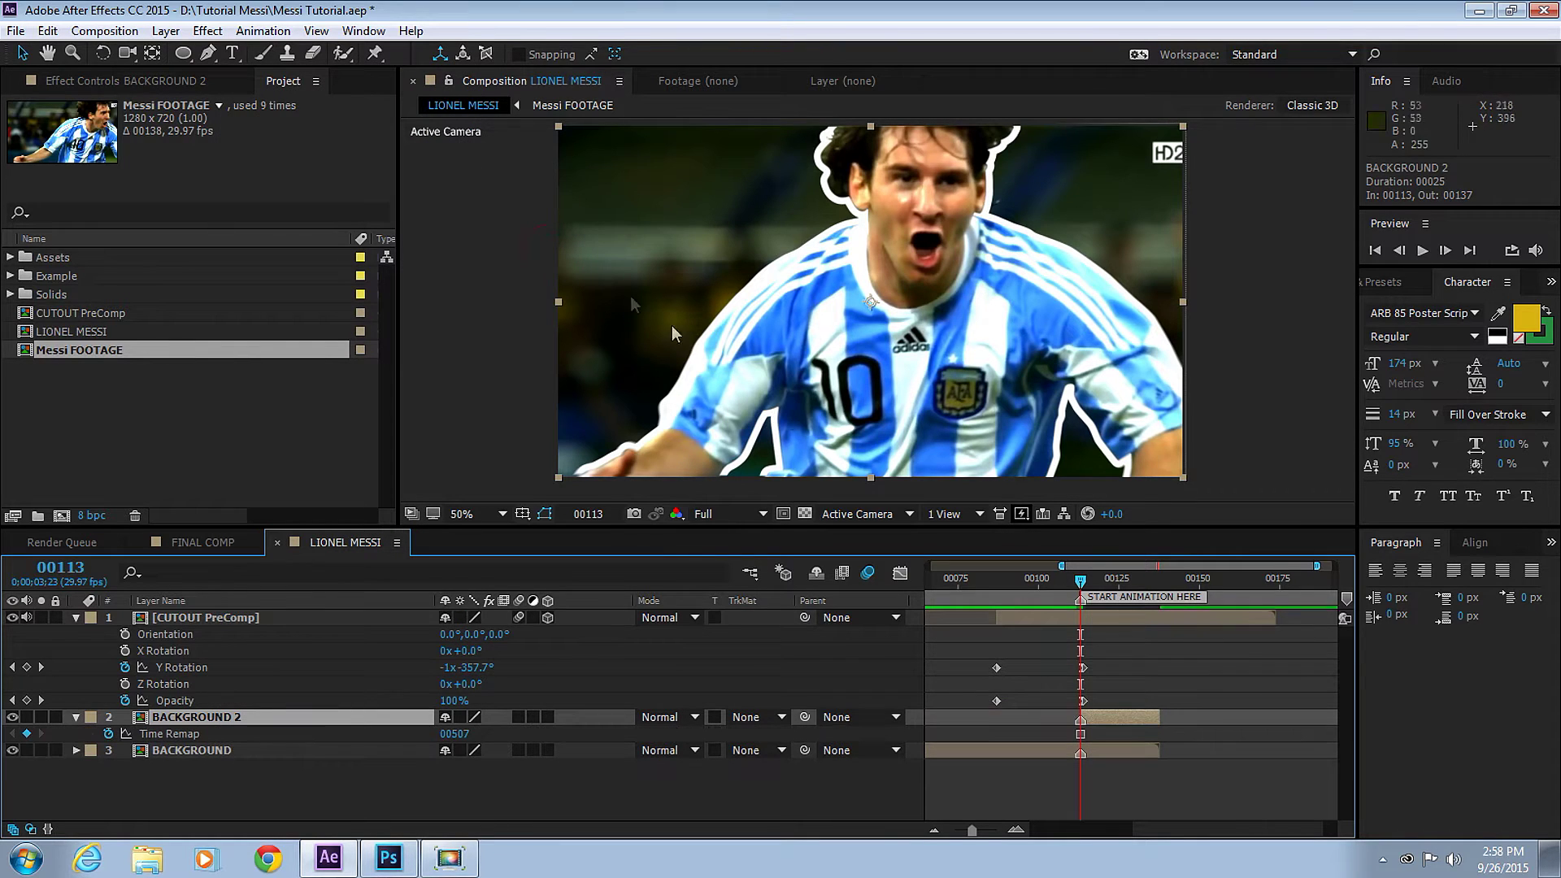
pyautogui.moveTo(1159, 717); pyautogui.dragTo(1335, 717)
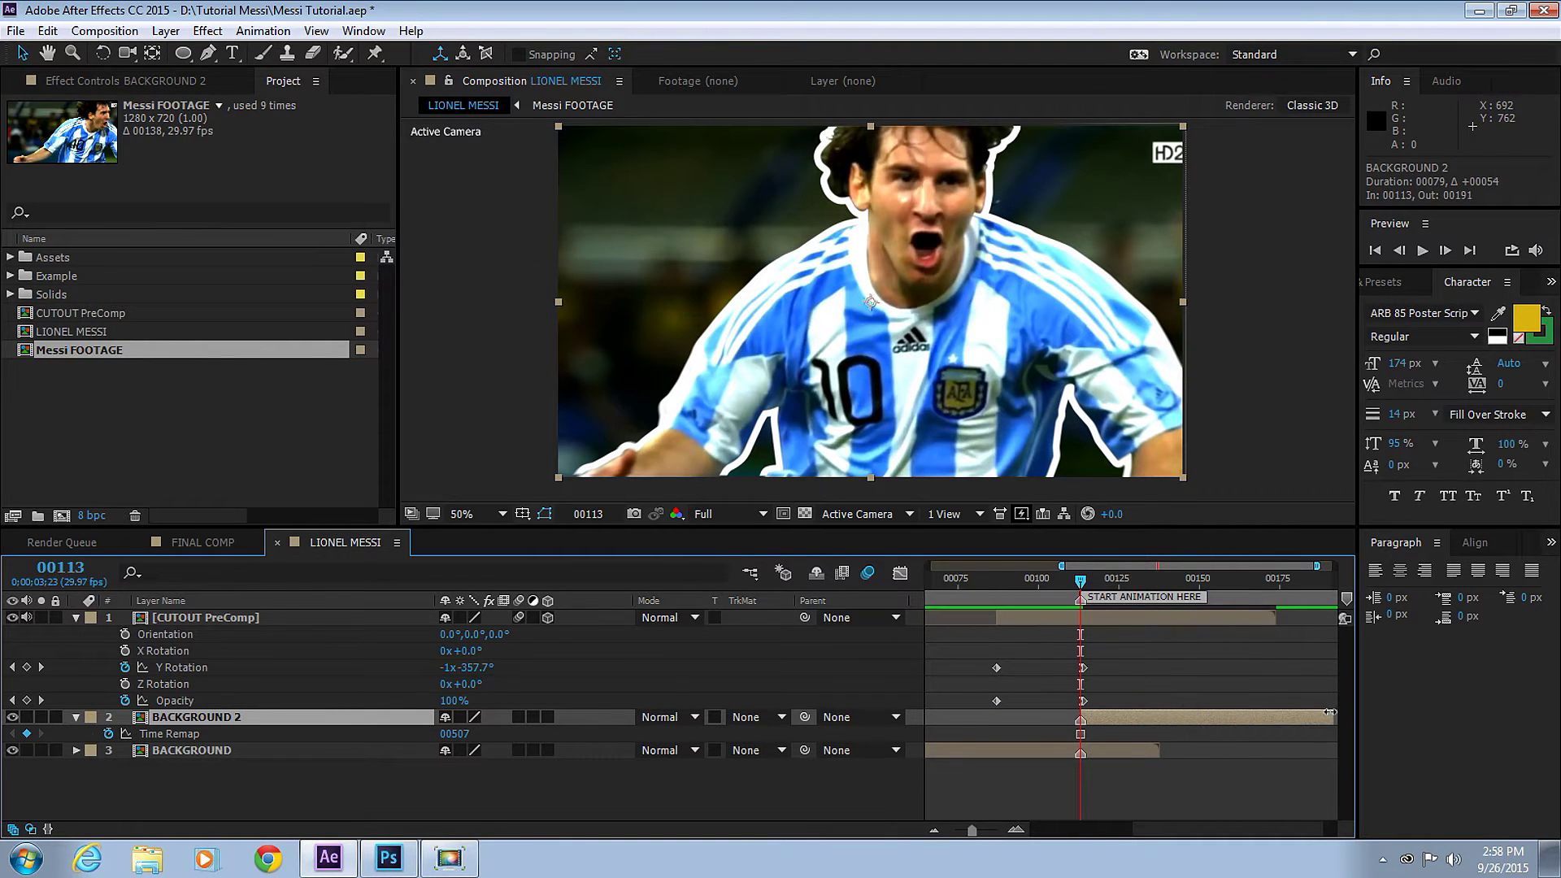
# - Apply the Black & White color correction effect to BACKGROUND 2 and collapse its properties
pyautogui.click(213, 32)
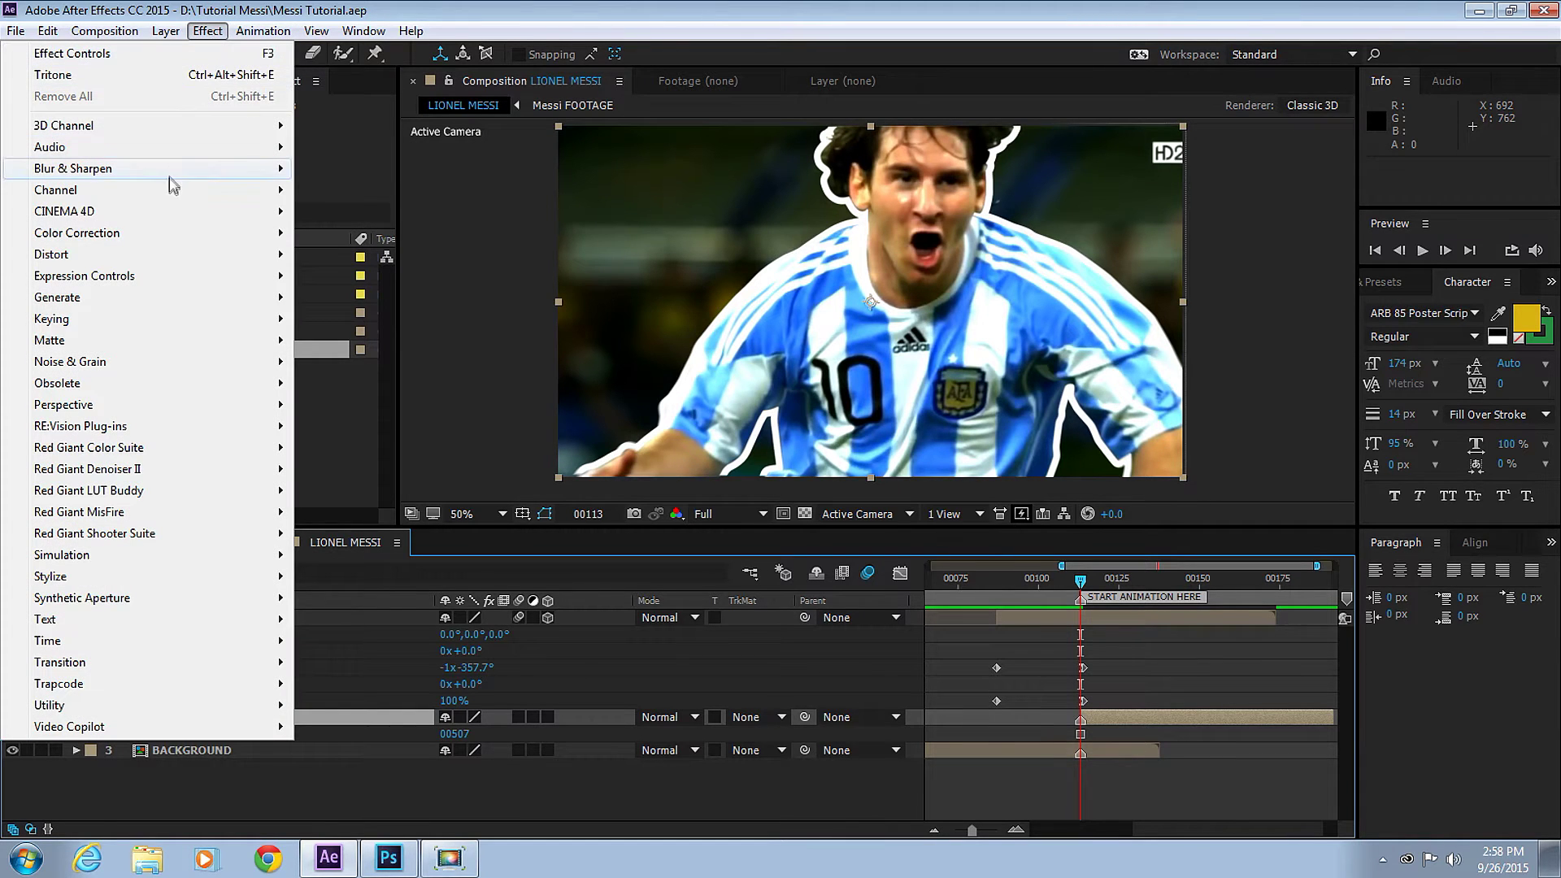
pyautogui.moveTo(173, 234)
pyautogui.click(383, 243)
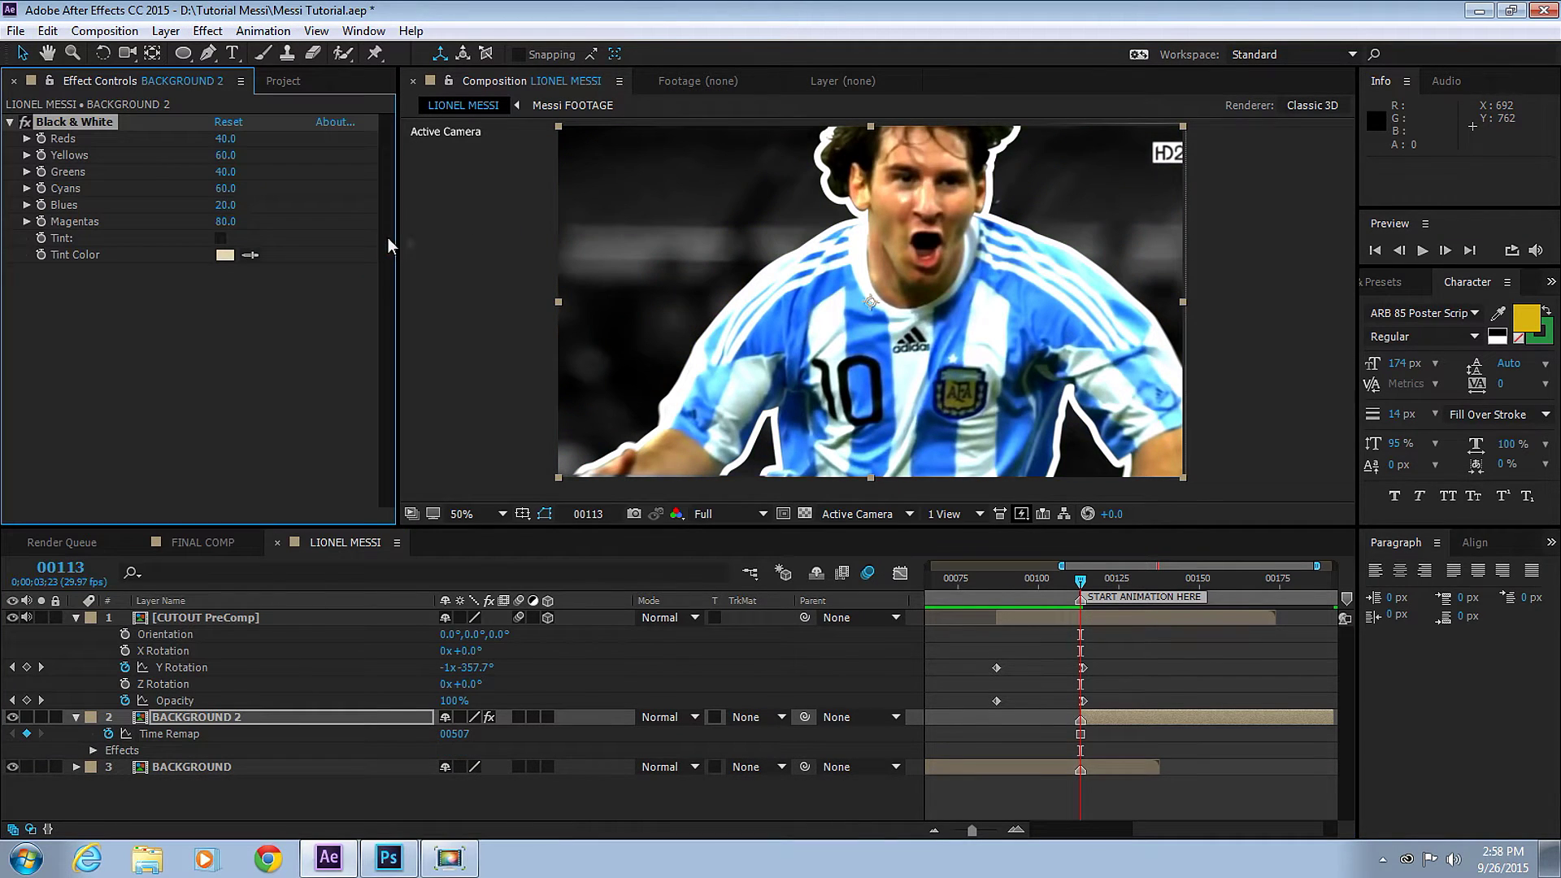
pyautogui.click(75, 717)
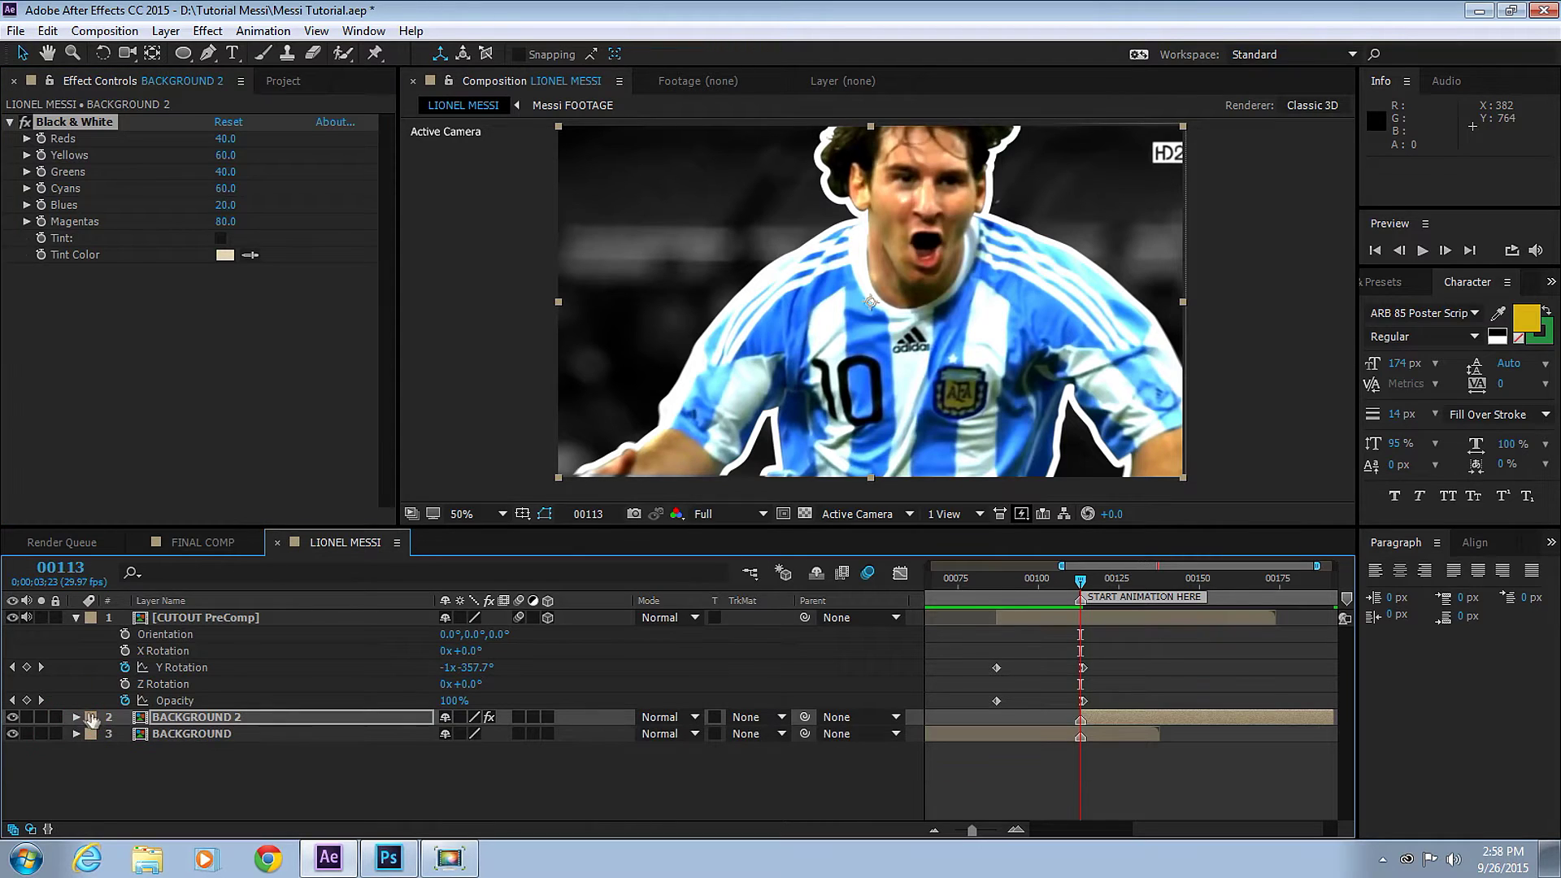
pyautogui.click(195, 717)
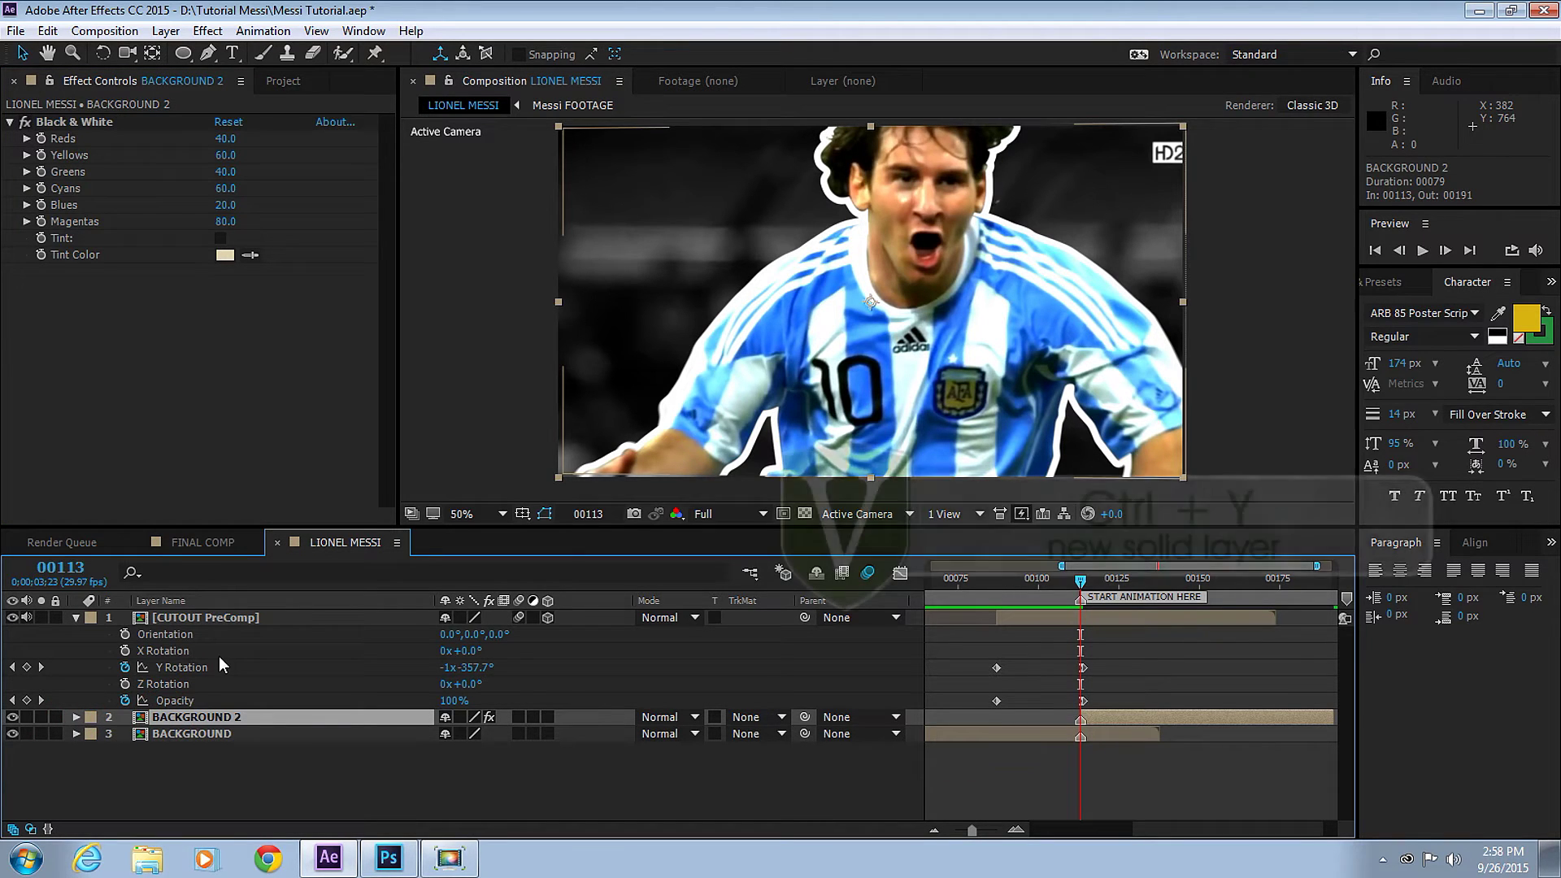
# - Create a new solid layer with colour 3993FF, named Royal Blue Solid 3
pyautogui.hotkey('ctrl', 'y')
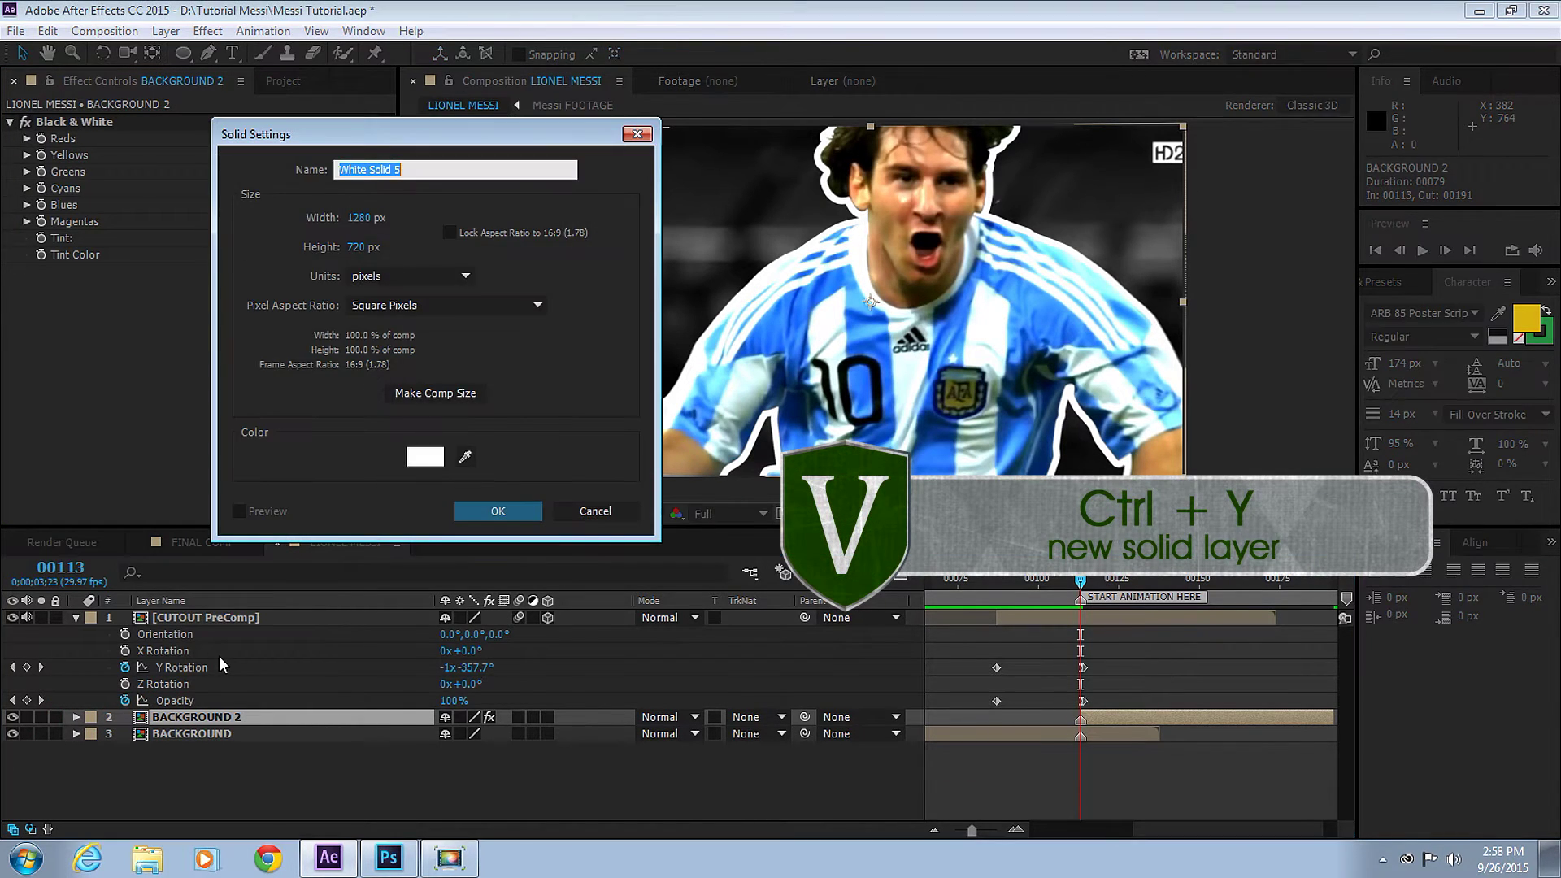
pyautogui.click(424, 456)
pyautogui.moveTo(372, 18); pyautogui.dragTo(498, 116)
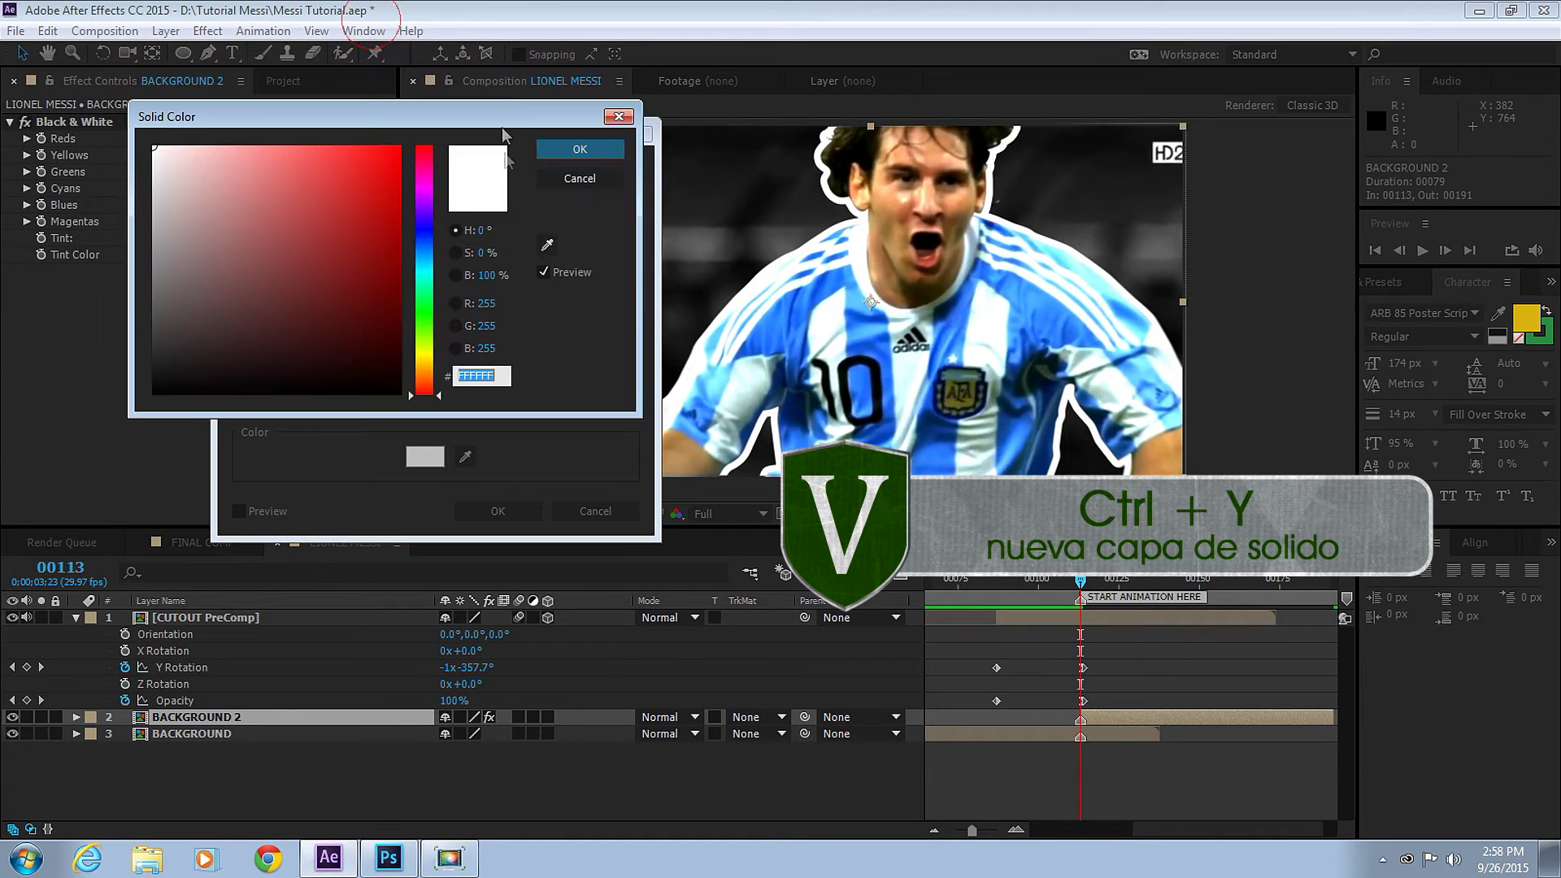
pyautogui.write('3993')
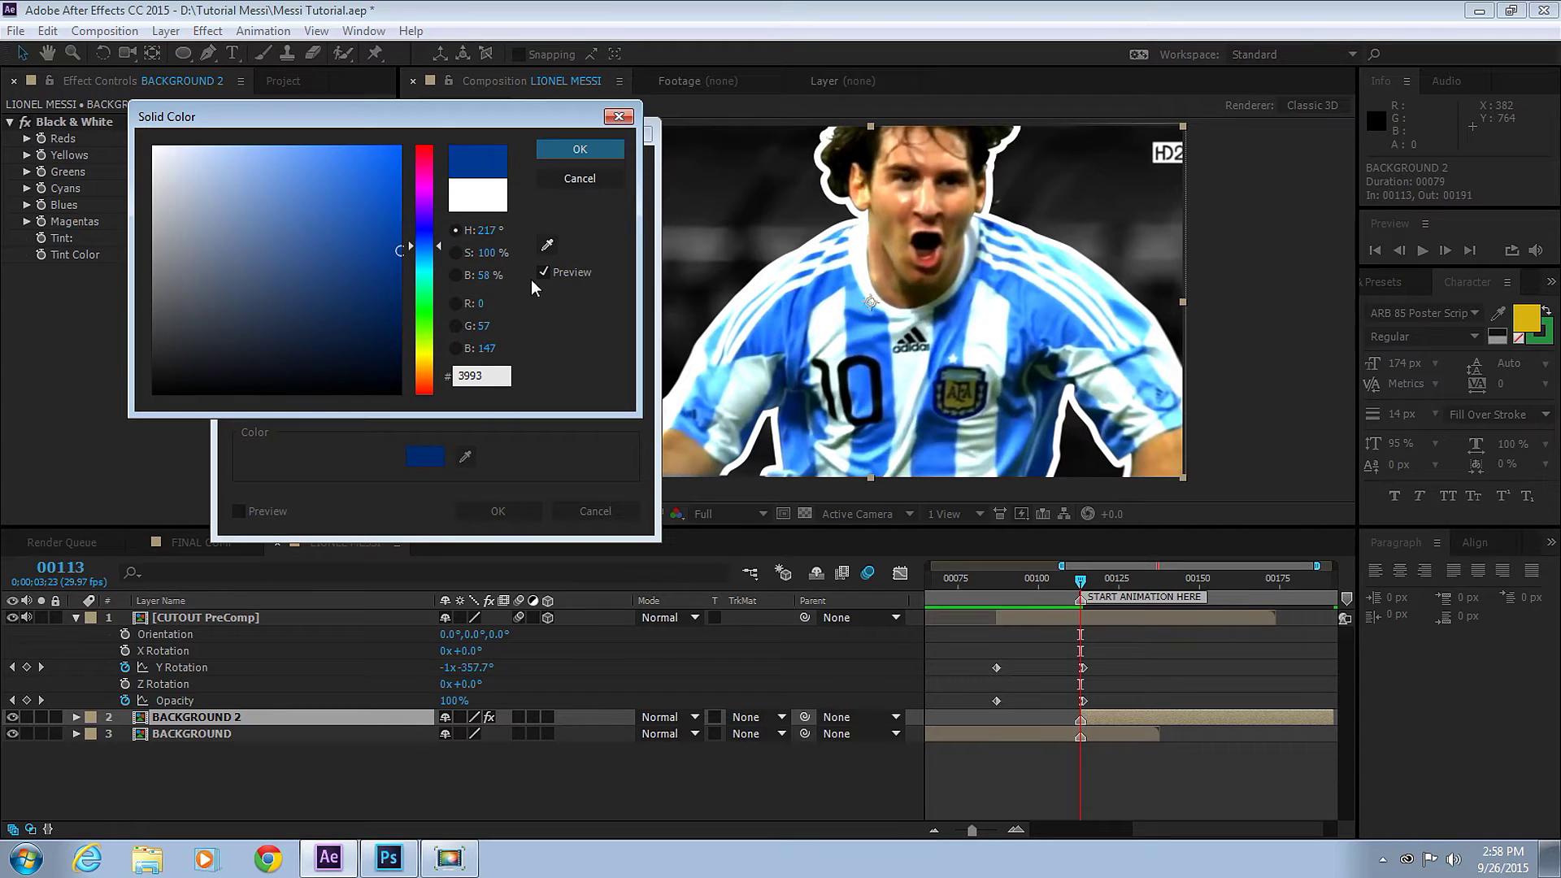
pyautogui.write('FF')
pyautogui.click(580, 149)
pyautogui.click(498, 509)
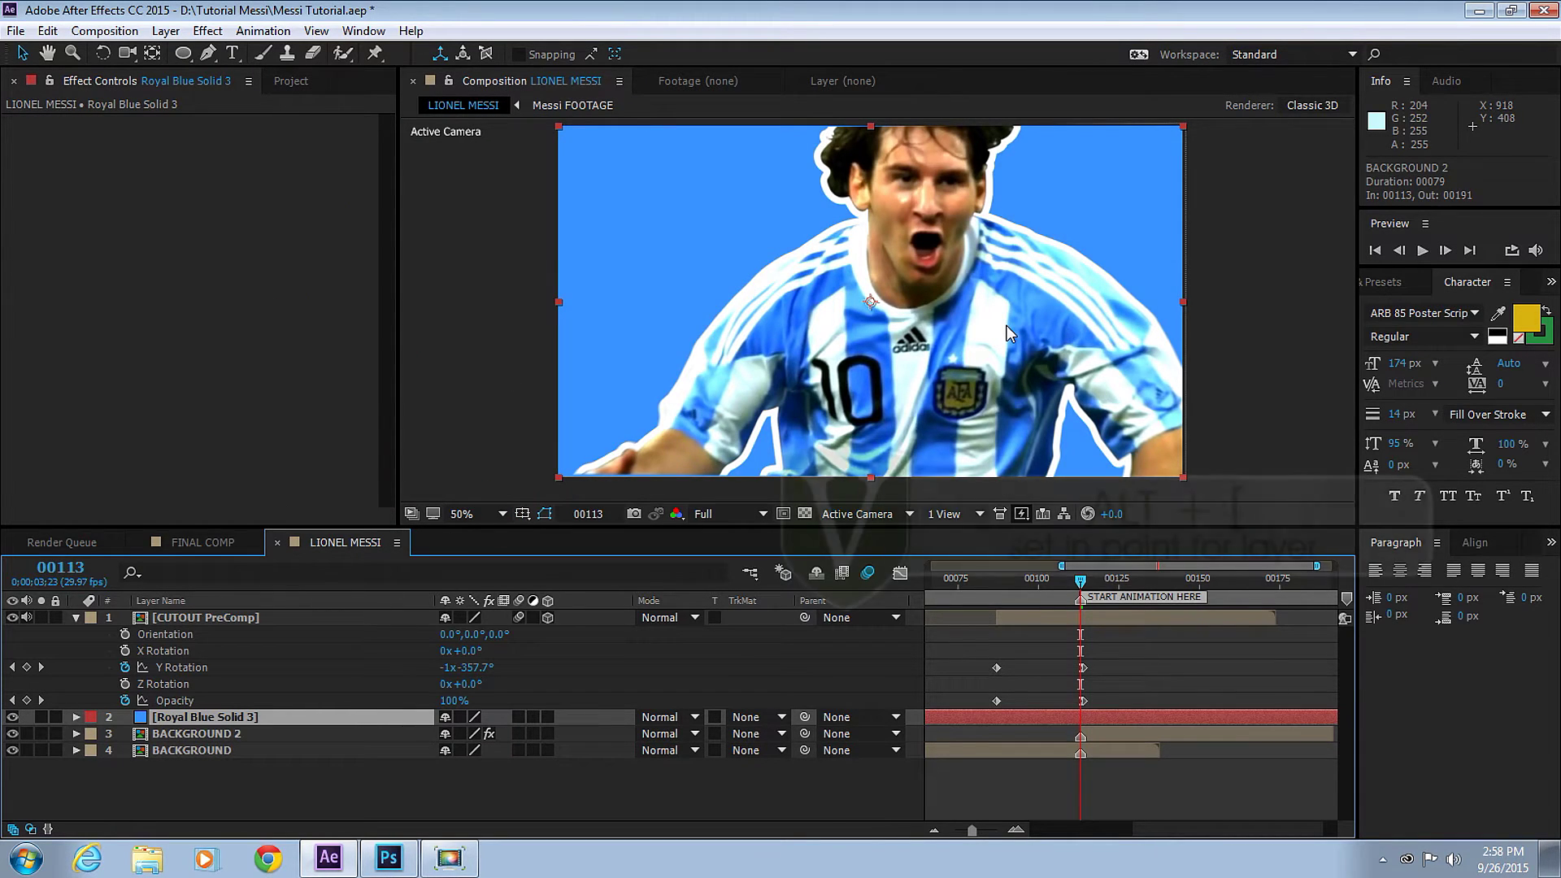
# - Start the blue solid at frame 00113 and move BACKGROUND 2 above it
pyautogui.hotkey('alt', '[')
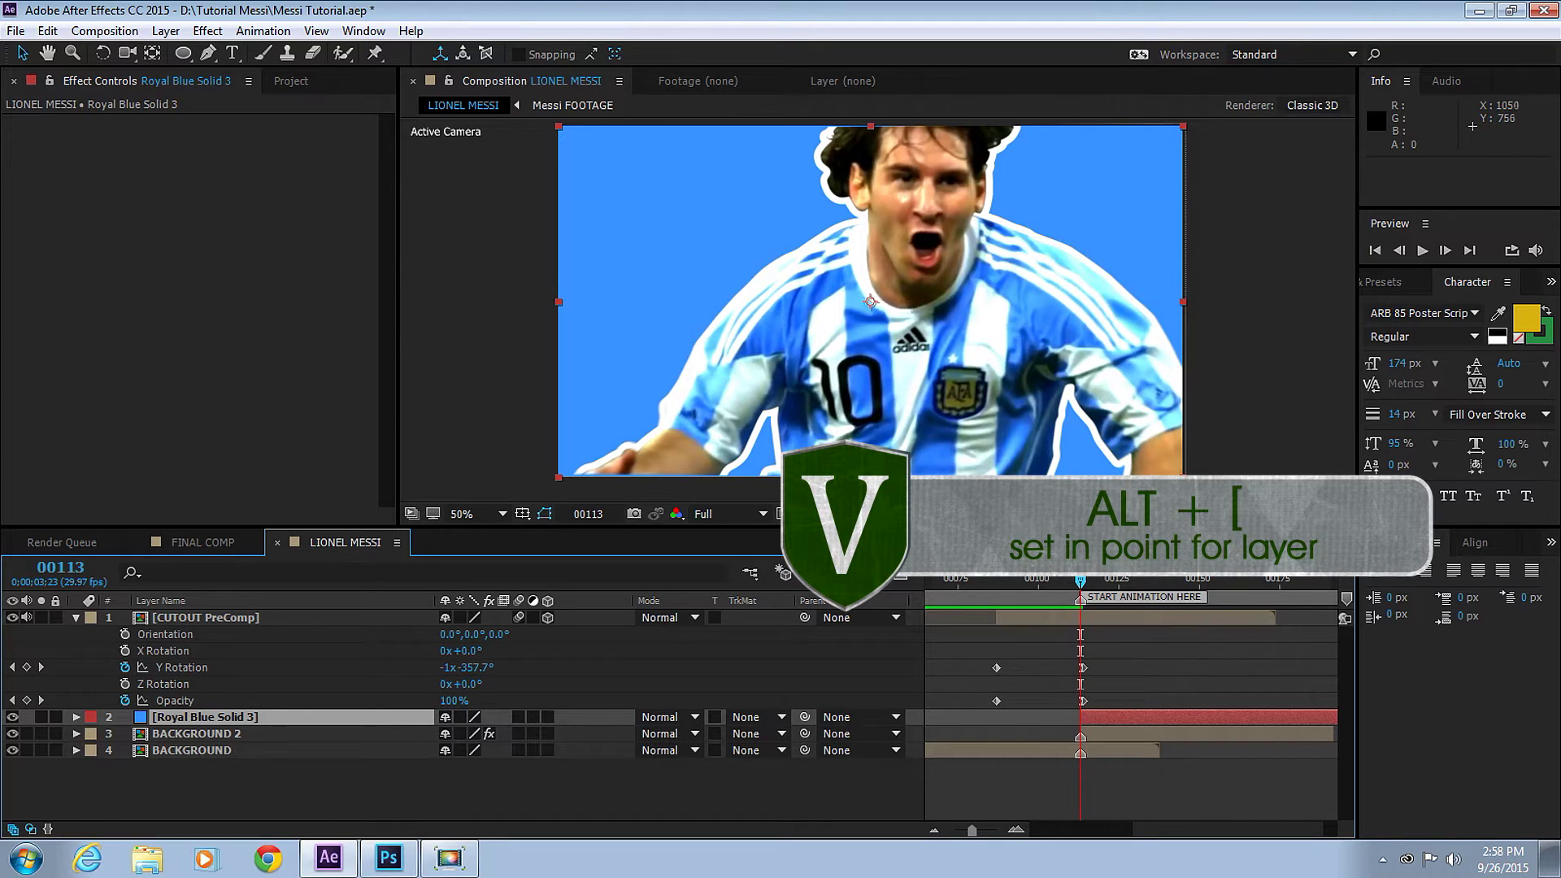
pyautogui.moveTo(231, 735); pyautogui.dragTo(224, 708)
pyautogui.click(221, 722)
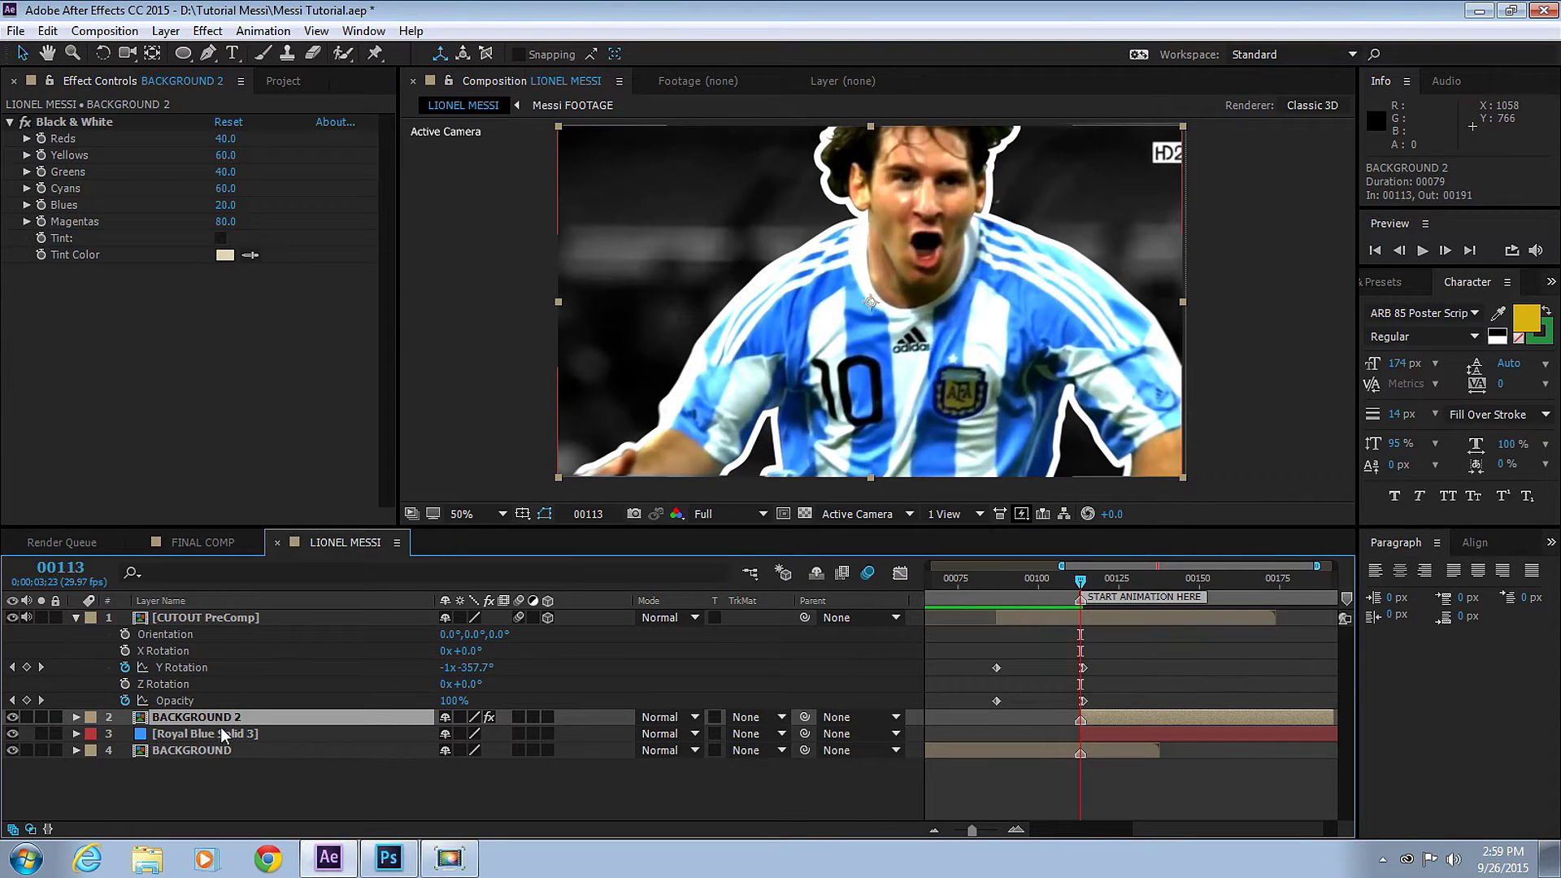
# - Try blend modes on BACKGROUND 2, including Hard Light and Overlay, settling on Hard Light
pyautogui.click(661, 721)
pyautogui.click(752, 481)
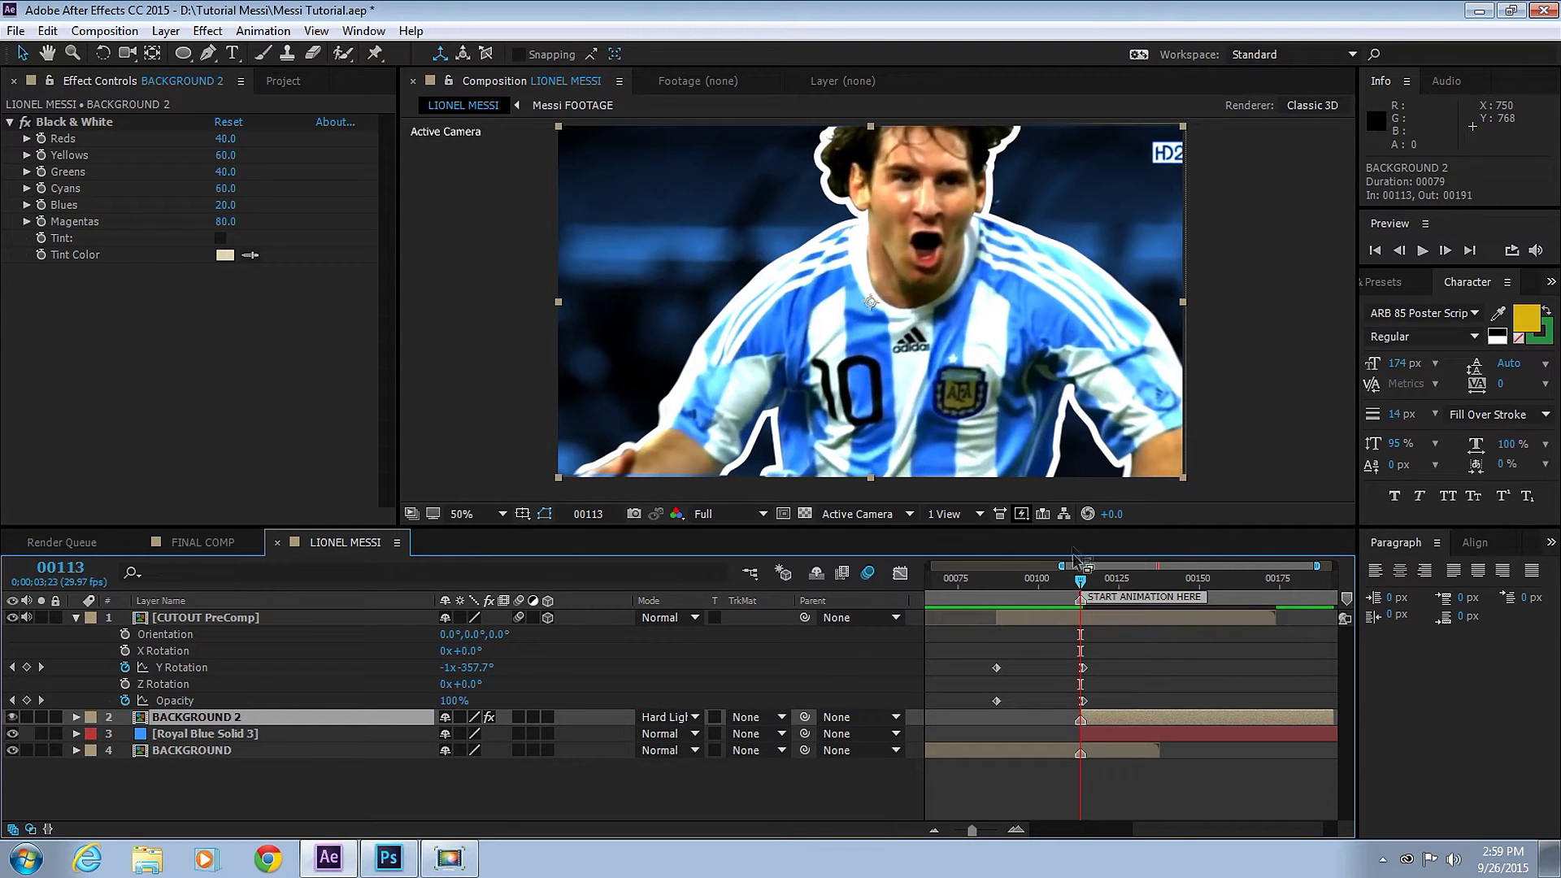
pyautogui.click(675, 719)
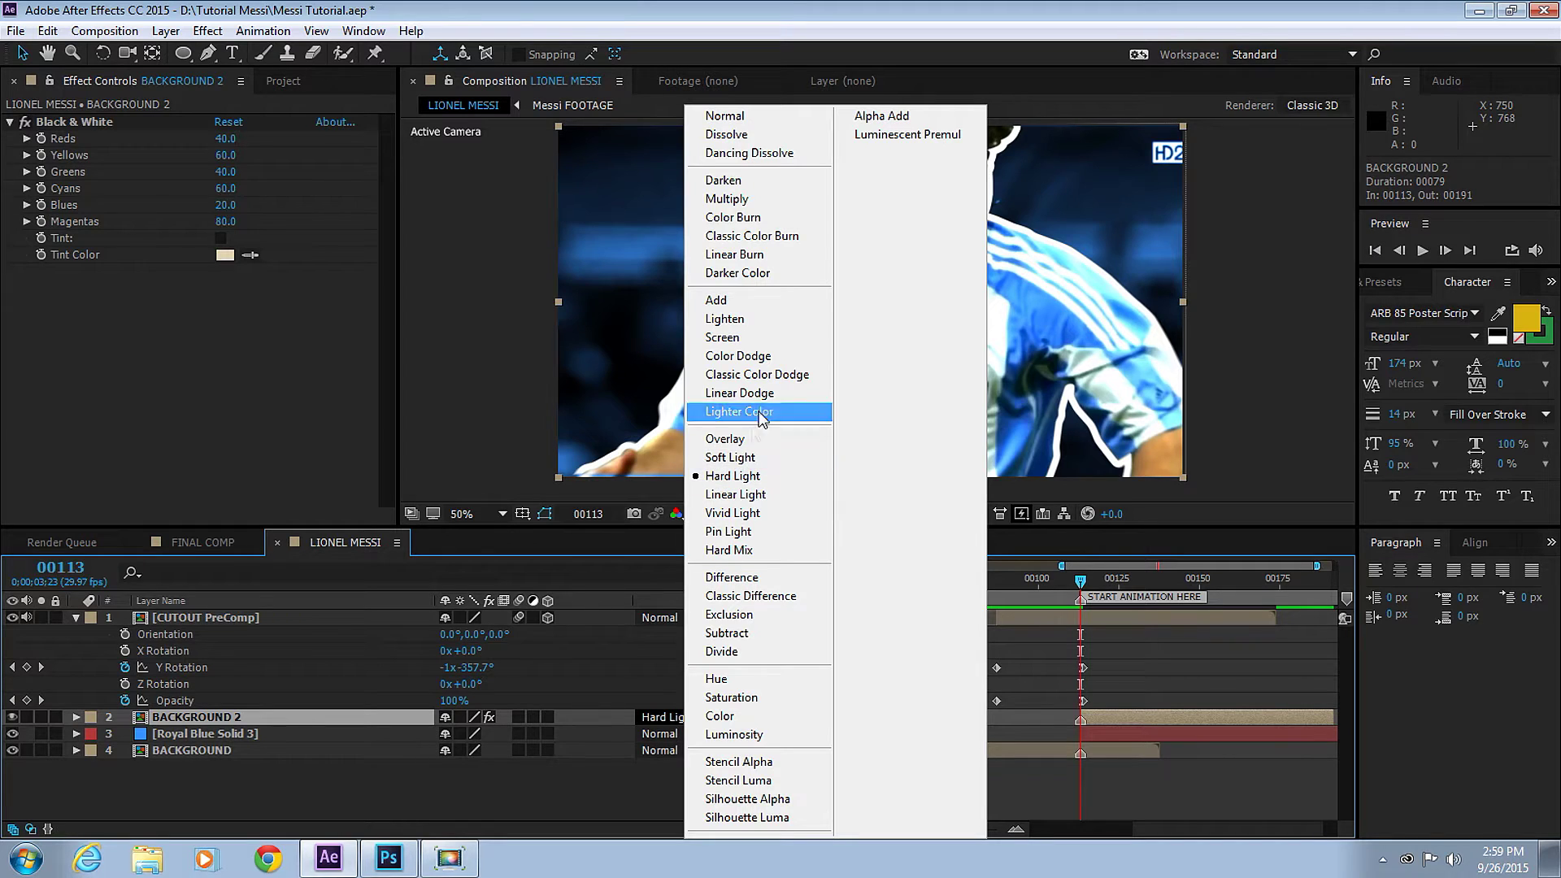
pyautogui.click(742, 440)
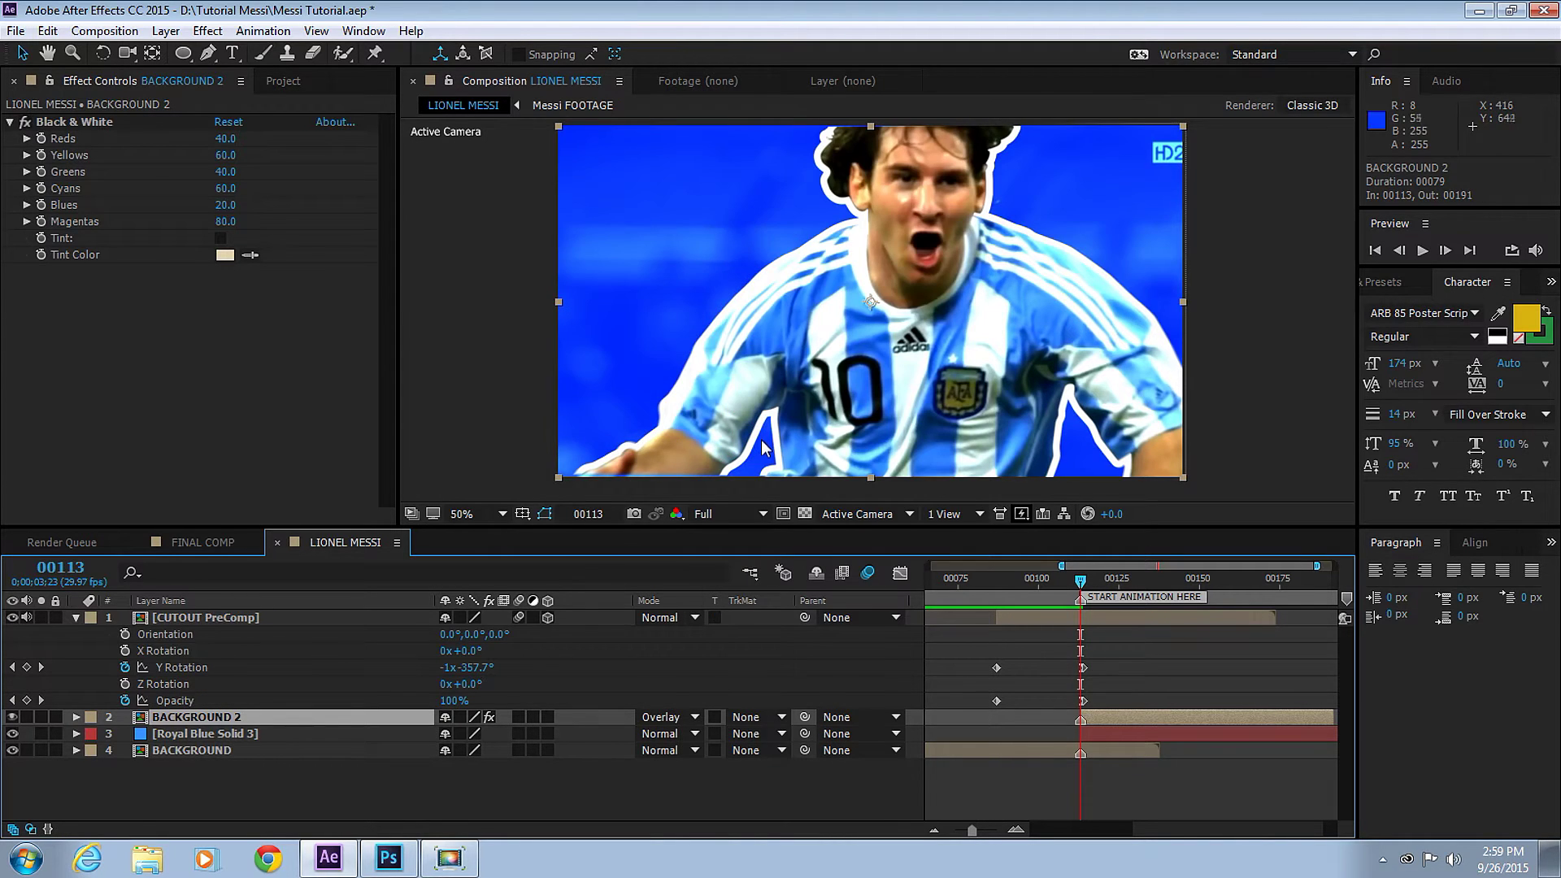
pyautogui.hotkey('shift', '-')
pyautogui.hotkey('shift', '-')
pyautogui.hotkey('shift', '=')
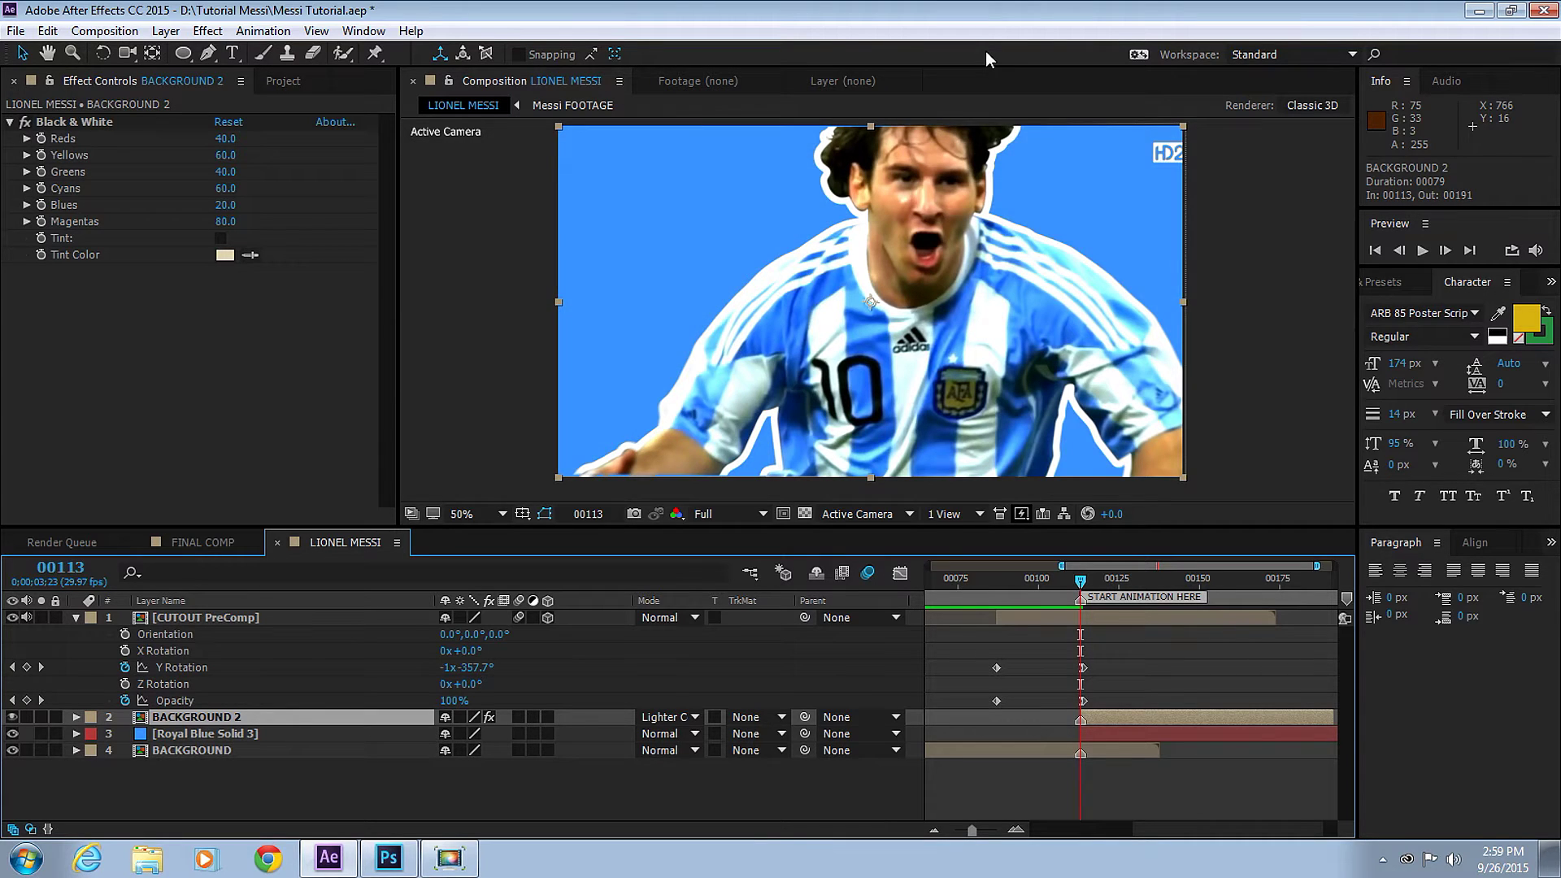
pyautogui.hotkey('shift', '=')
pyautogui.hotkey('shift', '=')
pyautogui.hotkey('shift', '=')
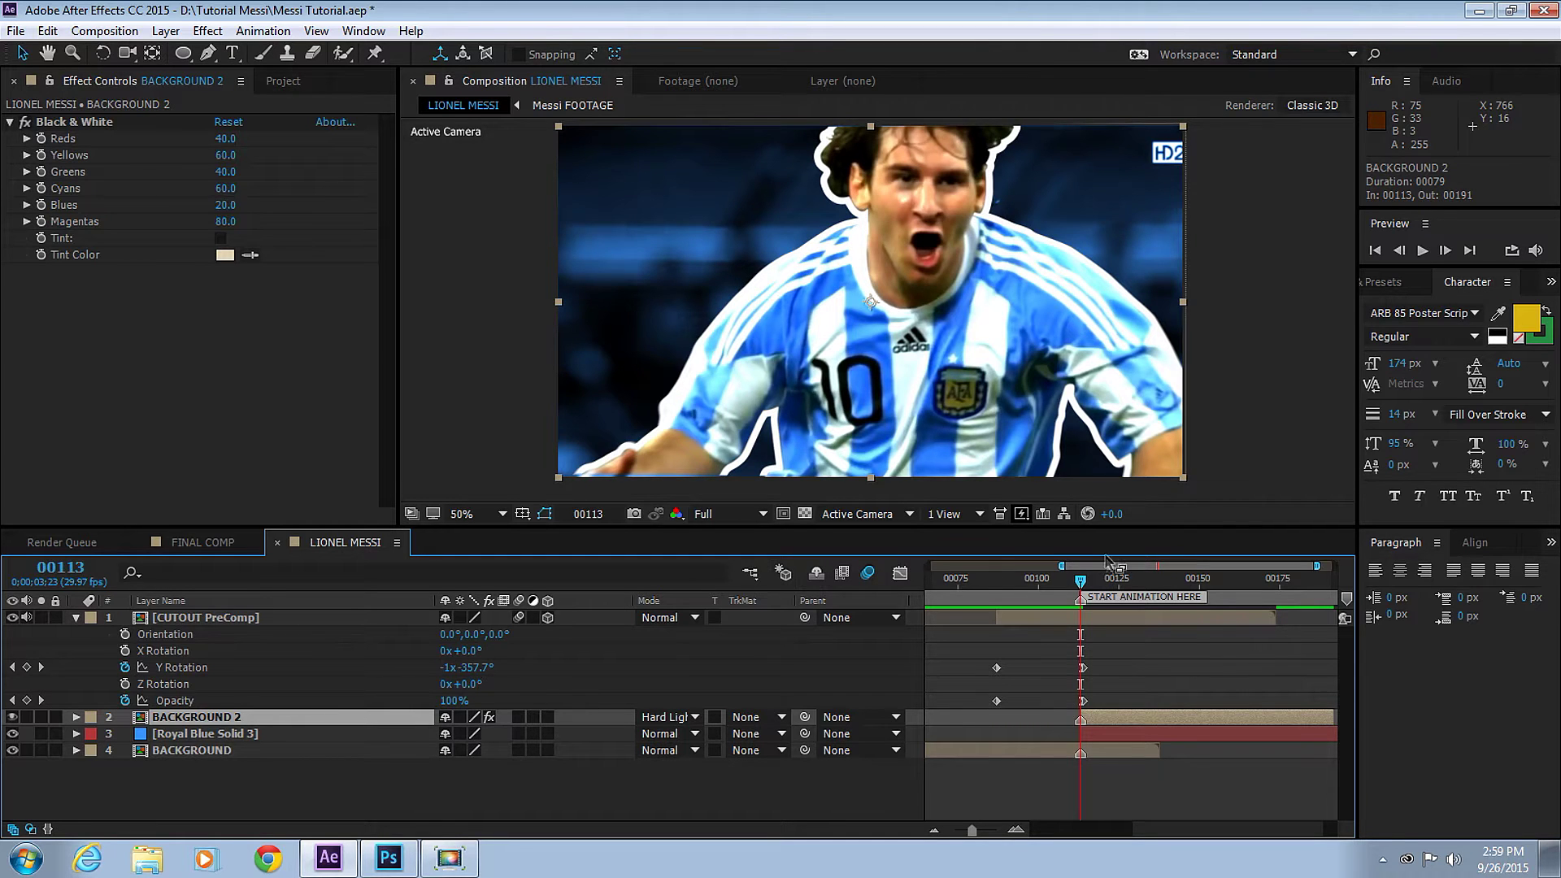
# - Preview the blue-tinted backdrop from frame 00091, return to 00113, and save the project
pyautogui.click(1009, 582)
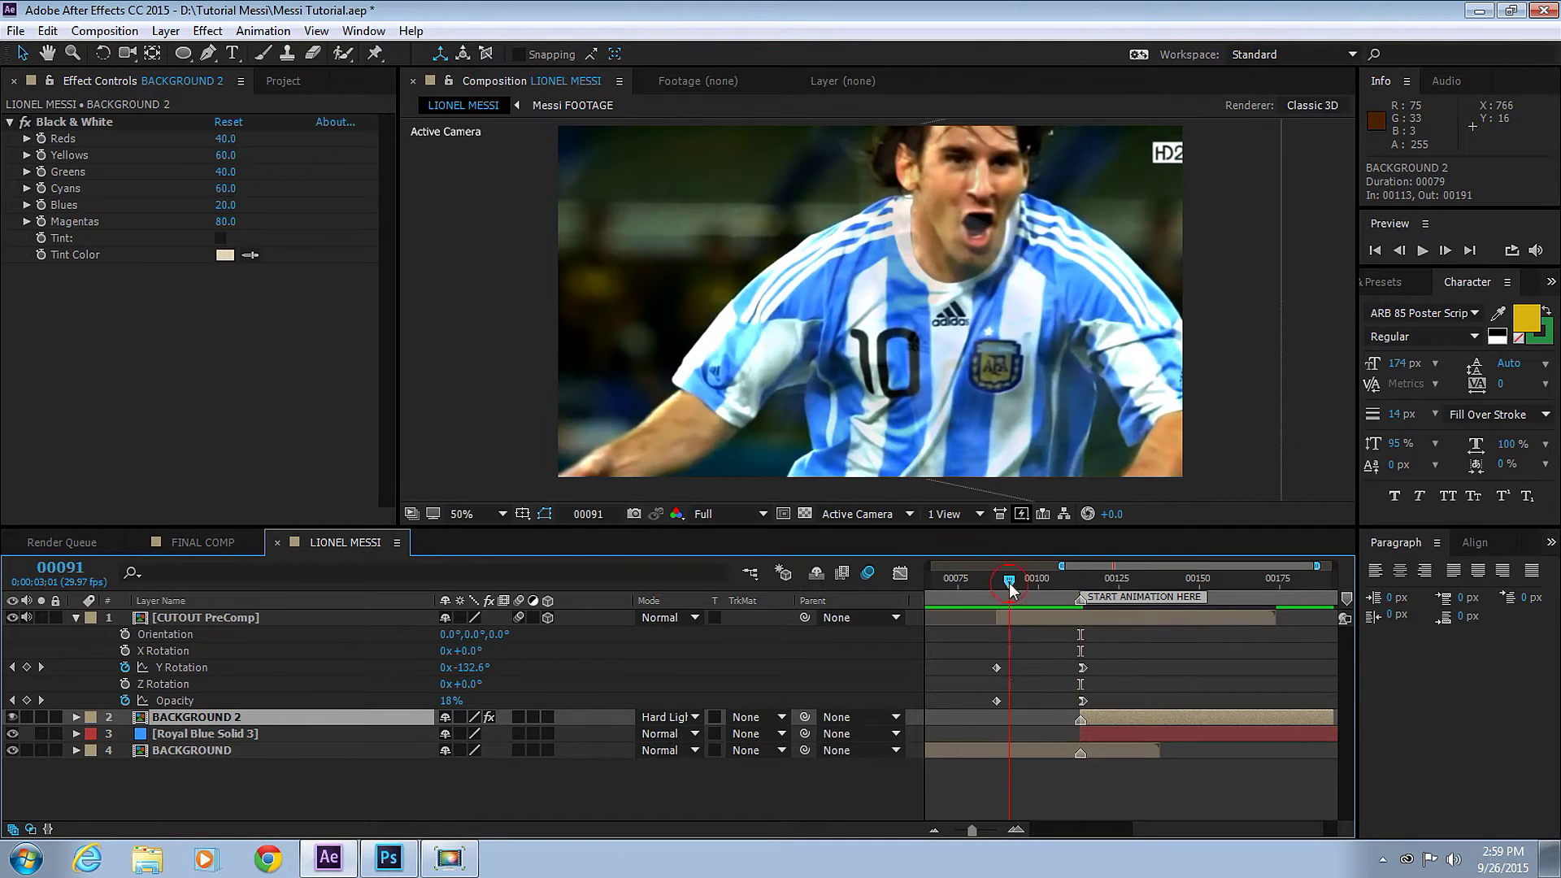
pyautogui.press('space')
pyautogui.press('space')
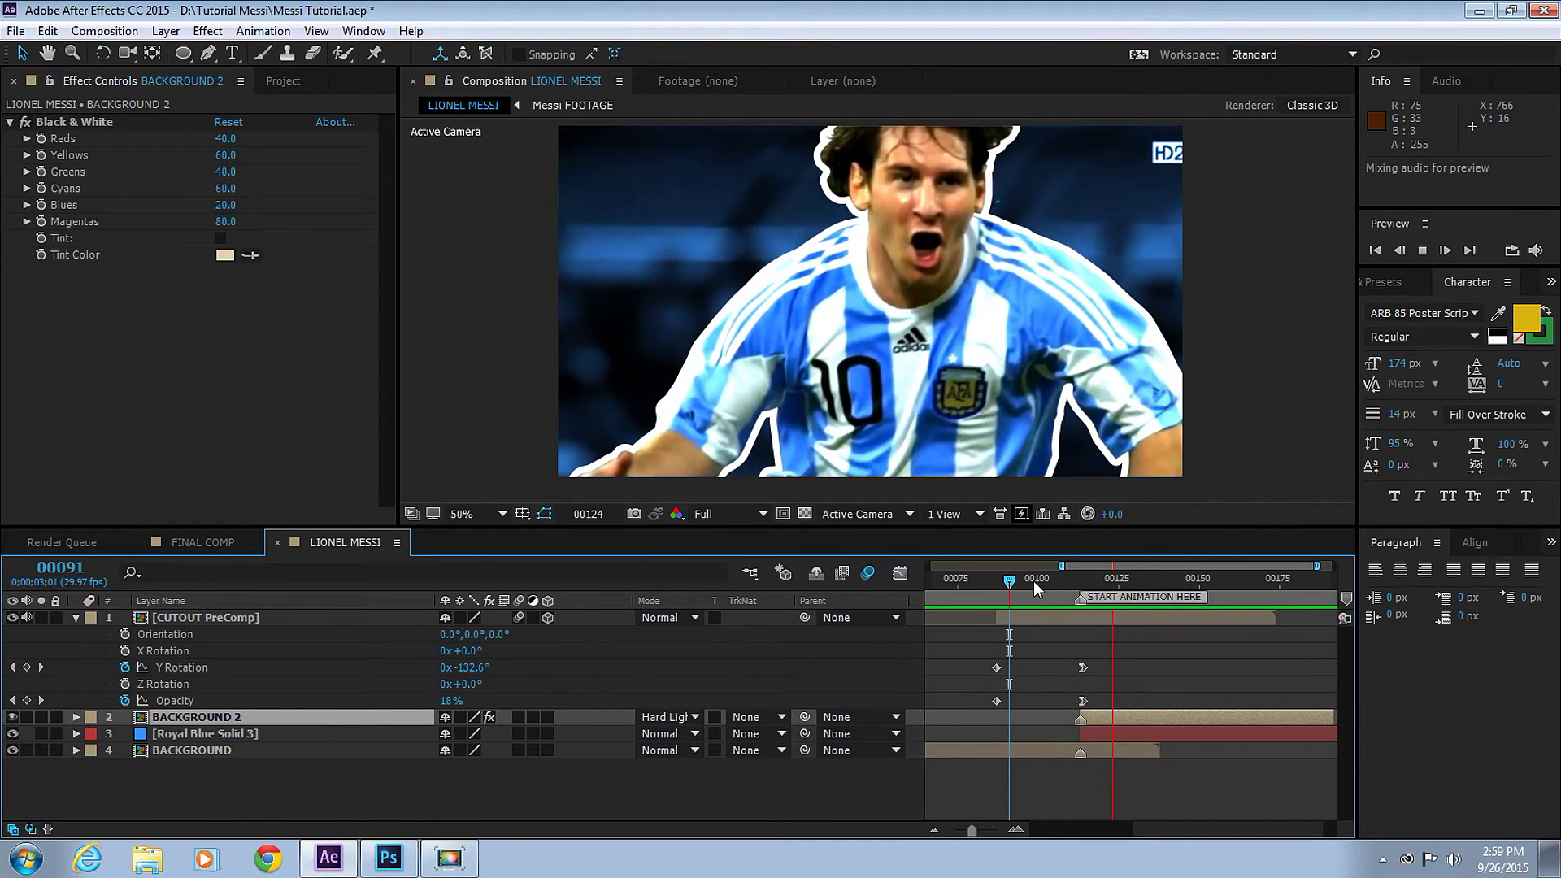
pyautogui.click(1081, 582)
pyautogui.moveTo(1081, 582)
pyautogui.mouseDown()
pyautogui.moveTo(1101, 582)
pyautogui.moveTo(1075, 566)
pyautogui.moveTo(1070, 582)
pyautogui.mouseUp()
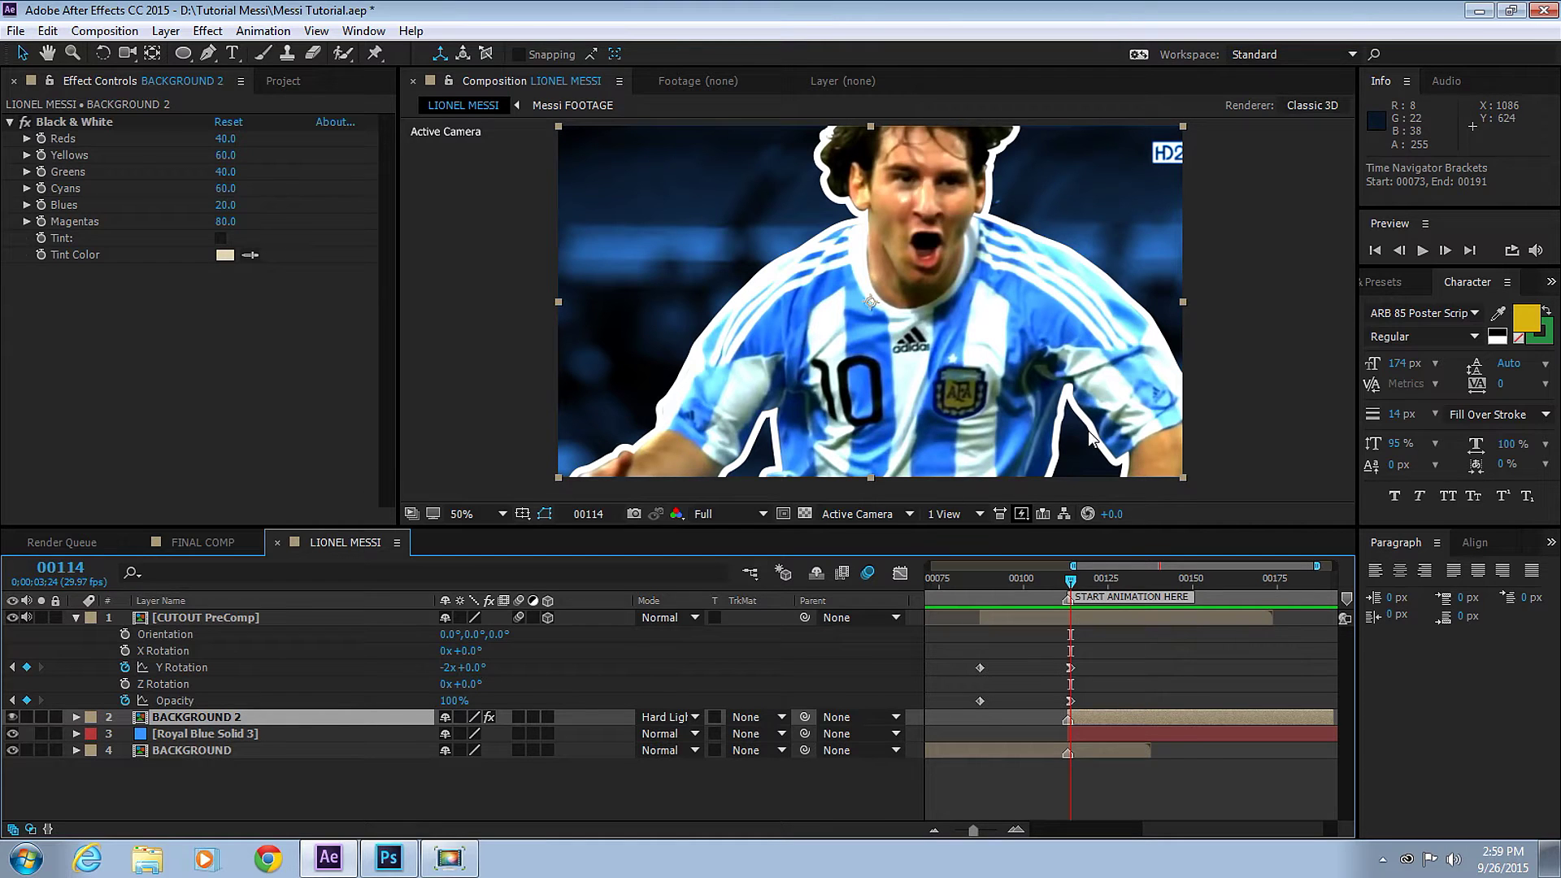
pyautogui.press('pageup')
pyautogui.hotkey('ctrl', 's')
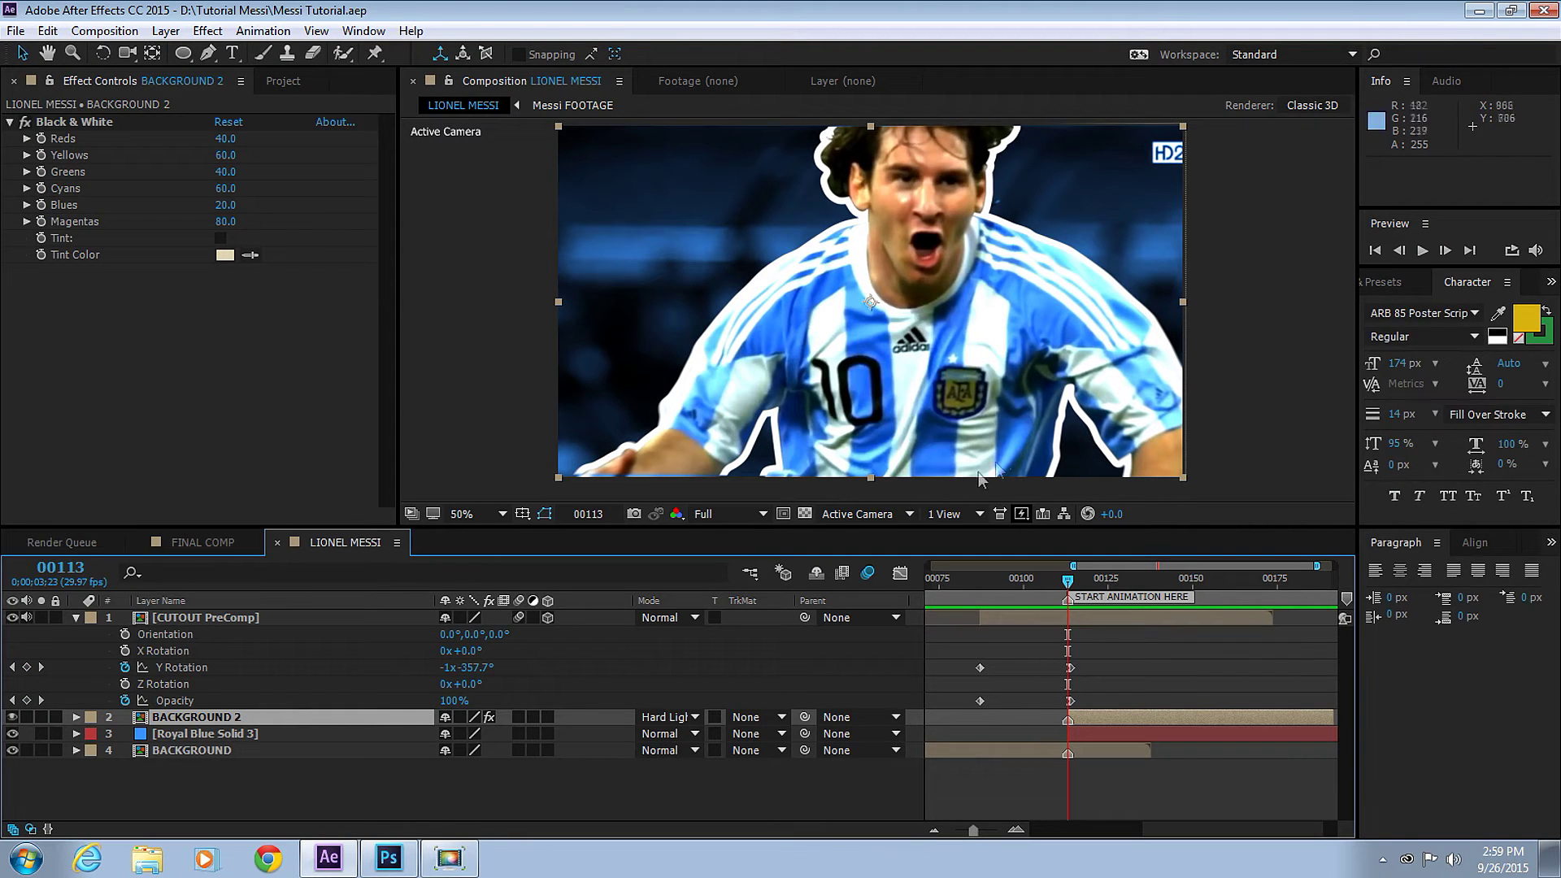
# - Apply CC Grid Wipe to BACKGROUND 2, set its shape to Doors, and adjust Completion
pyautogui.click(207, 31)
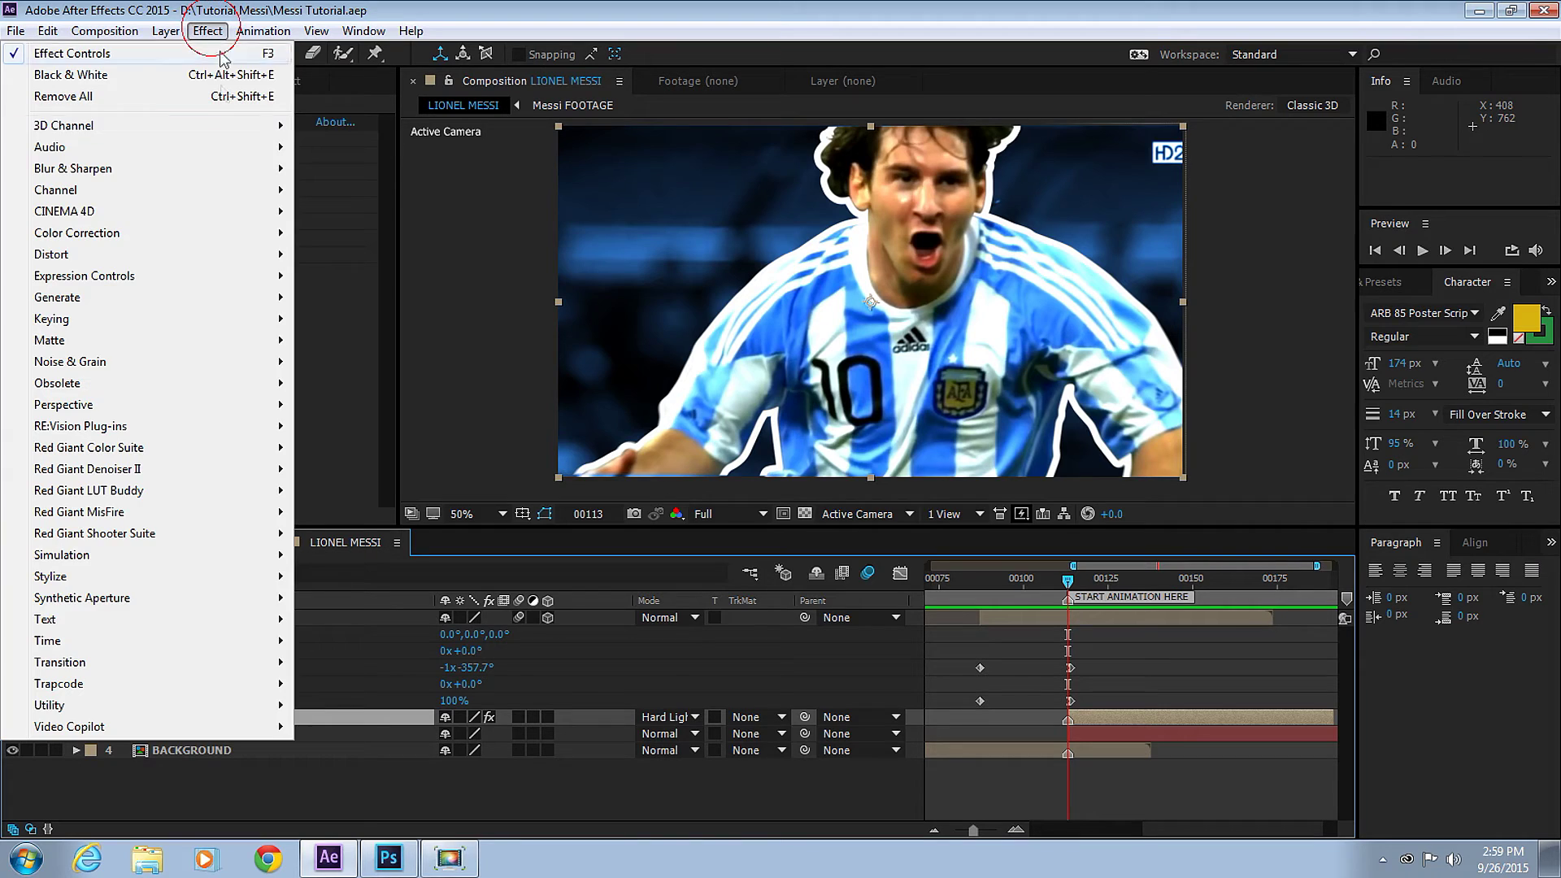
pyautogui.moveTo(224, 663)
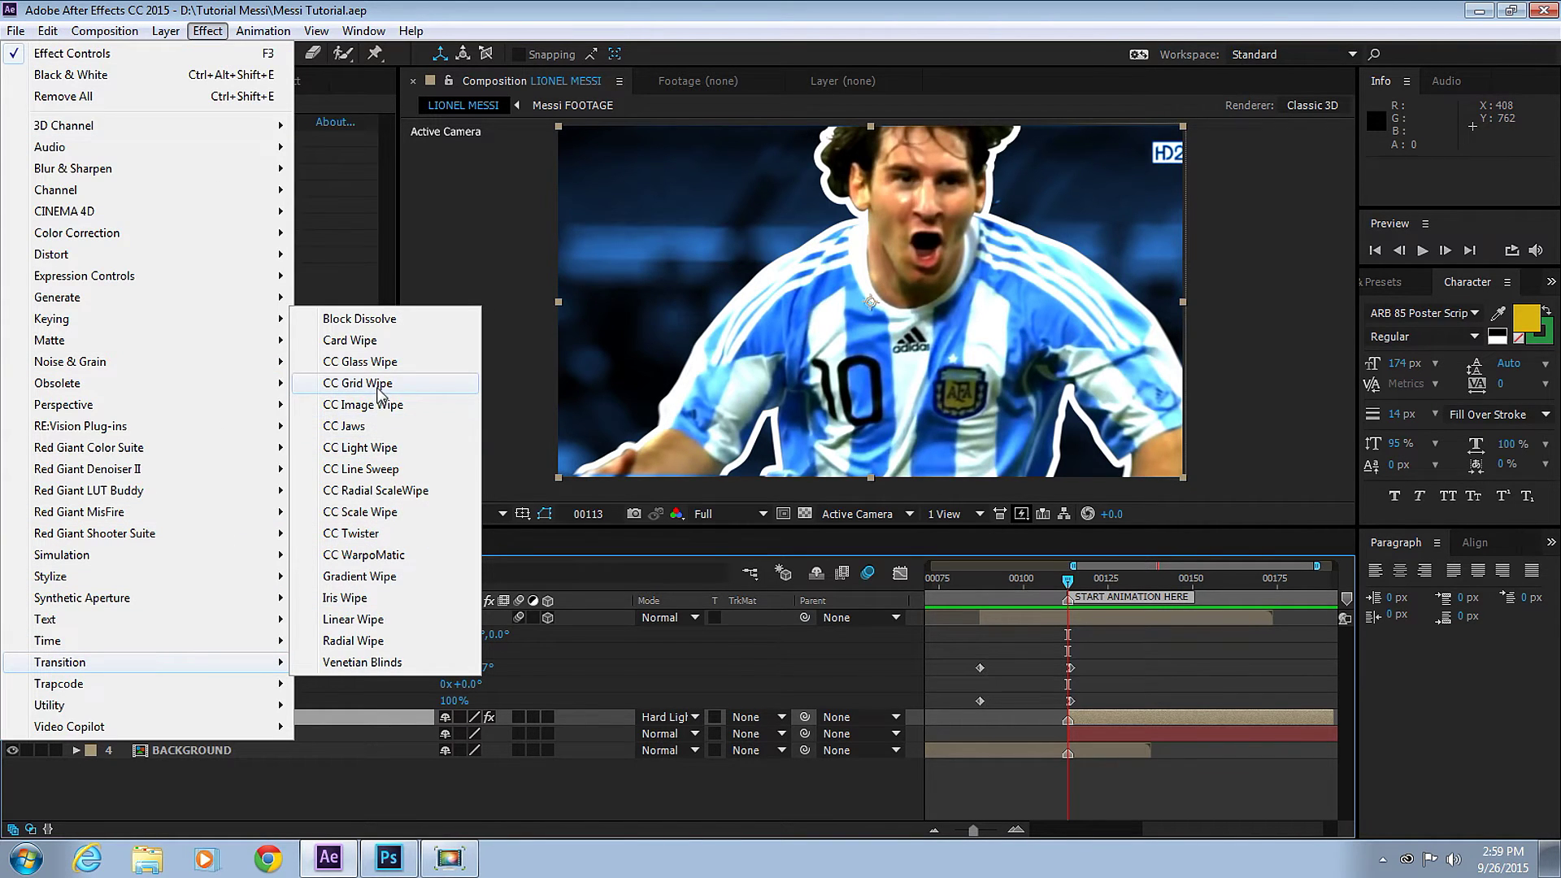
pyautogui.click(358, 383)
pyautogui.moveTo(1059, 582); pyautogui.dragTo(1084, 582)
pyautogui.moveTo(234, 293); pyautogui.dragTo(260, 289)
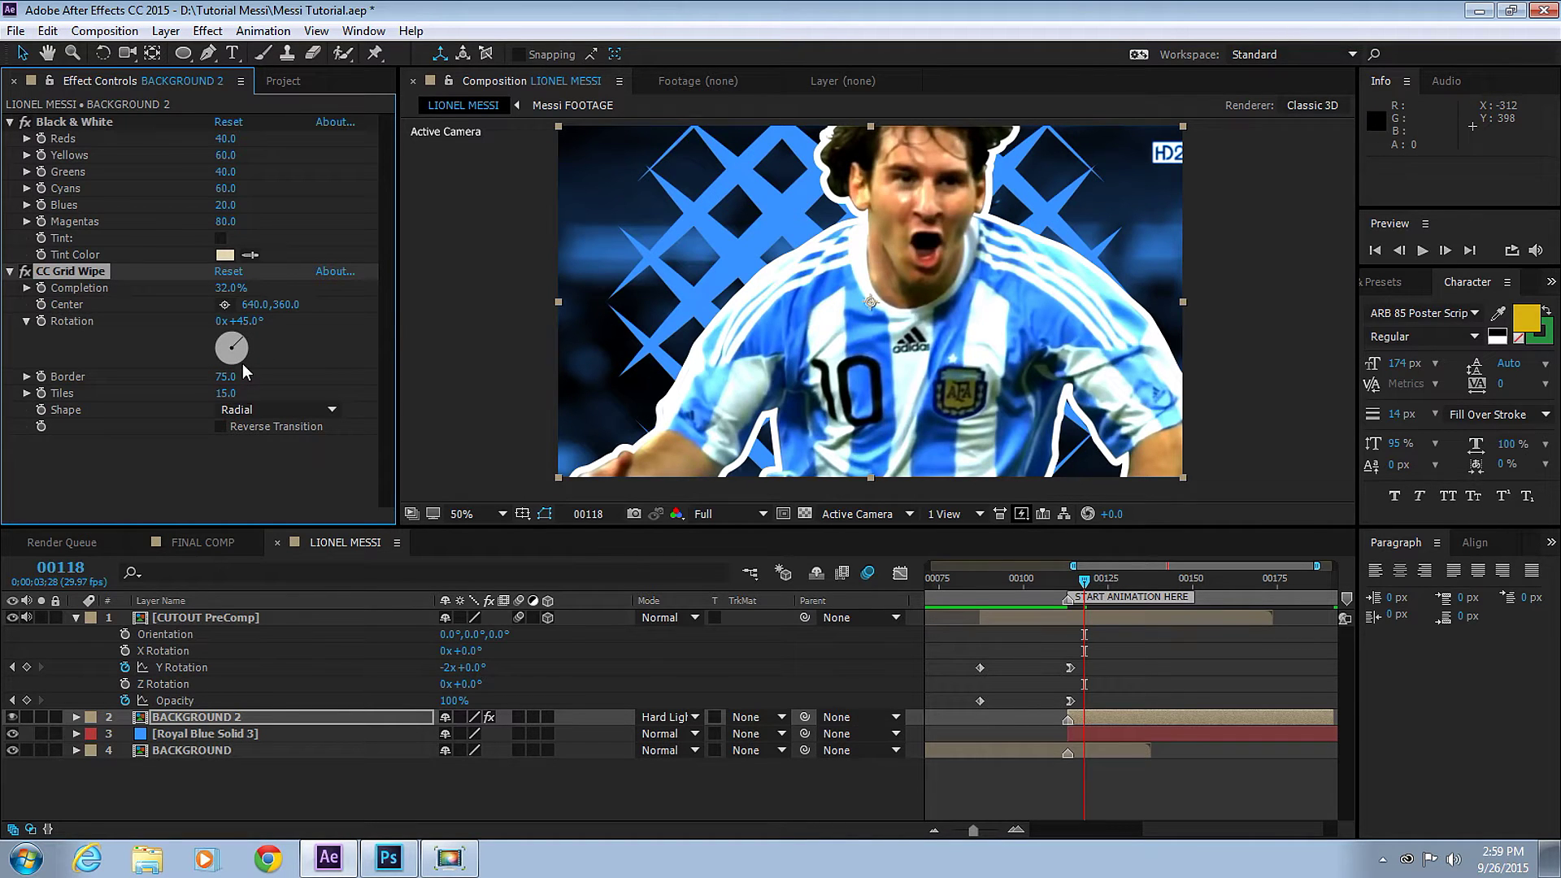
pyautogui.click(262, 409)
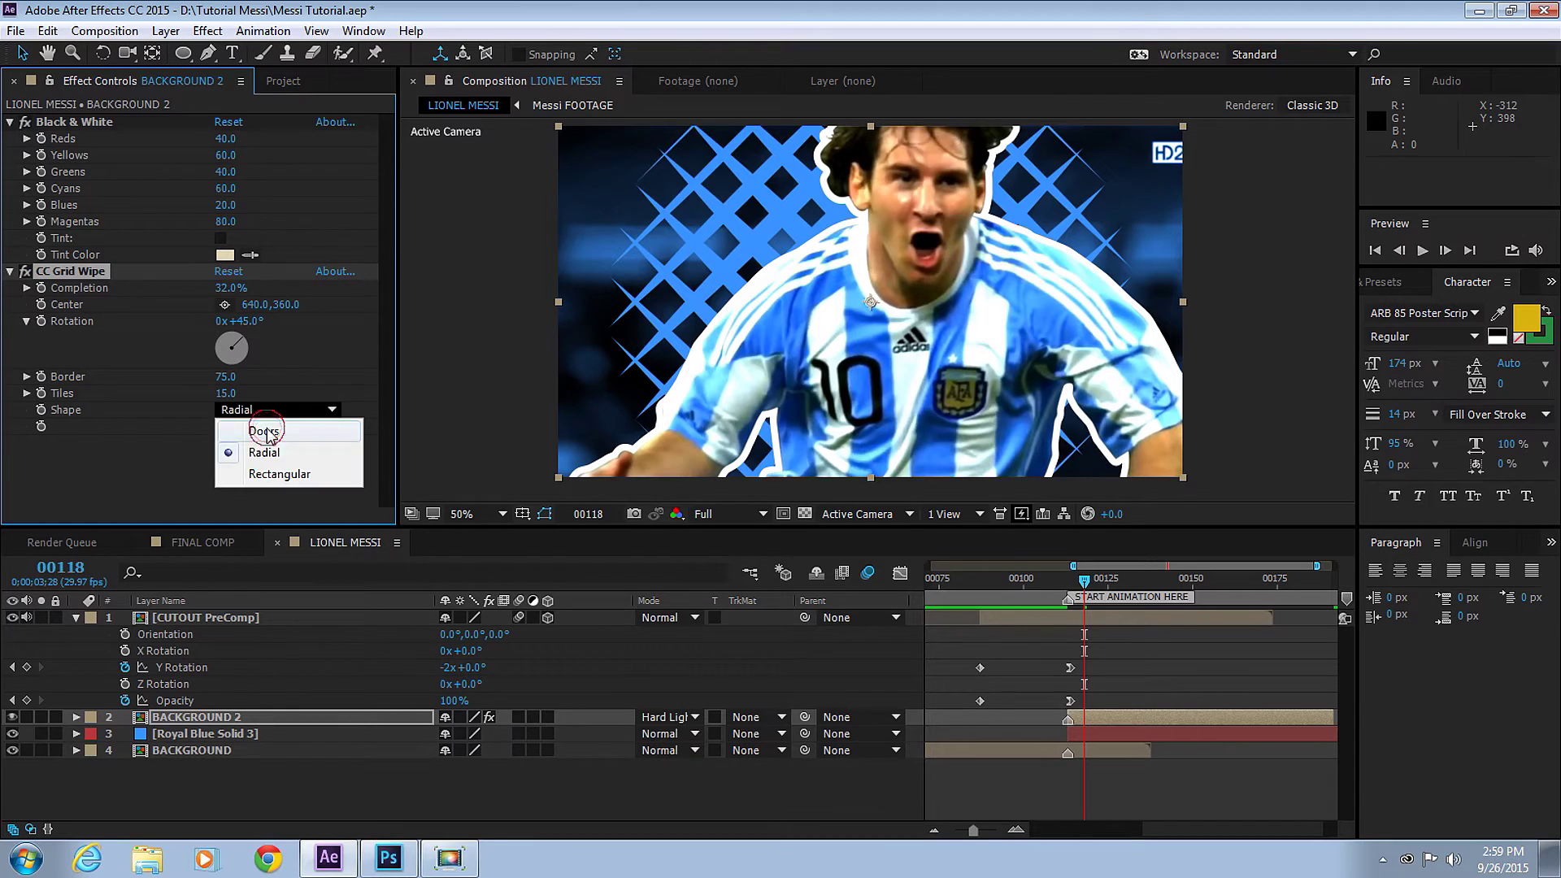
pyautogui.click(264, 432)
pyautogui.click(1082, 581)
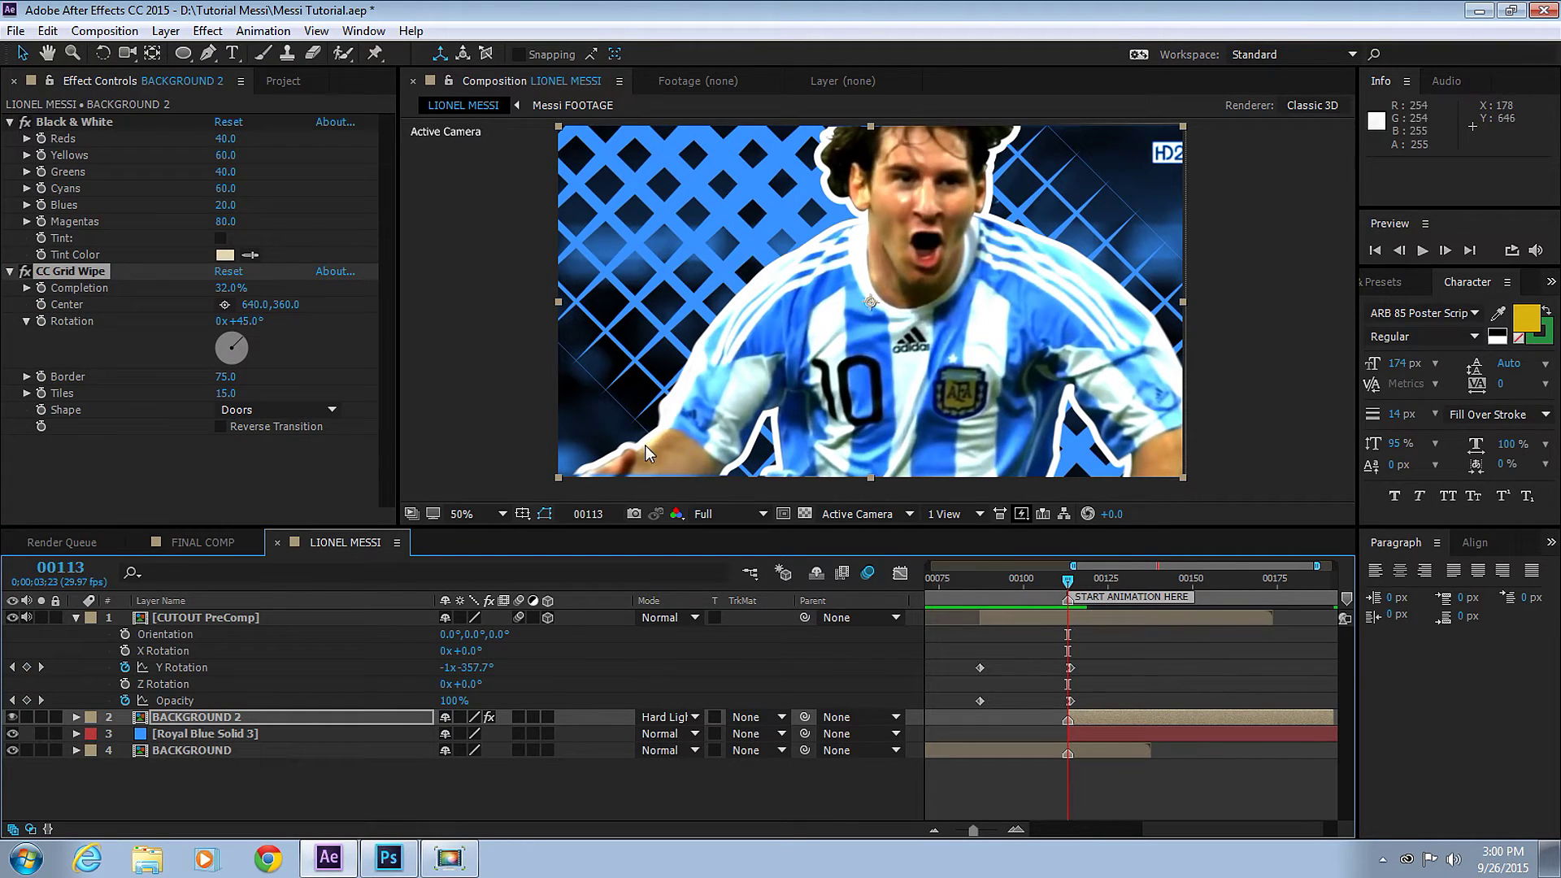
pyautogui.moveTo(232, 289); pyautogui.dragTo(348, 274)
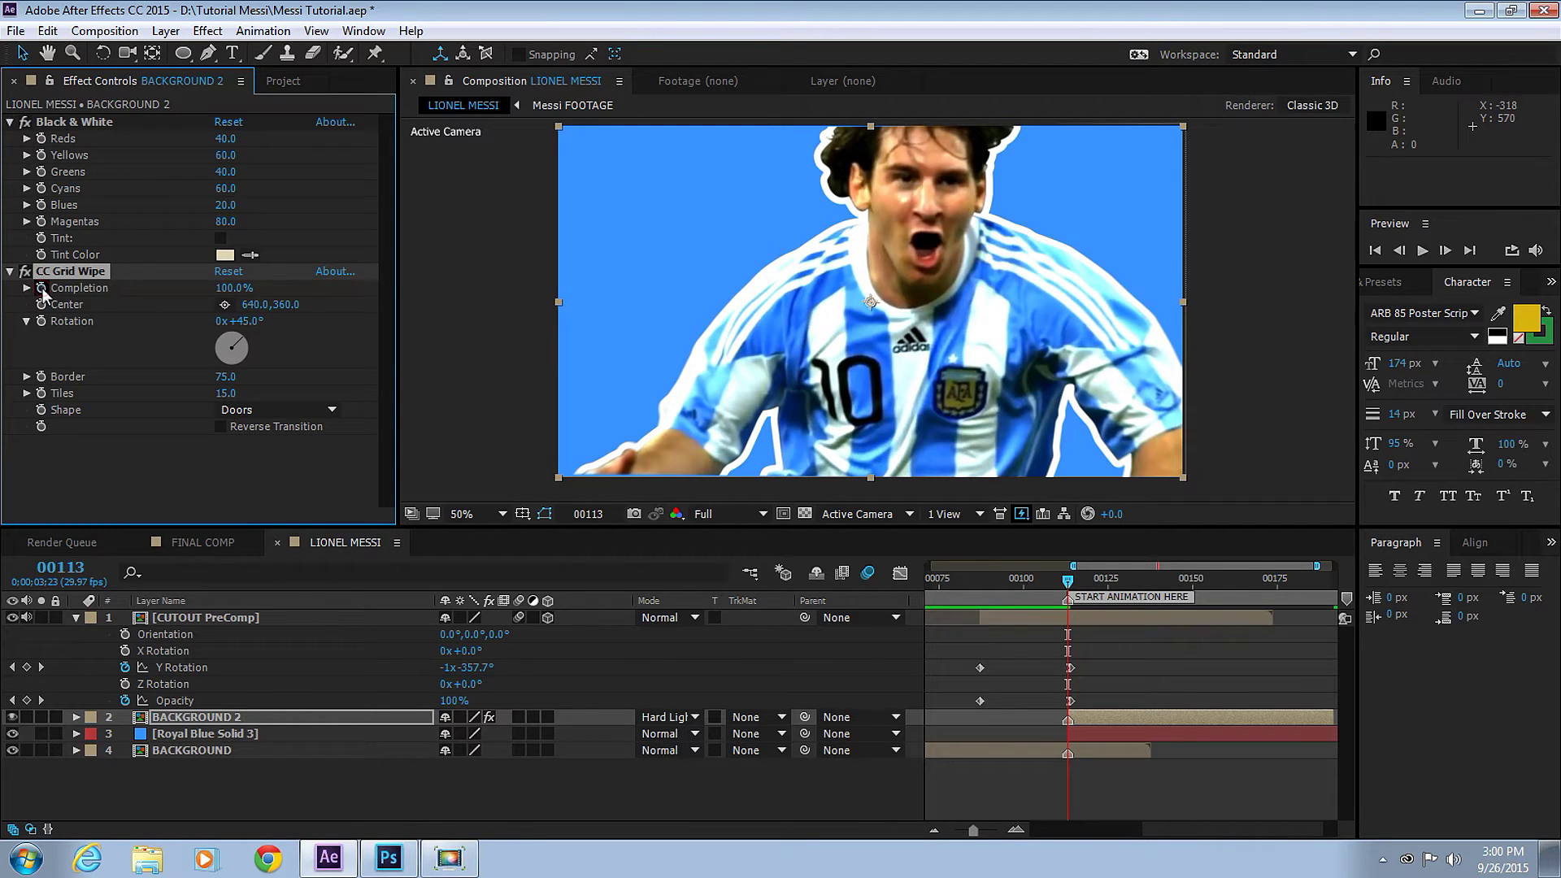
# - Keyframe BACKGROUND 2's CC Grid Wipe Completion to 0% at frame 00132 and preview it
pyautogui.press('u')
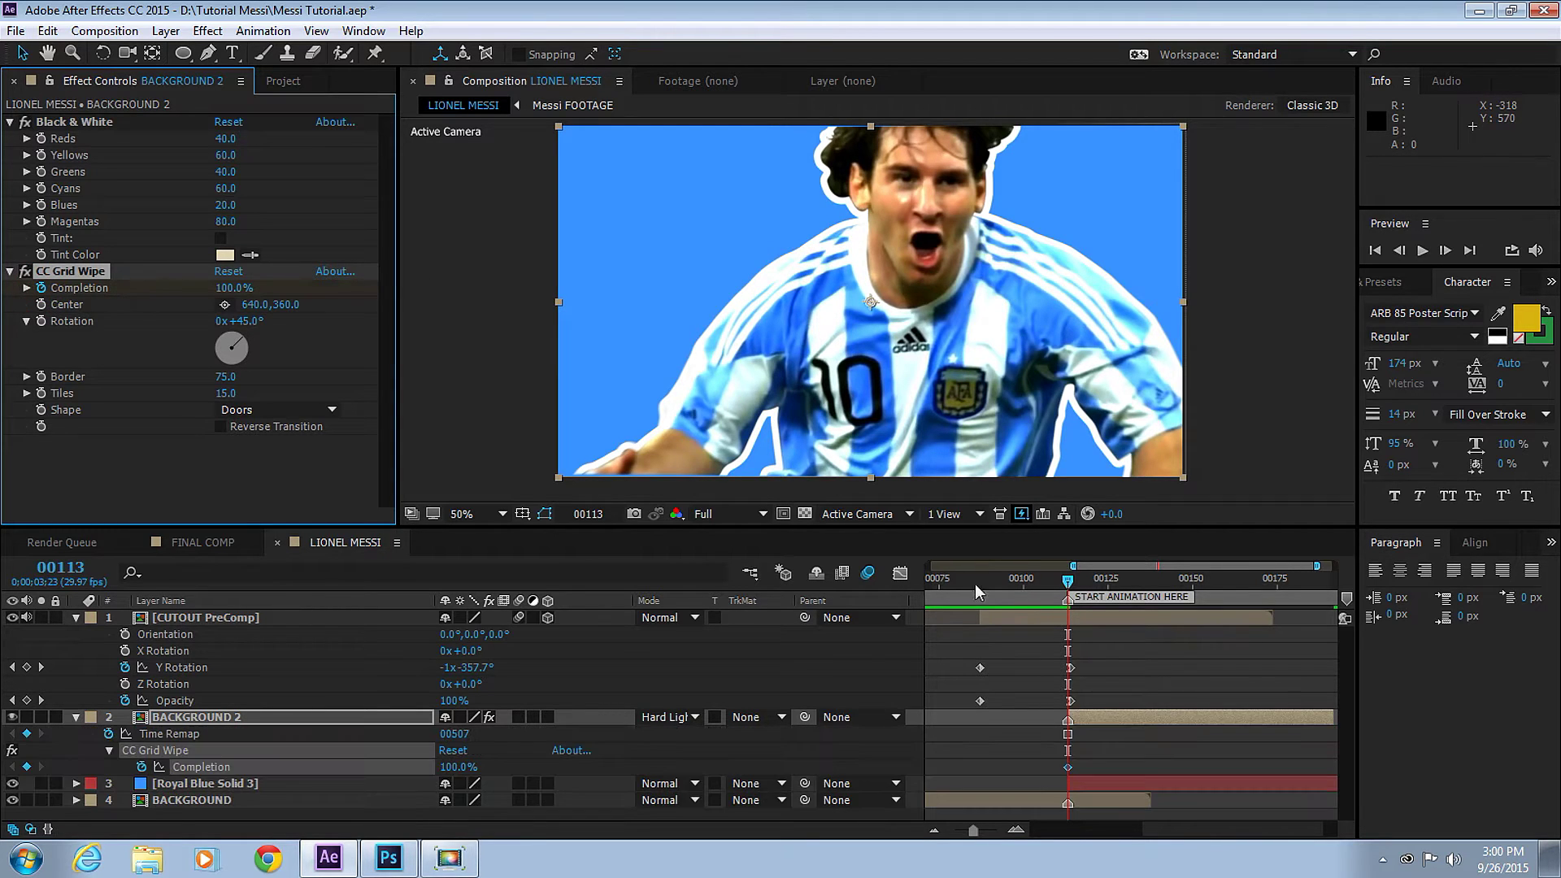
pyautogui.click(1132, 580)
pyautogui.moveTo(238, 294); pyautogui.dragTo(130, 294)
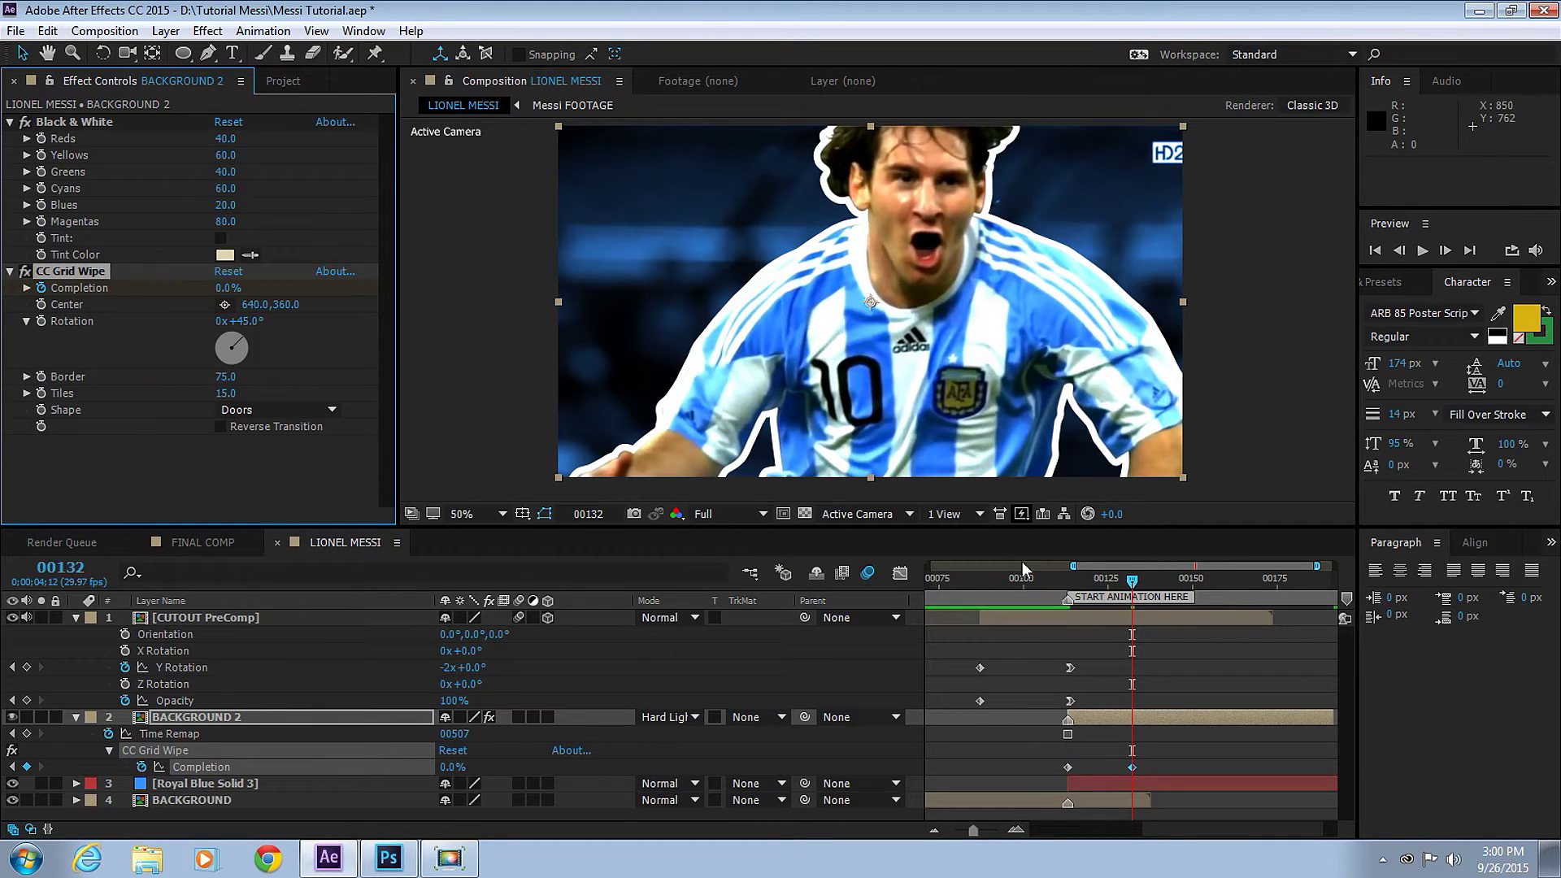
pyautogui.moveTo(1024, 582)
pyautogui.mouseDown()
pyautogui.moveTo(1055, 576)
pyautogui.moveTo(1027, 582)
pyautogui.mouseUp()
pyautogui.press('space')
pyautogui.press('space')
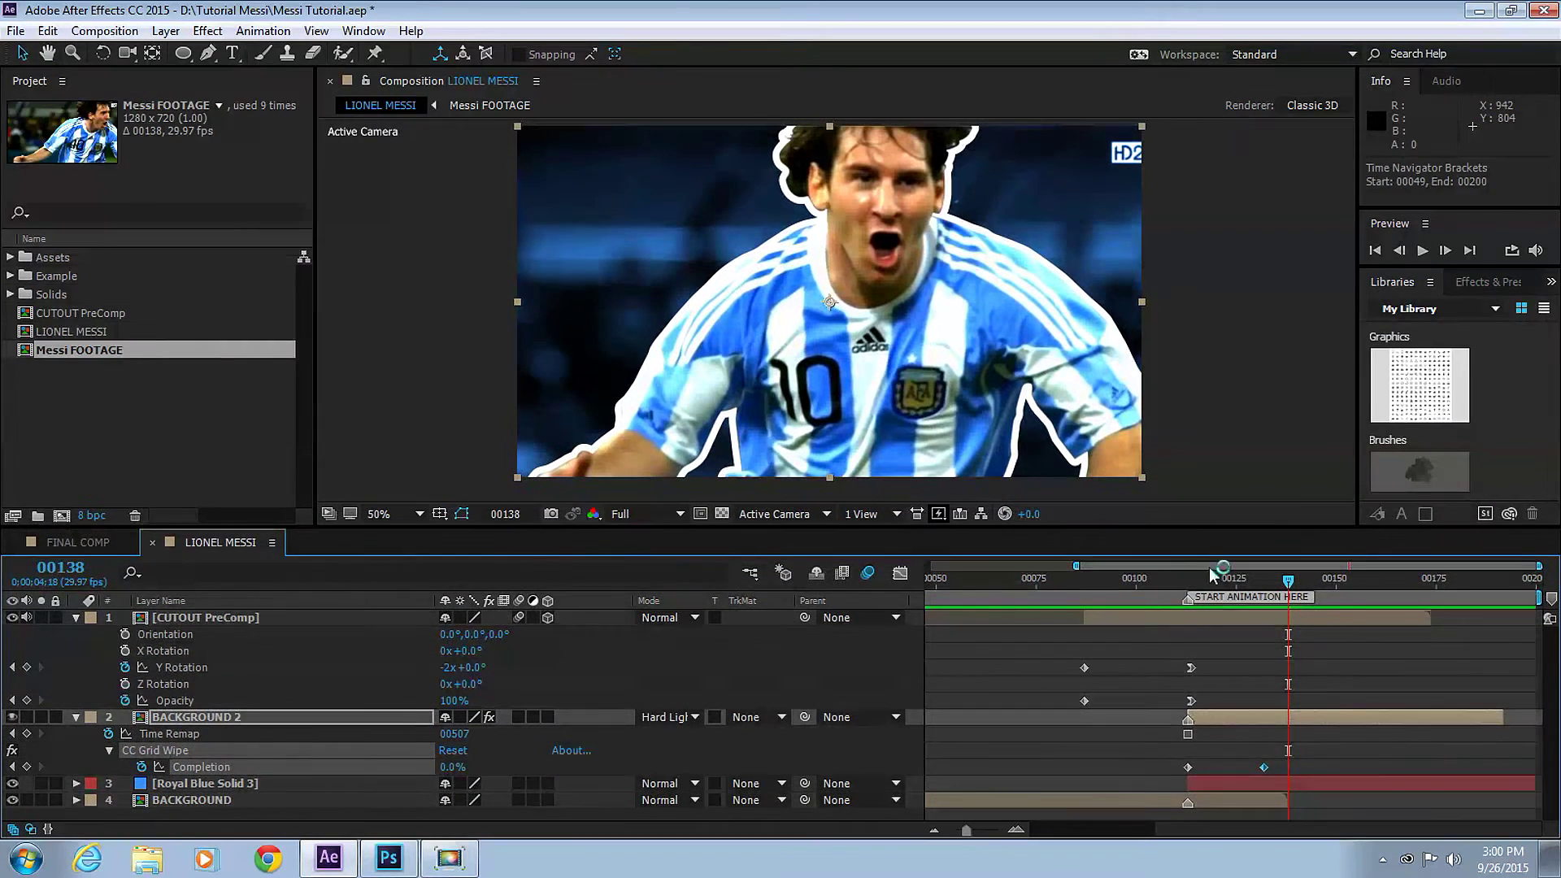
pyautogui.click(1189, 582)
# - Select Royal Blue Solid 3, show its 100% Opacity, and enlarge the timeline
pyautogui.hotkey('ctrl', 'Down')
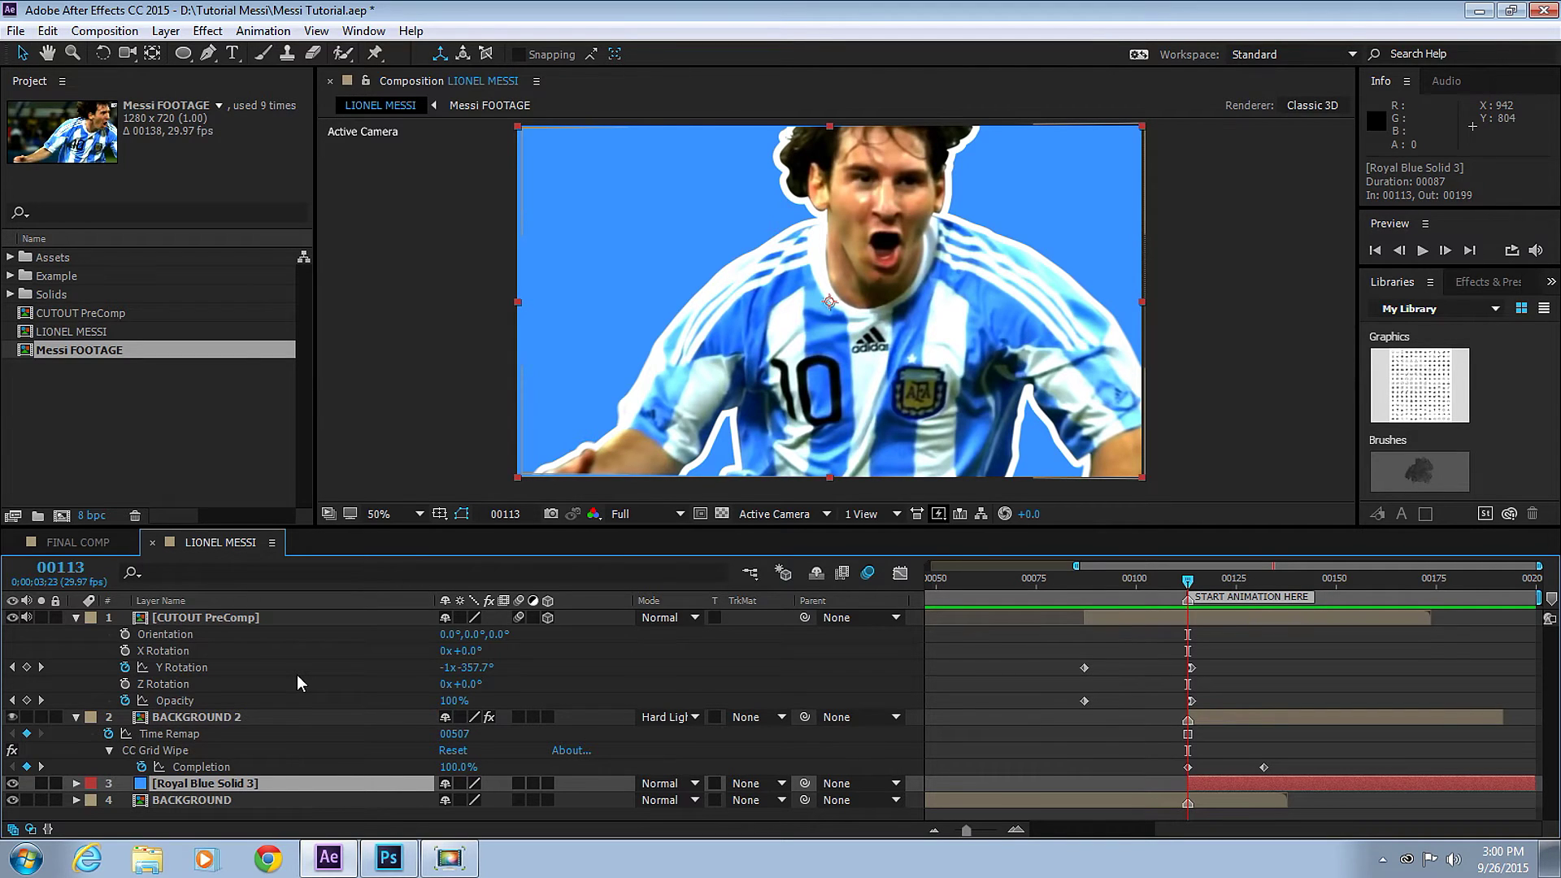
pyautogui.press('t')
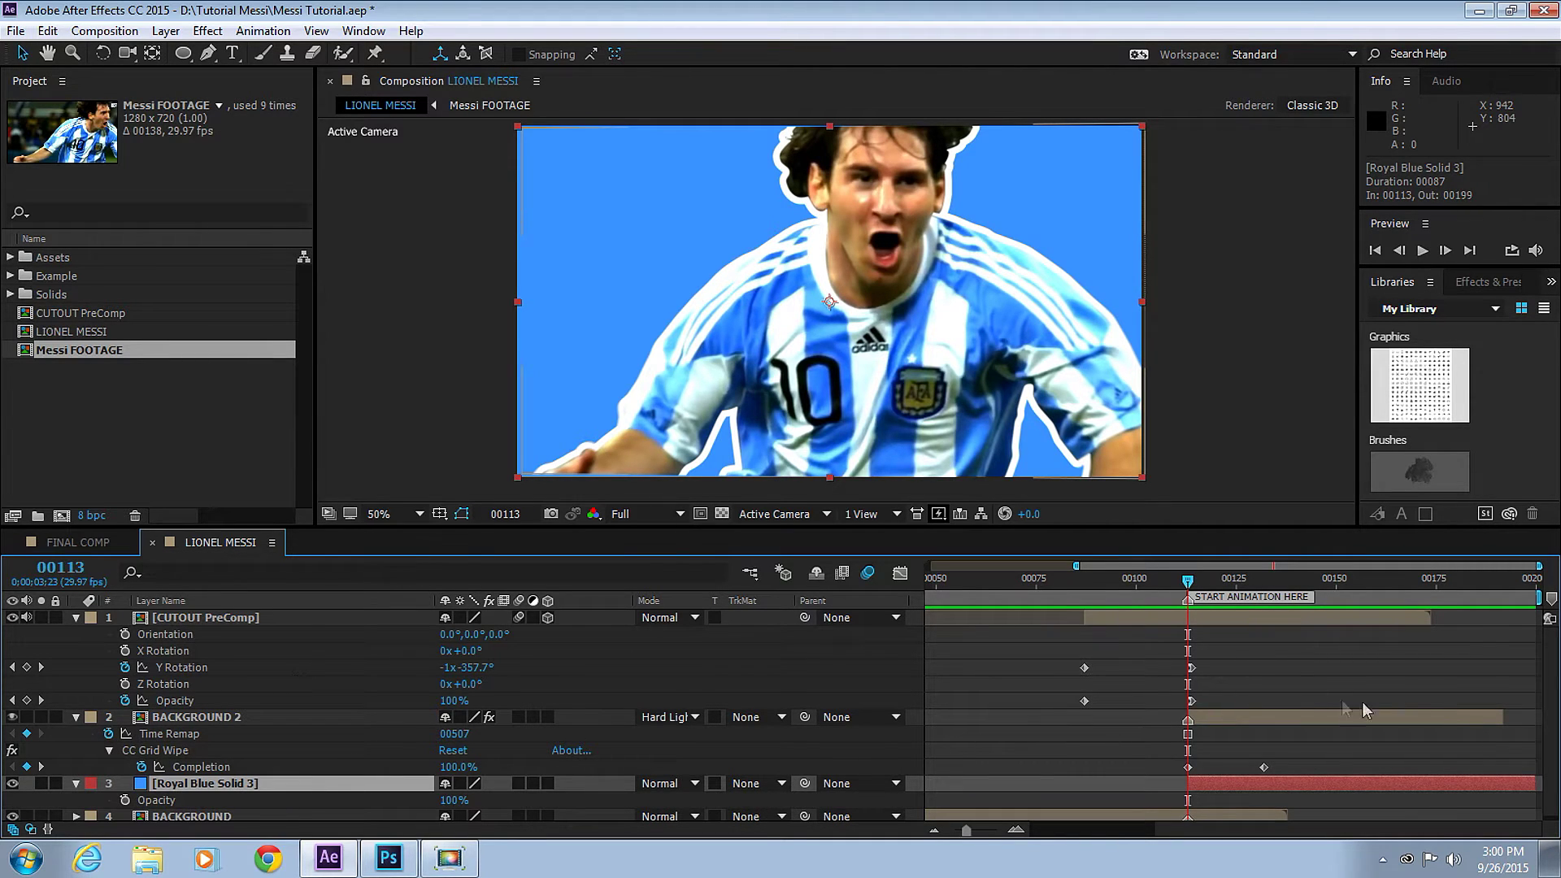
pyautogui.moveTo(1252, 526); pyautogui.dragTo(1252, 490)
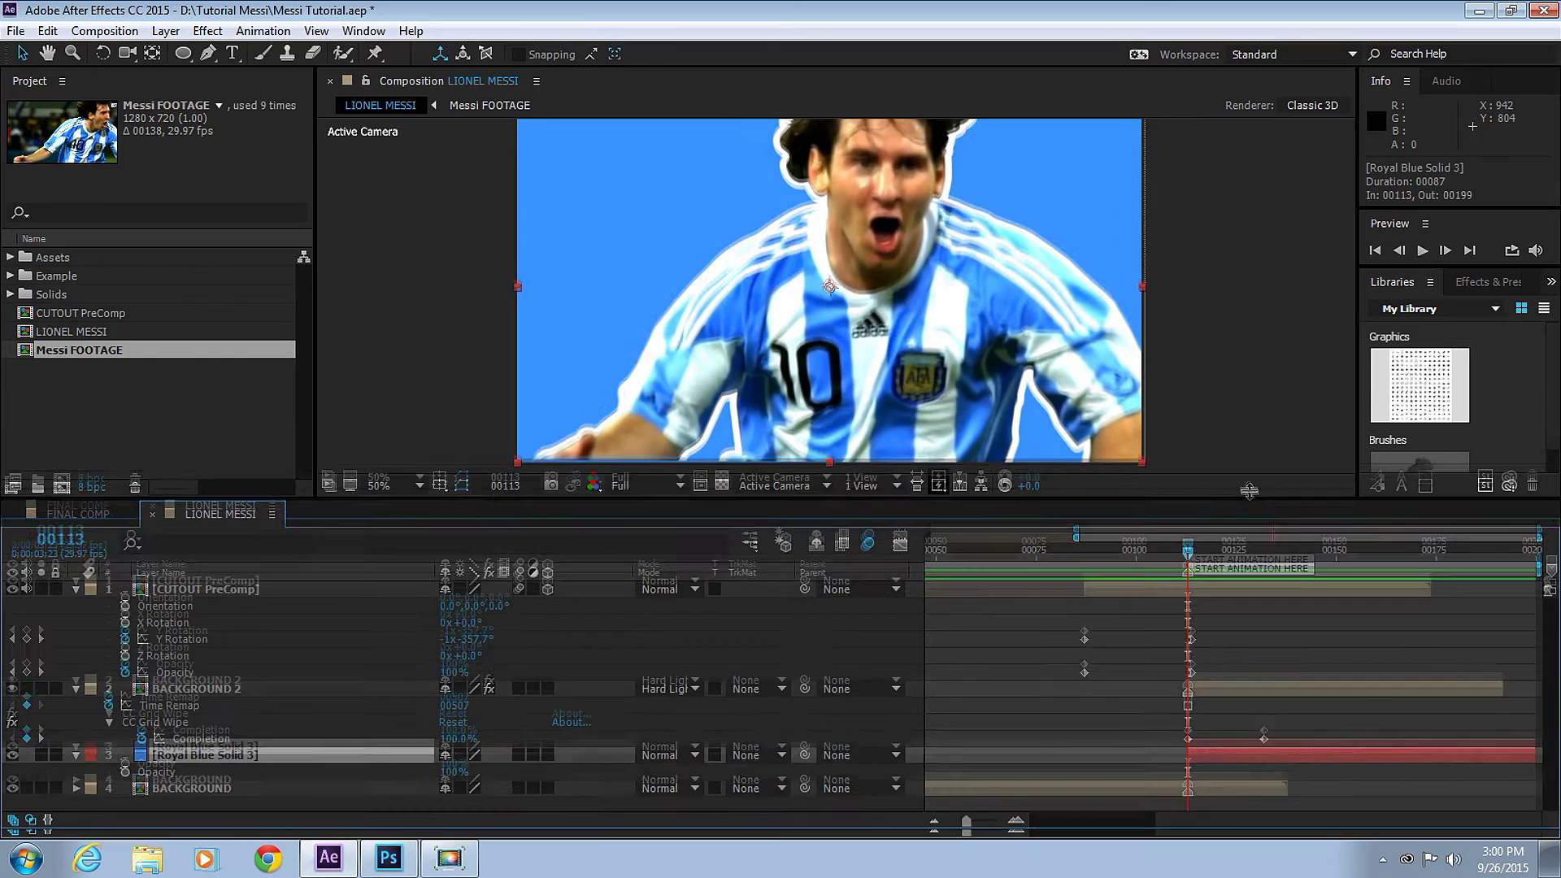
# - Keyframe Royal Blue Solid 3's Opacity at 00113 (0%) and 00132 (100%)
pyautogui.click(125, 762)
pyautogui.click(1268, 542)
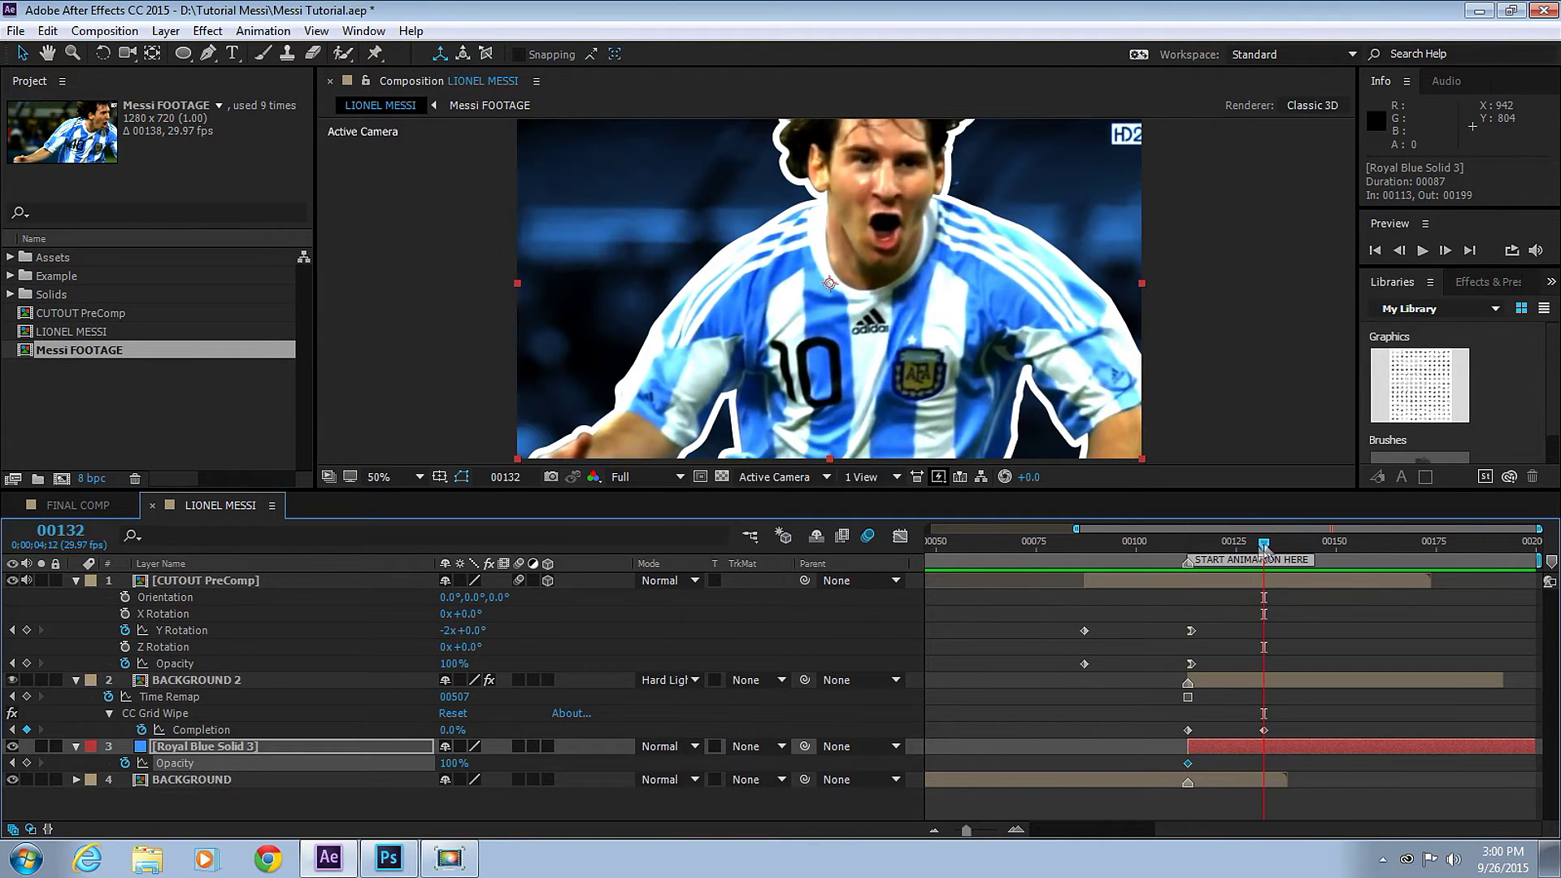
pyautogui.click(27, 763)
pyautogui.click(1193, 543)
pyautogui.press('pageup')
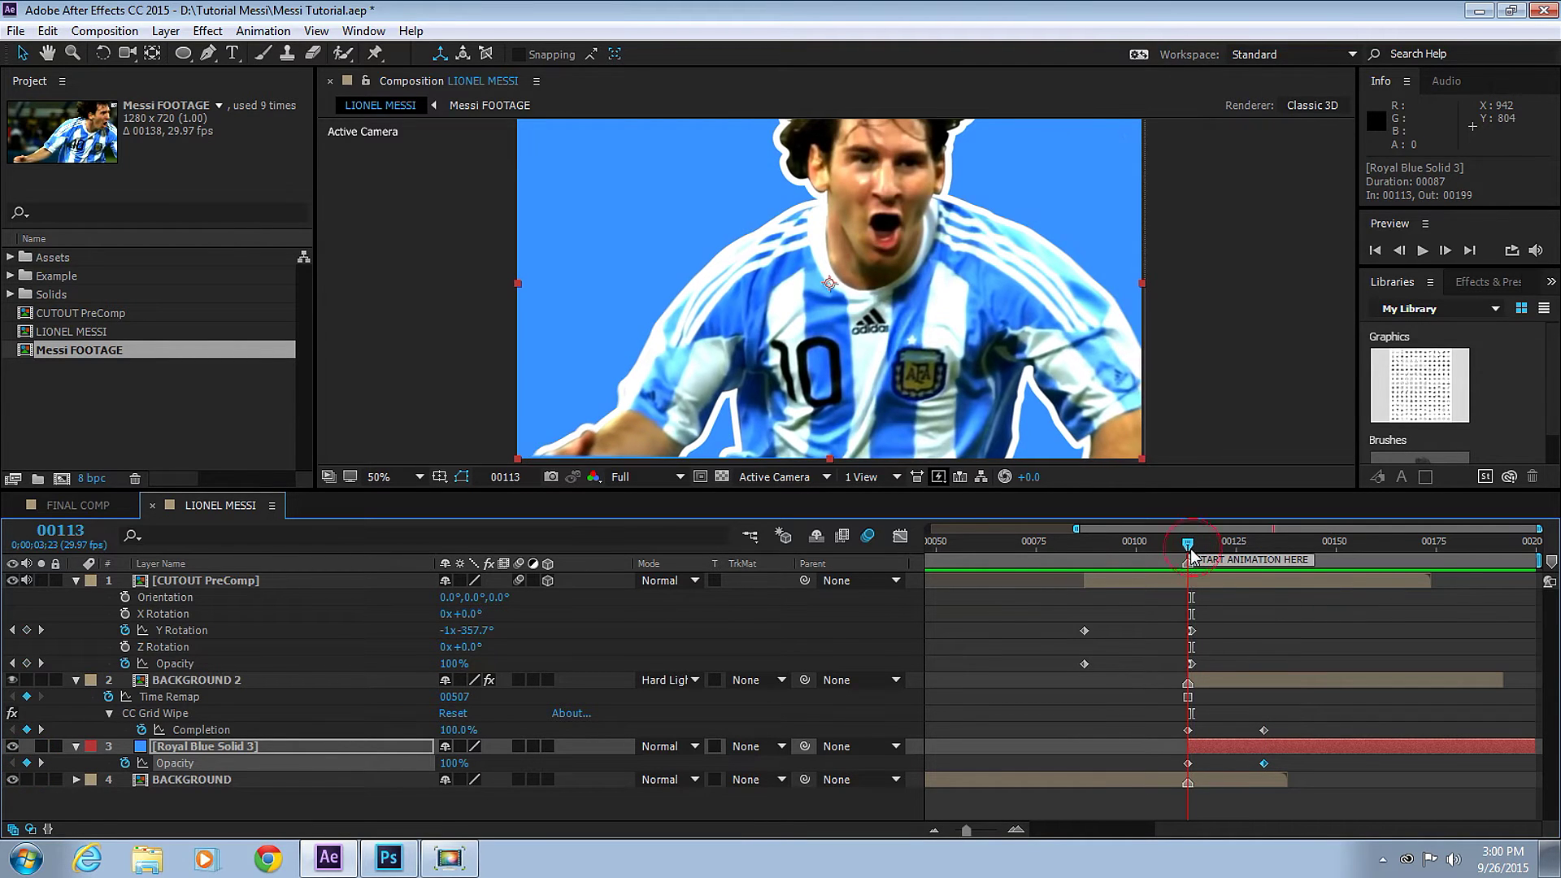
pyautogui.click(1189, 764)
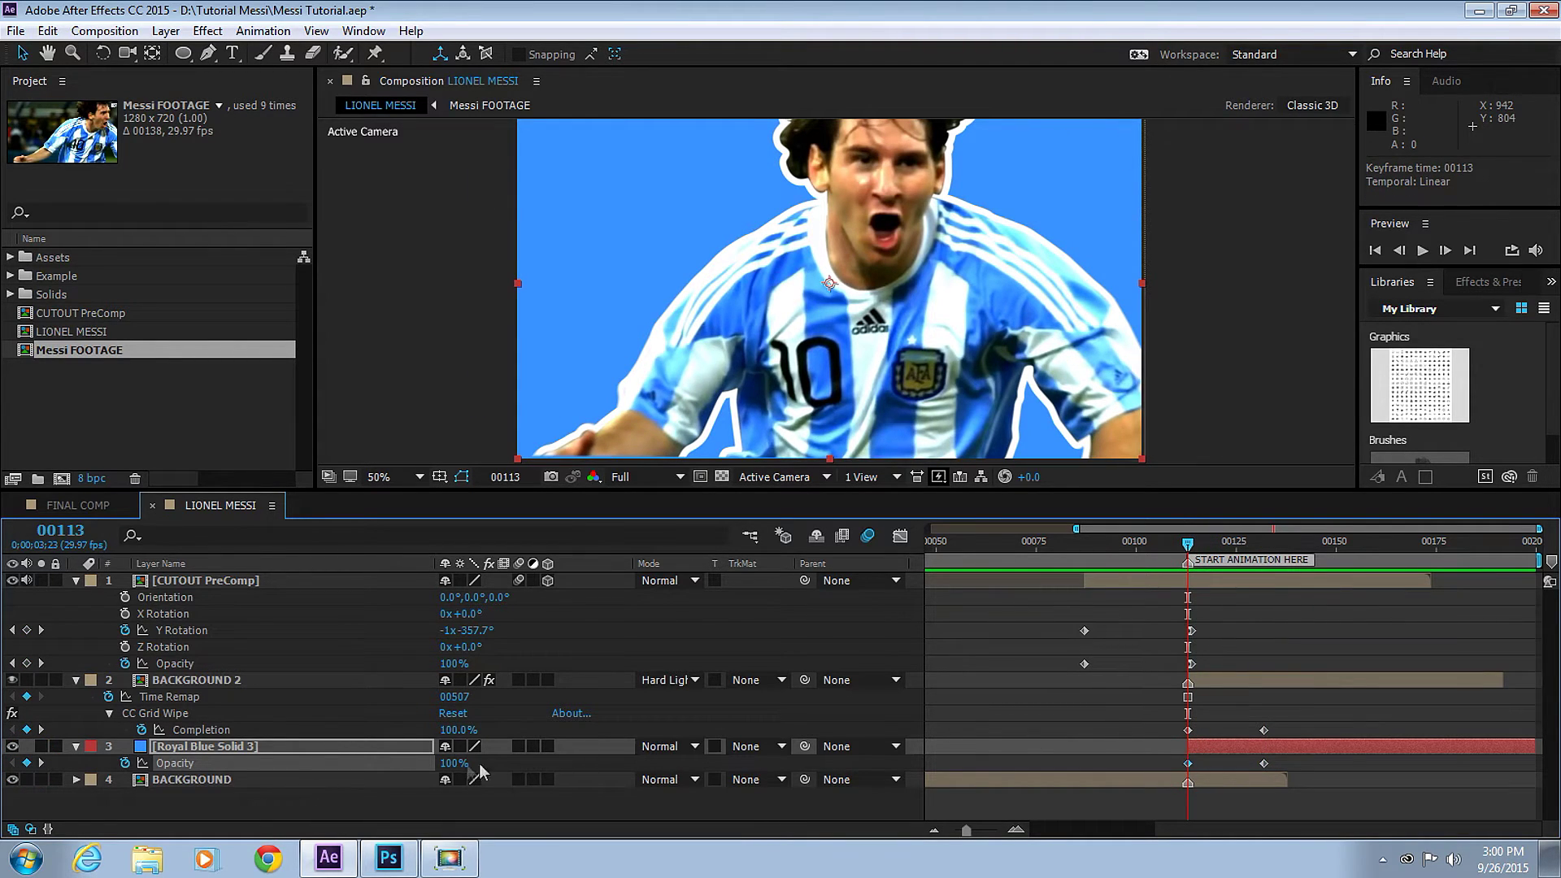
# - Preview the blue backdrop transition from around frame 00090 with a larger viewer
pyautogui.click(1086, 537)
pyautogui.press('space')
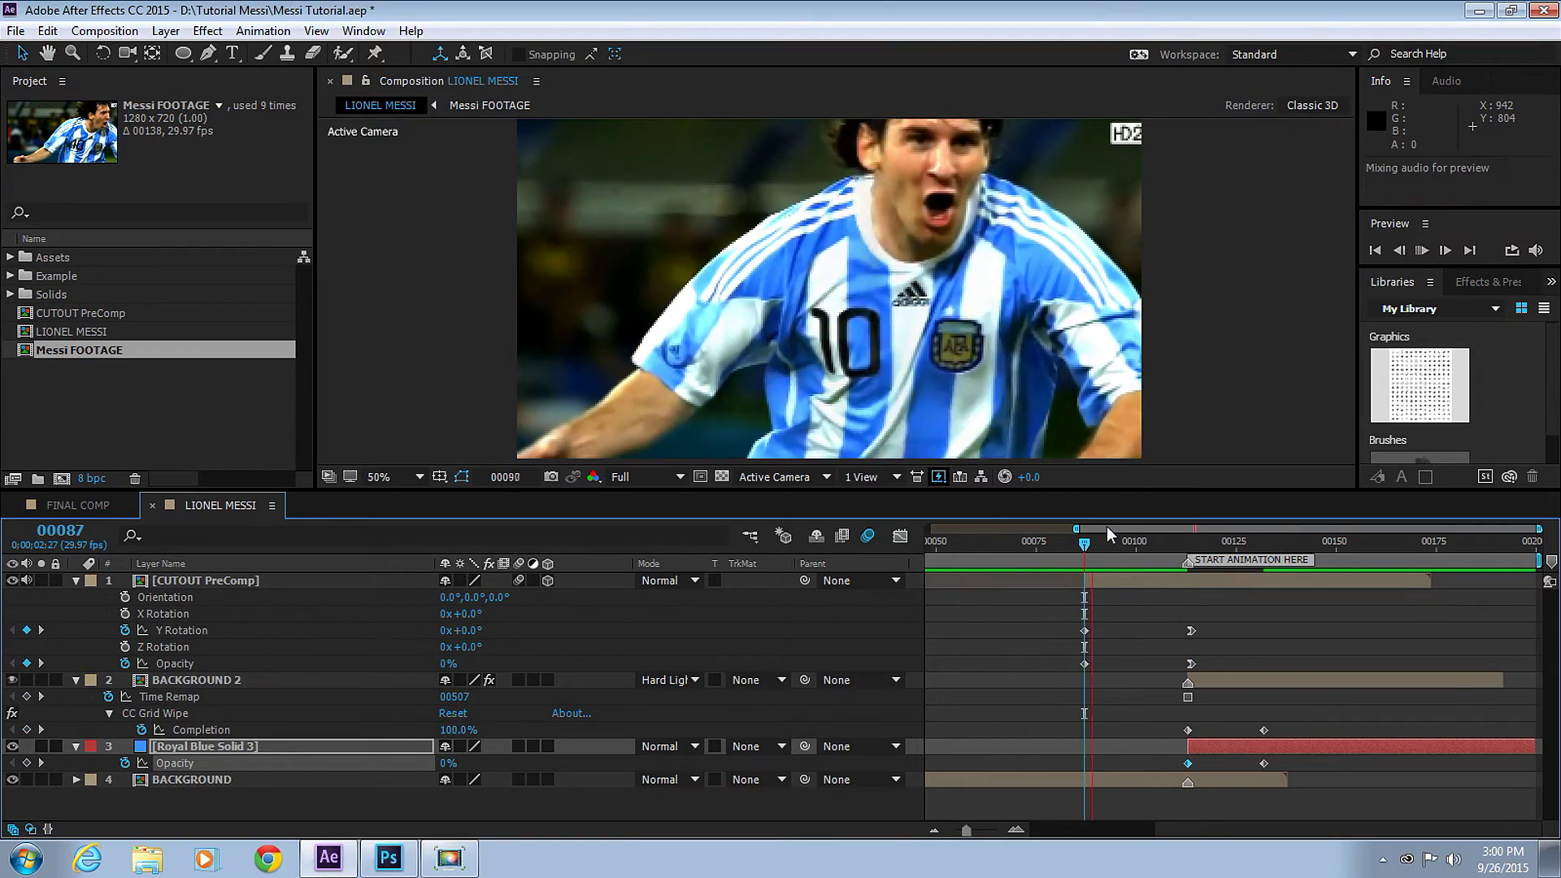
pyautogui.click(1096, 541)
pyautogui.press('space')
pyautogui.moveTo(954, 489); pyautogui.dragTo(954, 515)
pyautogui.click(1106, 566)
pyautogui.press('space')
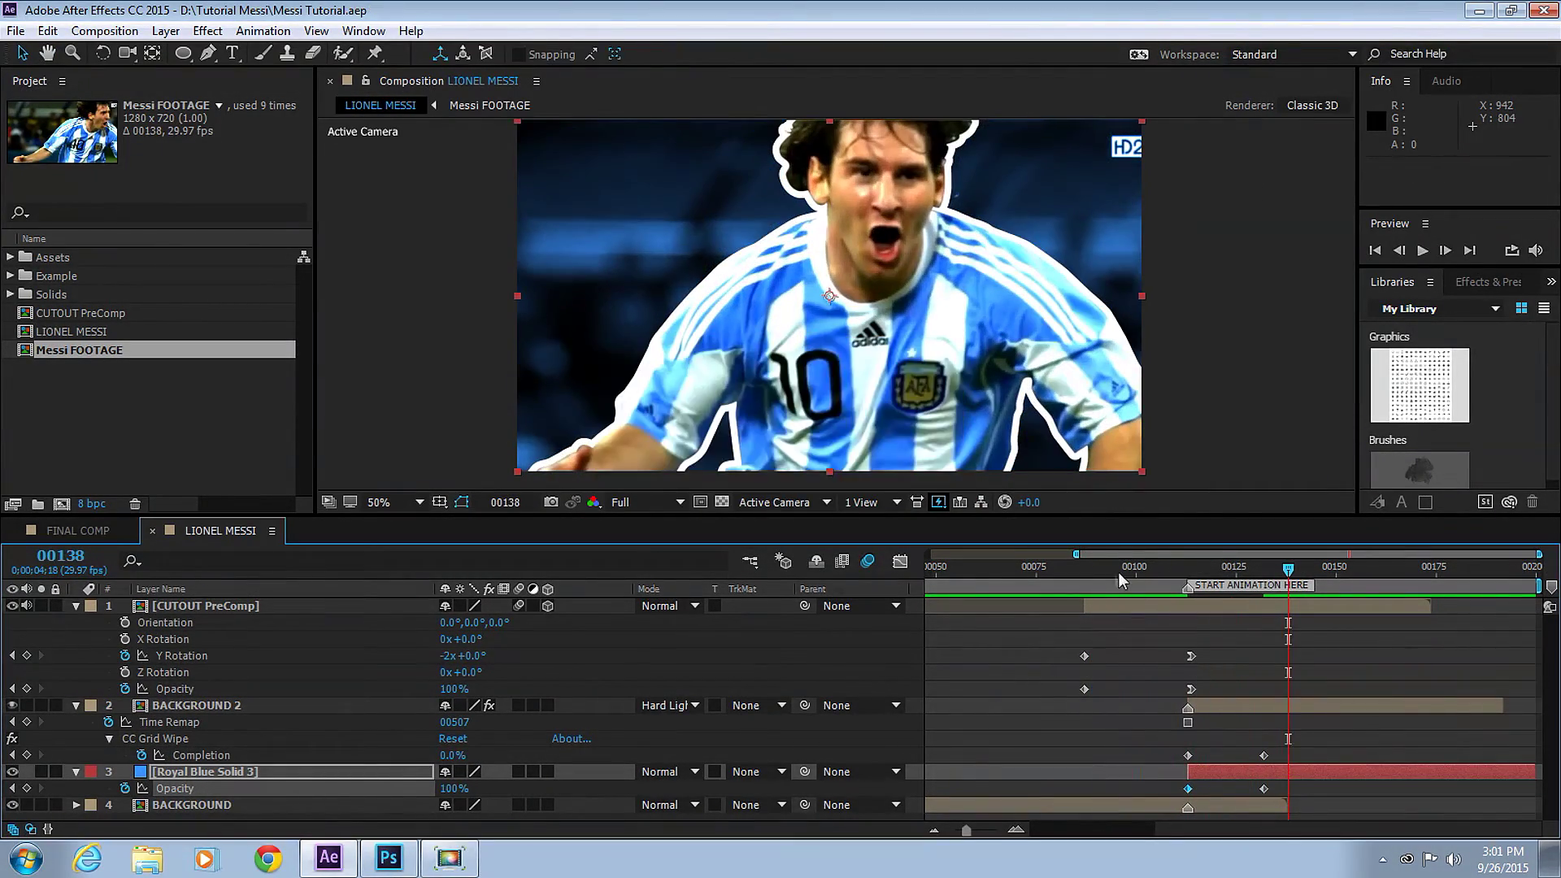
pyautogui.click(1096, 569)
pyautogui.press('space')
pyautogui.press('space')
pyautogui.press('space')
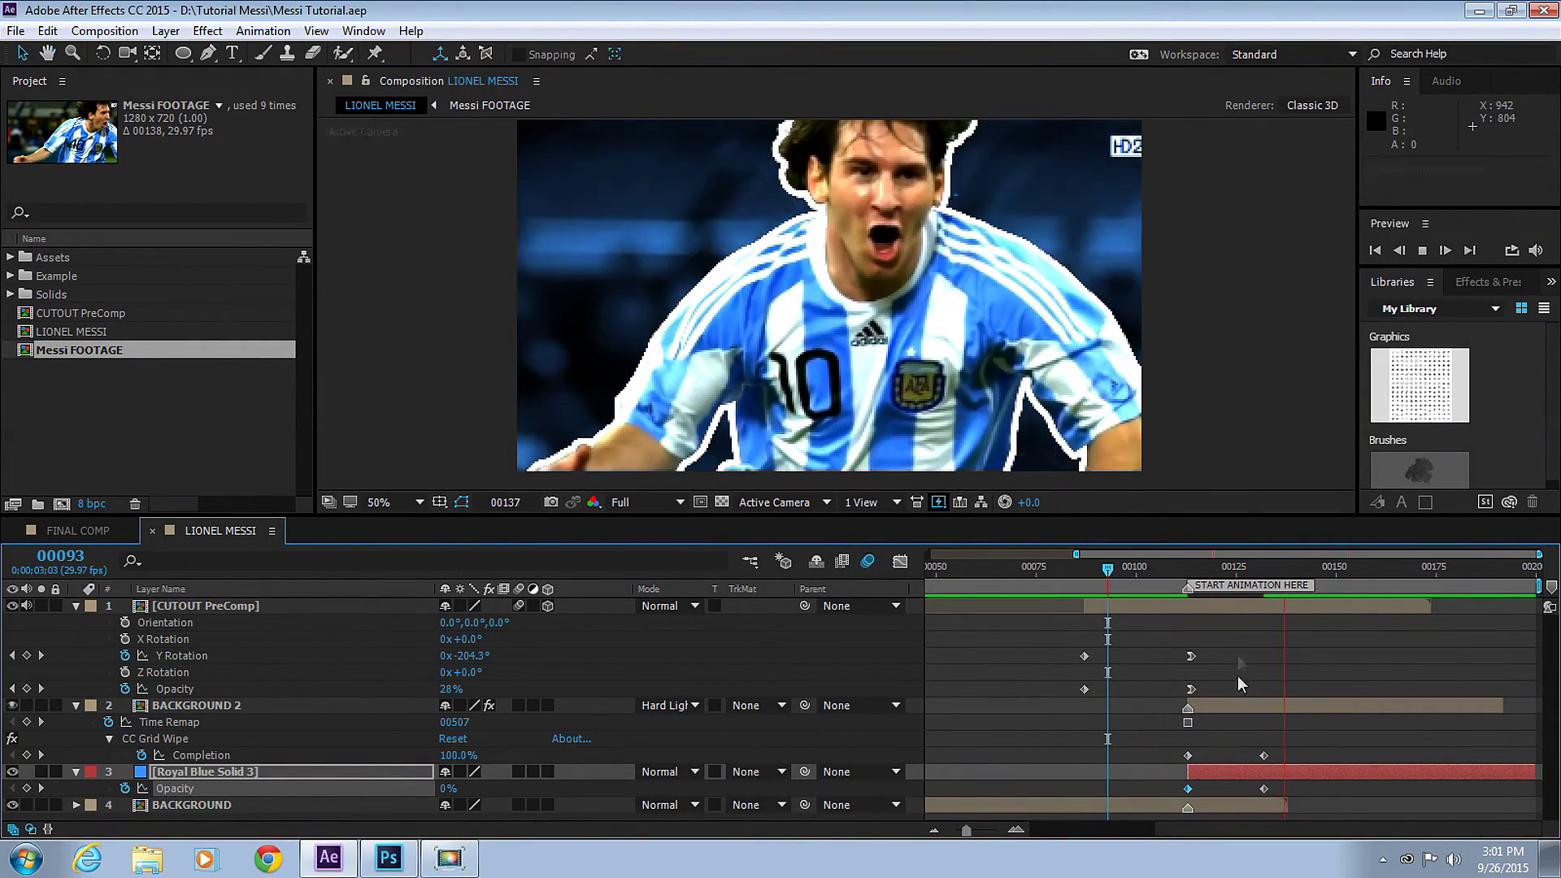
pyautogui.press('space')
pyautogui.click(77, 705)
pyautogui.click(78, 705)
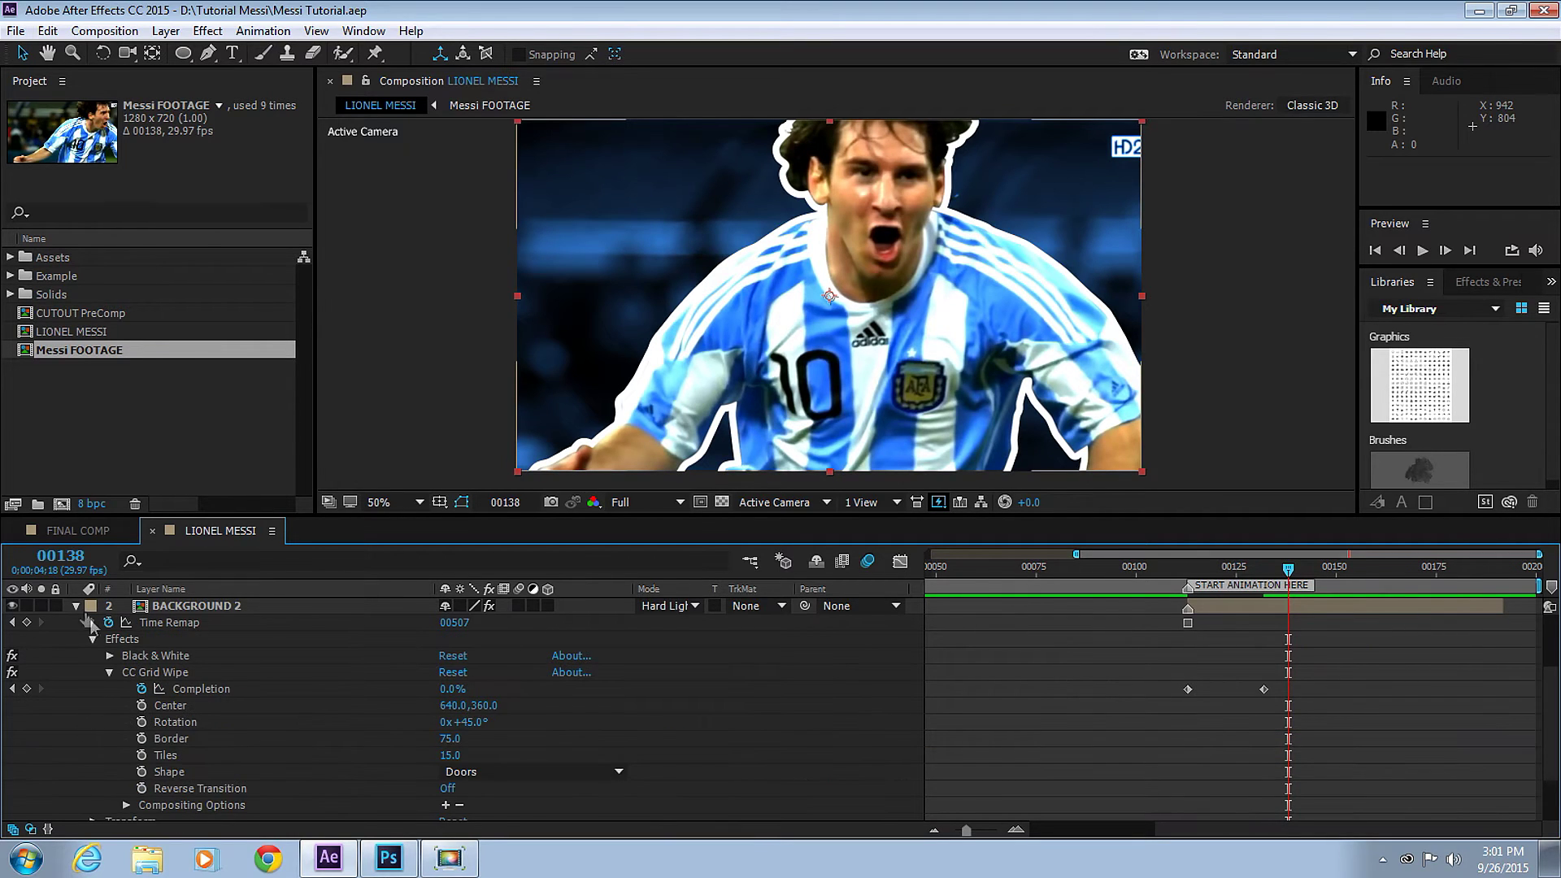
# - Shift BACKGROUND 2 and Royal Blue Solid 3 earlier to about 00095 and preview
pyautogui.click(78, 705)
pyautogui.keyDown('shift'); pyautogui.click(96, 704); pyautogui.keyUp('shift')
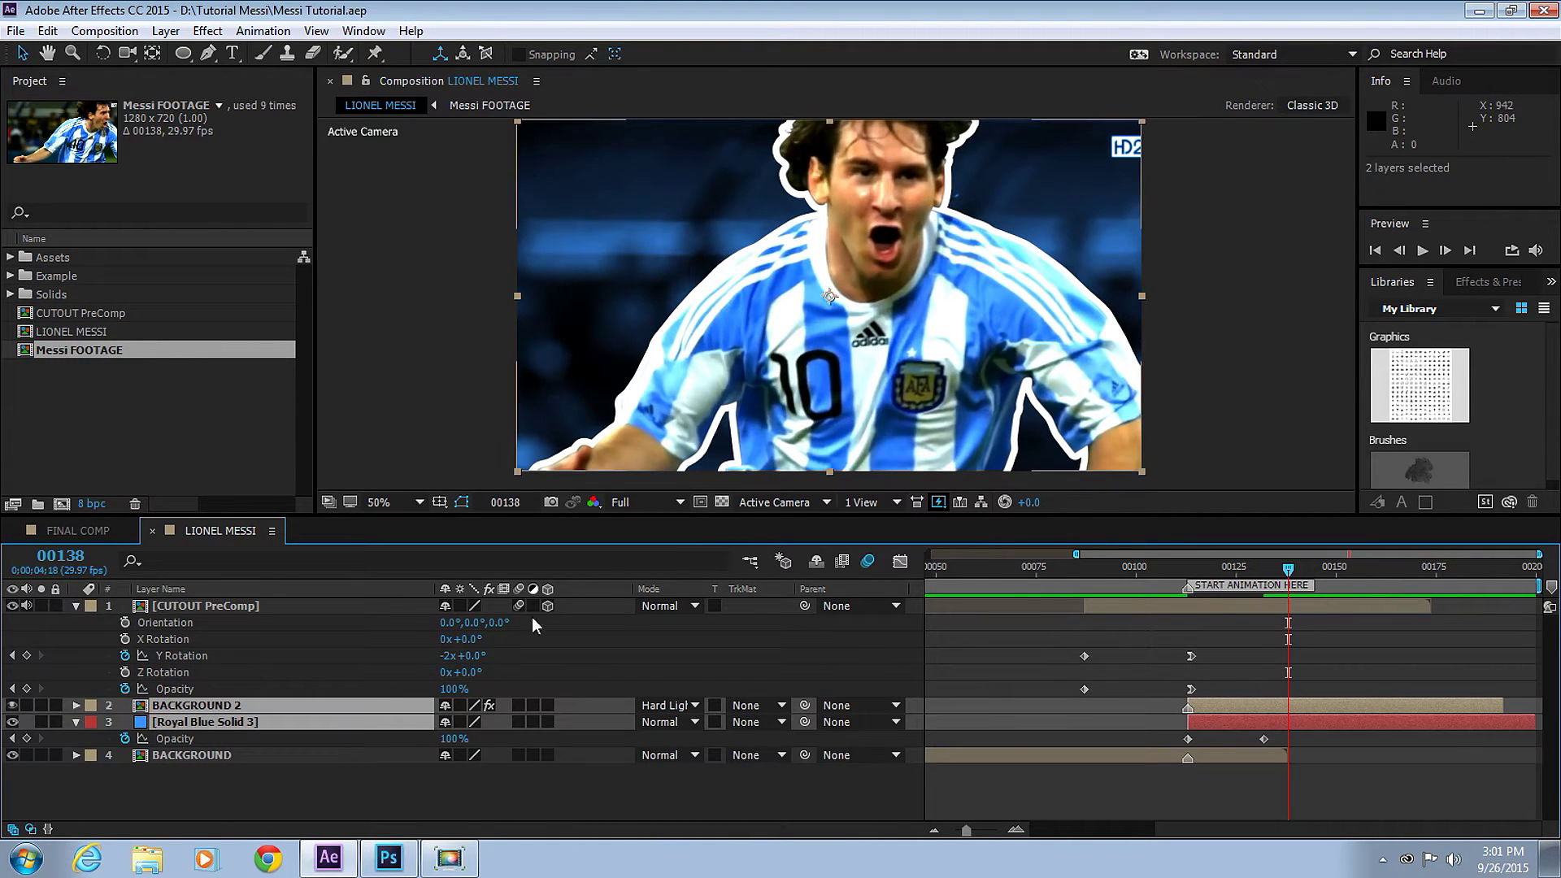
pyautogui.moveTo(1307, 711); pyautogui.dragTo(1235, 717)
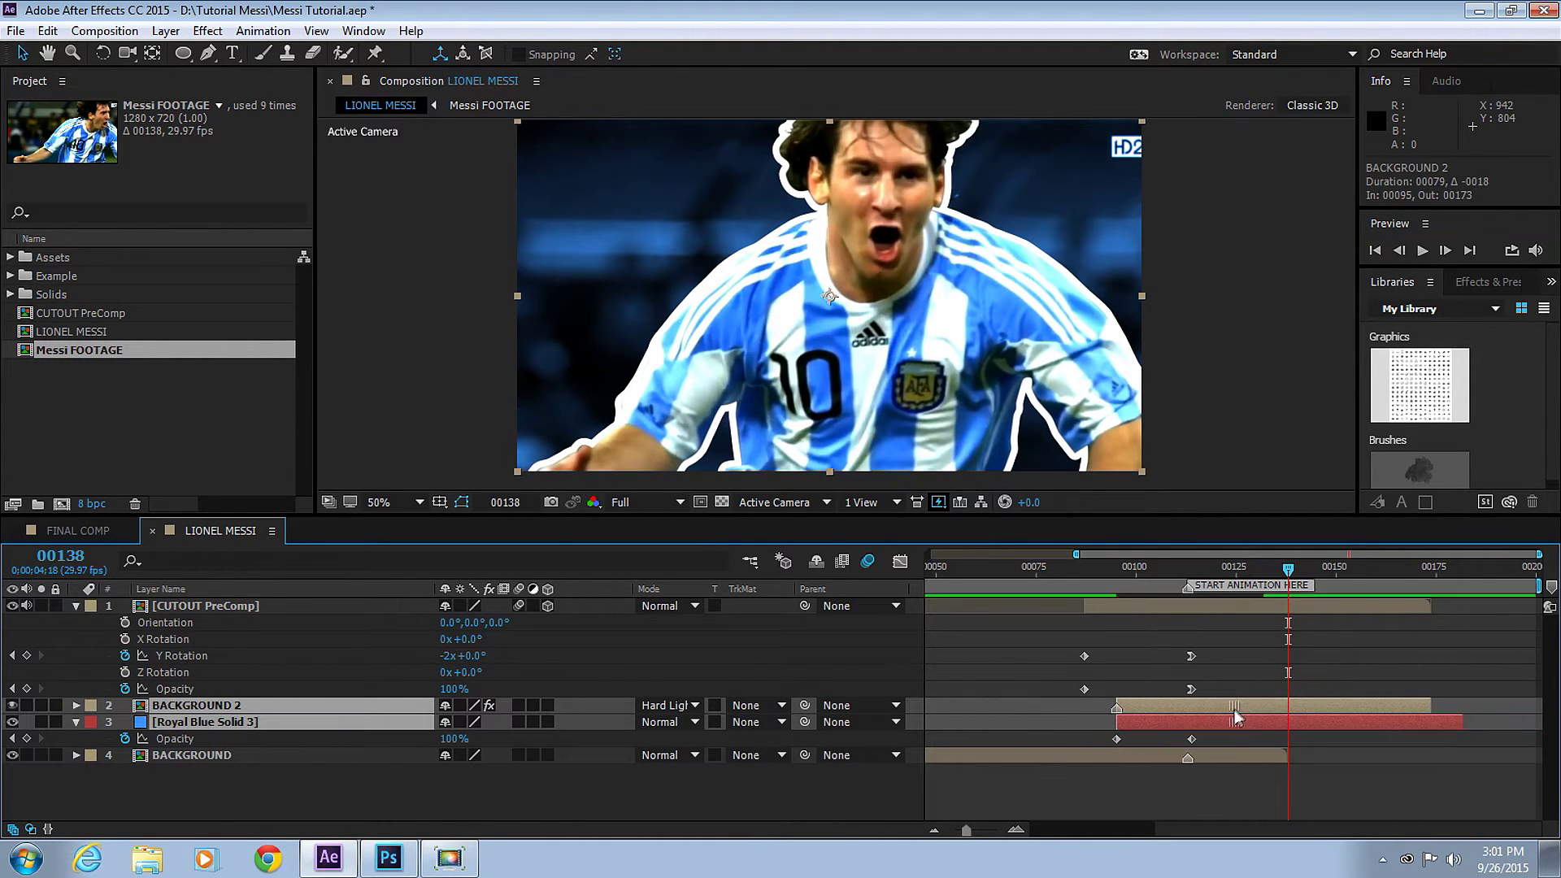
pyautogui.click(1109, 566)
pyautogui.press('space')
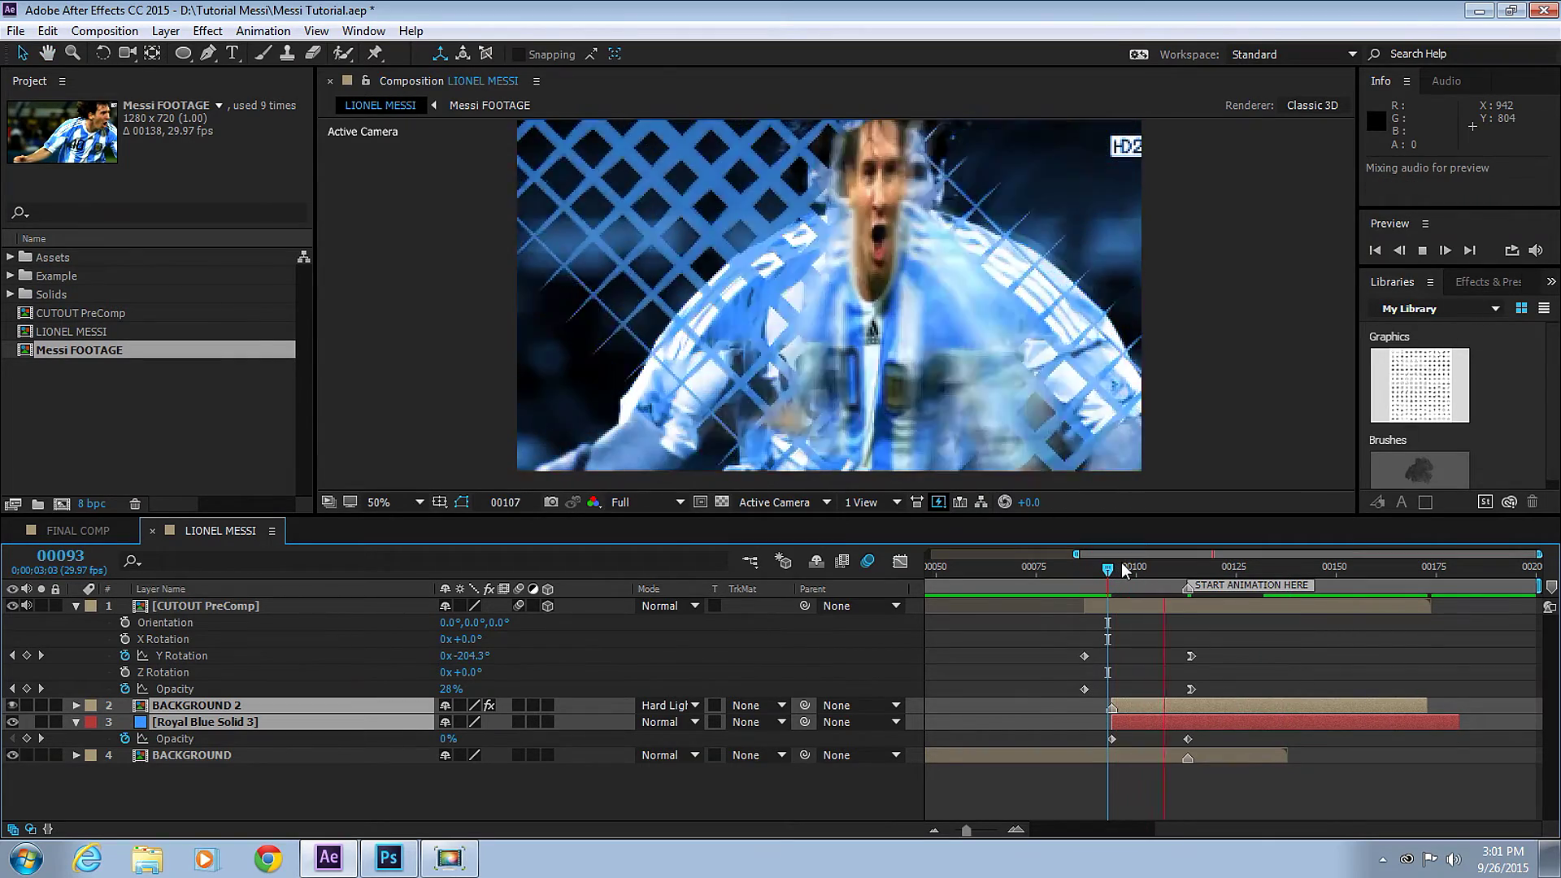
pyautogui.click(995, 563)
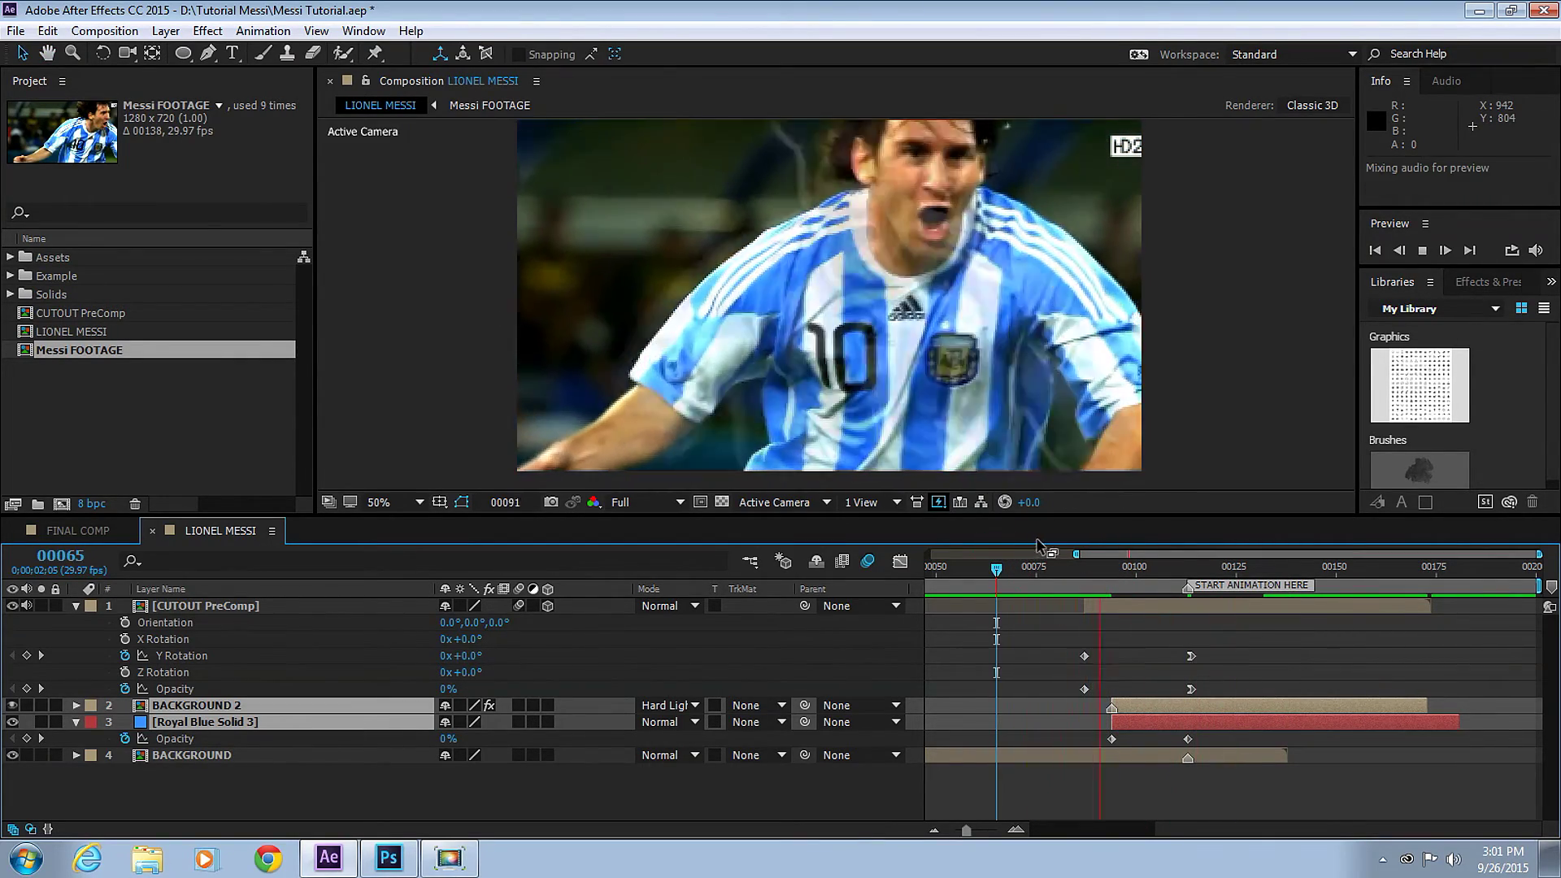
pyautogui.press('space')
# - Return to frame 00113, hide the opacity row, enlarge the viewer, and deselect both layers
pyautogui.moveTo(1169, 567); pyautogui.dragTo(1189, 567)
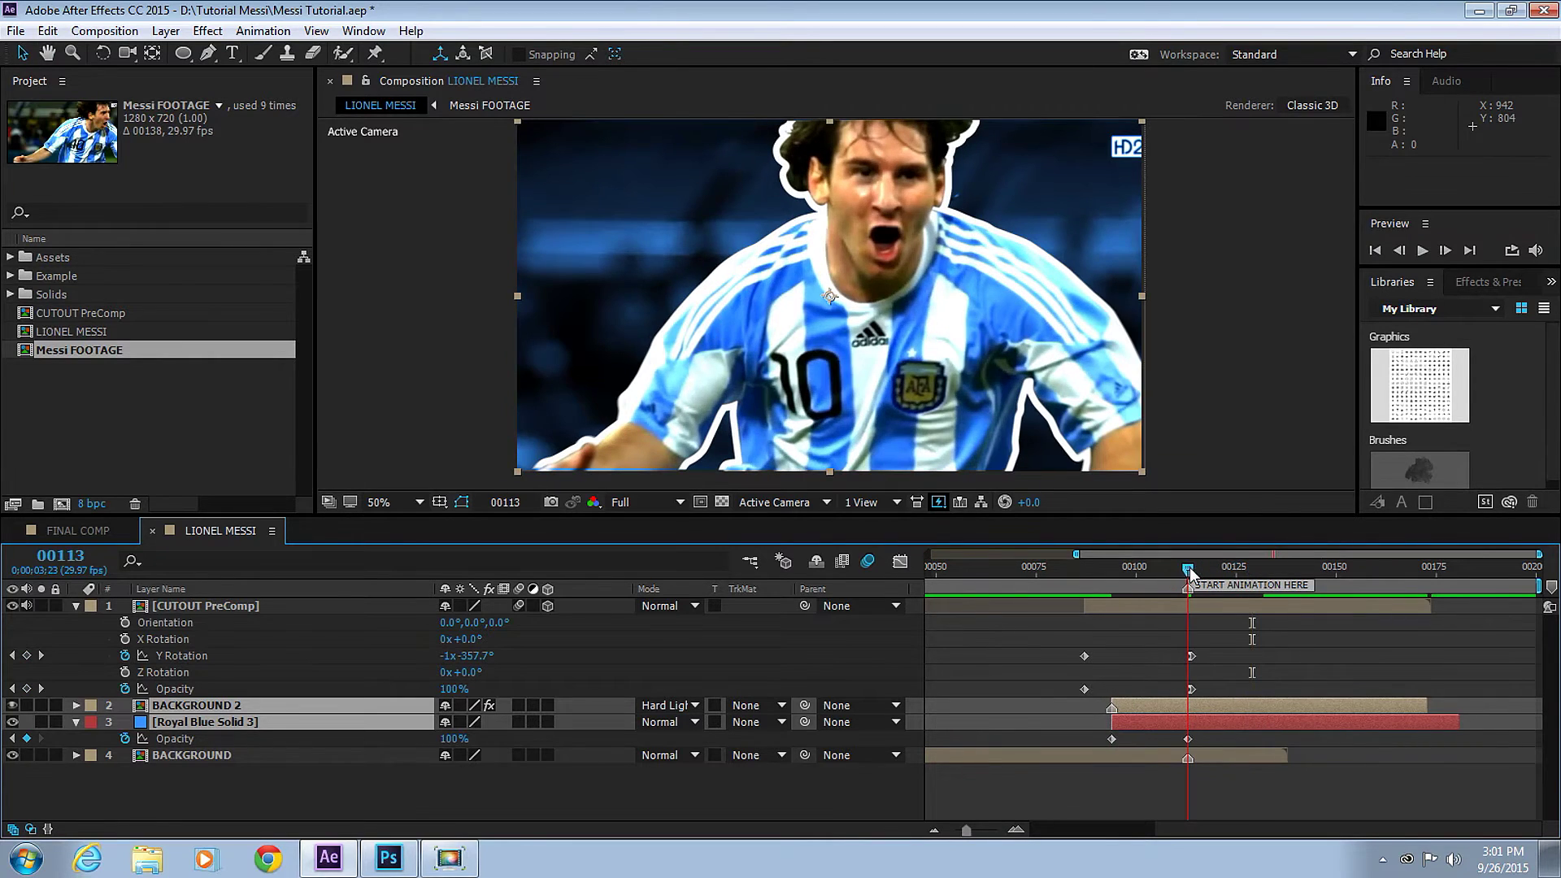
pyautogui.click(76, 722)
pyautogui.moveTo(794, 514); pyautogui.dragTo(794, 552)
pyautogui.press('h')
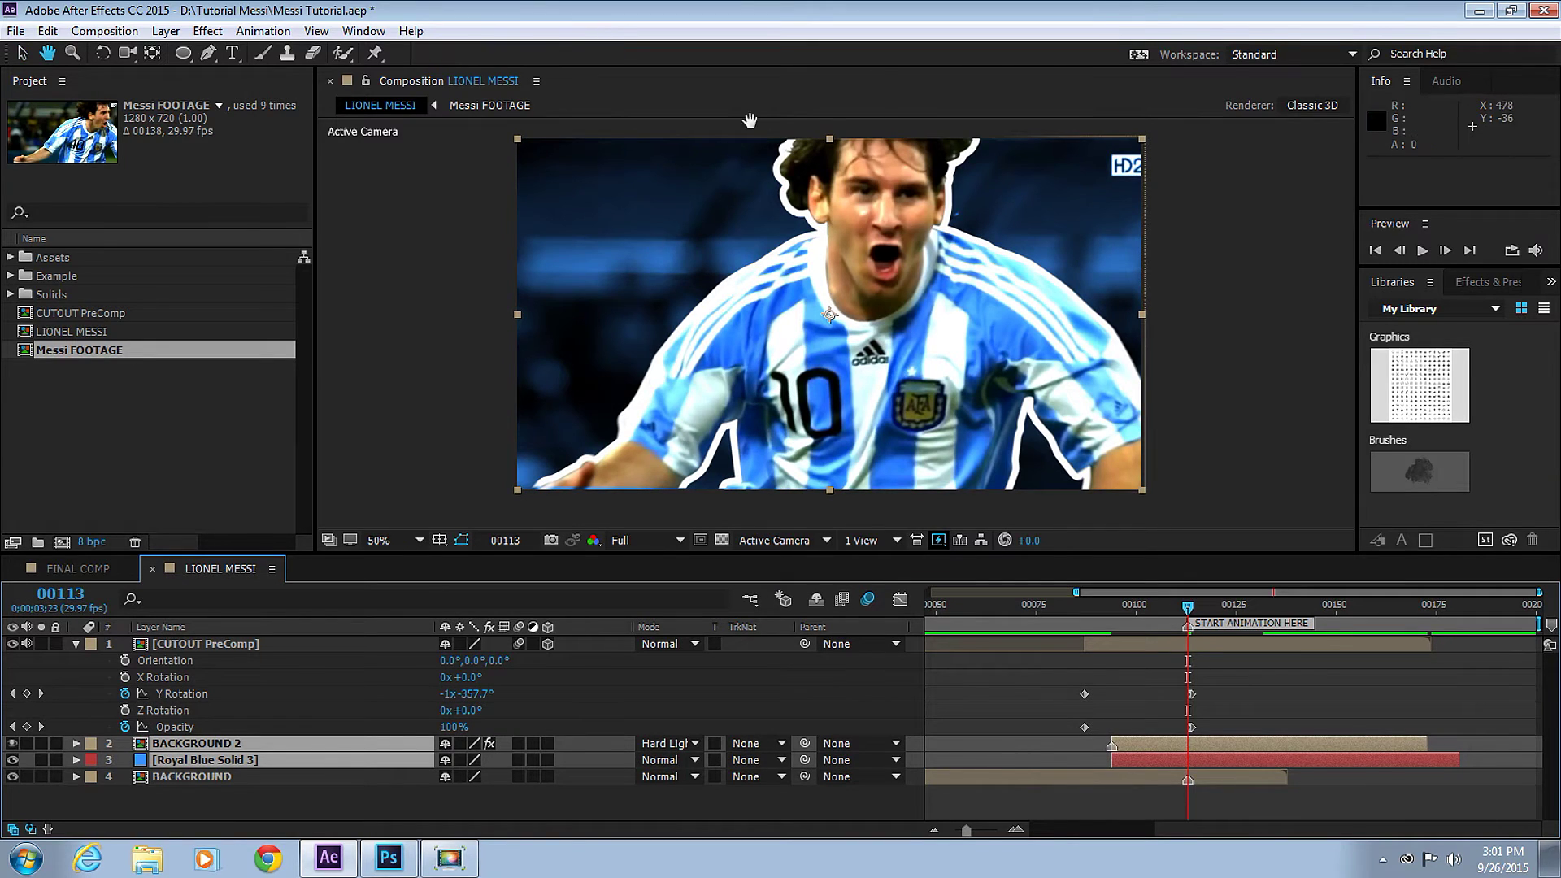
pyautogui.press('v')
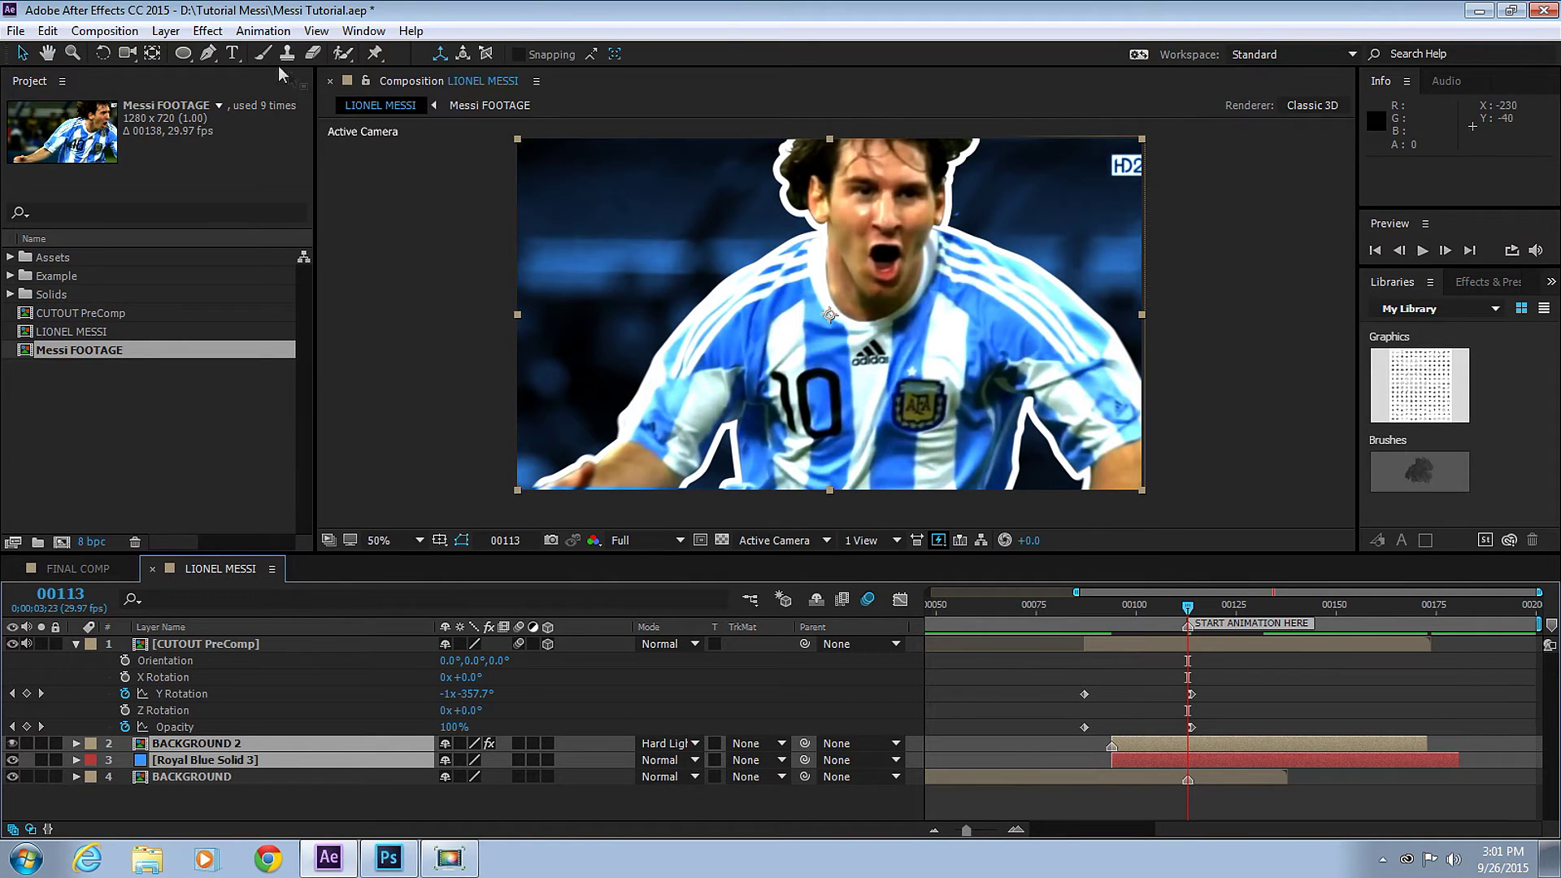
pyautogui.click(404, 191)
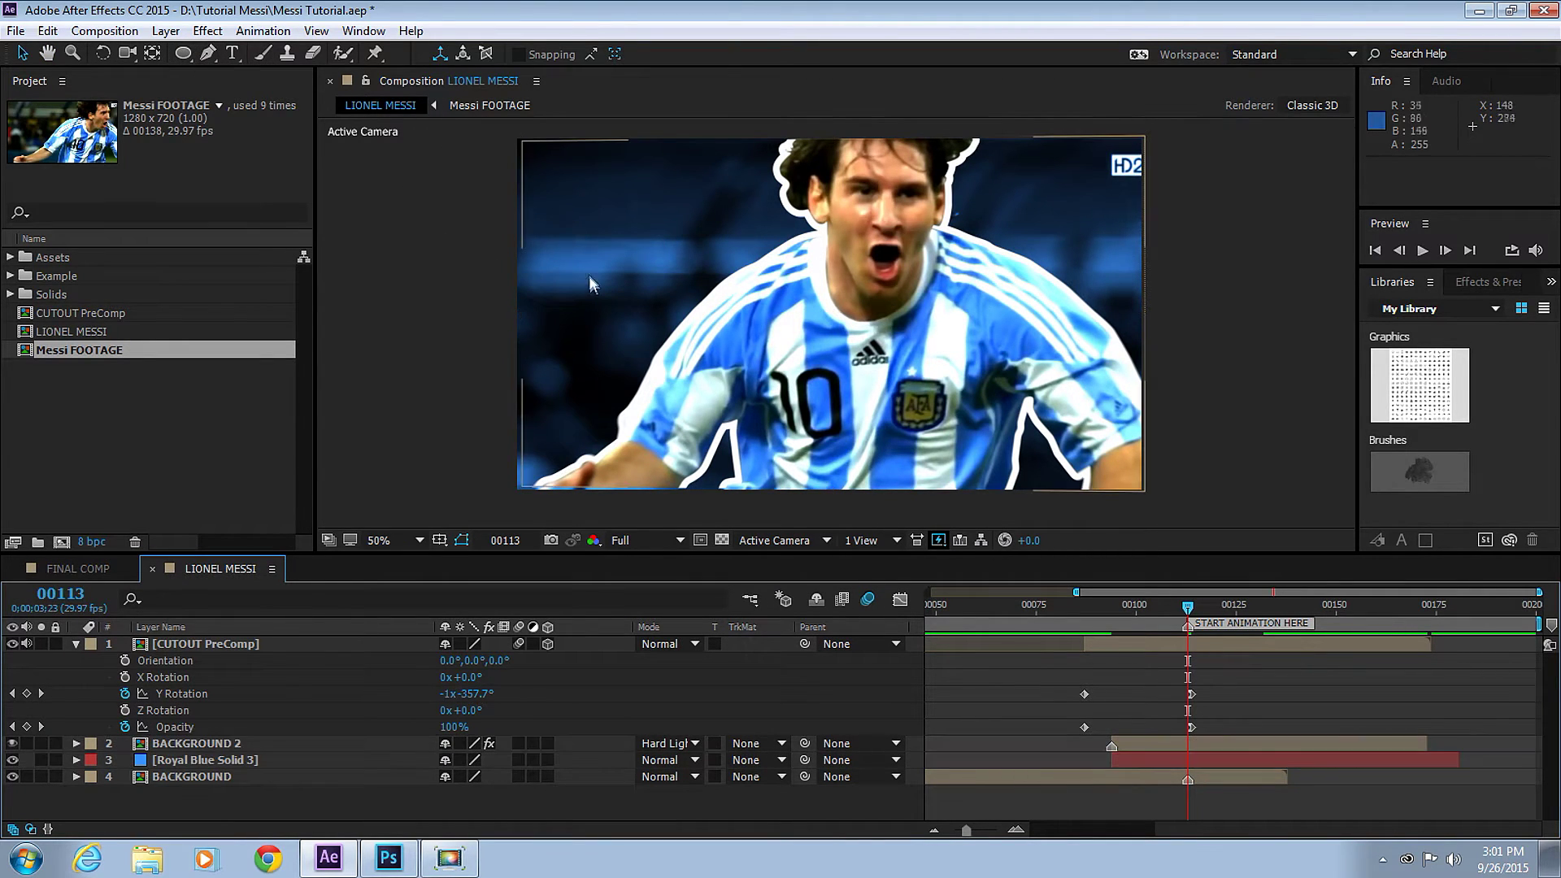
# - Draw a wide rectangle bar with yellow fill and a 25 px white stroke
pyautogui.click(184, 51)
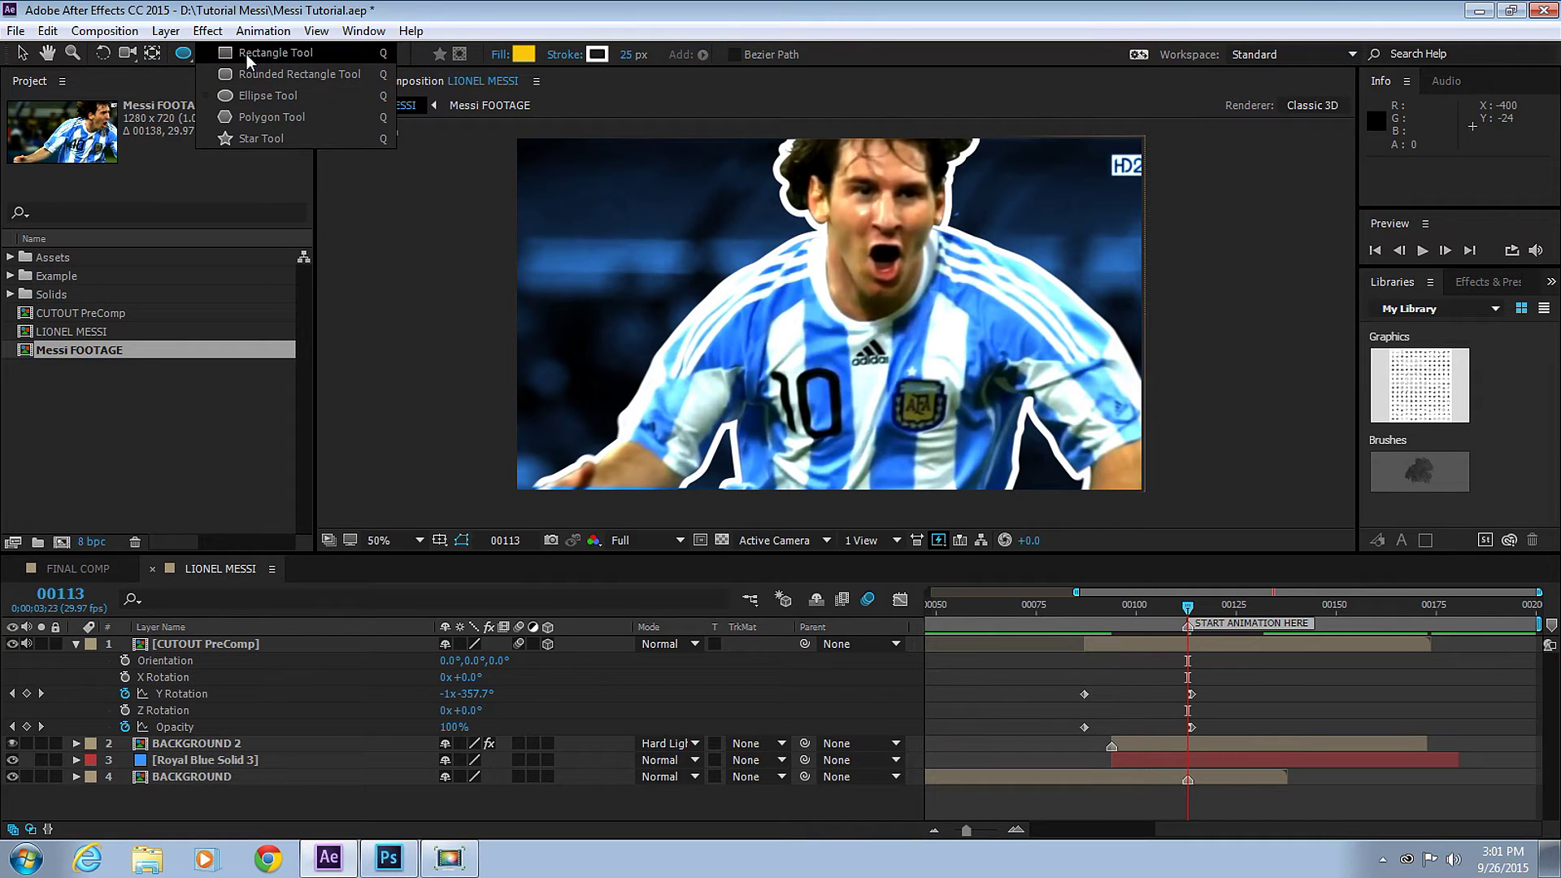
pyautogui.click(325, 52)
pyautogui.moveTo(368, 267); pyautogui.dragTo(1291, 345)
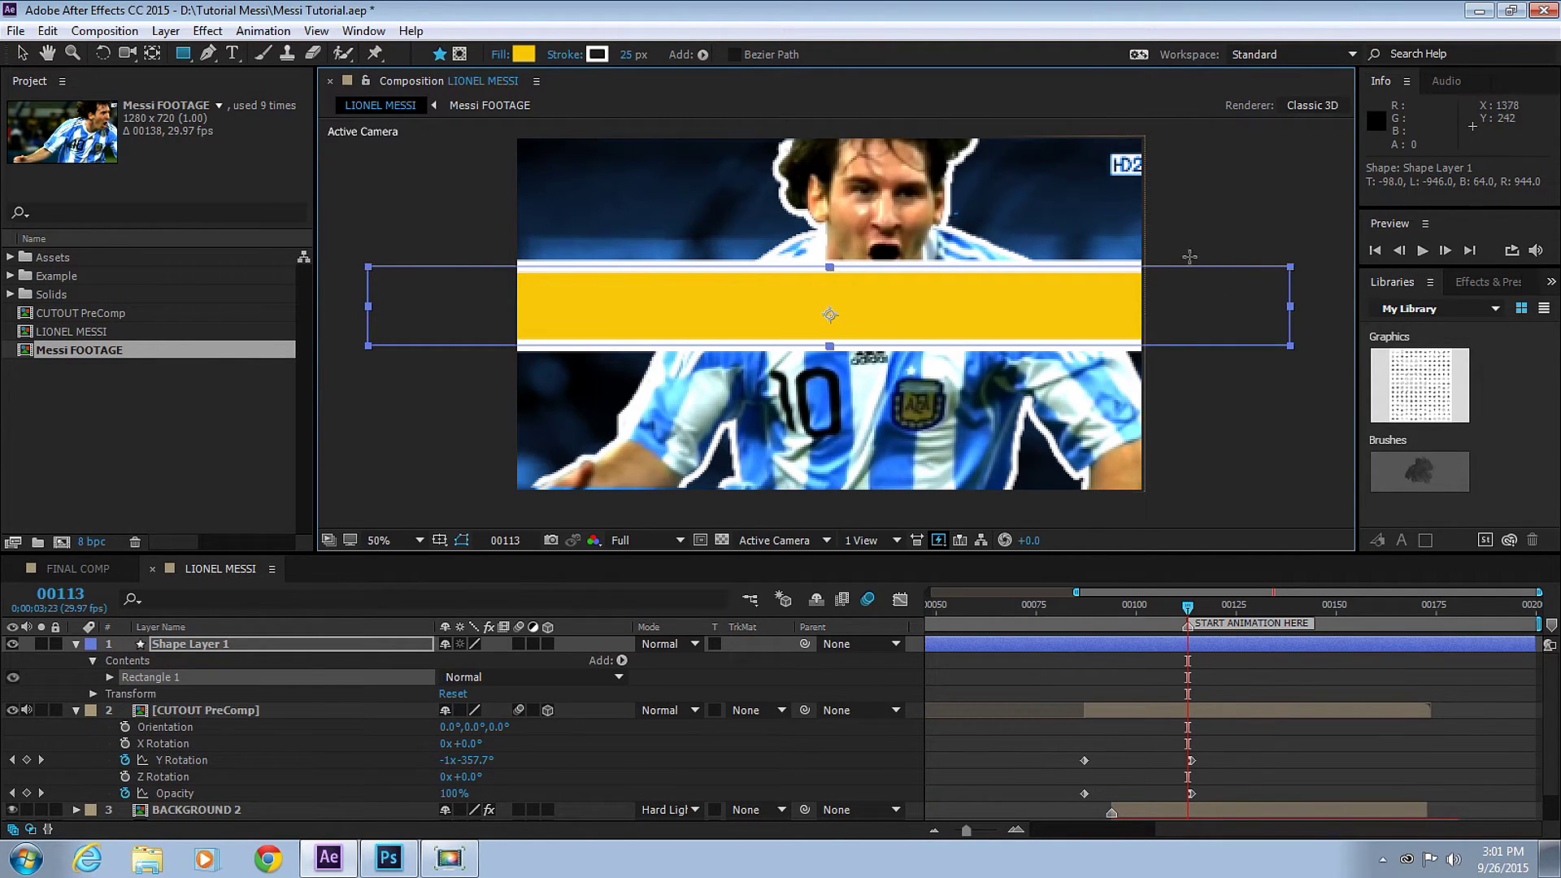
pyautogui.click(530, 55)
pyautogui.click(578, 149)
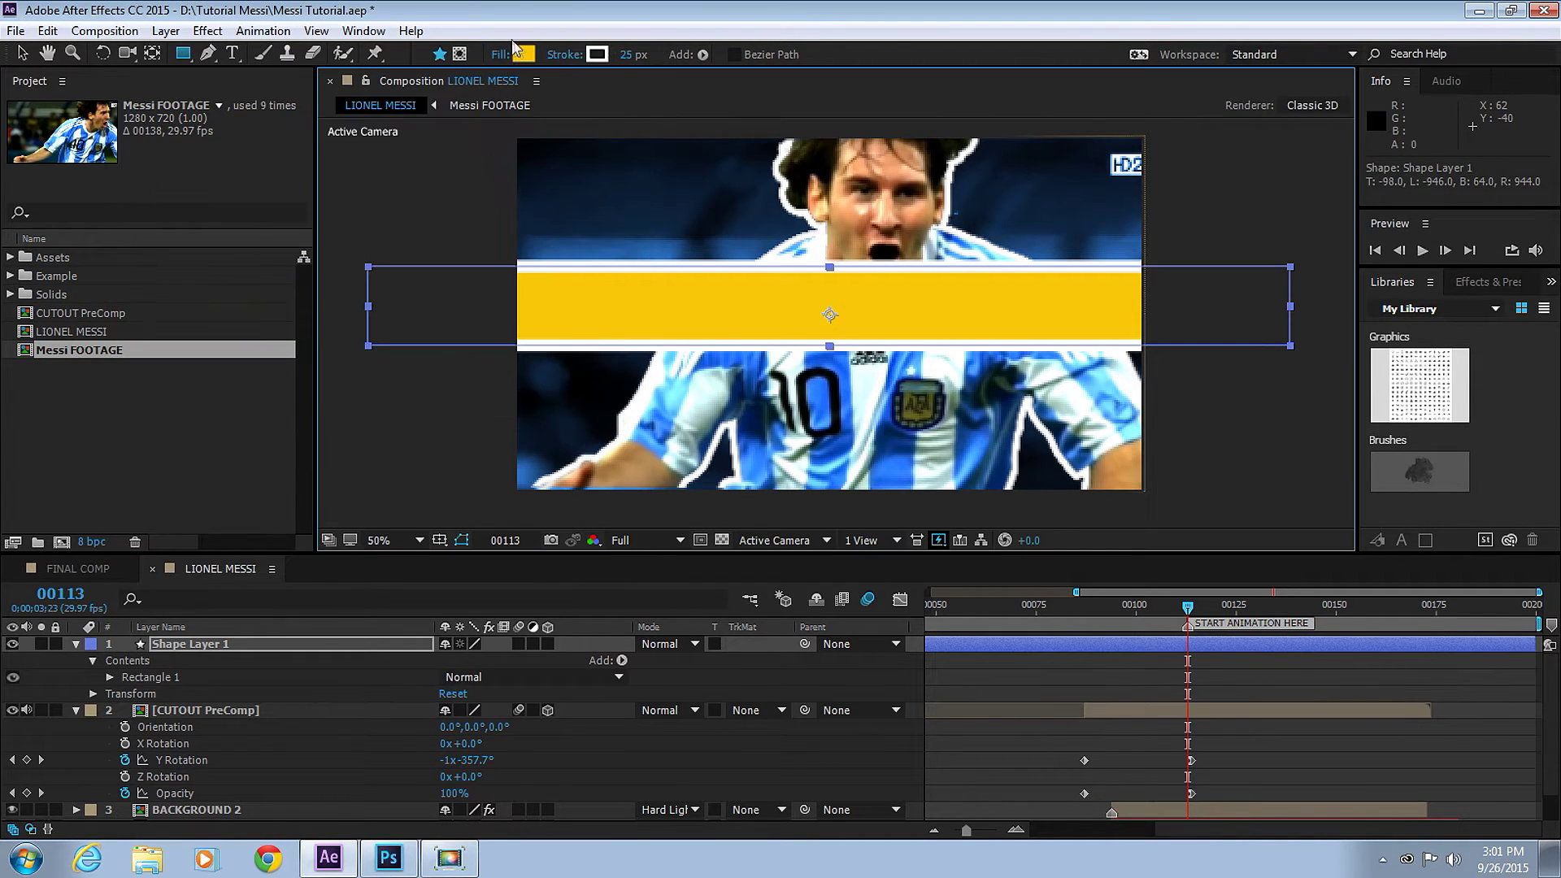
pyautogui.click(598, 55)
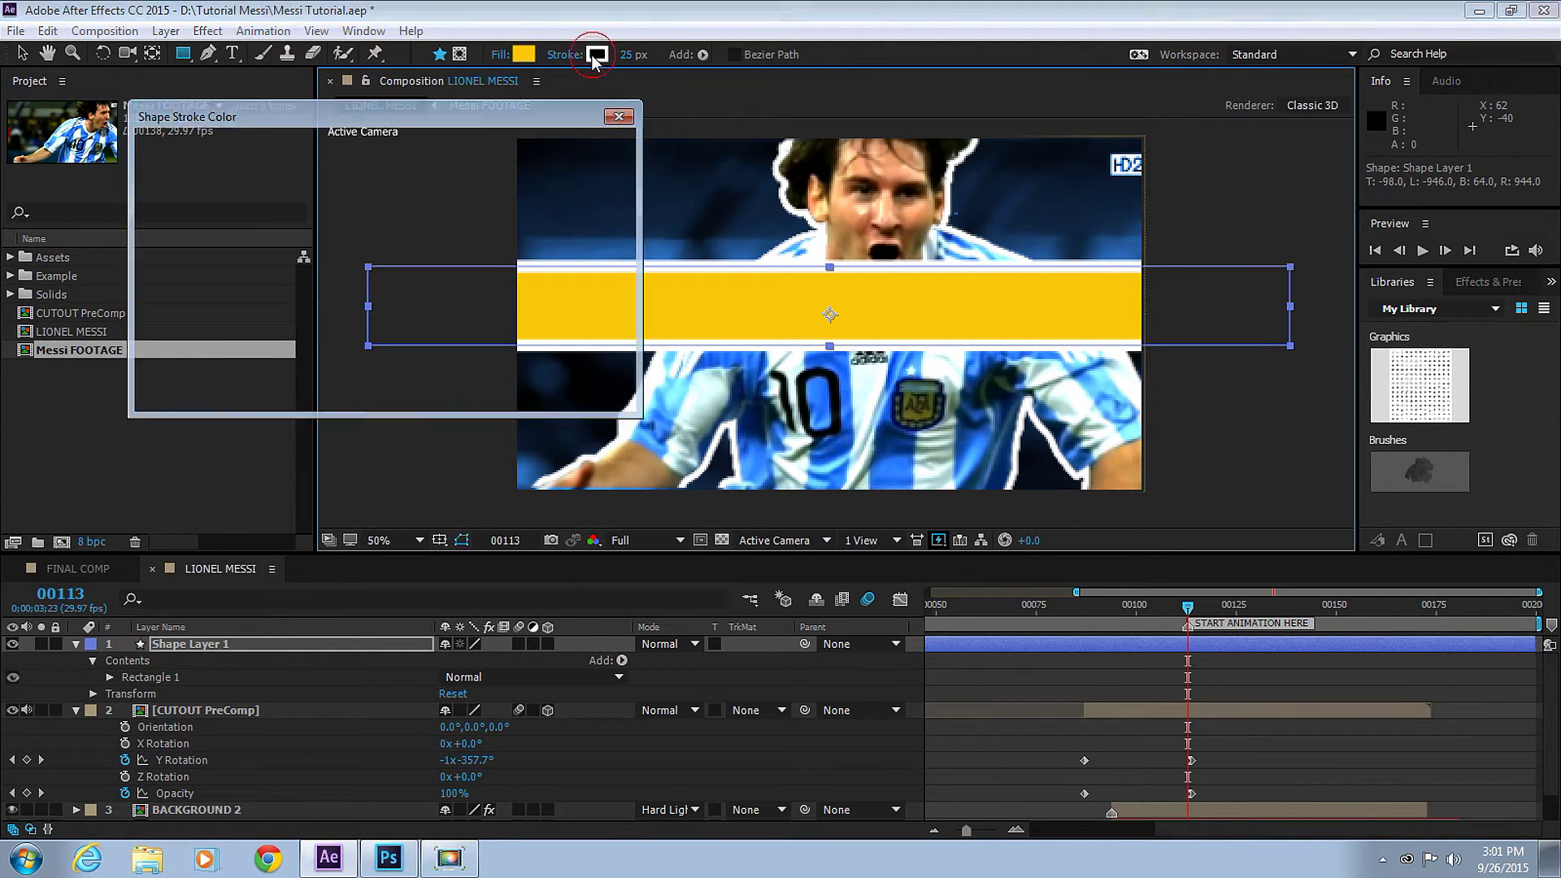
pyautogui.click(580, 149)
pyautogui.click(626, 55)
pyautogui.write('2')
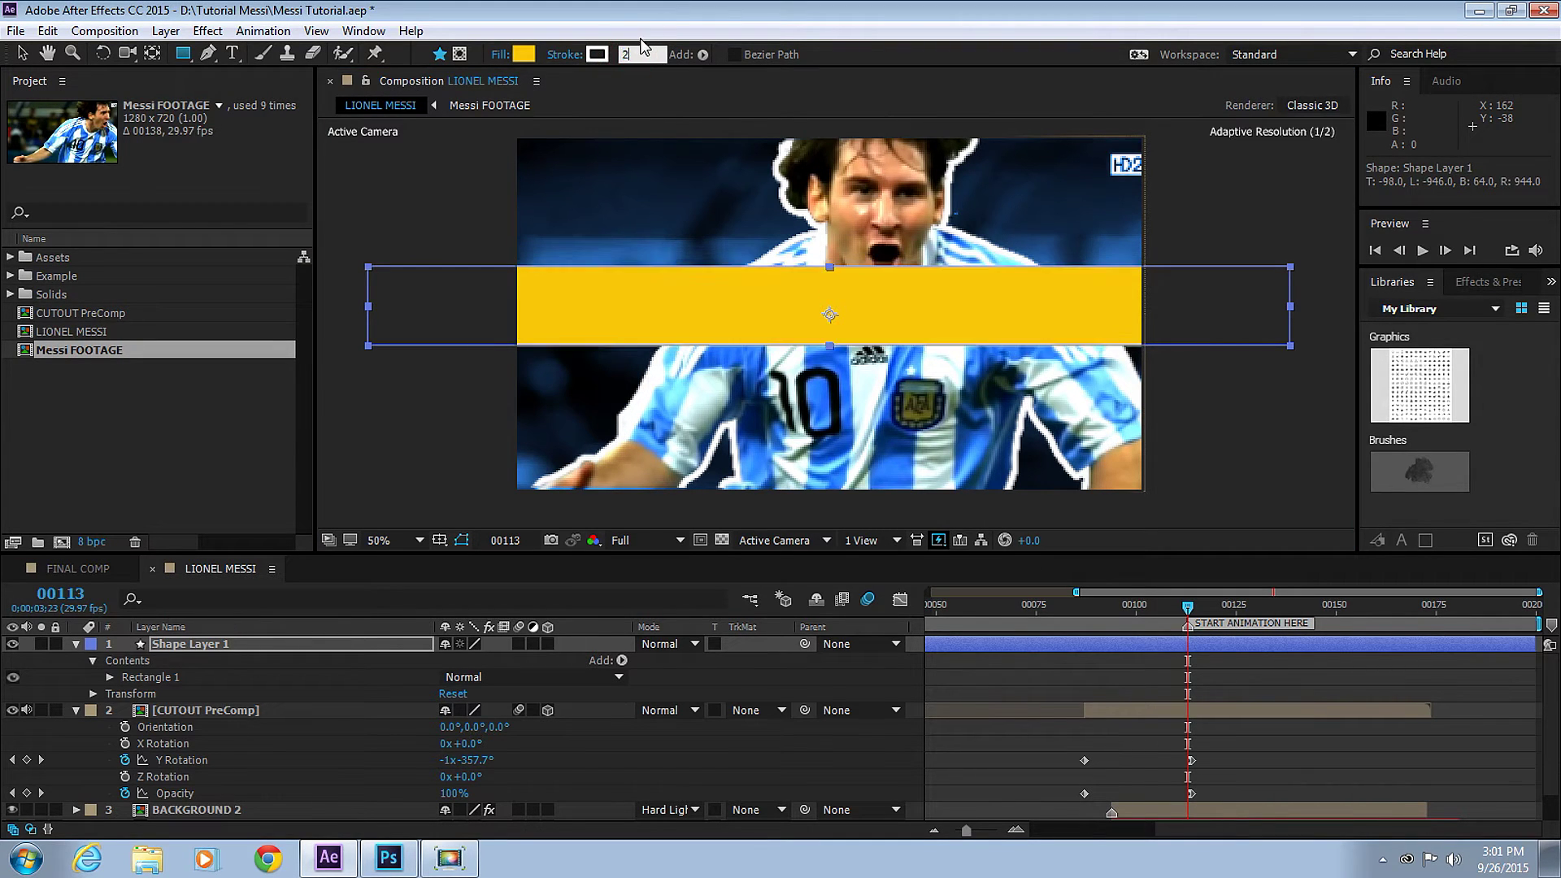
pyautogui.write('5')
pyautogui.press('Return')
# - Rotate Shape Layer 1 to -45°
pyautogui.click(174, 645)
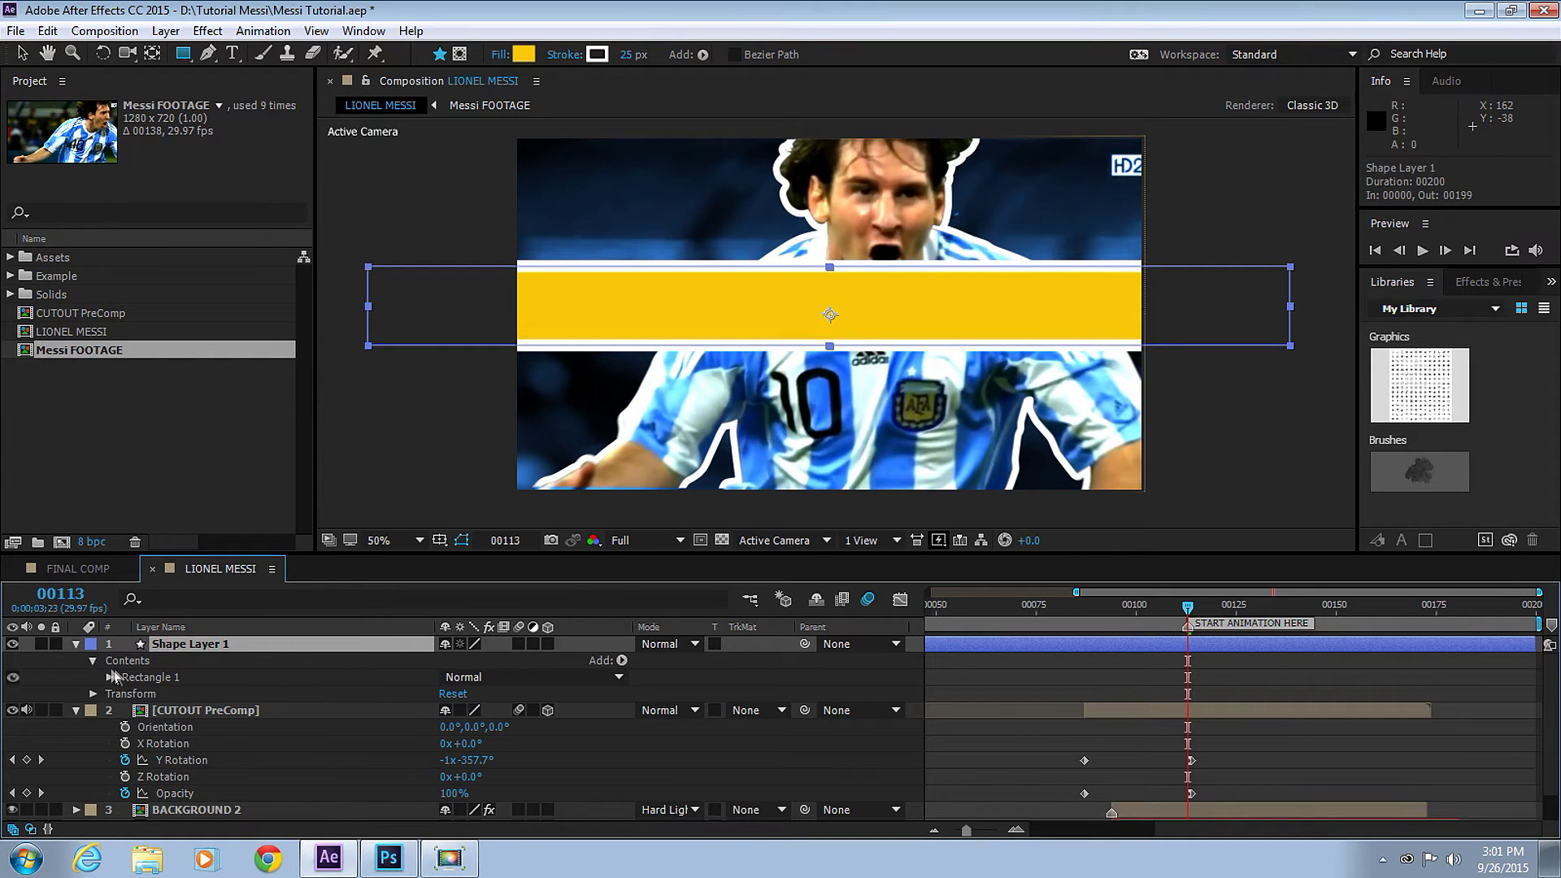
pyautogui.click(93, 661)
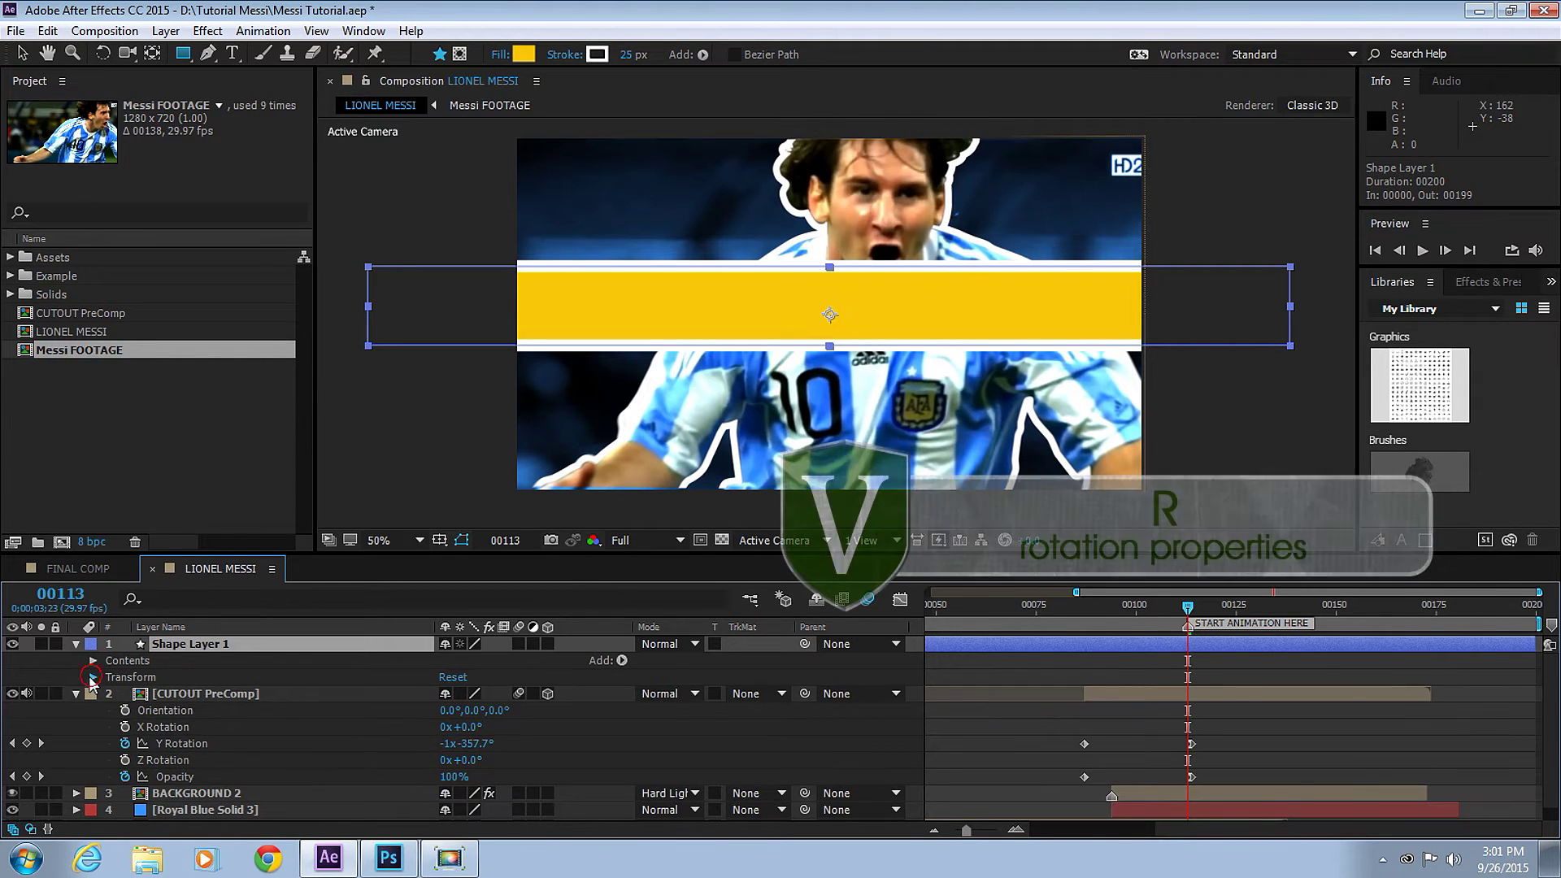
pyautogui.click(91, 676)
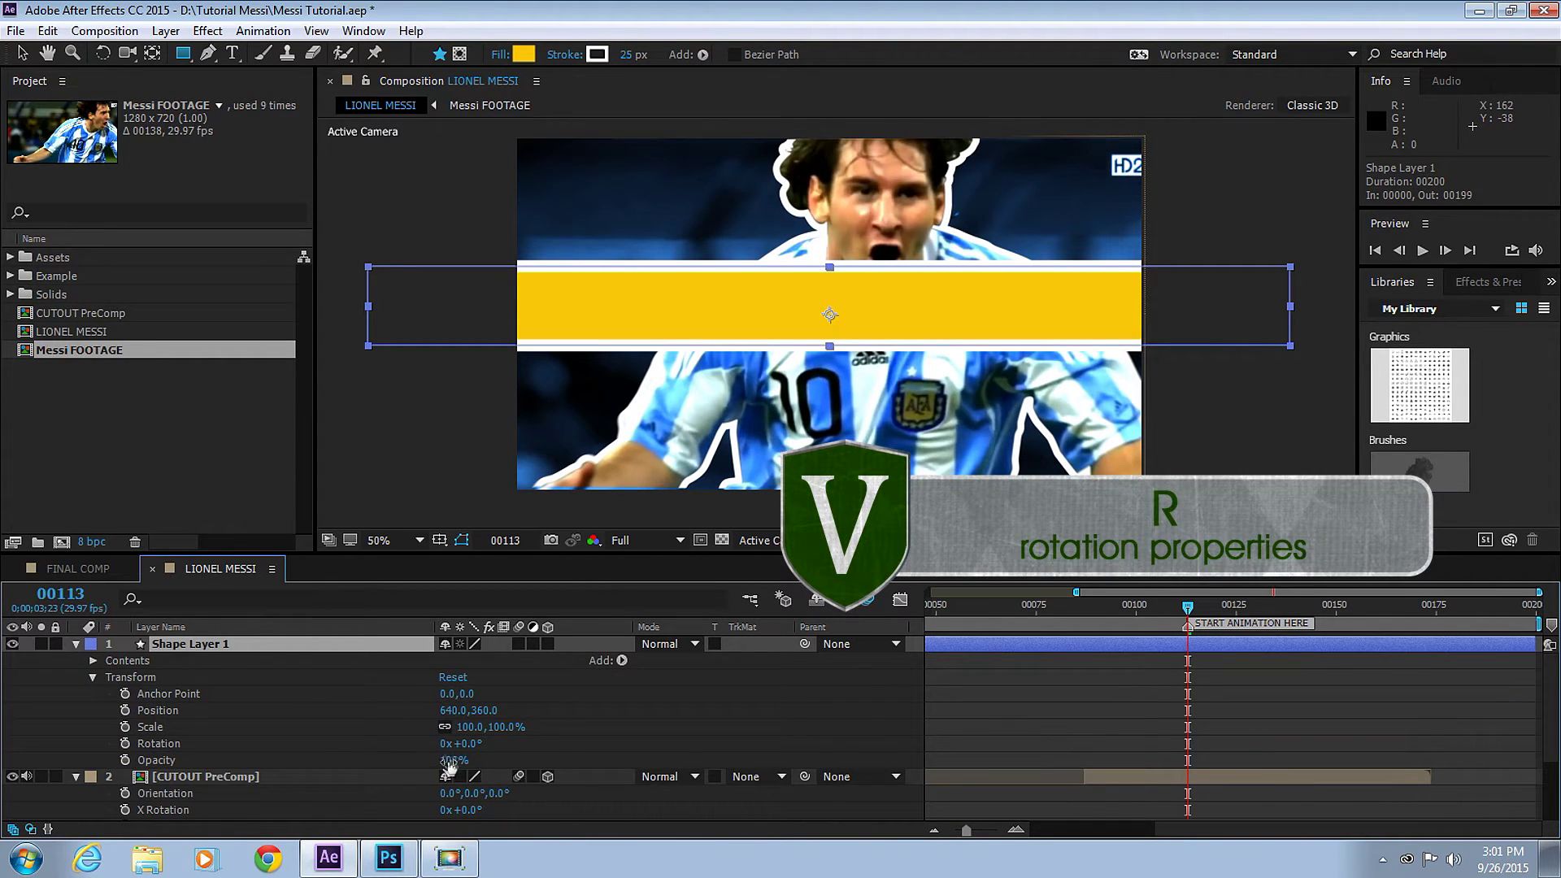
pyautogui.click(465, 743)
pyautogui.write('45')
pyautogui.press('Return')
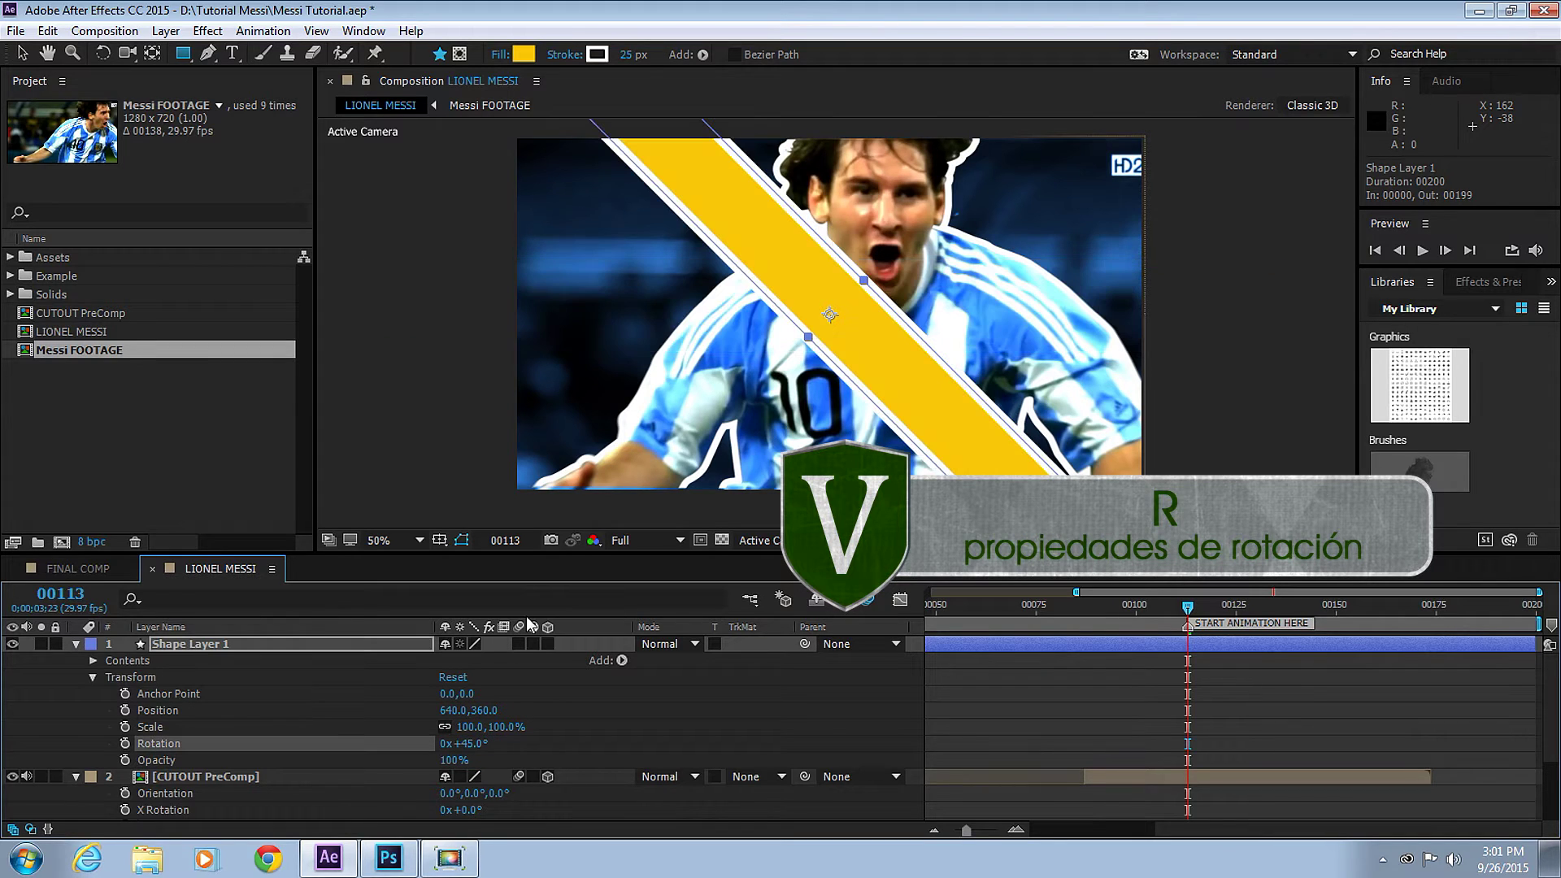
pyautogui.click(468, 743)
pyautogui.write('-')
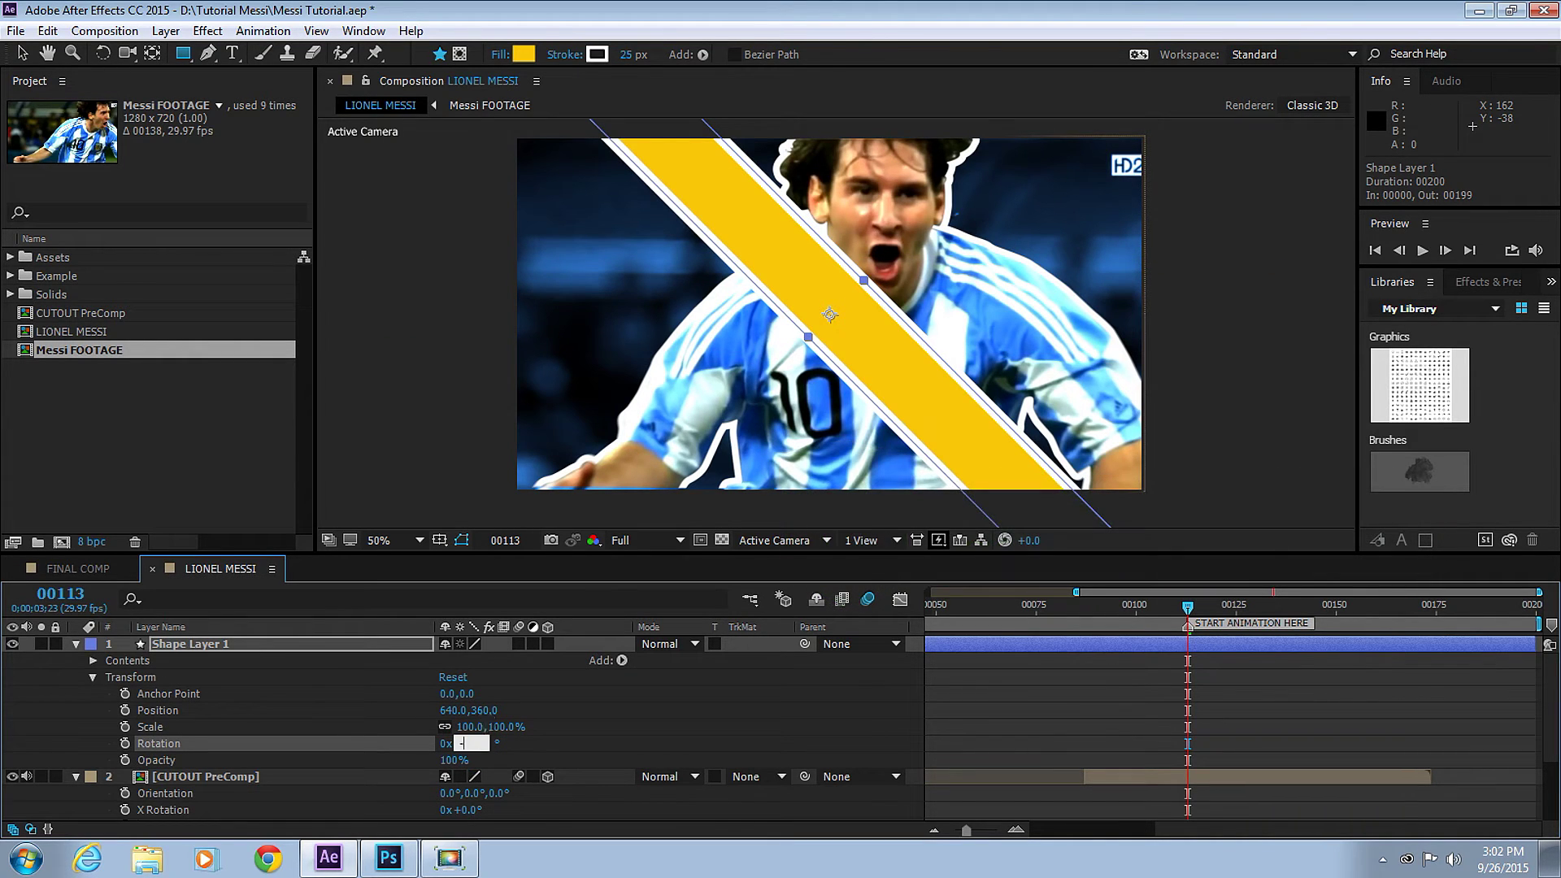
pyautogui.write('45')
pyautogui.press('Return')
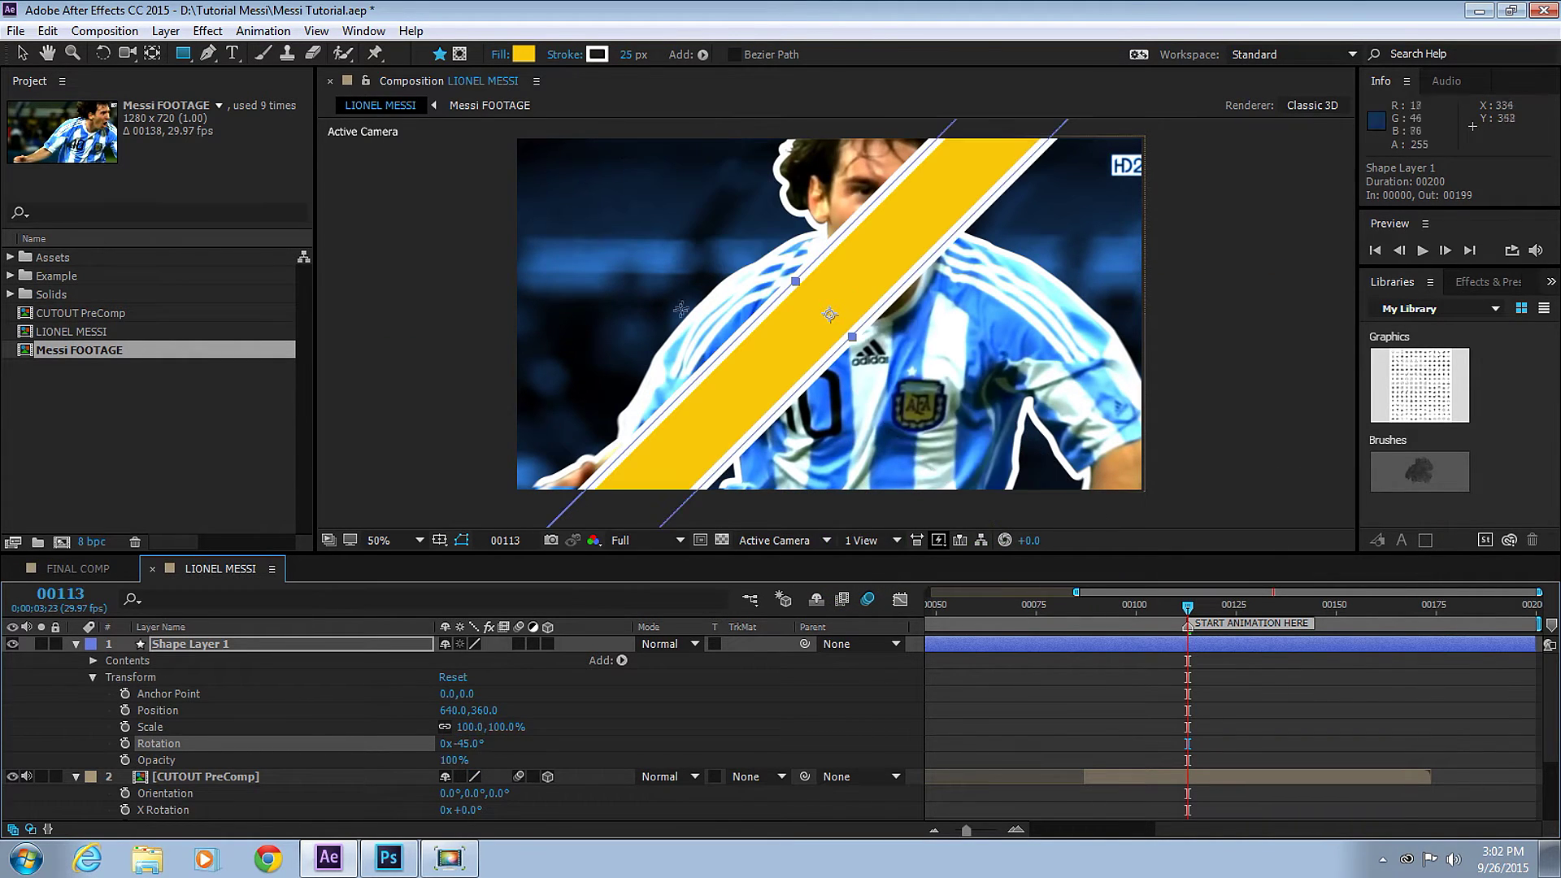
pyautogui.click(75, 644)
# - Move the yellow bar up-left and place its layer behind the Messi cutout
pyautogui.press('v')
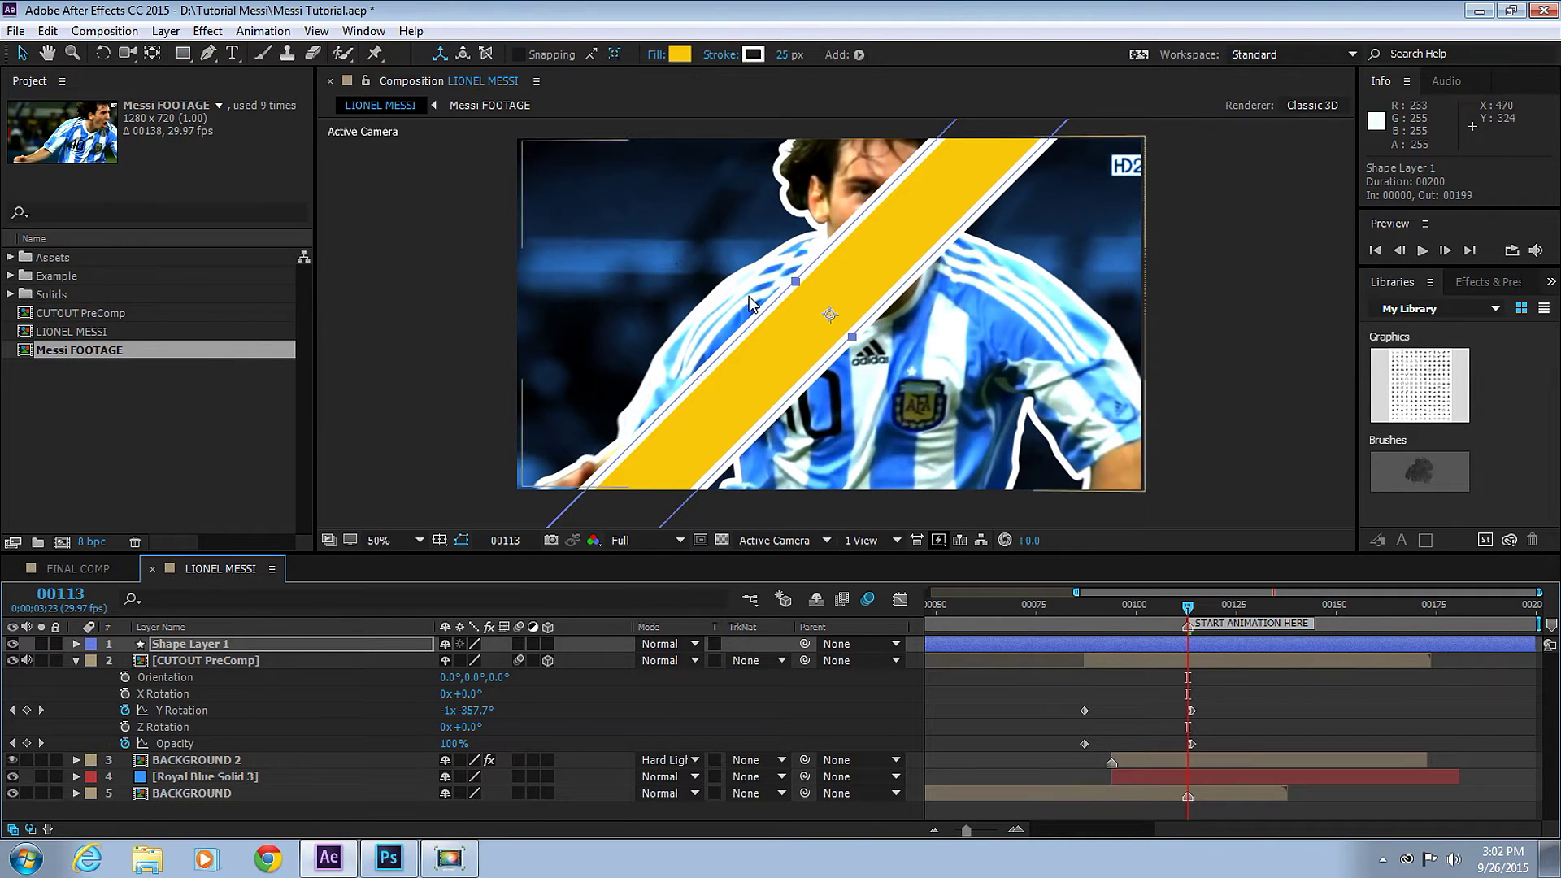
pyautogui.moveTo(818, 271); pyautogui.dragTo(680, 208)
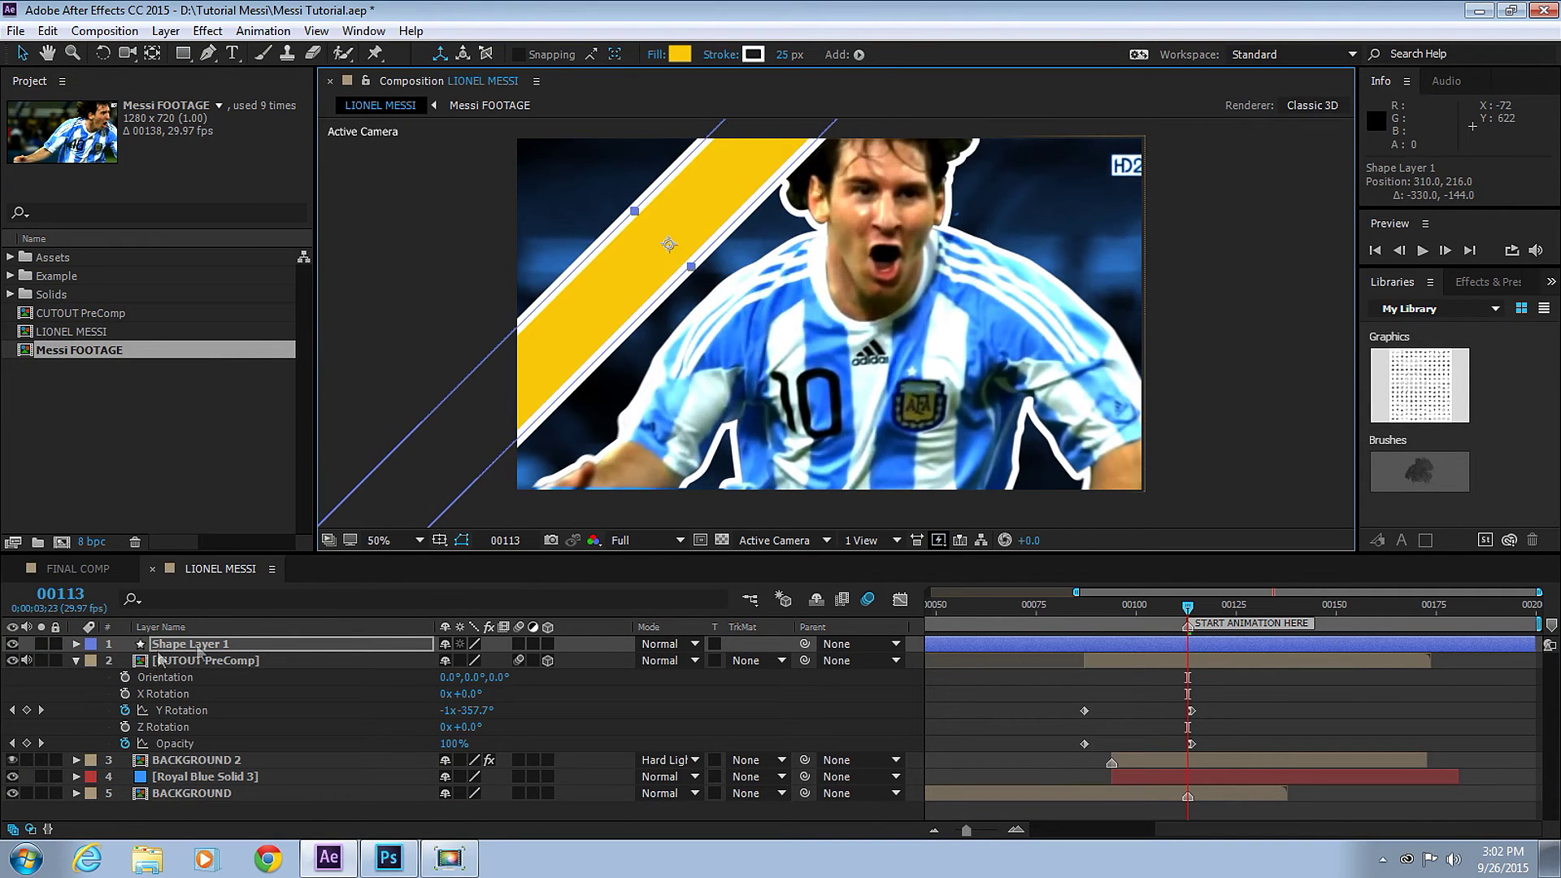
pyautogui.click(76, 660)
pyautogui.moveTo(187, 644); pyautogui.dragTo(232, 675)
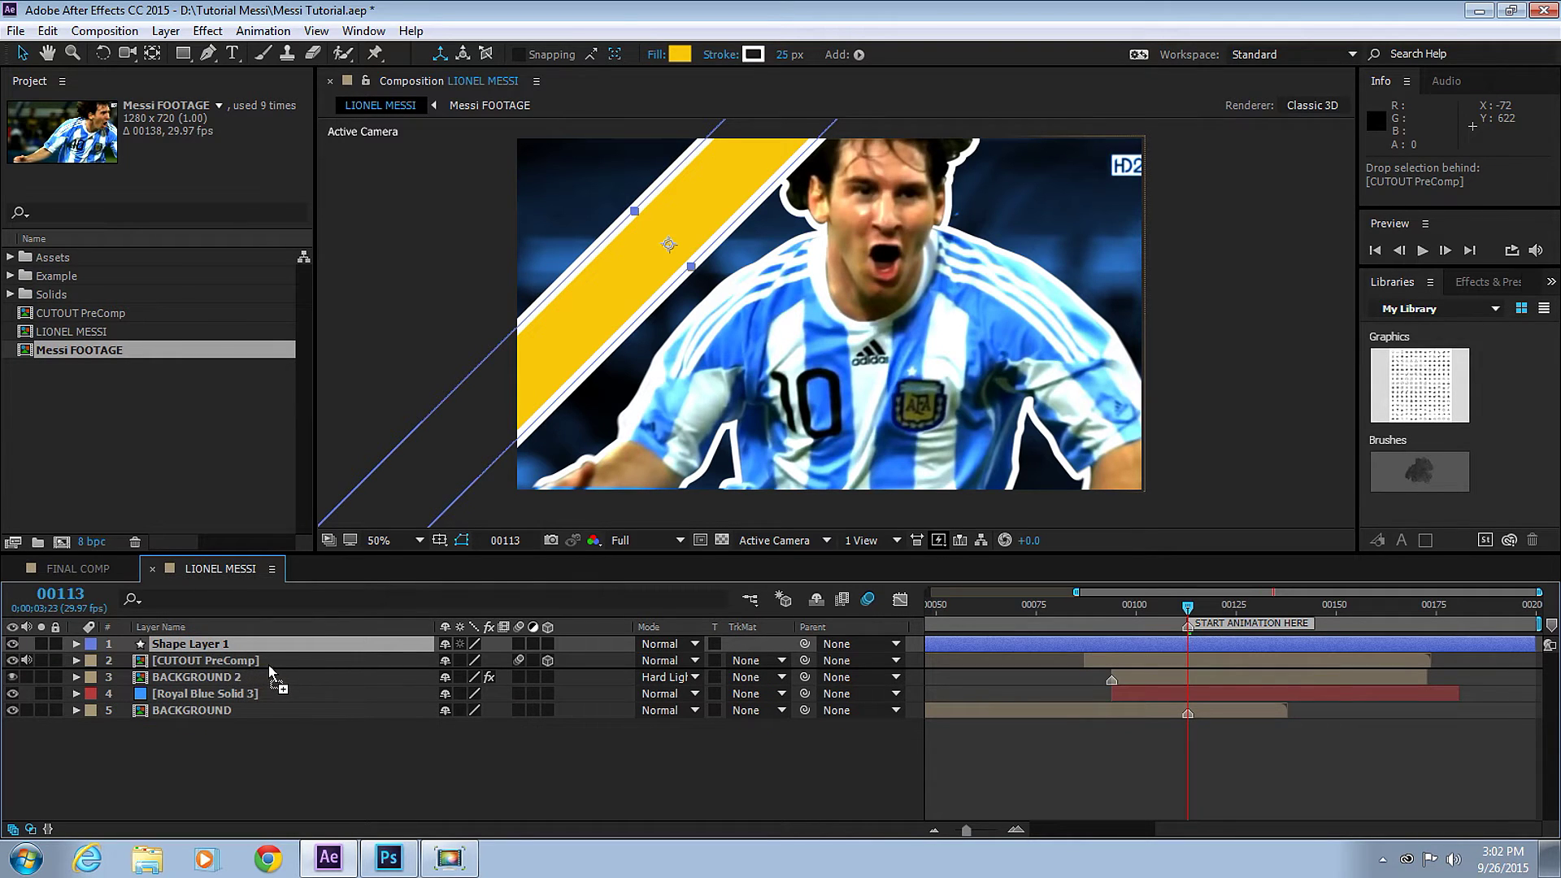
pyautogui.moveTo(269, 665); pyautogui.dragTo(266, 667)
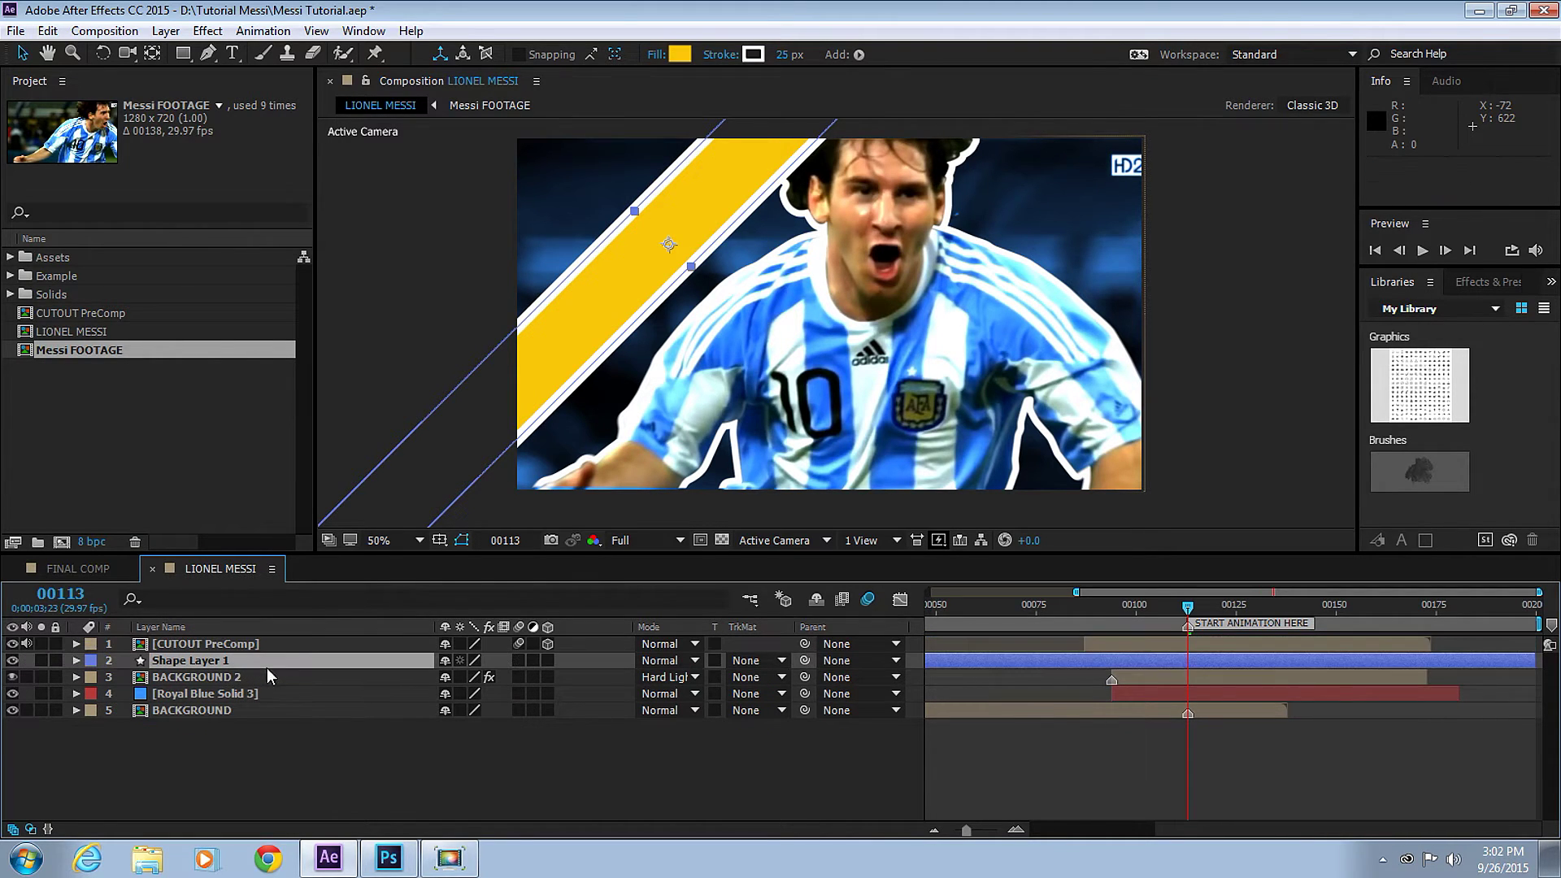
# - Set the shape layer's blend mode to Soft Light
pyautogui.click(667, 662)
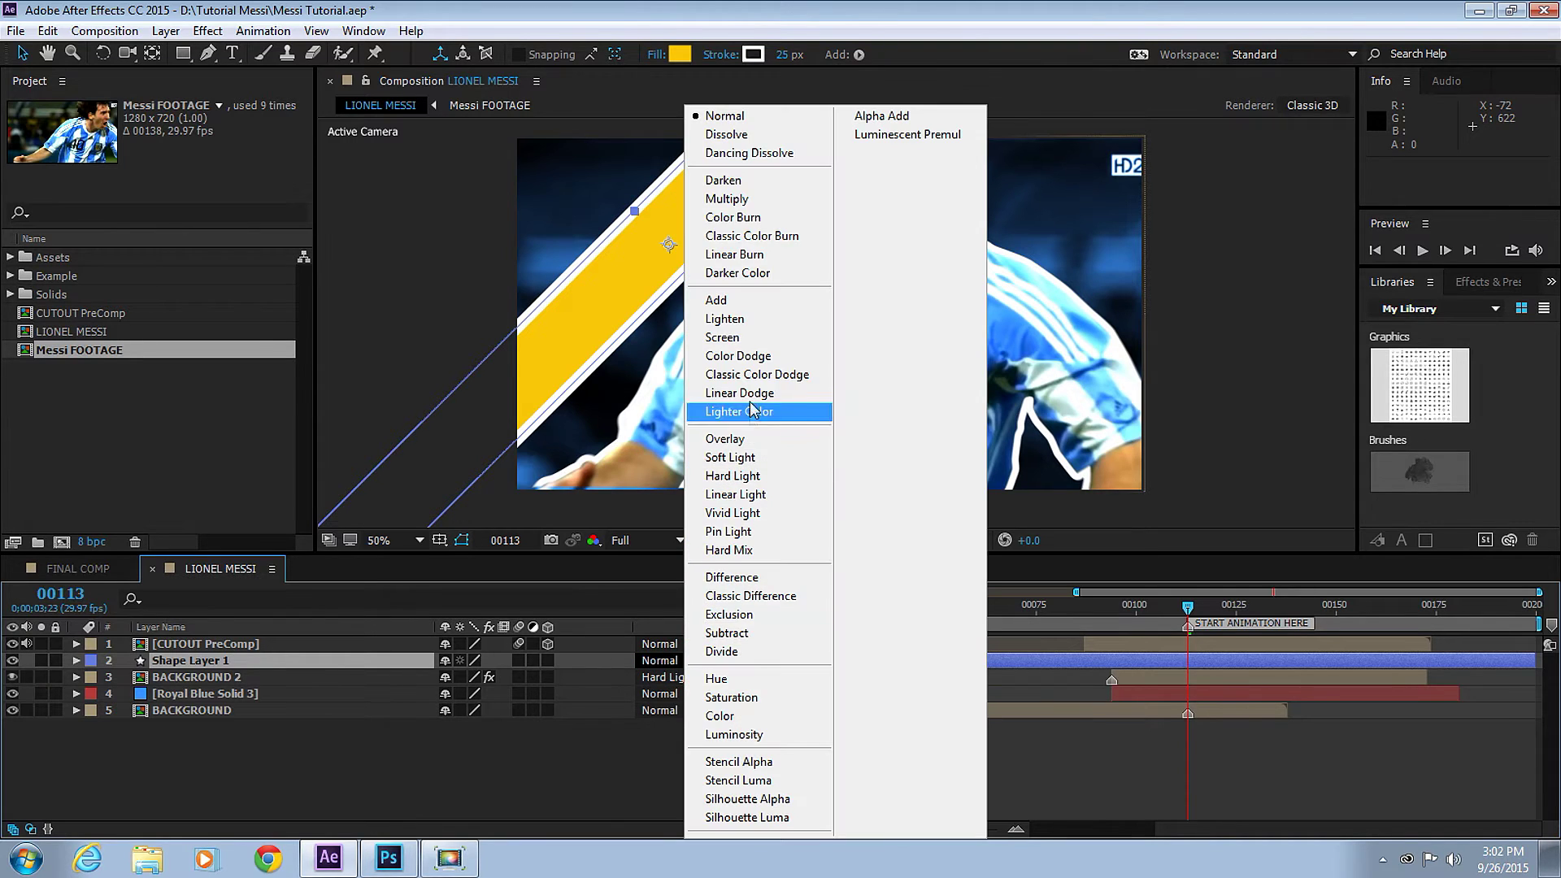
pyautogui.click(756, 457)
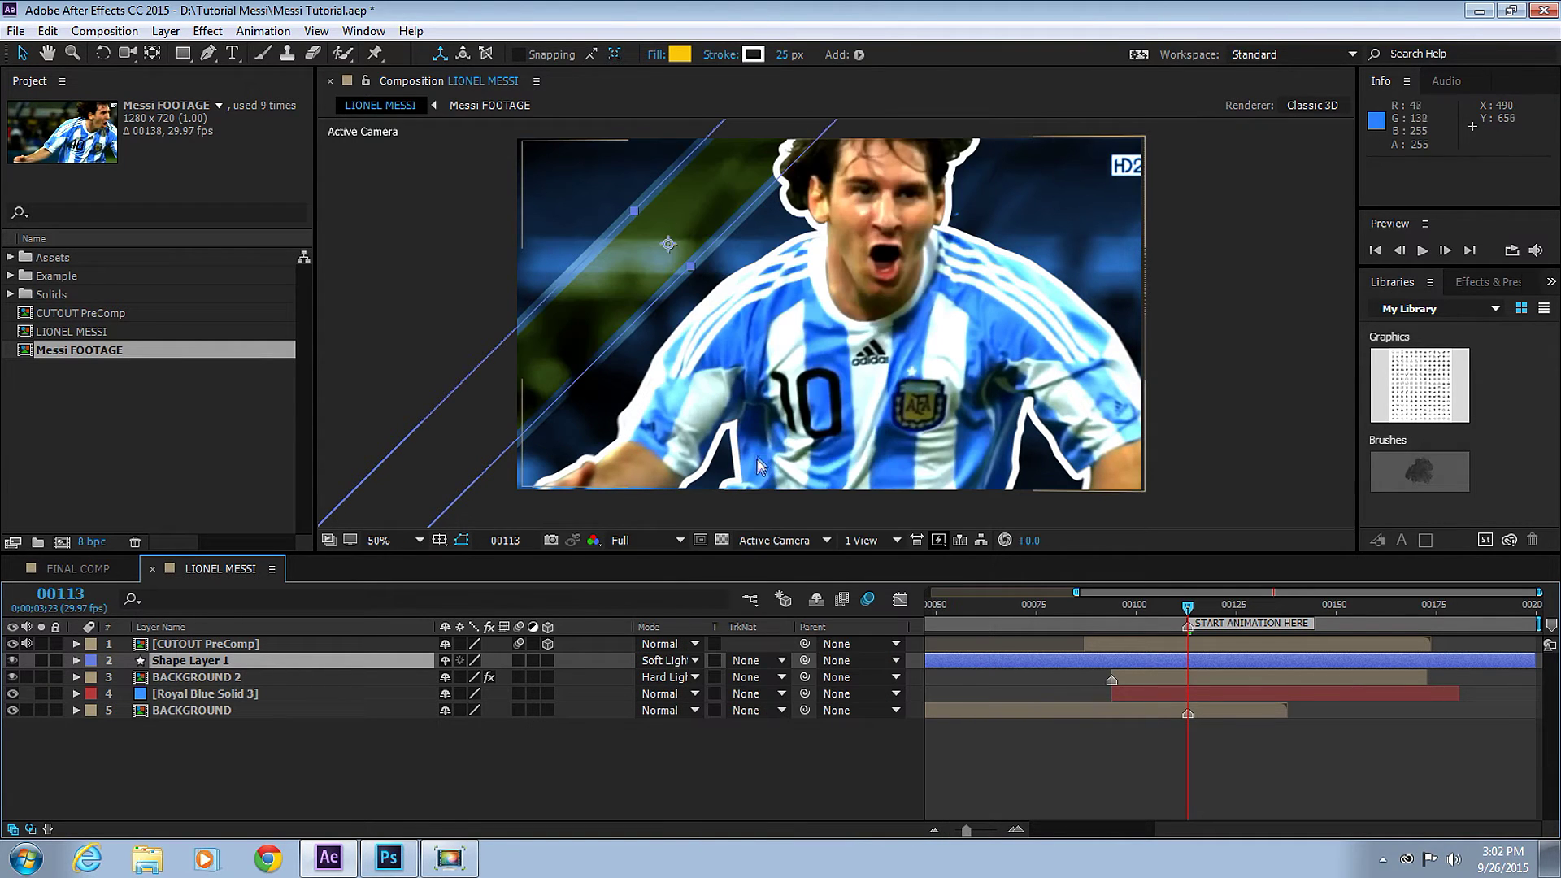
pyautogui.click(968, 514)
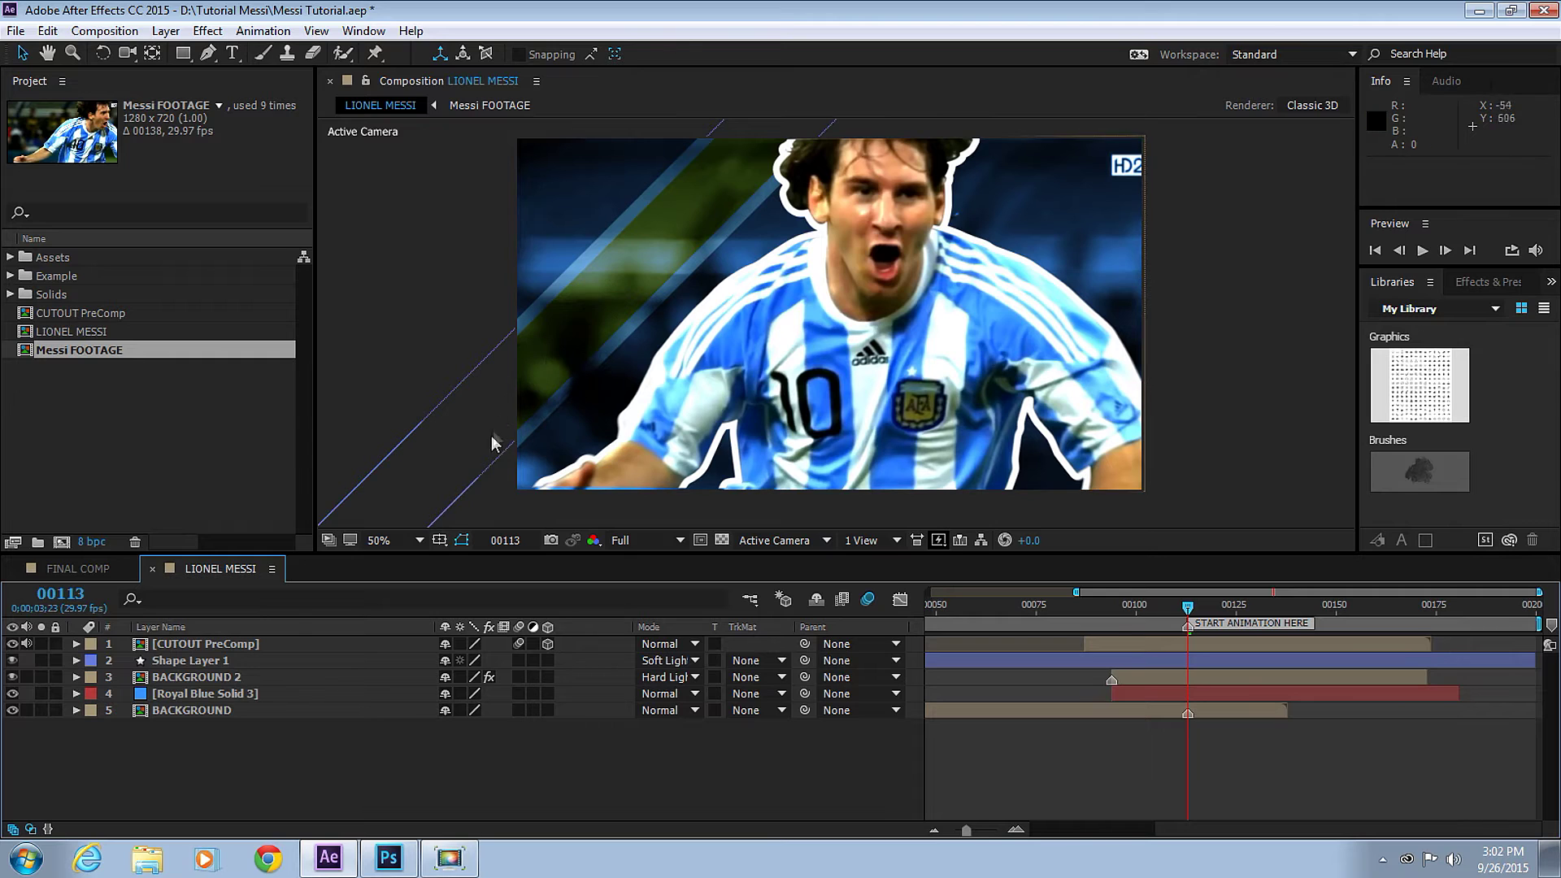
# - Rename the shape layer STRIPE and trim its in point to frame 00113
pyautogui.click(234, 667)
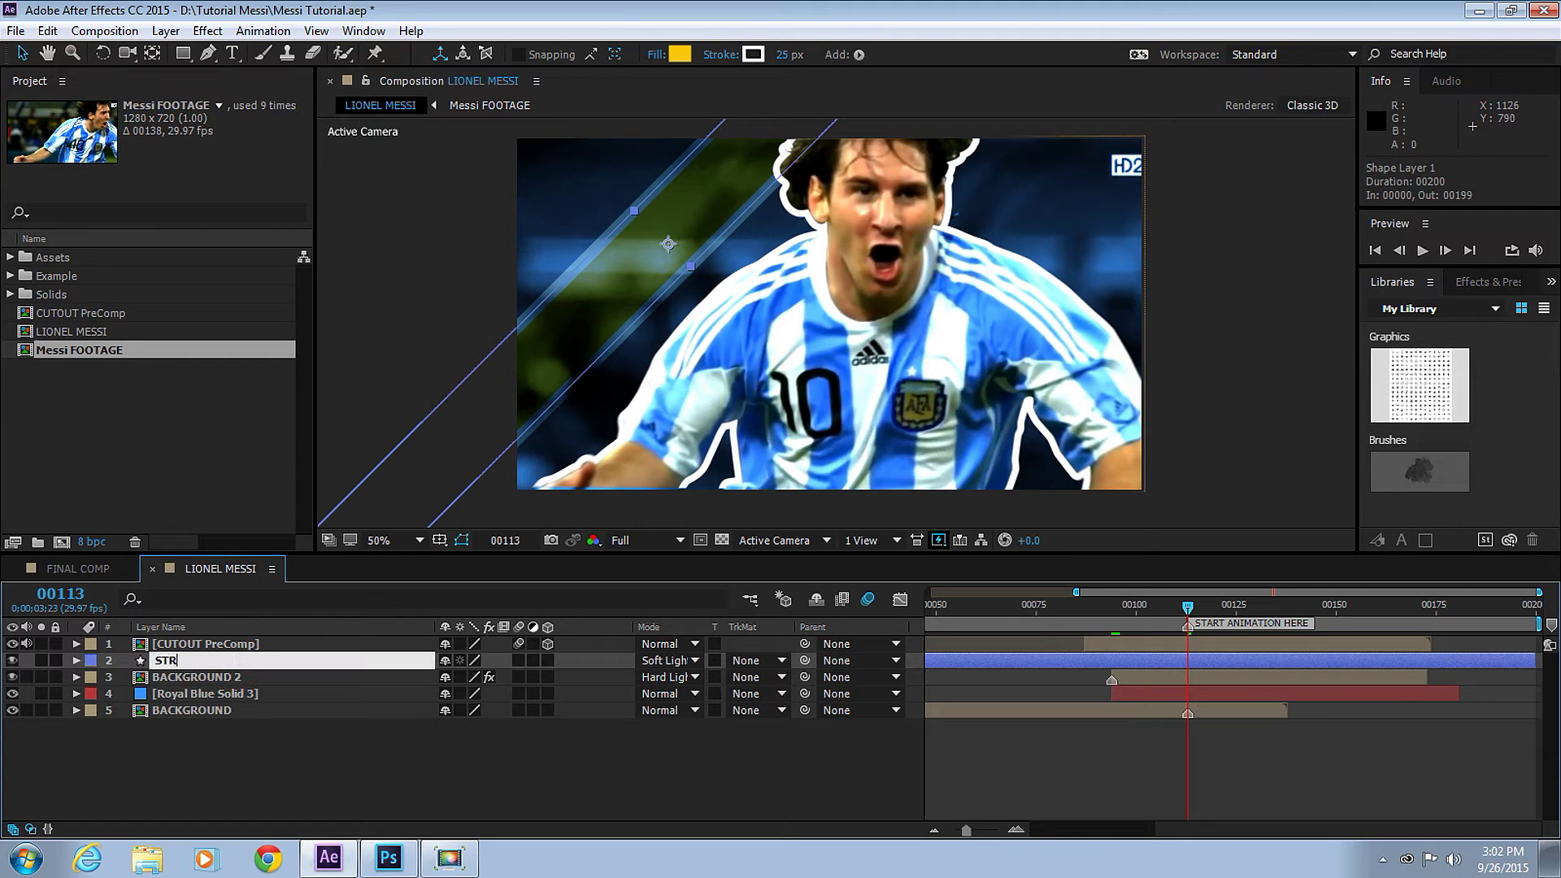
pyautogui.write('I{PE')
pyautogui.press('BackSpace')
pyautogui.press('BackSpace')
pyautogui.press('BackSpace')
pyautogui.write('PE')
pyautogui.press('Return')
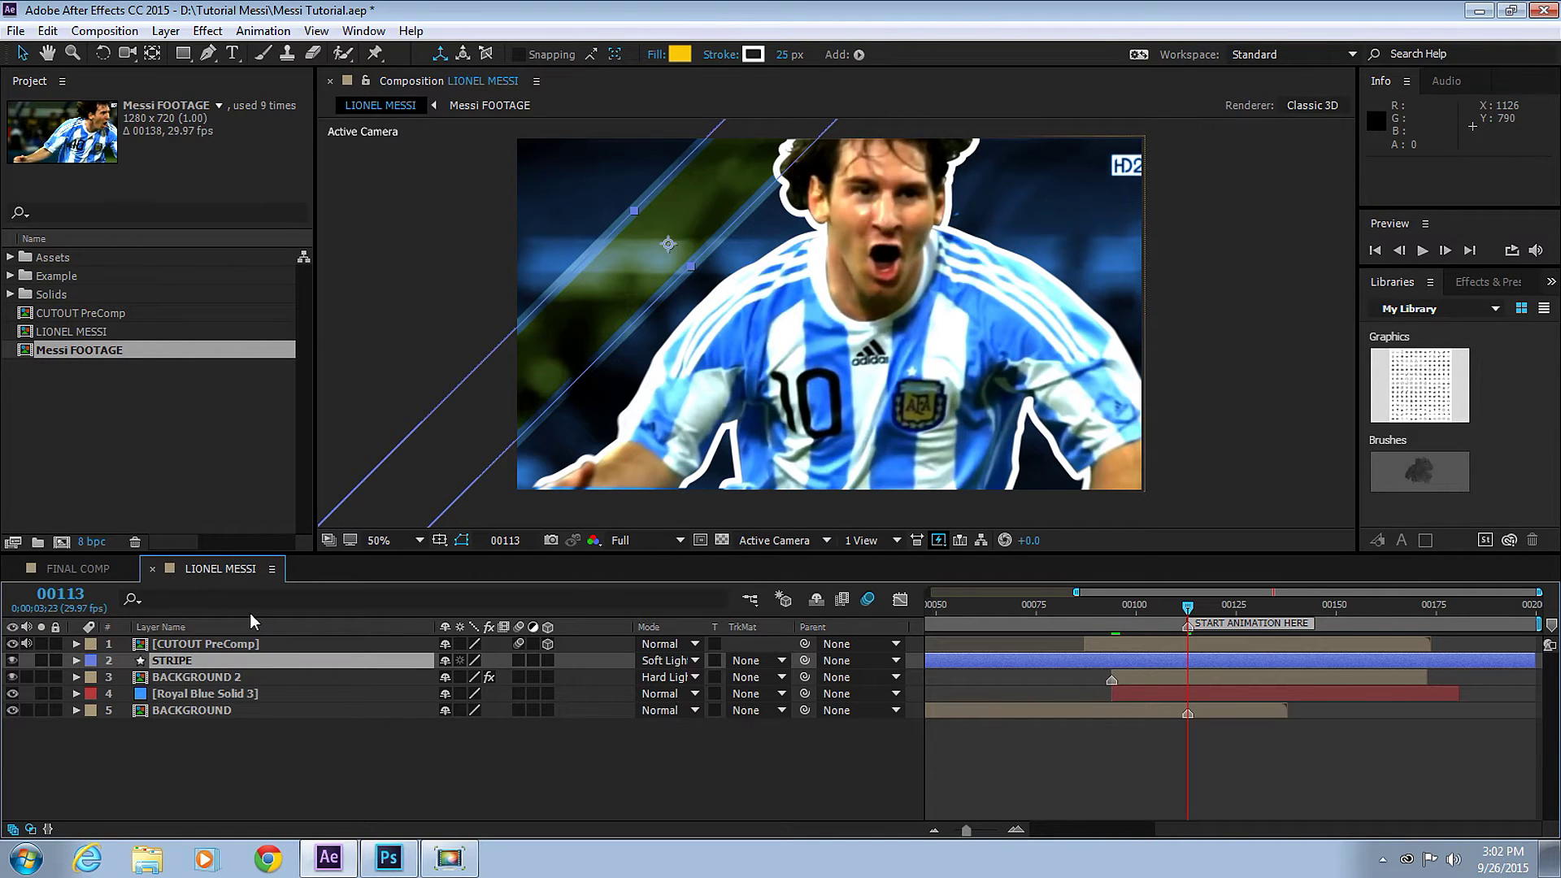
pyautogui.hotkey('alt', '[')
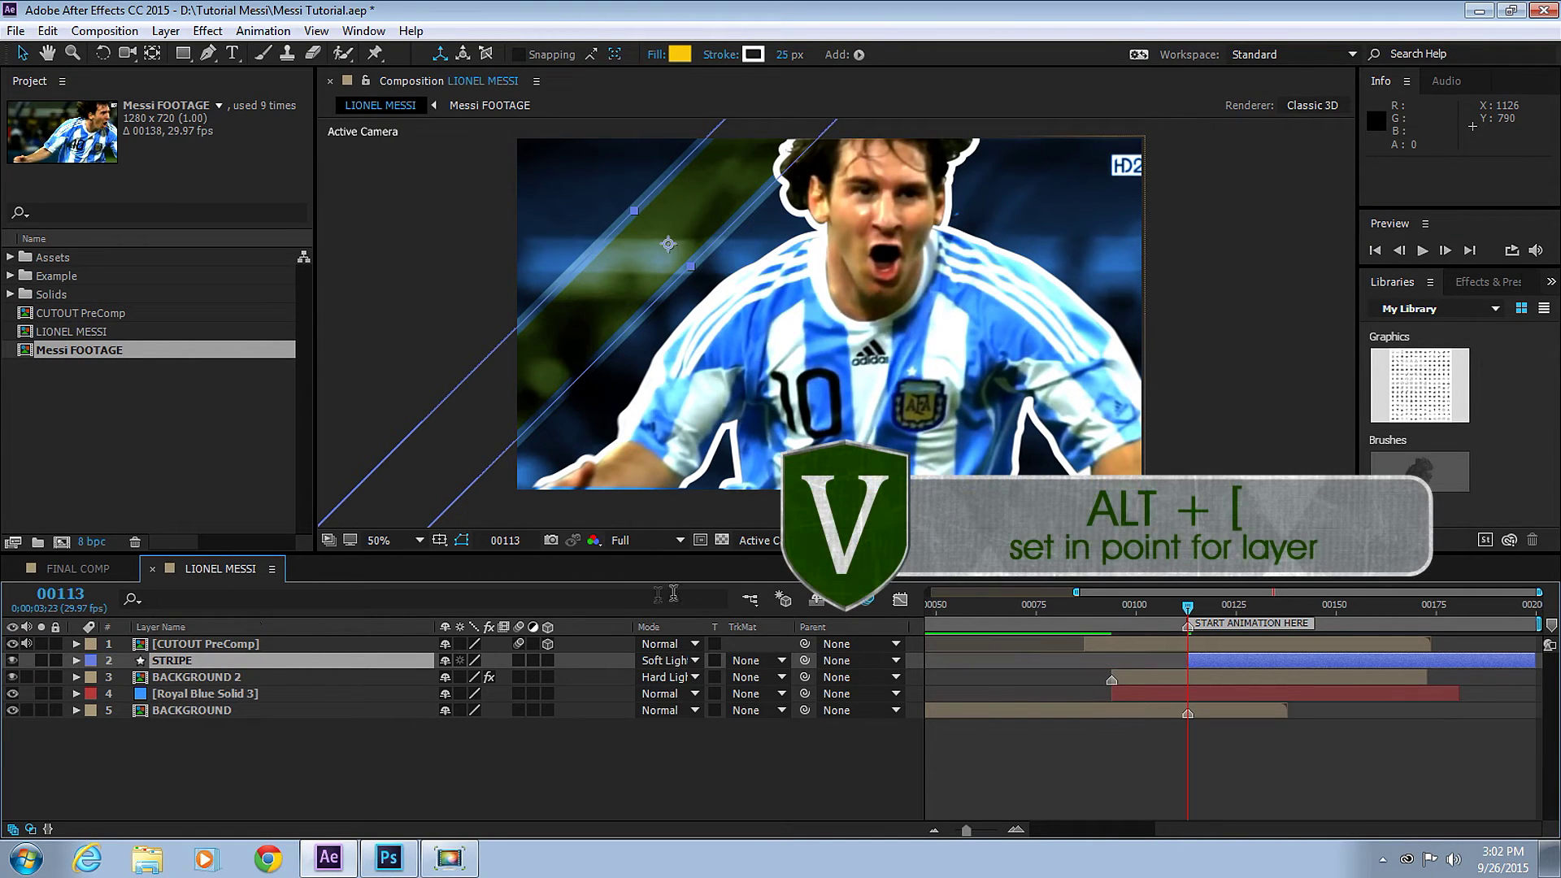
# - Apply a Linear Wipe to STRIPE with a 220° wipe angle
pyautogui.click(263, 30)
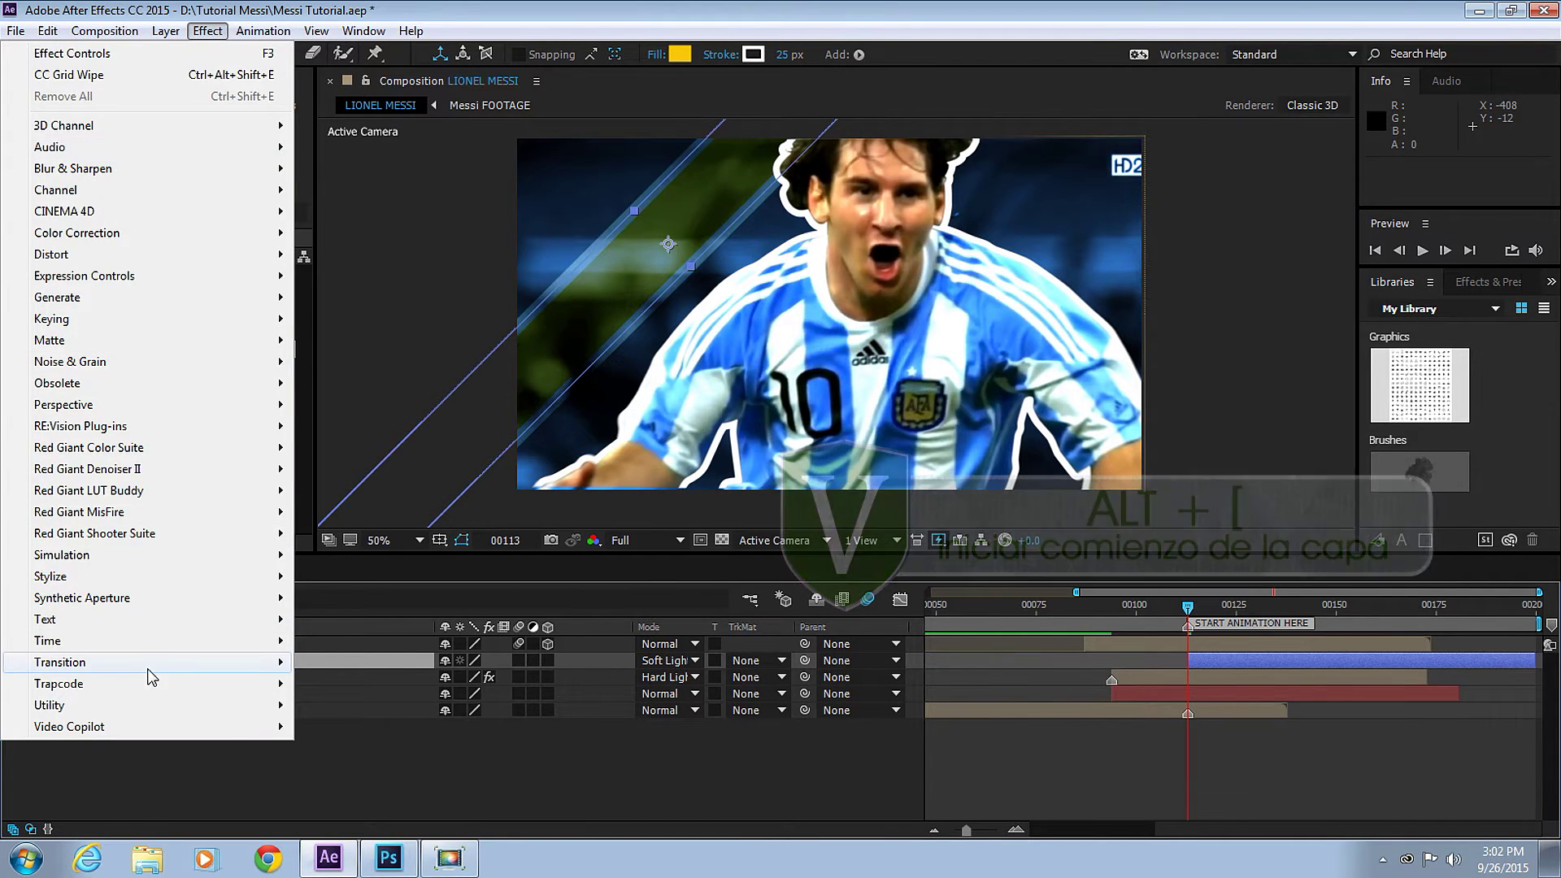
pyautogui.moveTo(148, 667)
pyautogui.click(353, 620)
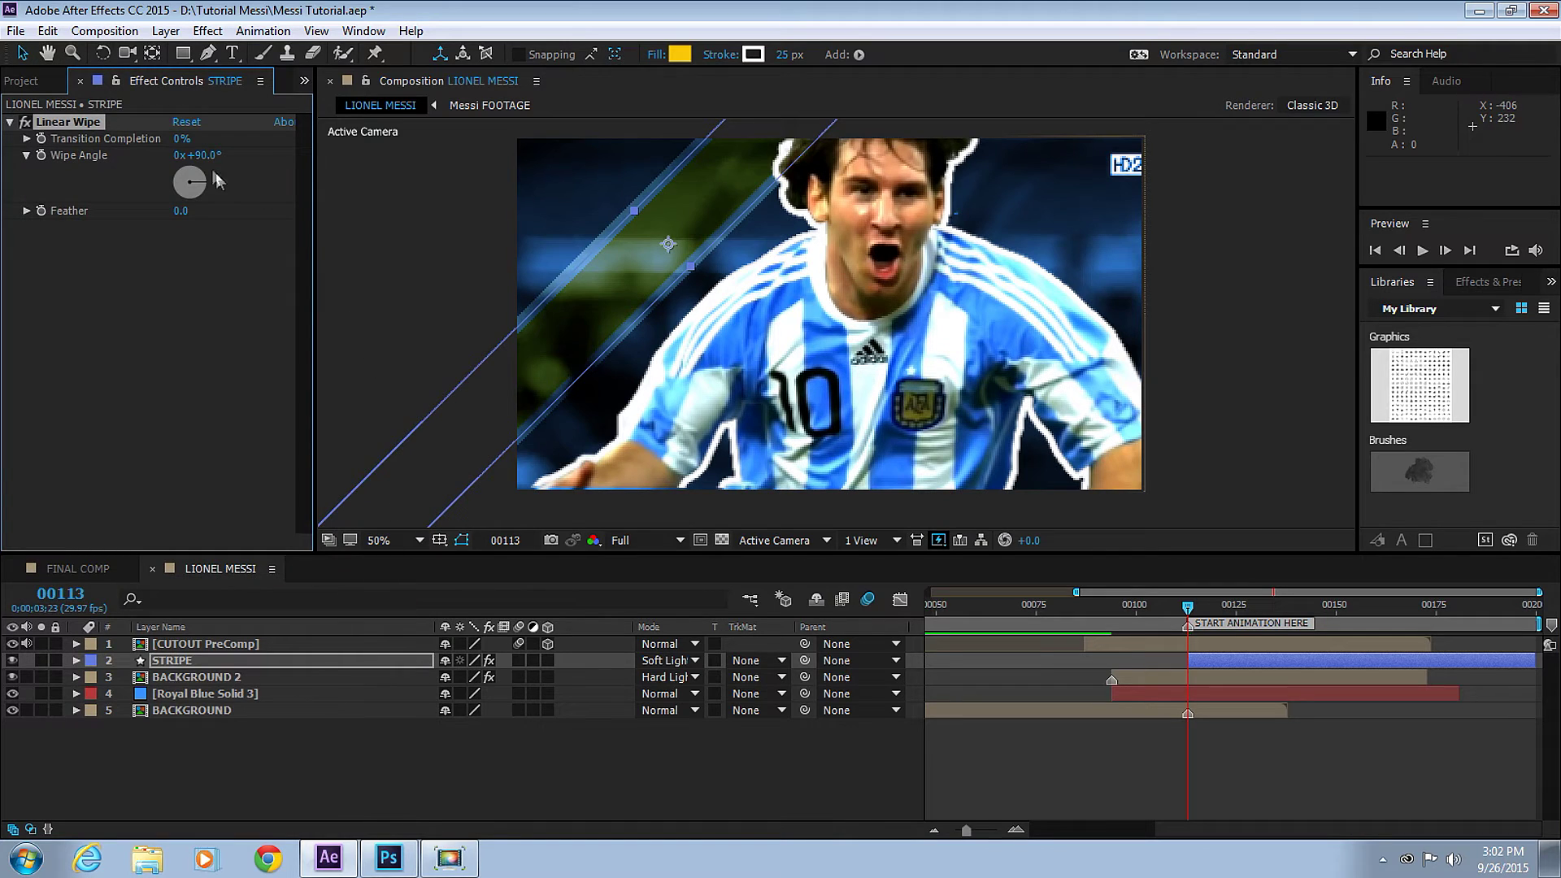
pyautogui.write('220')
pyautogui.press('Return')
pyautogui.click(179, 138)
pyautogui.moveTo(180, 138); pyautogui.dragTo(253, 209)
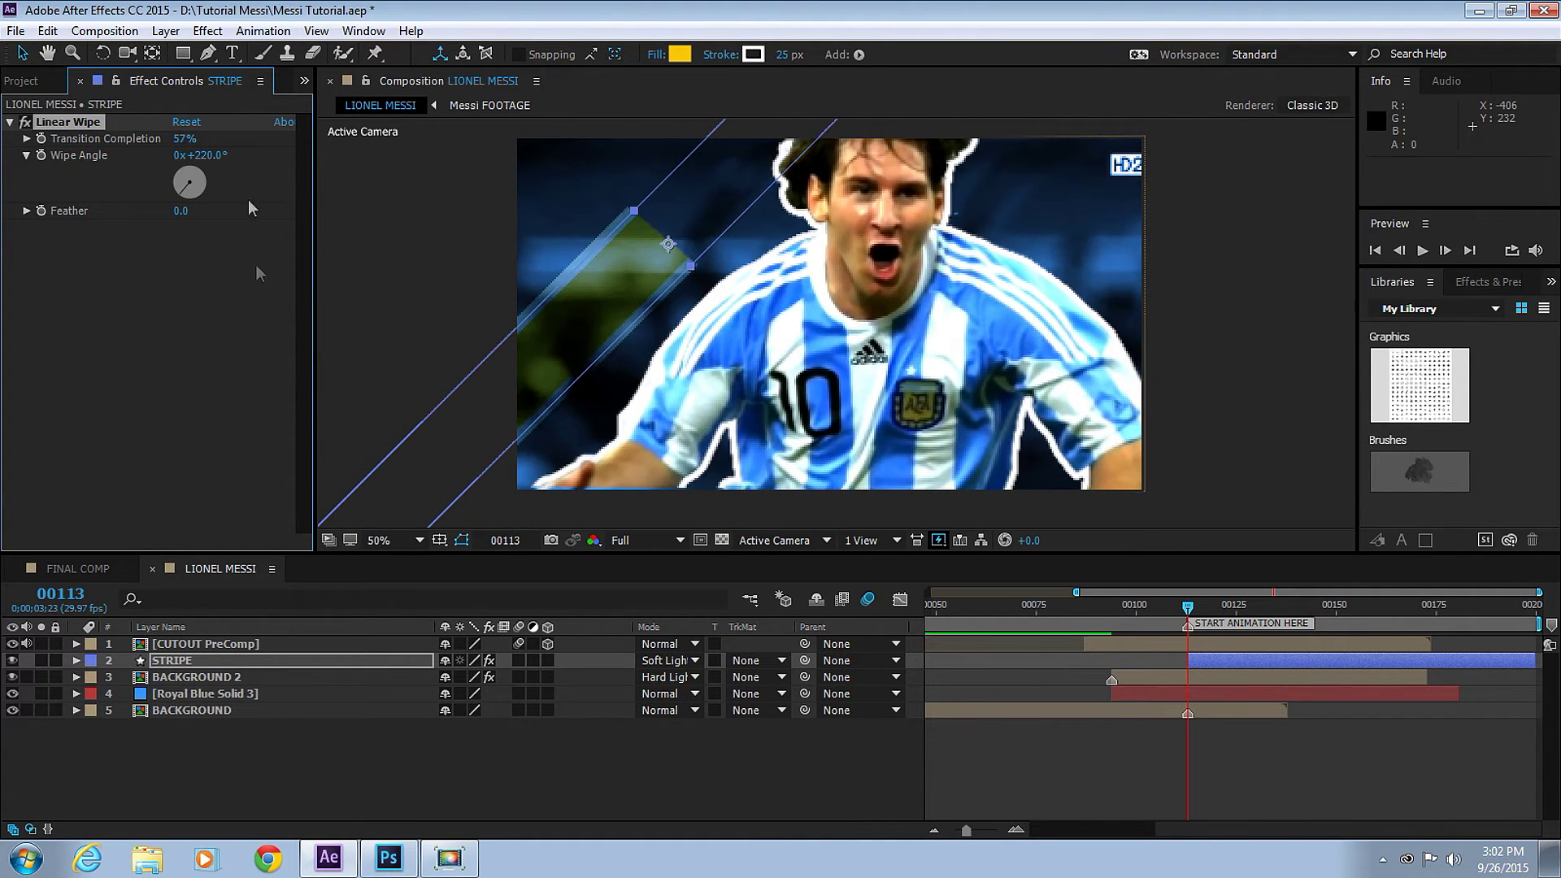
# - Set STRIPE to Normal and keyframe Transition Completion 100% at 00113, 20% at 00131
pyautogui.click(667, 660)
pyautogui.click(717, 117)
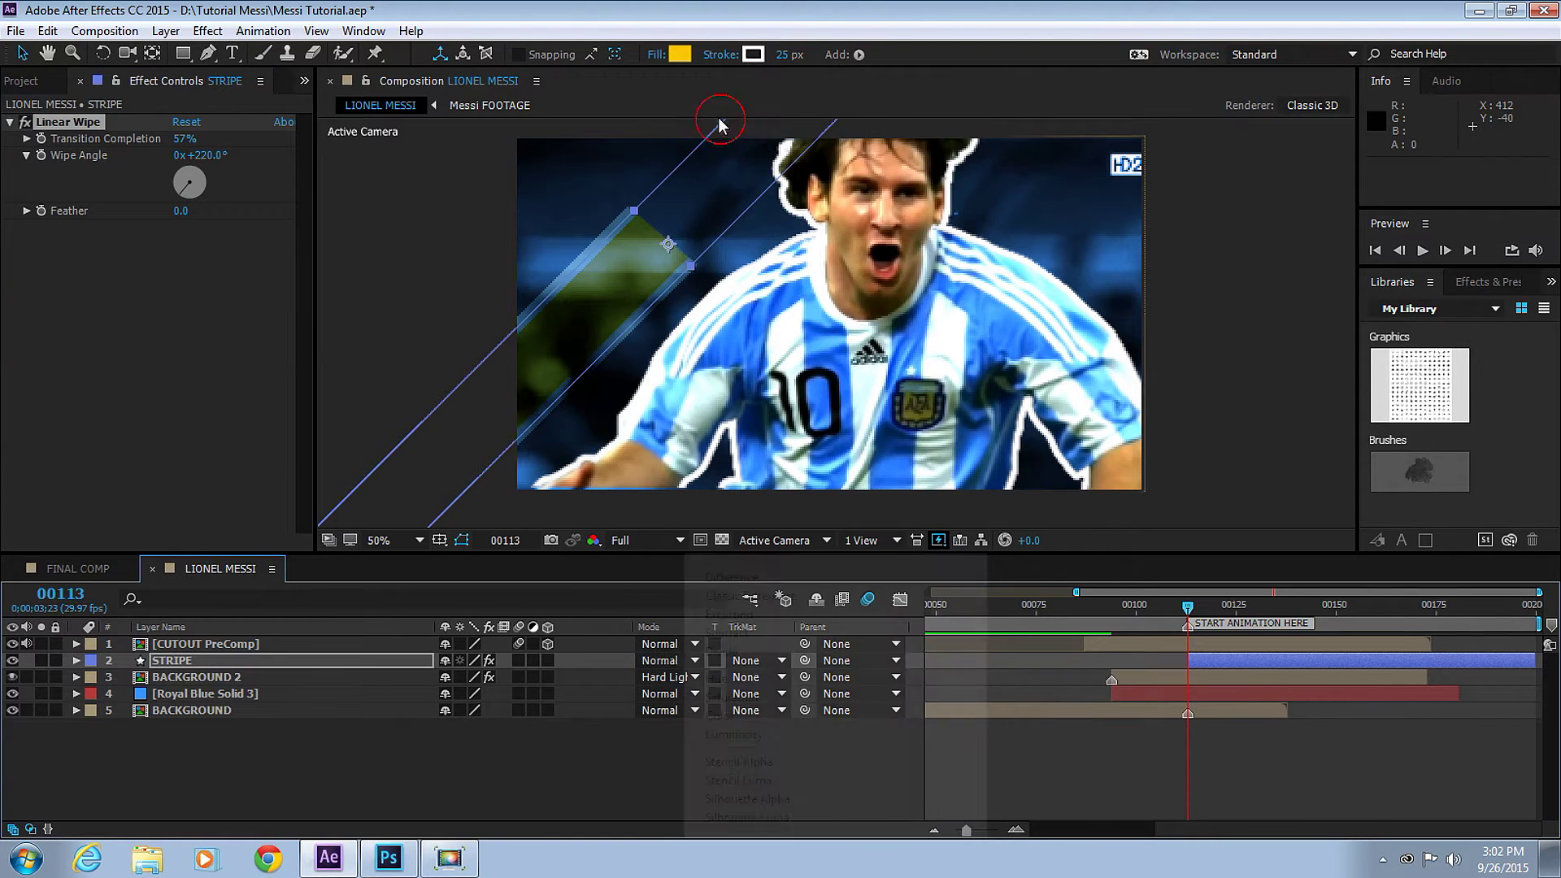
pyautogui.moveTo(185, 144); pyautogui.dragTo(200, 134)
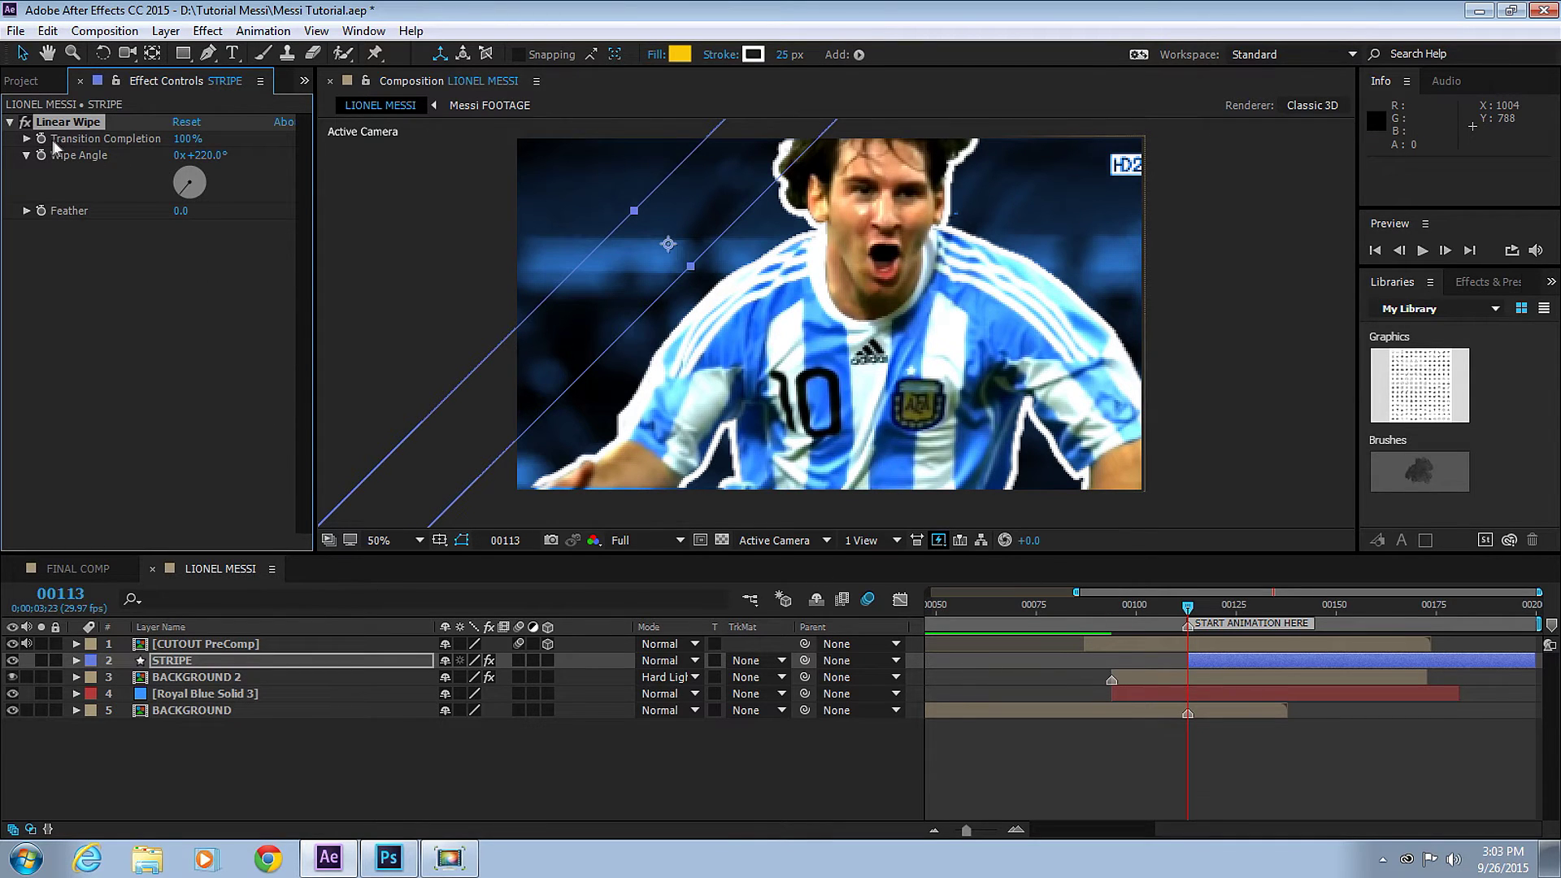
pyautogui.click(1260, 608)
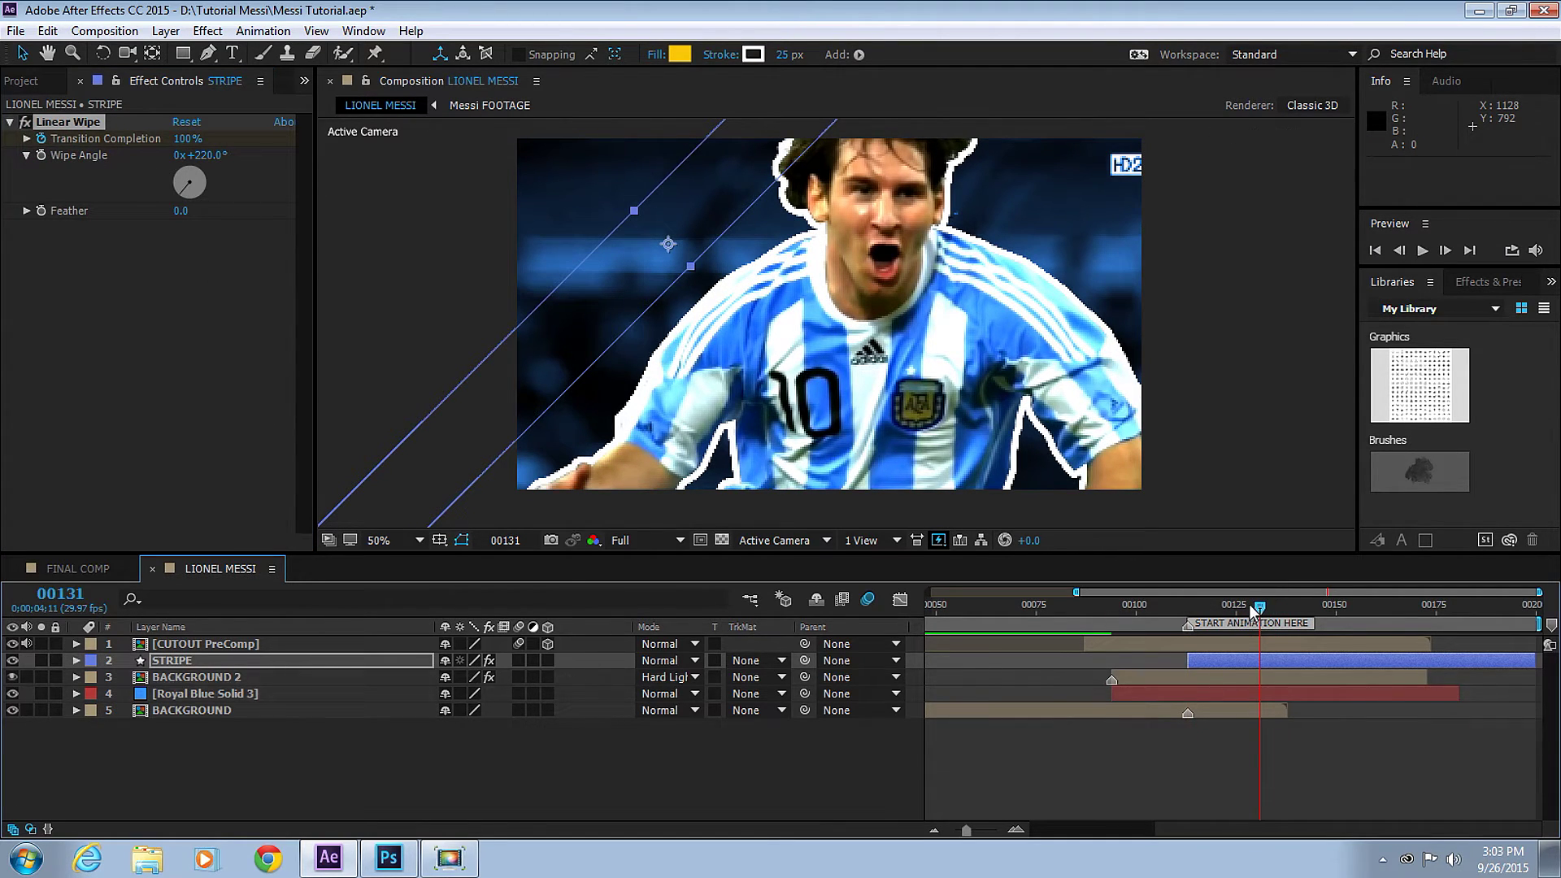
pyautogui.press('u')
pyautogui.moveTo(186, 139); pyautogui.dragTo(135, 138)
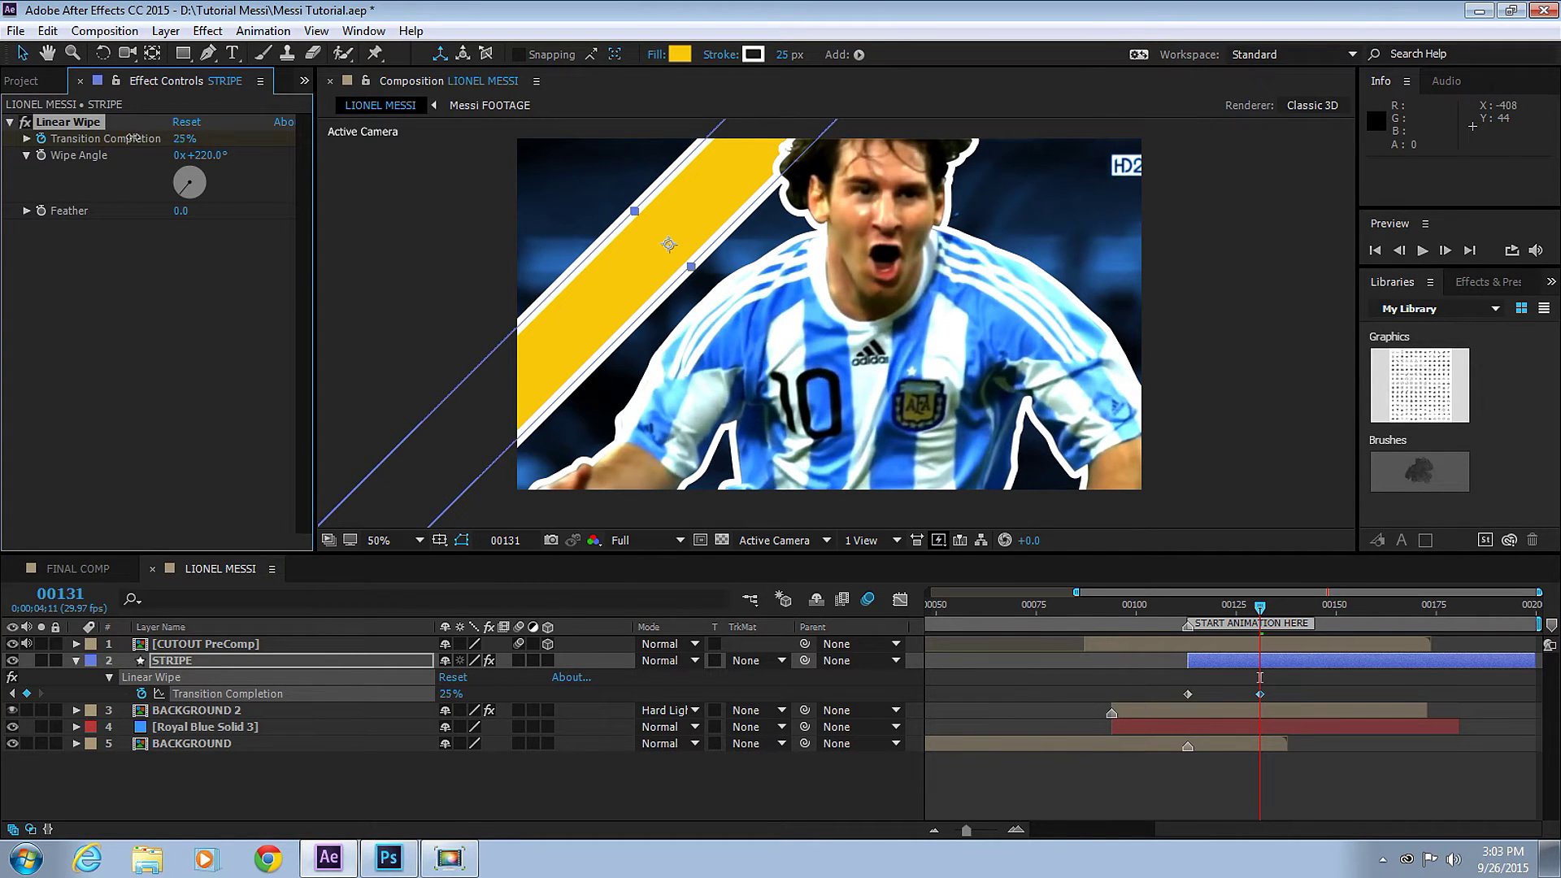
pyautogui.write('20')
pyautogui.press('Return')
# - Set the wipe's Feather to 150, compare it with hard edges, and preview
pyautogui.click(180, 211)
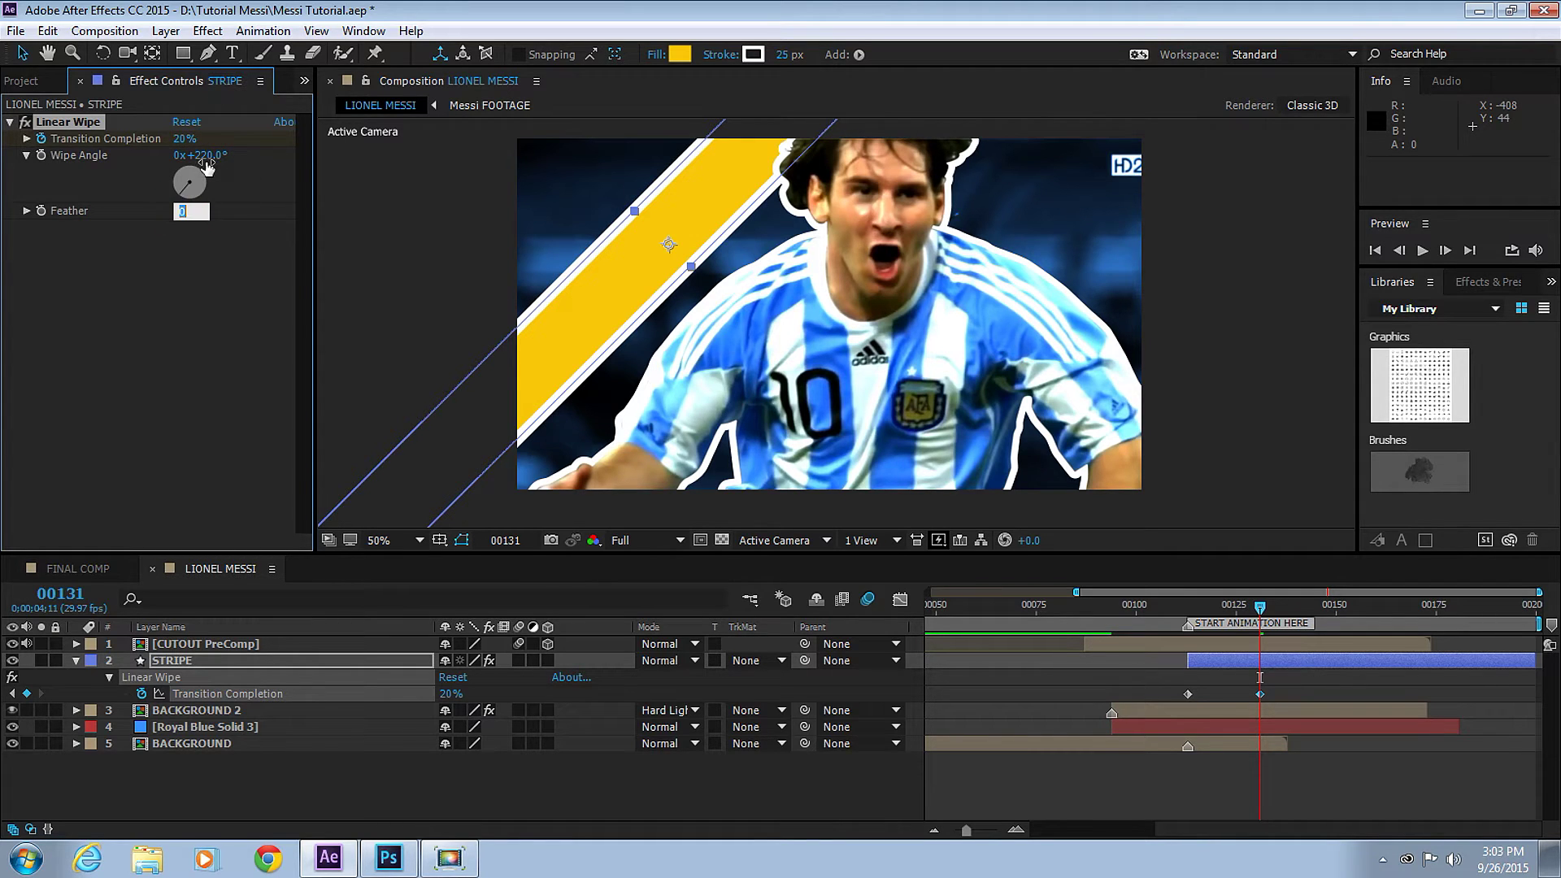
pyautogui.press('Return')
pyautogui.moveTo(1136, 608); pyautogui.dragTo(1216, 610)
pyautogui.click(188, 210)
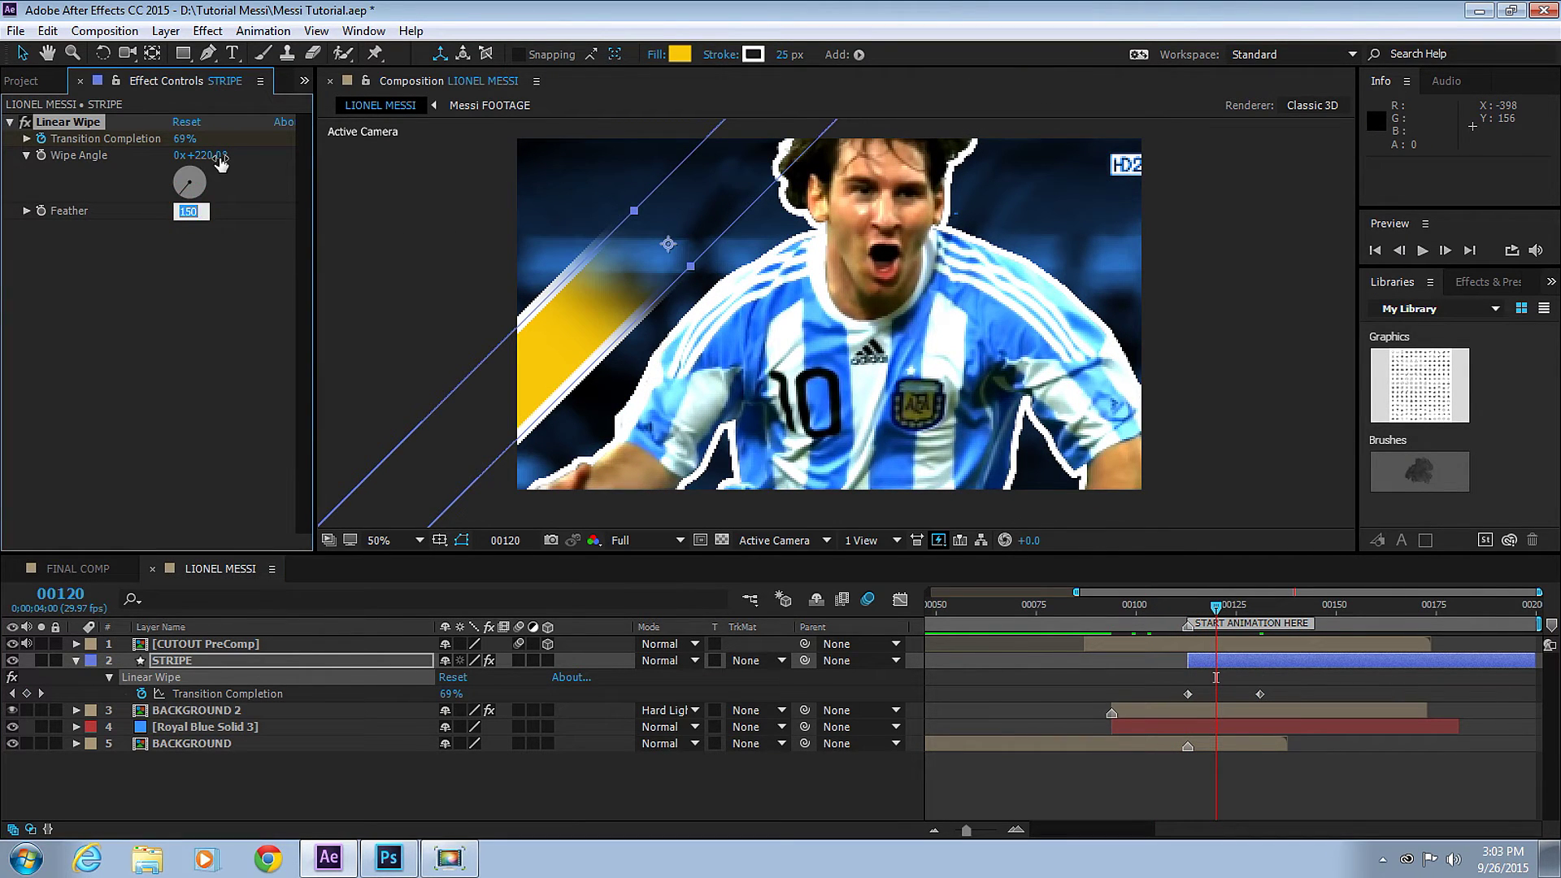
pyautogui.write('0')
pyautogui.press('Return')
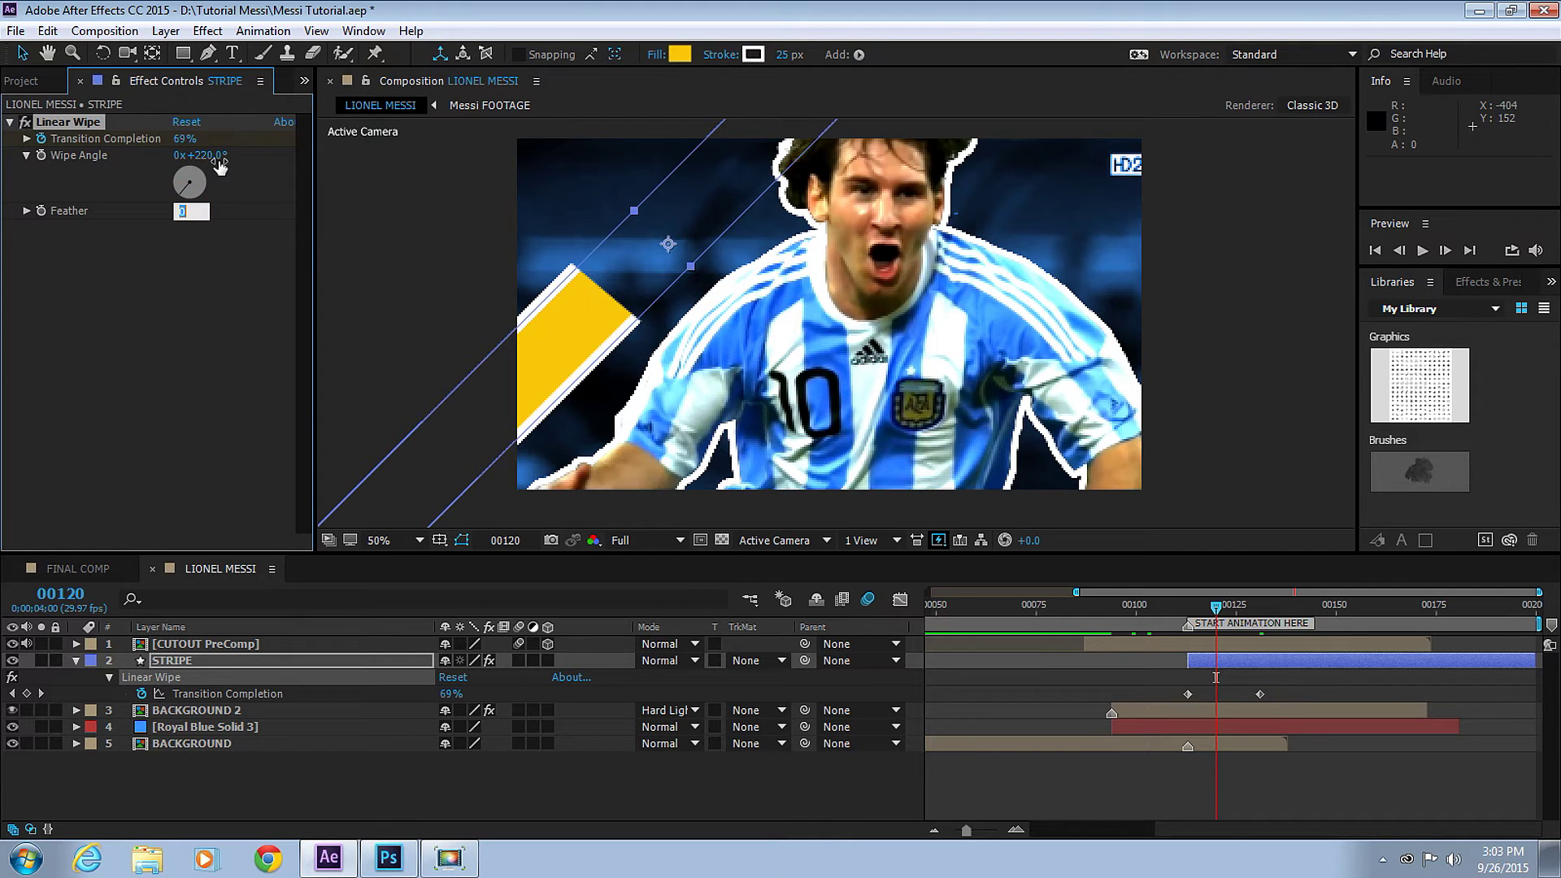
pyautogui.write('0')
pyautogui.press('Return')
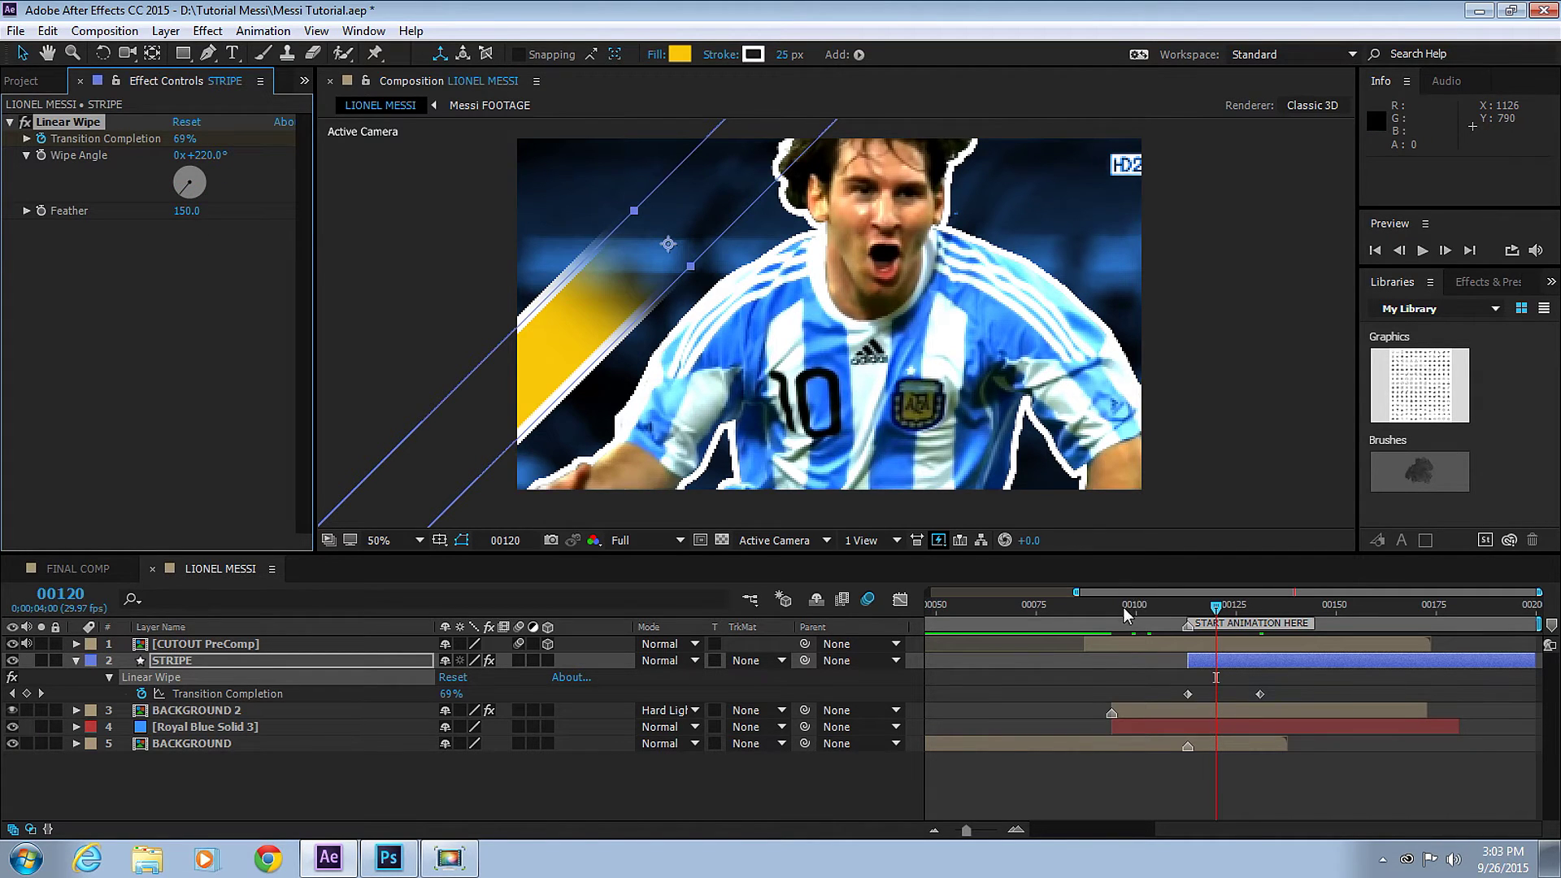
pyautogui.moveTo(1123, 607); pyautogui.dragTo(1172, 610)
pyautogui.press('space')
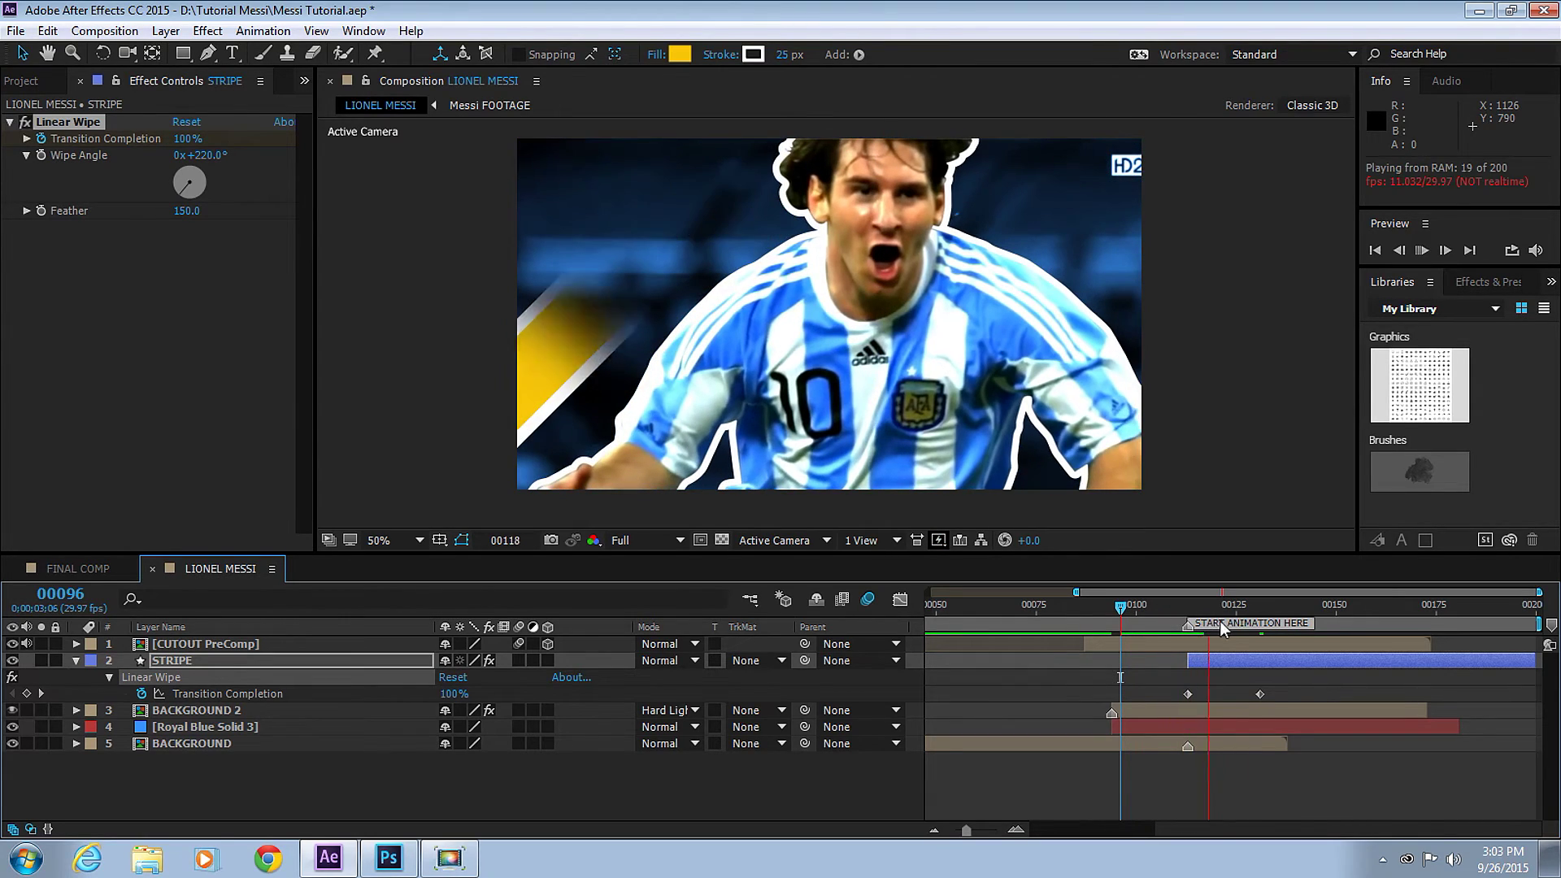
# - Slide STRIPE and its wipe keyframes earlier in time and preview
pyautogui.click(1265, 658)
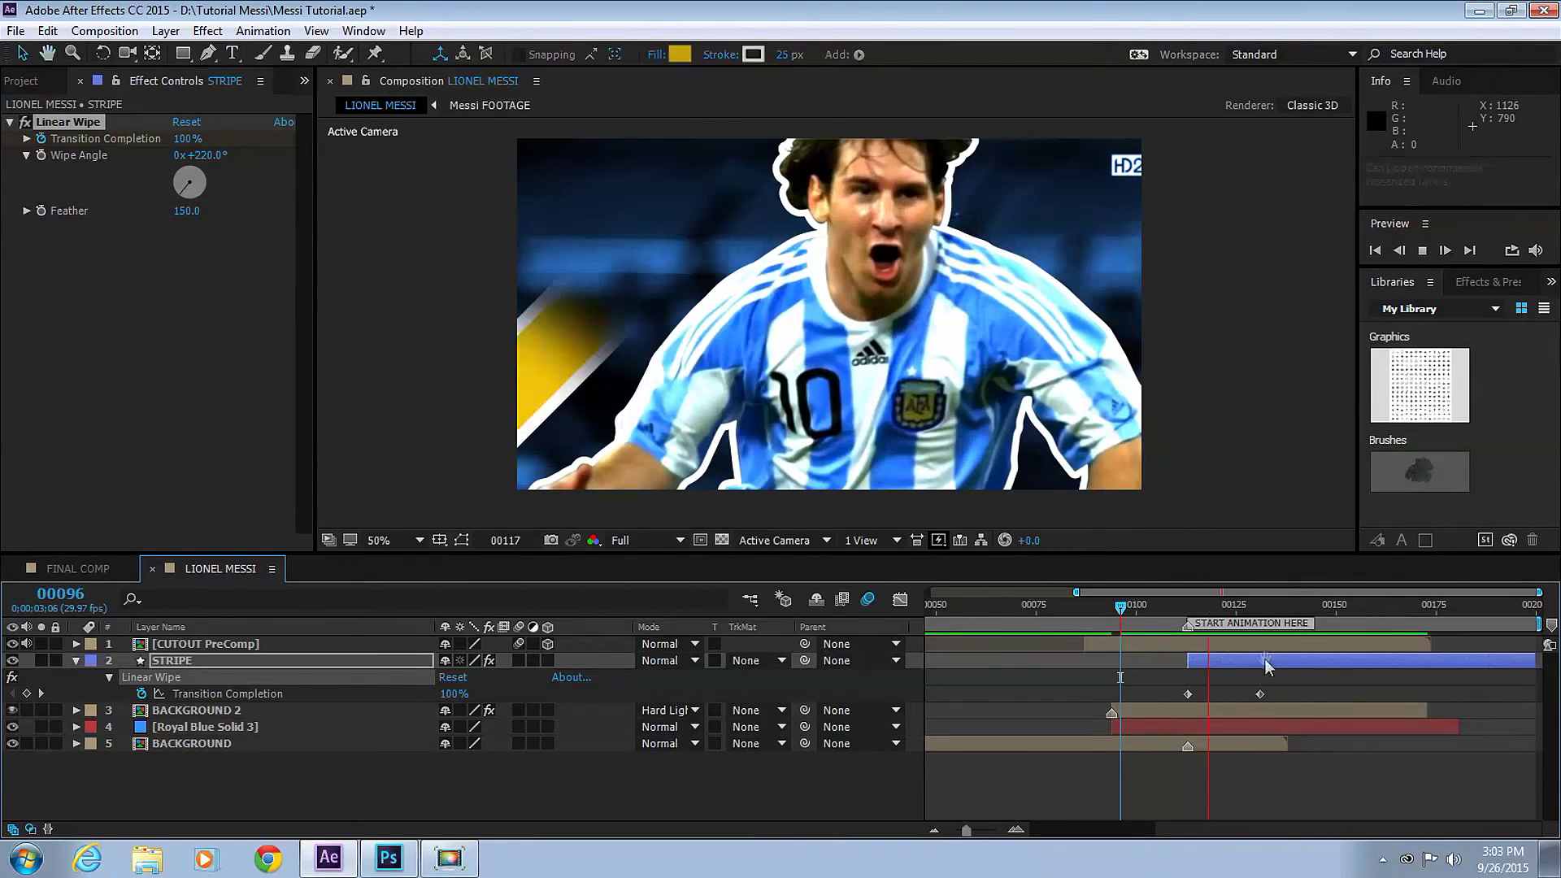
pyautogui.moveTo(1270, 667); pyautogui.dragTo(1236, 662)
pyautogui.click(1168, 605)
pyautogui.press('space')
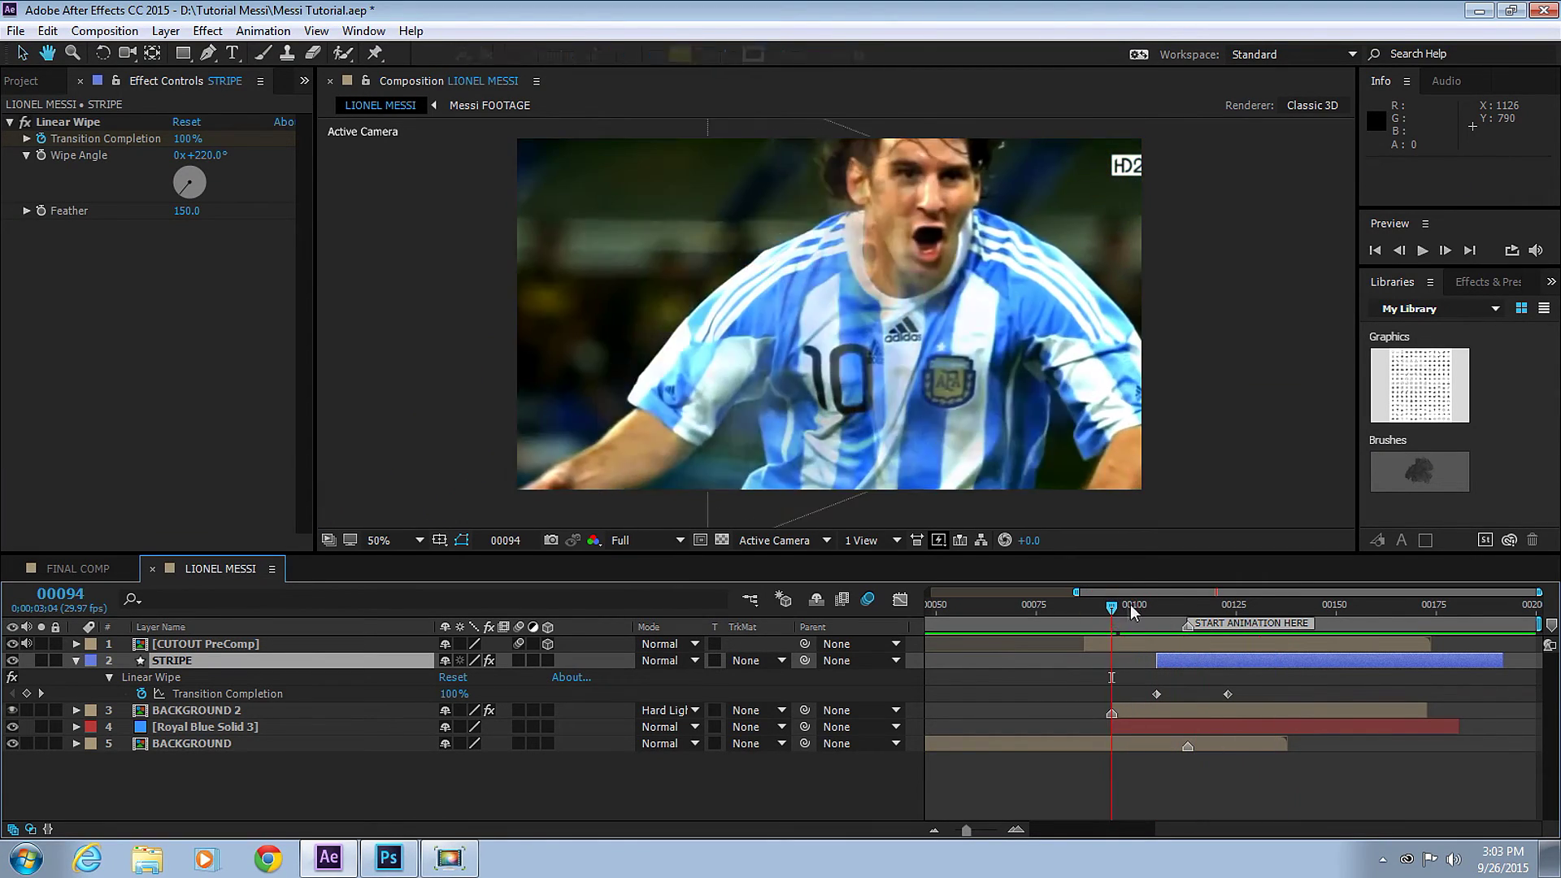
pyautogui.press('space')
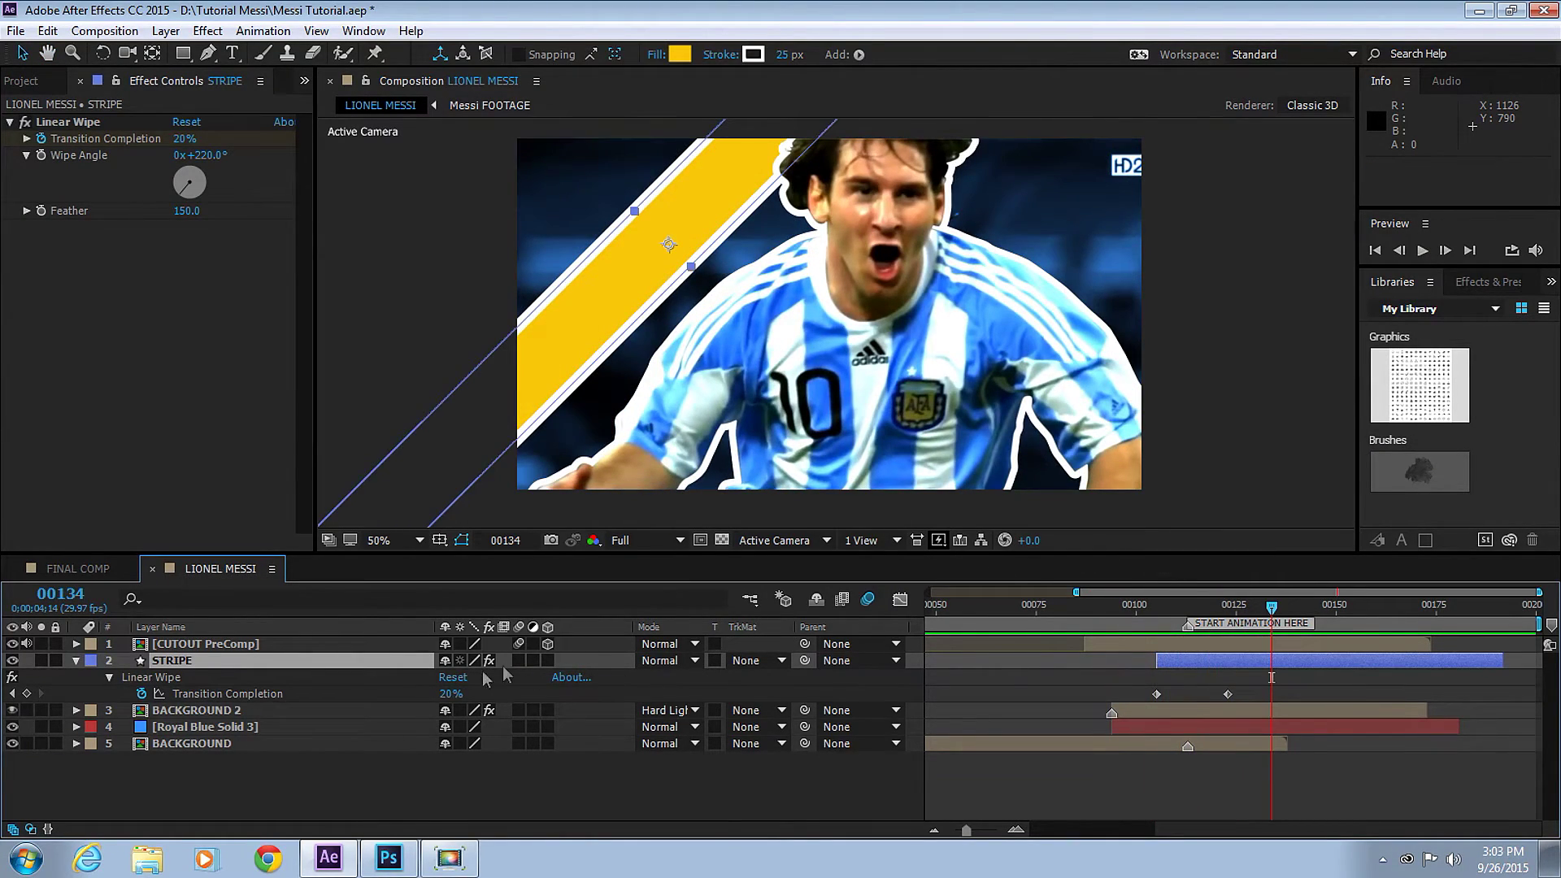
# - Ease in STRIPE's final Completion keyframe and set its blend mode back to Soft Light
pyautogui.click(1228, 694)
pyautogui.hotkey('shift', 'F9')
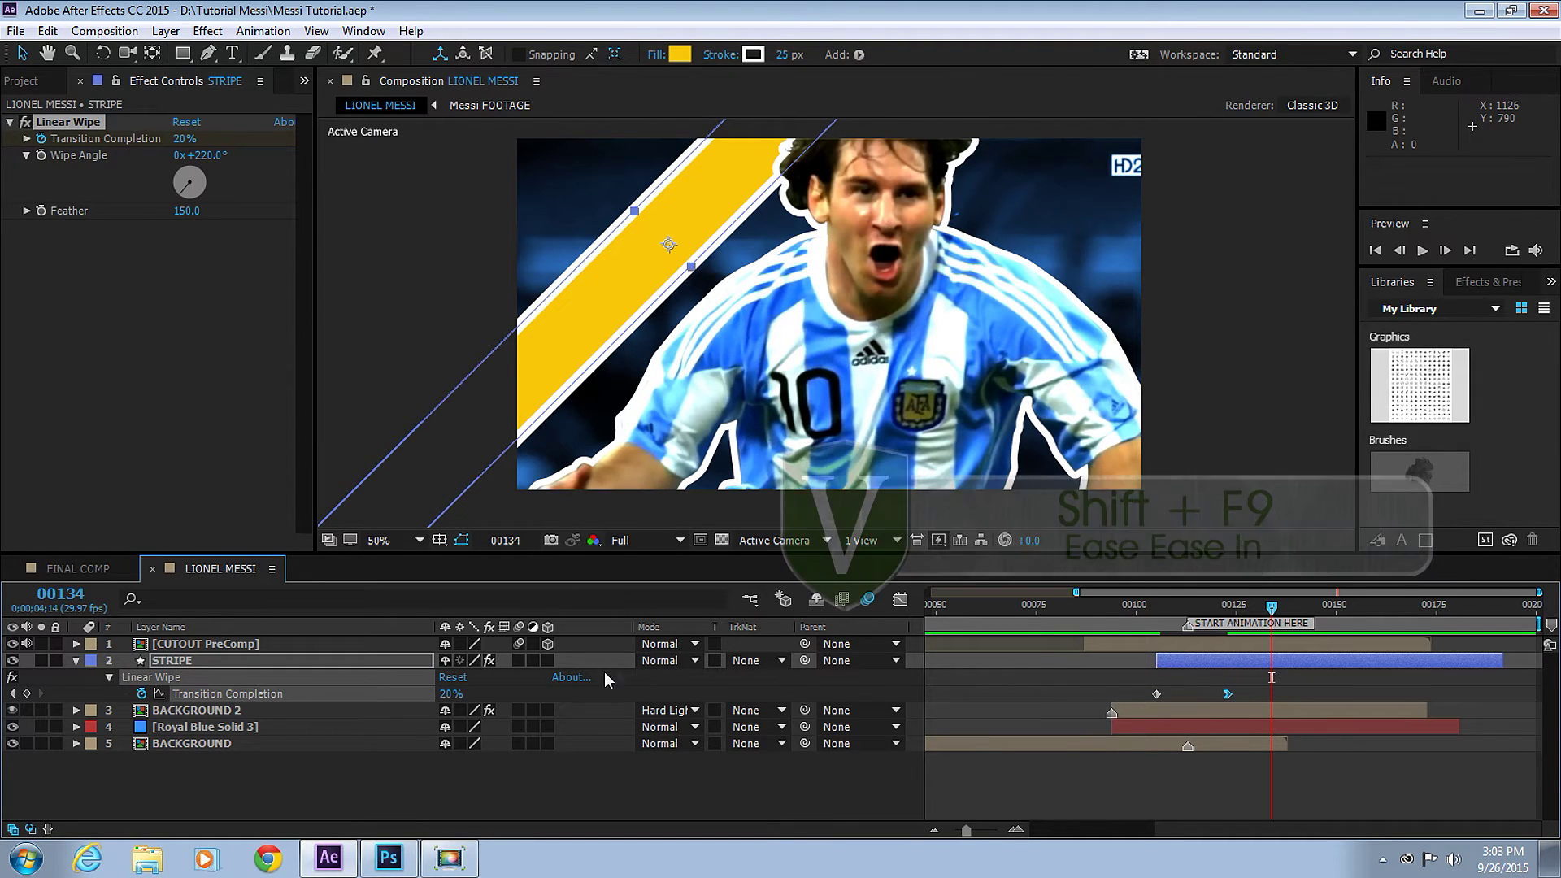
pyautogui.click(673, 661)
pyautogui.click(728, 457)
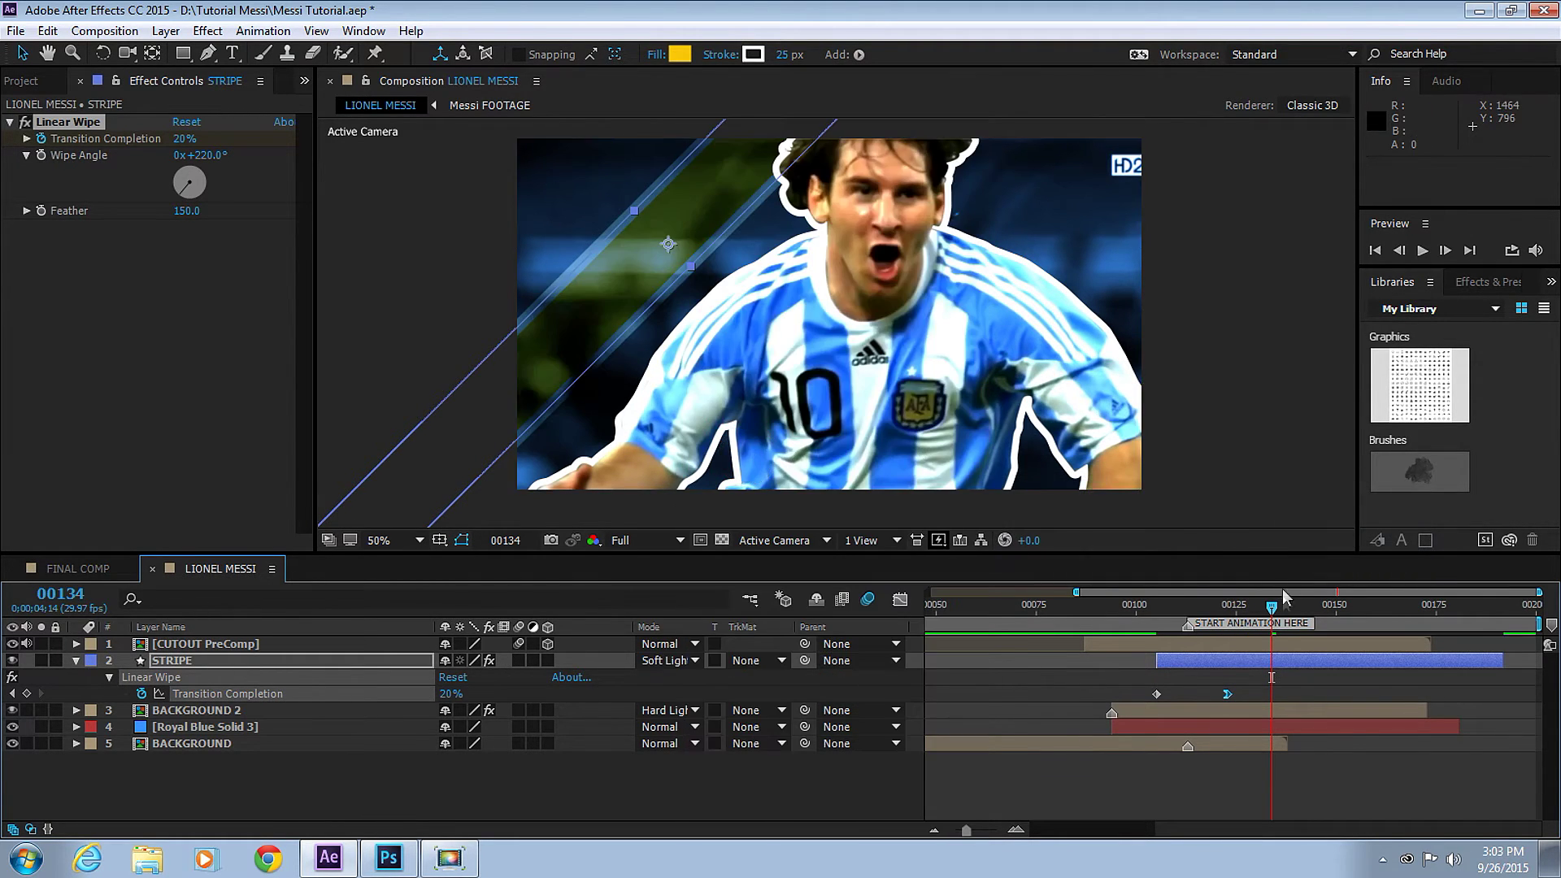
# - Preview from frame 00097 and end the work area at 00172
pyautogui.moveTo(1136, 608); pyautogui.dragTo(1124, 606)
pyautogui.press('space')
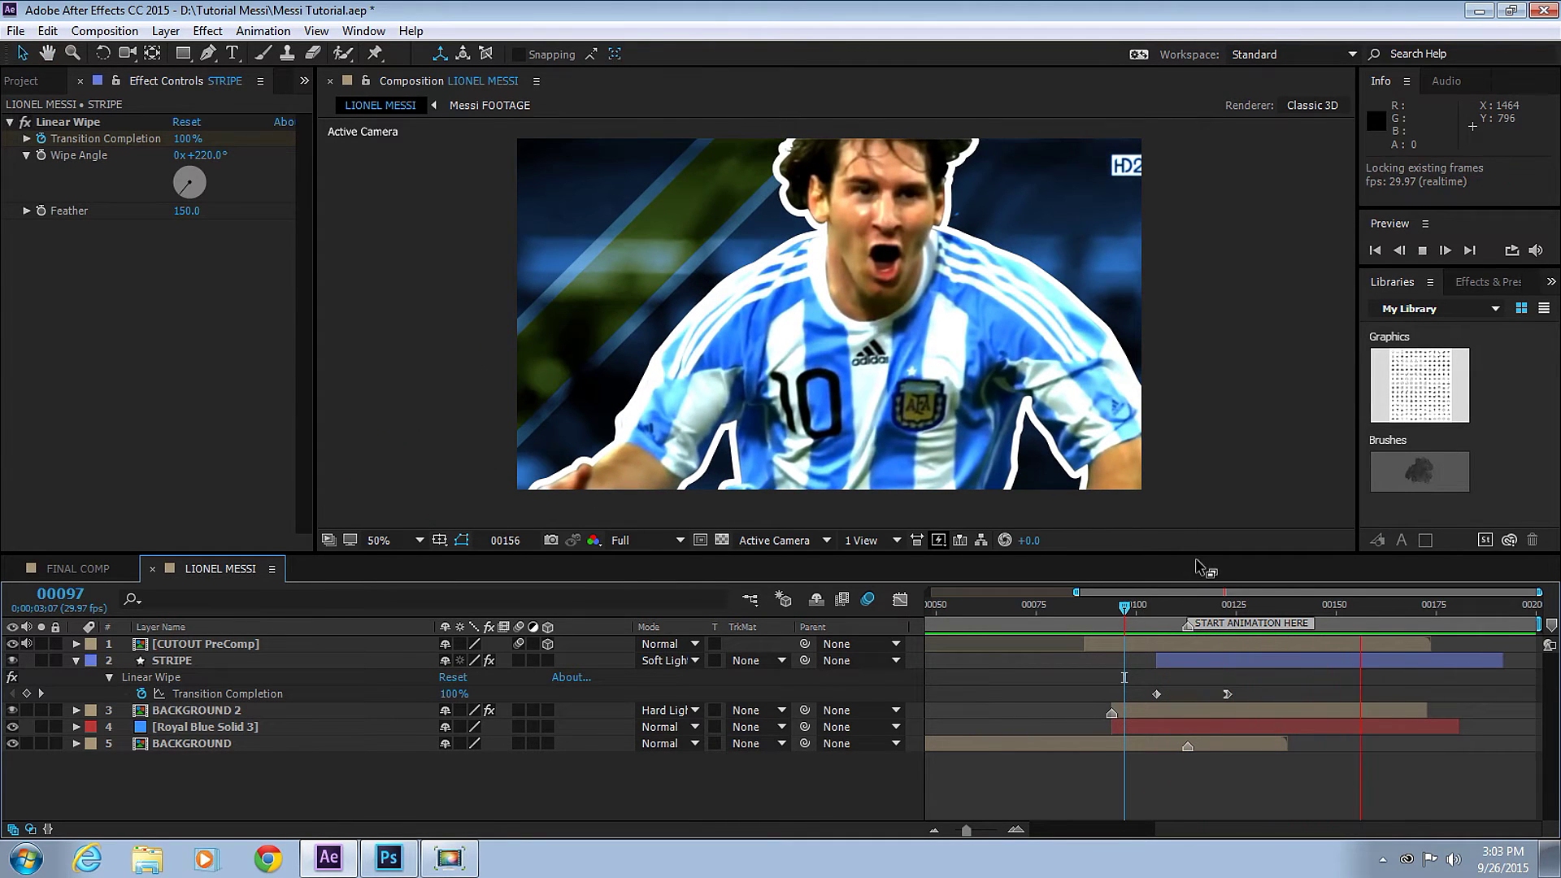
pyautogui.click(1397, 608)
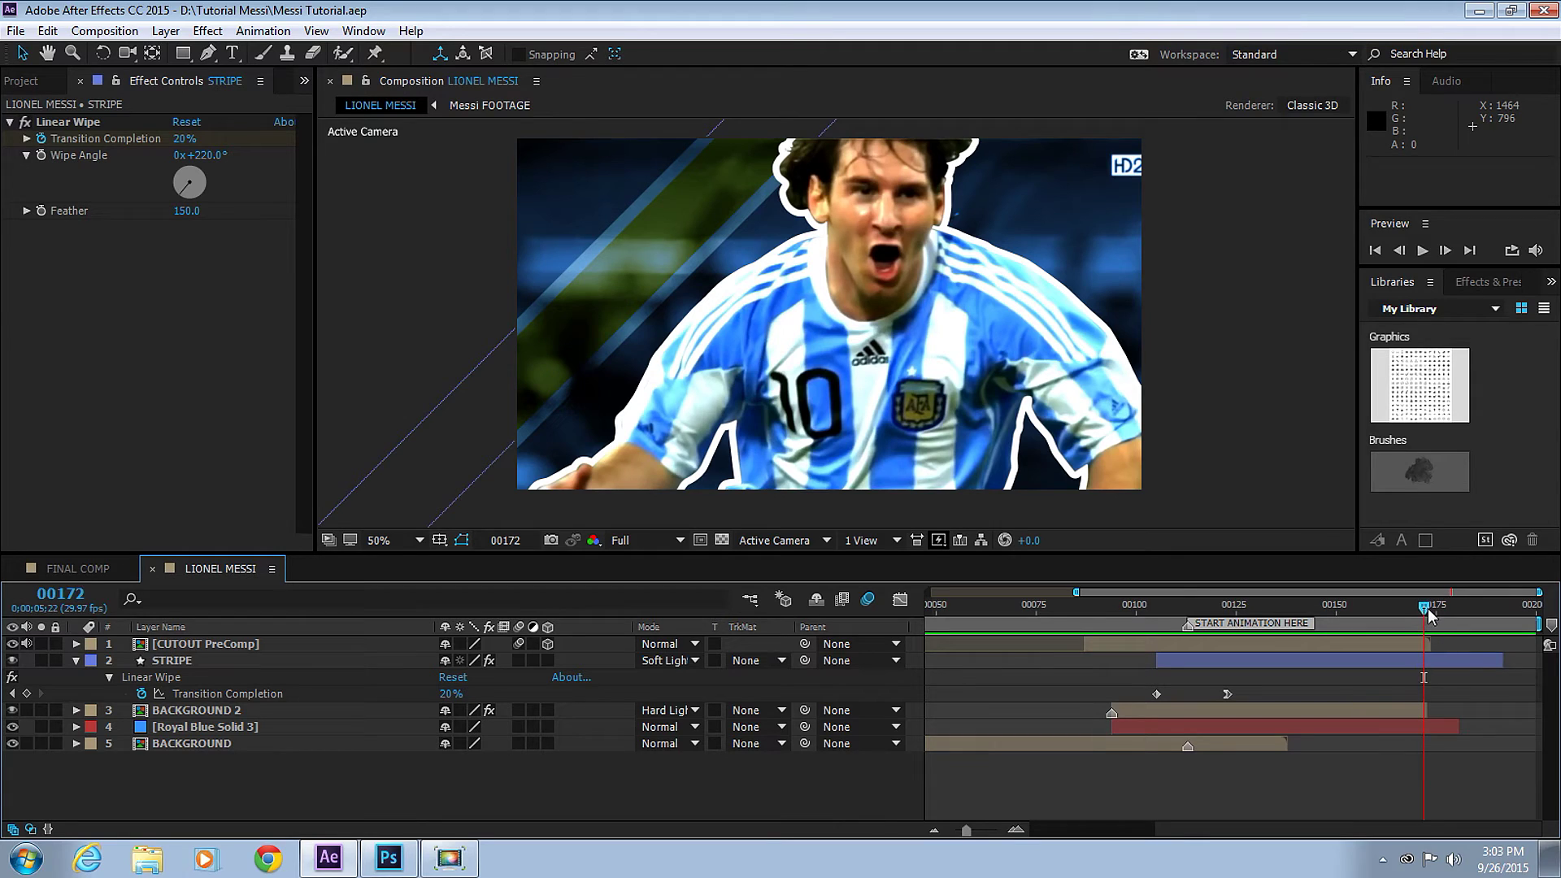
pyautogui.press('n')
pyautogui.click(57, 84)
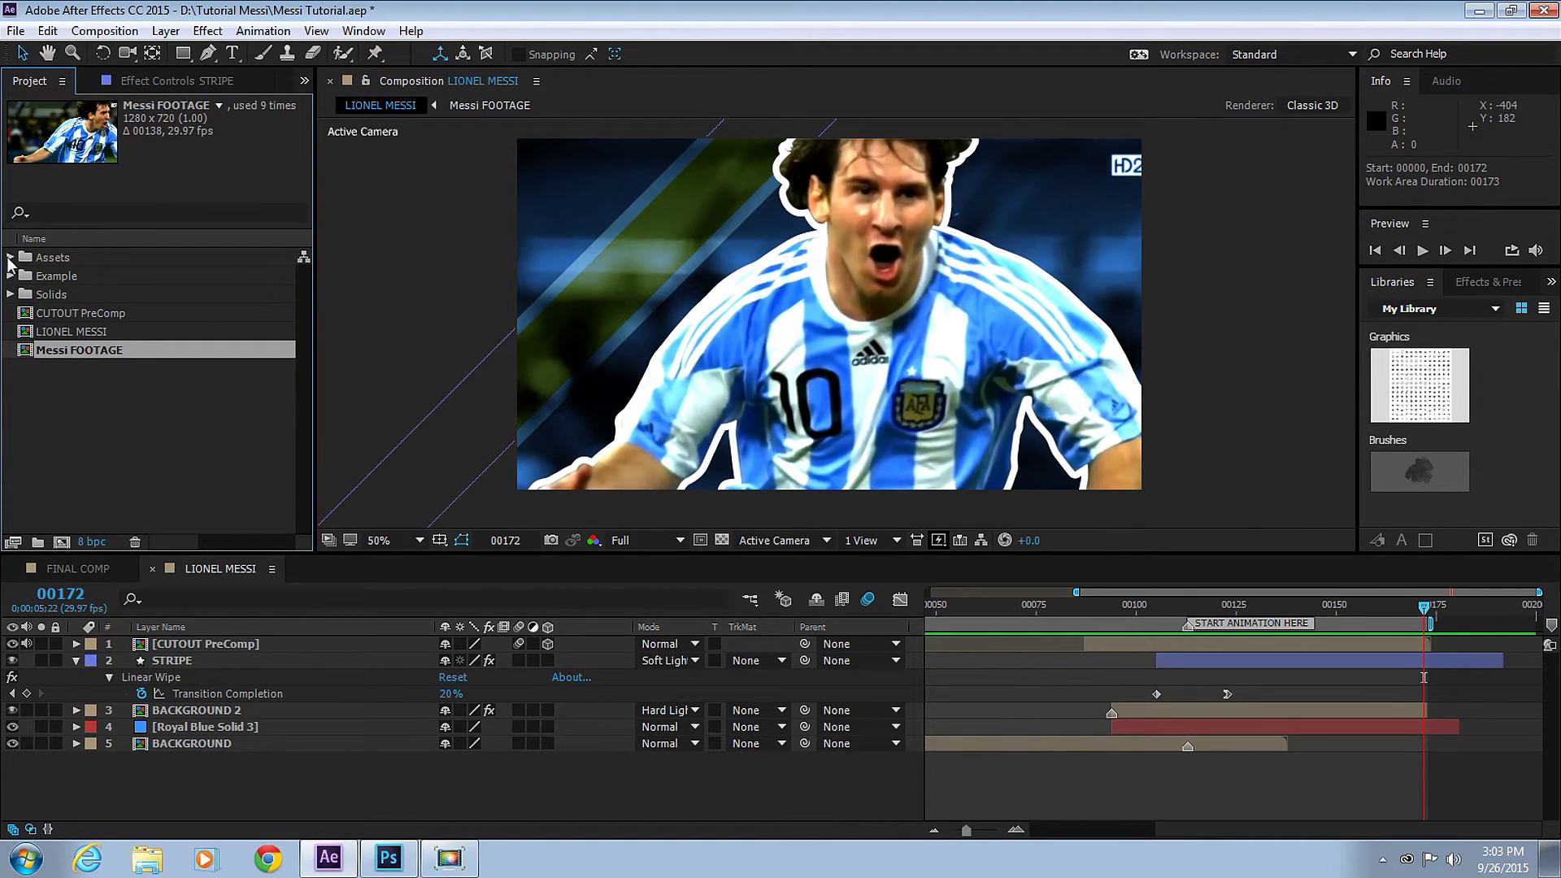
# - Add the crest image from the Assets folder as a layer named AFA Logo
pyautogui.click(10, 257)
pyautogui.moveTo(112, 311); pyautogui.dragTo(282, 697)
pyautogui.press('Return')
pyautogui.write('A')
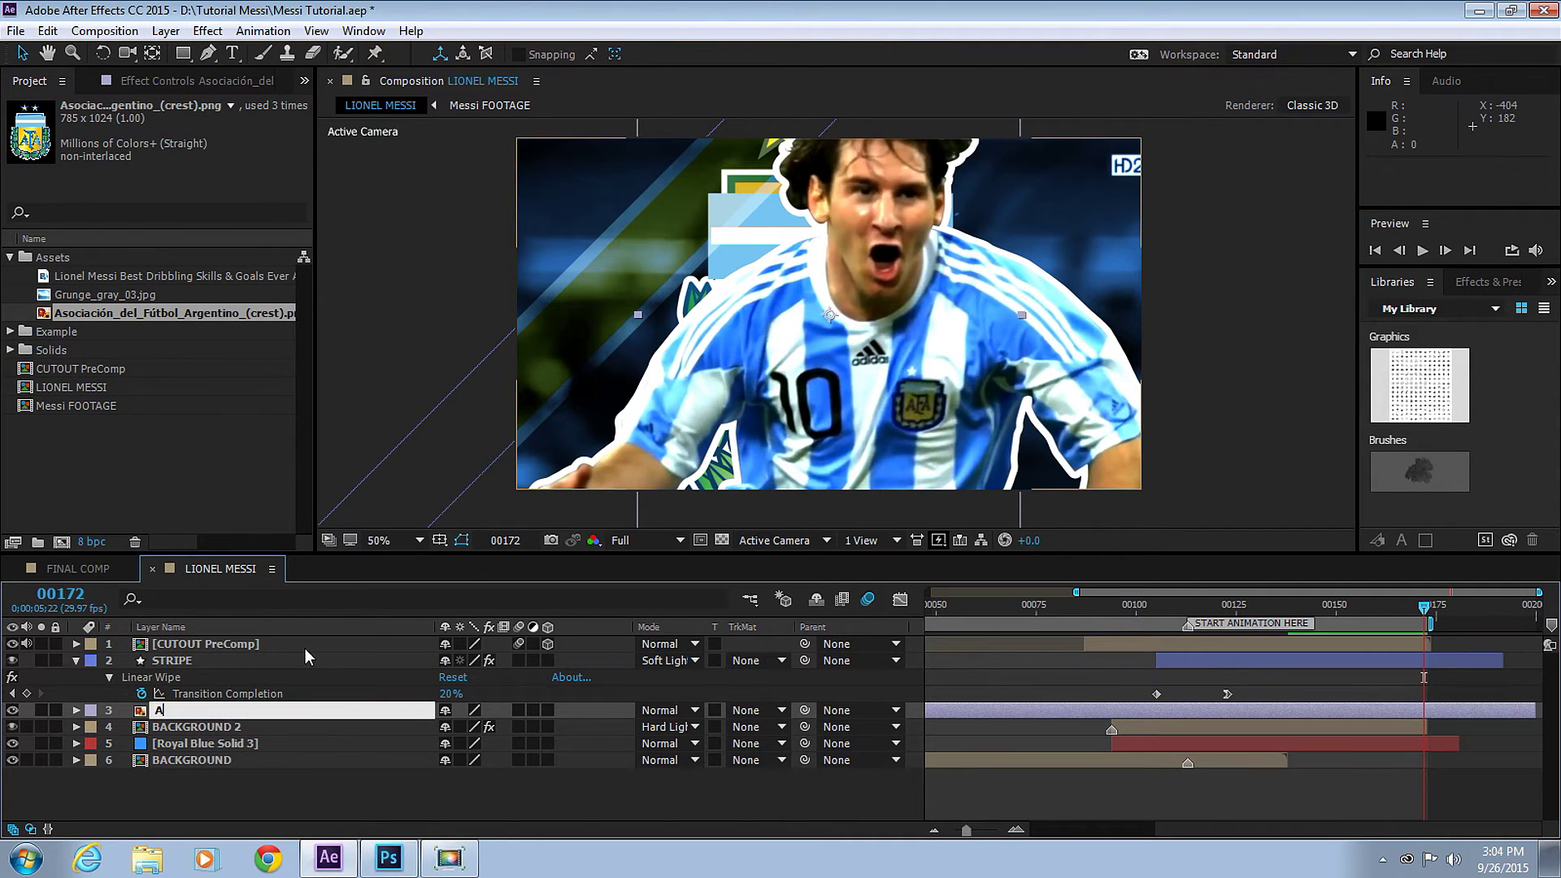
pyautogui.write('FA Logo')
pyautogui.press('Return')
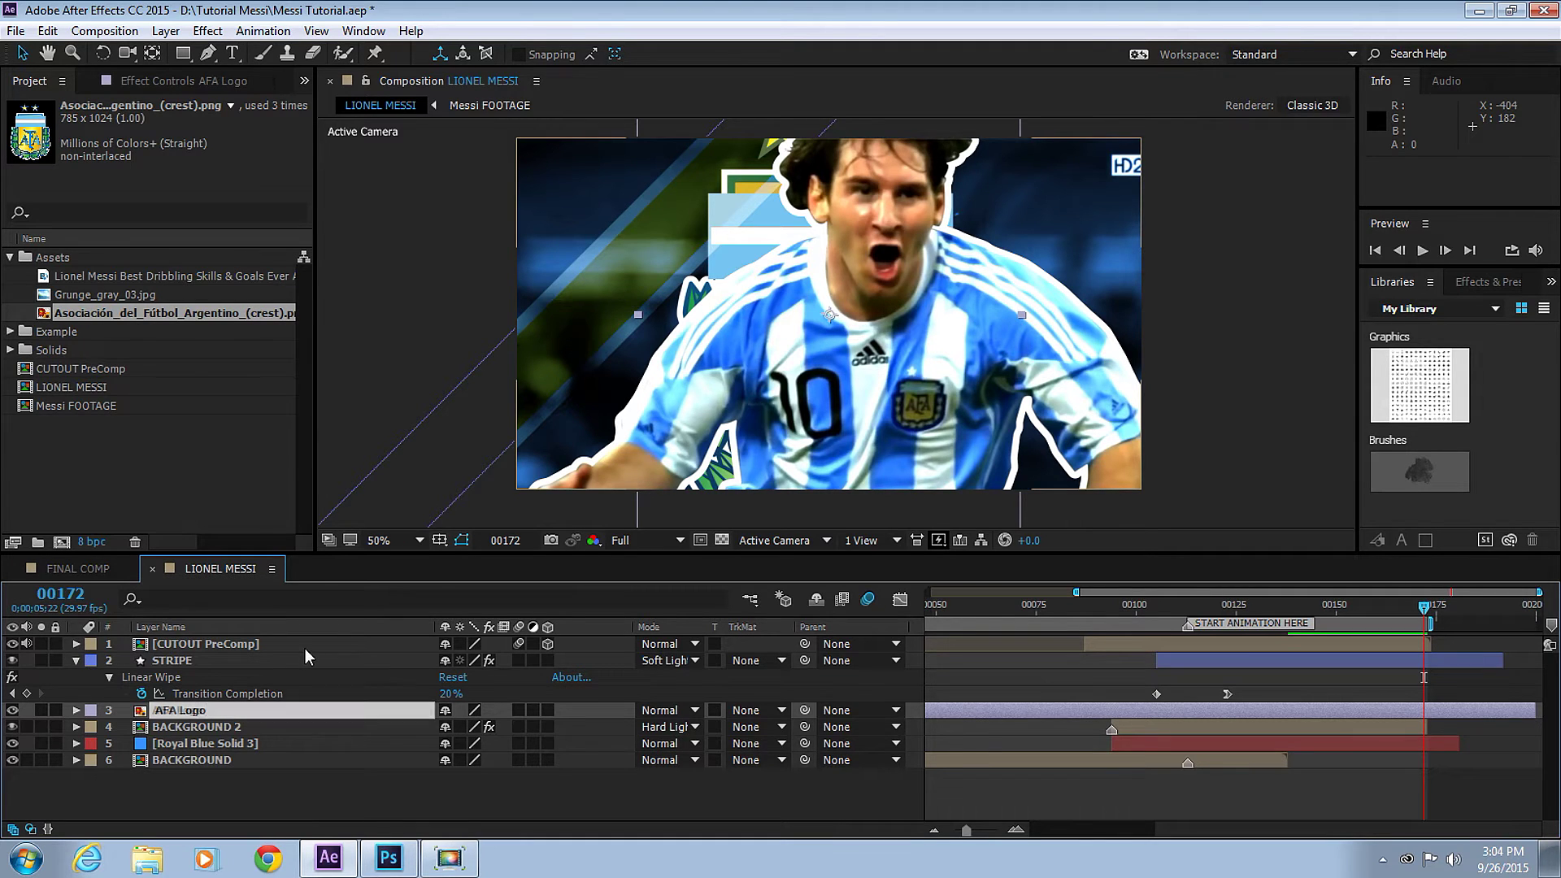
# - Put AFA Logo above STRIPE, scale it to 45%, and position it upper left
pyautogui.moveTo(720, 220); pyautogui.dragTo(574, 189)
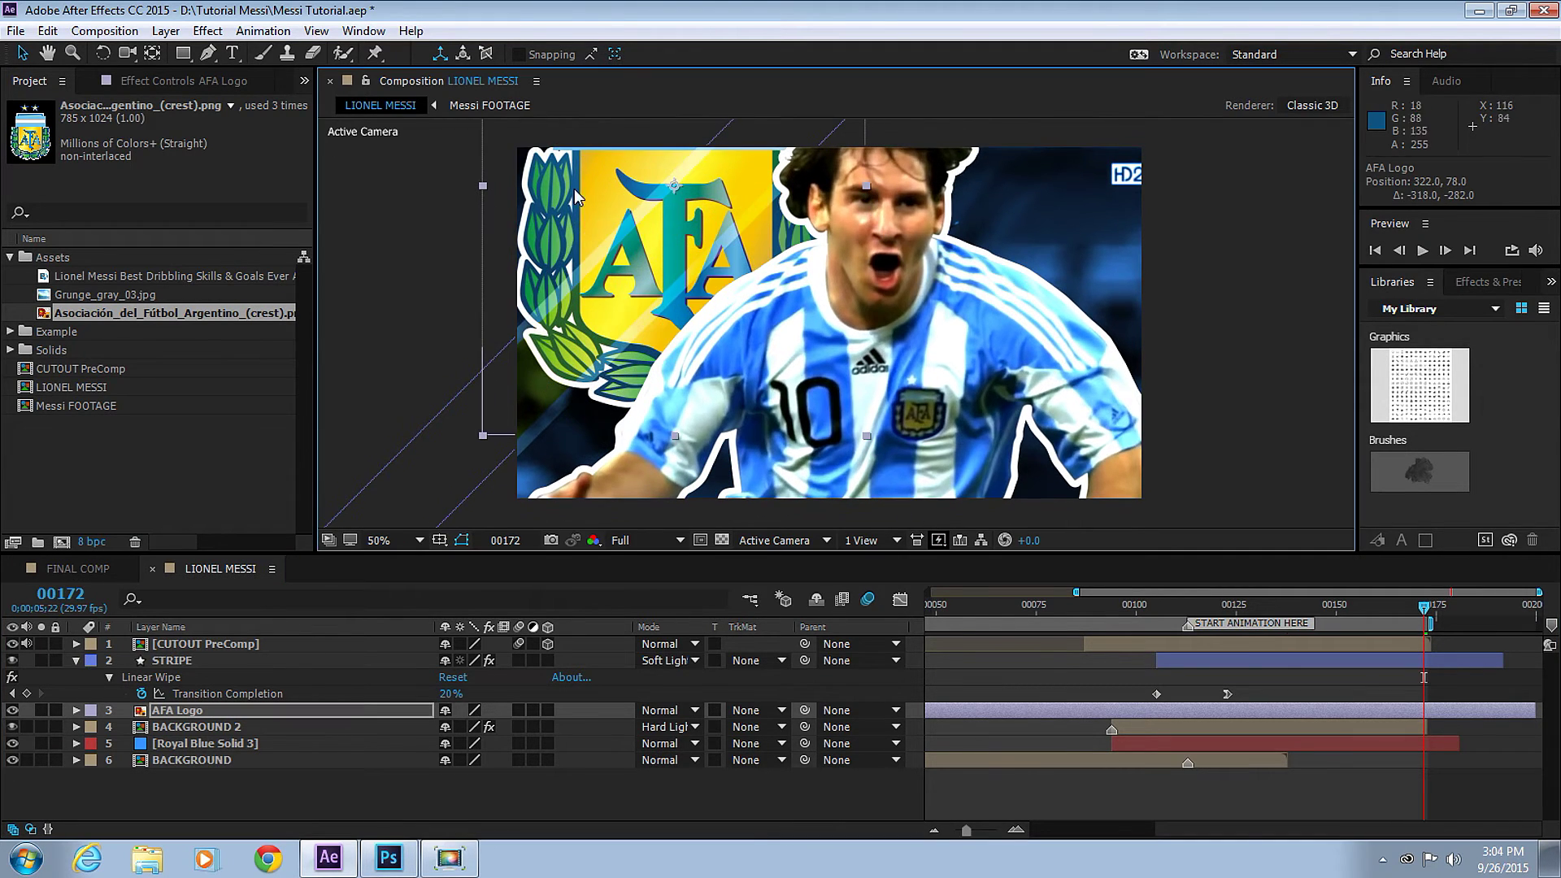
pyautogui.moveTo(188, 713); pyautogui.dragTo(207, 655)
pyautogui.press('s')
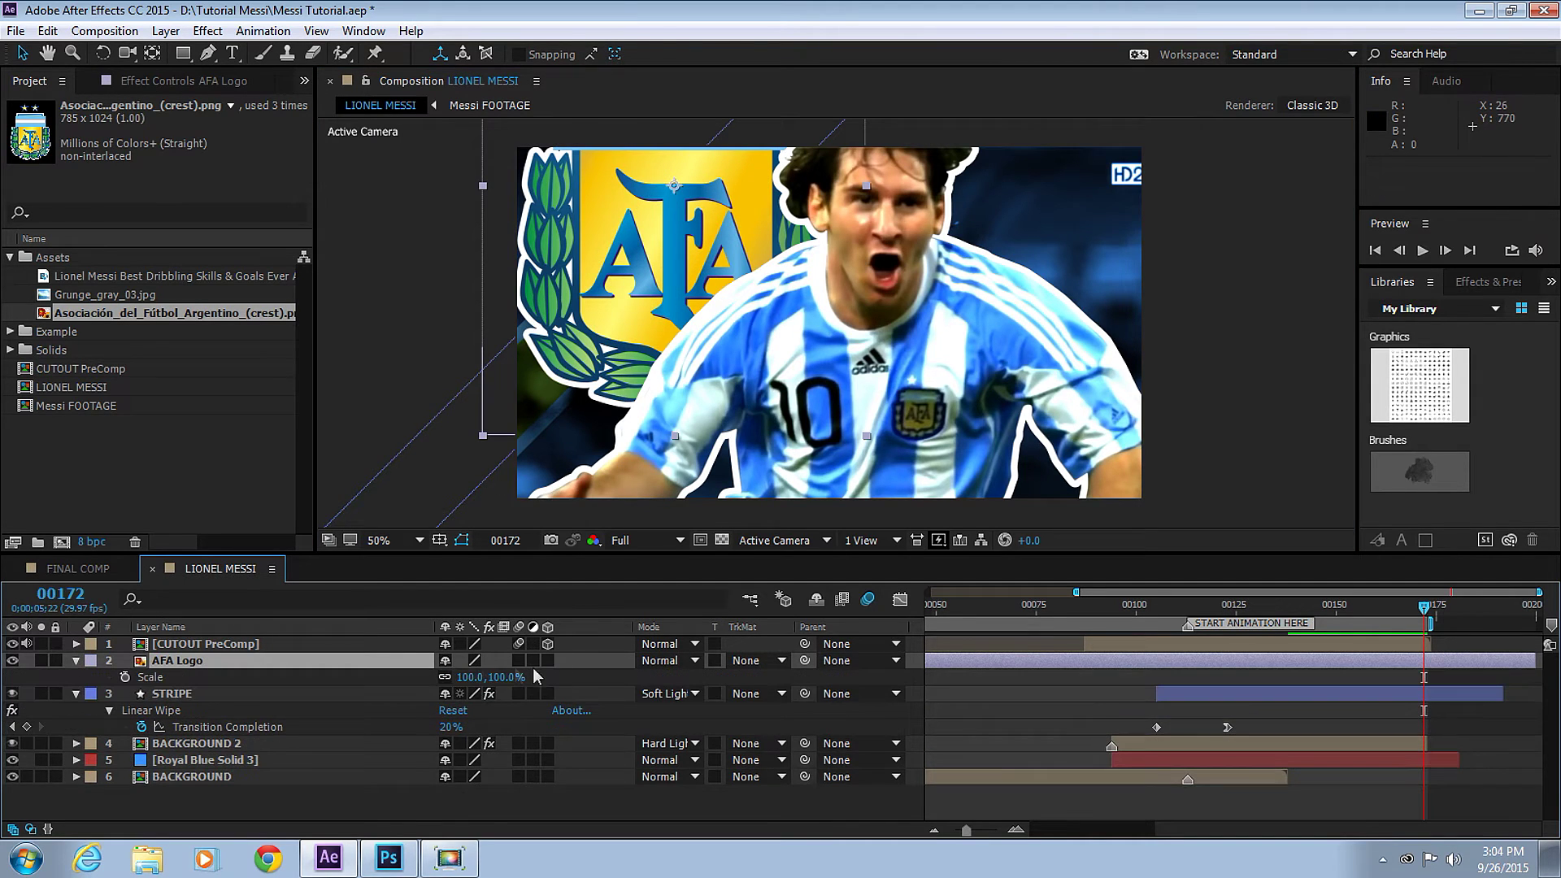
pyautogui.click(470, 678)
pyautogui.write('45')
pyautogui.press('Return')
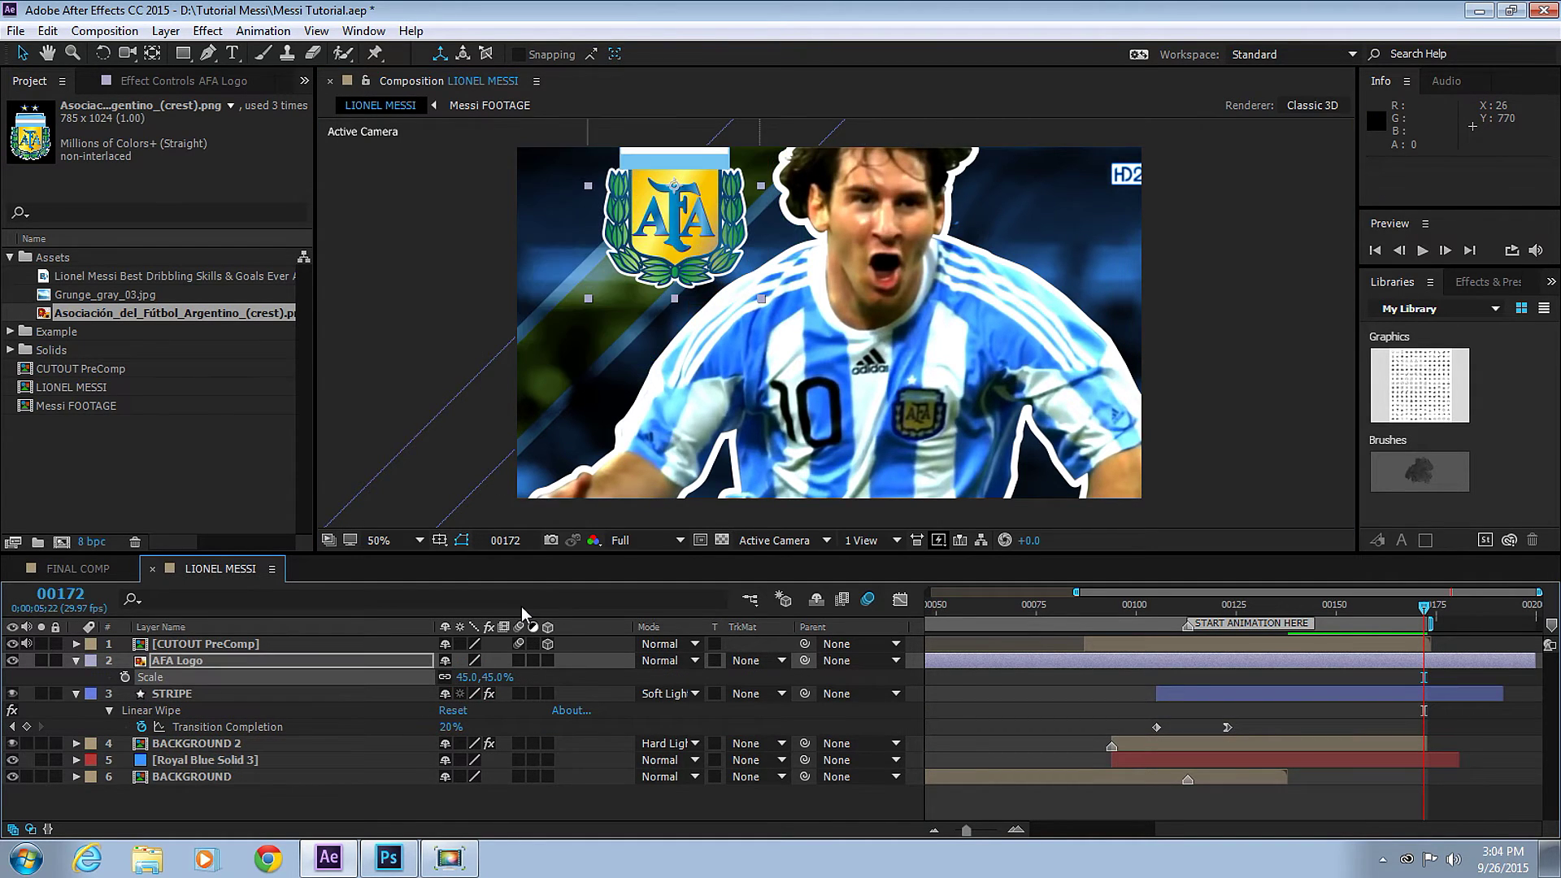
pyautogui.moveTo(687, 290); pyautogui.dragTo(670, 315)
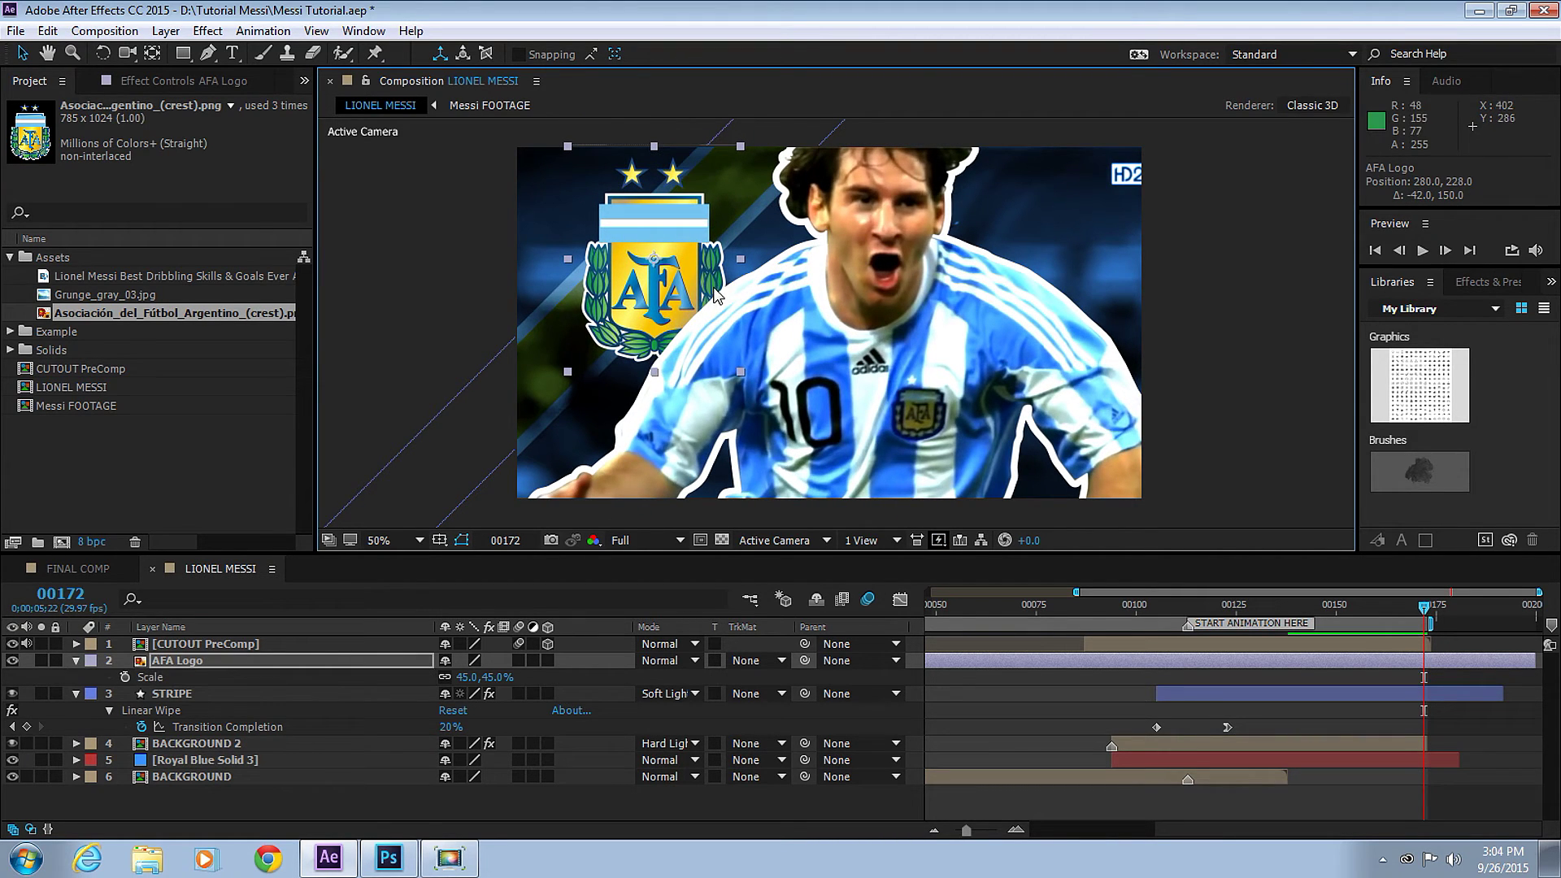
pyautogui.moveTo(1171, 612); pyautogui.dragTo(1199, 605)
# - Trim the AFA Logo layer to start at frame 00113 and enable Scale keyframing
pyautogui.click(213, 660)
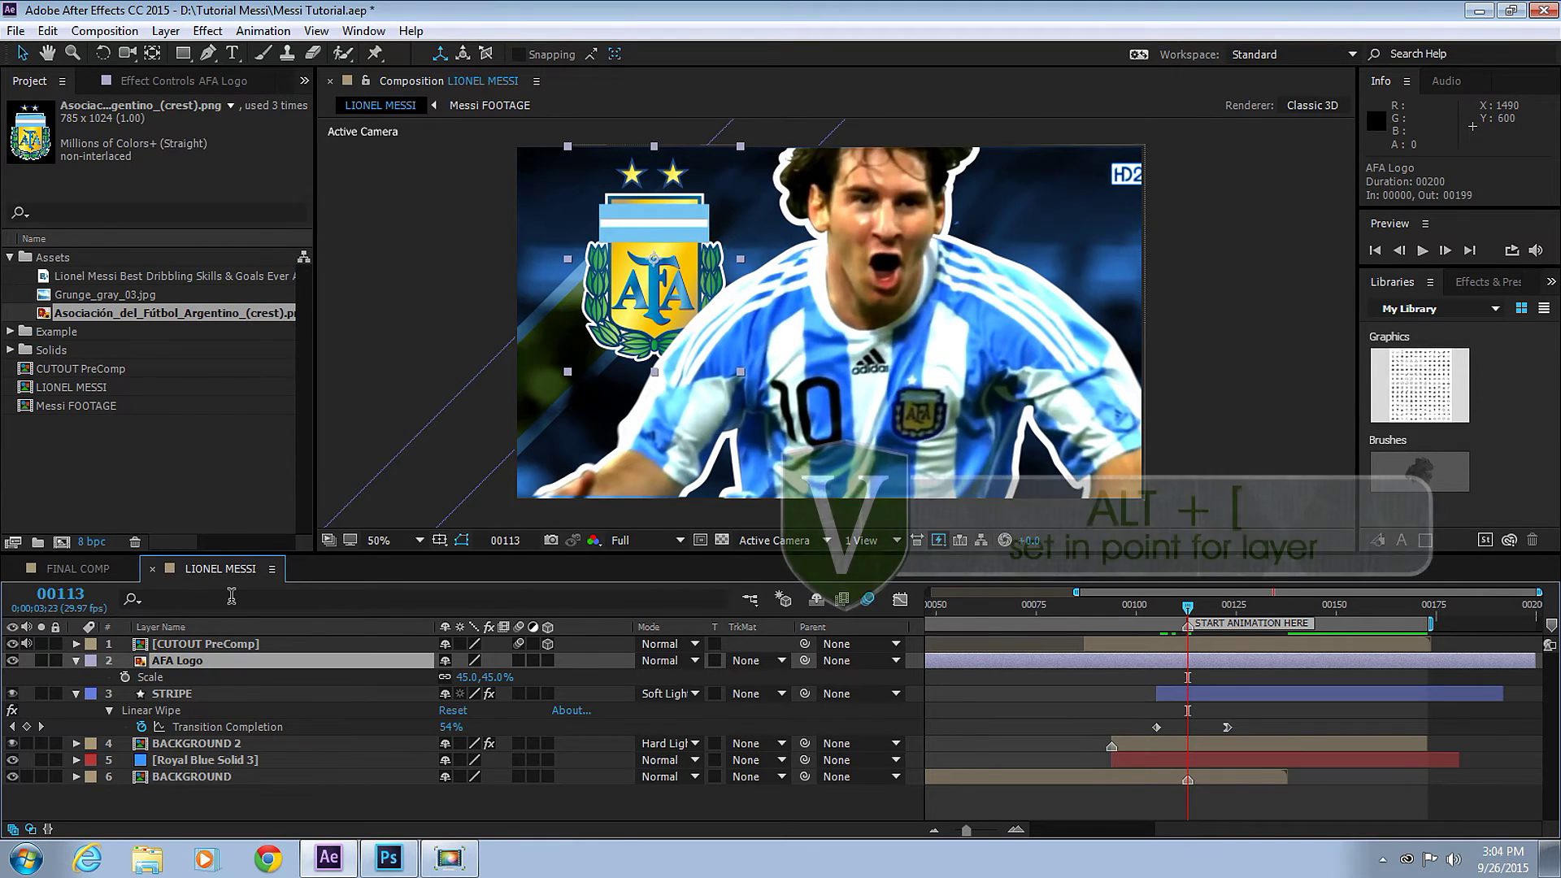
pyautogui.hotkey('alt', '[')
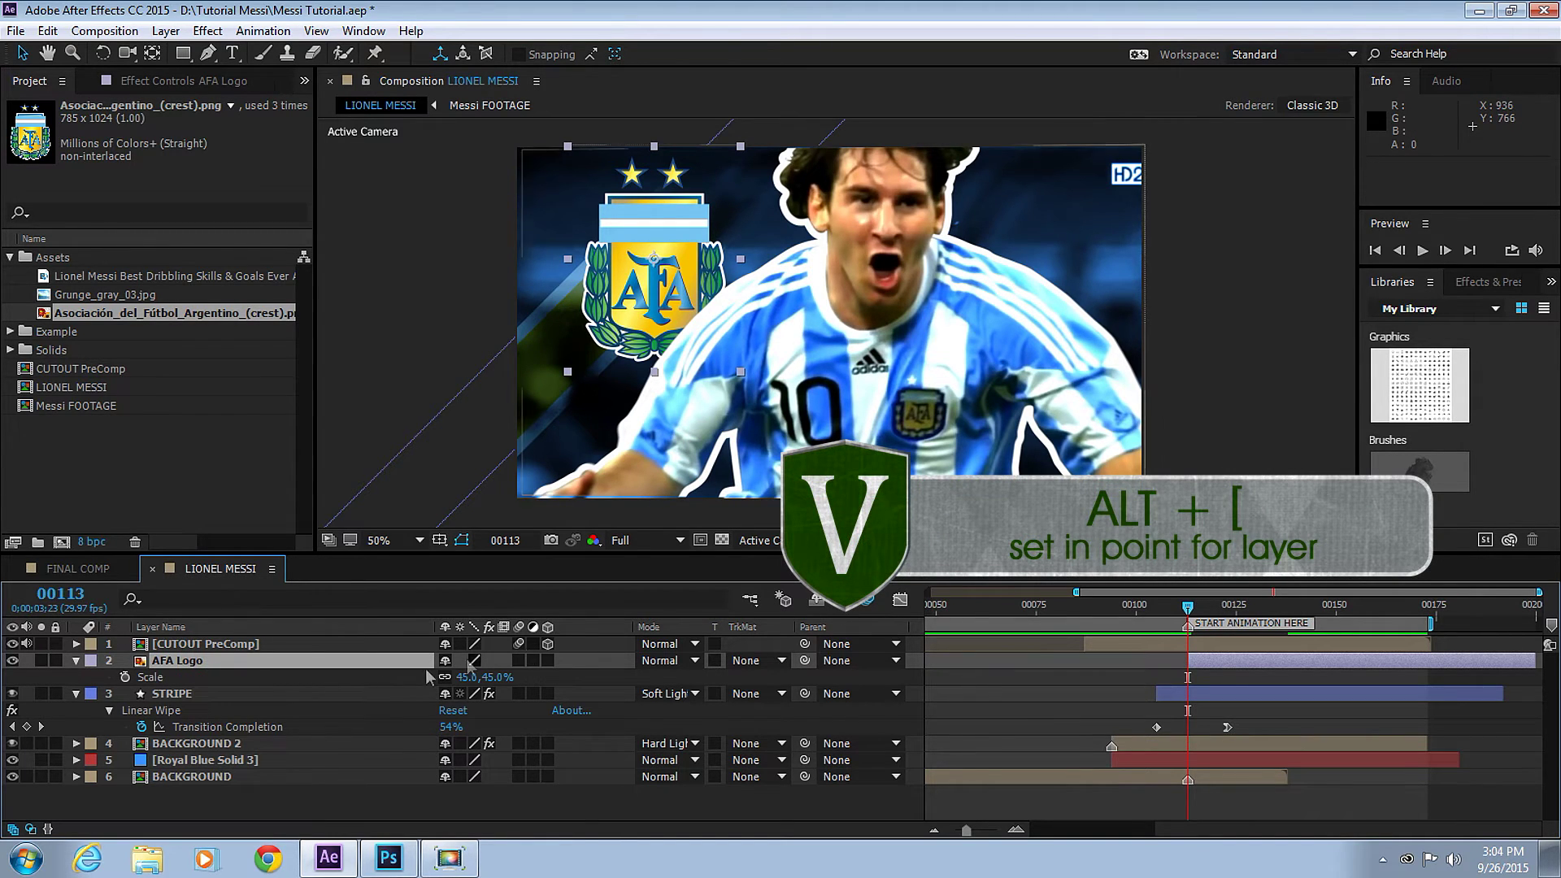
pyautogui.click(126, 678)
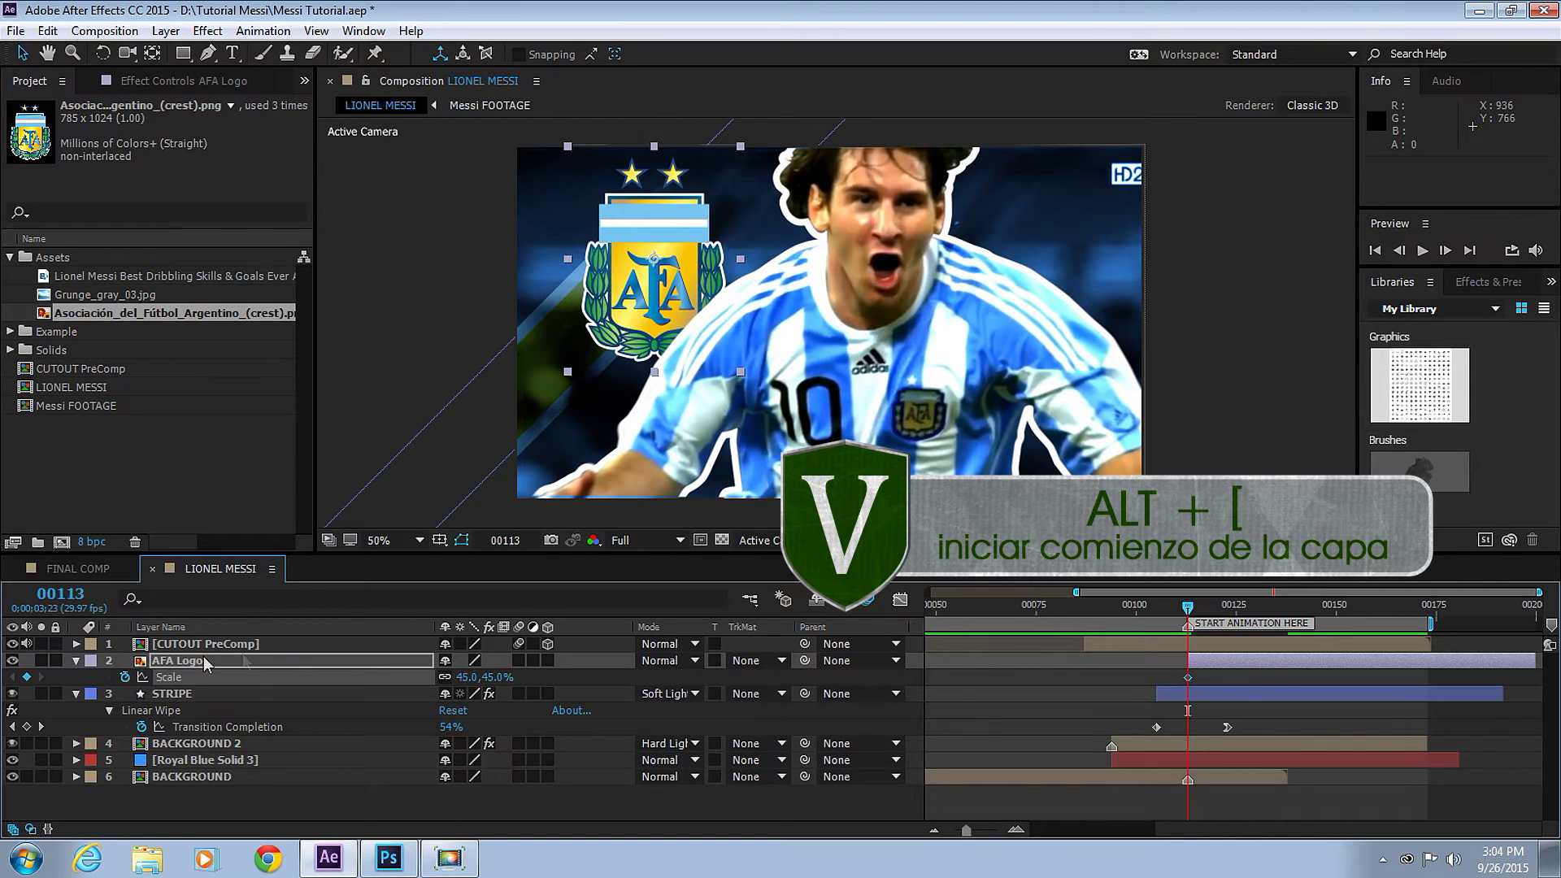
pyautogui.moveTo(1075, 593); pyautogui.dragTo(1192, 593)
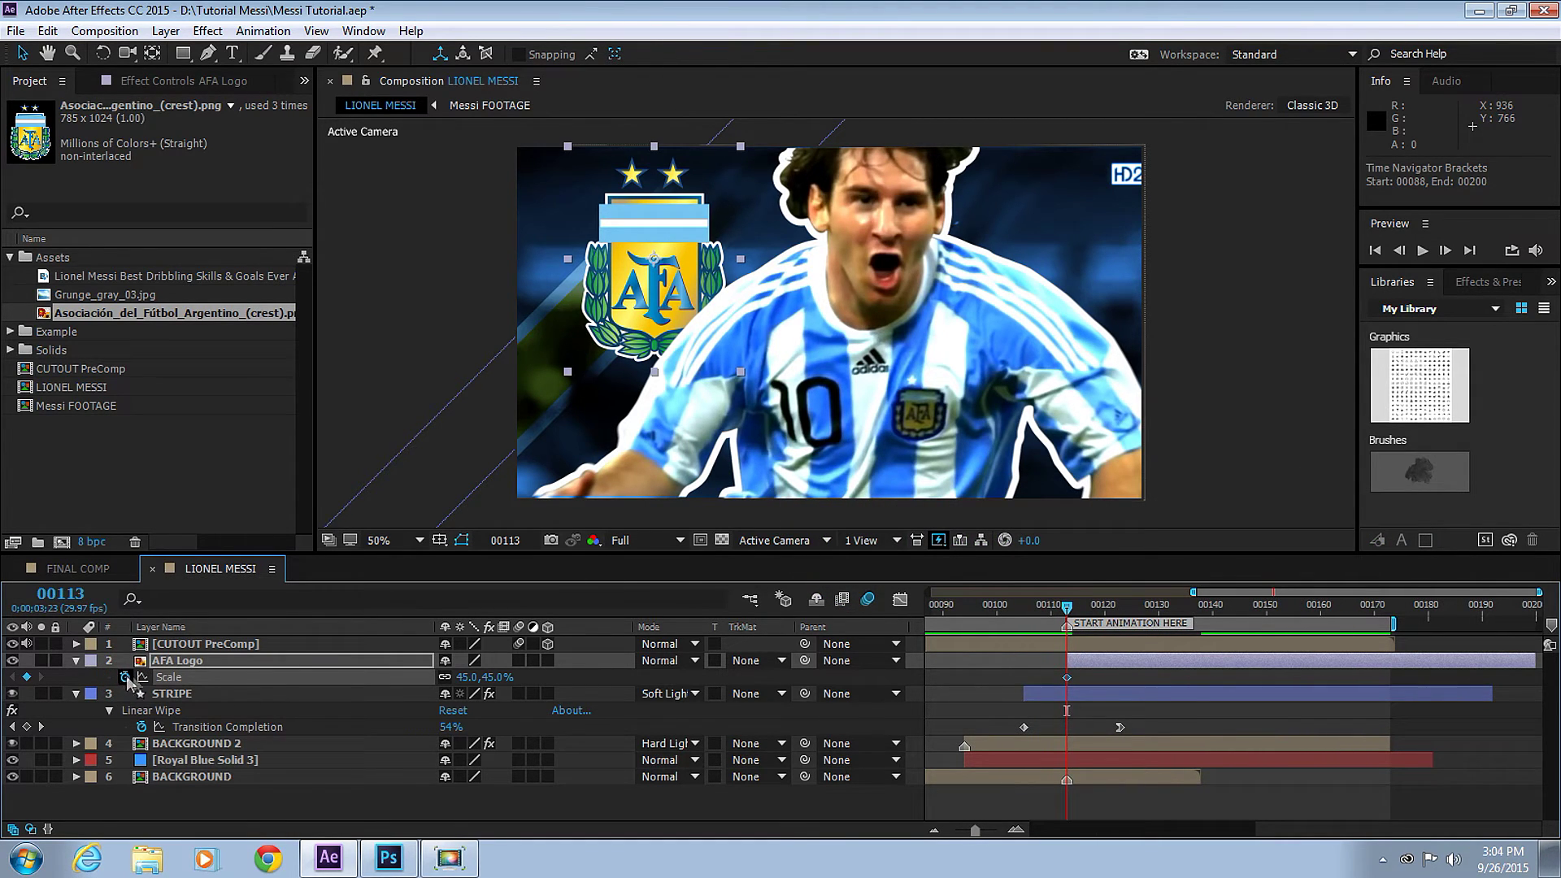
pyautogui.click(180, 663)
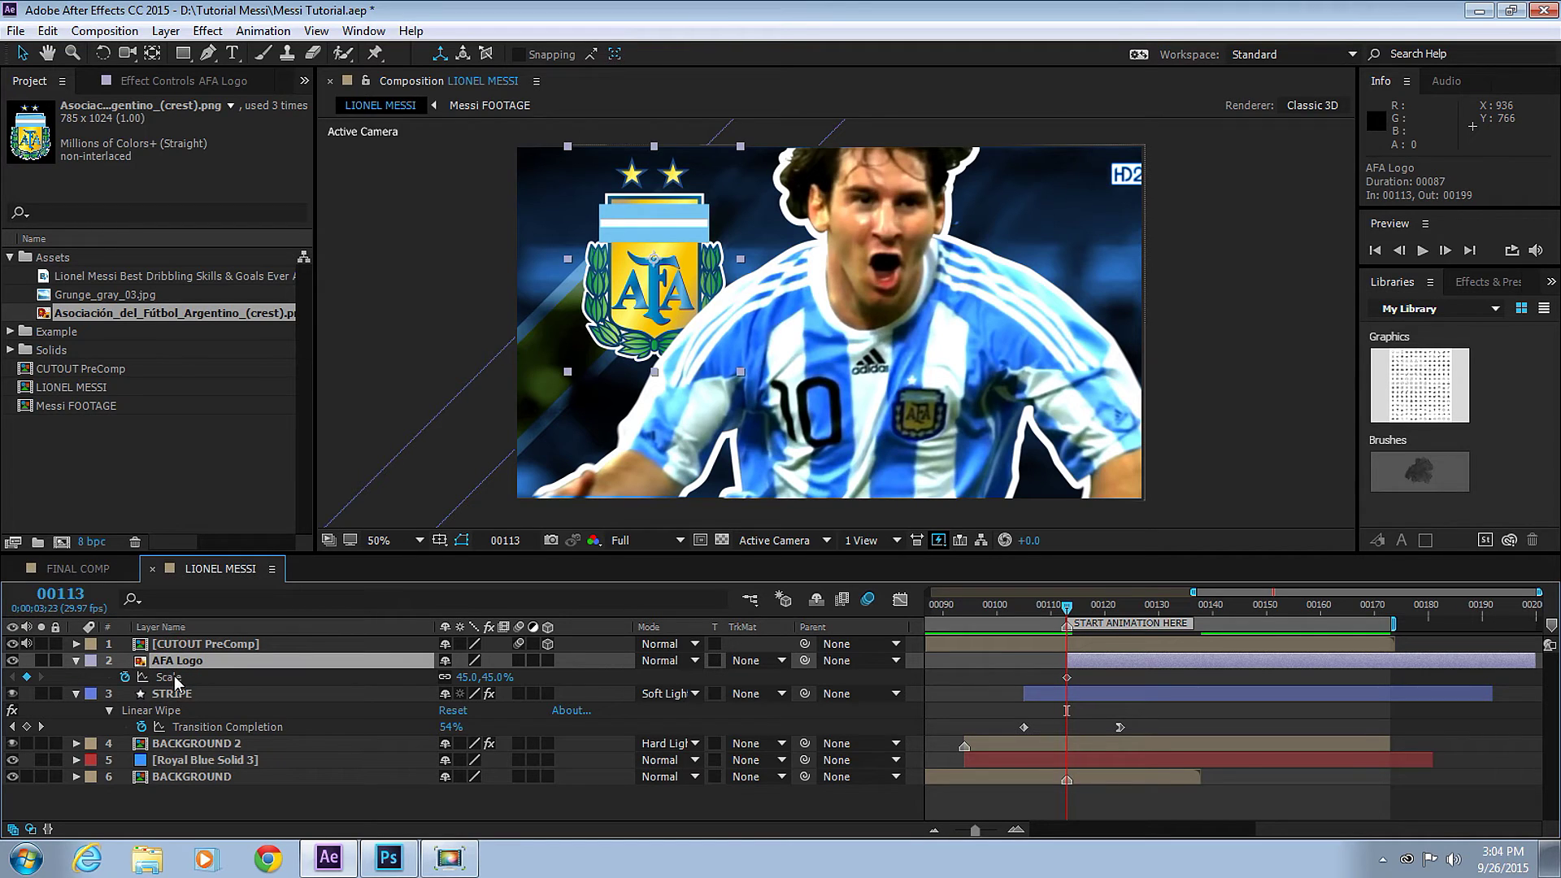
pyautogui.press('pagedown')
pyautogui.press('pagedown')
pyautogui.press('pagedown')
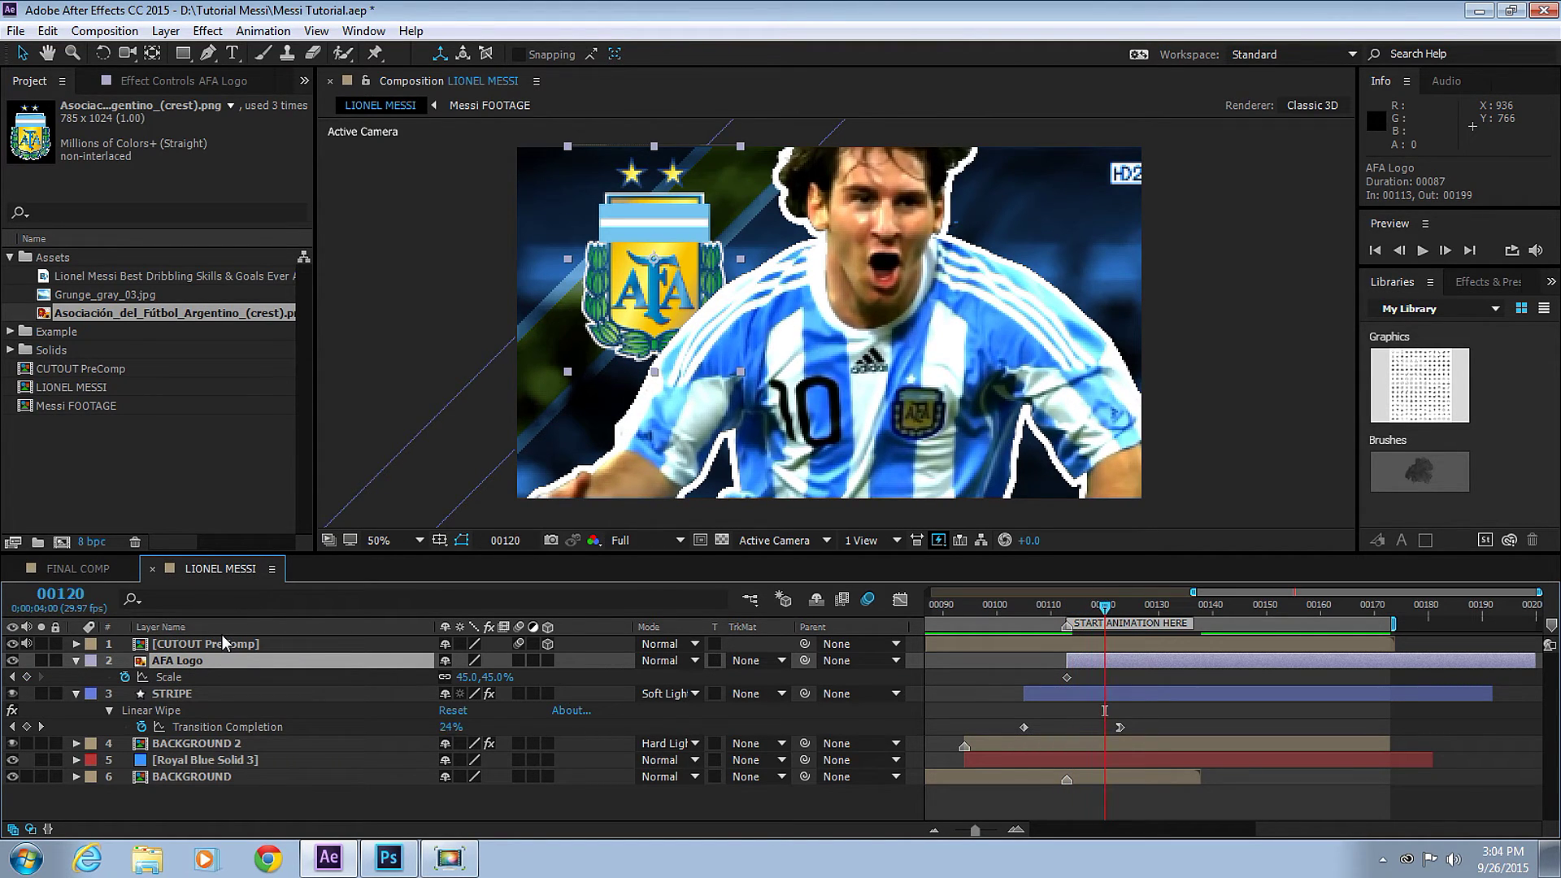
# - Add a Scale keyframe at 00120 and set the logo's Scale at 00113 to 0%
pyautogui.click(27, 676)
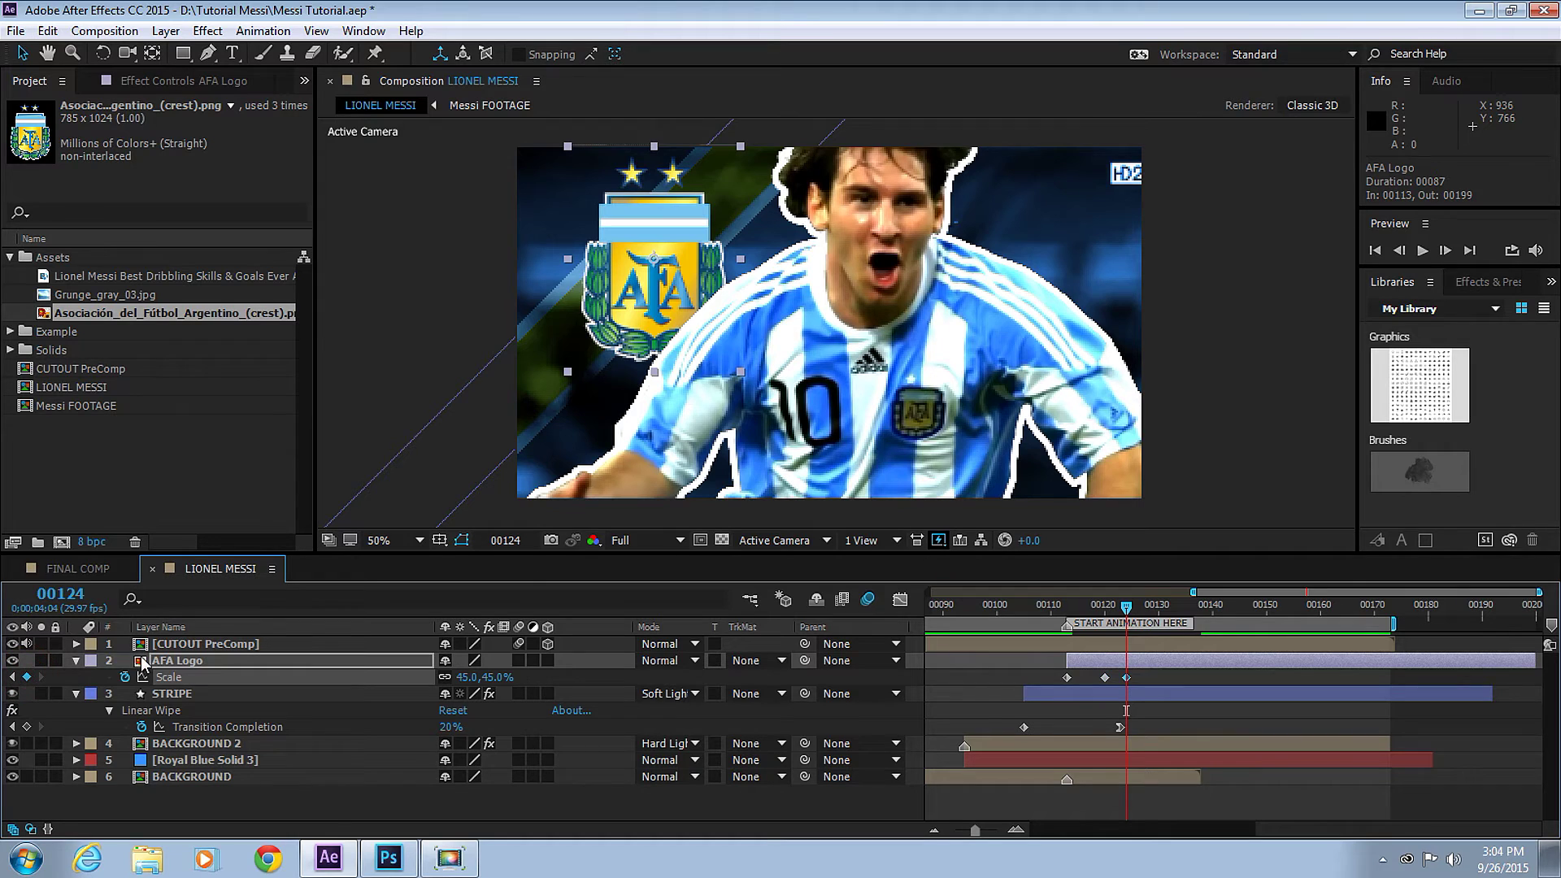
pyautogui.click(1104, 608)
pyautogui.moveTo(1093, 610); pyautogui.dragTo(1069, 616)
pyautogui.click(1068, 679)
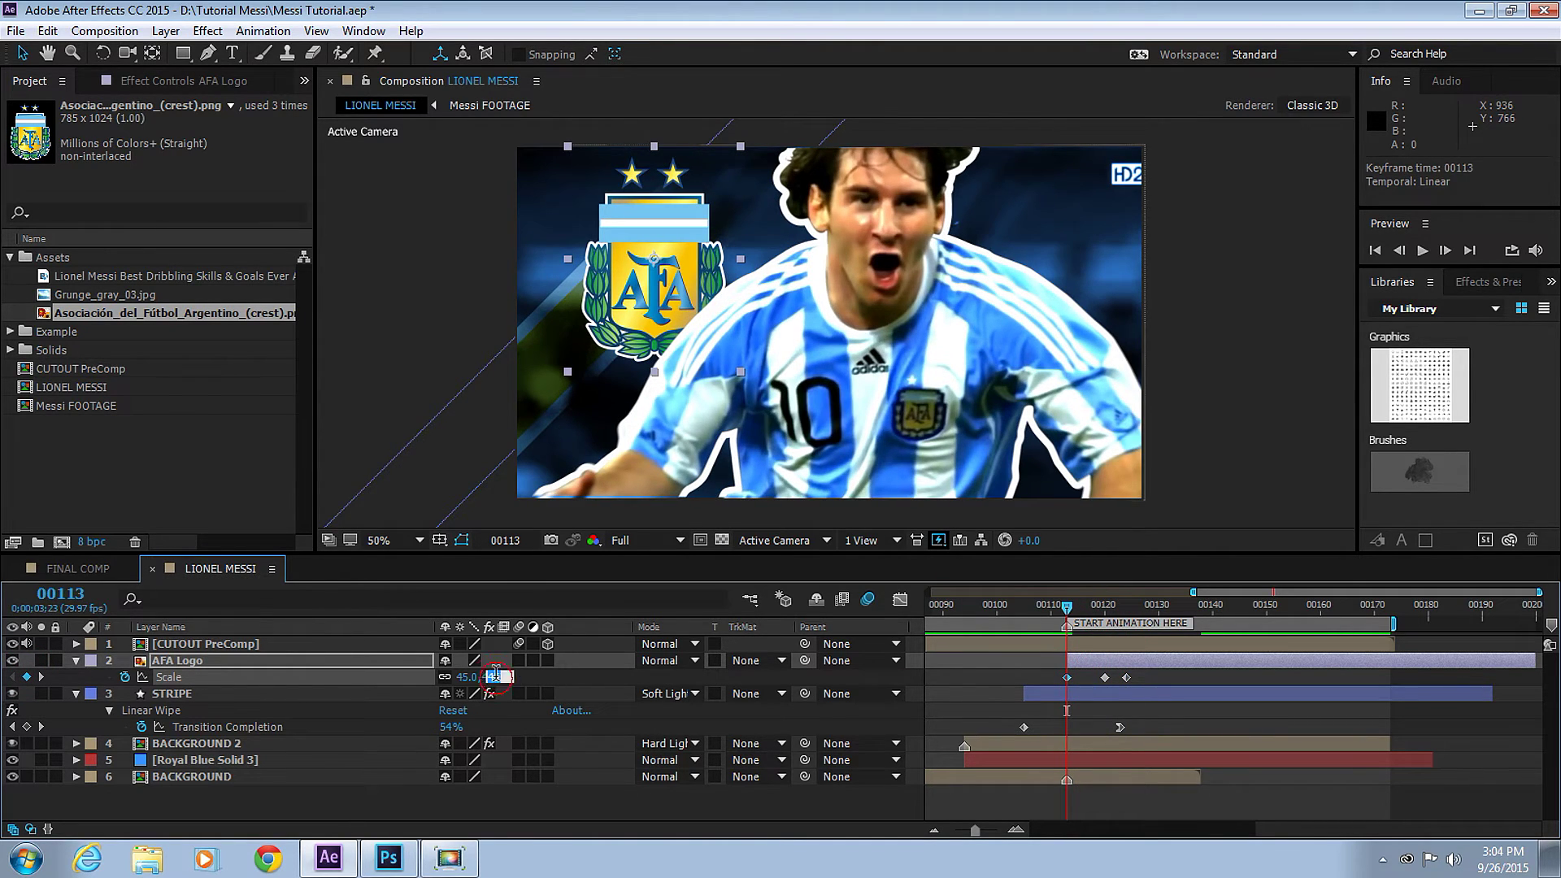
pyautogui.write('0')
pyautogui.press('Return')
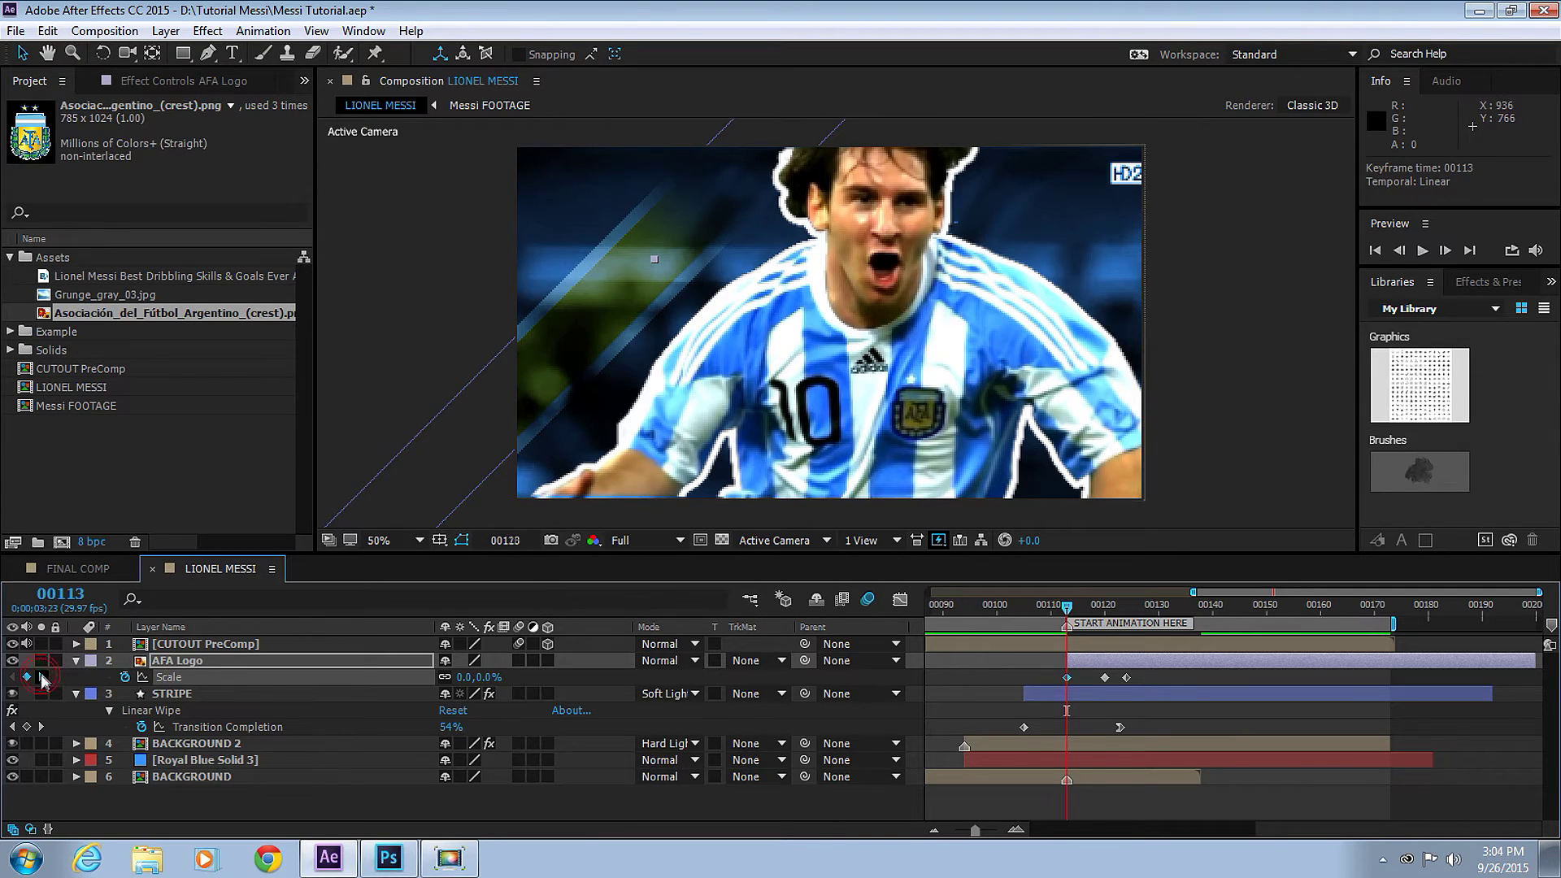
# - Set the 00120 Scale keyframe to 55% and select the keyframe at 00124
pyautogui.click(43, 678)
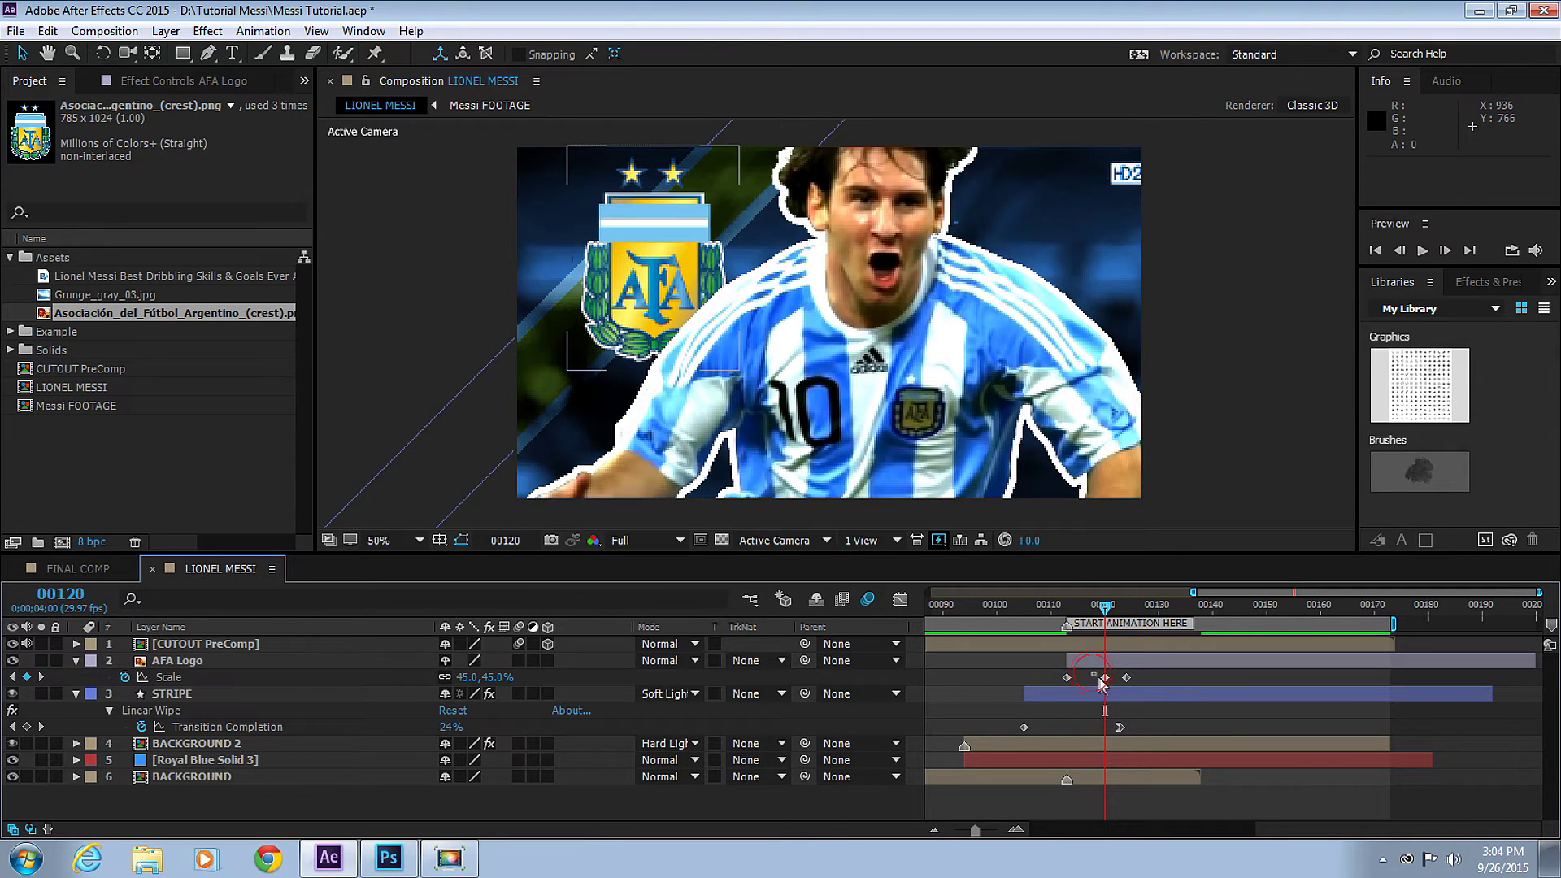
pyautogui.click(1104, 678)
pyautogui.click(467, 678)
pyautogui.write('55')
pyautogui.press('Return')
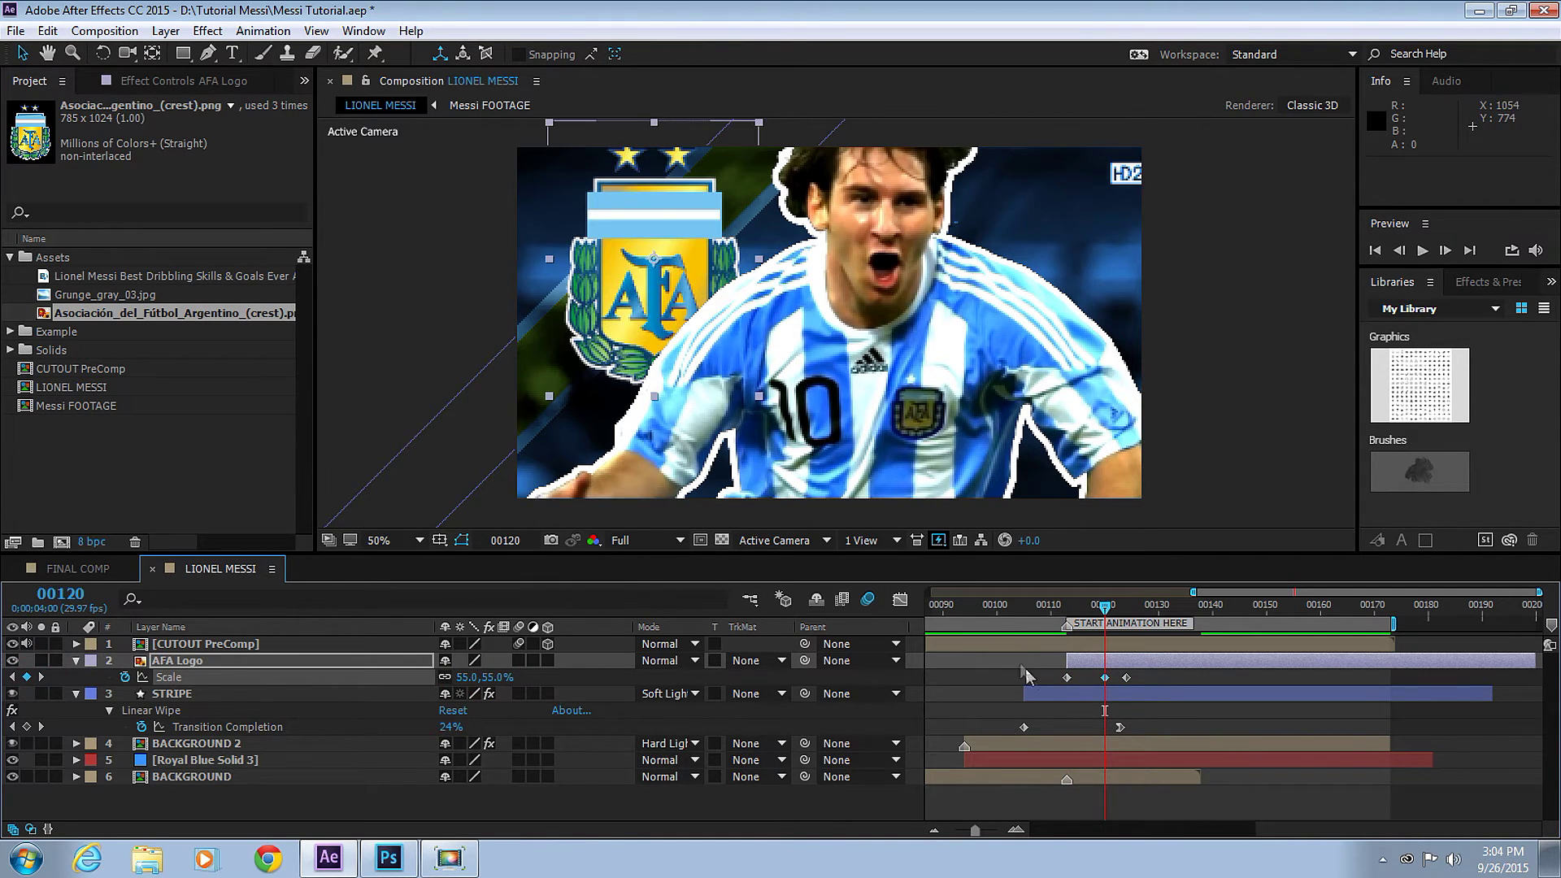
pyautogui.click(1127, 617)
pyautogui.click(1104, 678)
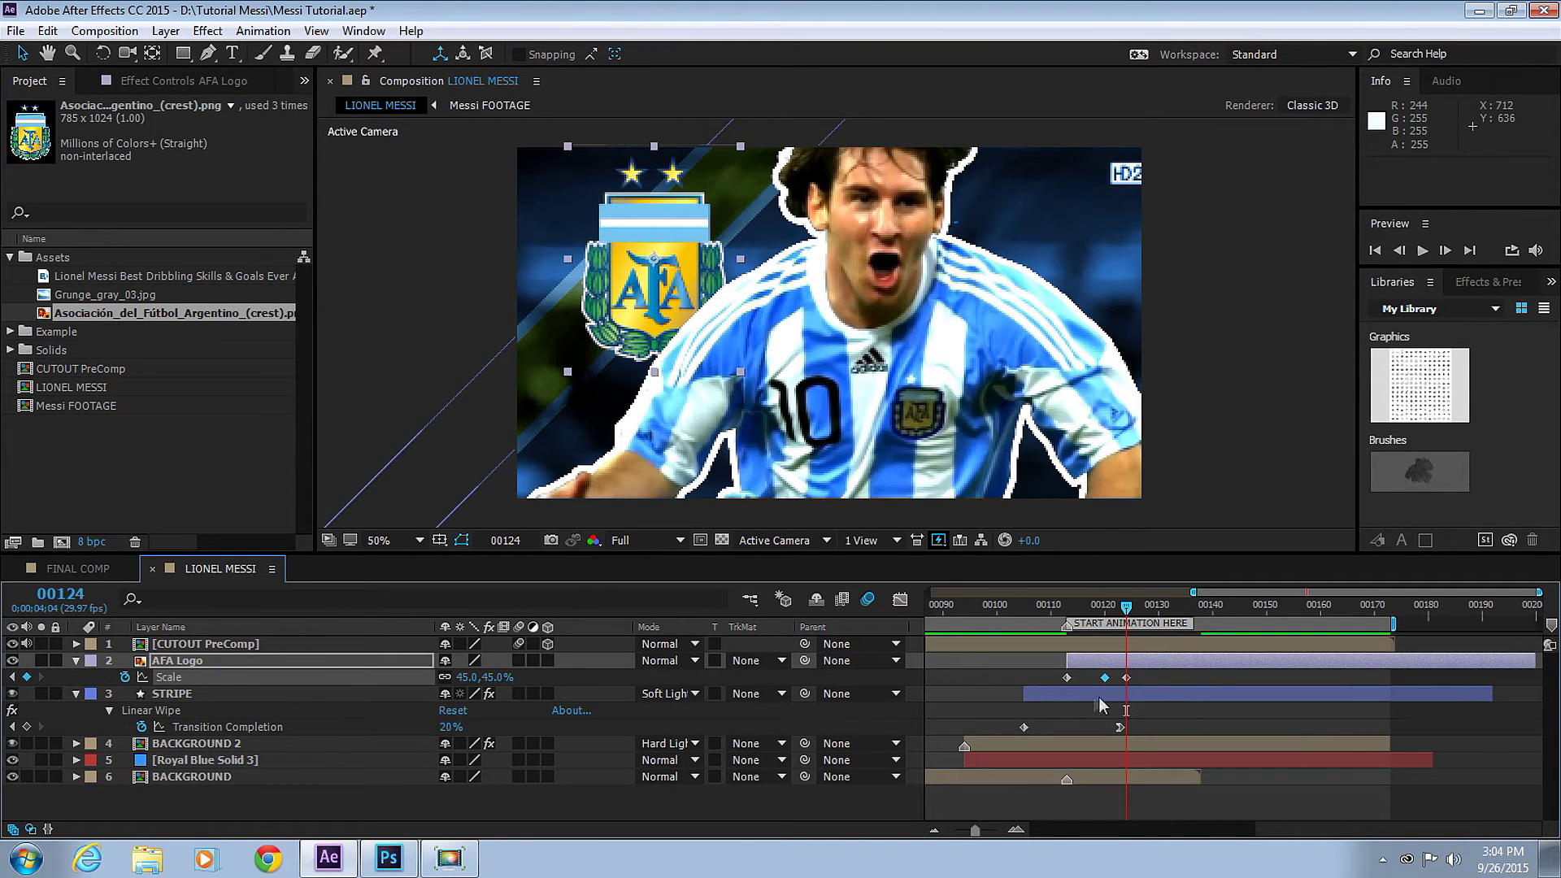
# - Apply Easy Ease to the 00120 Scale keyframe and Easy Ease In to the final keyframe
pyautogui.rightClick(1105, 678)
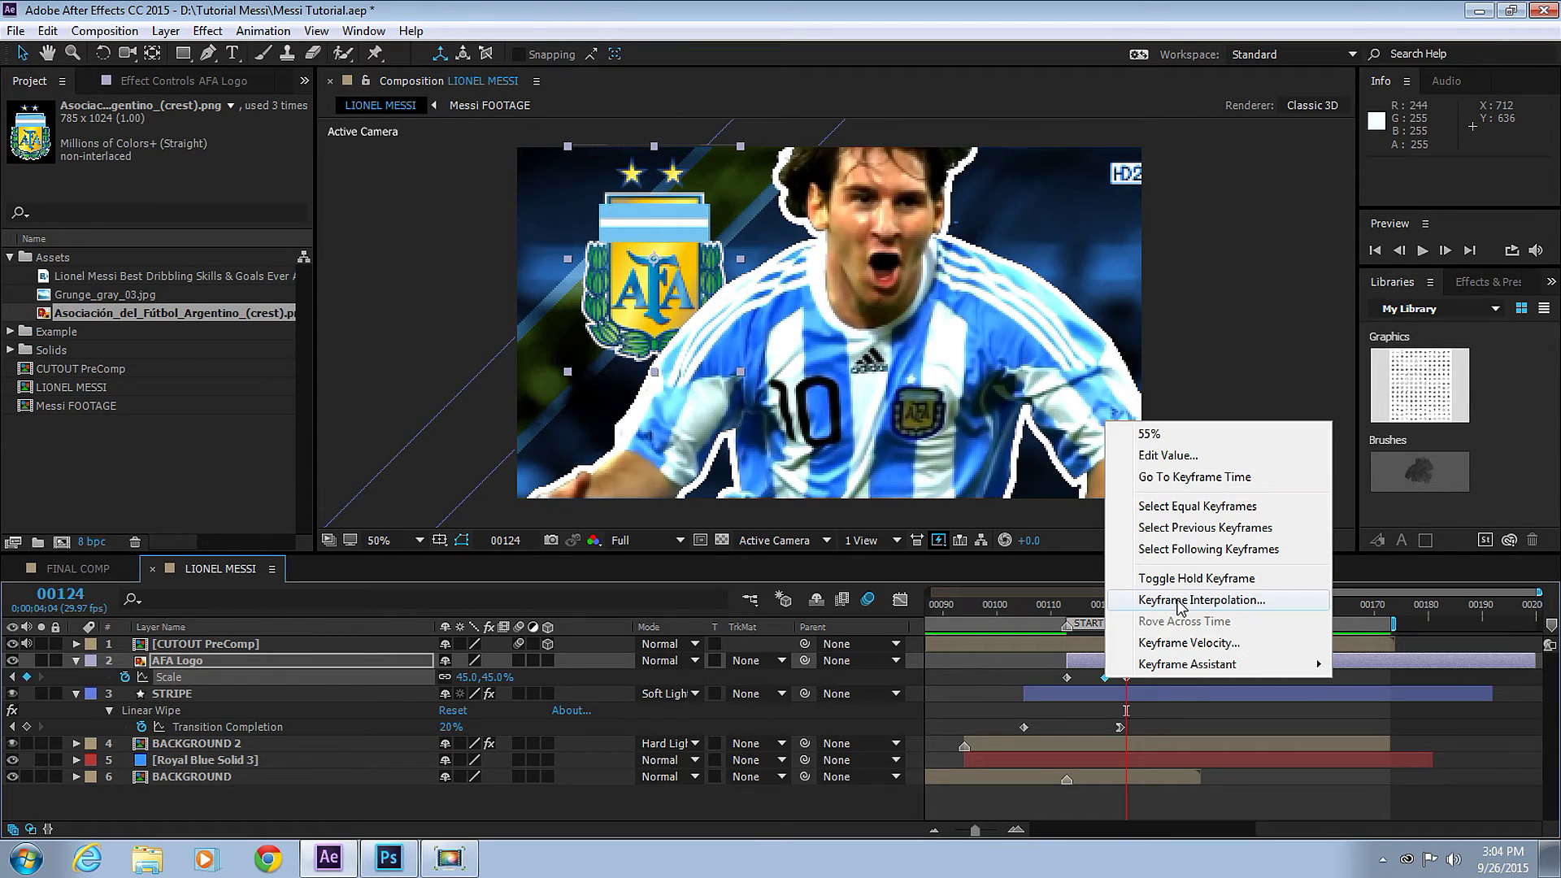
pyautogui.click(1156, 603)
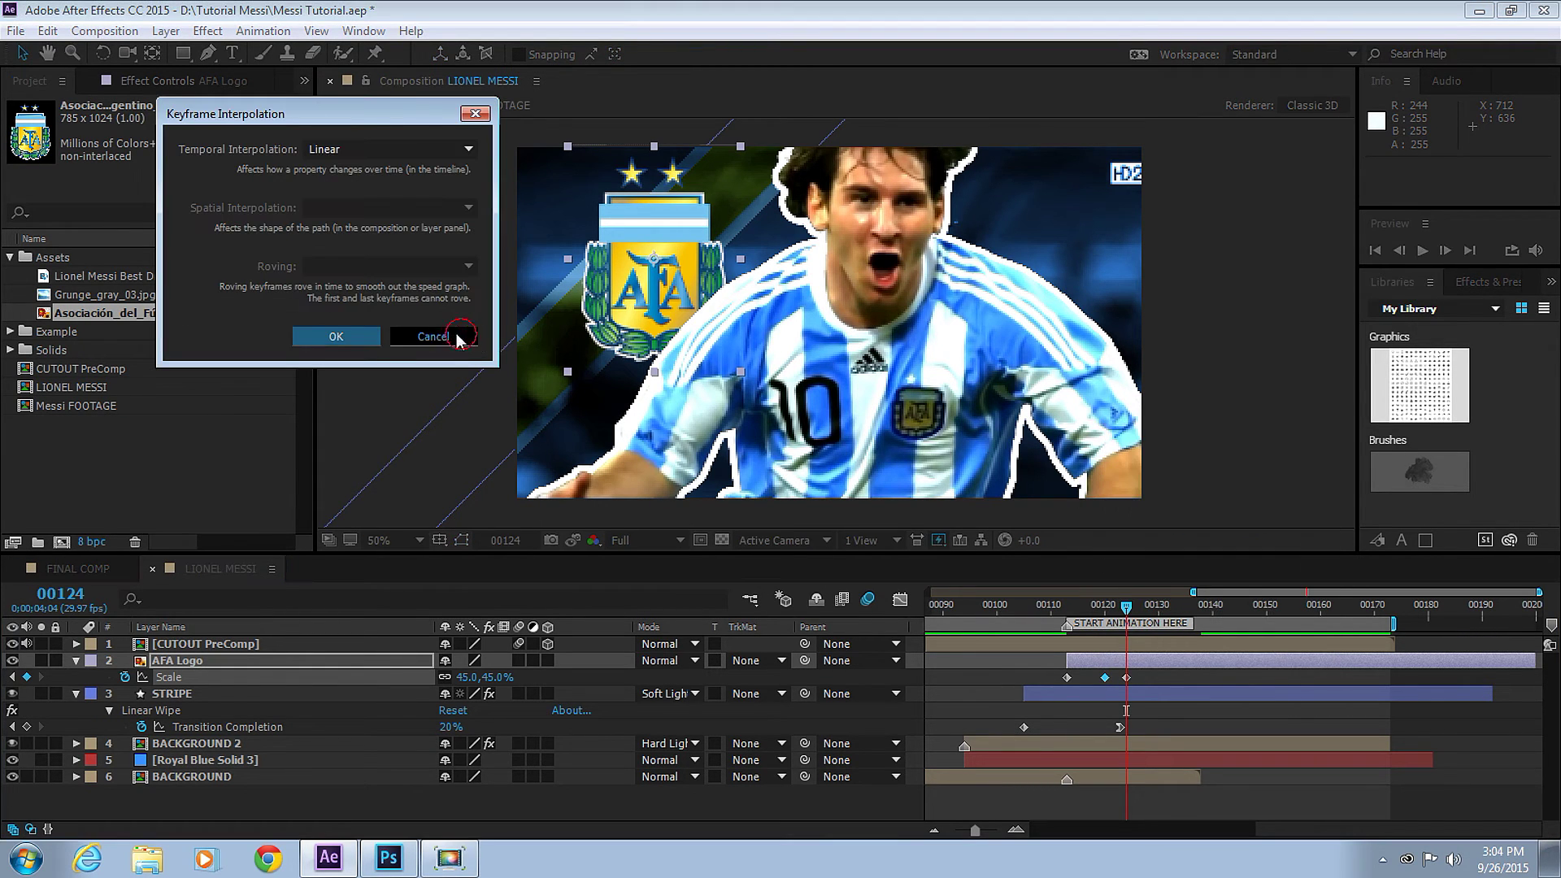
pyautogui.click(449, 336)
pyautogui.rightClick(1105, 678)
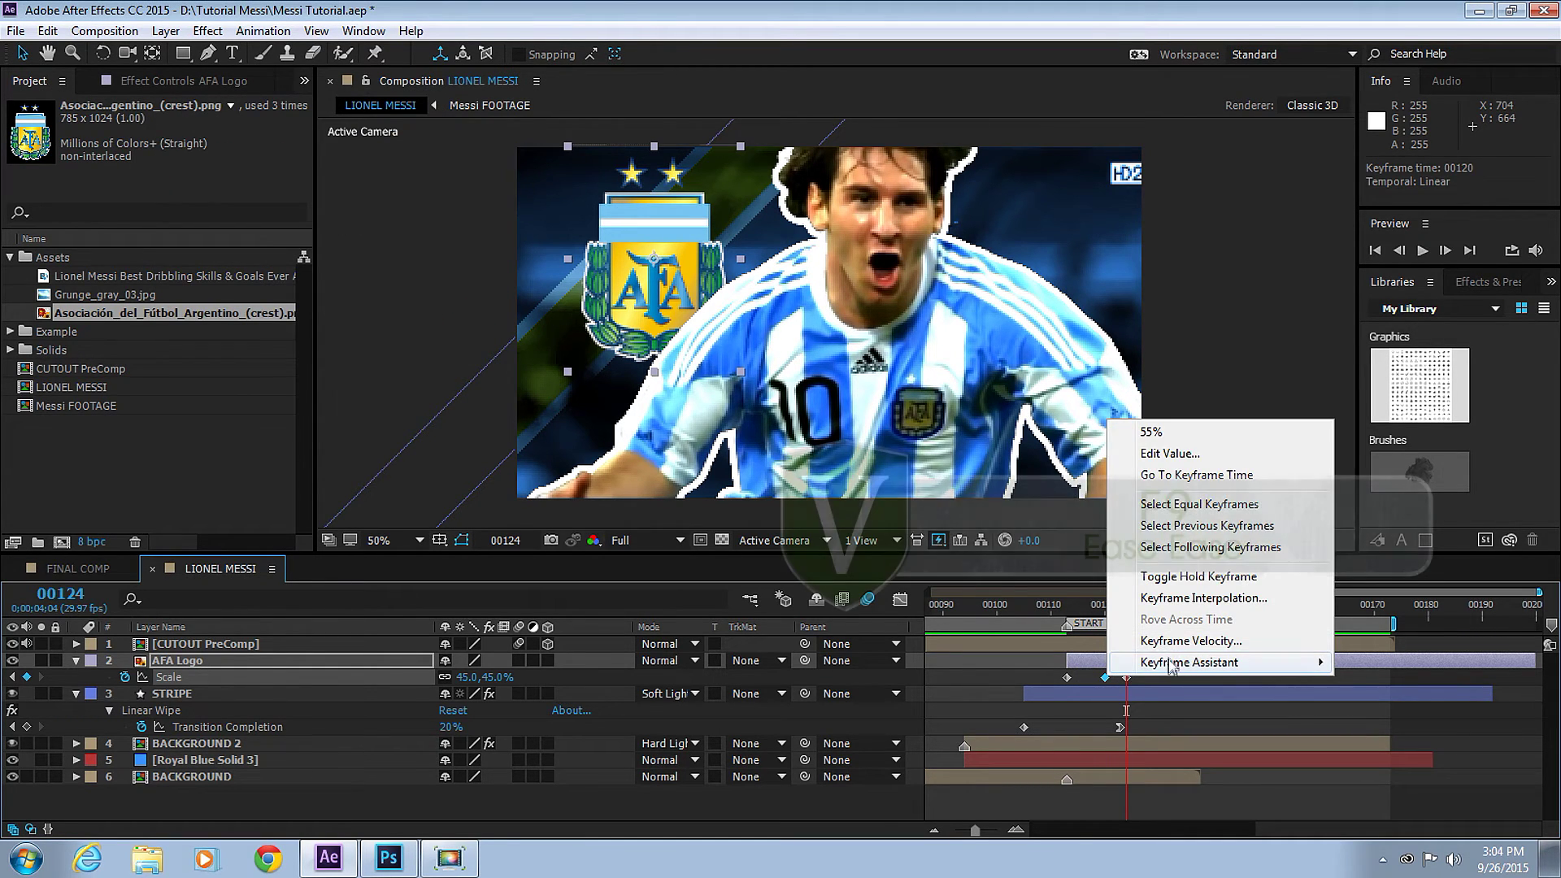
pyautogui.moveTo(1171, 663)
pyautogui.click(861, 701)
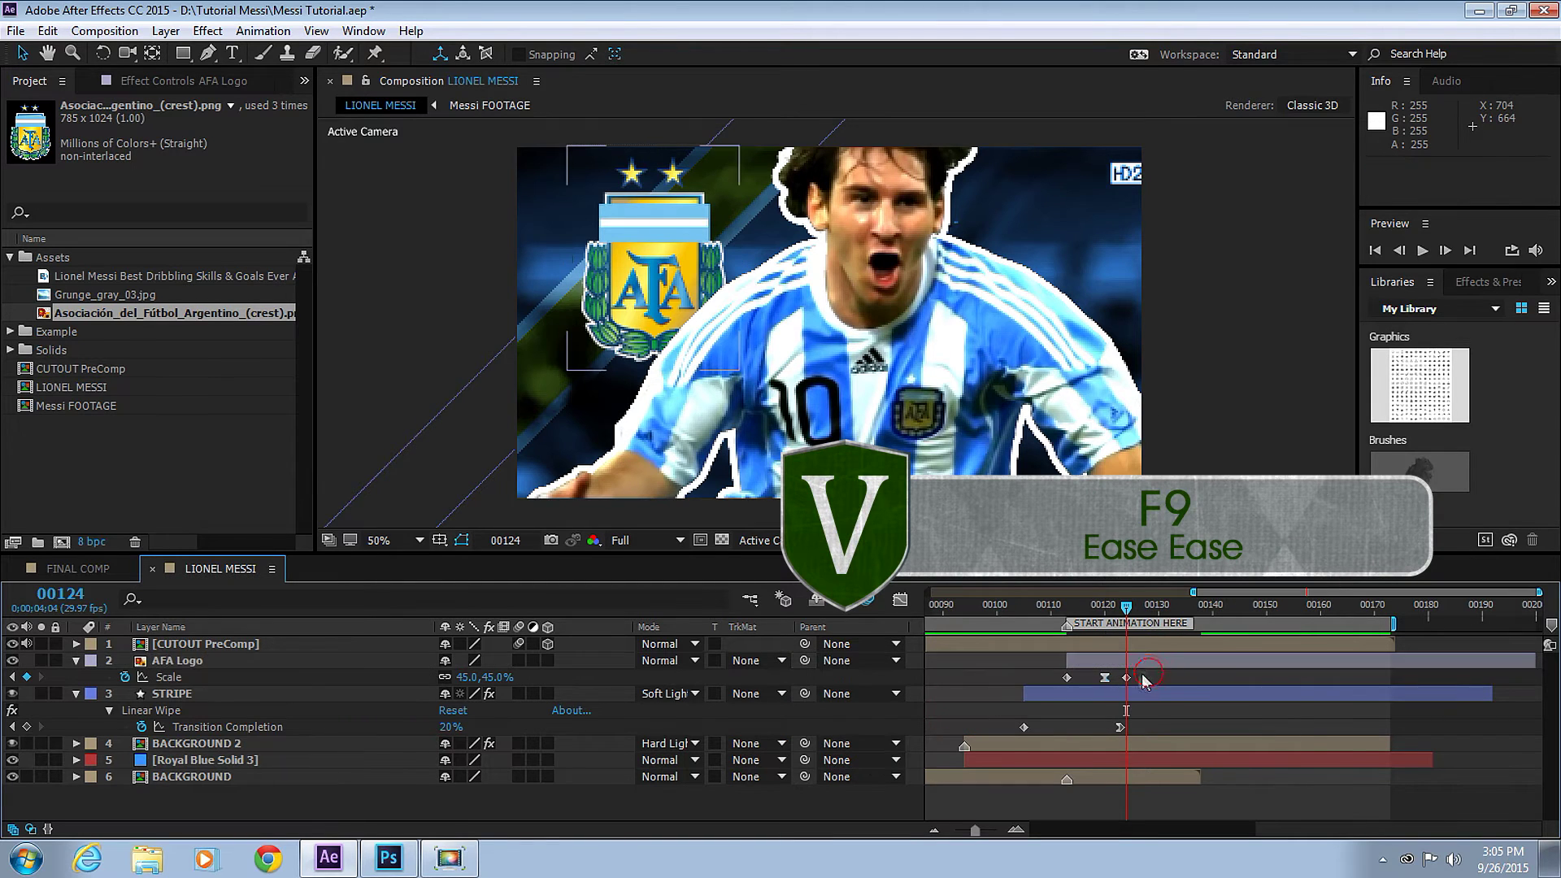
pyautogui.hotkey('shift', 'F9')
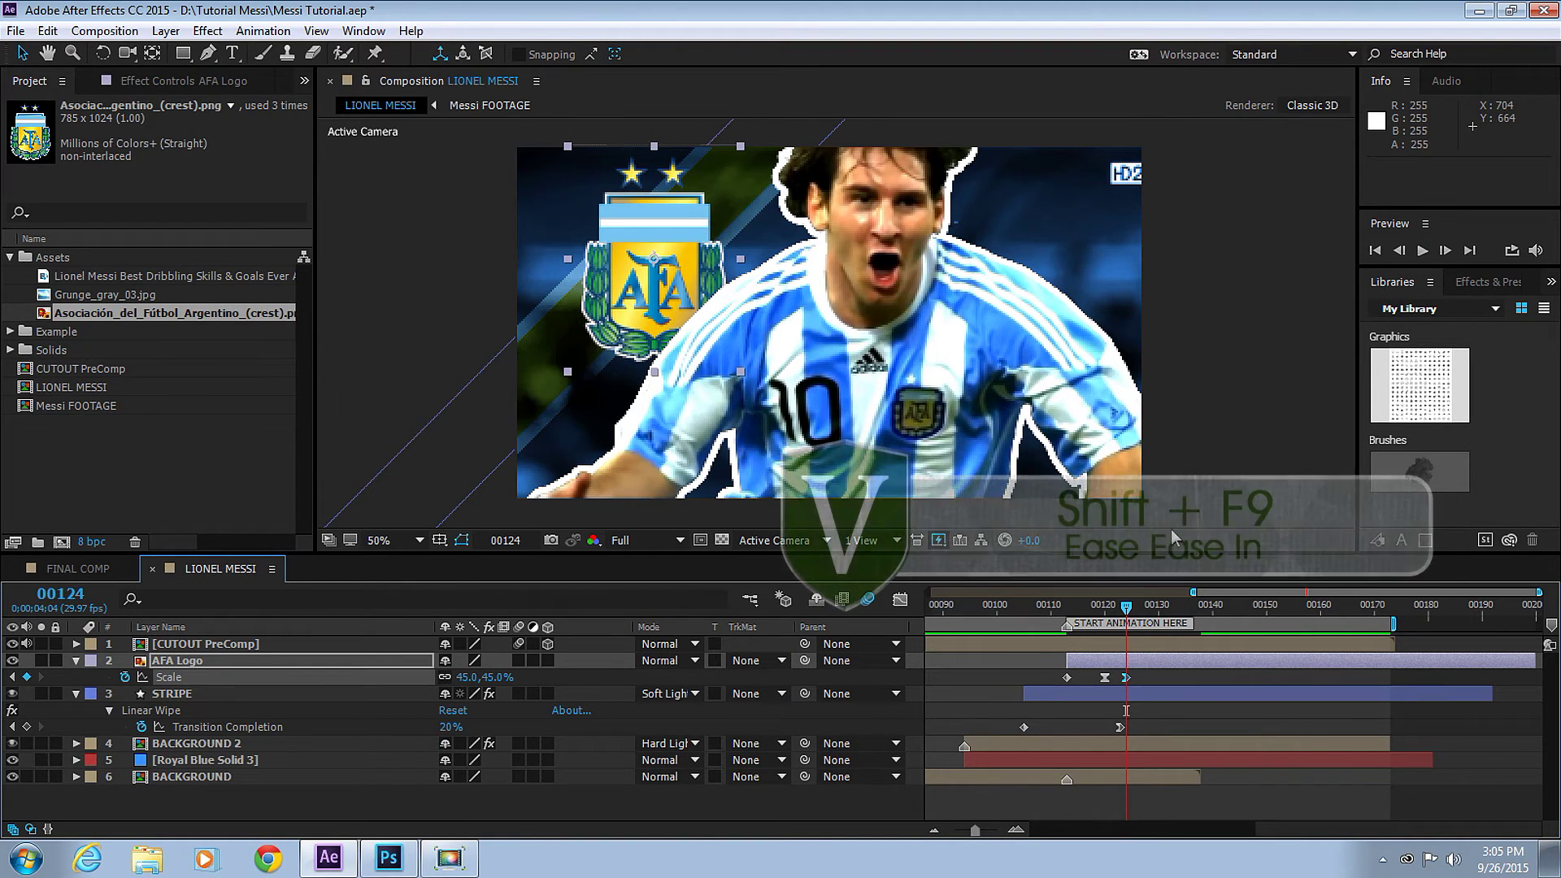
# - Preview the logo's scale animation and set the 00120 overshoot to 60%
pyautogui.click(1071, 607)
pyautogui.press('space')
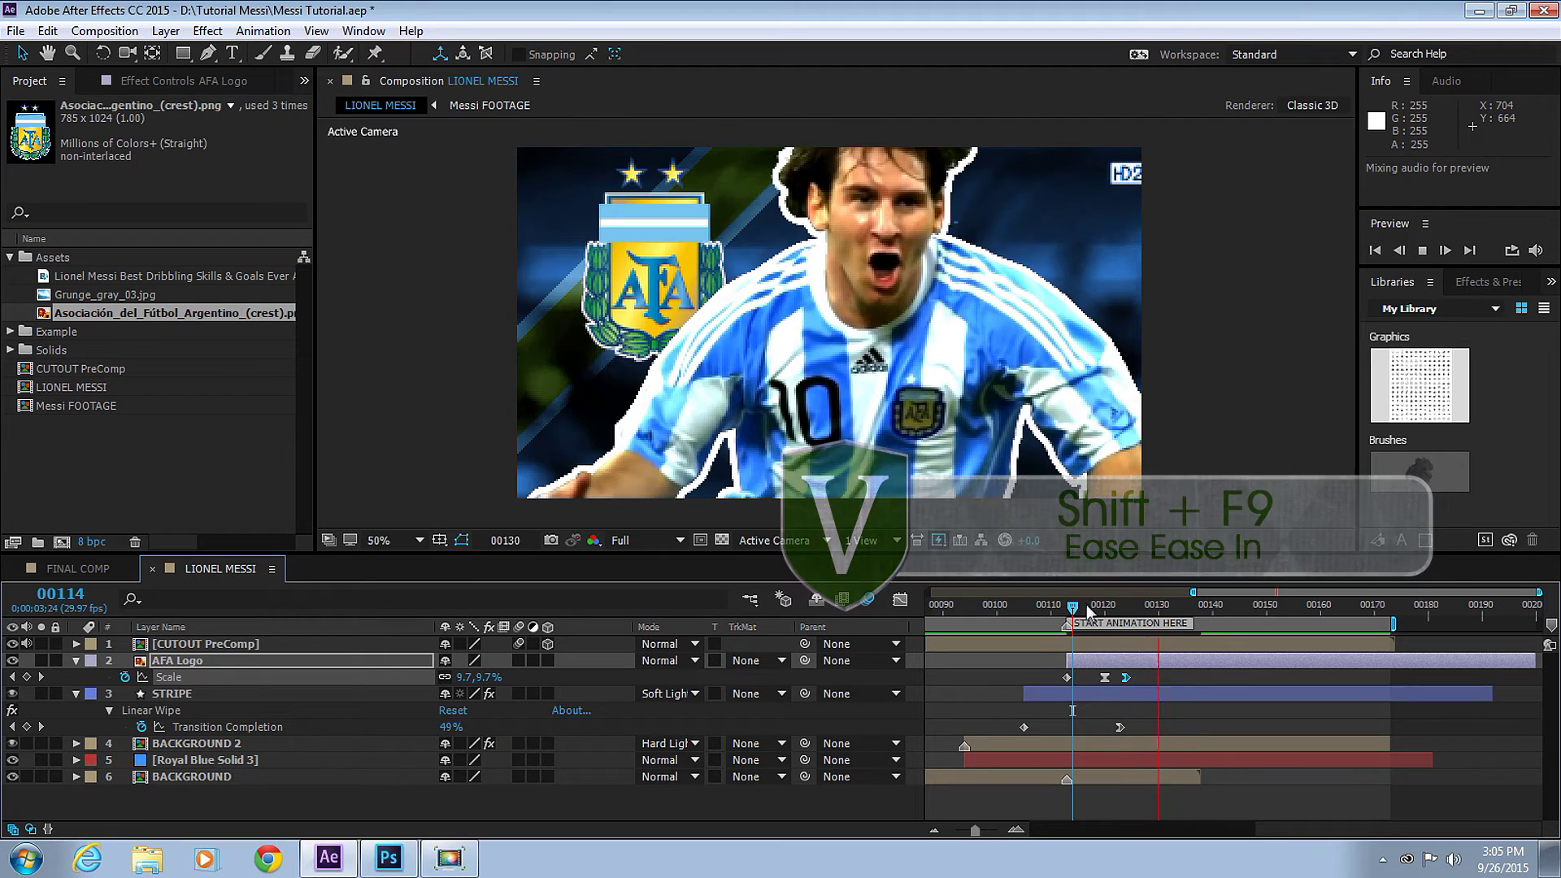
pyautogui.click(1046, 606)
pyautogui.moveTo(1044, 603); pyautogui.dragTo(1105, 604)
pyautogui.click(1105, 677)
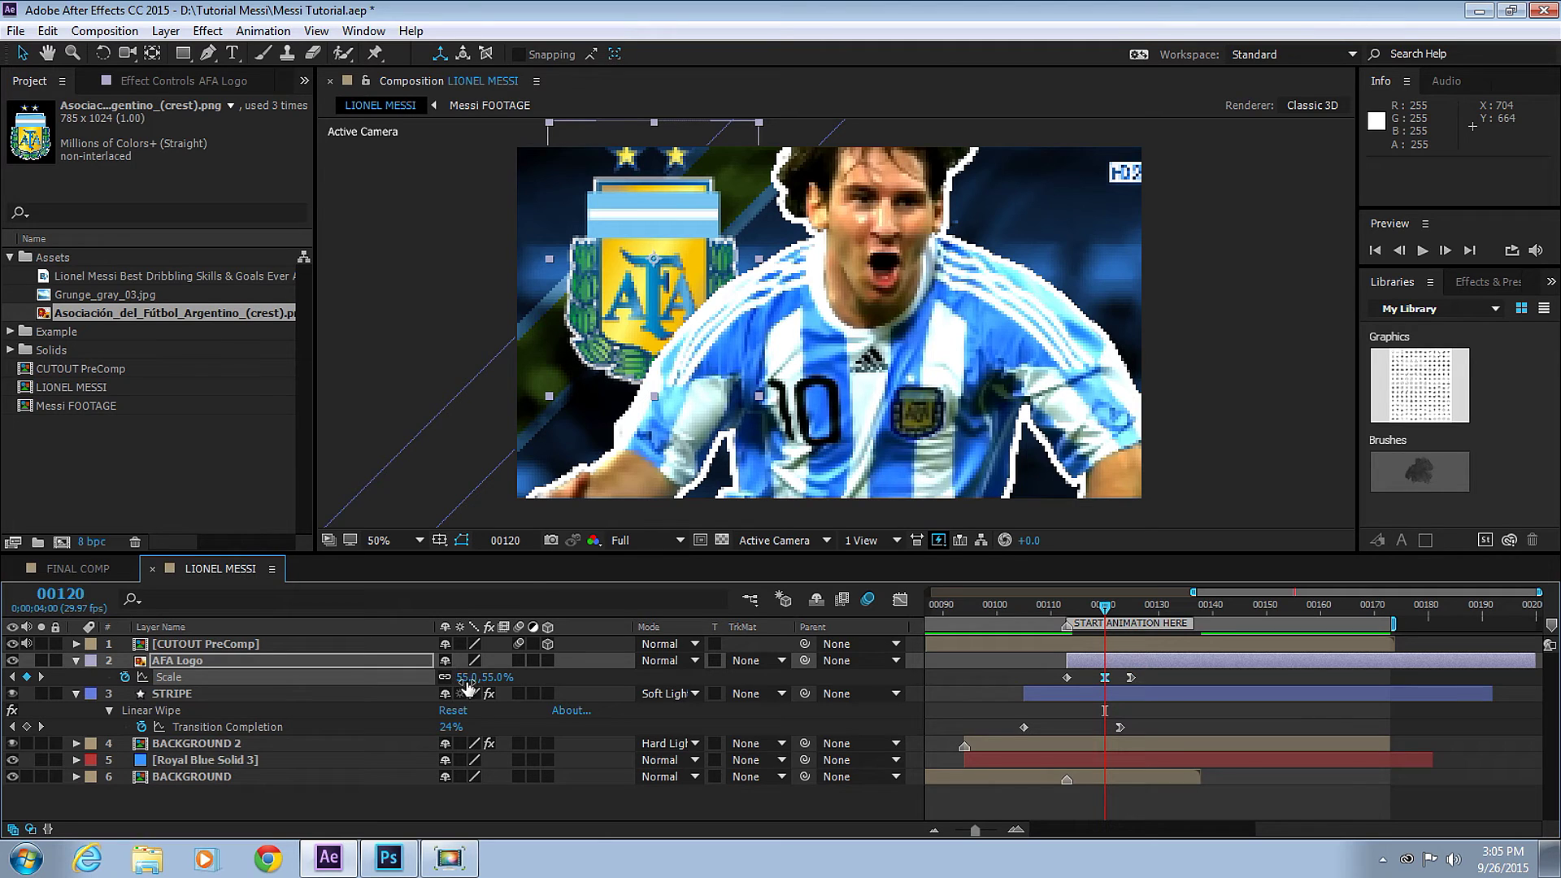
pyautogui.press('Return')
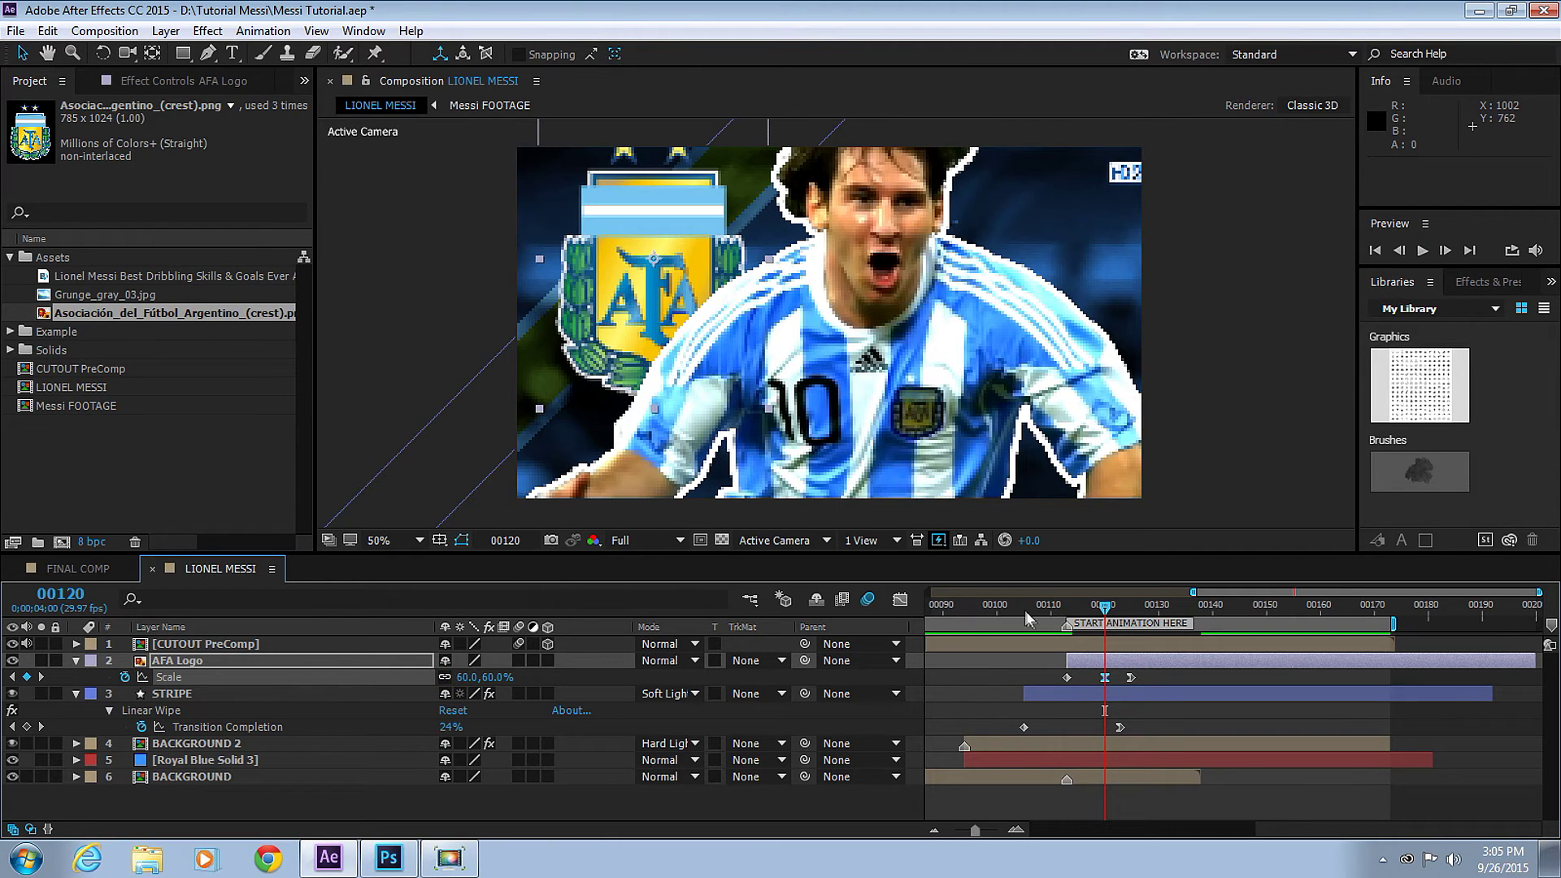
pyautogui.click(1025, 606)
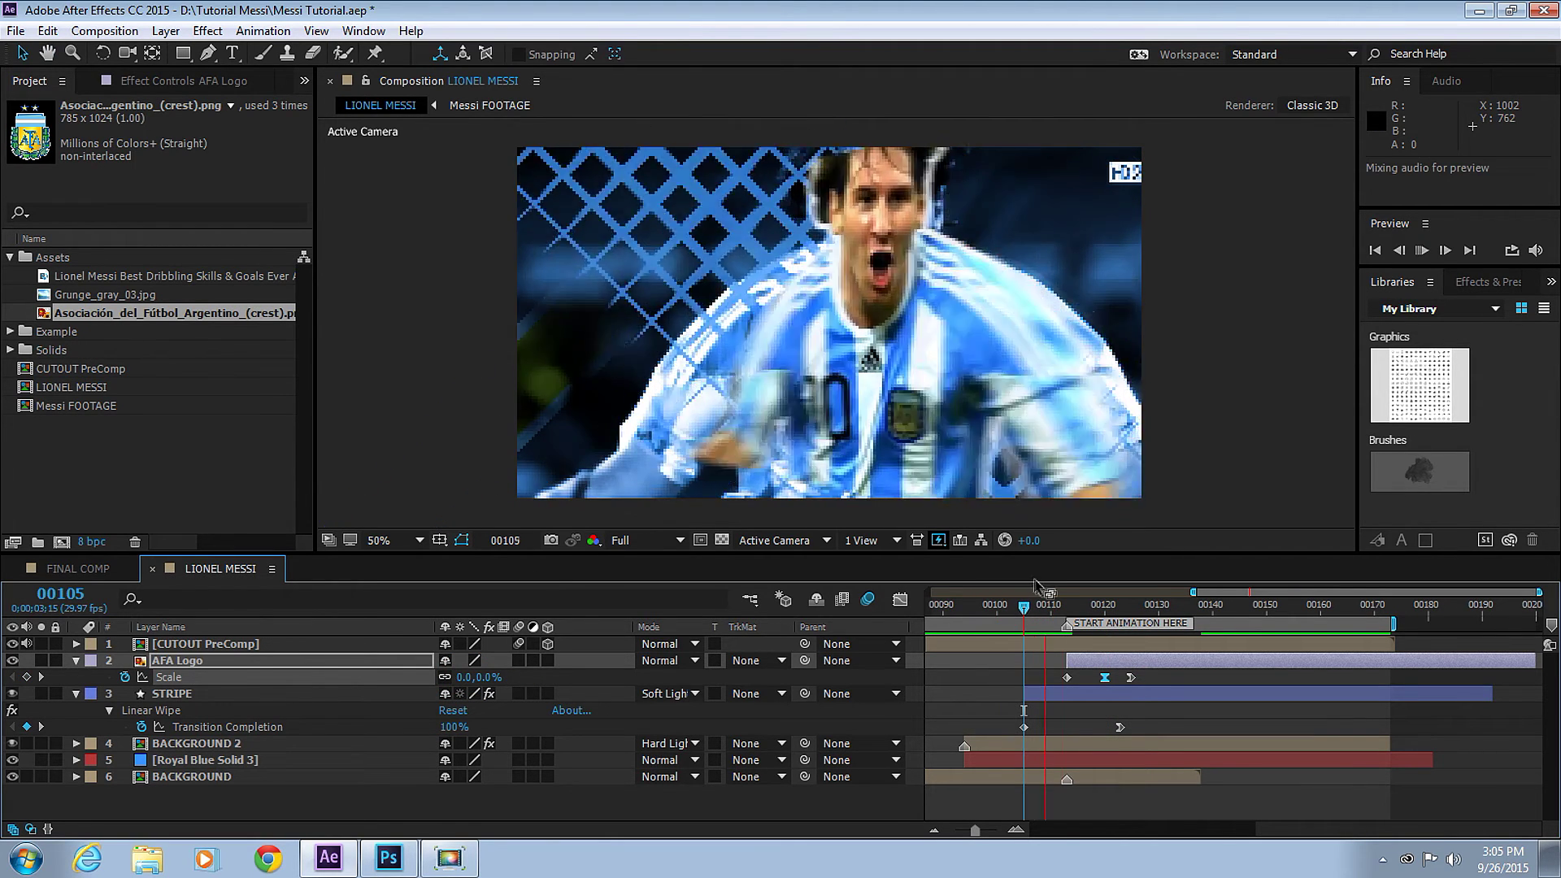
pyautogui.press('space')
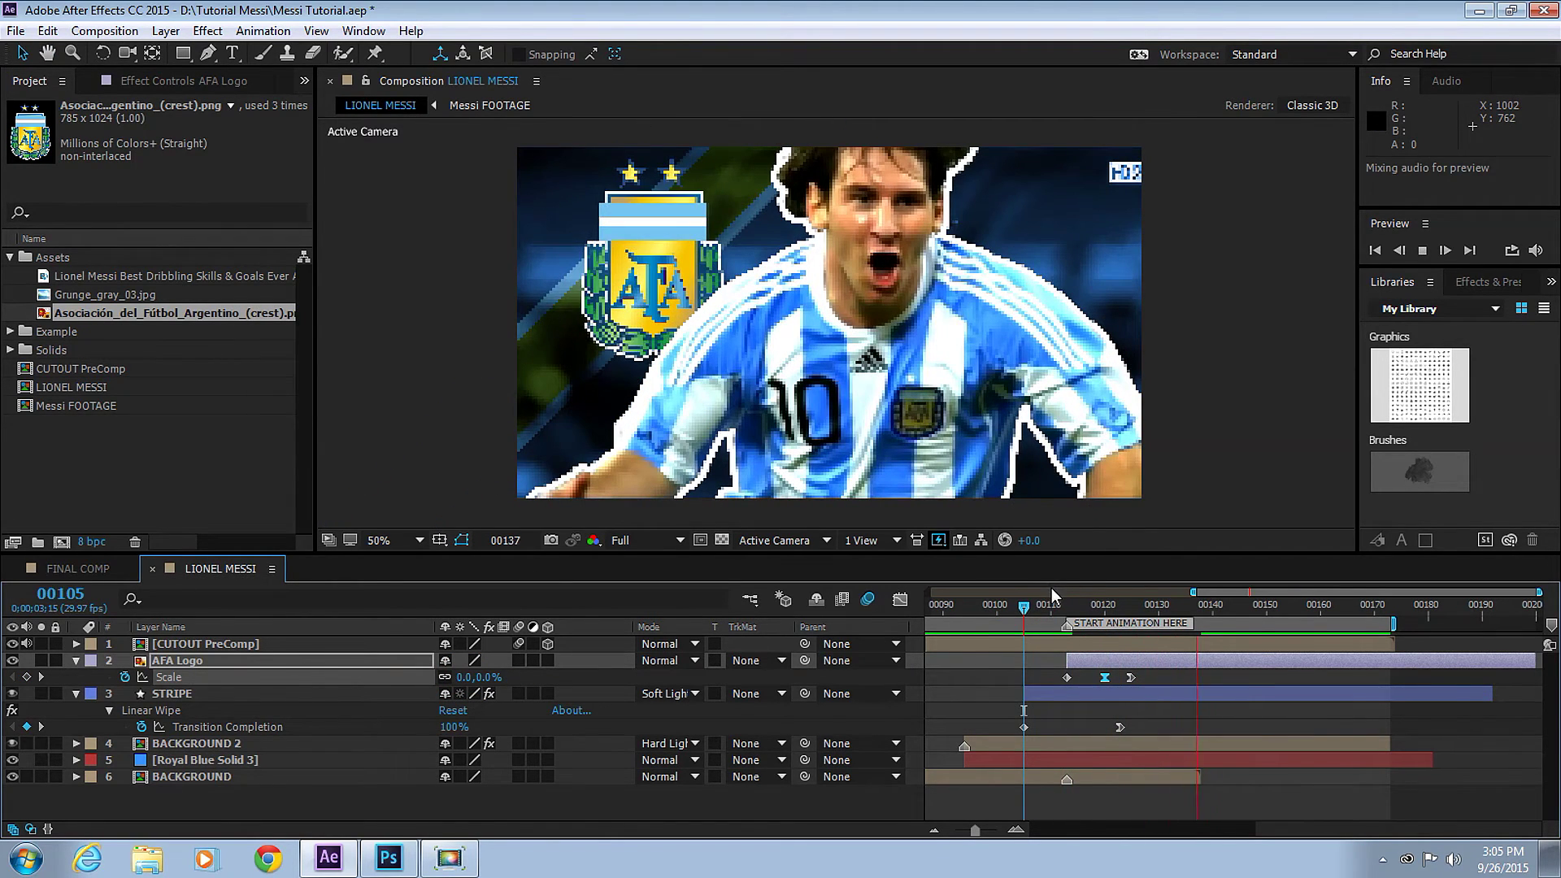
# - Turn on motion blur for the AFA Logo layer and preview the result
pyautogui.moveTo(978, 608); pyautogui.dragTo(1012, 609)
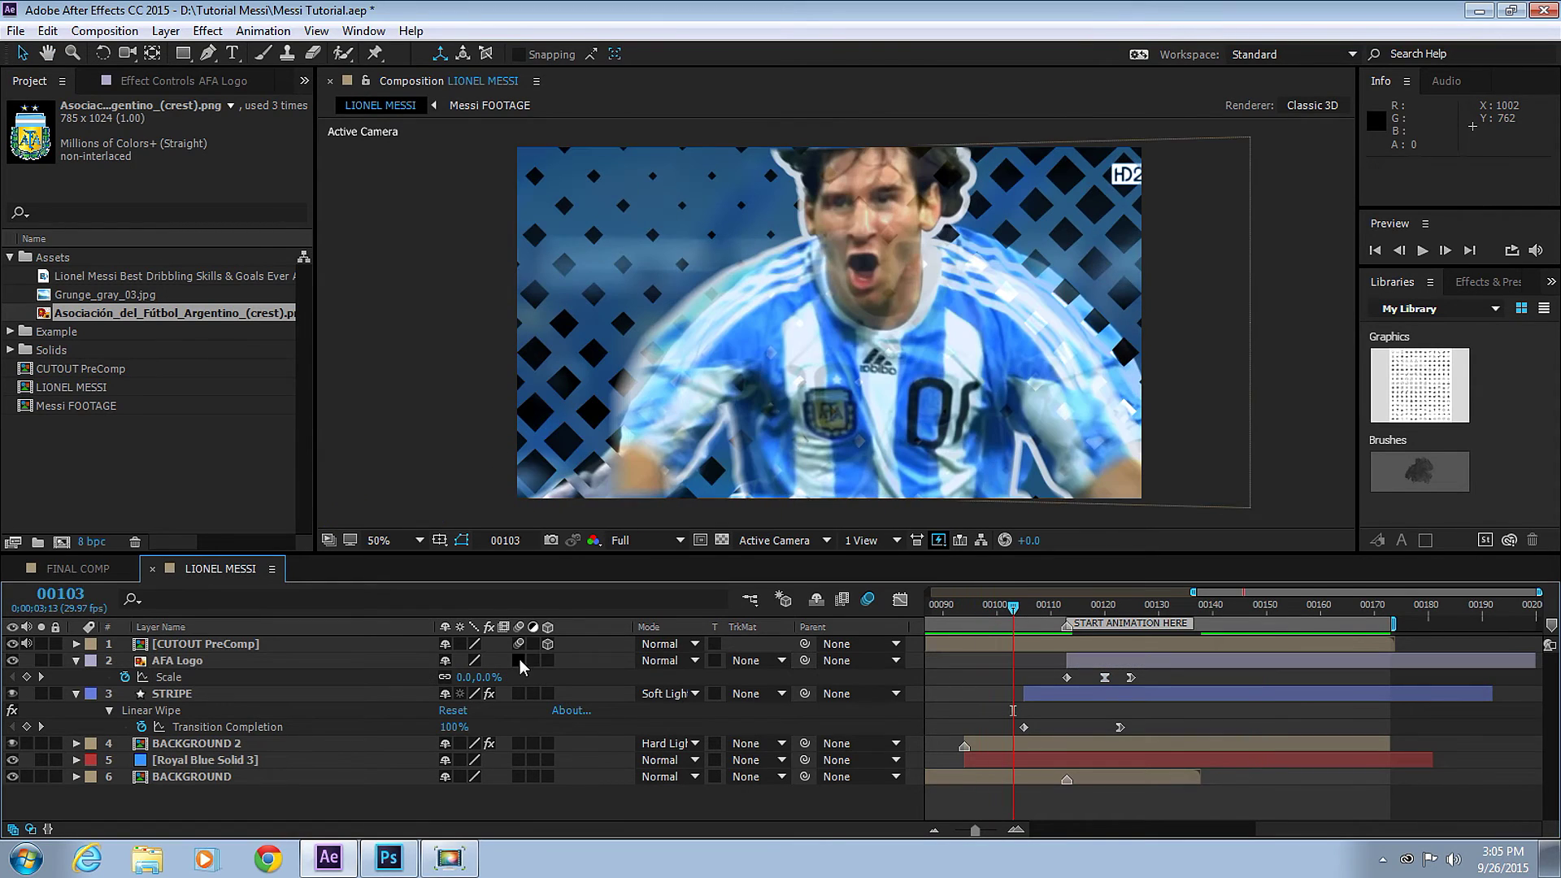
pyautogui.click(519, 661)
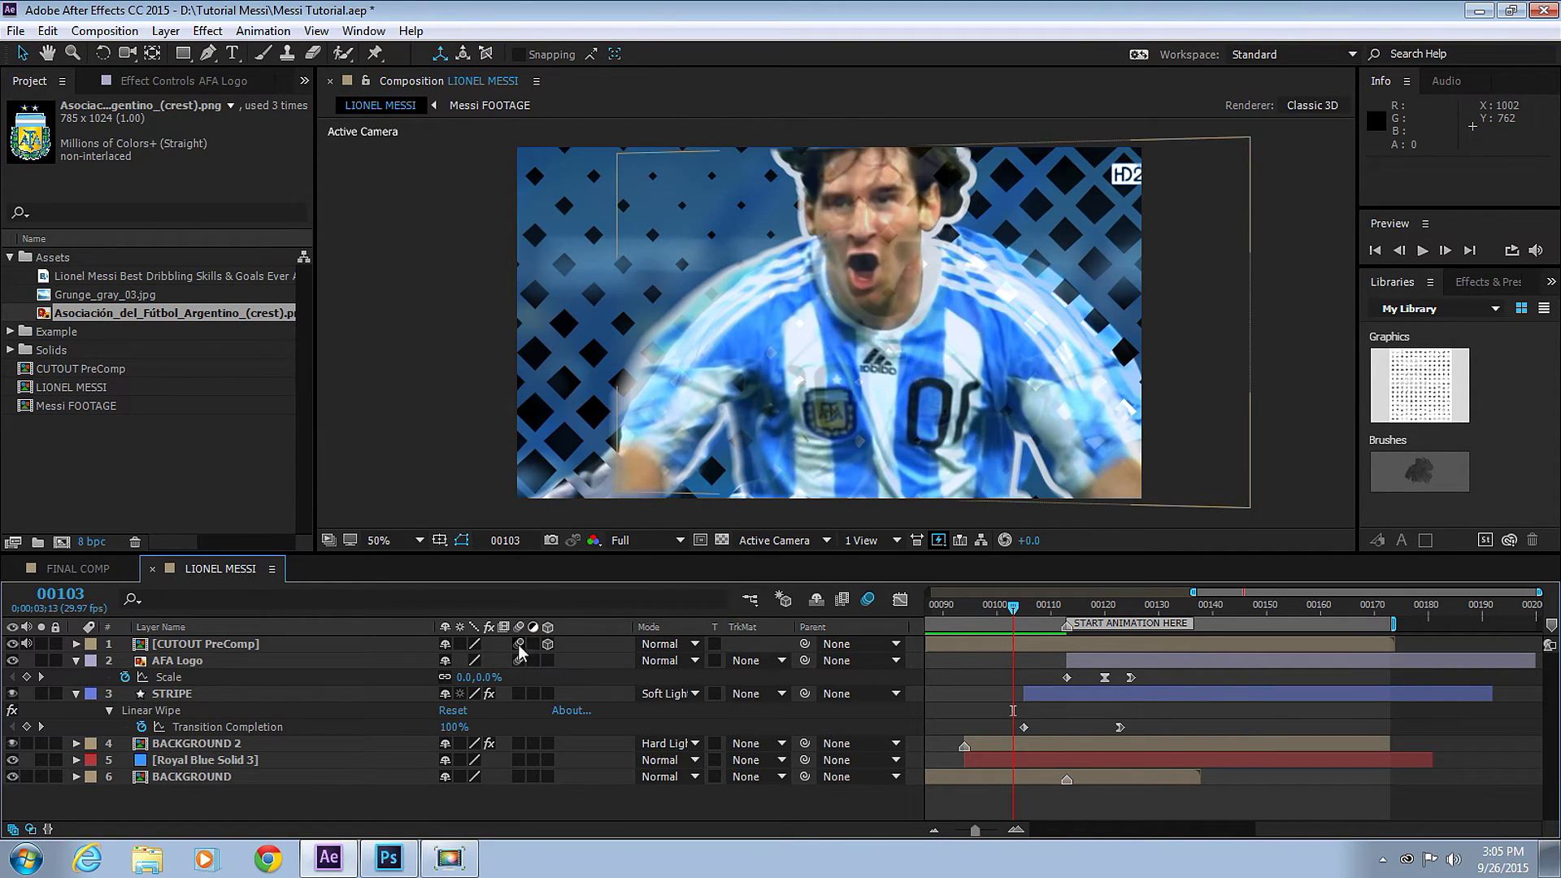
pyautogui.click(985, 604)
pyautogui.press('space')
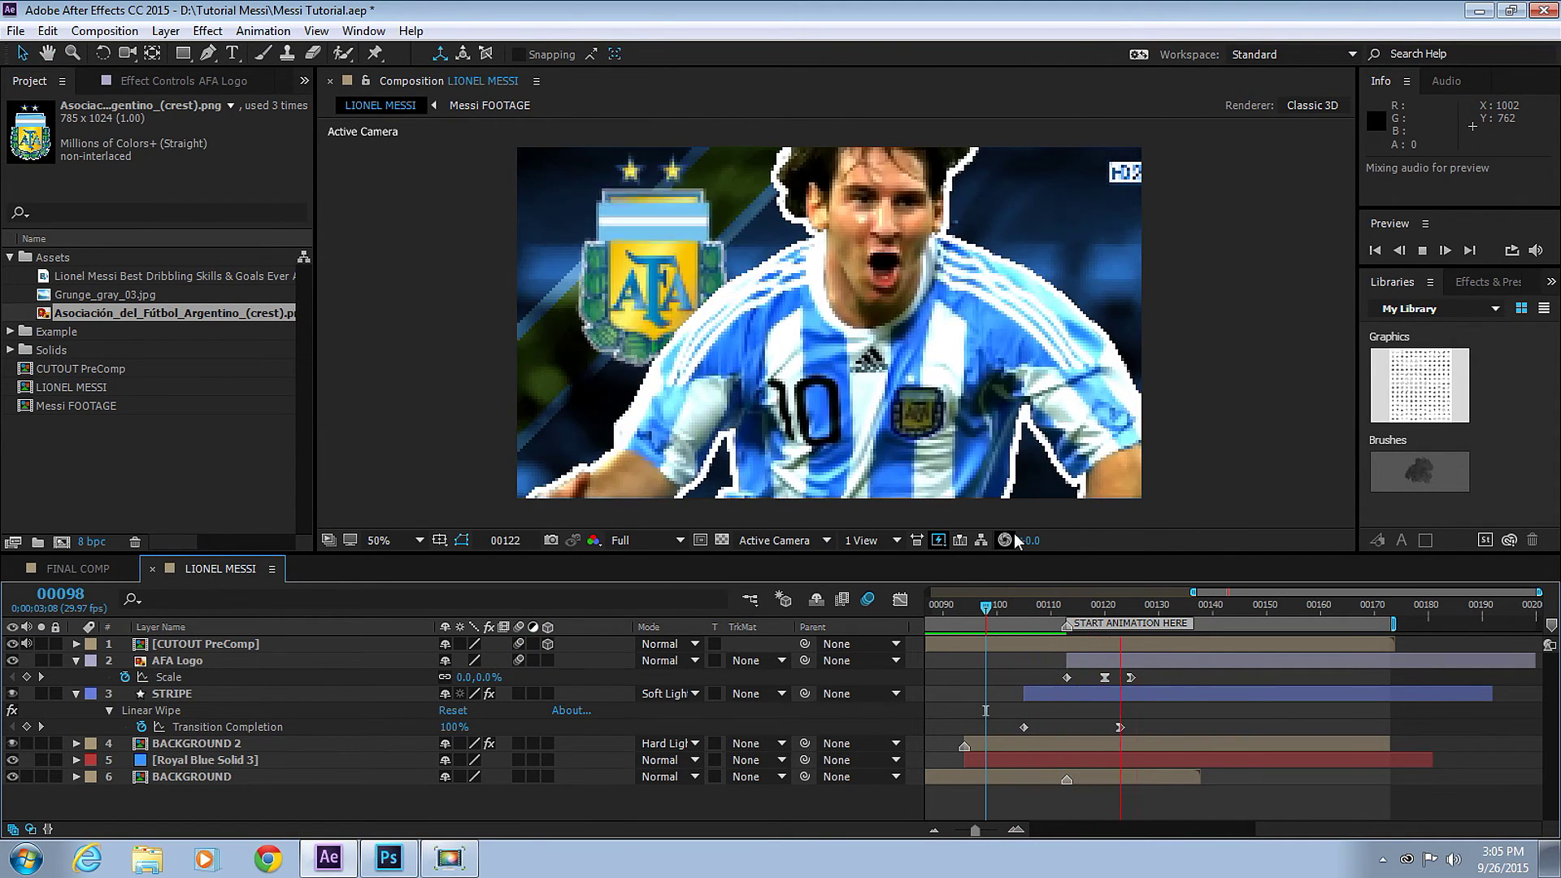
pyautogui.moveTo(1194, 593); pyautogui.dragTo(1111, 595)
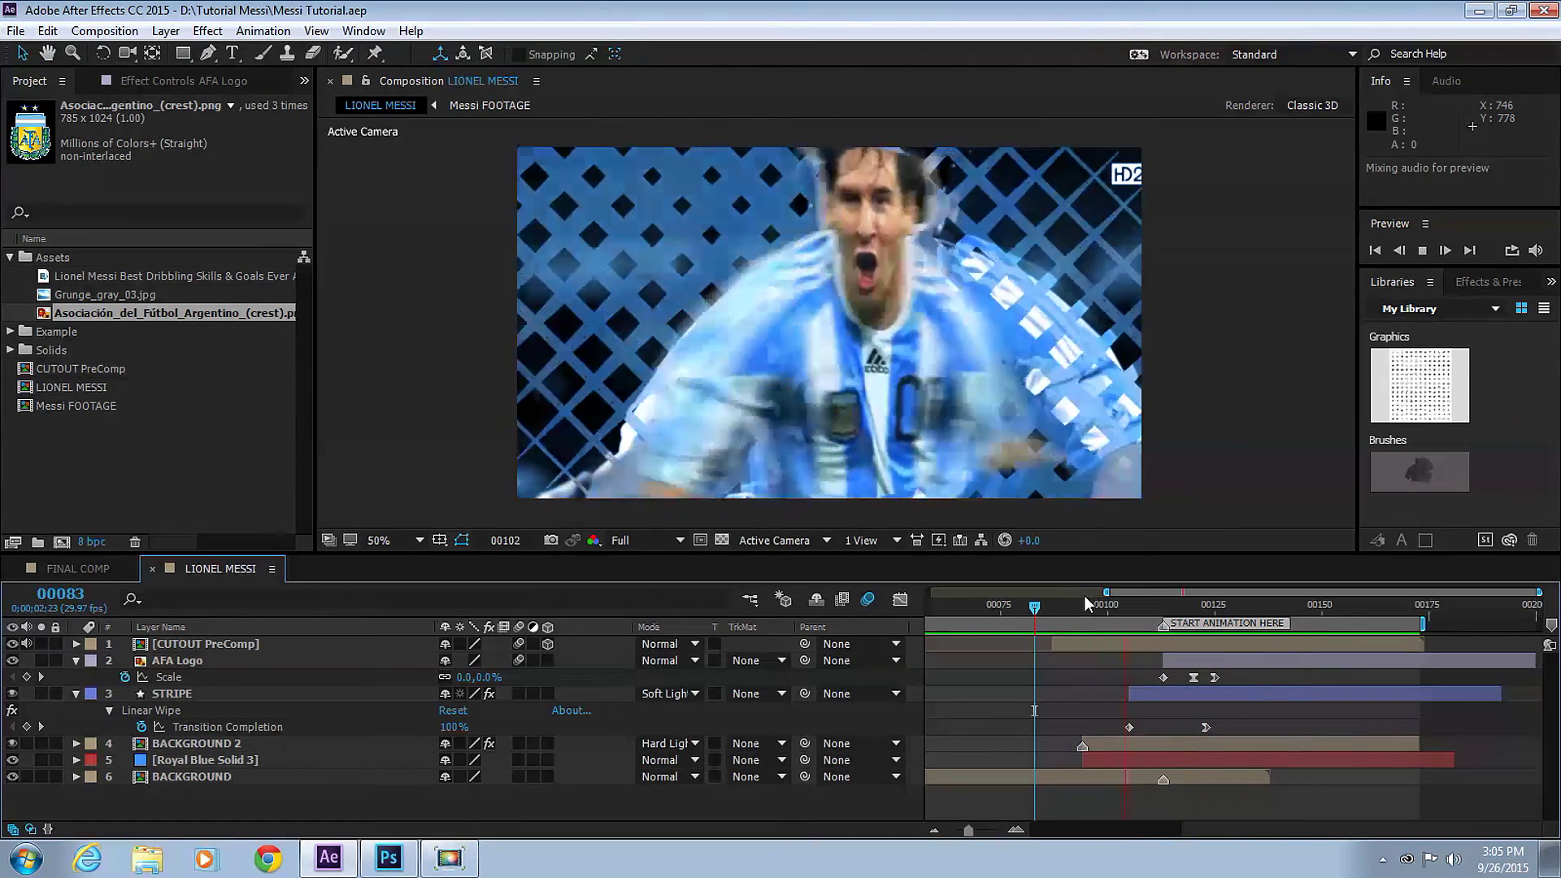
pyautogui.click(1159, 610)
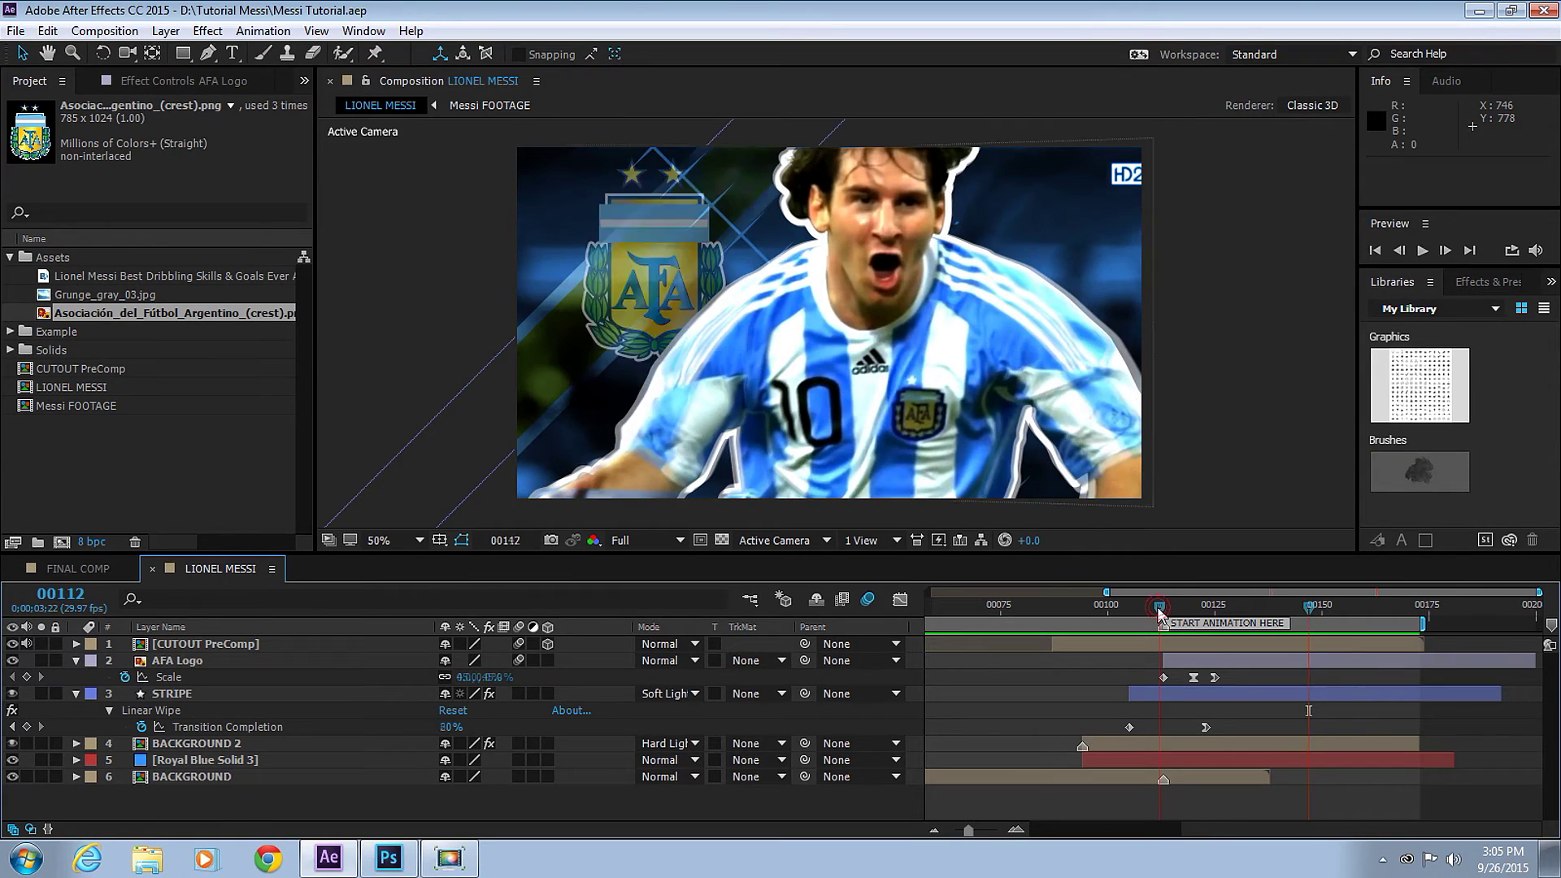
pyautogui.moveTo(1159, 610); pyautogui.dragTo(1077, 610)
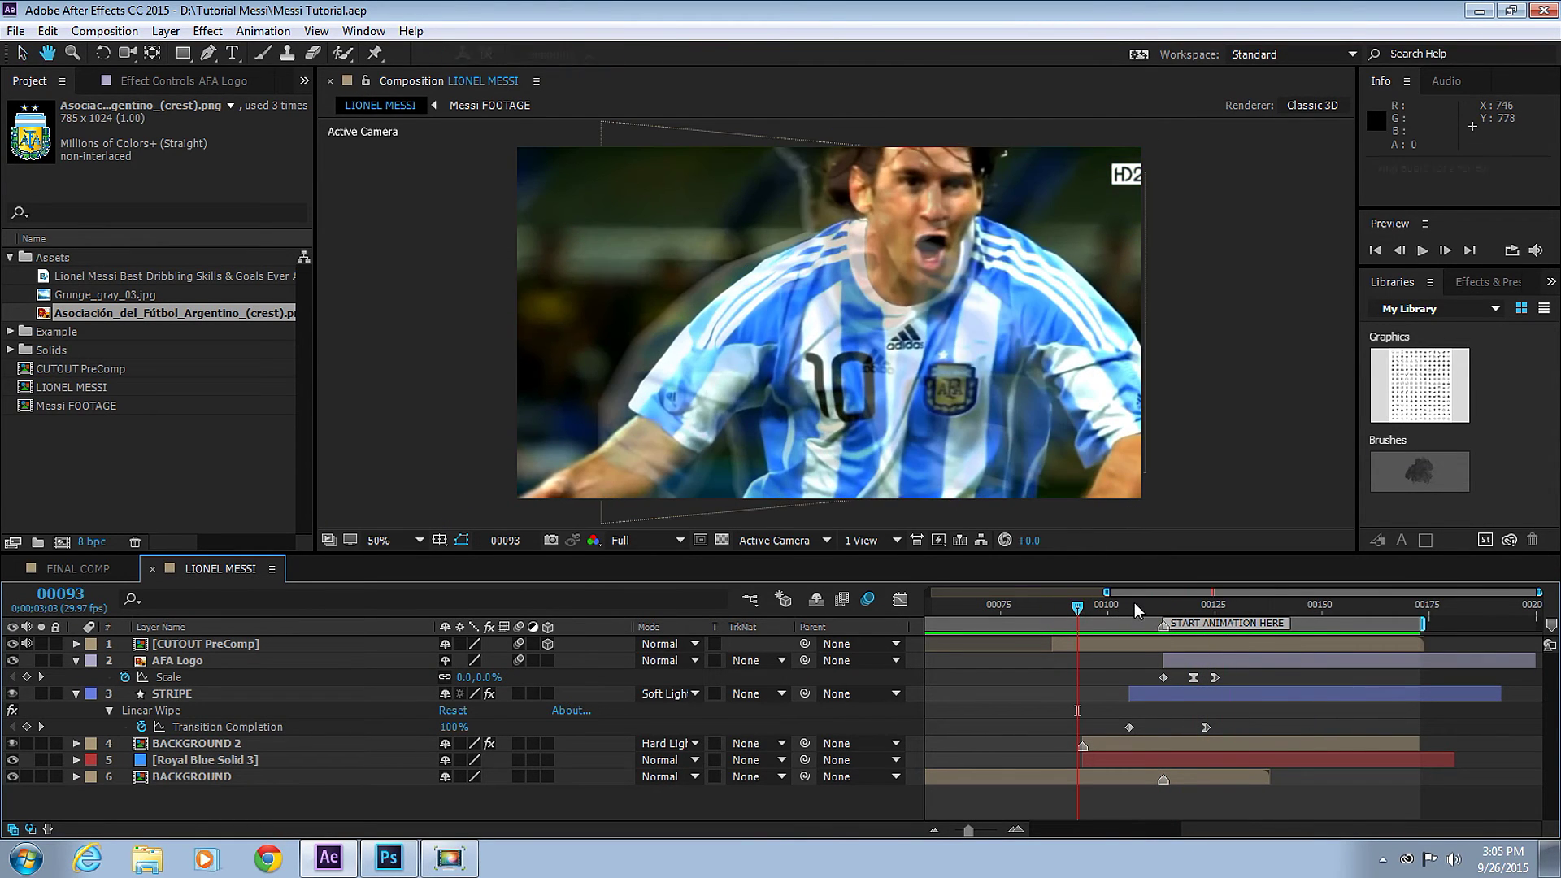
pyautogui.press('space')
# - Shift the AFA Logo layer a few frames earlier so it enters around frame 00109
pyautogui.moveTo(1225, 662); pyautogui.dragTo(1208, 666)
pyautogui.click(1052, 606)
pyautogui.press('space')
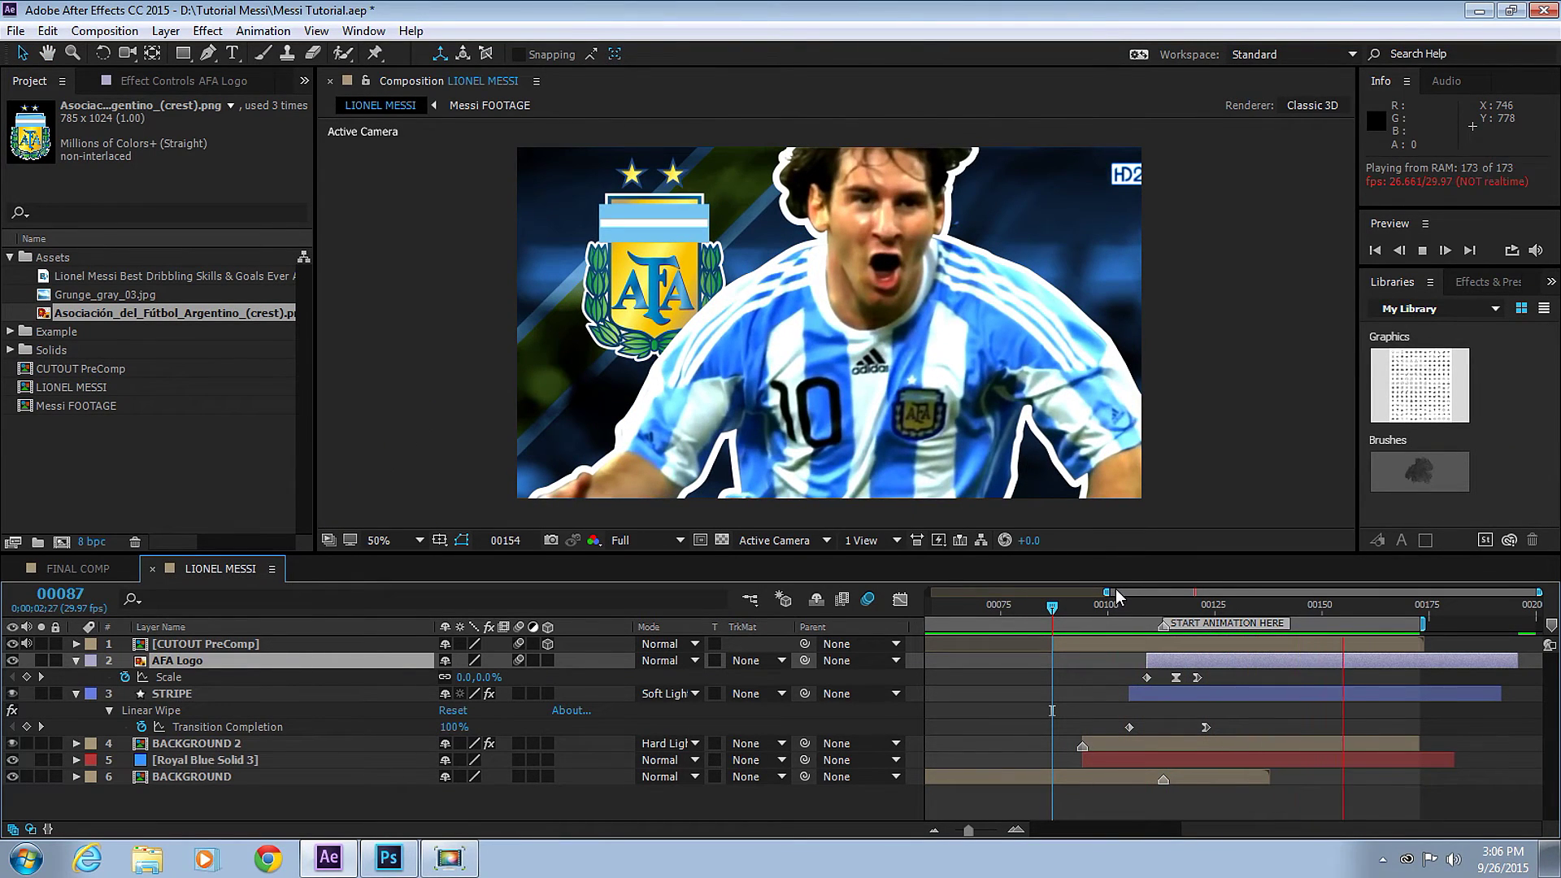
pyautogui.press('space')
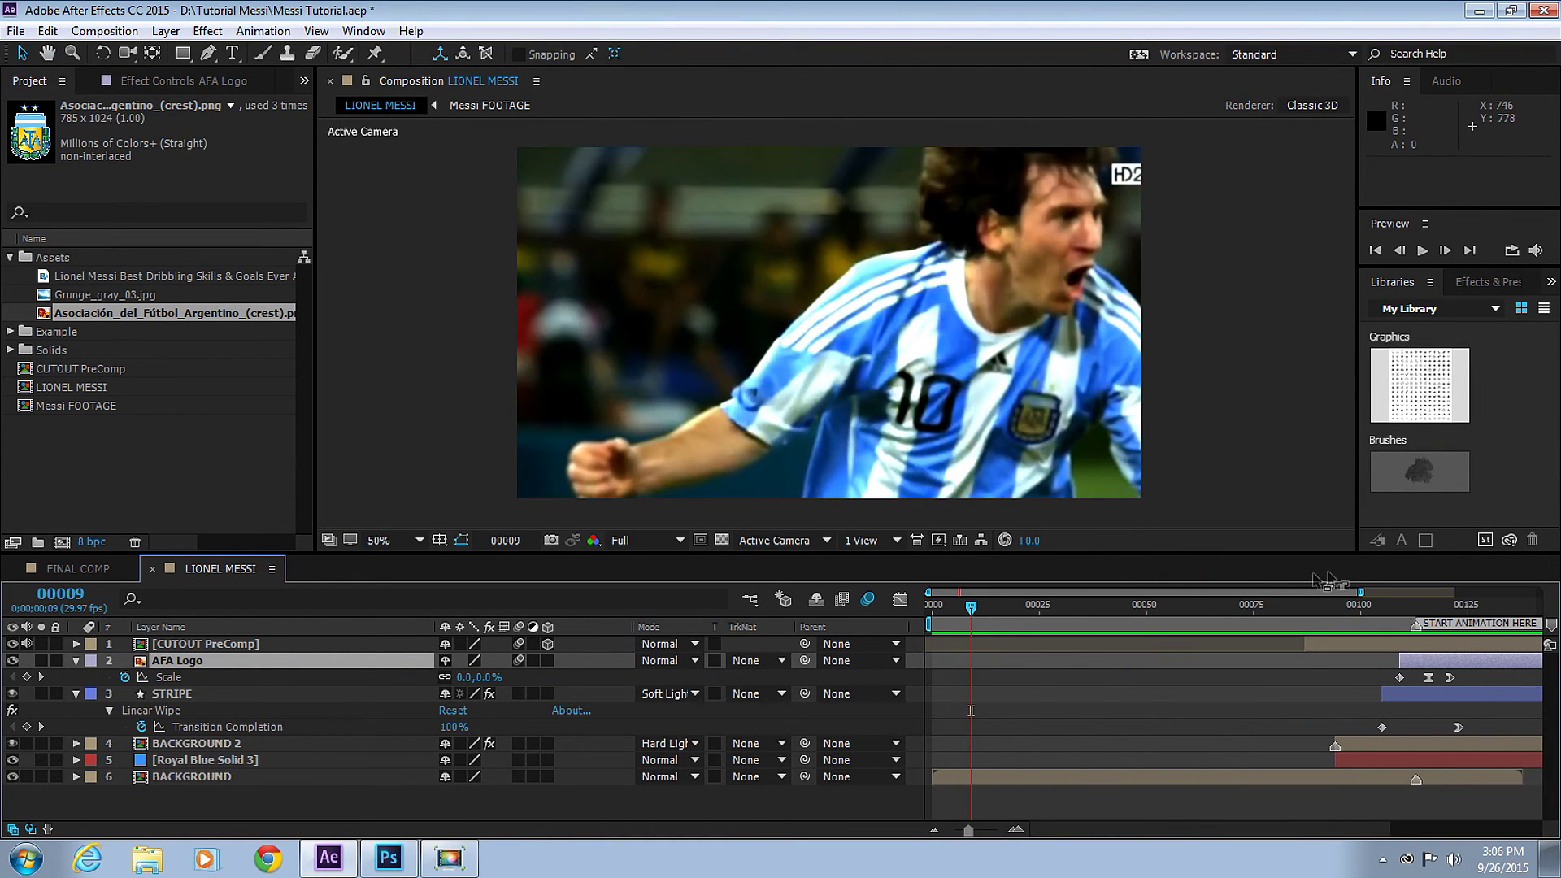
pyautogui.moveTo(930, 592); pyautogui.dragTo(1122, 592)
pyautogui.click(1160, 606)
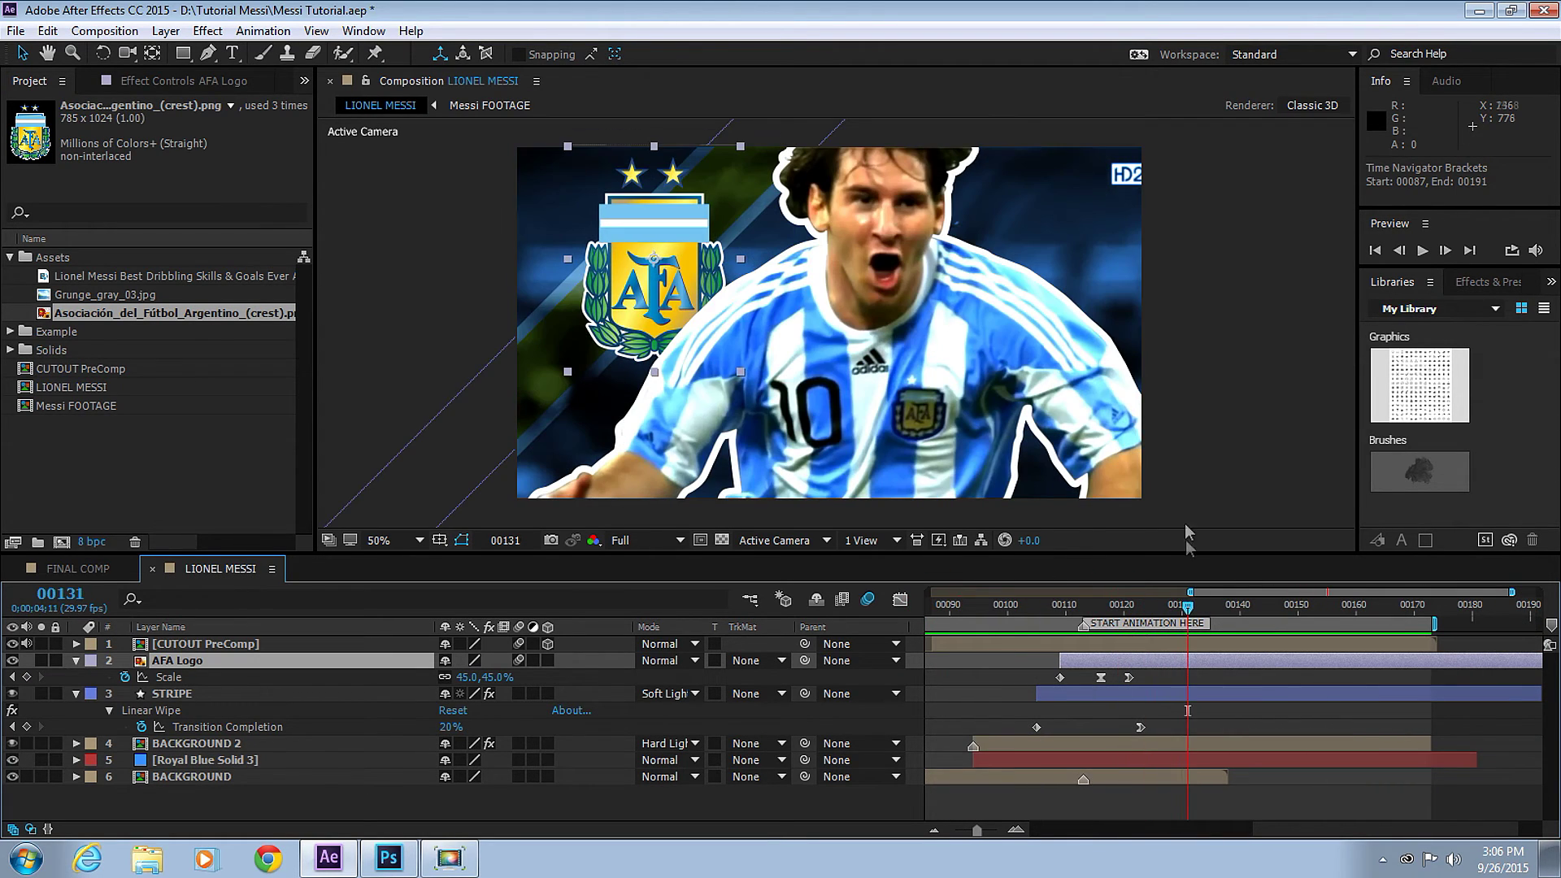
pyautogui.click(433, 128)
# - Create a new text layer reading 'Messi' over the footage
pyautogui.click(232, 53)
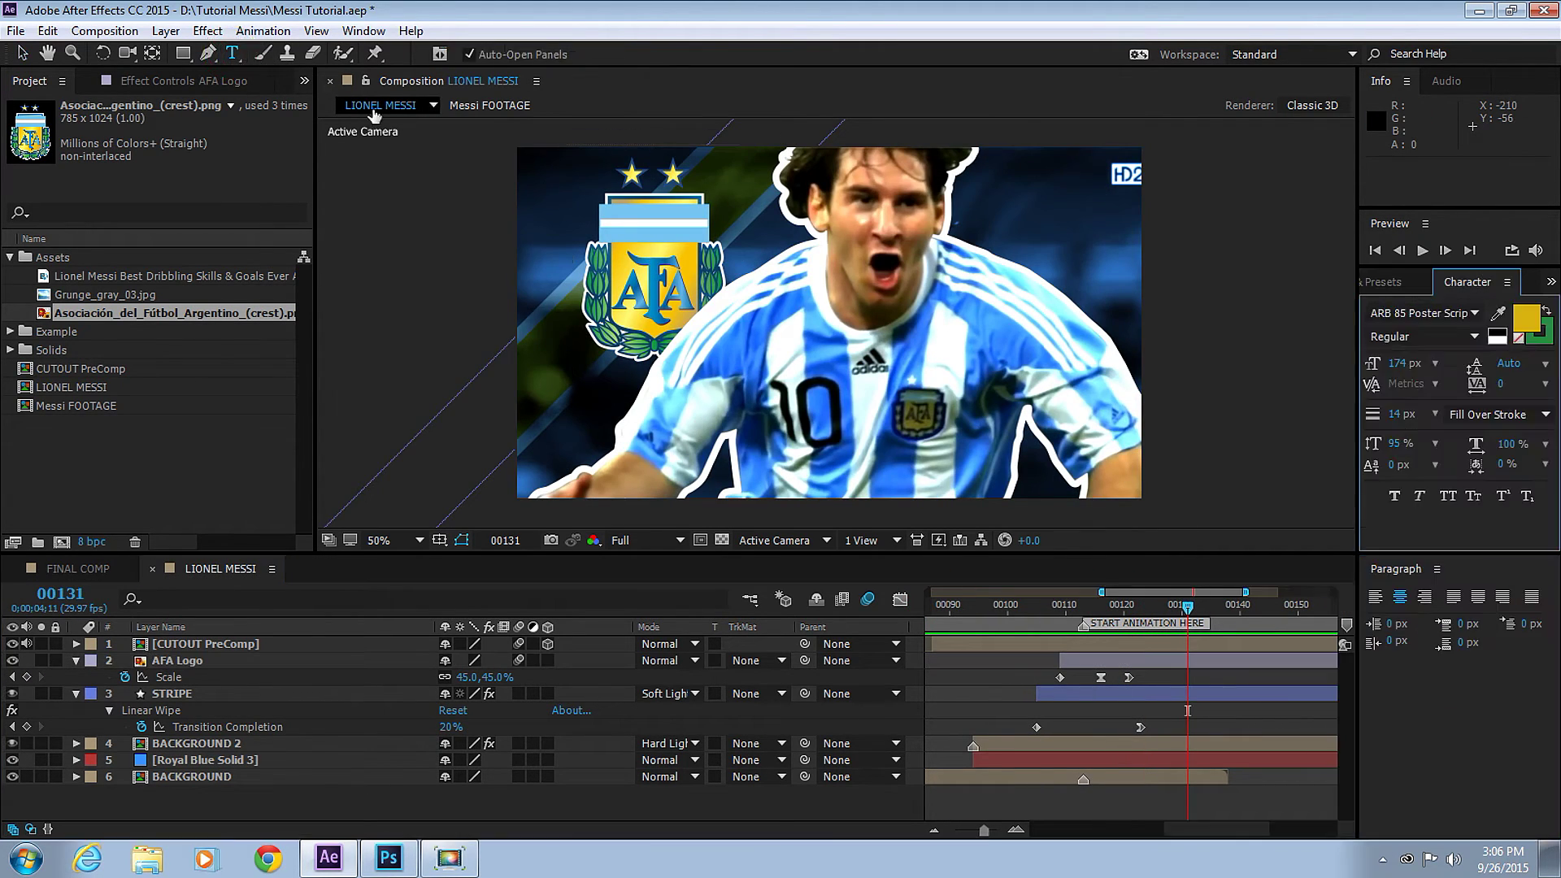
pyautogui.click(845, 404)
pyautogui.write('messi')
pyautogui.press('BackSpace')
pyautogui.press('BackSpace')
pyautogui.press('BackSpace')
pyautogui.press('BackSpace')
pyautogui.press('BackSpace')
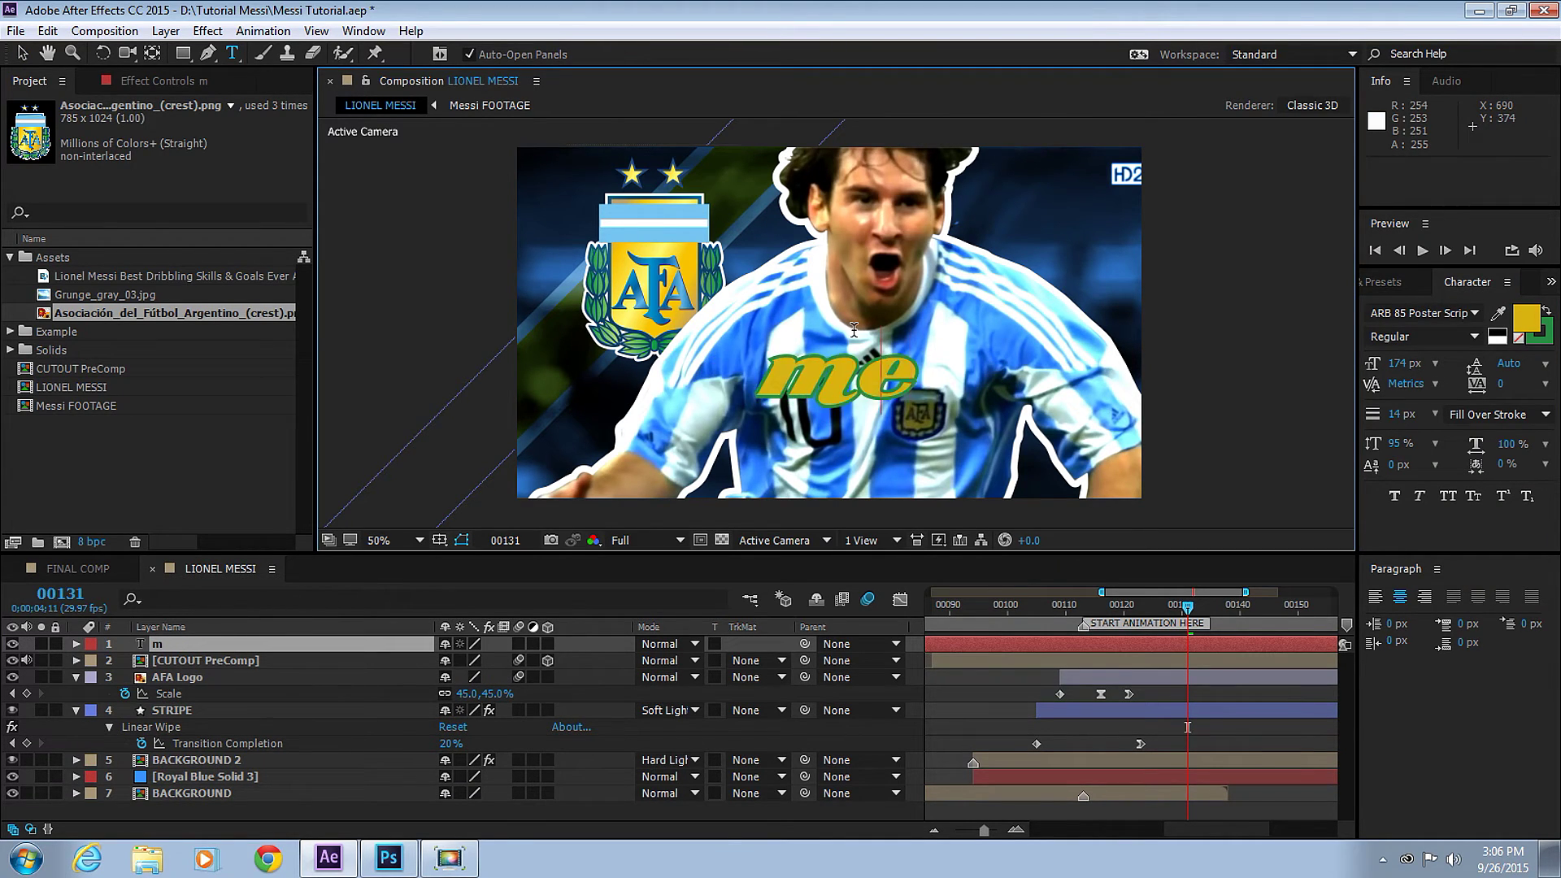
pyautogui.write('Messi')
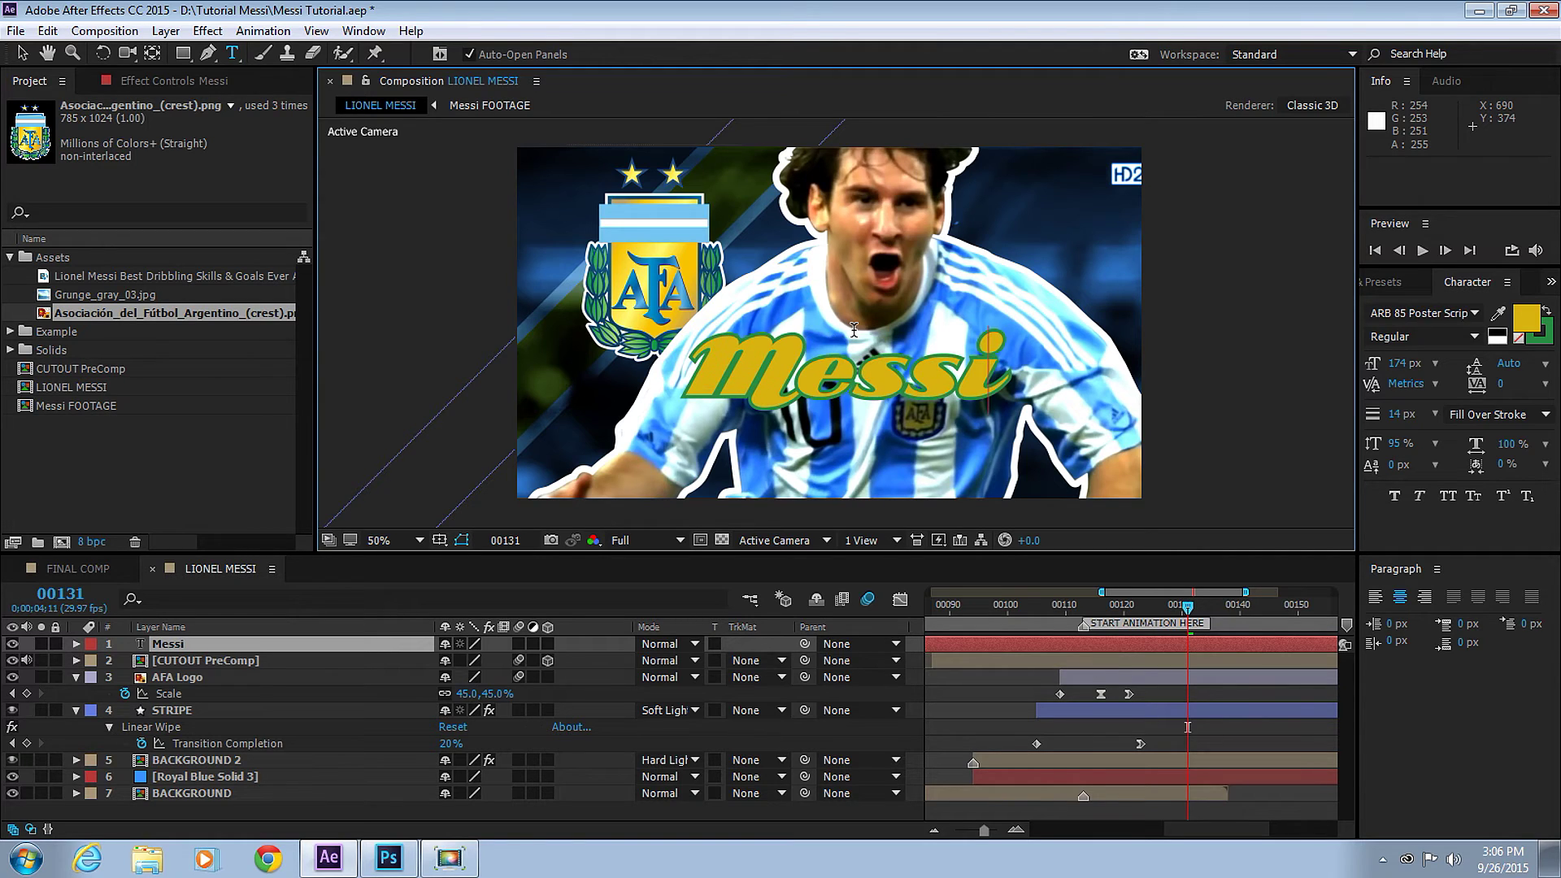
# - Move the Messi title down and right so it sits across Messi's chest
pyautogui.click(22, 53)
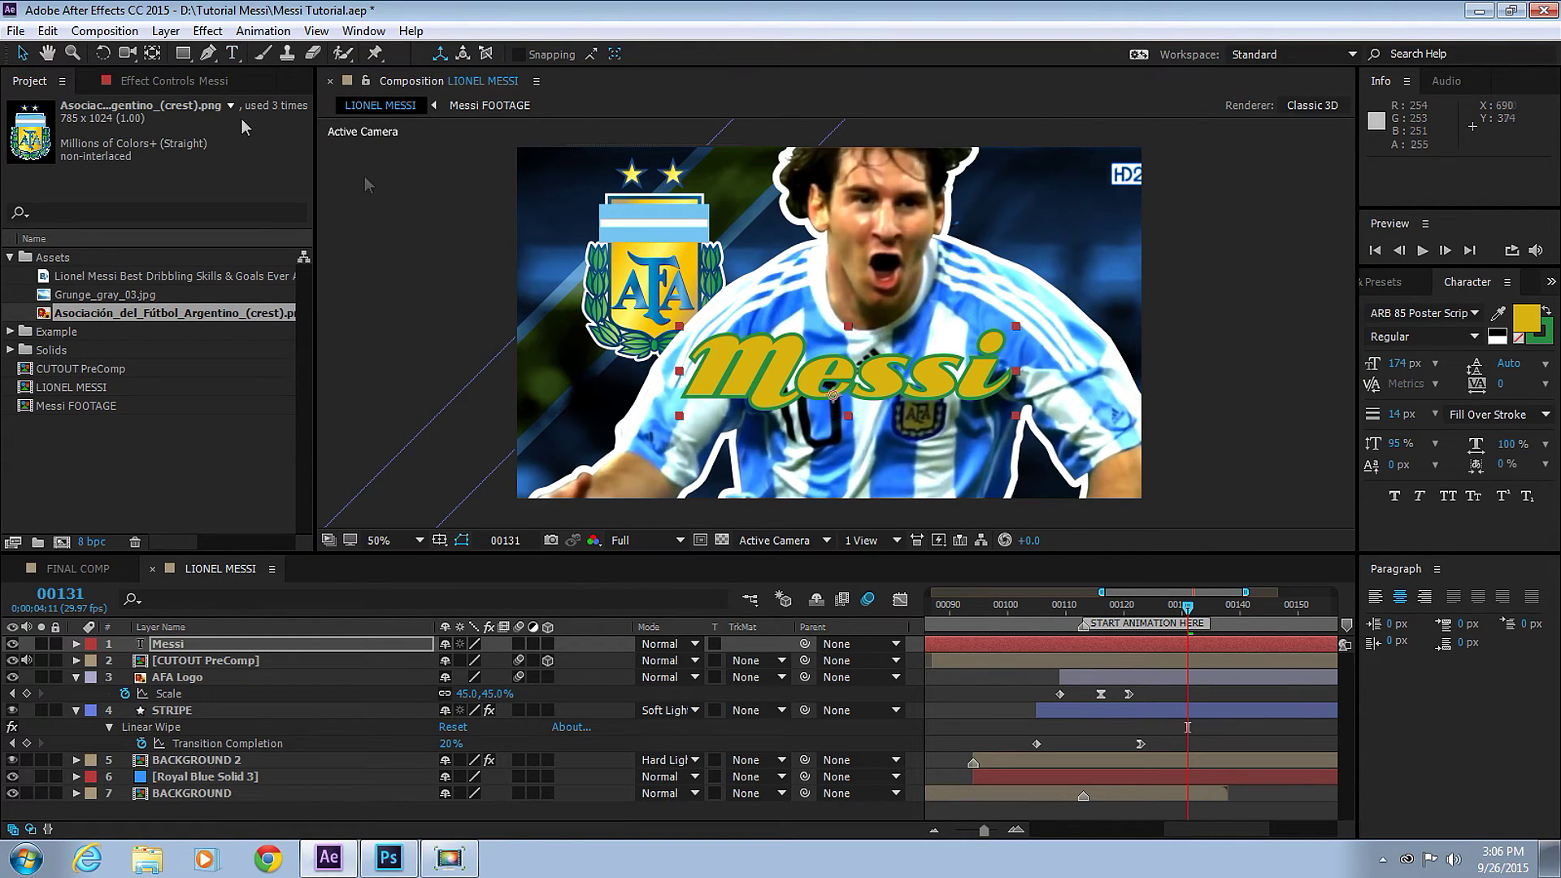
pyautogui.moveTo(895, 367); pyautogui.dragTo(945, 396)
pyautogui.moveTo(972, 396); pyautogui.dragTo(979, 397)
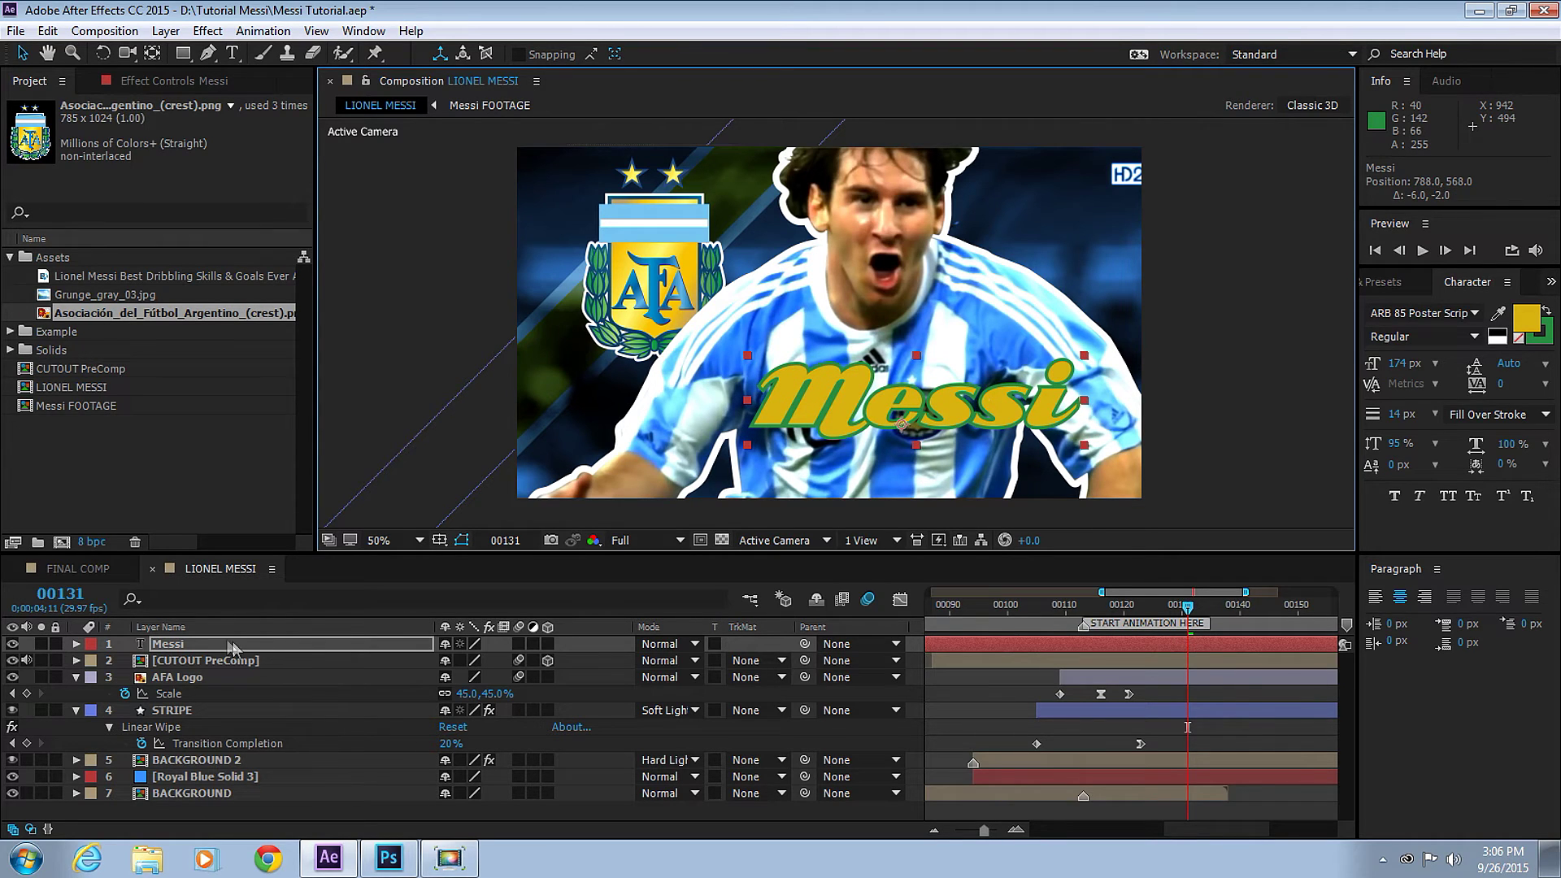
pyautogui.click(193, 644)
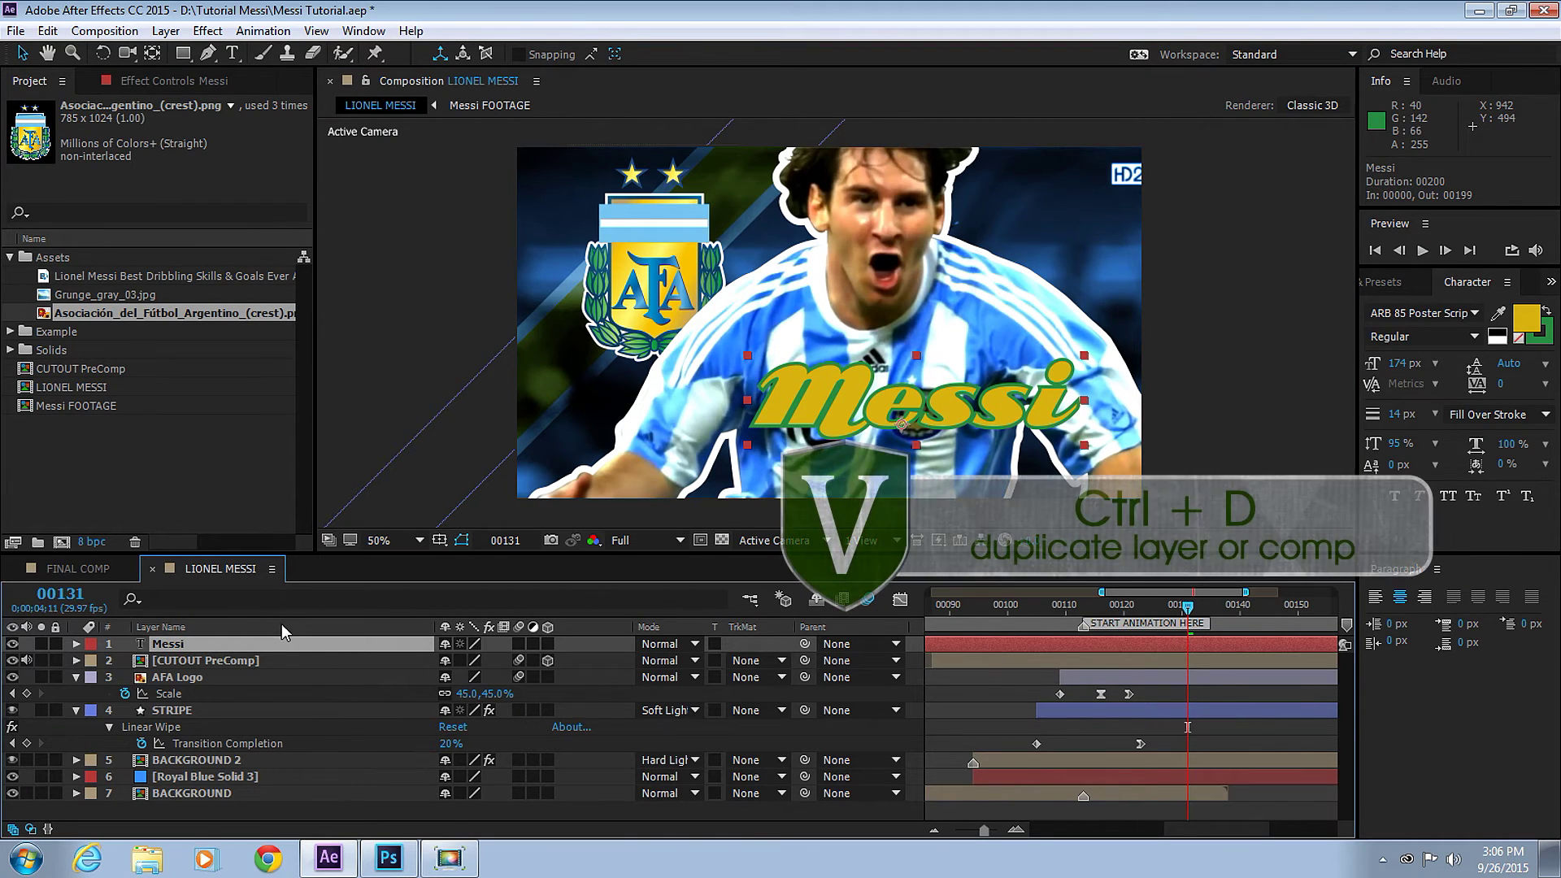
# - Duplicate the Messi layer and draw an elliptical mask across the top of Messi 2
pyautogui.hotkey('ctrl', 'd')
pyautogui.moveTo(183, 53); pyautogui.dragTo(300, 95)
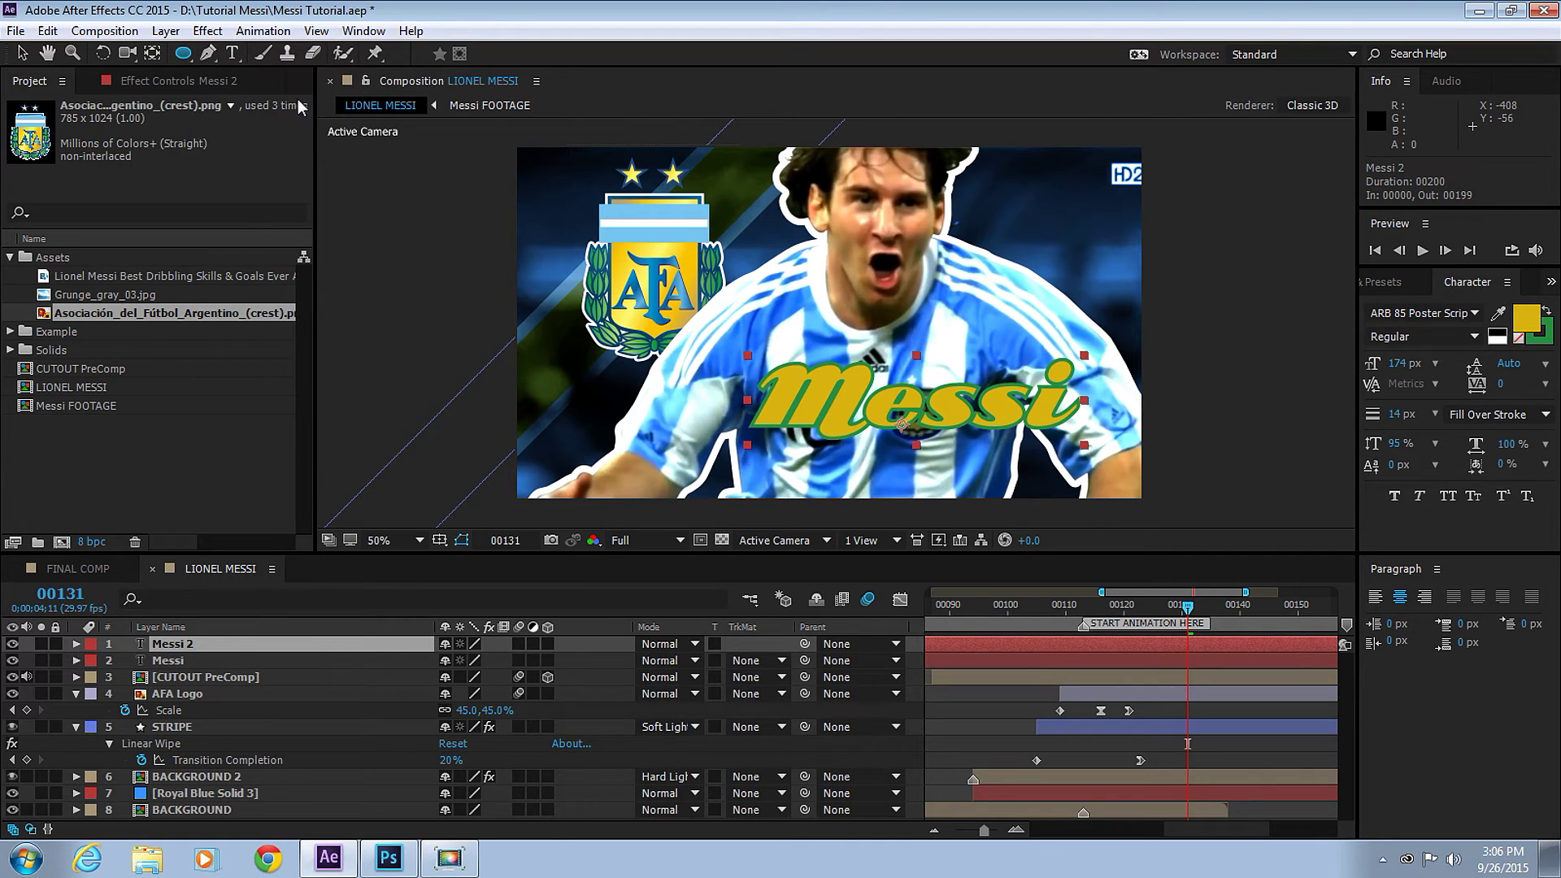
pyautogui.moveTo(670, 302); pyautogui.dragTo(1177, 405)
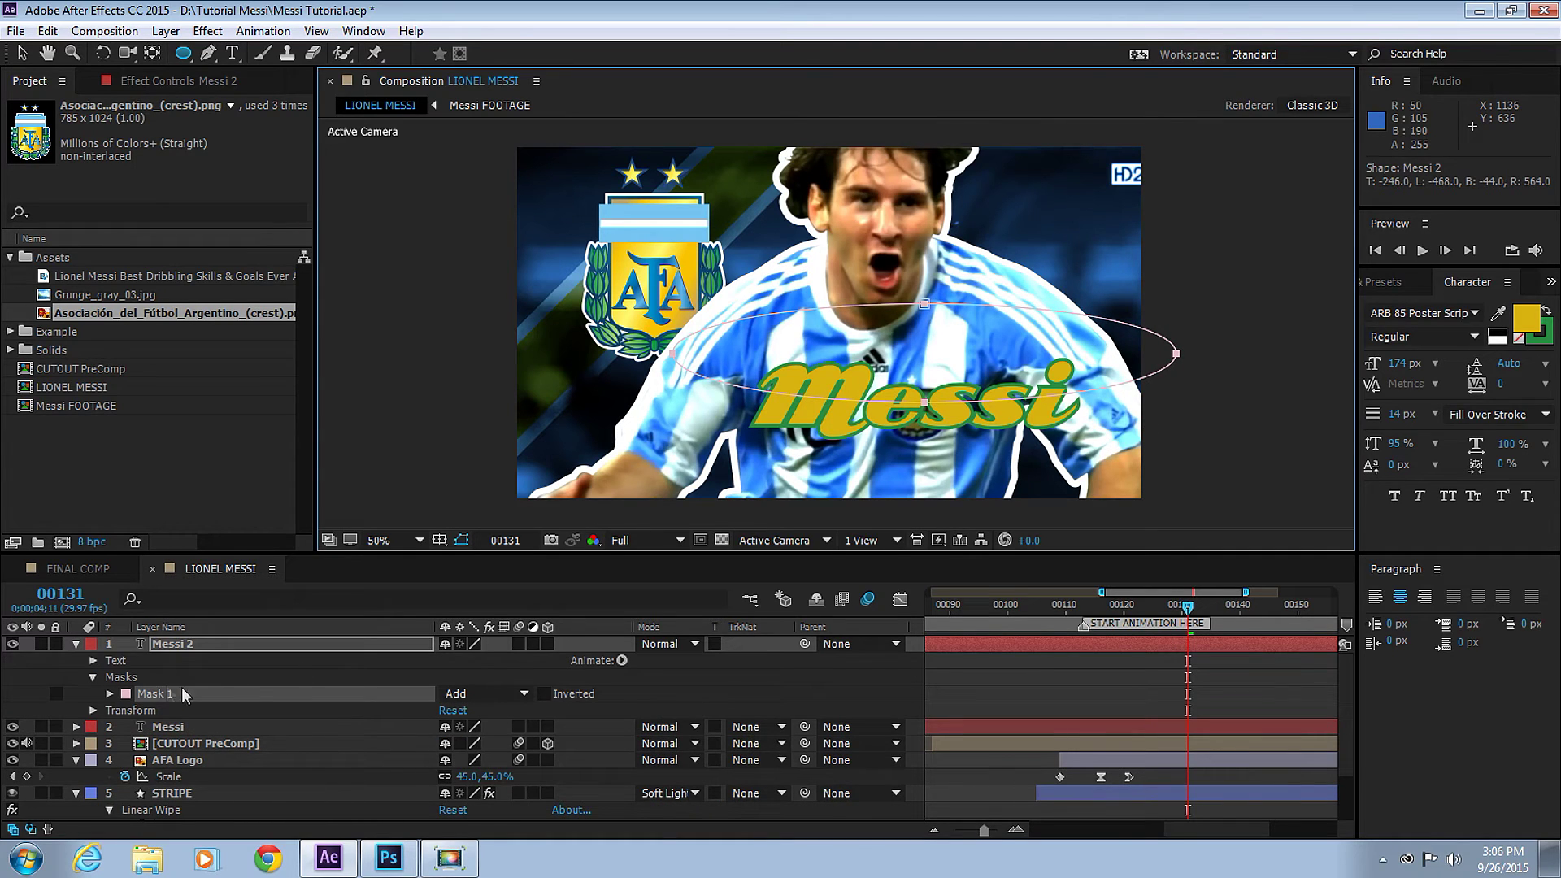
pyautogui.click(78, 642)
# - Toggle Messi and Messi 2 visibility to compare the mask, then bring up Messi's fill colour
pyautogui.click(123, 663)
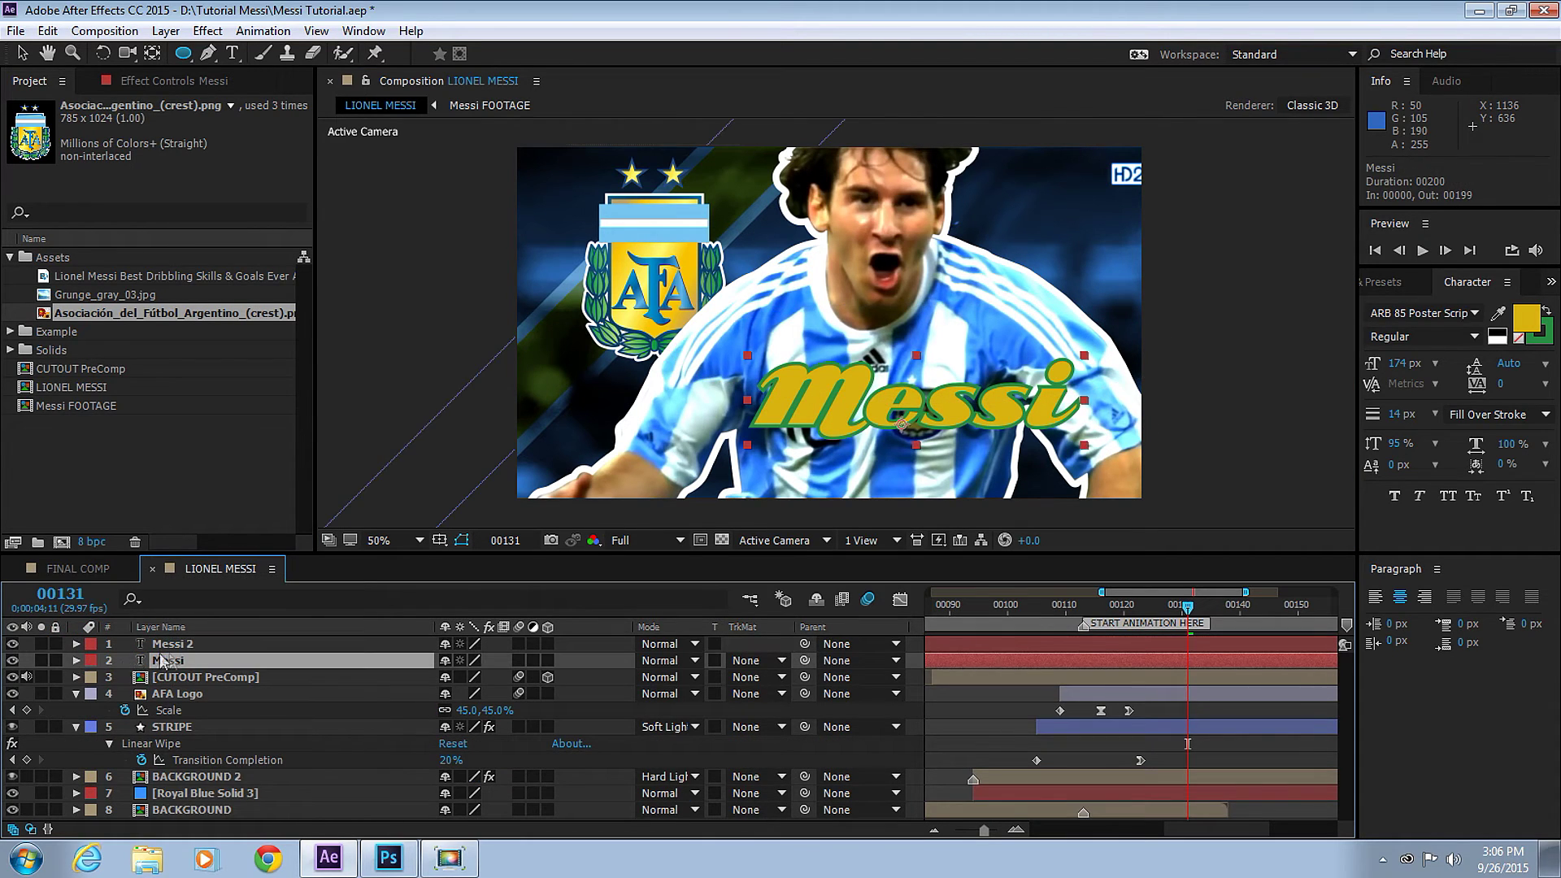
pyautogui.click(12, 660)
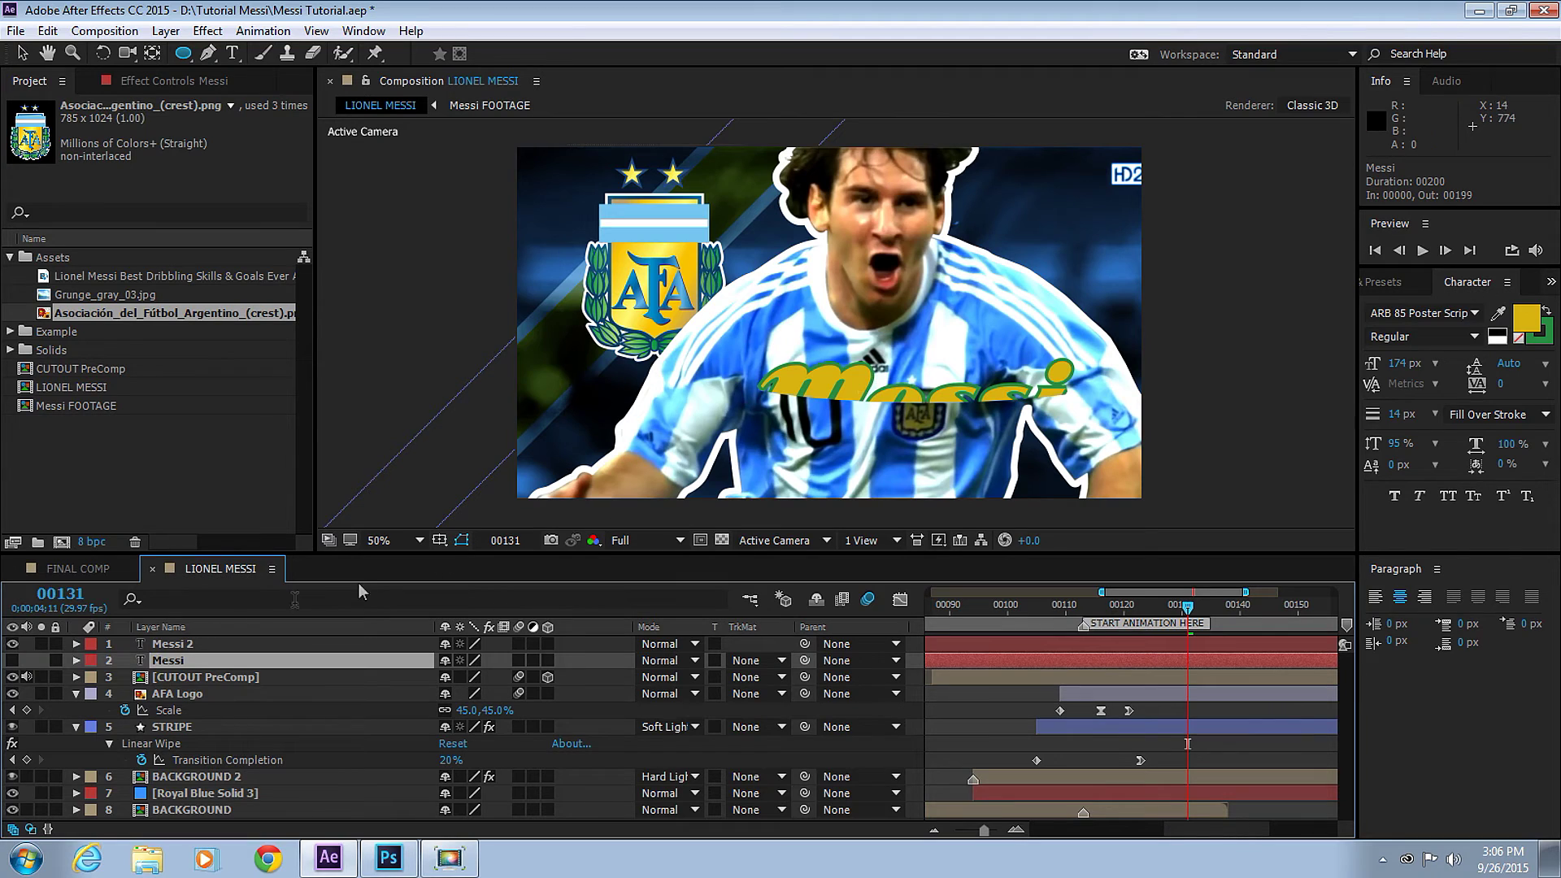
pyautogui.click(193, 643)
pyautogui.click(12, 661)
pyautogui.click(12, 643)
pyautogui.click(12, 643)
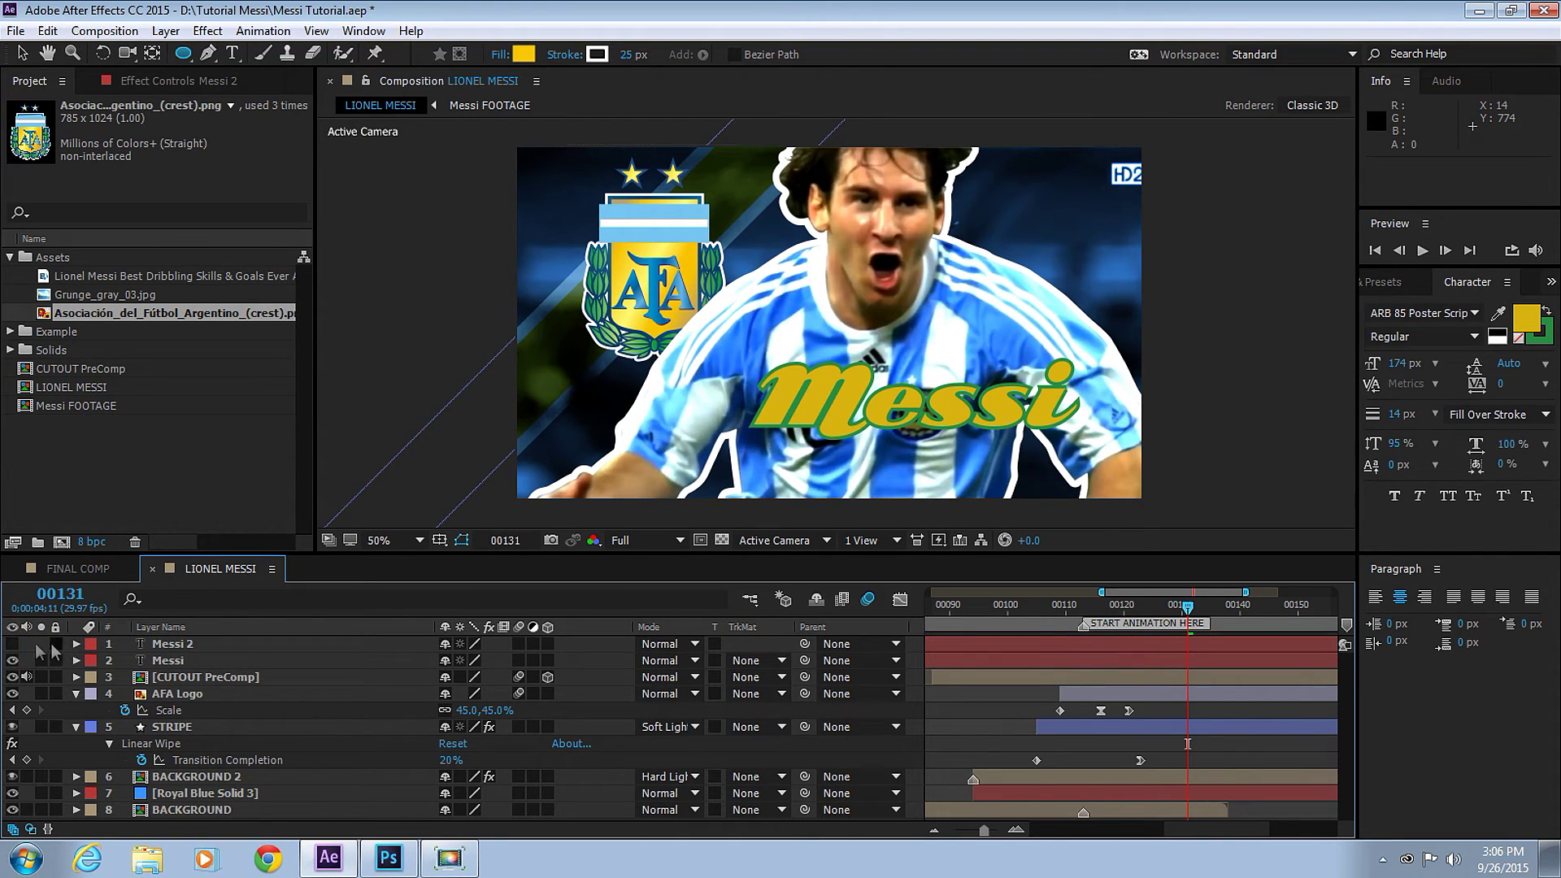
pyautogui.click(1065, 364)
pyautogui.click(1525, 319)
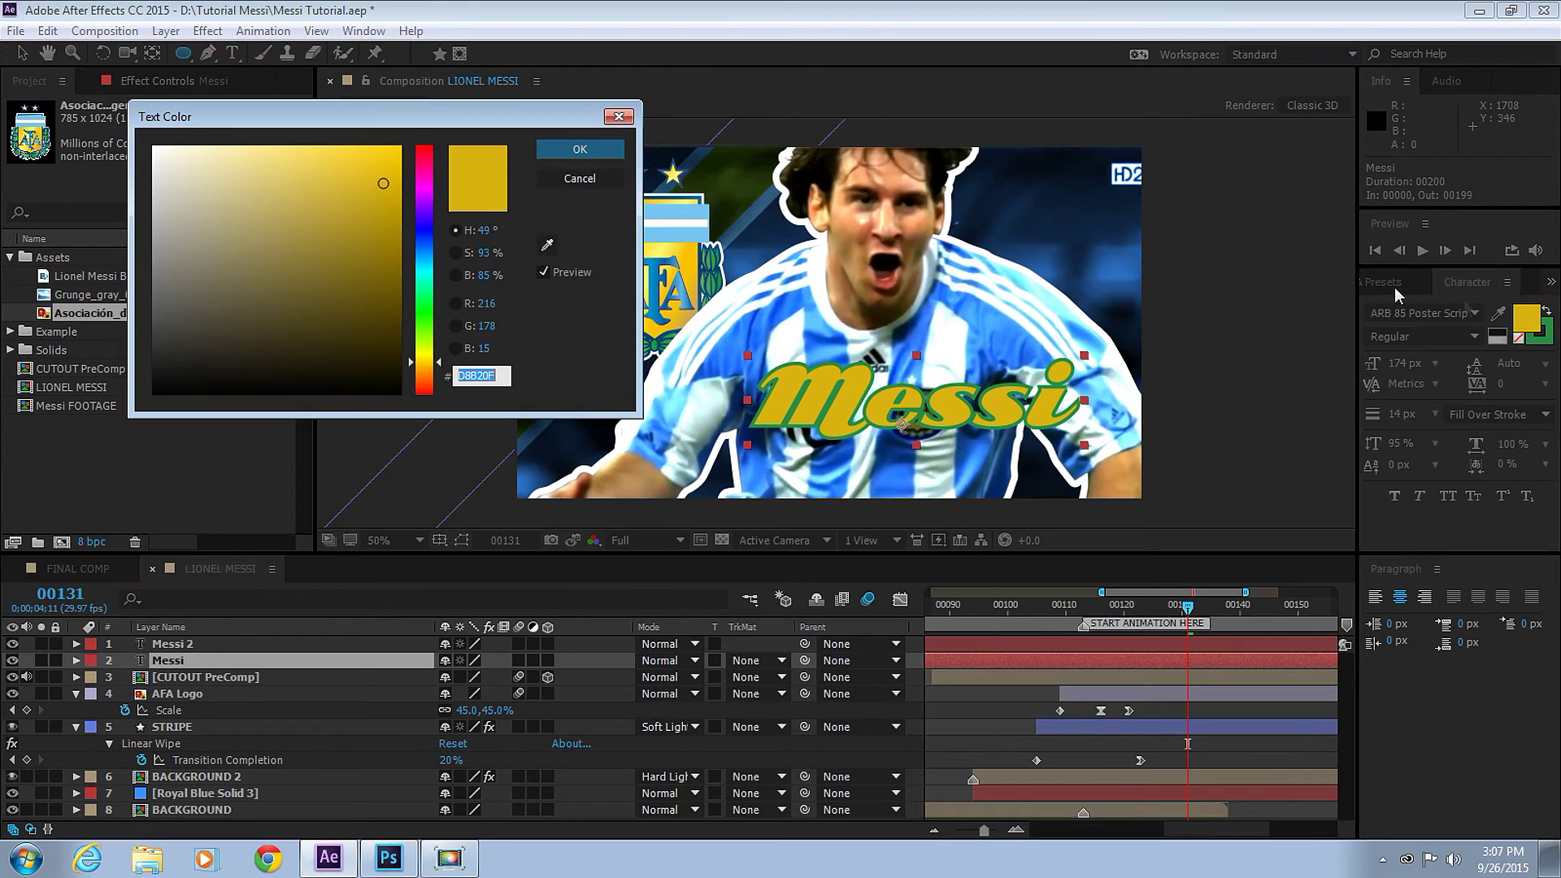
# - Darken the Messi text fill to a deeper yellow, C6A107
pyautogui.moveTo(386, 206); pyautogui.dragTo(392, 200)
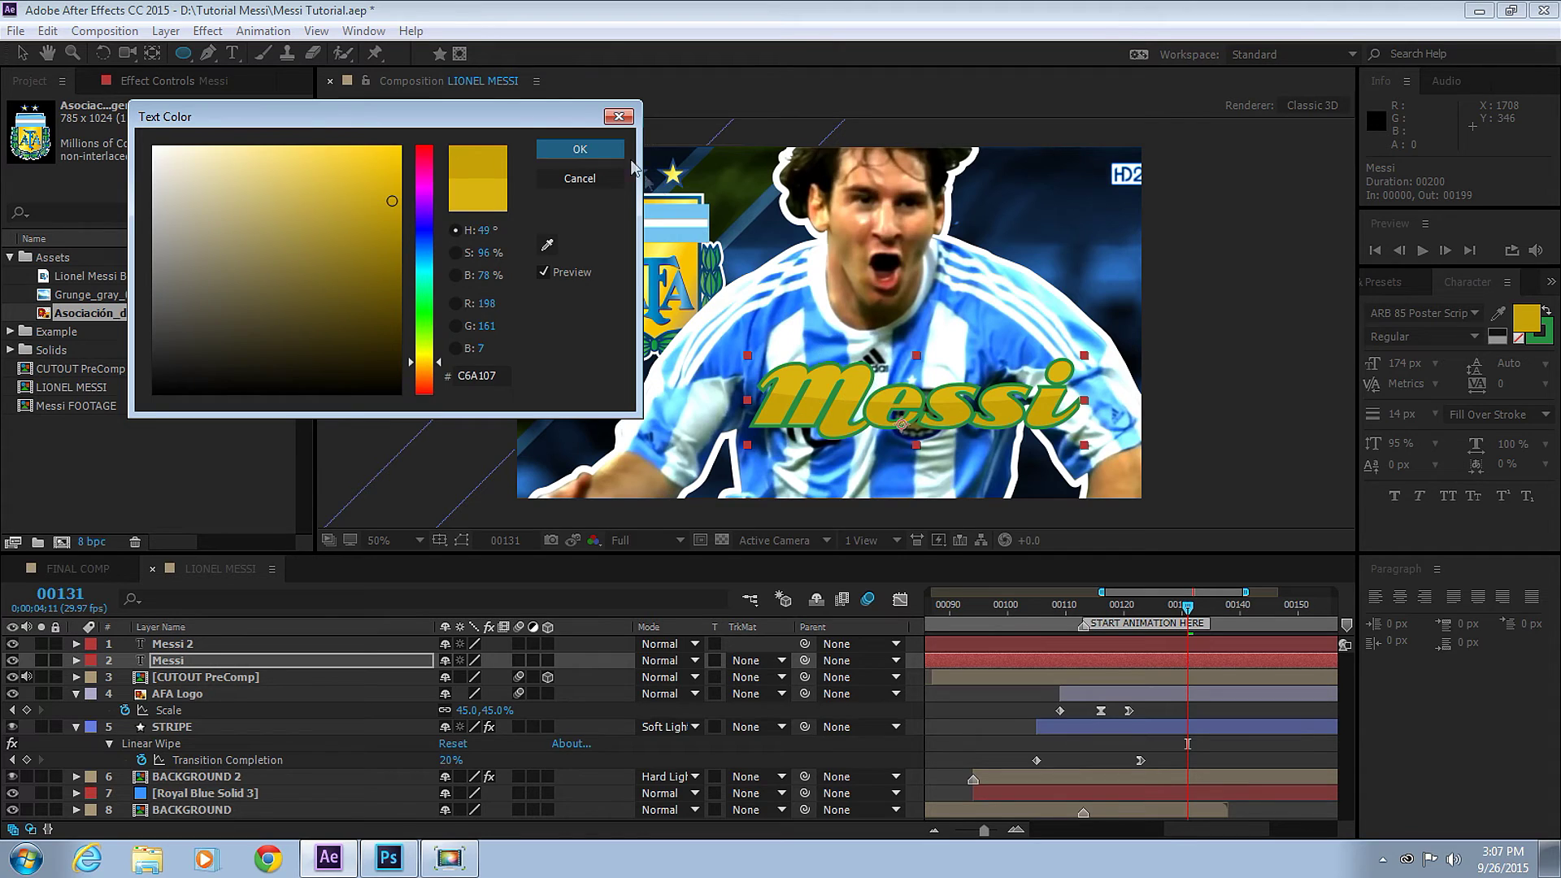
pyautogui.click(580, 149)
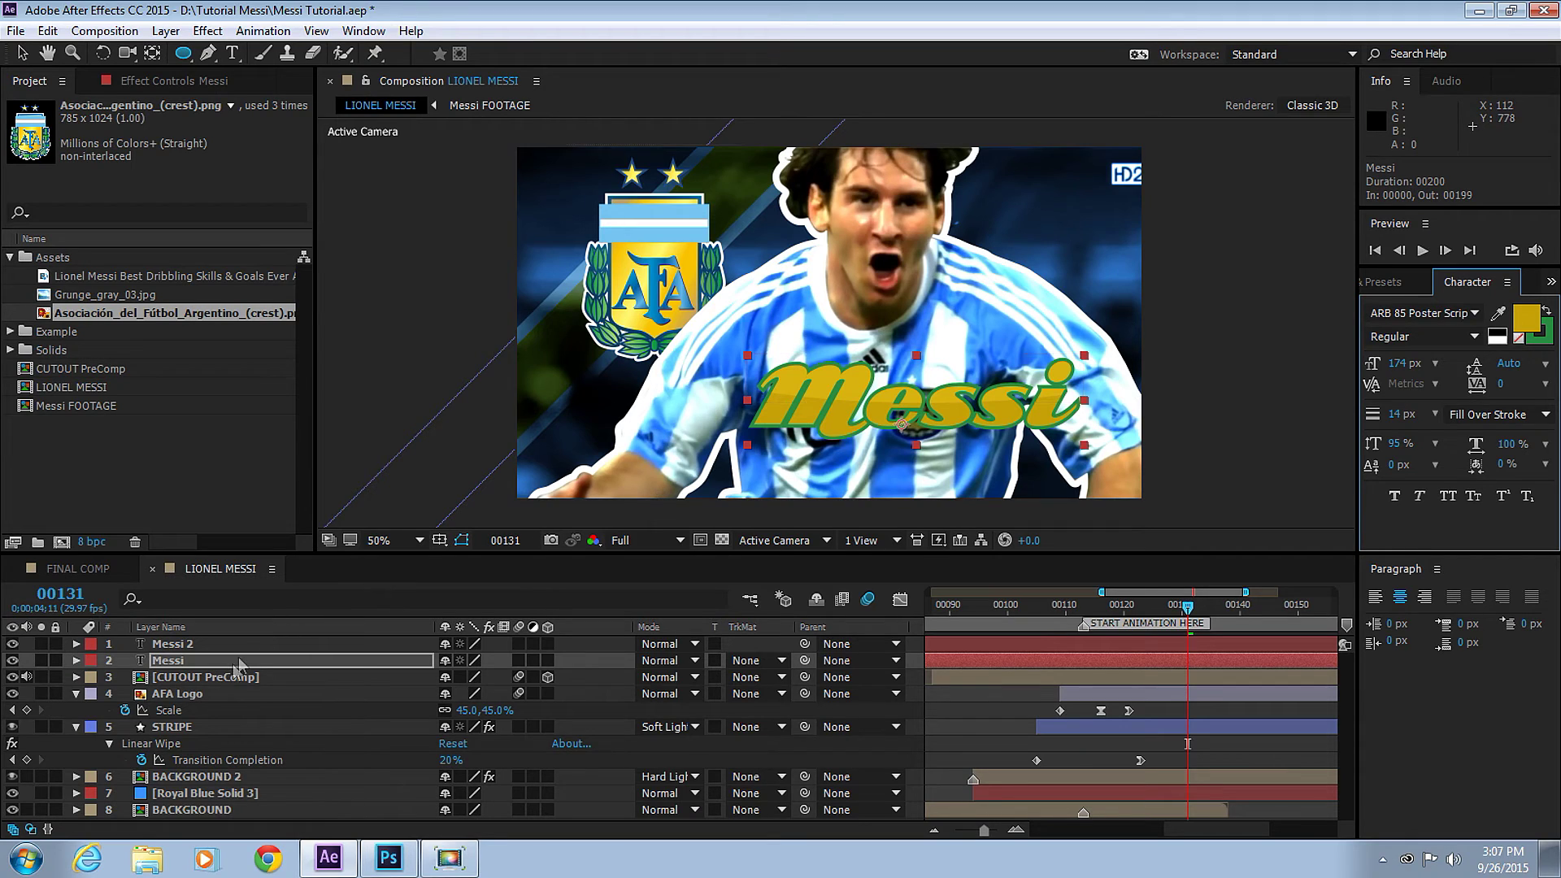
# - Add a Perspective > Drop Shadow effect to the Messi text layer
pyautogui.click(182, 662)
pyautogui.scroll(2, 963, 413)
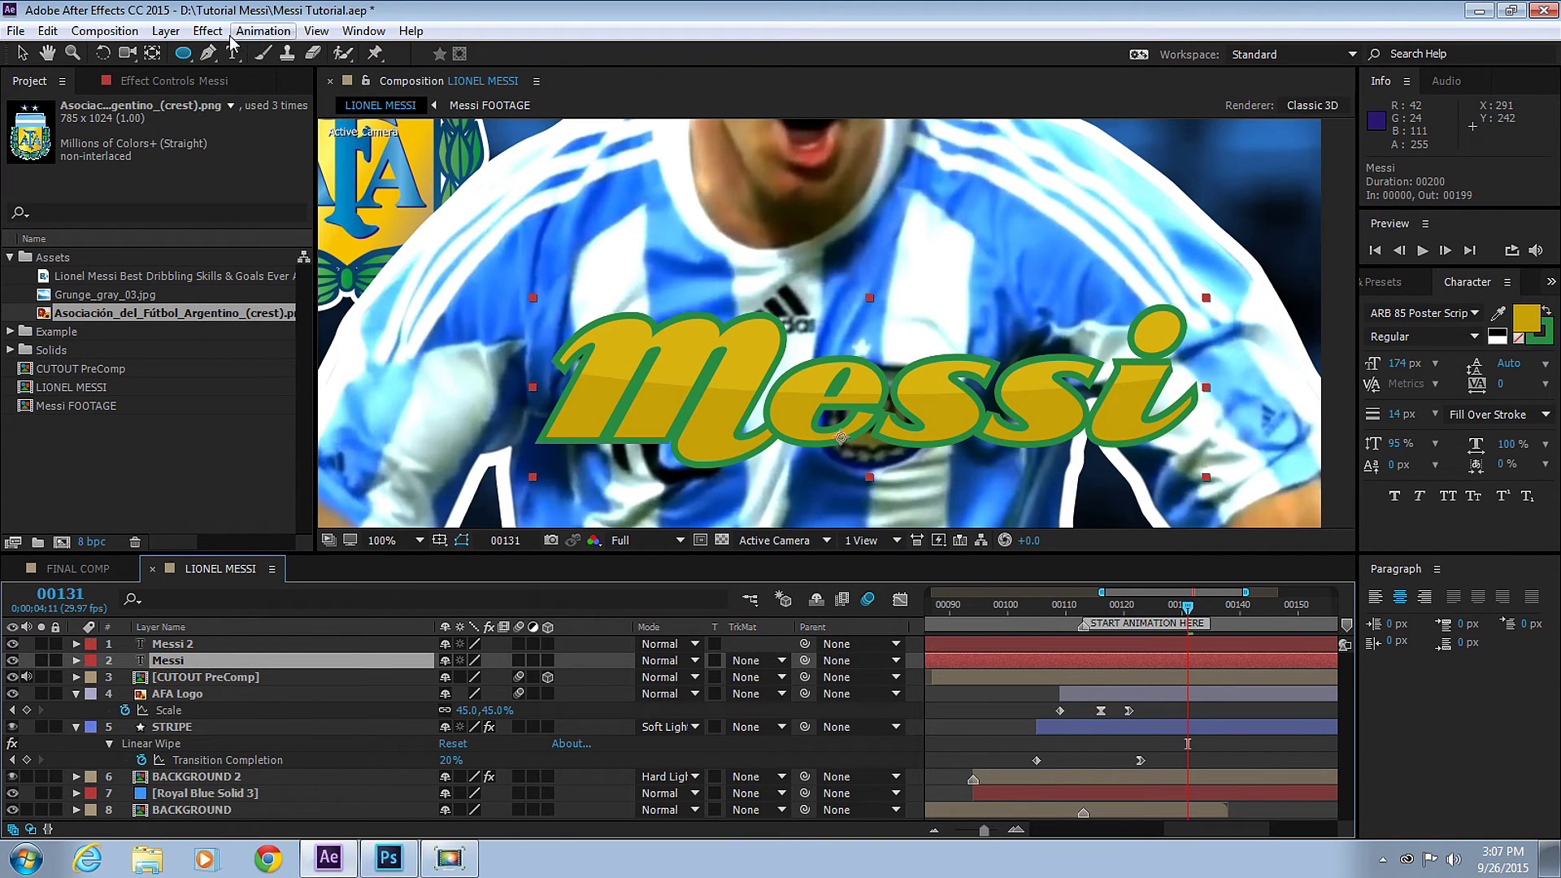
pyautogui.click(207, 31)
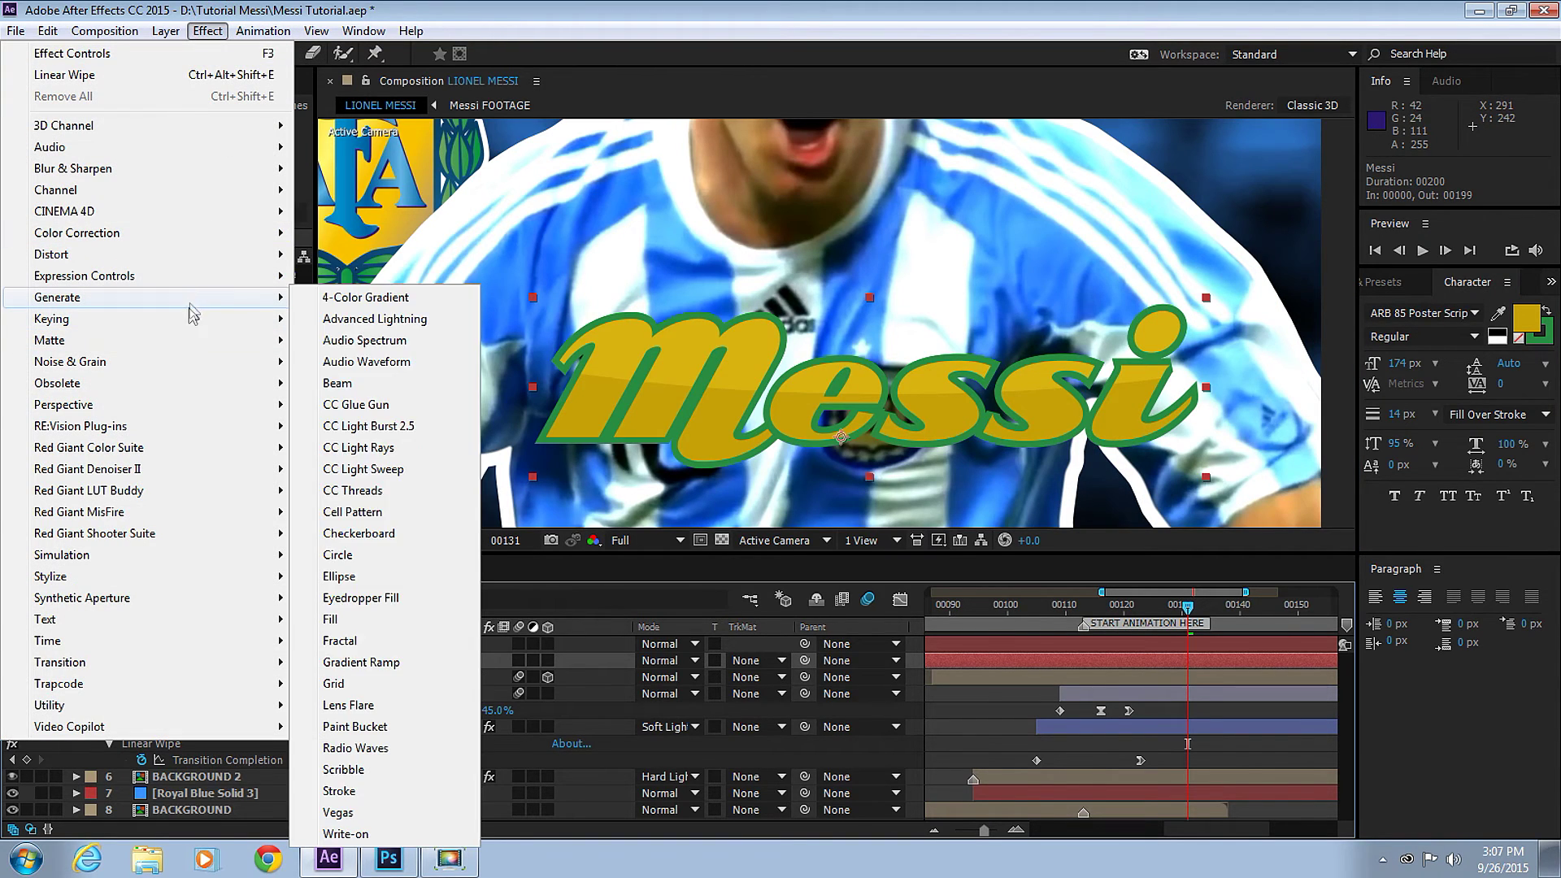
pyautogui.moveTo(186, 318)
pyautogui.moveTo(184, 406)
pyautogui.click(339, 576)
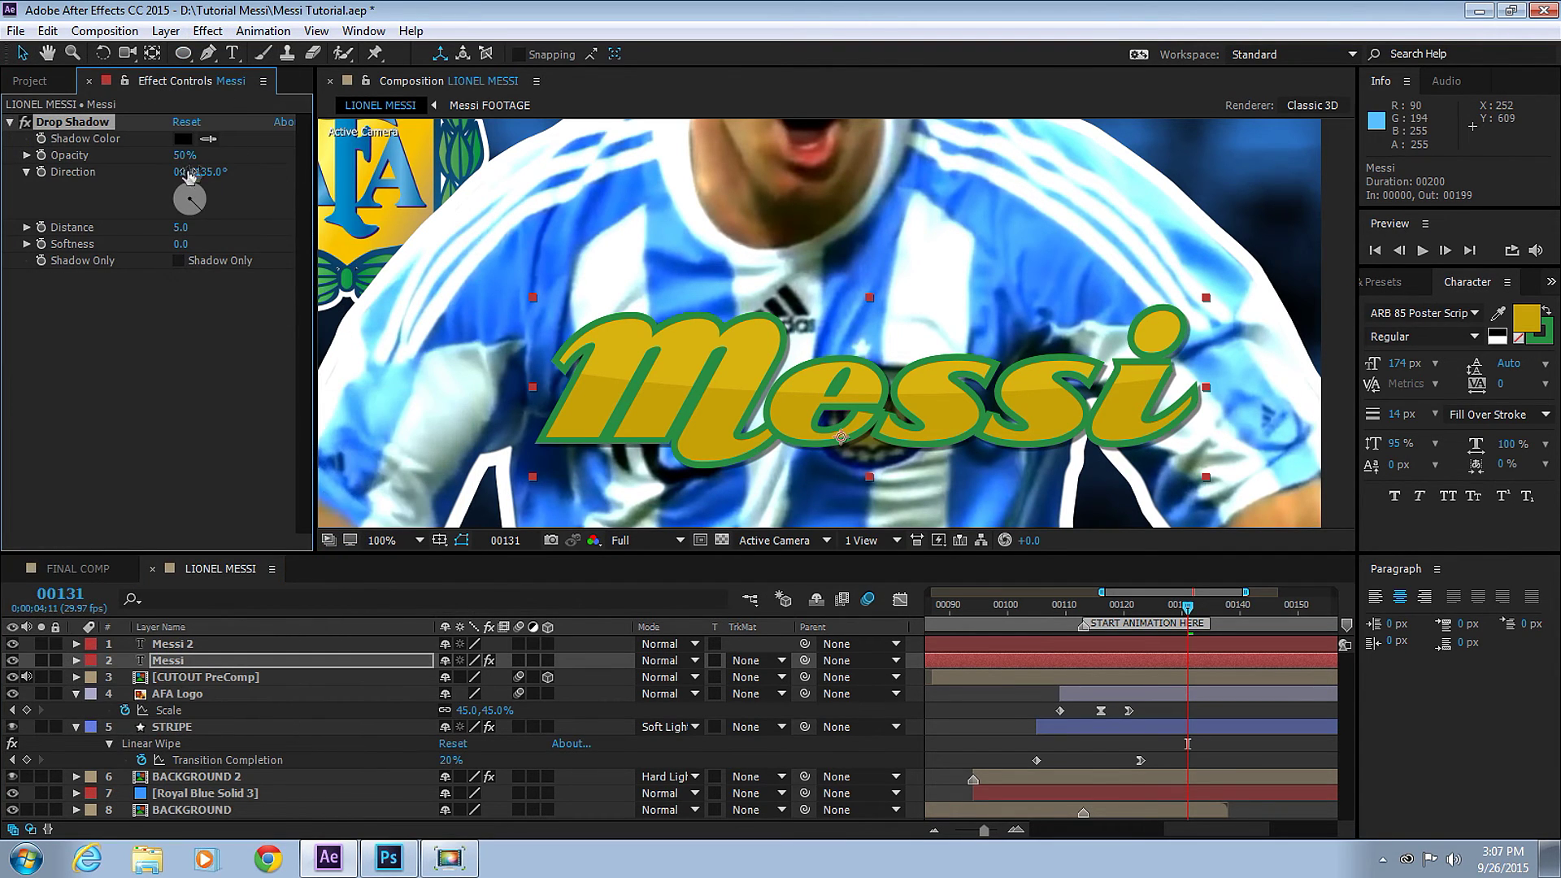
# - Give the drop shadow a dark green colour, 96% opacity and distance 13
pyautogui.click(208, 139)
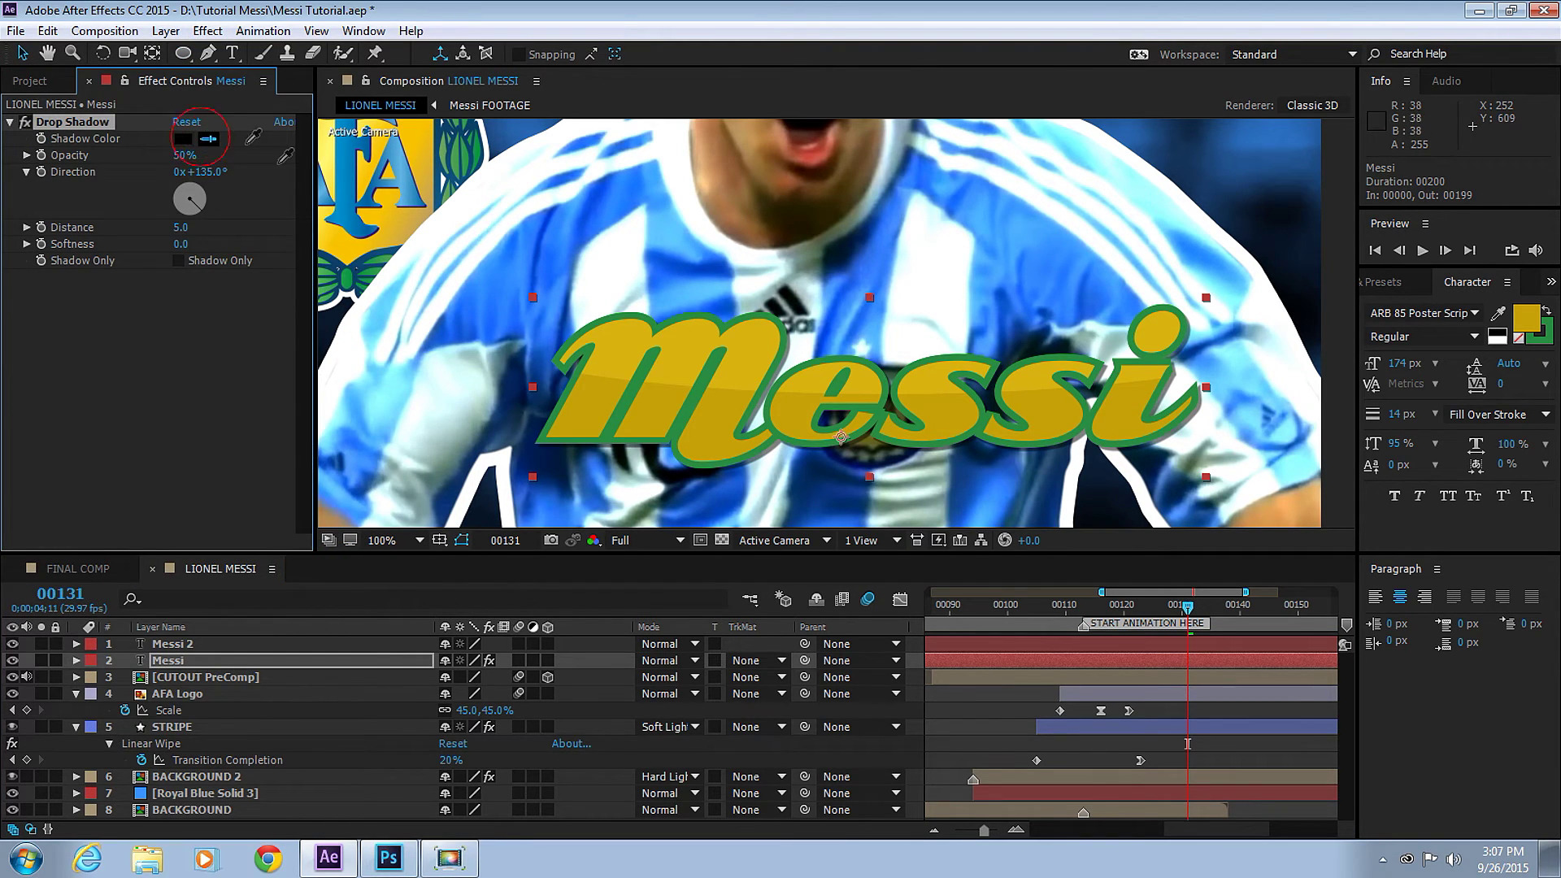
pyautogui.click(574, 382)
pyautogui.click(183, 139)
pyautogui.click(351, 296)
pyautogui.click(580, 149)
pyautogui.moveTo(181, 155); pyautogui.dragTo(217, 154)
pyautogui.moveTo(178, 227); pyautogui.dragTo(181, 226)
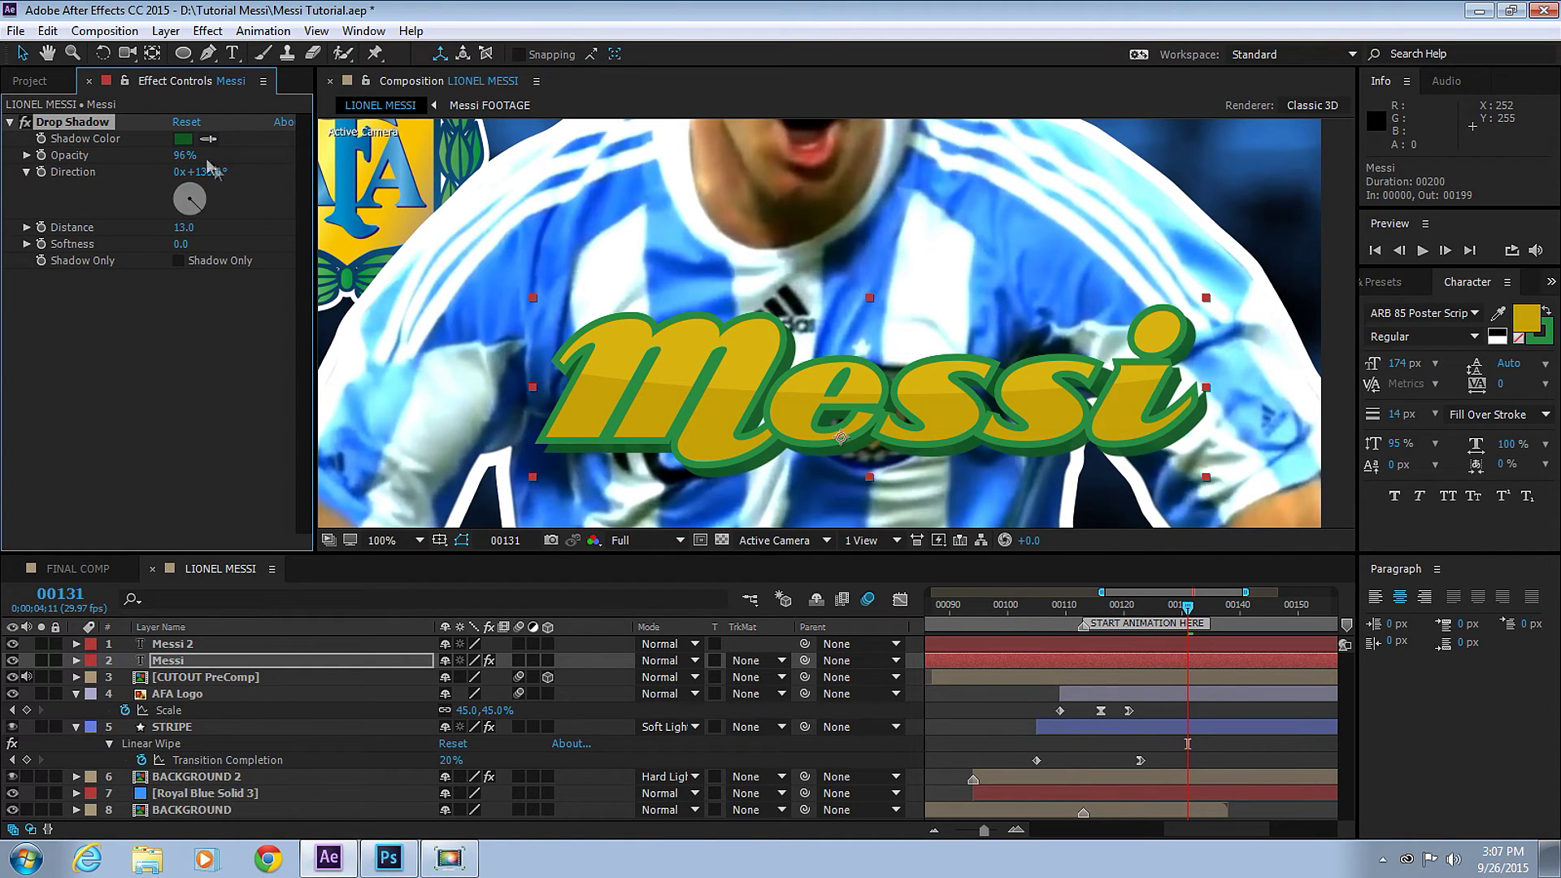
# - Change the shadow colour to an even darker green, 083F16
pyautogui.click(183, 139)
pyautogui.click(371, 335)
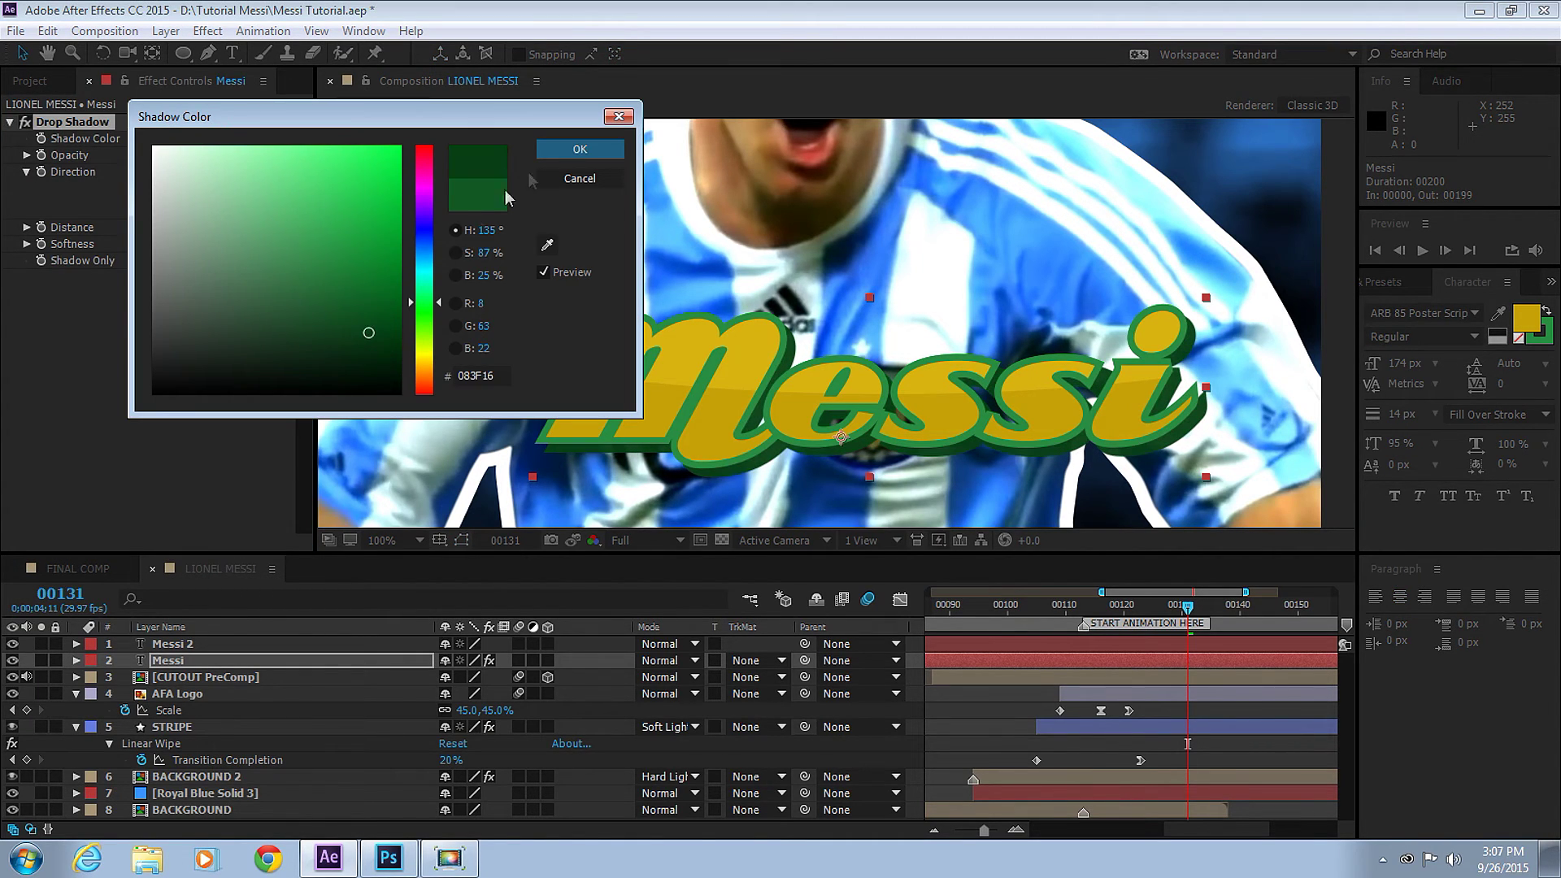
pyautogui.click(579, 149)
pyautogui.scroll(-2, 885, 348)
pyautogui.moveTo(884, 348); pyautogui.dragTo(947, 402)
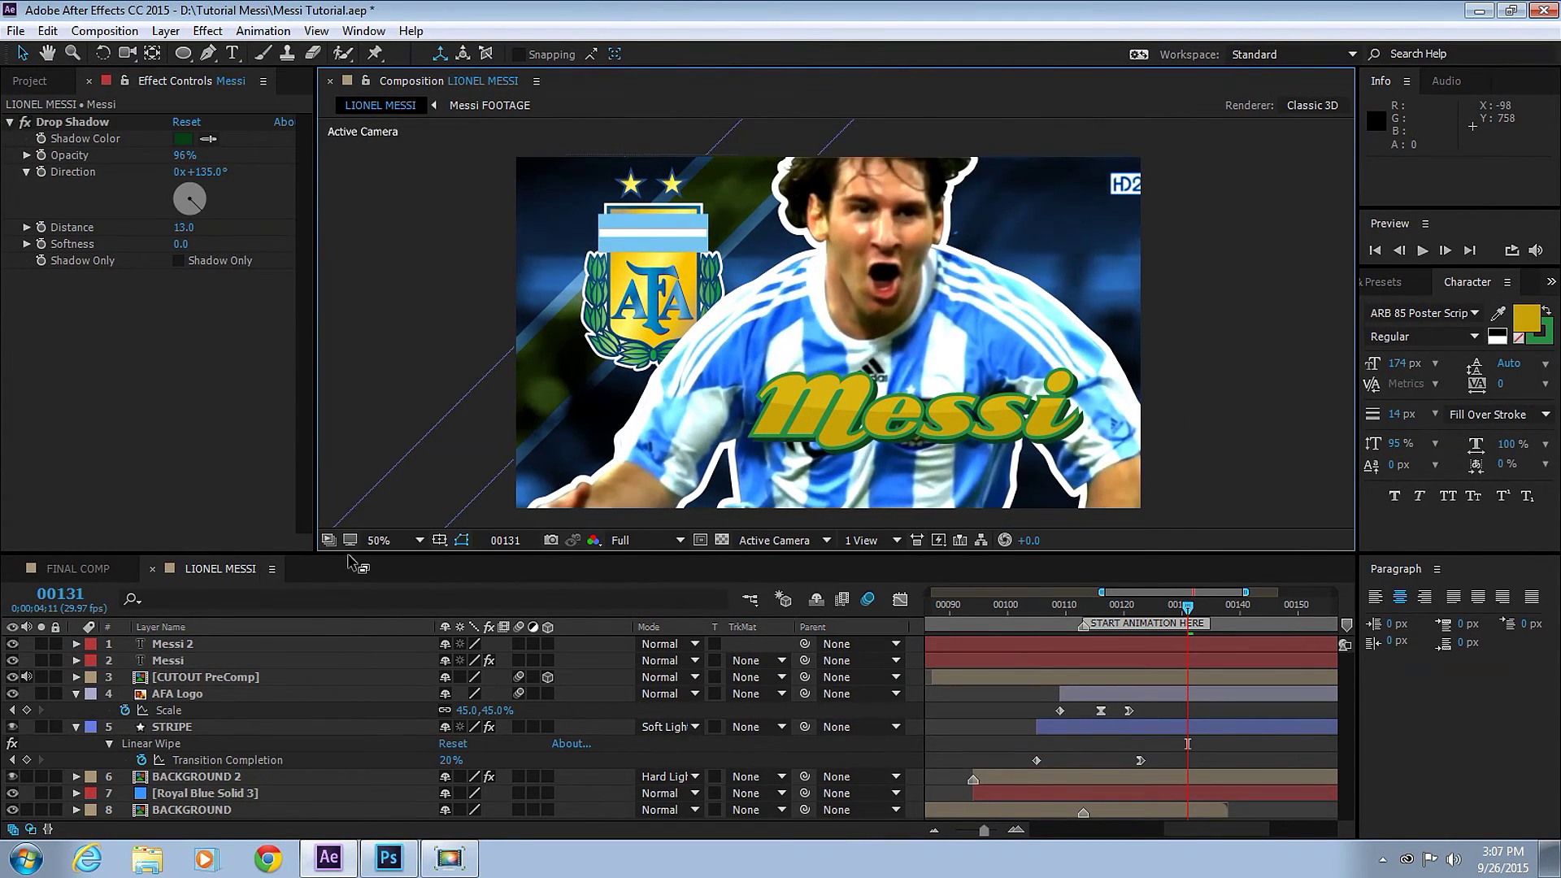
pyautogui.click(173, 644)
# - Pre-compose the Messi and Messi 2 layers into a precomp named 'TEXT PreComp'
pyautogui.keyDown('shift'); pyautogui.click(168, 660); pyautogui.keyUp('shift')
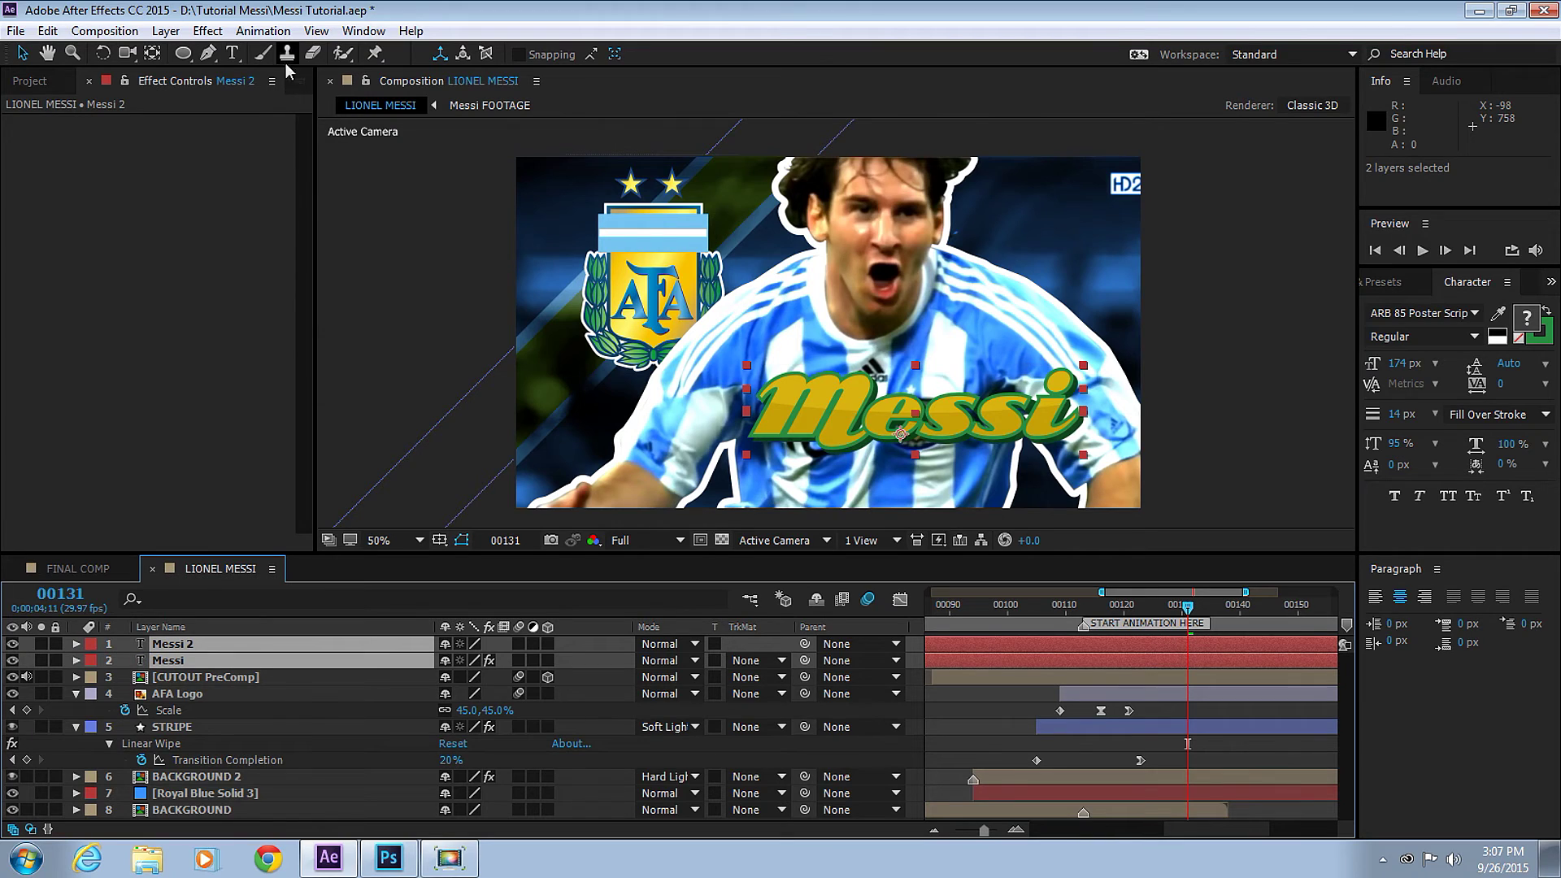
pyautogui.click(166, 30)
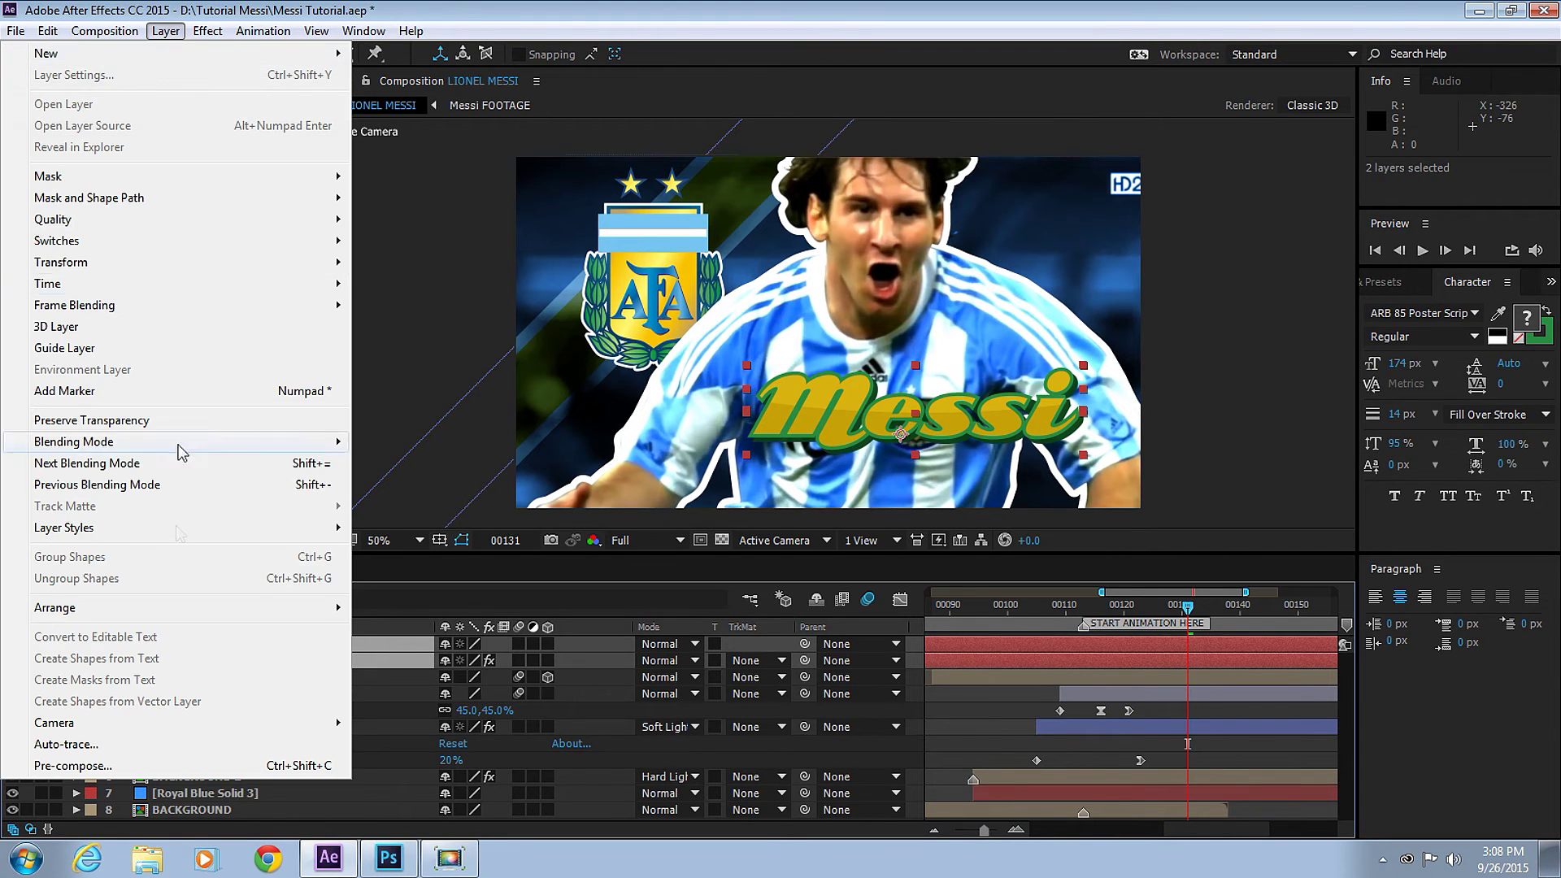
pyautogui.click(146, 769)
pyautogui.write('TE')
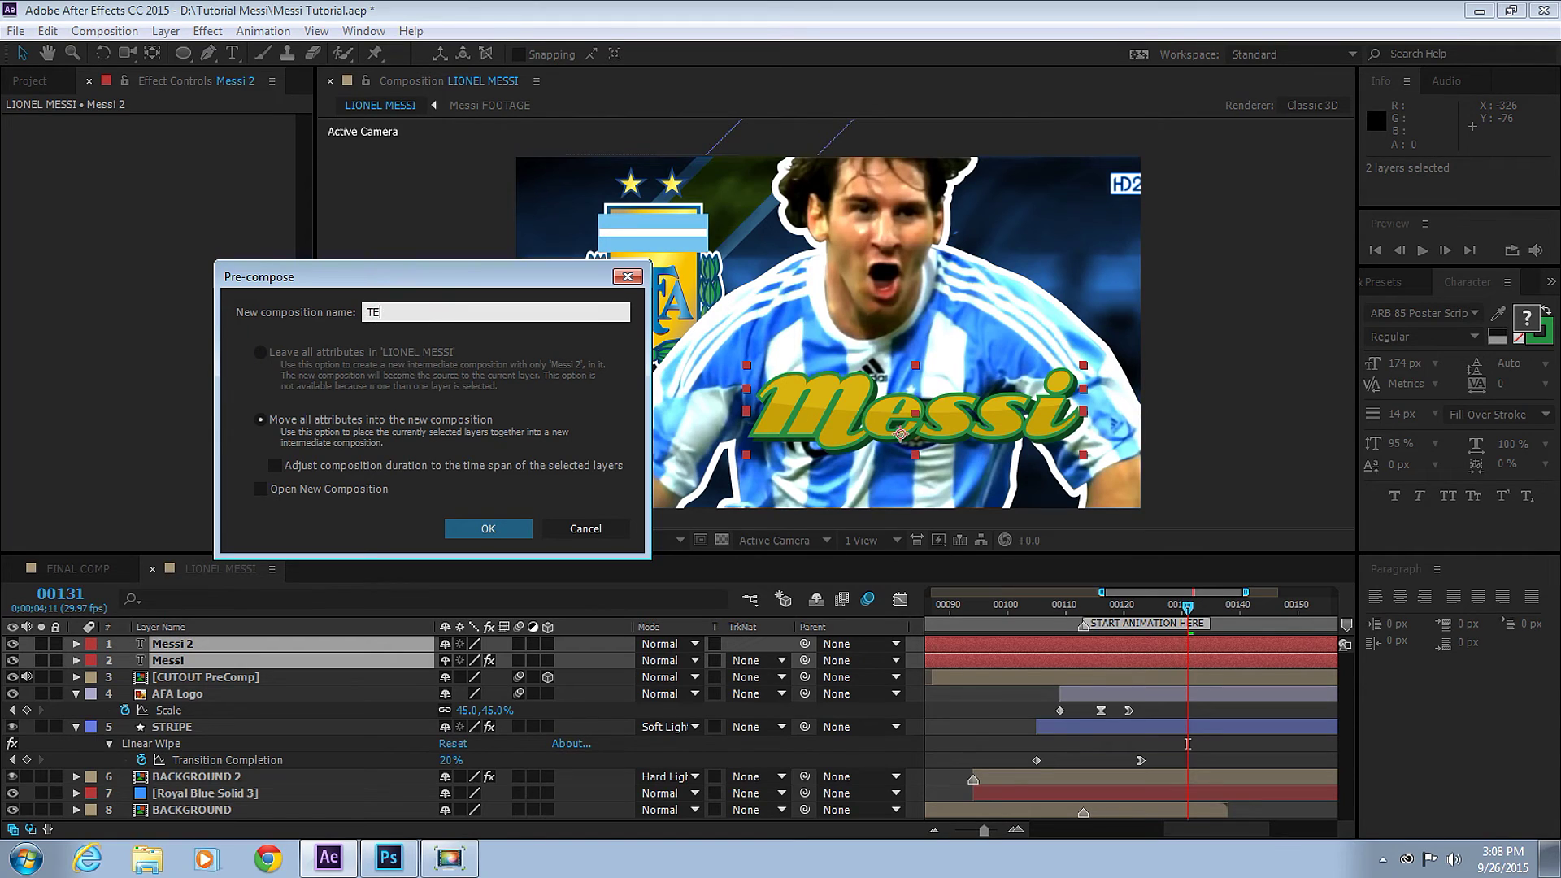
pyautogui.write('XT PreComp')
pyautogui.press('Return')
pyautogui.click(1081, 606)
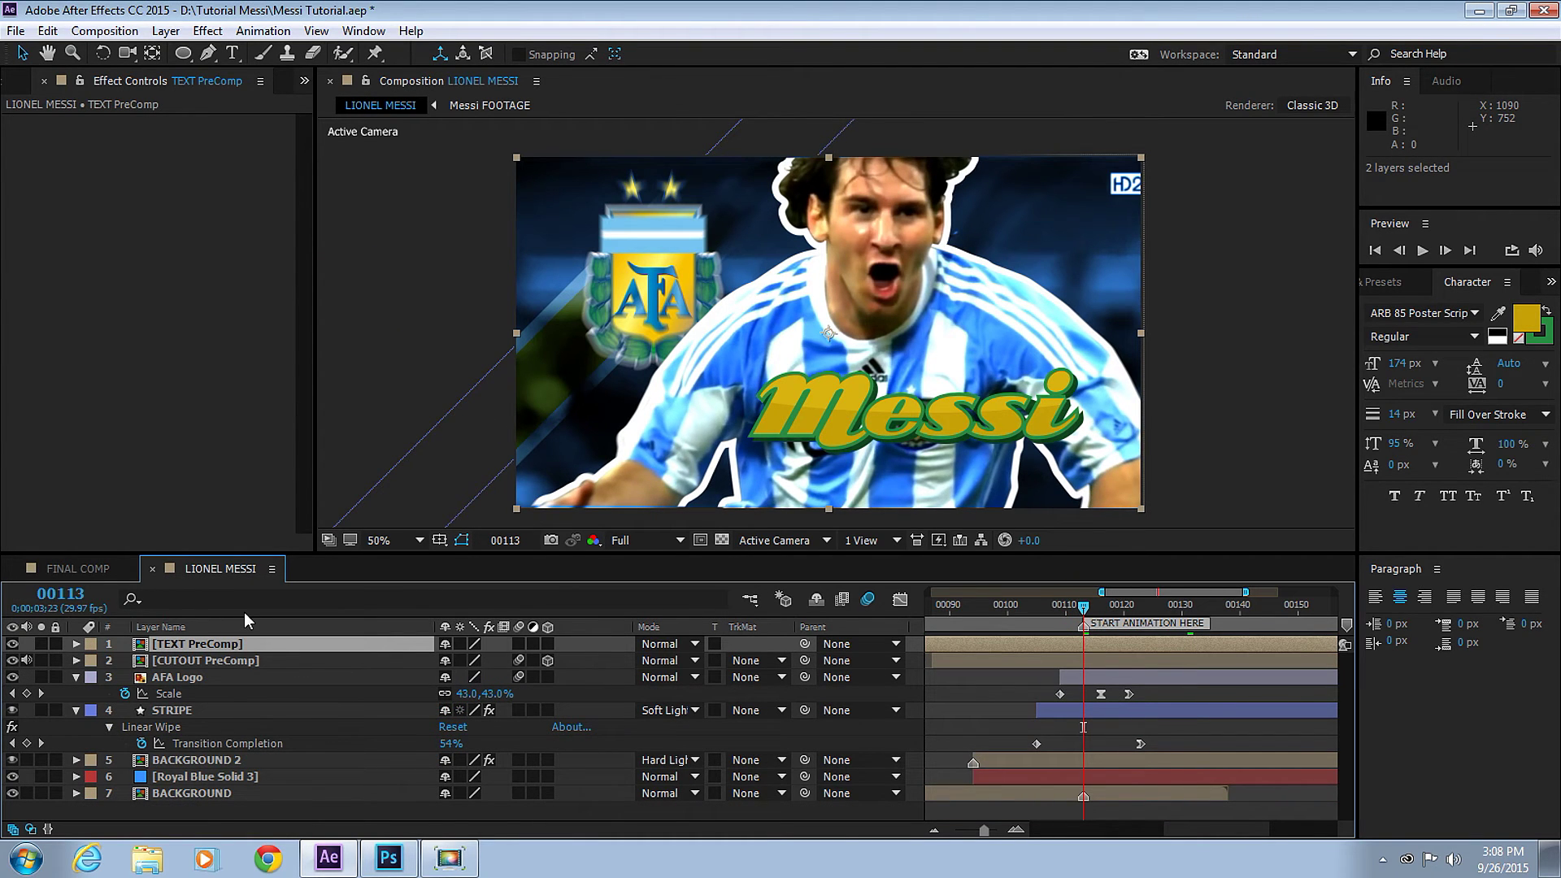
# - Start TEXT PreComp at 00113, sliding its Position from off-left to centre by 00122
pyautogui.hotkey('alt', '[')
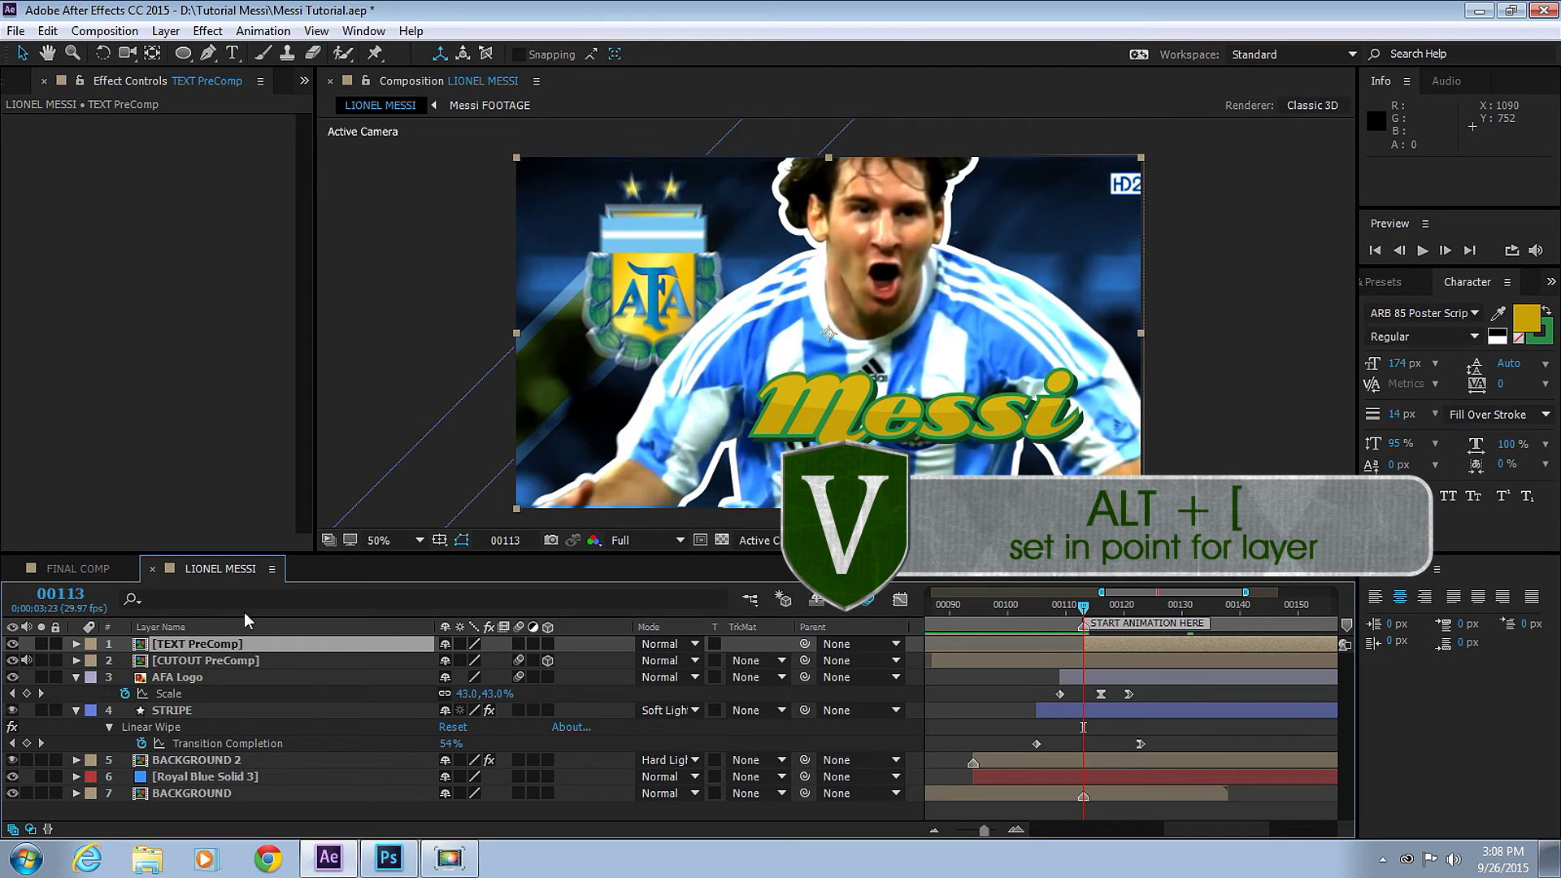
pyautogui.press('p')
pyautogui.click(124, 660)
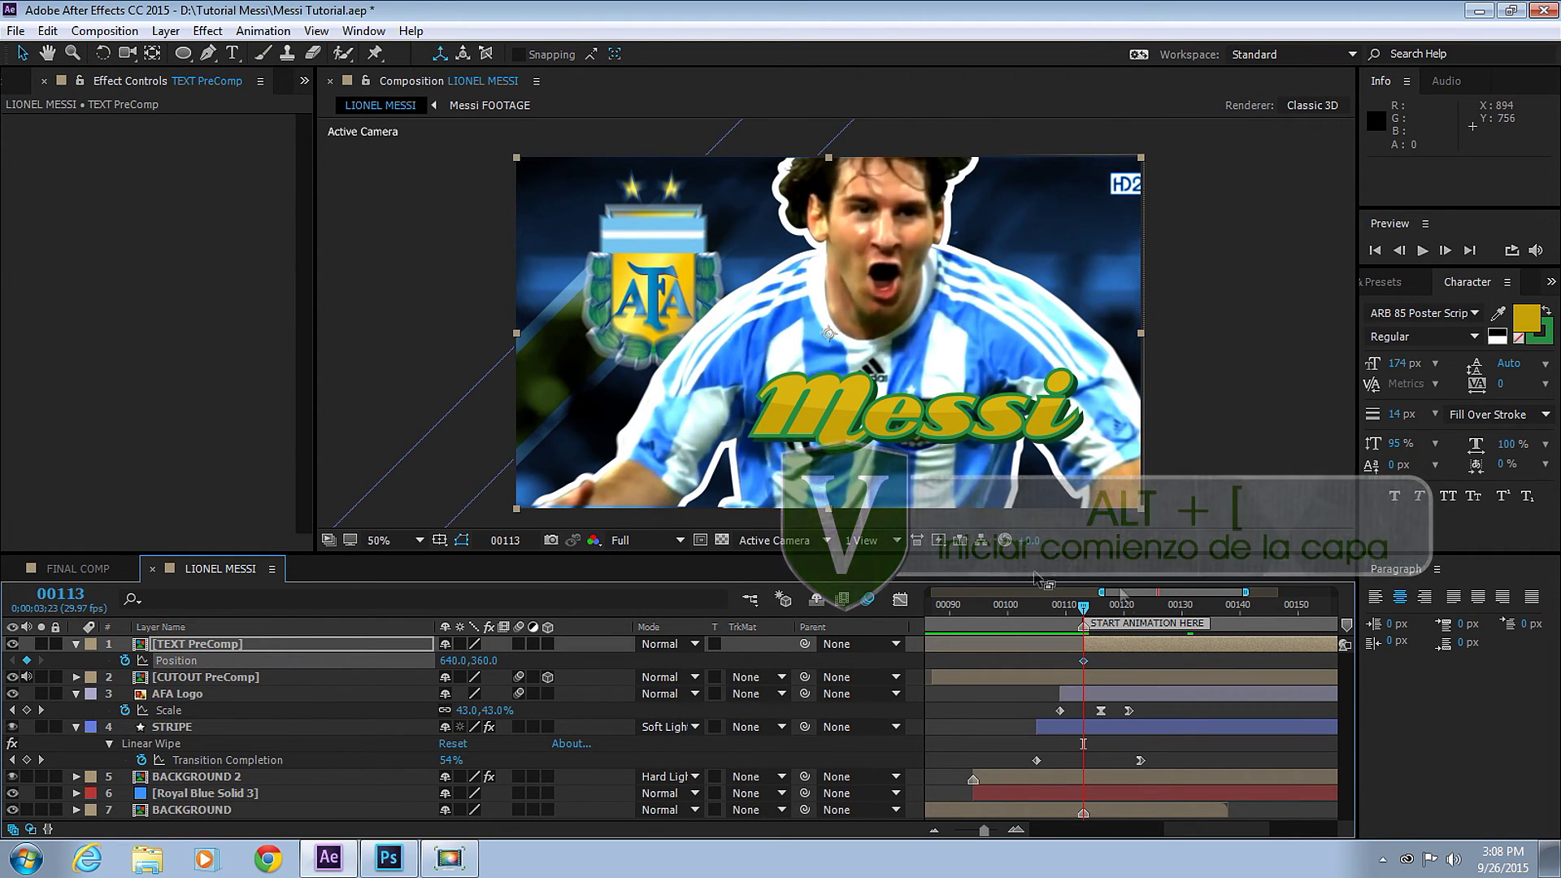
pyautogui.moveTo(1102, 592); pyautogui.dragTo(1174, 594)
pyautogui.click(1090, 608)
pyautogui.click(26, 660)
pyautogui.click(1017, 606)
pyautogui.moveTo(956, 421); pyautogui.dragTo(404, 430)
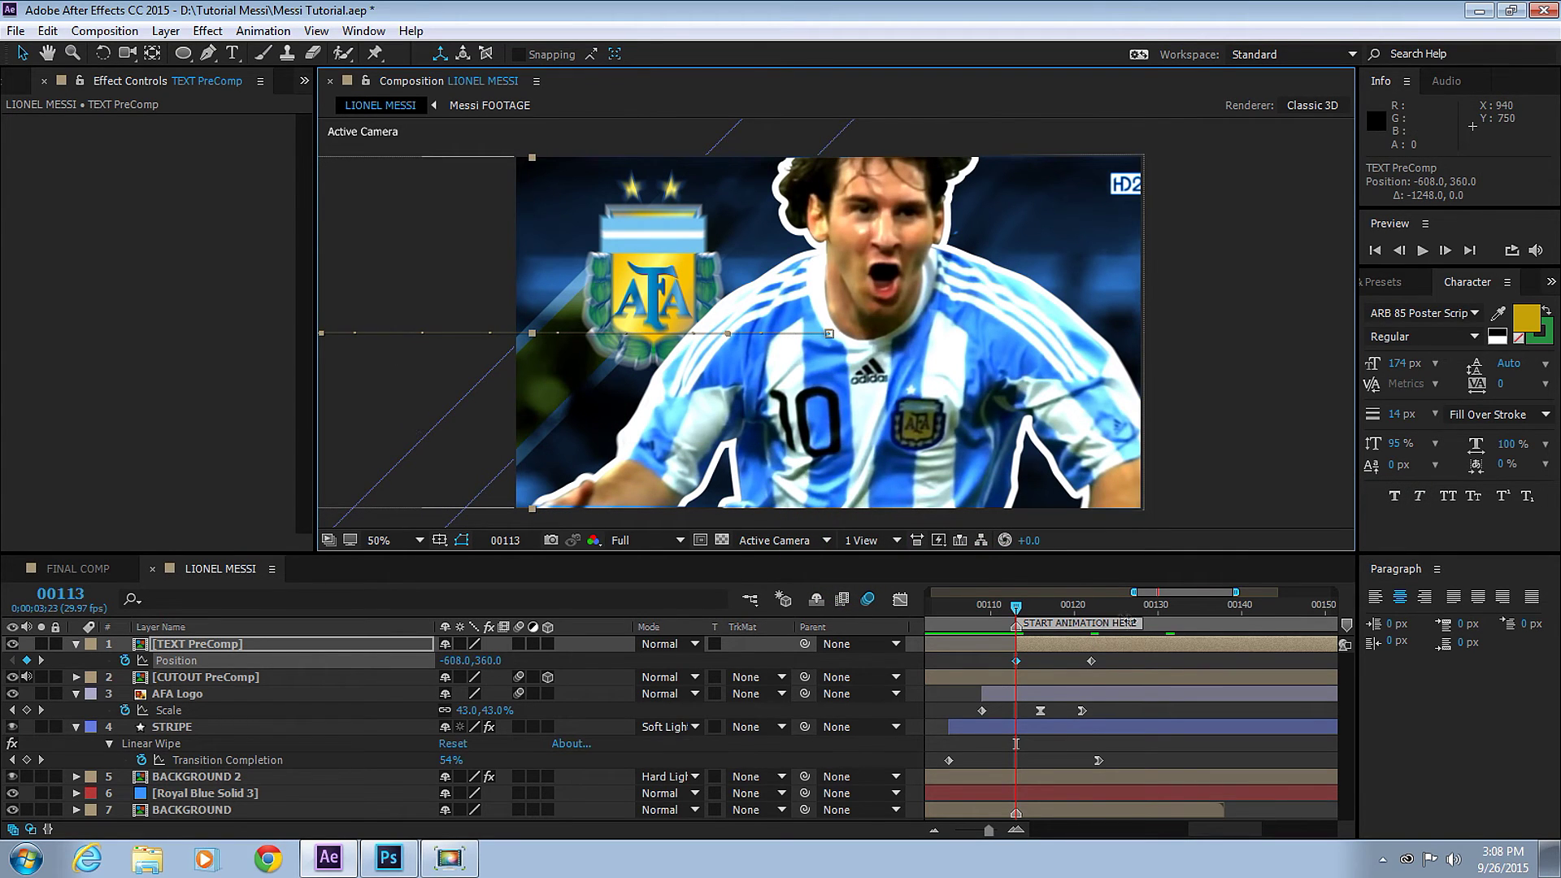
pyautogui.click(1091, 608)
# - Add a slight rightward drift to 680,360 at 00172, then view spatial interpolation choices
pyautogui.moveTo(1235, 592); pyautogui.dragTo(1351, 582)
pyautogui.click(1213, 607)
pyautogui.hotkey('shift', 'Right')
pyautogui.hotkey('shift', 'Right')
pyautogui.hotkey('shift', 'Right')
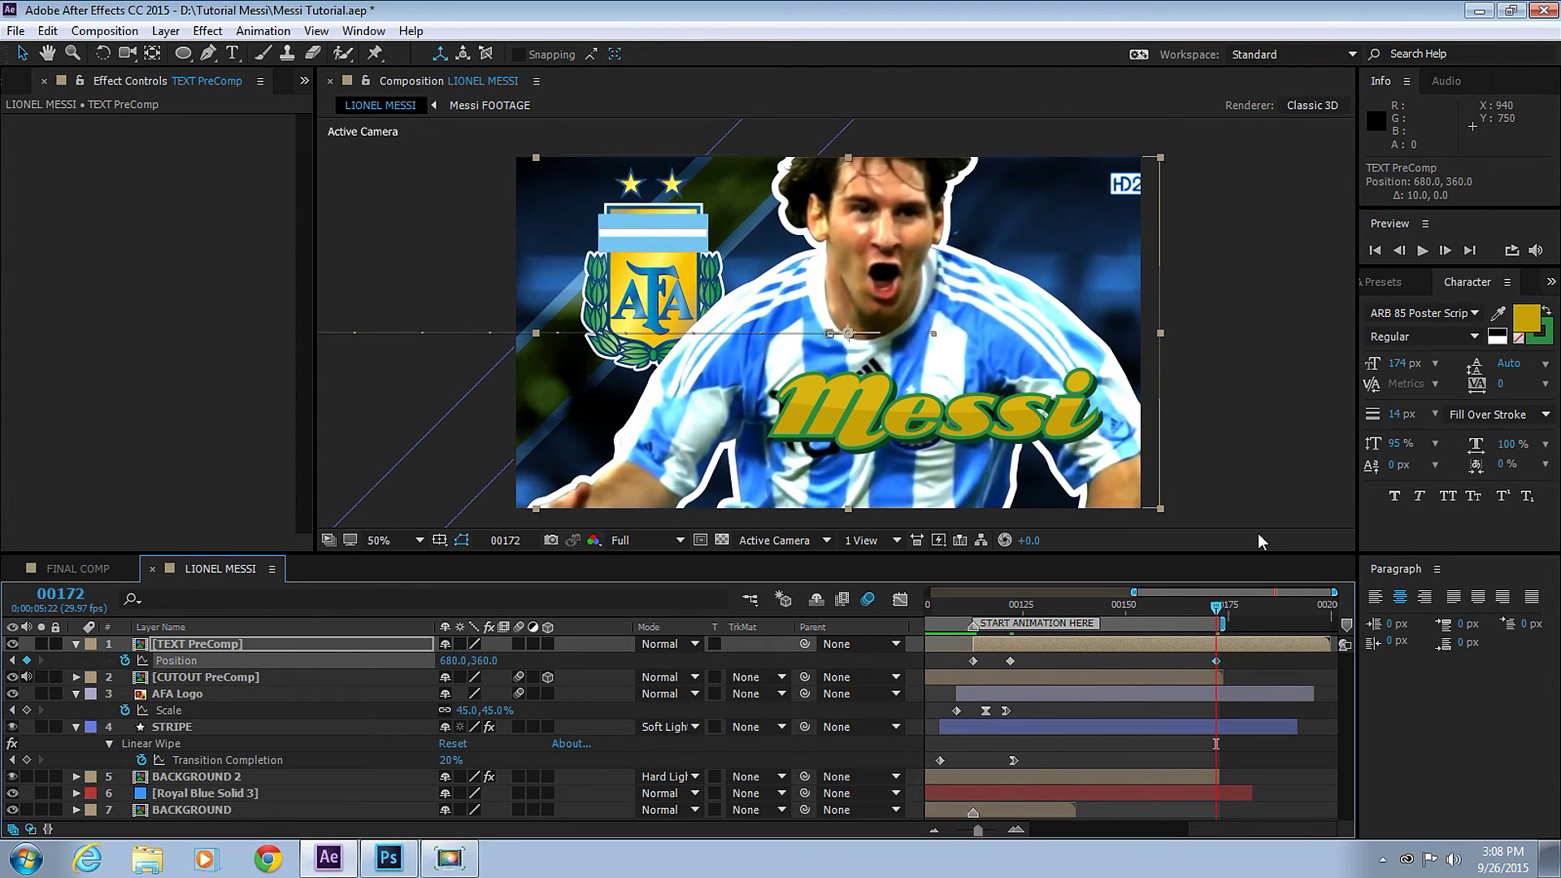
pyautogui.moveTo(1106, 654); pyautogui.dragTo(959, 680)
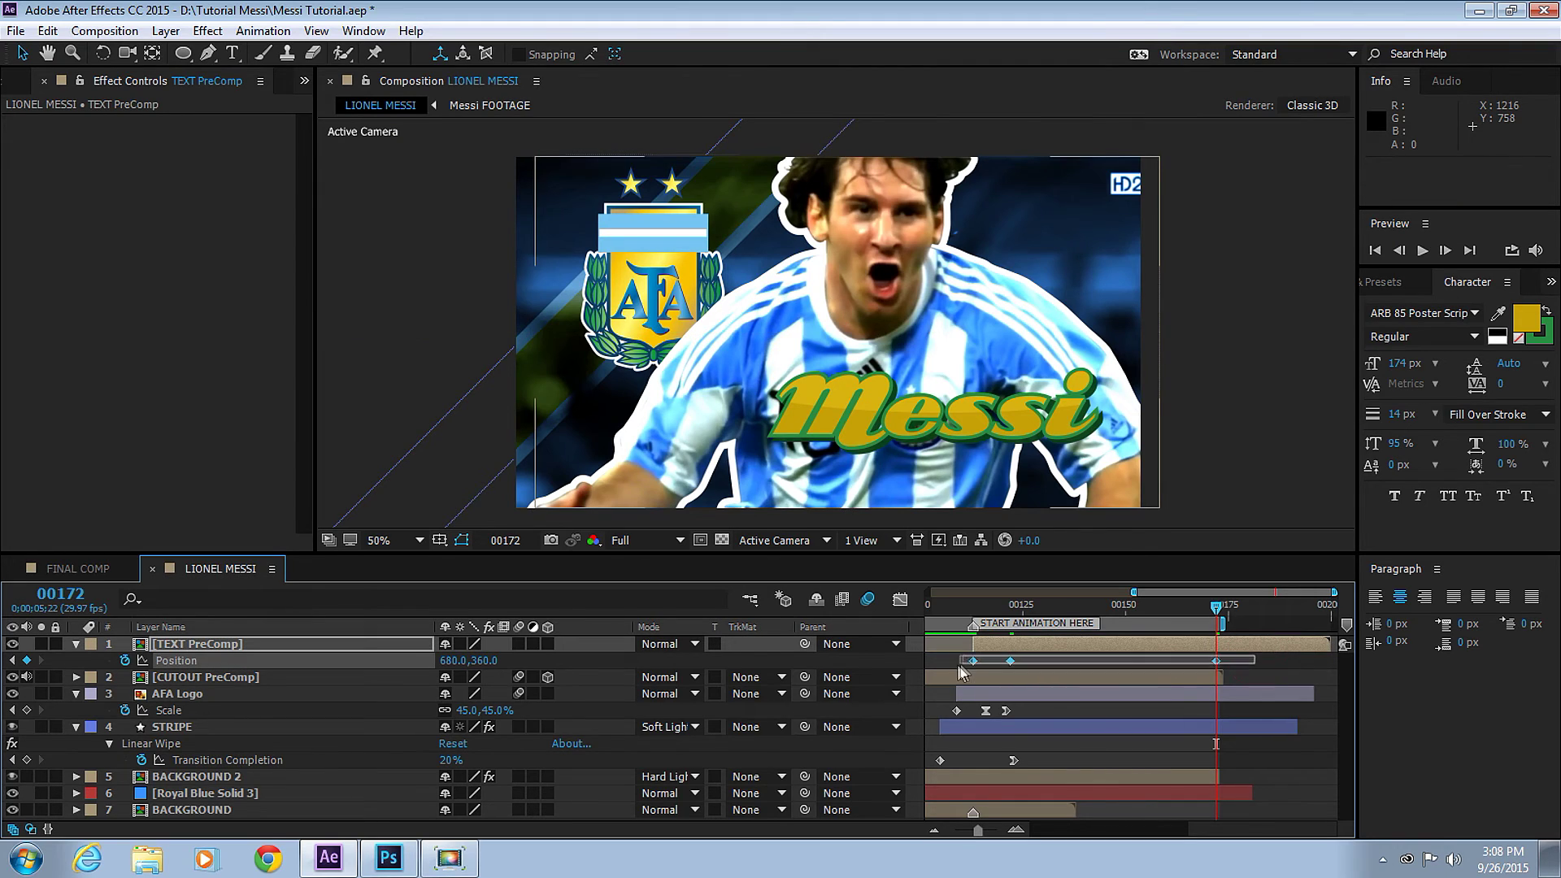
pyautogui.rightClick(1010, 660)
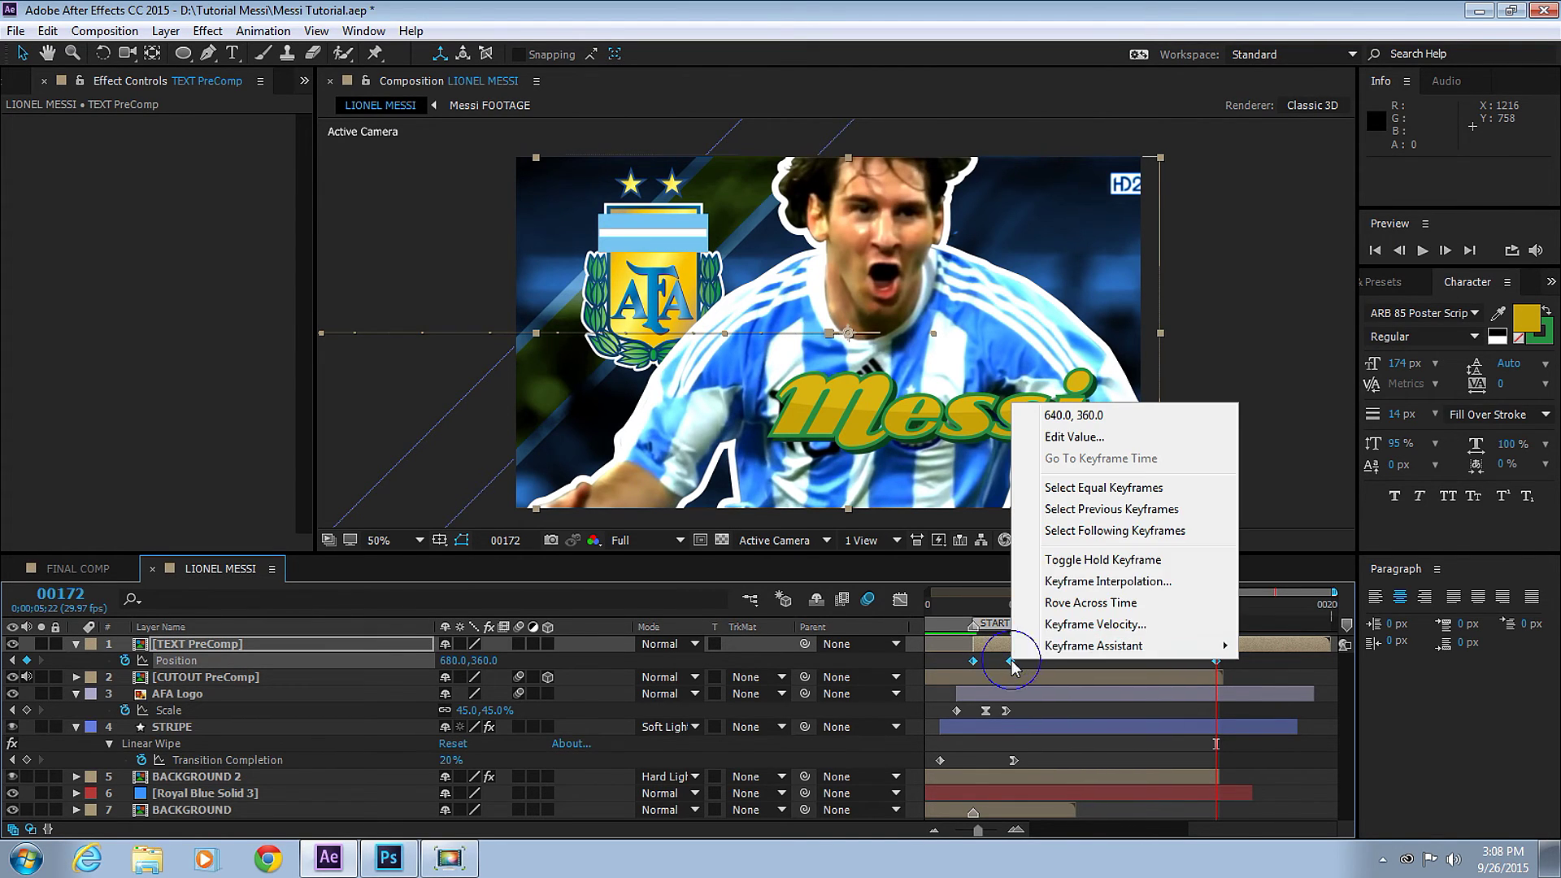
pyautogui.click(1069, 578)
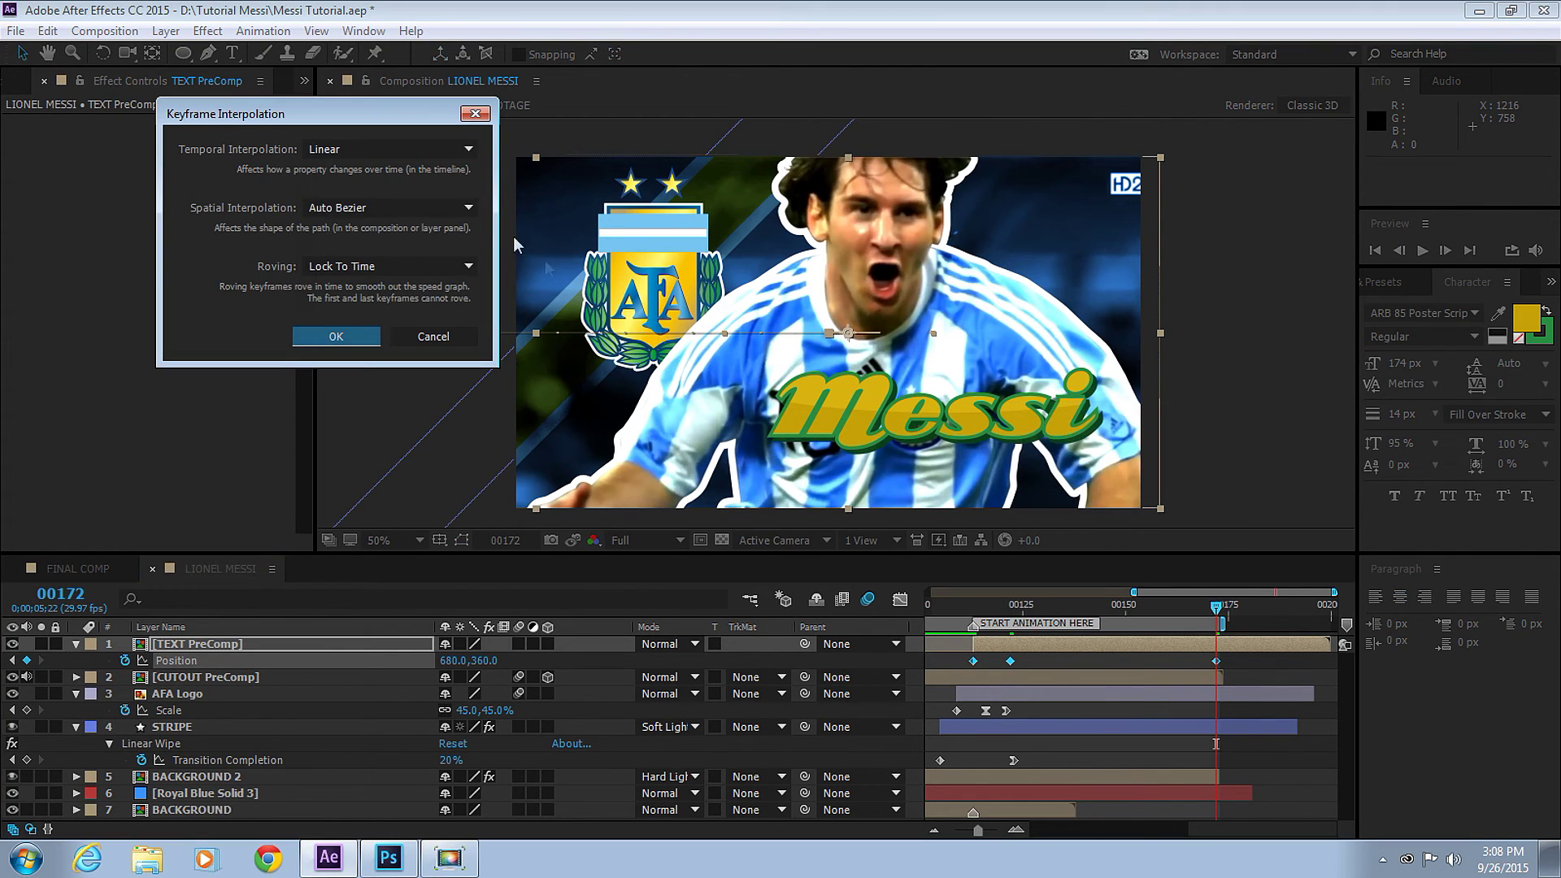
pyautogui.click(393, 207)
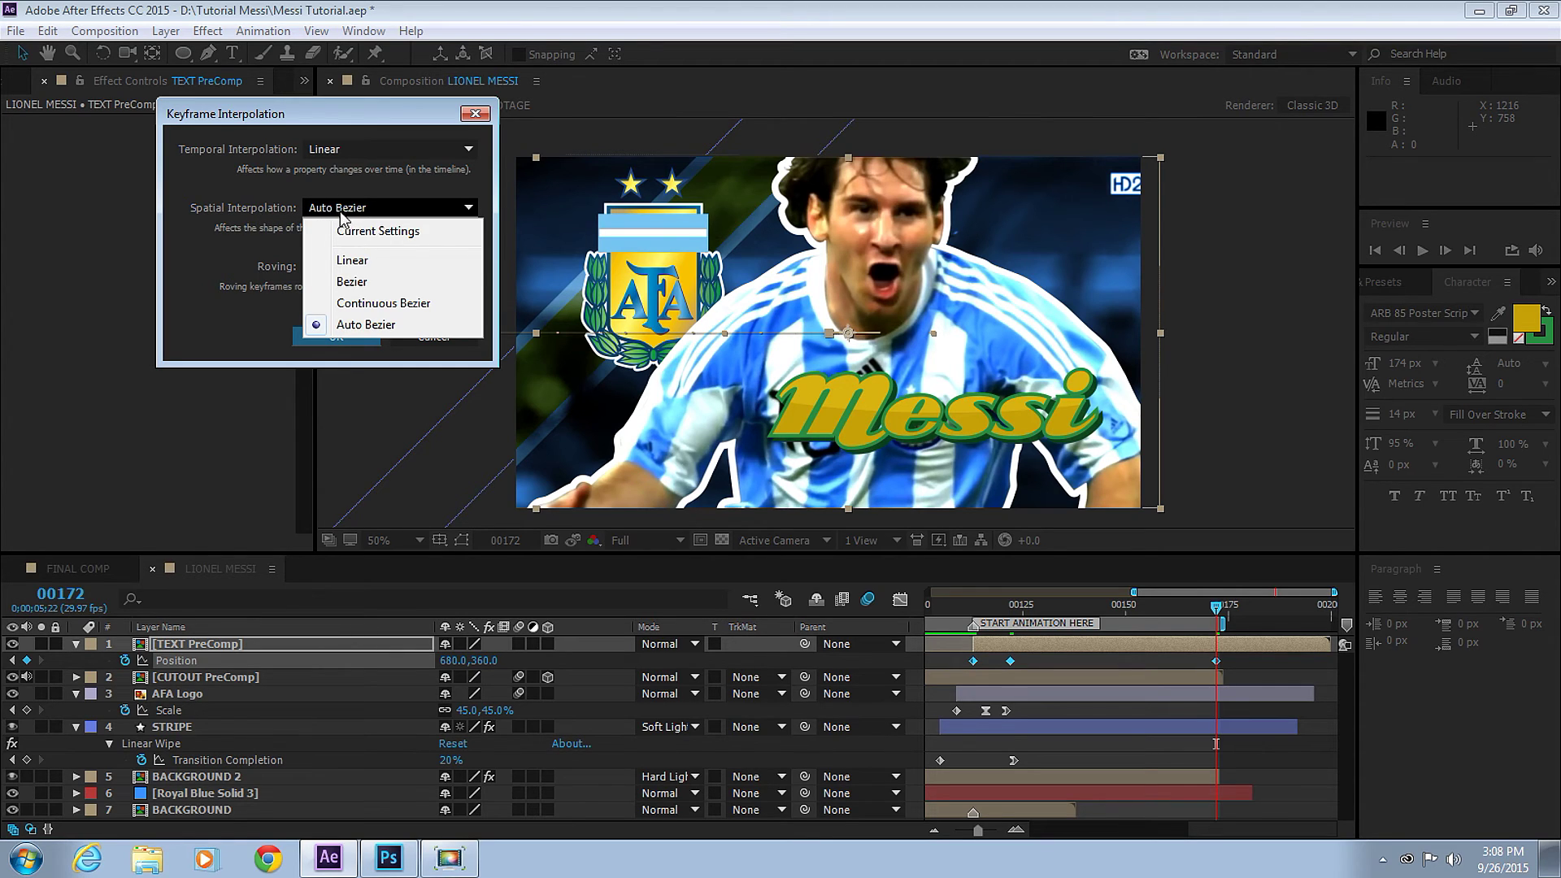
# - Make the Messi text's Position path linear and give its Position keyframe Easy Ease
pyautogui.click(353, 260)
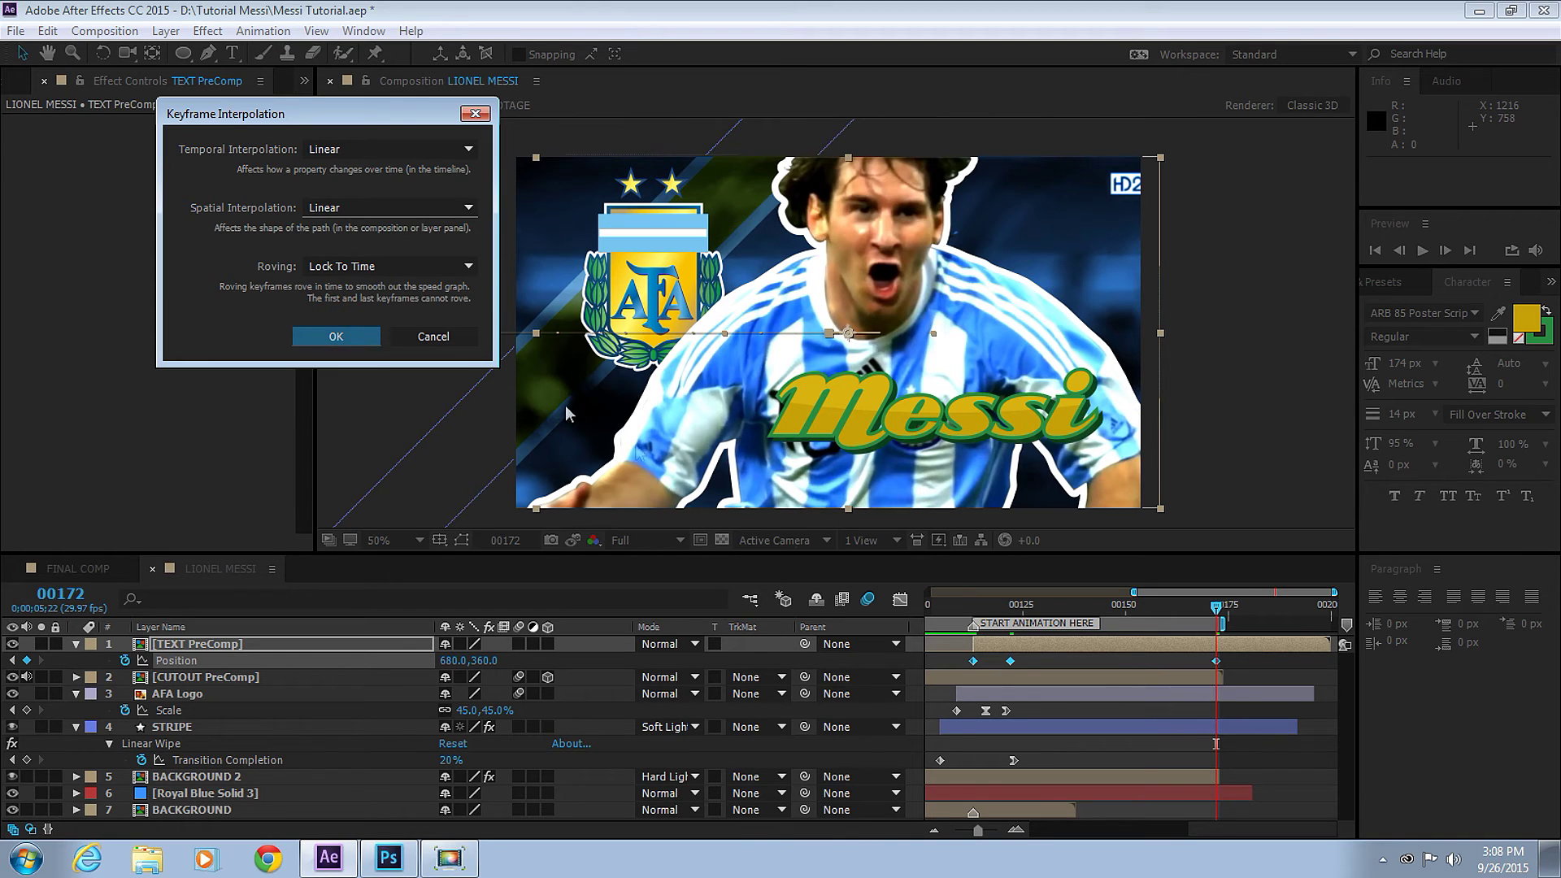
pyautogui.click(336, 337)
pyautogui.click(1010, 661)
pyautogui.moveTo(1001, 665); pyautogui.dragTo(1002, 665)
pyautogui.hotkey('shift', 'F9')
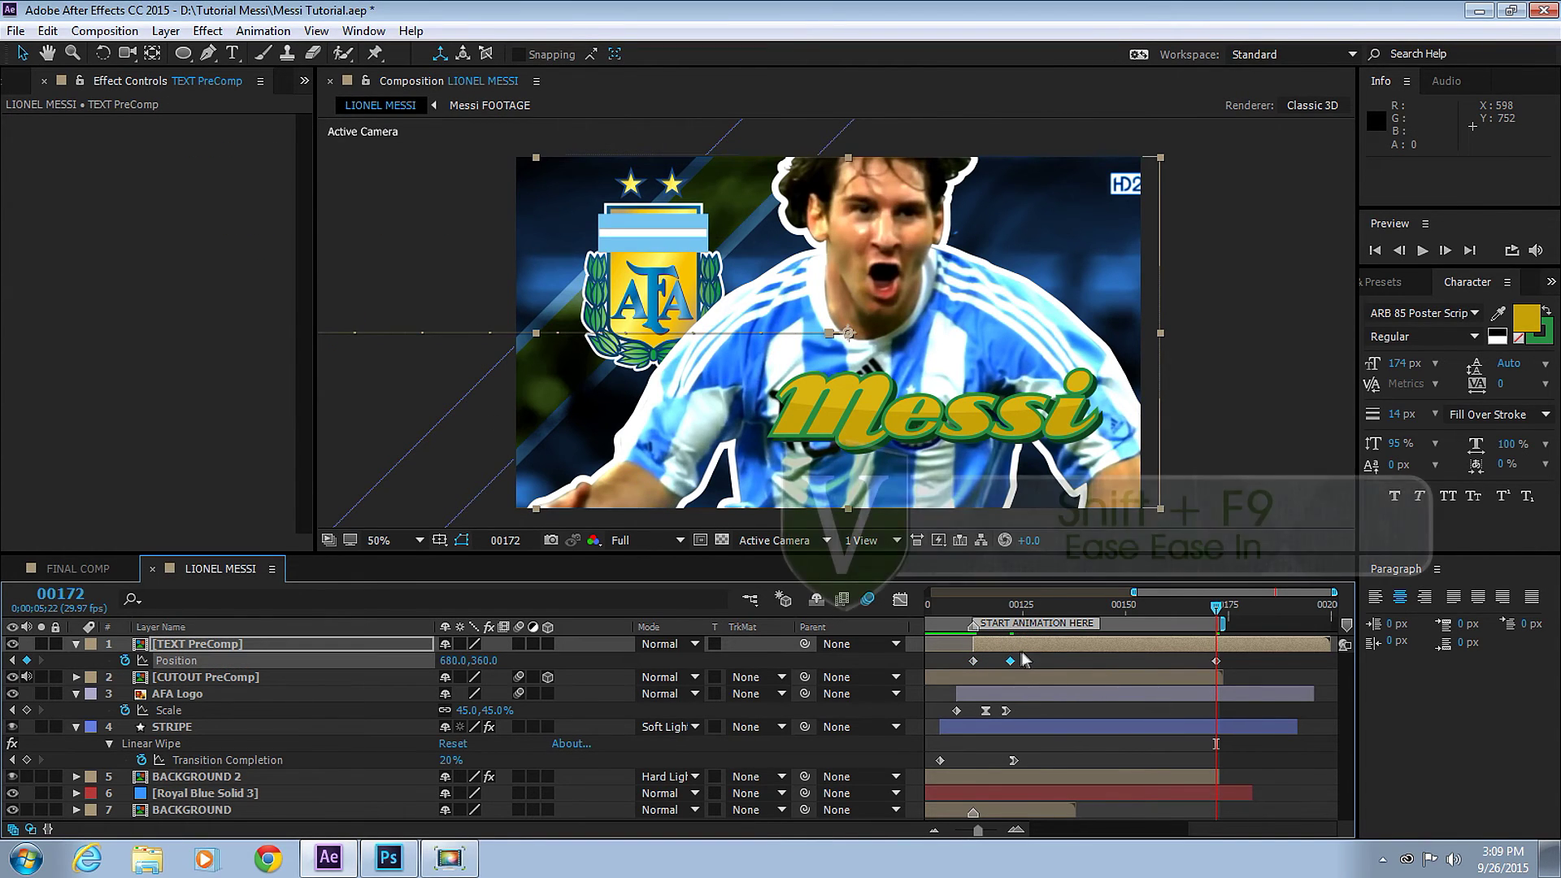
# - Preview the text motion and move its last Position keyframe to frame 00200
pyautogui.click(975, 606)
pyautogui.press('space')
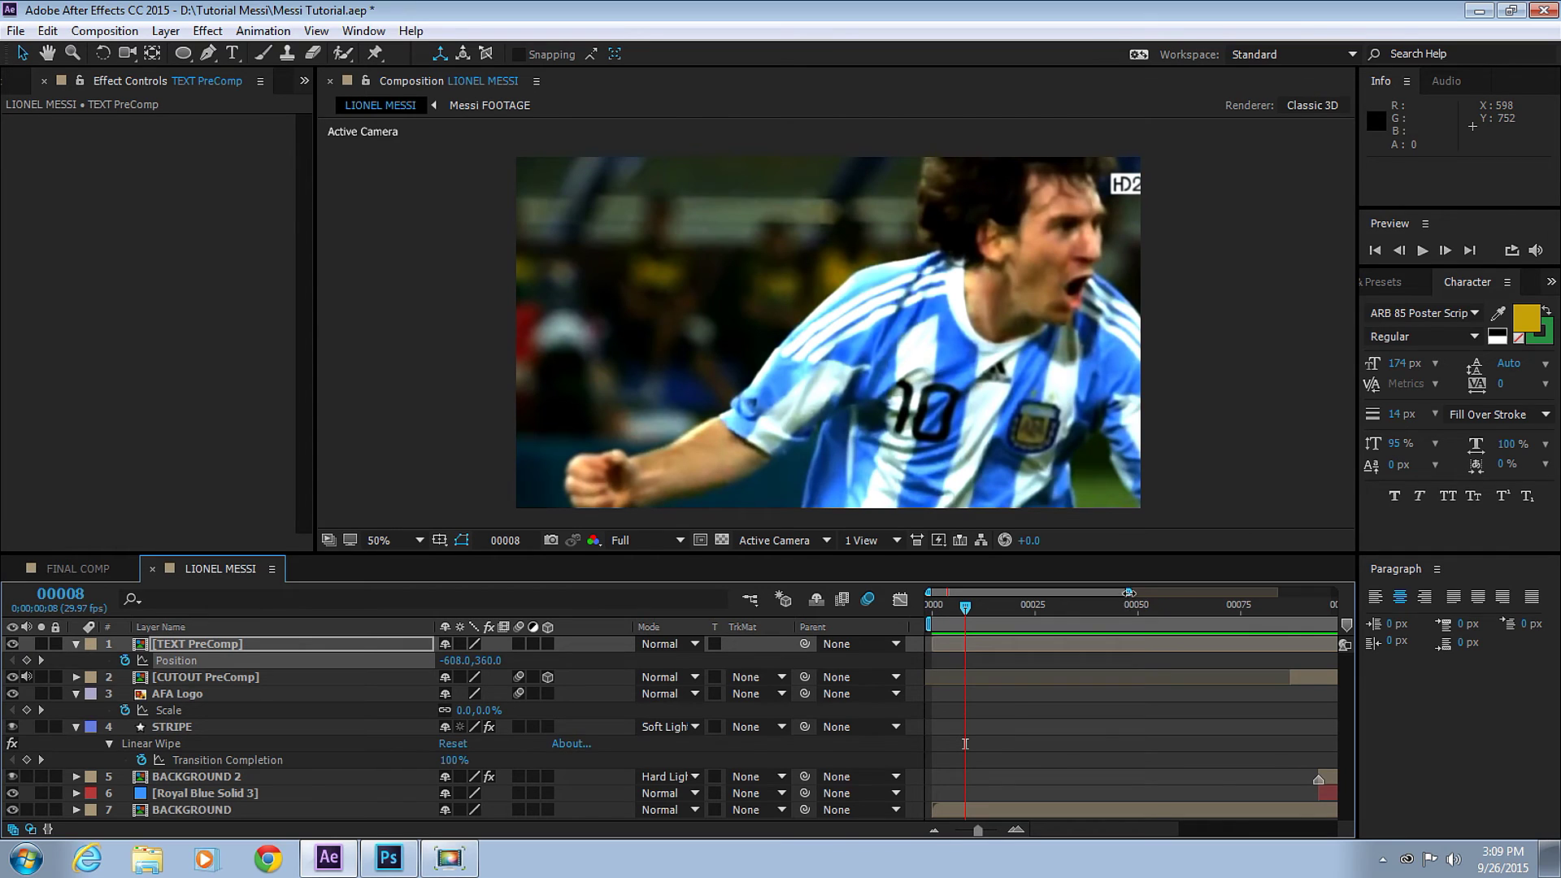
pyautogui.moveTo(1129, 593); pyautogui.dragTo(1333, 593)
pyautogui.moveTo(1278, 662); pyautogui.dragTo(1334, 665)
# - Preview the AFA crest and Messi text animating in around frames 00078–00122
pyautogui.click(1153, 606)
pyautogui.press('space')
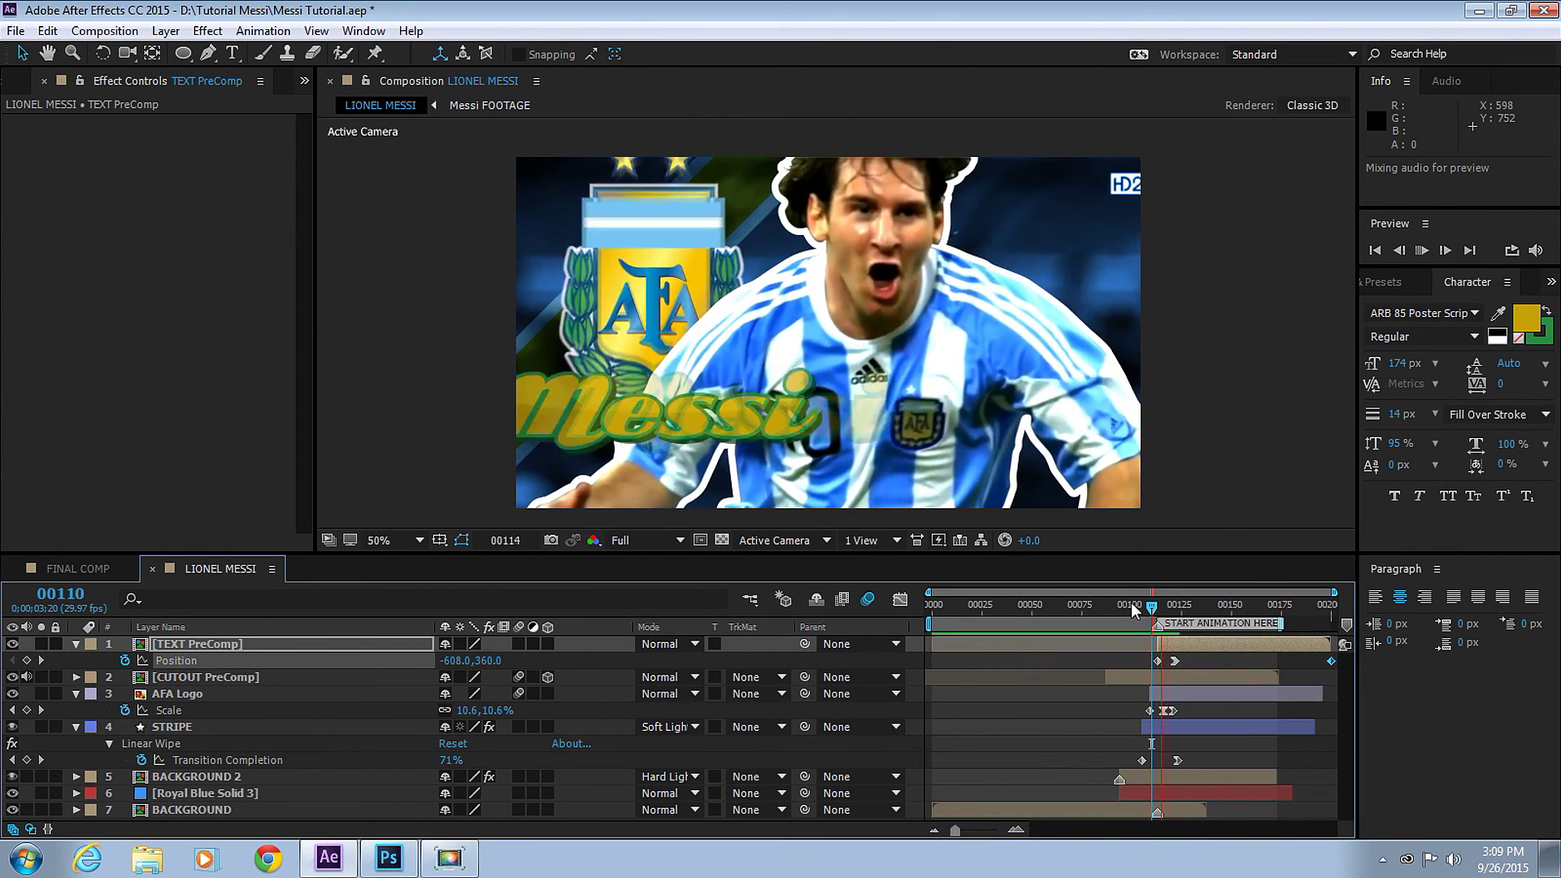
pyautogui.click(1089, 605)
pyautogui.press('v')
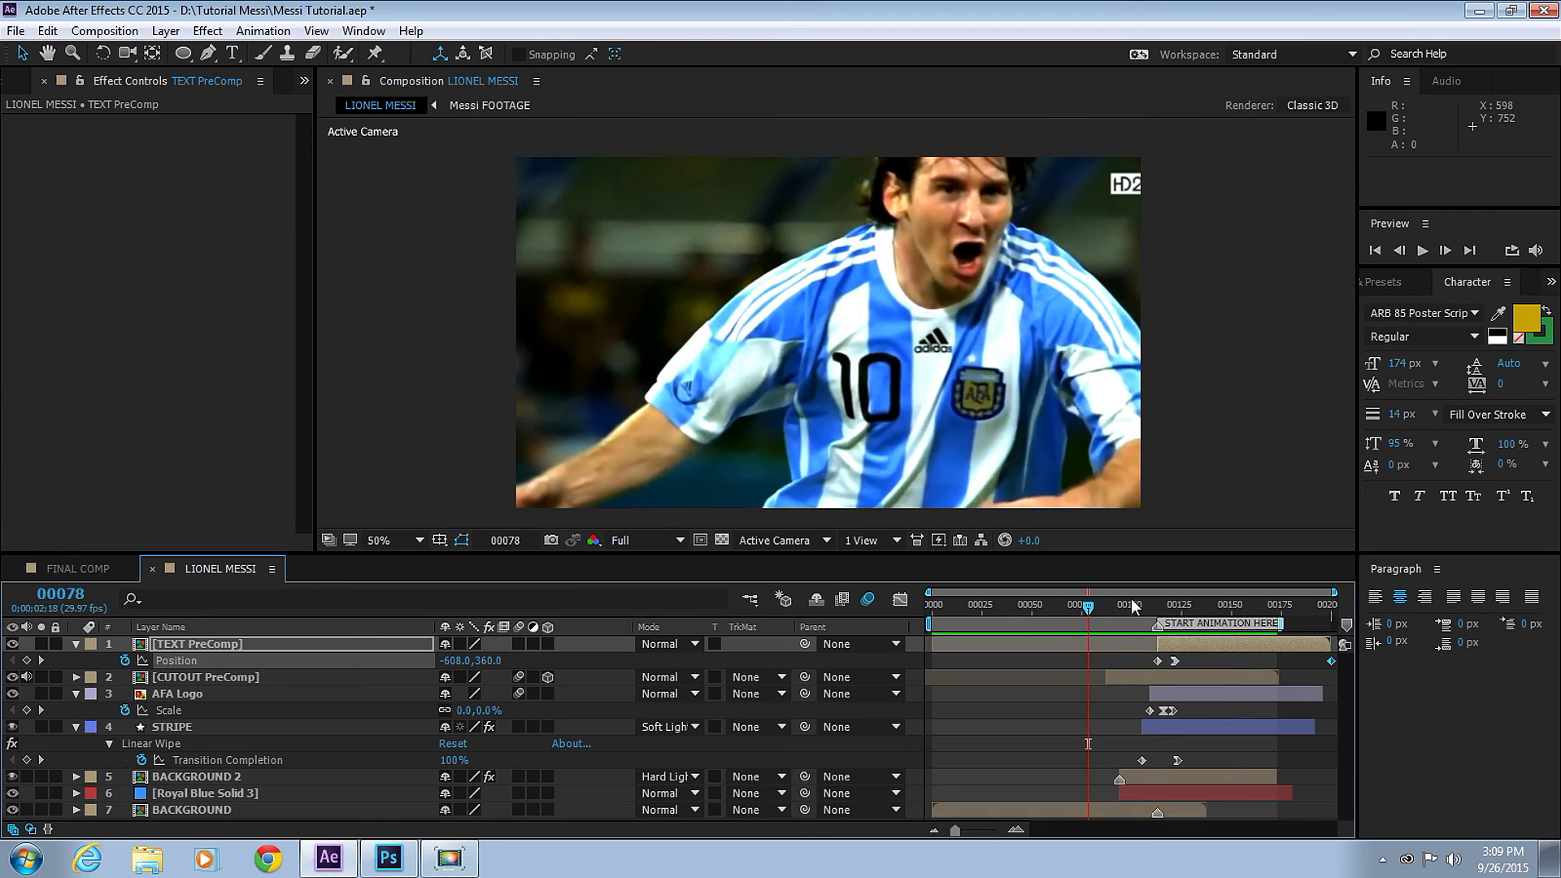
pyautogui.click(1174, 615)
# - Enable Collapse Transformations on TEXT PreComp and hide the TEXT, AFA Logo and STRIPE properties
pyautogui.click(518, 644)
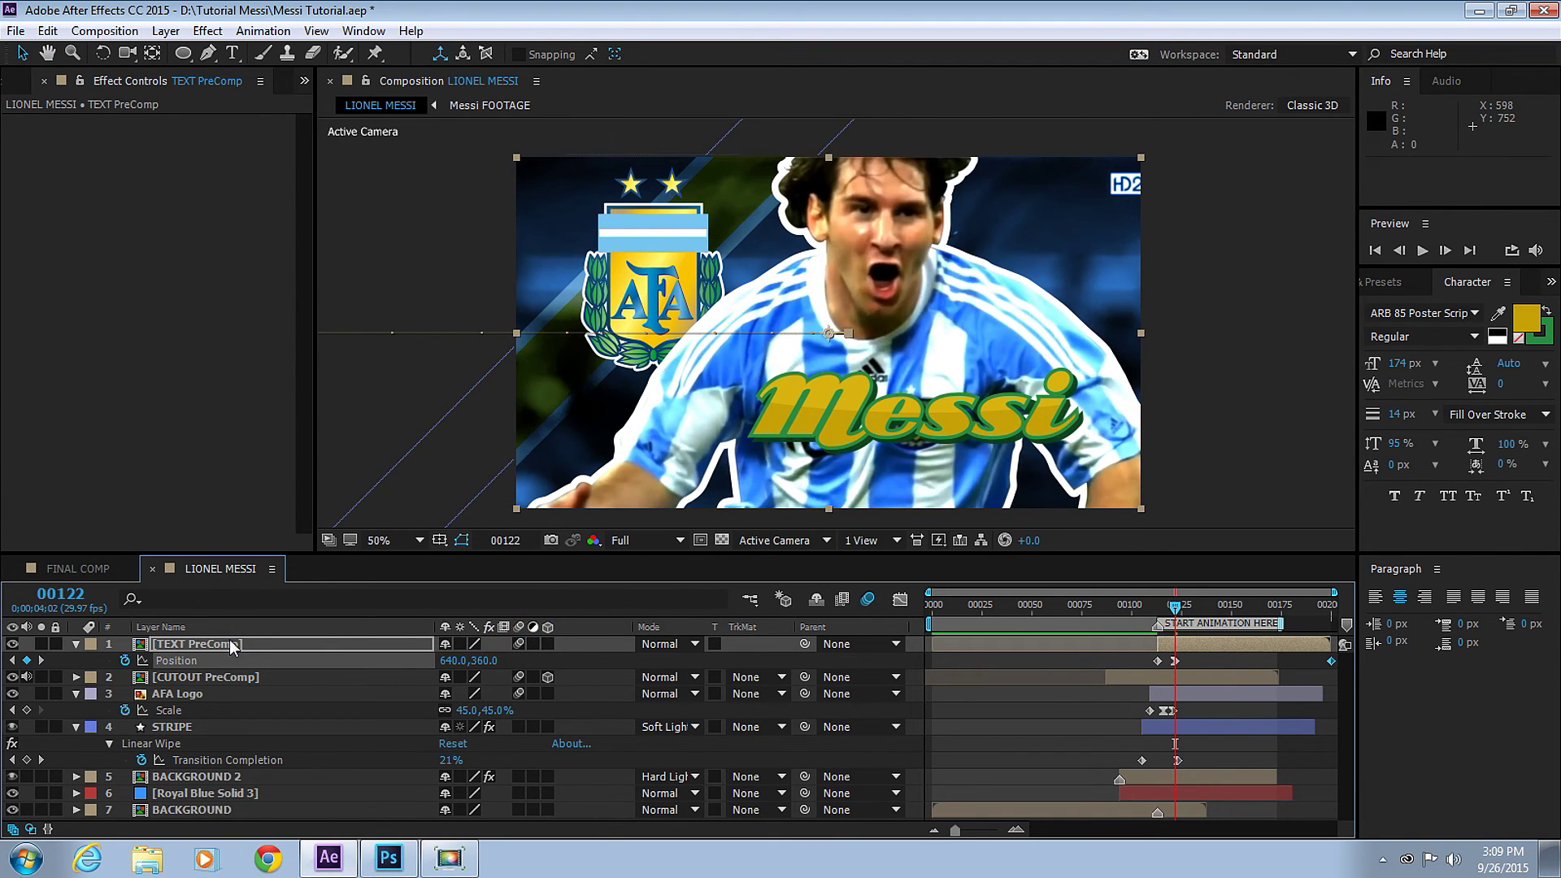
pyautogui.click(76, 644)
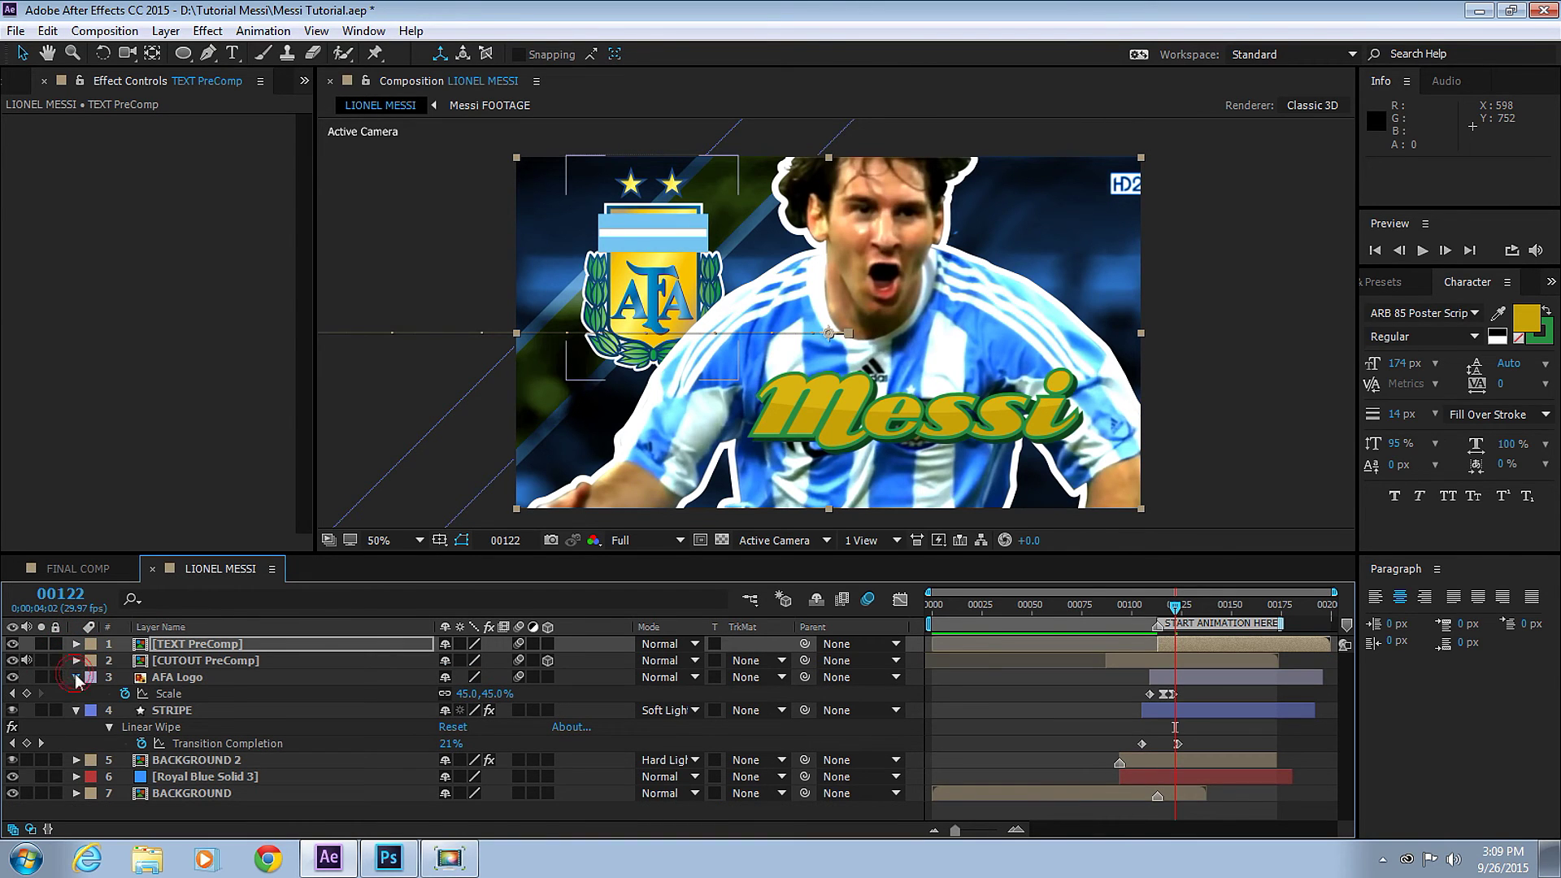
pyautogui.click(76, 676)
pyautogui.click(75, 693)
# - Preview the animation between frames 00090 and 00124, then show the project's asset list
pyautogui.click(1144, 605)
pyautogui.press('space')
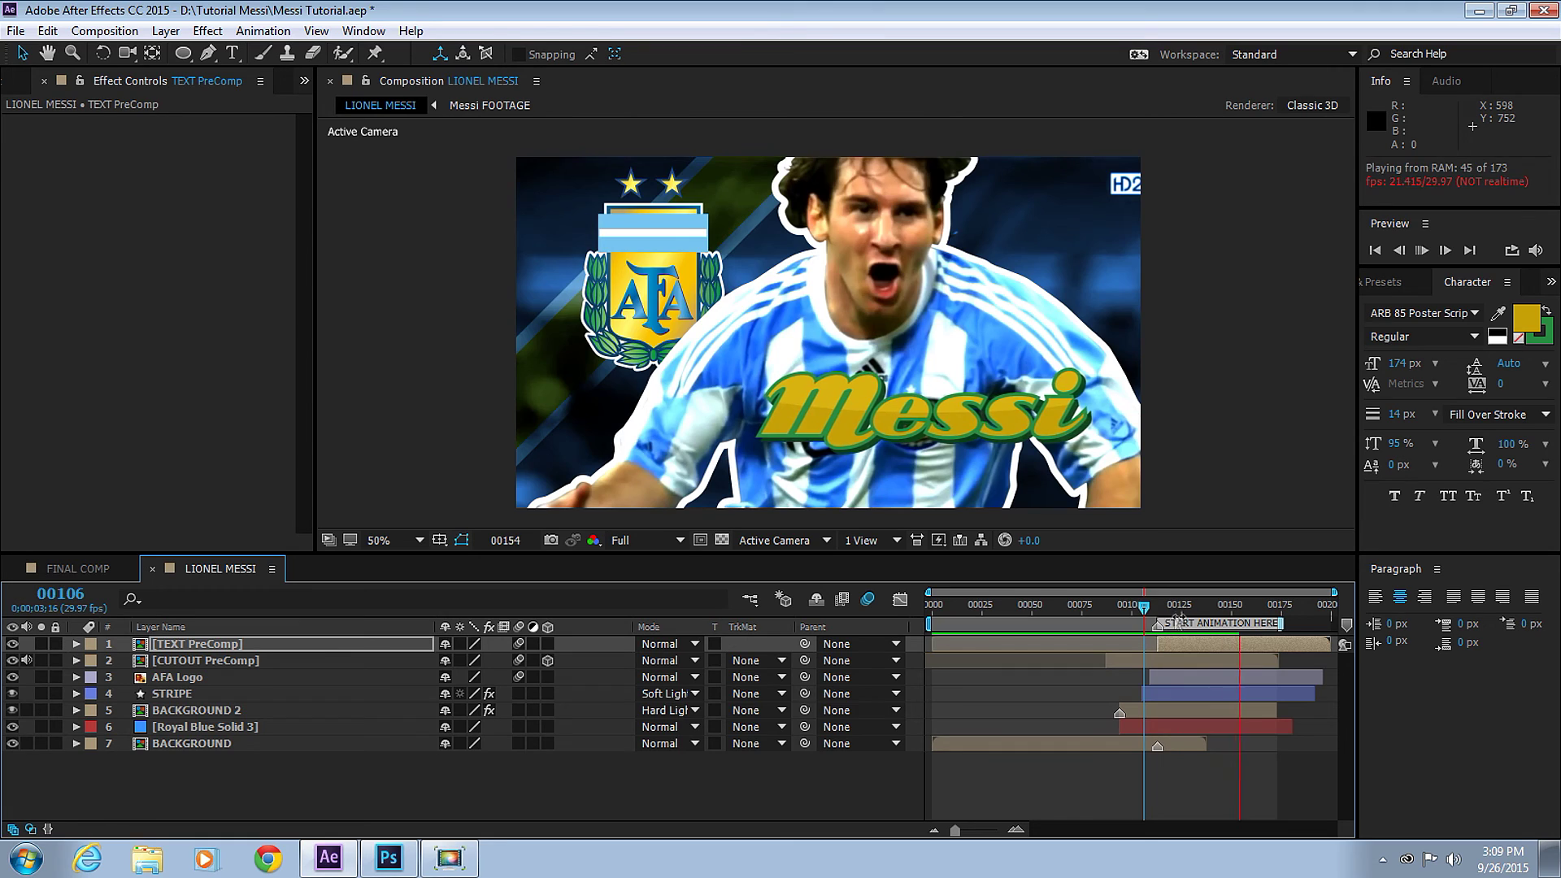
pyautogui.click(1111, 606)
pyautogui.press('space')
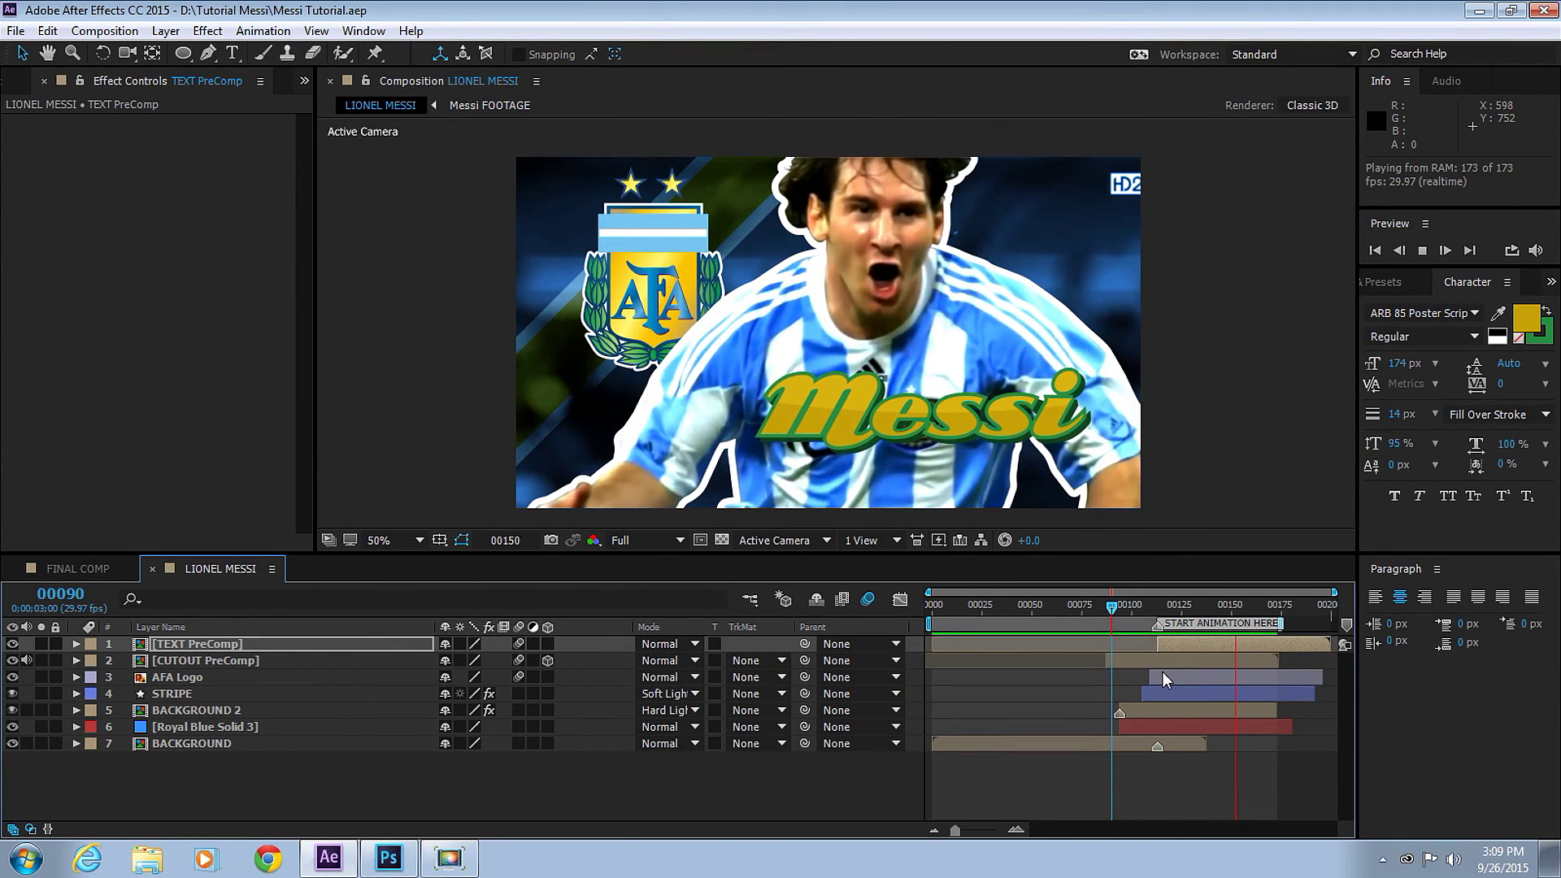
pyautogui.press('space')
pyautogui.moveTo(1130, 608); pyautogui.dragTo(1180, 606)
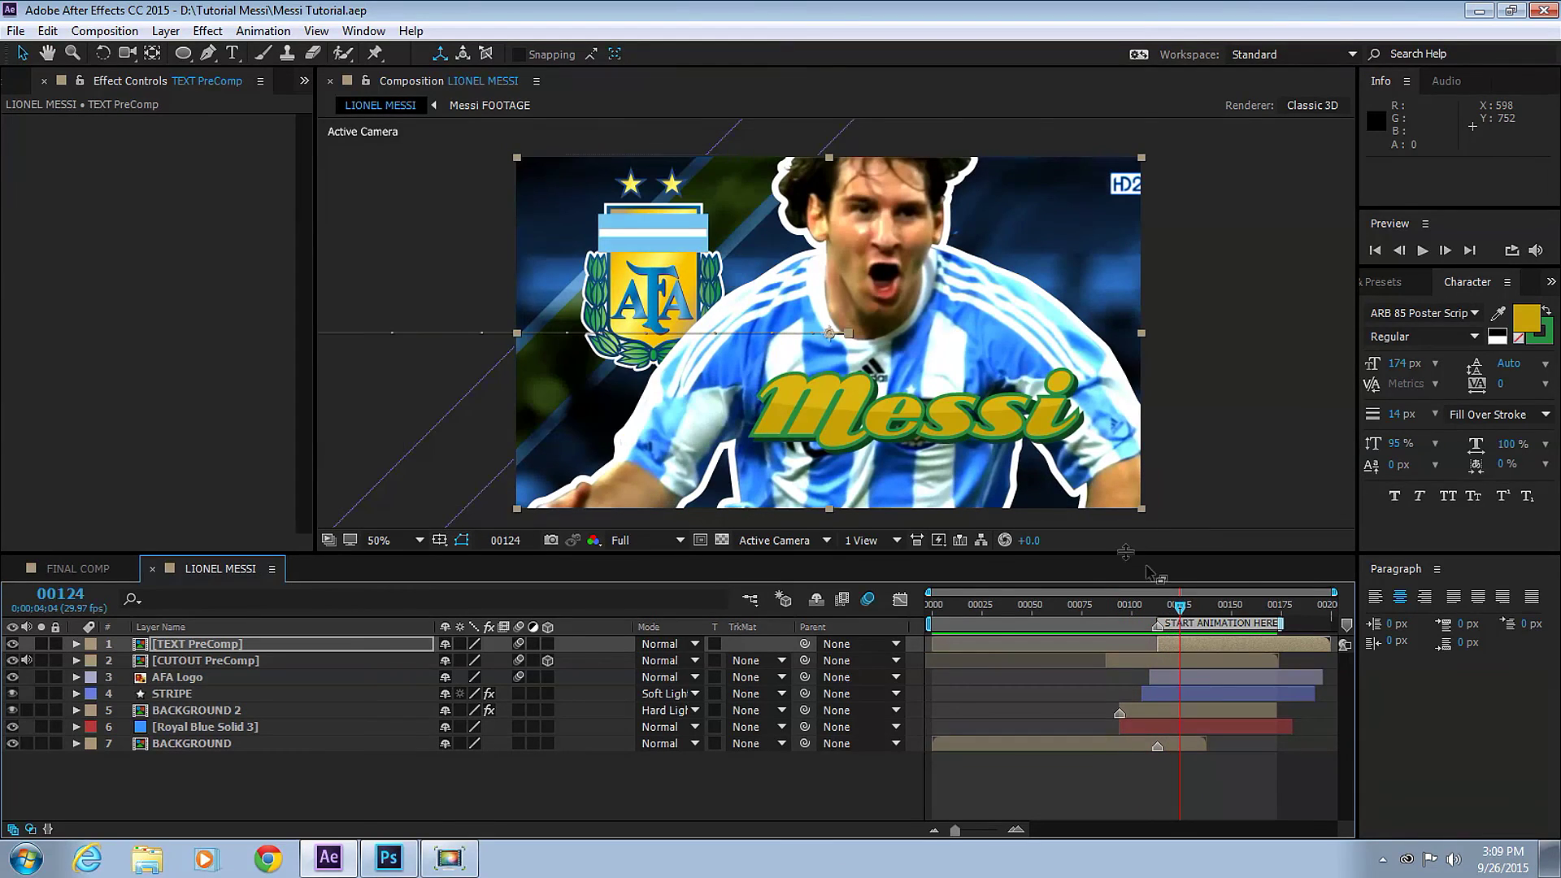
pyautogui.click(16, 82)
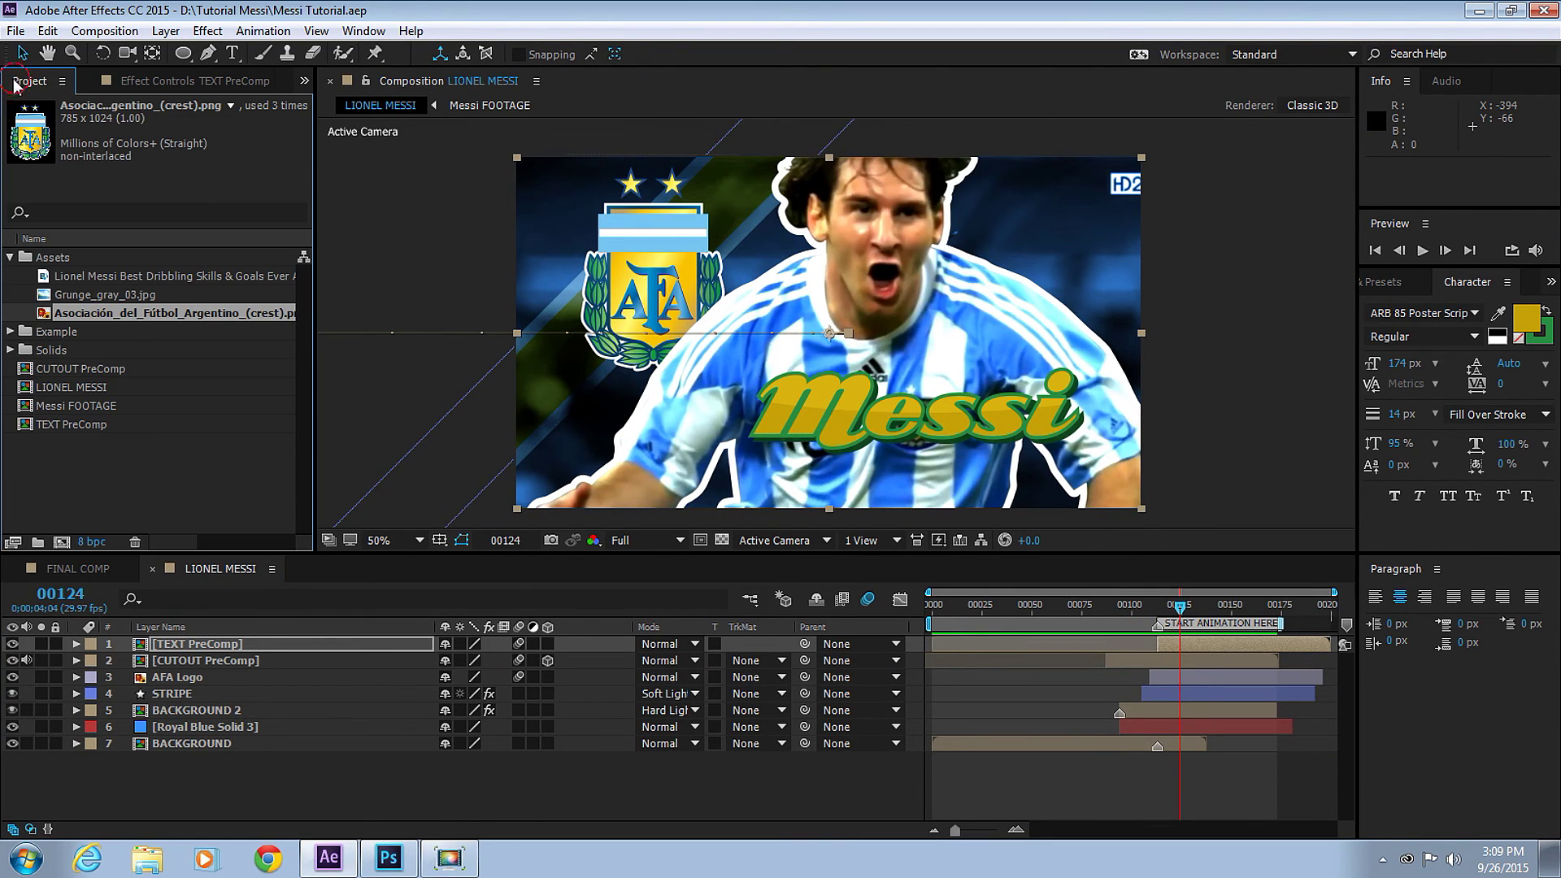
# - Add Grunge_gray_03.jpg to the LIONEL MESSI composition in Overlay blend mode
pyautogui.click(109, 296)
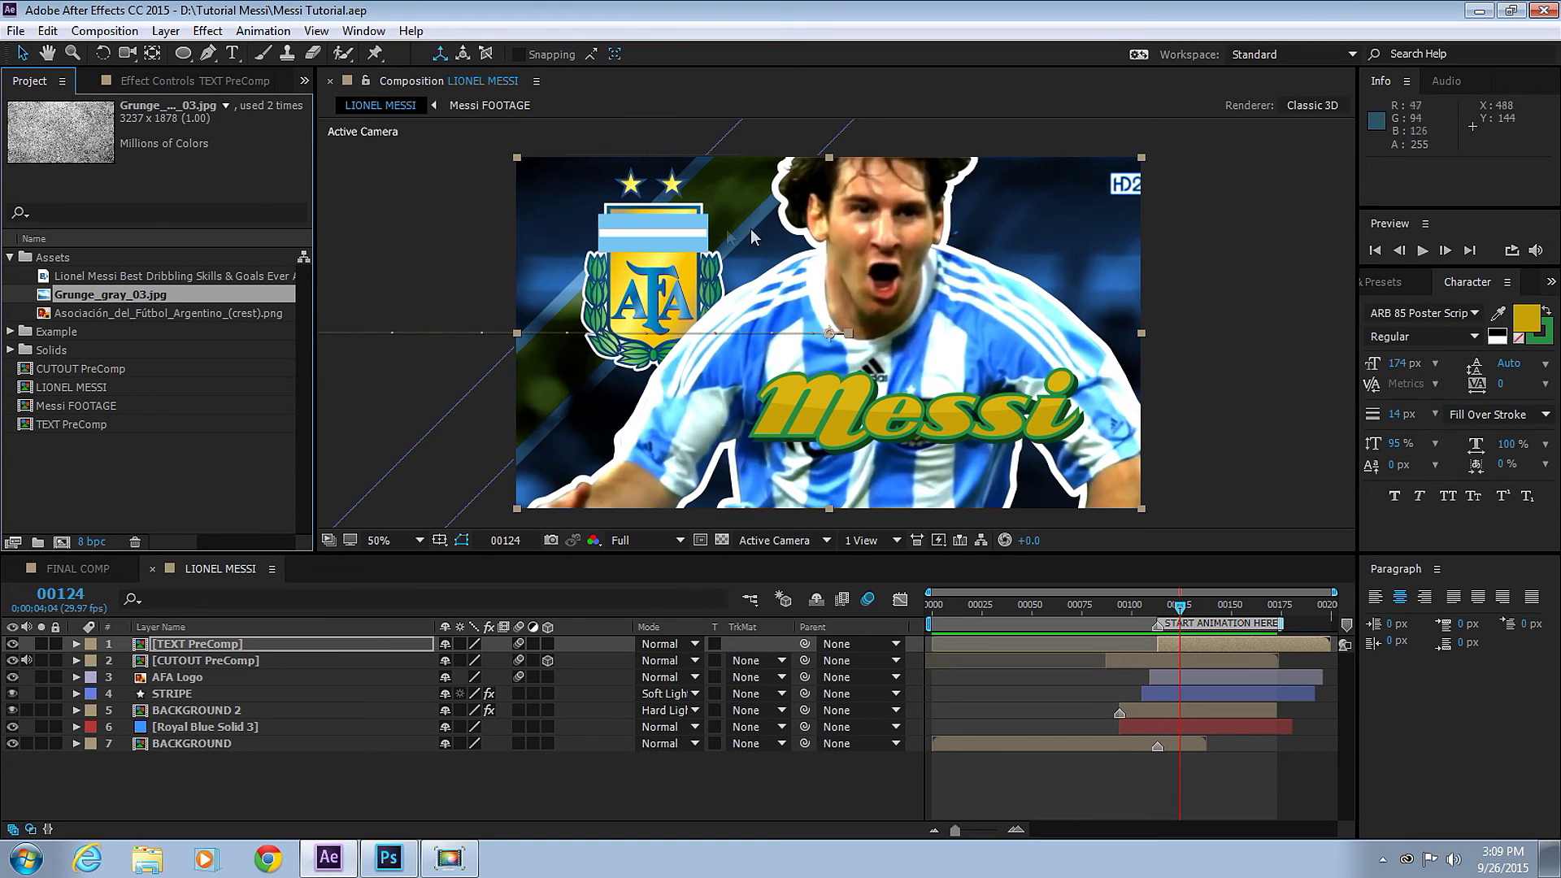
pyautogui.doubleClick(146, 299)
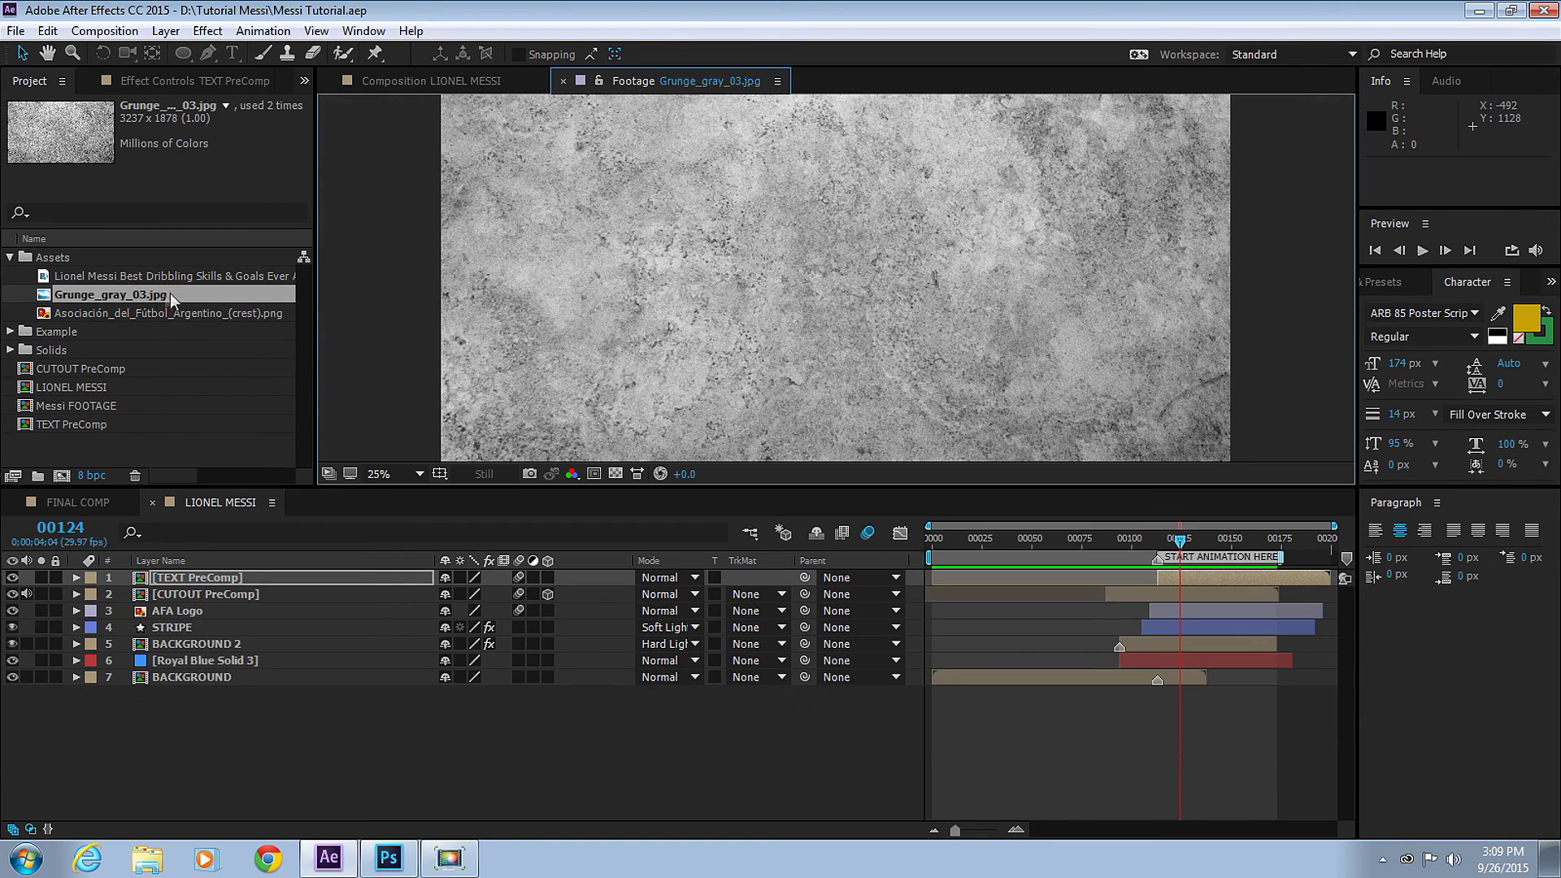
pyautogui.moveTo(163, 301); pyautogui.dragTo(311, 635)
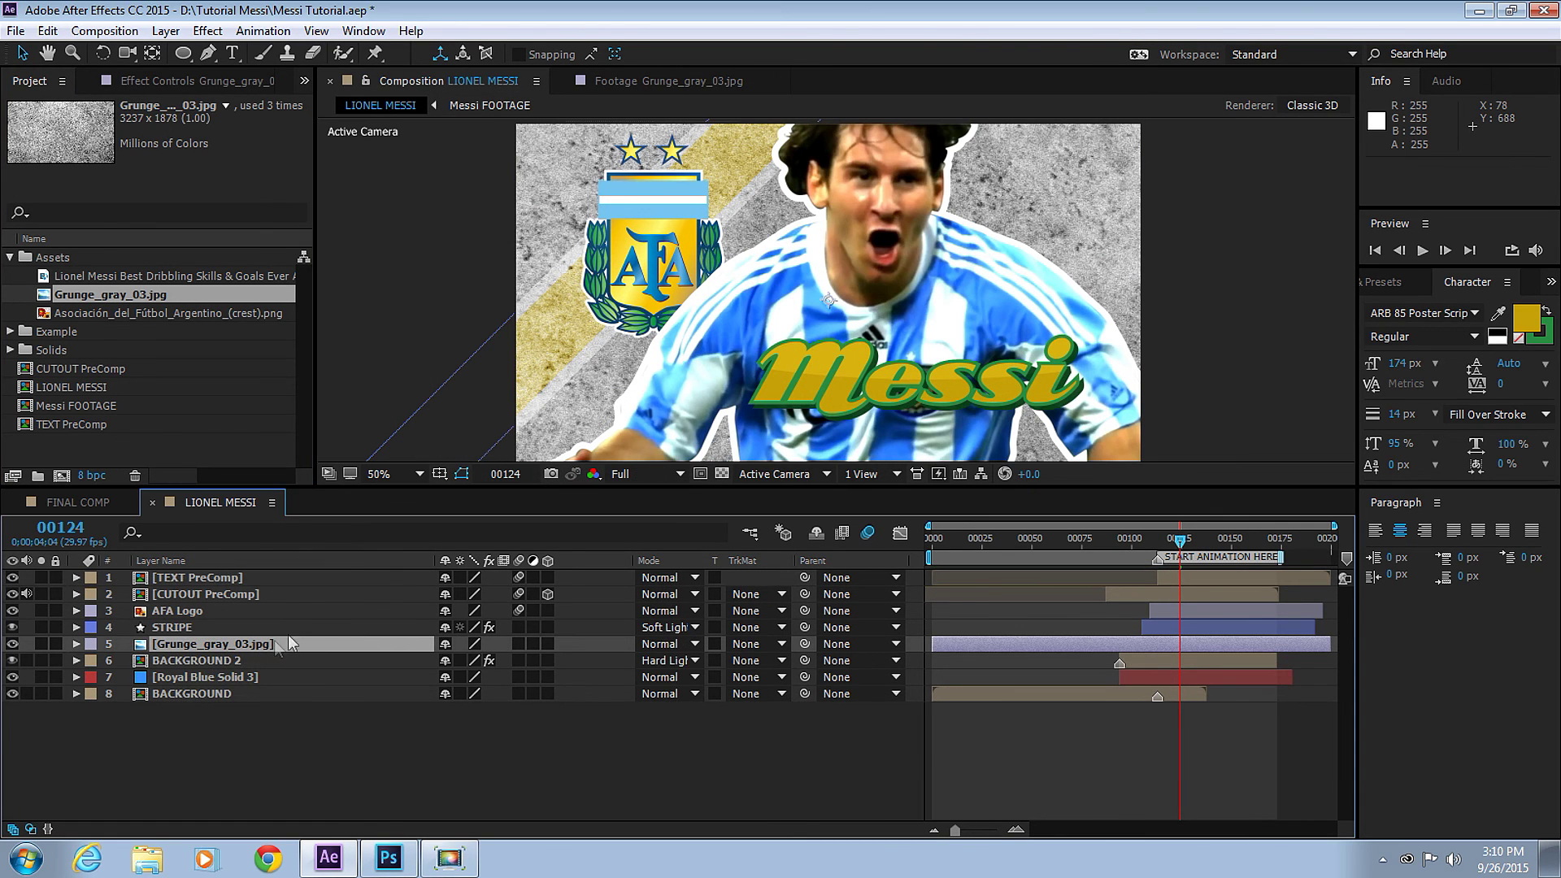
pyautogui.click(663, 643)
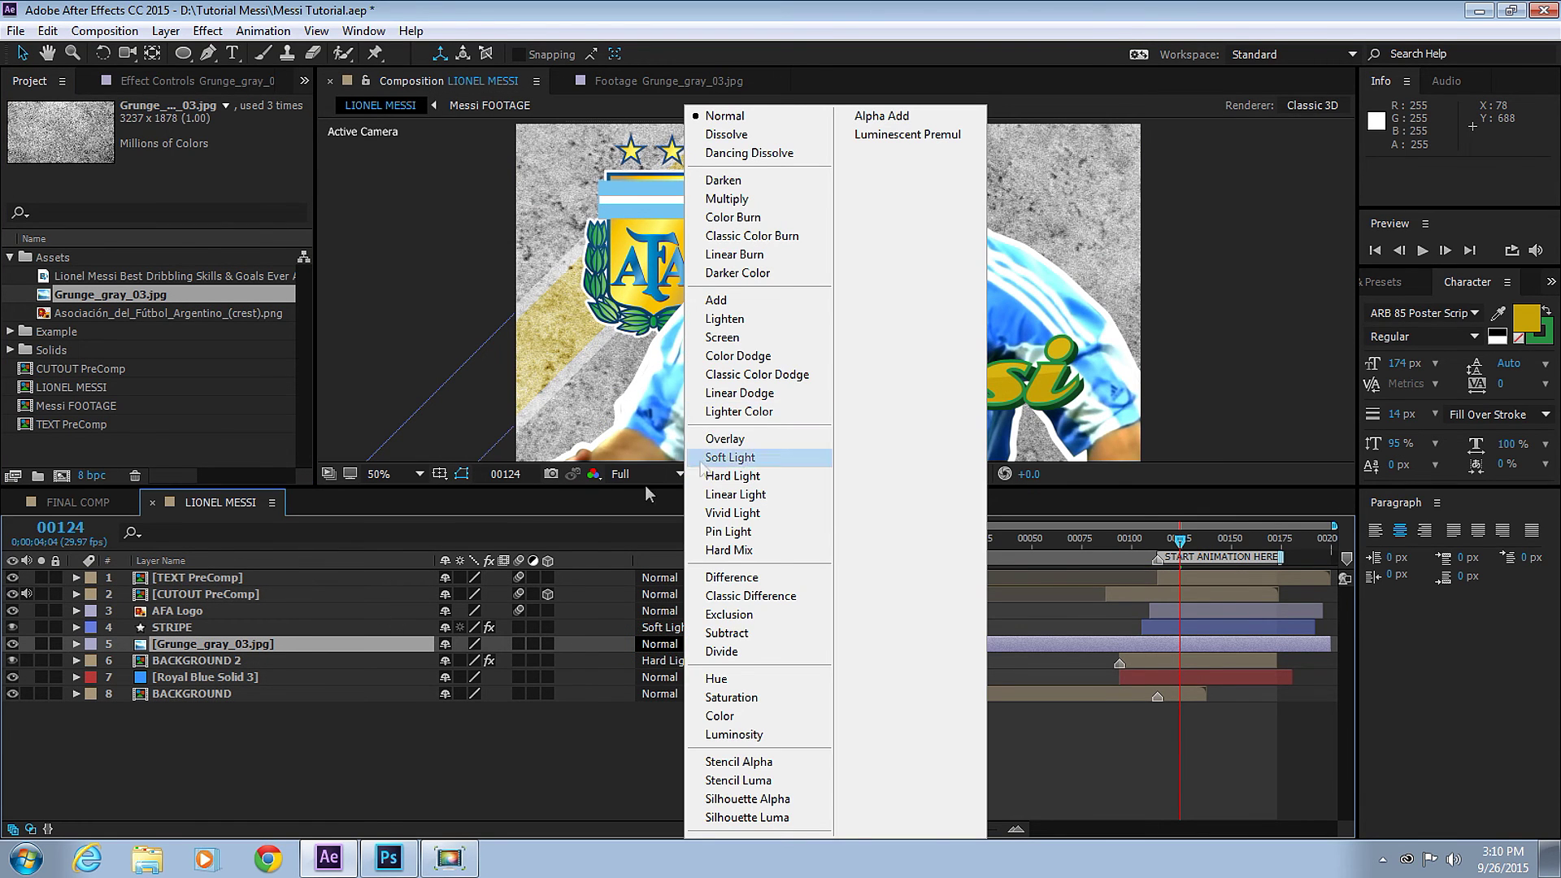
pyautogui.click(745, 444)
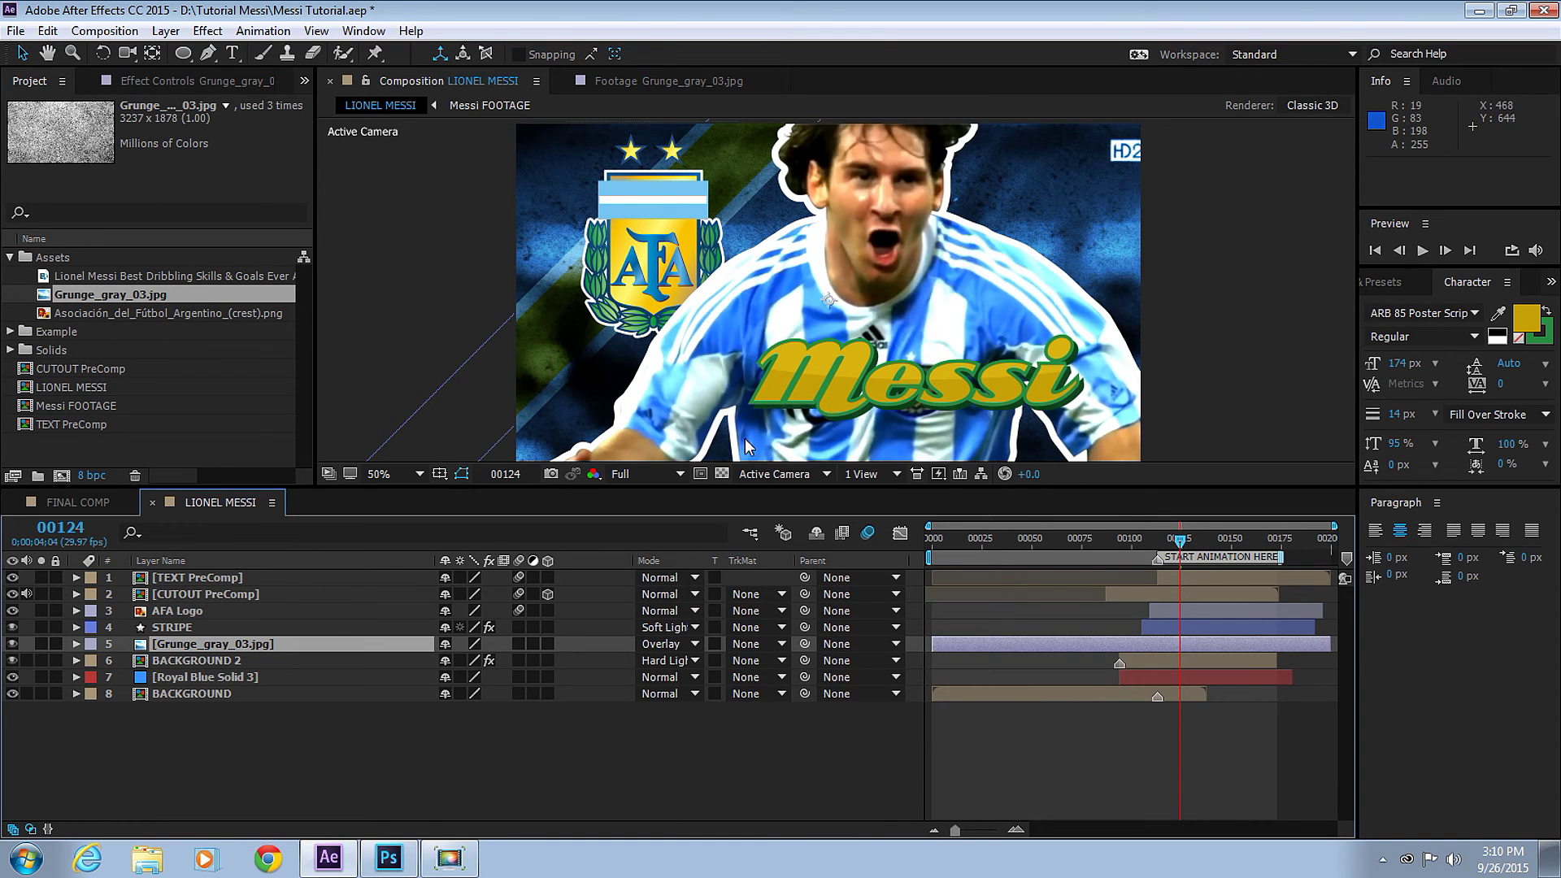
# - Toggle the grunge layer's visibility to compare the composition with and without it
pyautogui.click(12, 644)
pyautogui.click(12, 644)
pyautogui.click(12, 644)
pyautogui.click(12, 644)
pyautogui.click(12, 644)
pyautogui.click(12, 644)
# - Trim the grunge layer to start at frame 00094, matching the background layers' keyframes
pyautogui.click(1119, 537)
pyautogui.click(203, 661)
pyautogui.keyDown('ctrl'); pyautogui.click(205, 677); pyautogui.keyUp('ctrl')
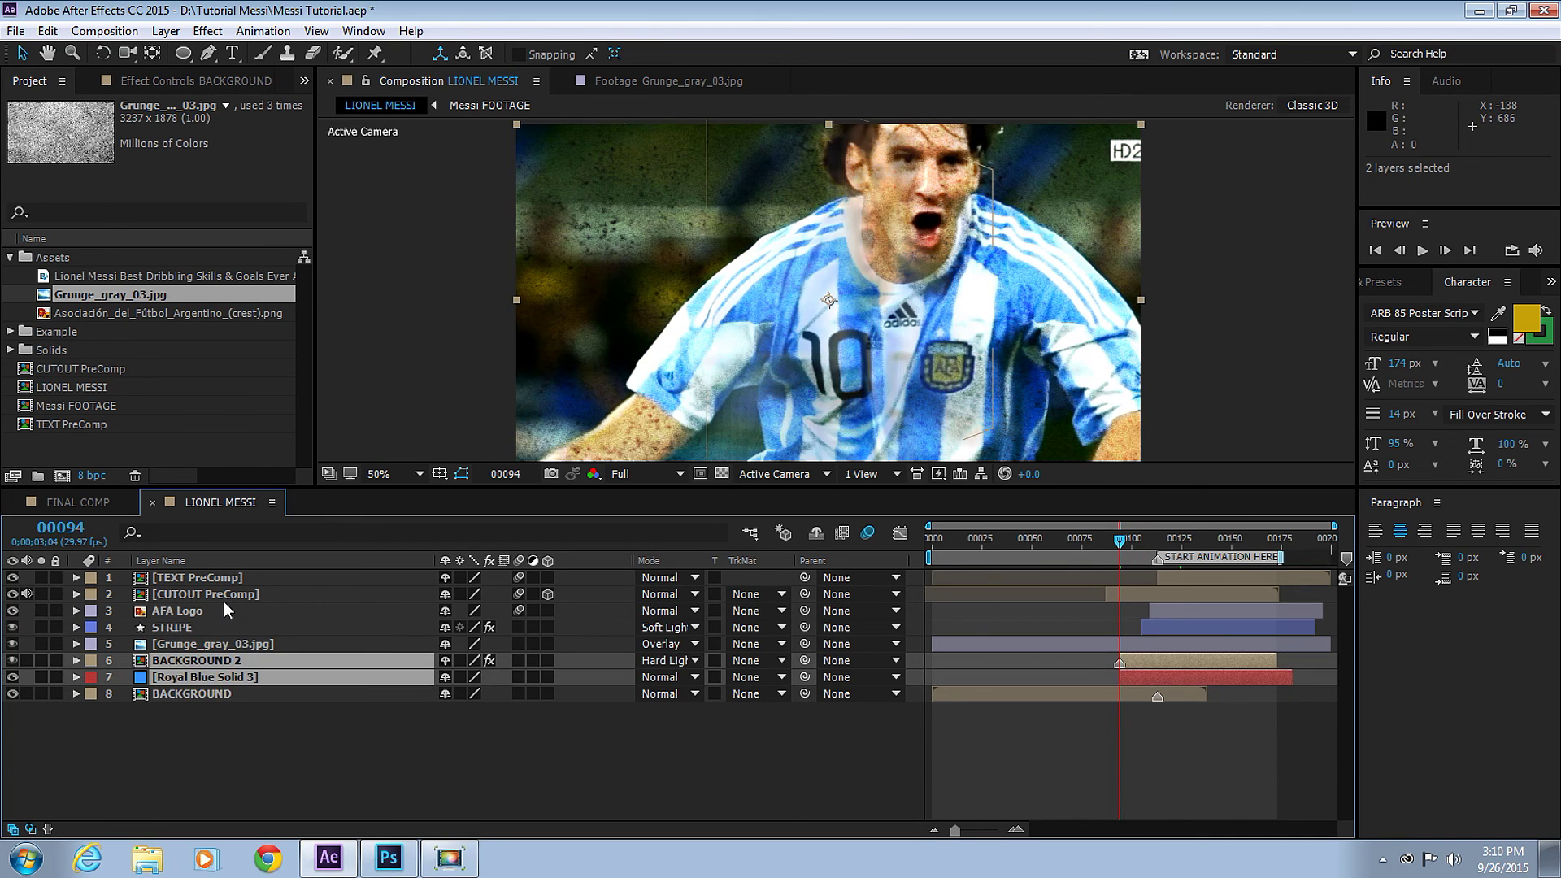
pyautogui.press('u')
pyautogui.scroll(2, 1301, 781)
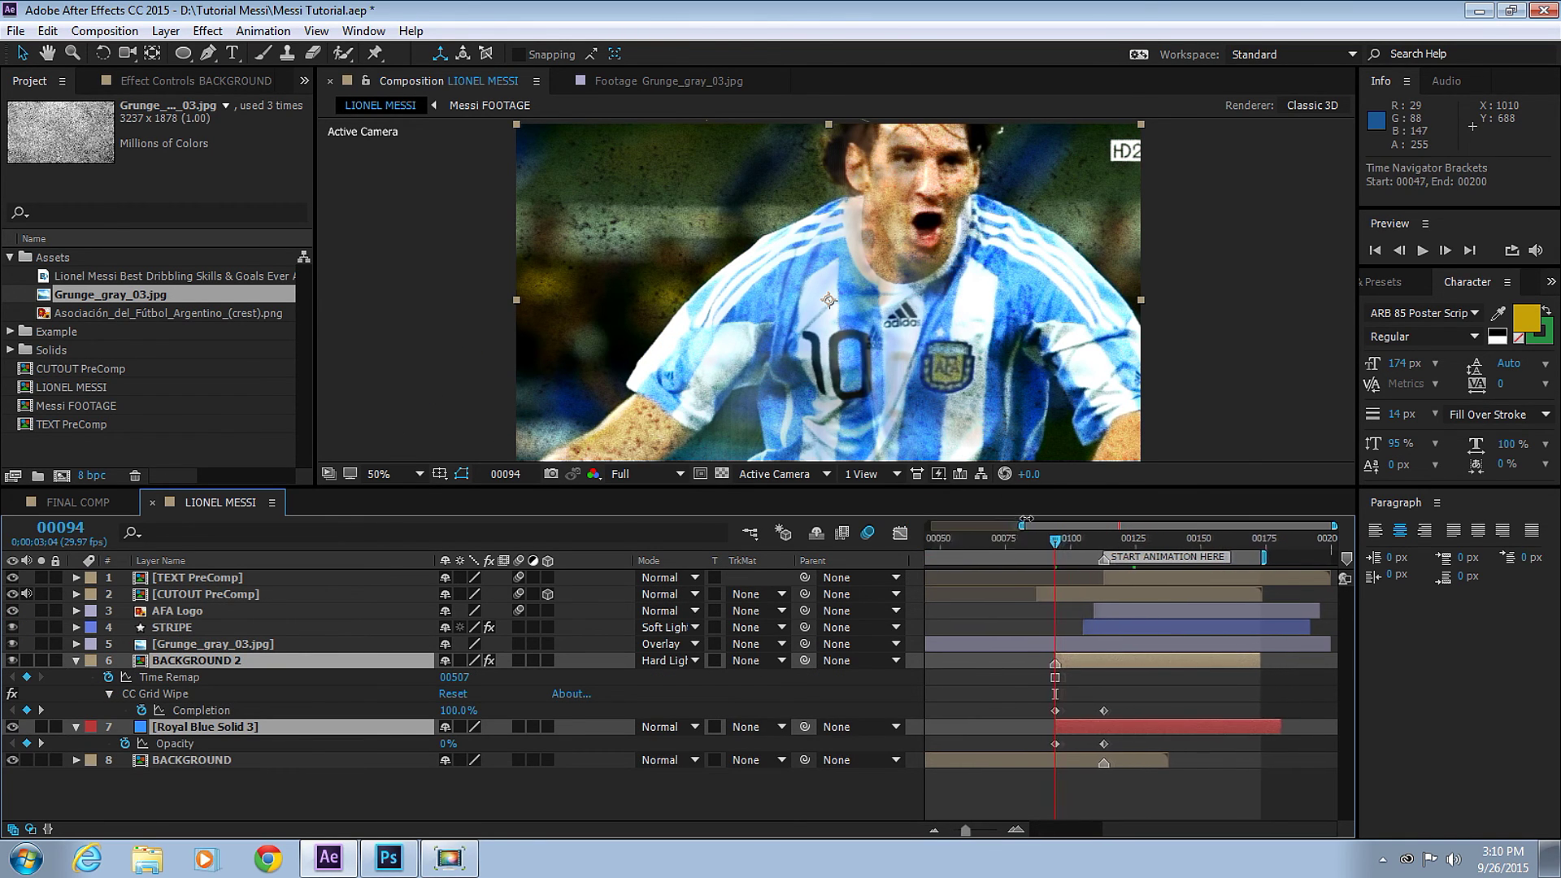
pyautogui.click(330, 646)
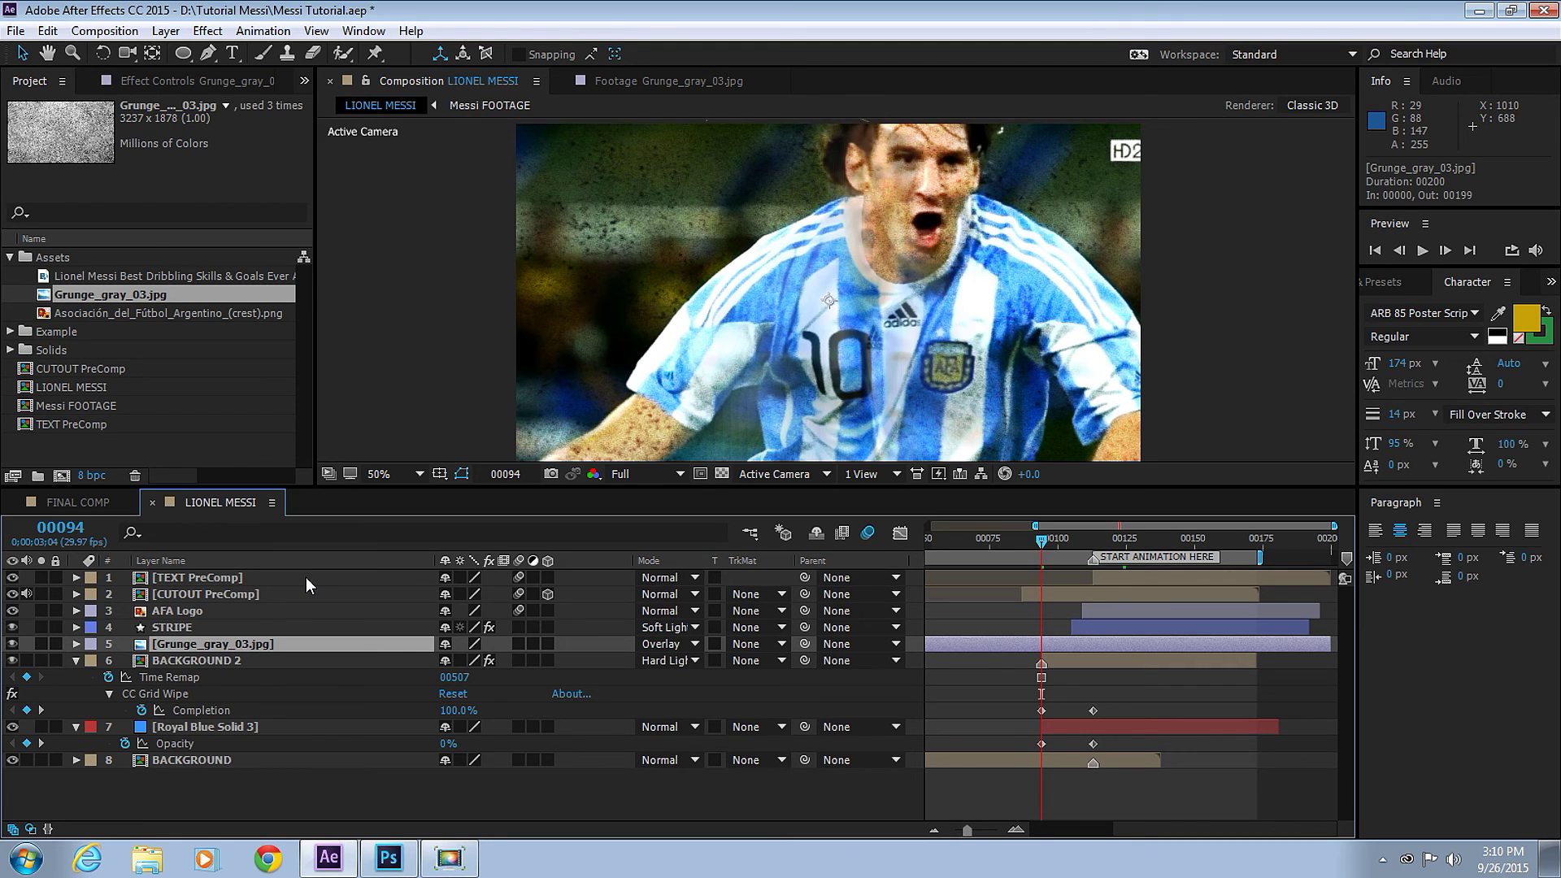
pyautogui.hotkey('alt', '[')
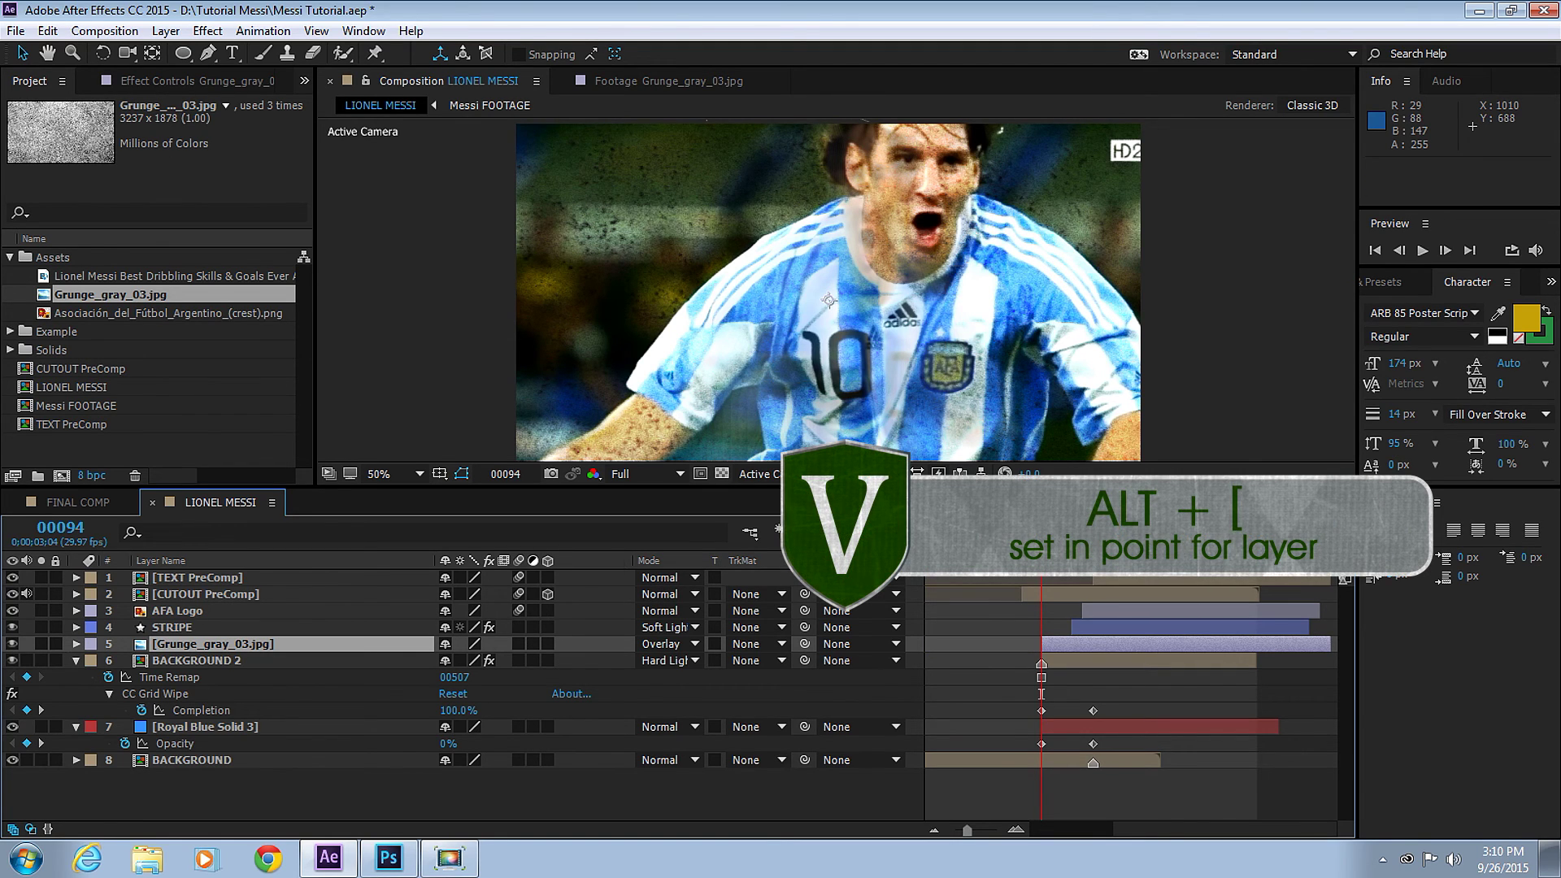
# - Keyframe the grunge layer's Opacity at 100% on frame 113 and 0% on frame 94
pyautogui.press('t')
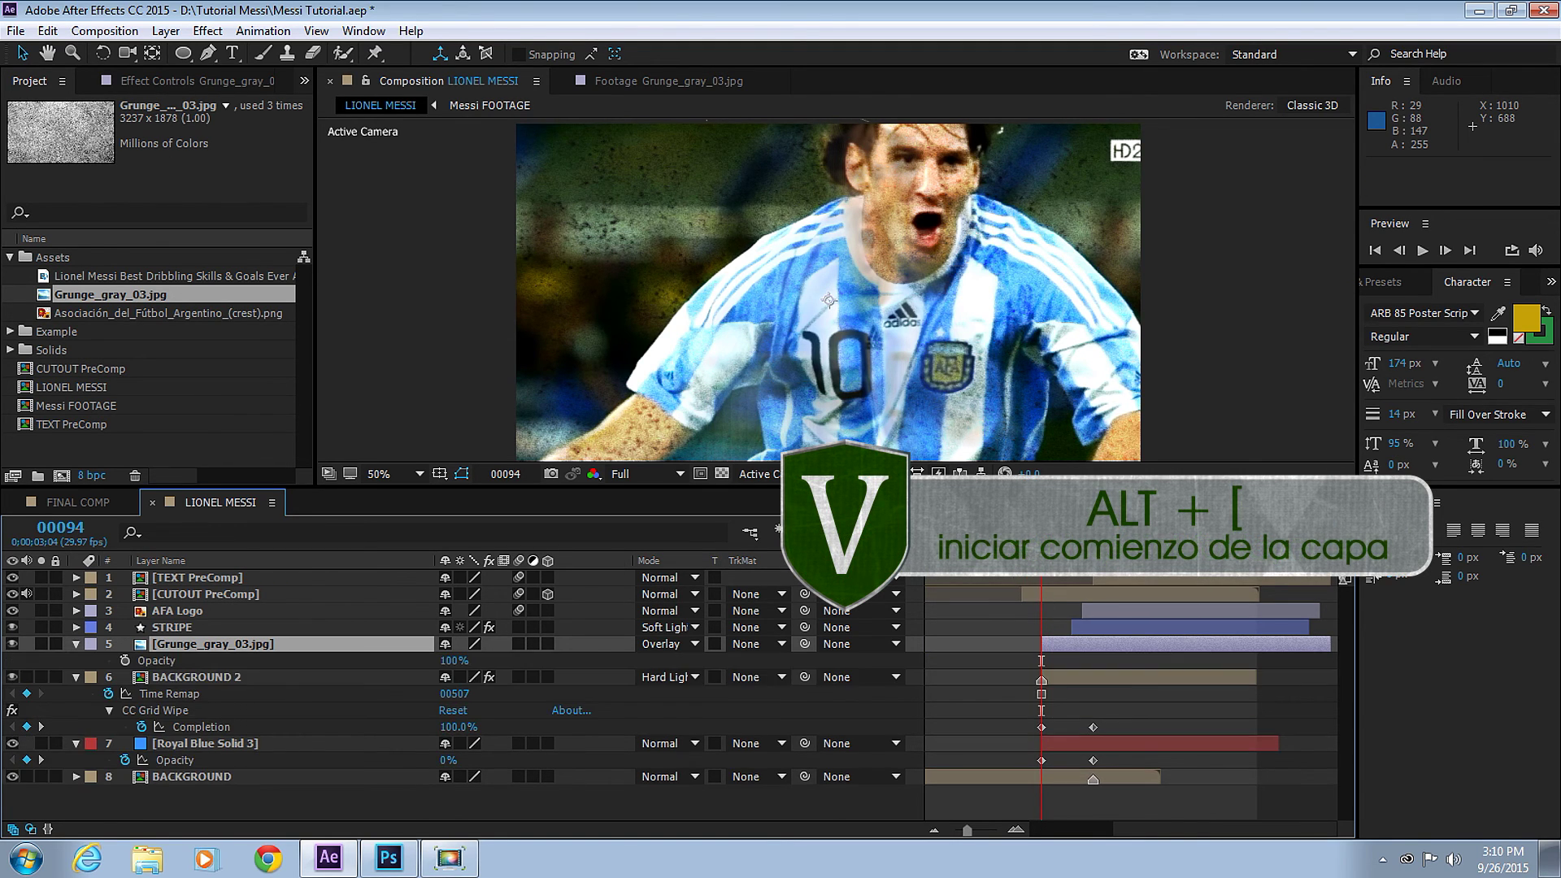
pyautogui.click(125, 660)
pyautogui.press('k')
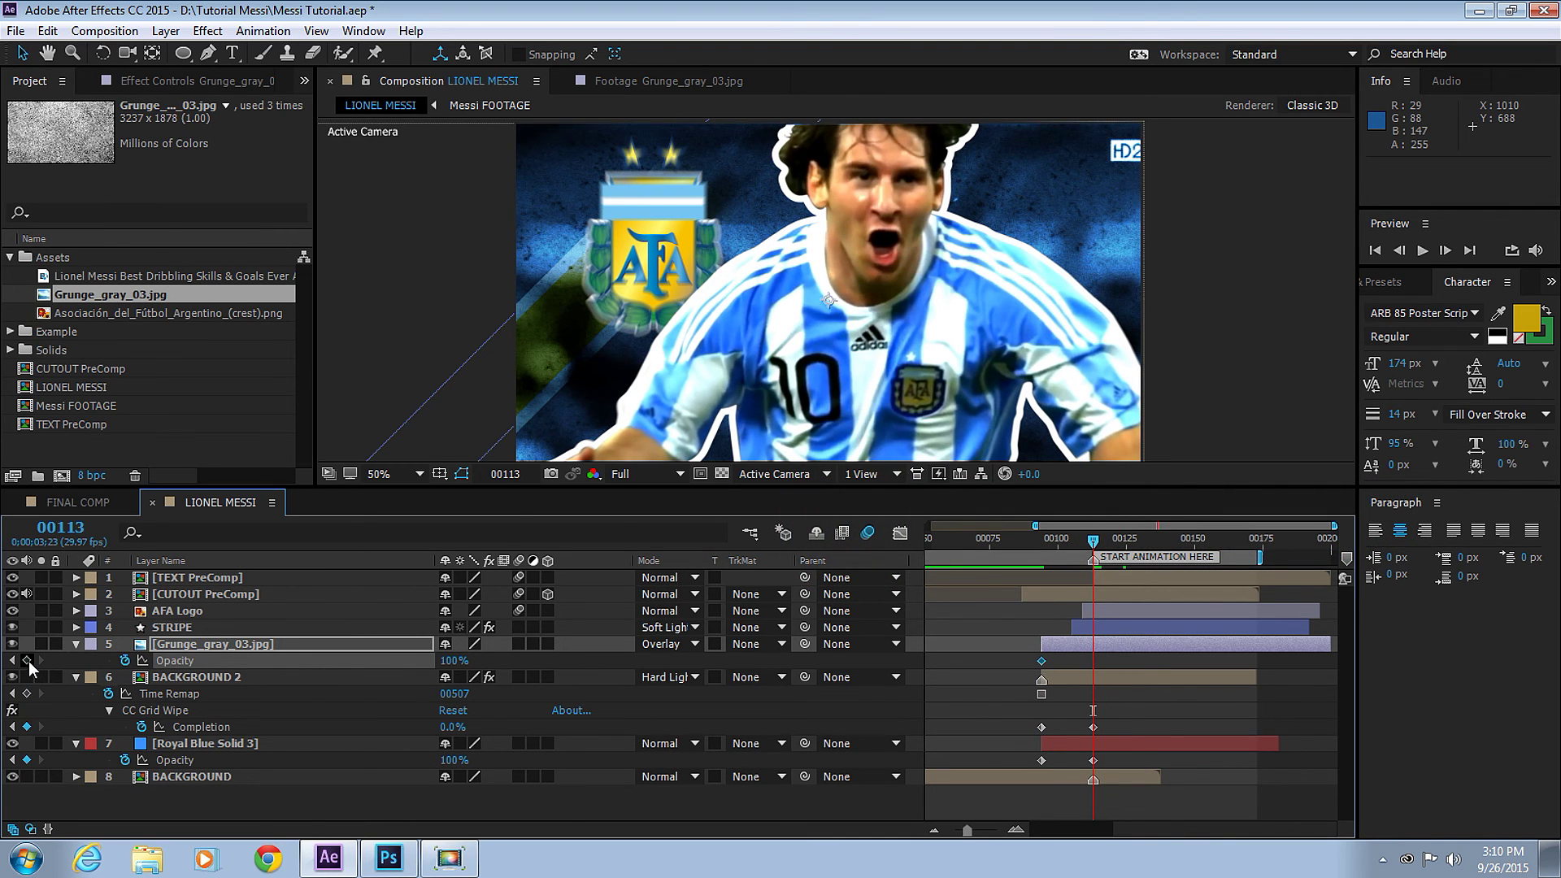
pyautogui.click(27, 661)
pyautogui.click(1041, 541)
pyautogui.click(1043, 662)
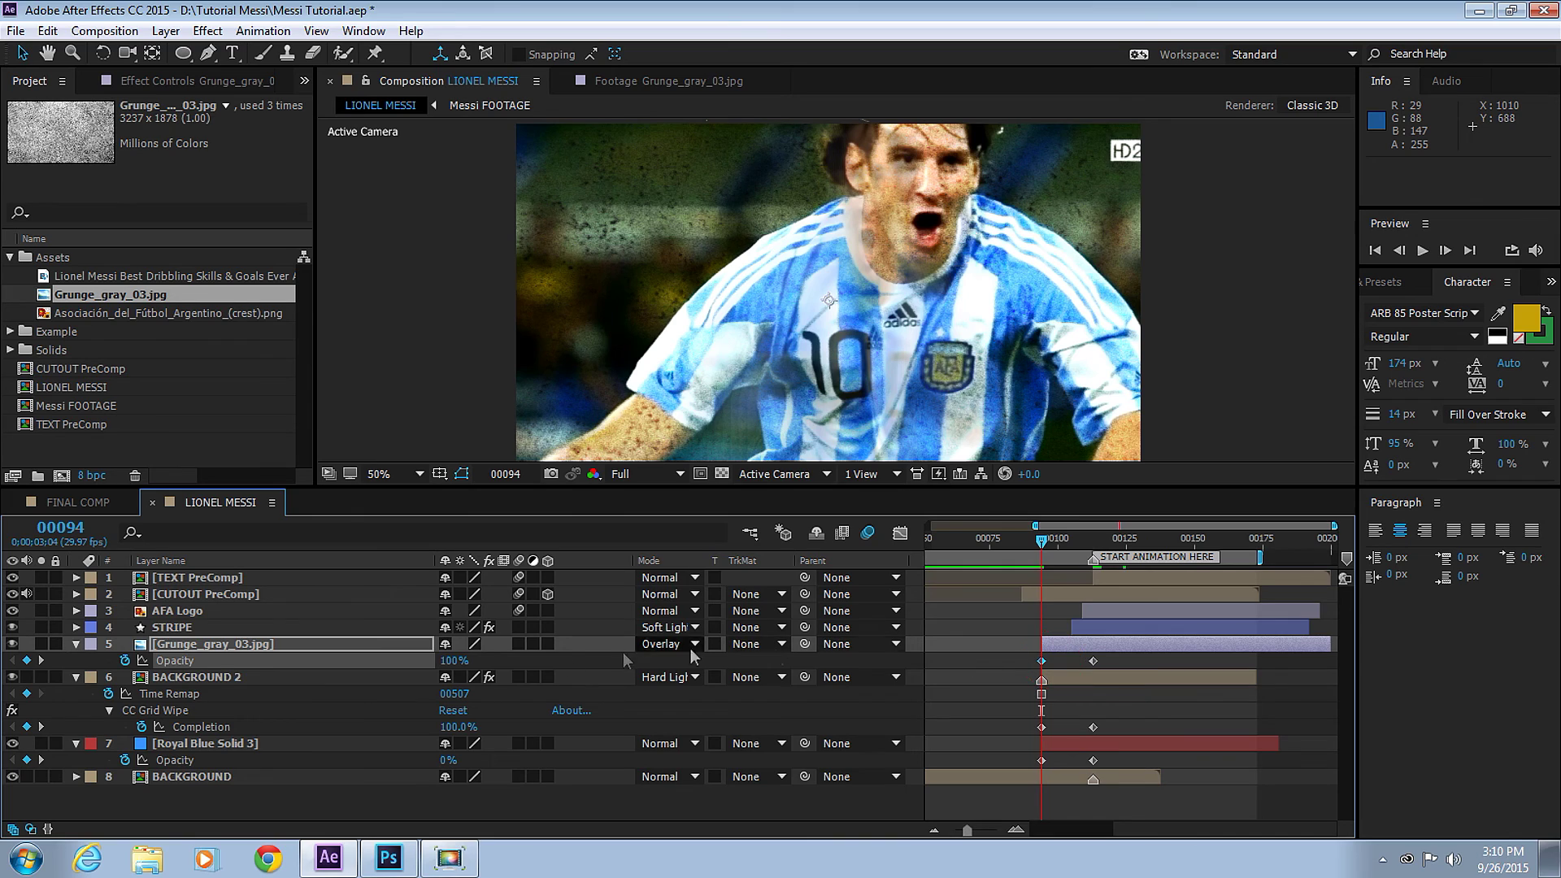
pyautogui.click(454, 661)
# - Preview the grunge fade-in, stopping at frame 154
pyautogui.press('space')
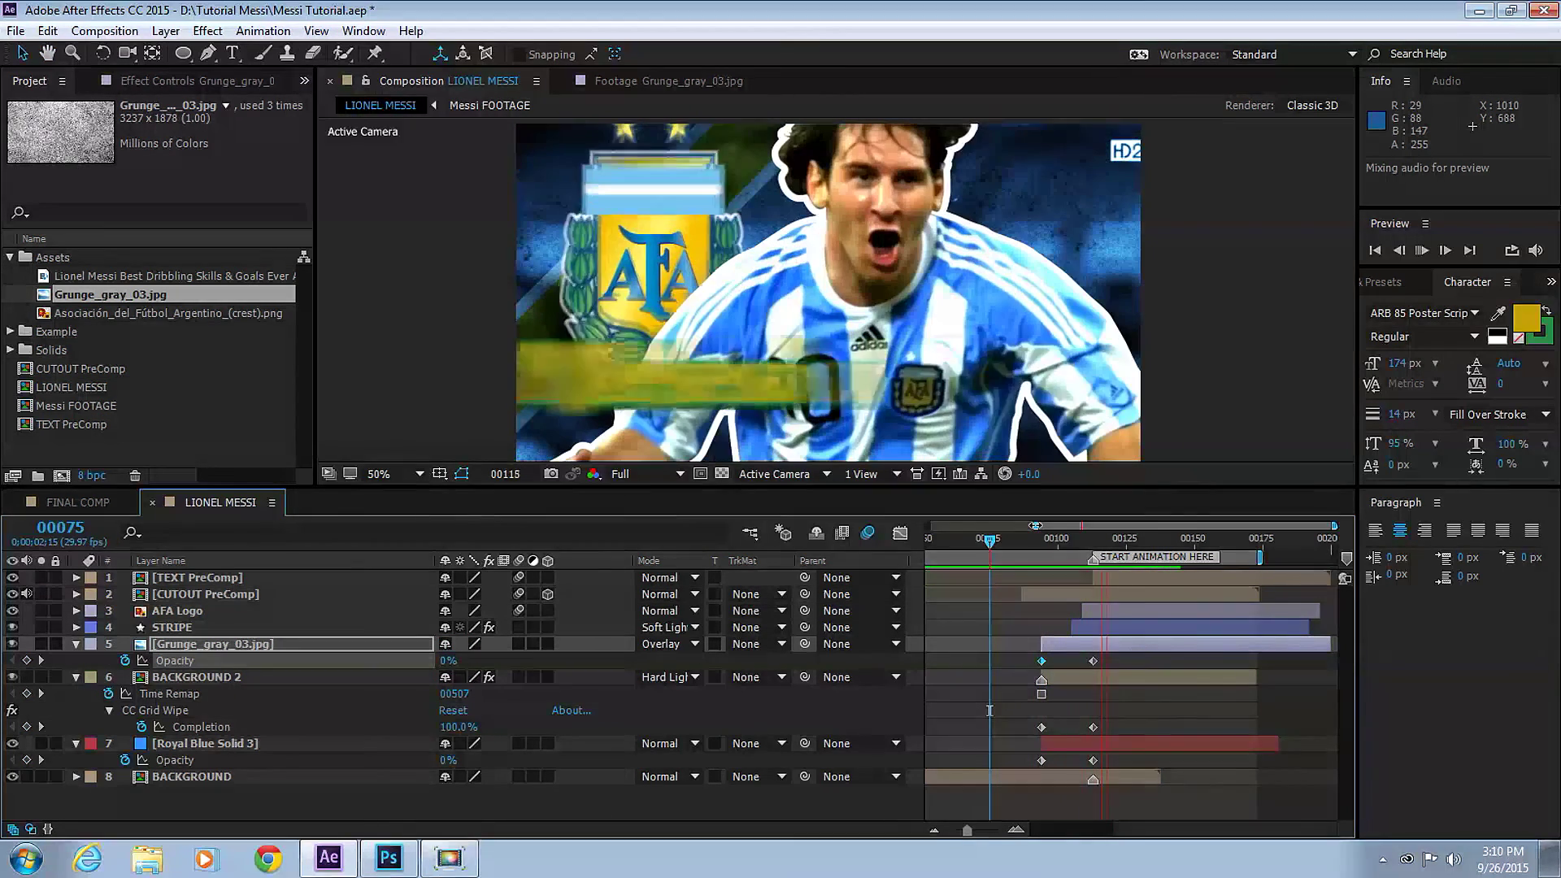
pyautogui.press('space')
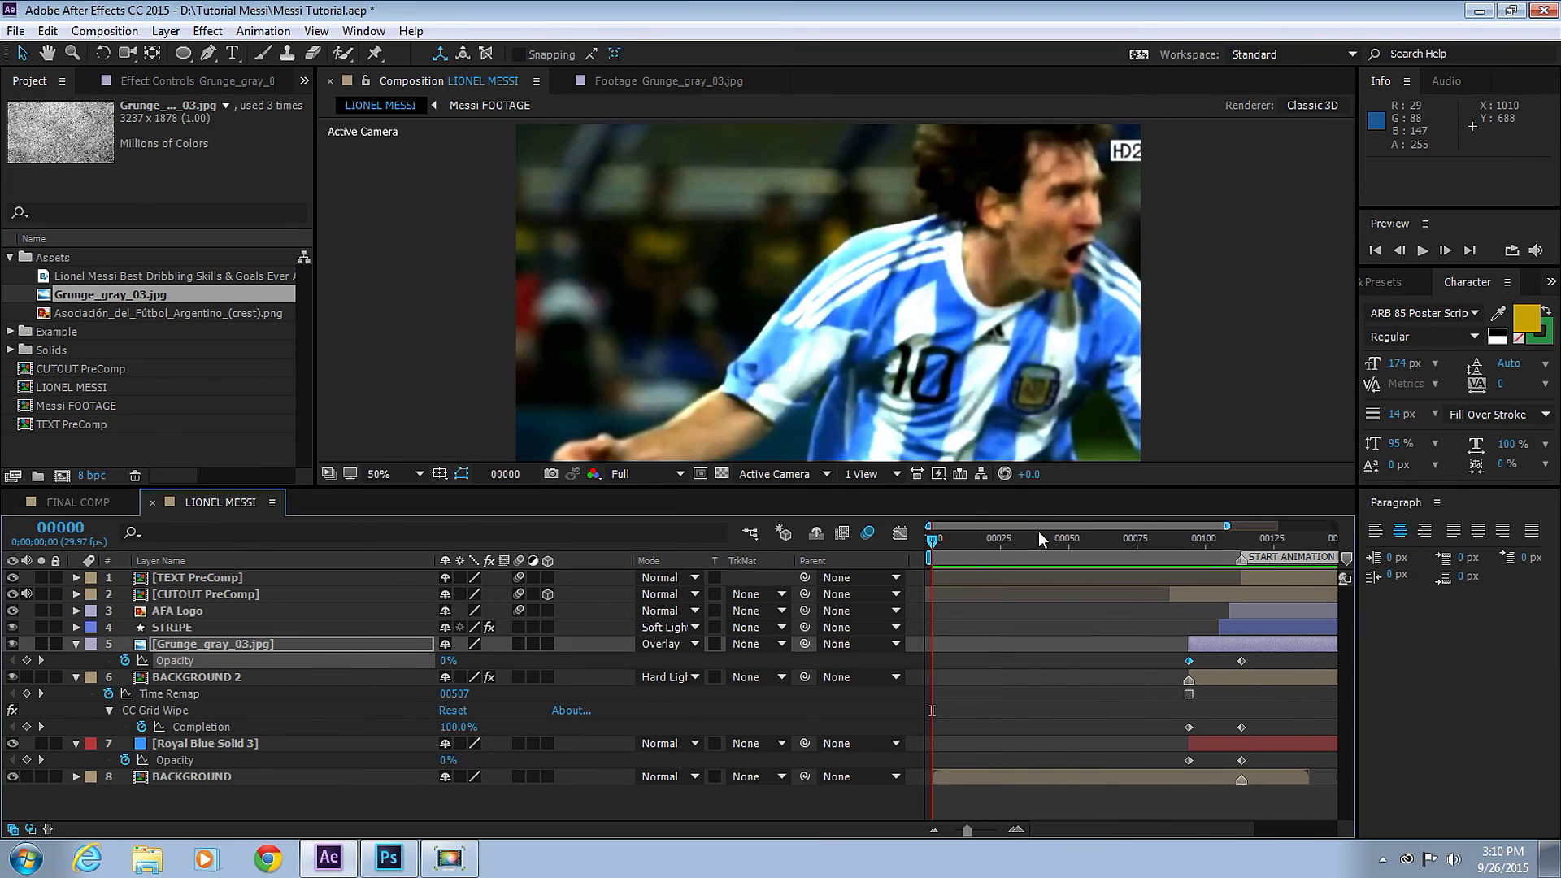
pyautogui.press('space')
pyautogui.press('-')
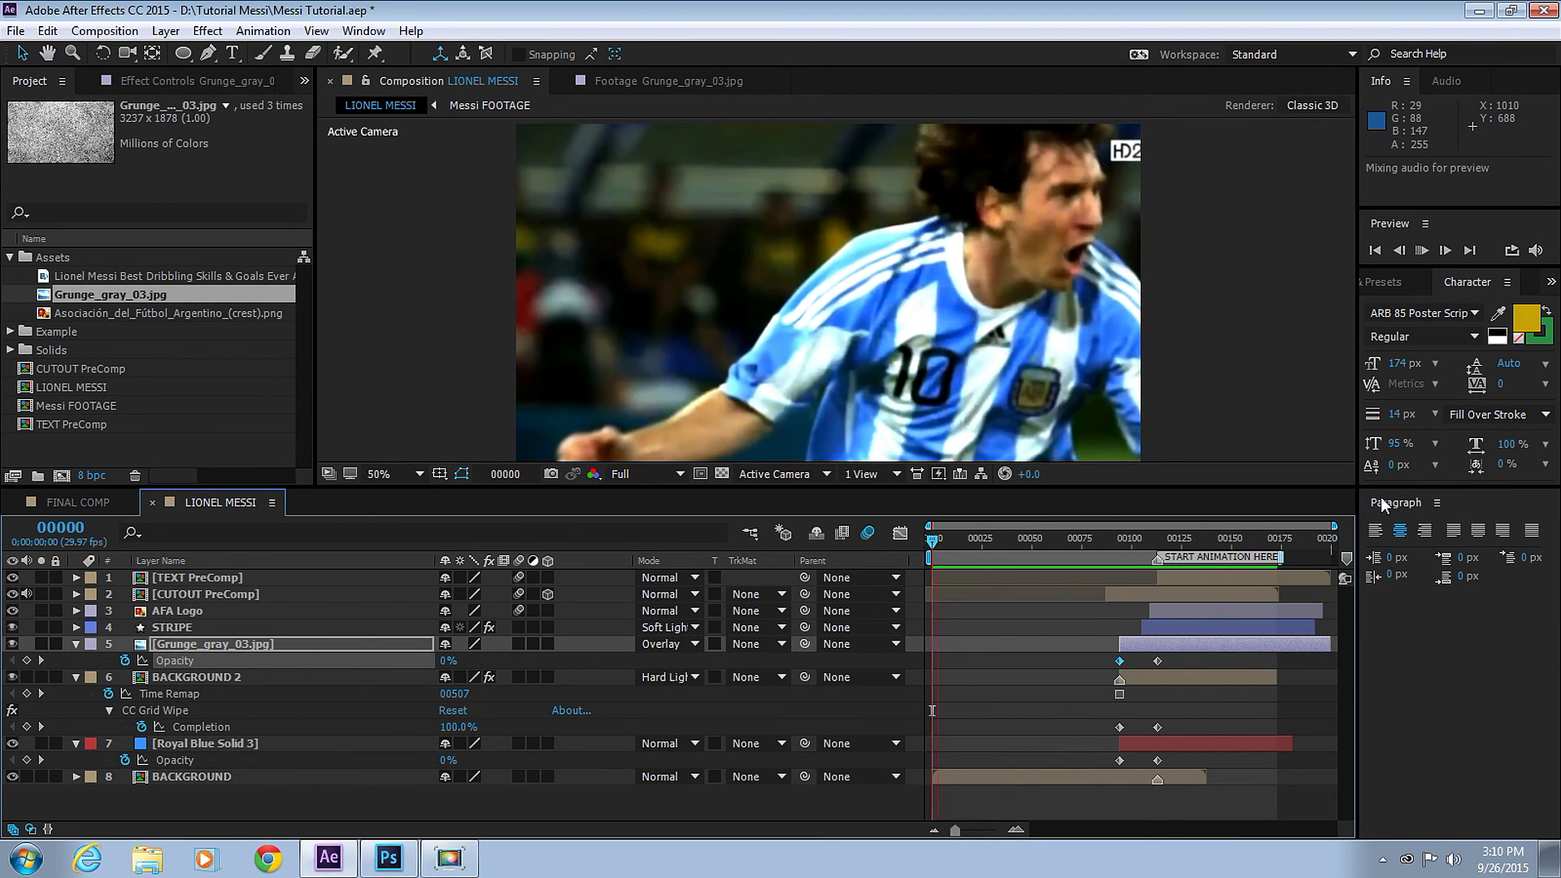
pyautogui.press('space')
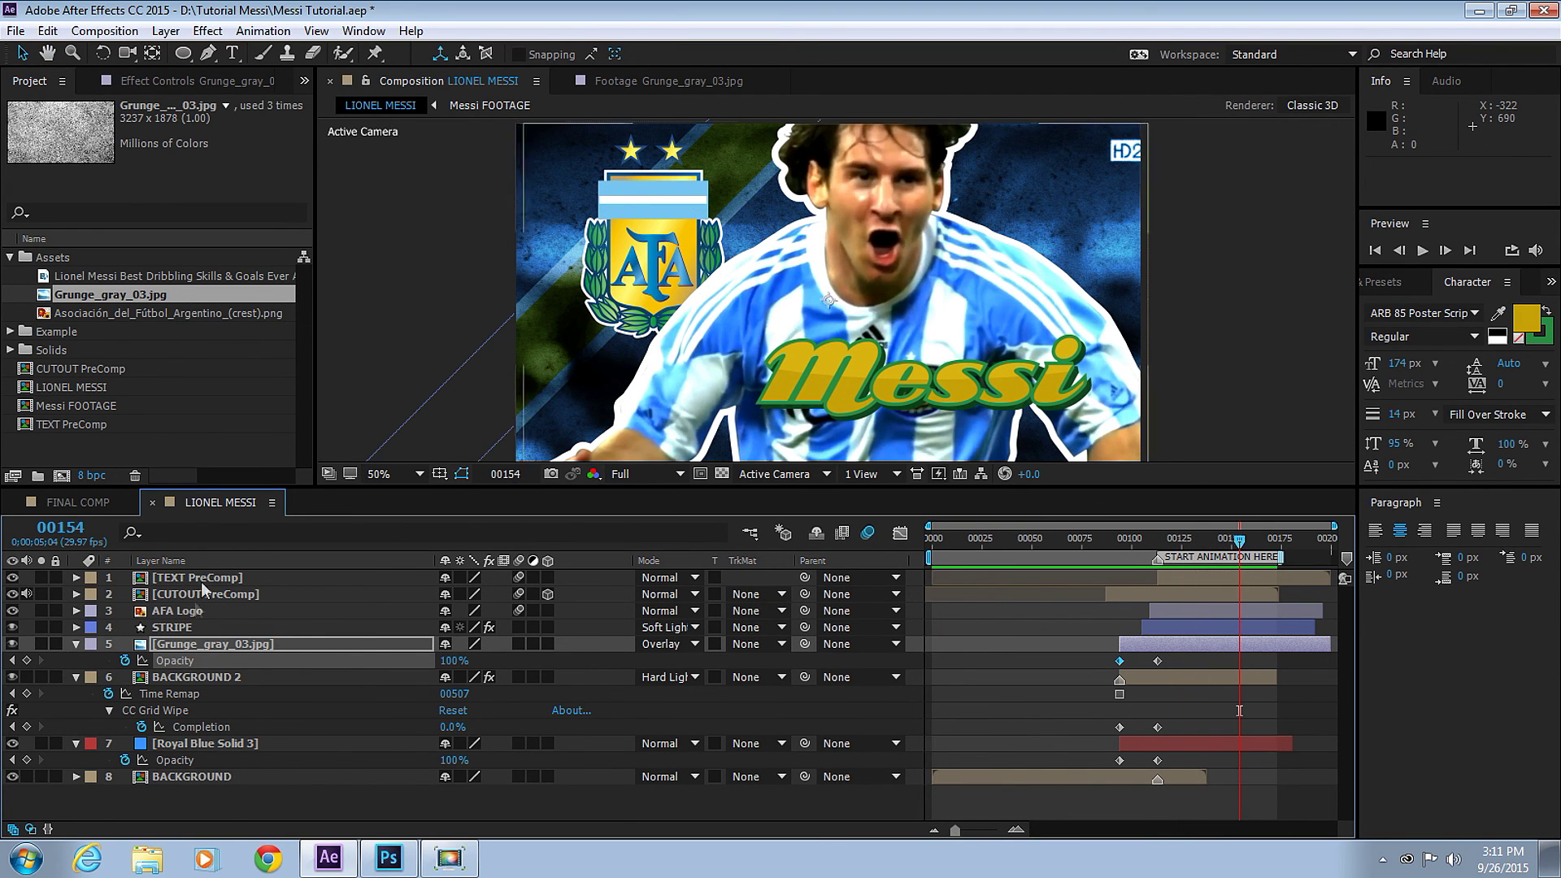
# - Open the CUTOUT PreComp composition and select its Messi FOOTAGE layer
pyautogui.click(206, 595)
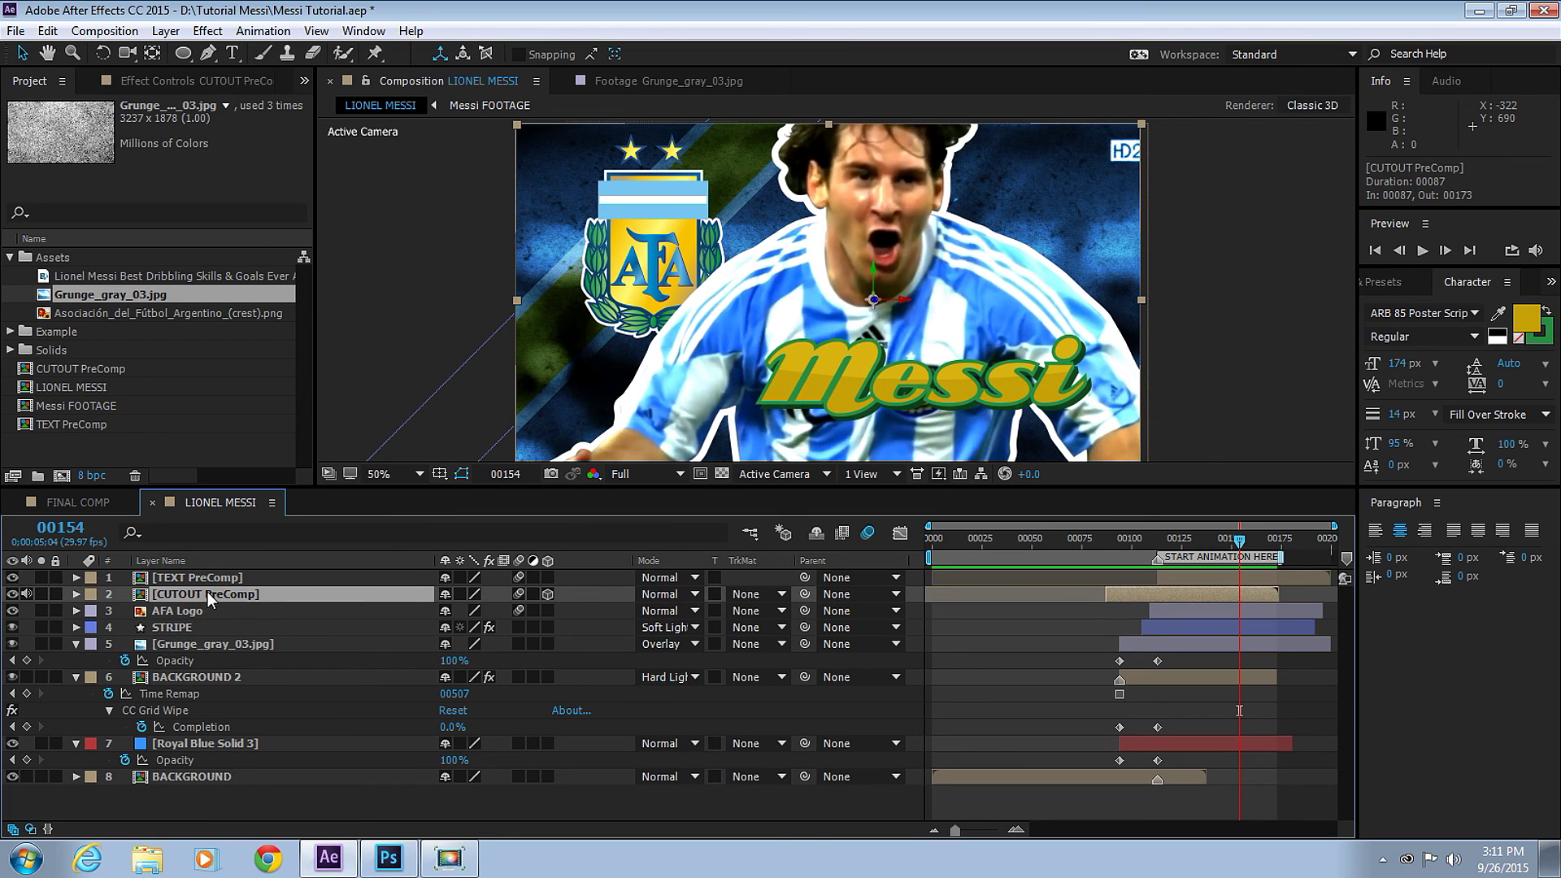
pyautogui.doubleClick(206, 595)
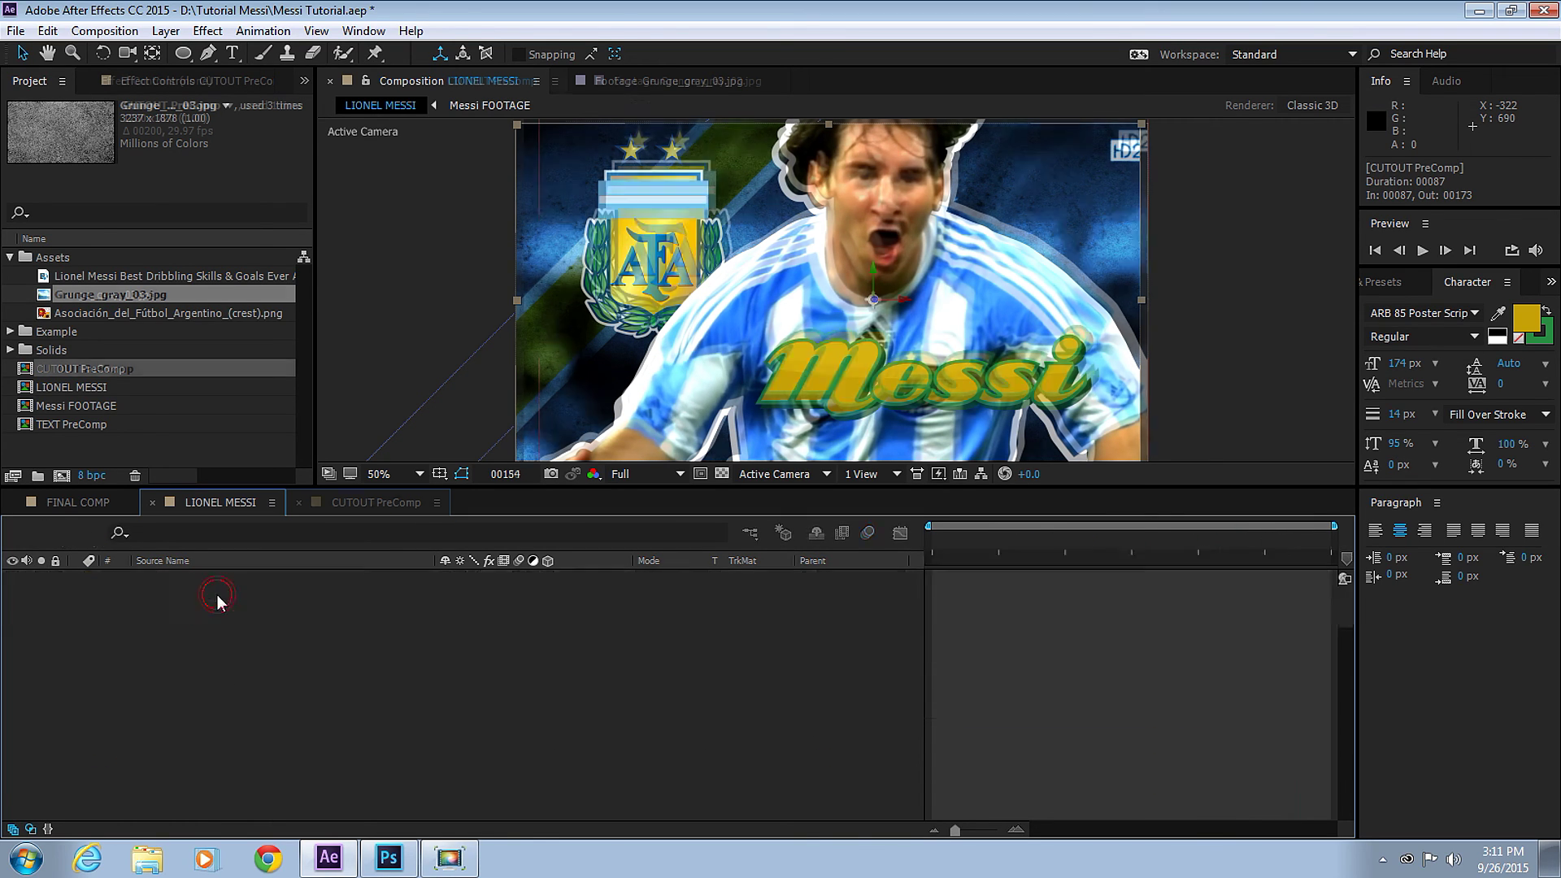
pyautogui.moveTo(429, 486); pyautogui.dragTo(429, 544)
pyautogui.click(236, 635)
pyautogui.moveTo(706, 428); pyautogui.dragTo(652, 435)
pyautogui.click(221, 628)
# - Apply Tritone to Messi FOOTAGE with neutral grey midtones
pyautogui.click(221, 31)
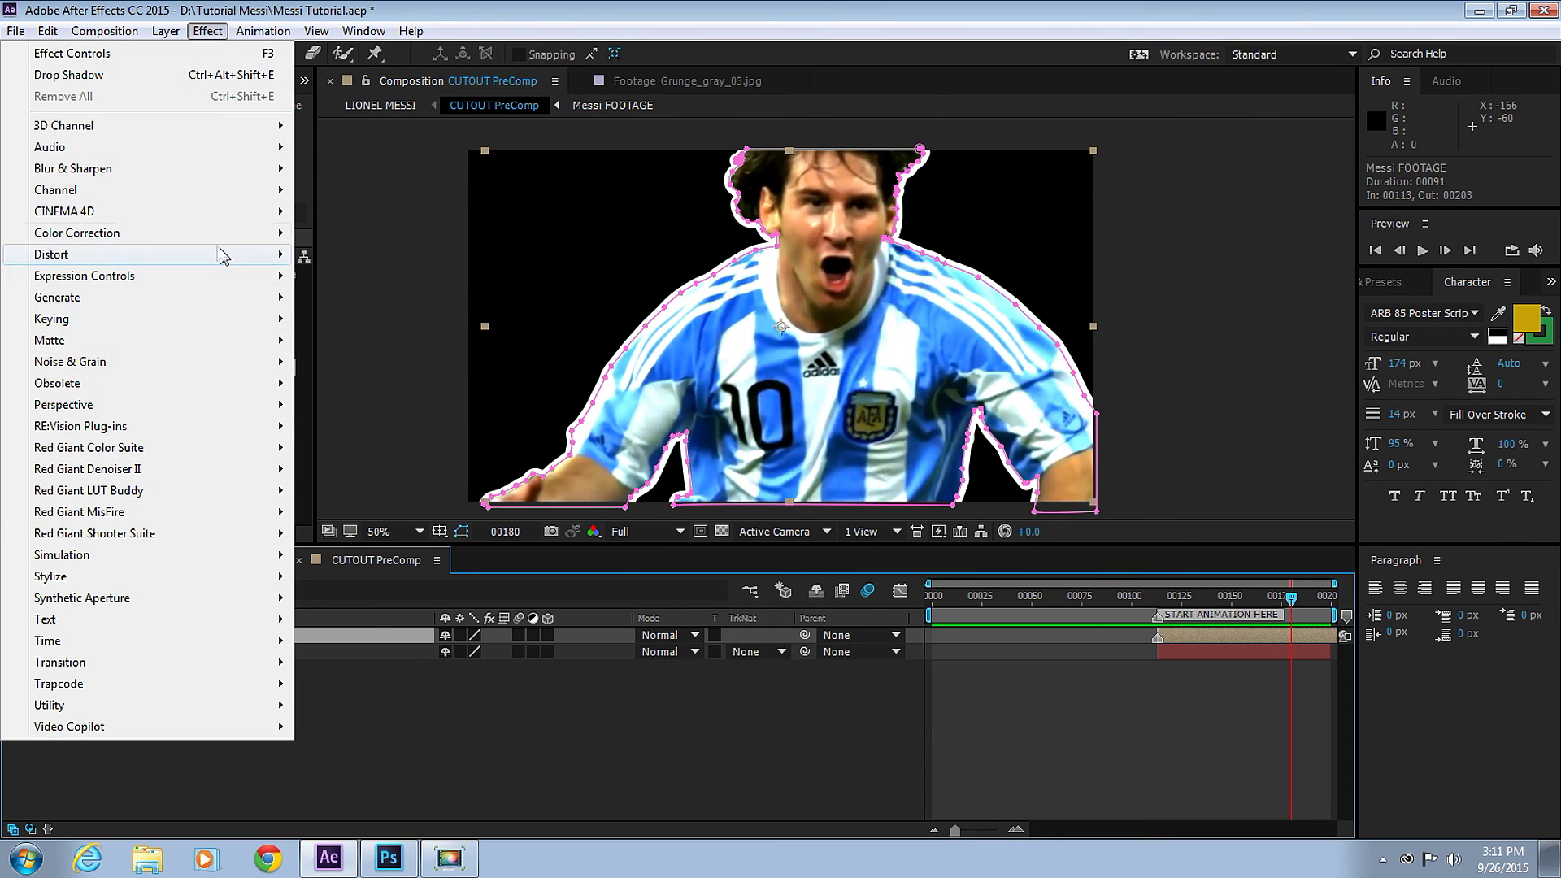
pyautogui.moveTo(202, 234)
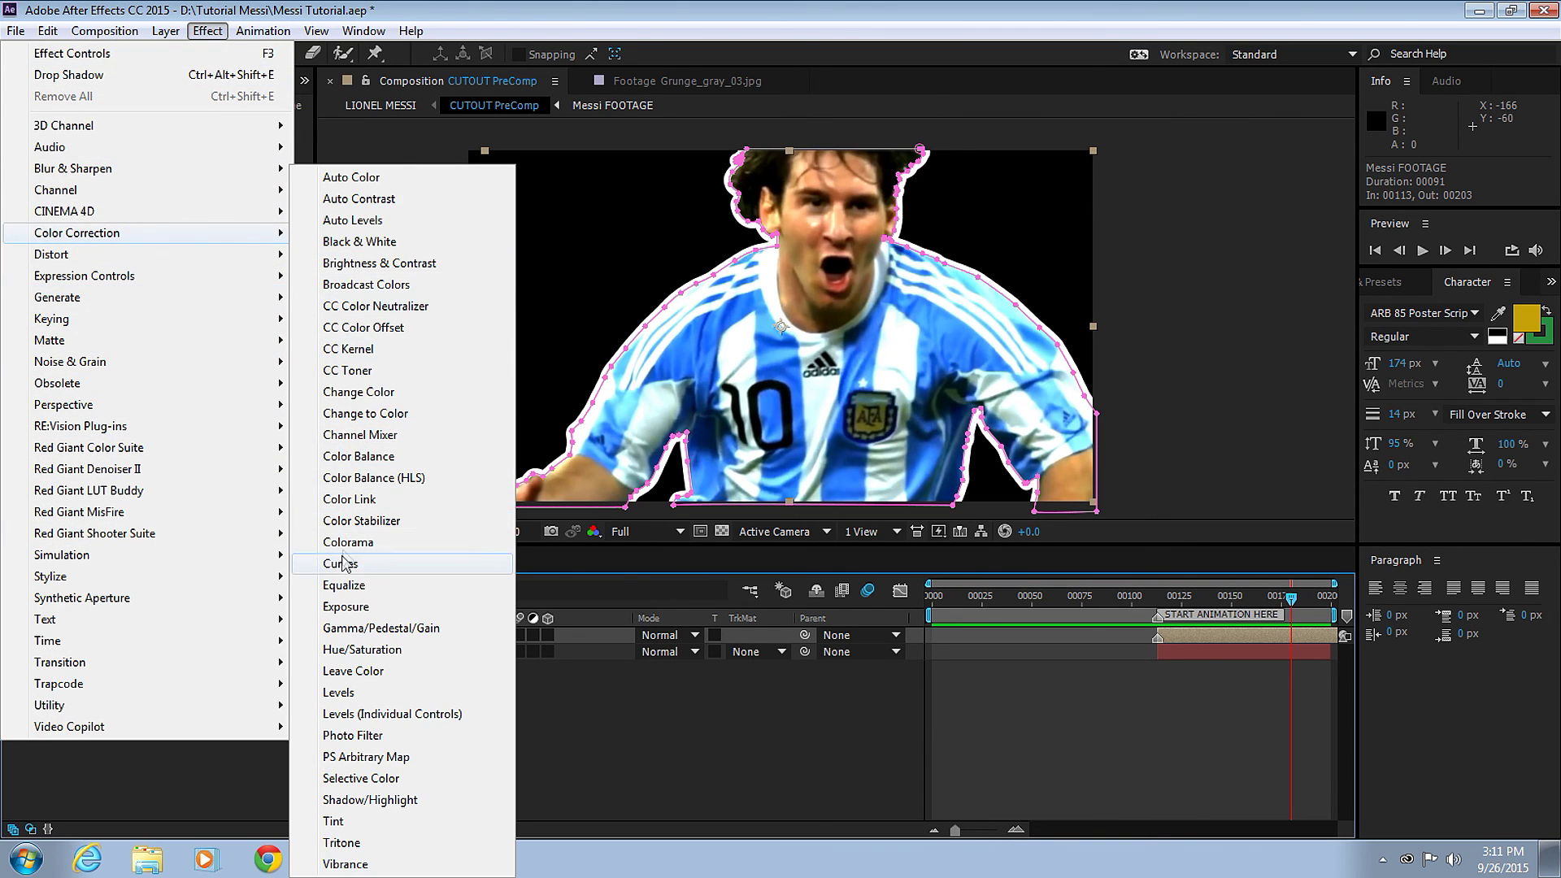
pyautogui.click(342, 844)
pyautogui.click(183, 154)
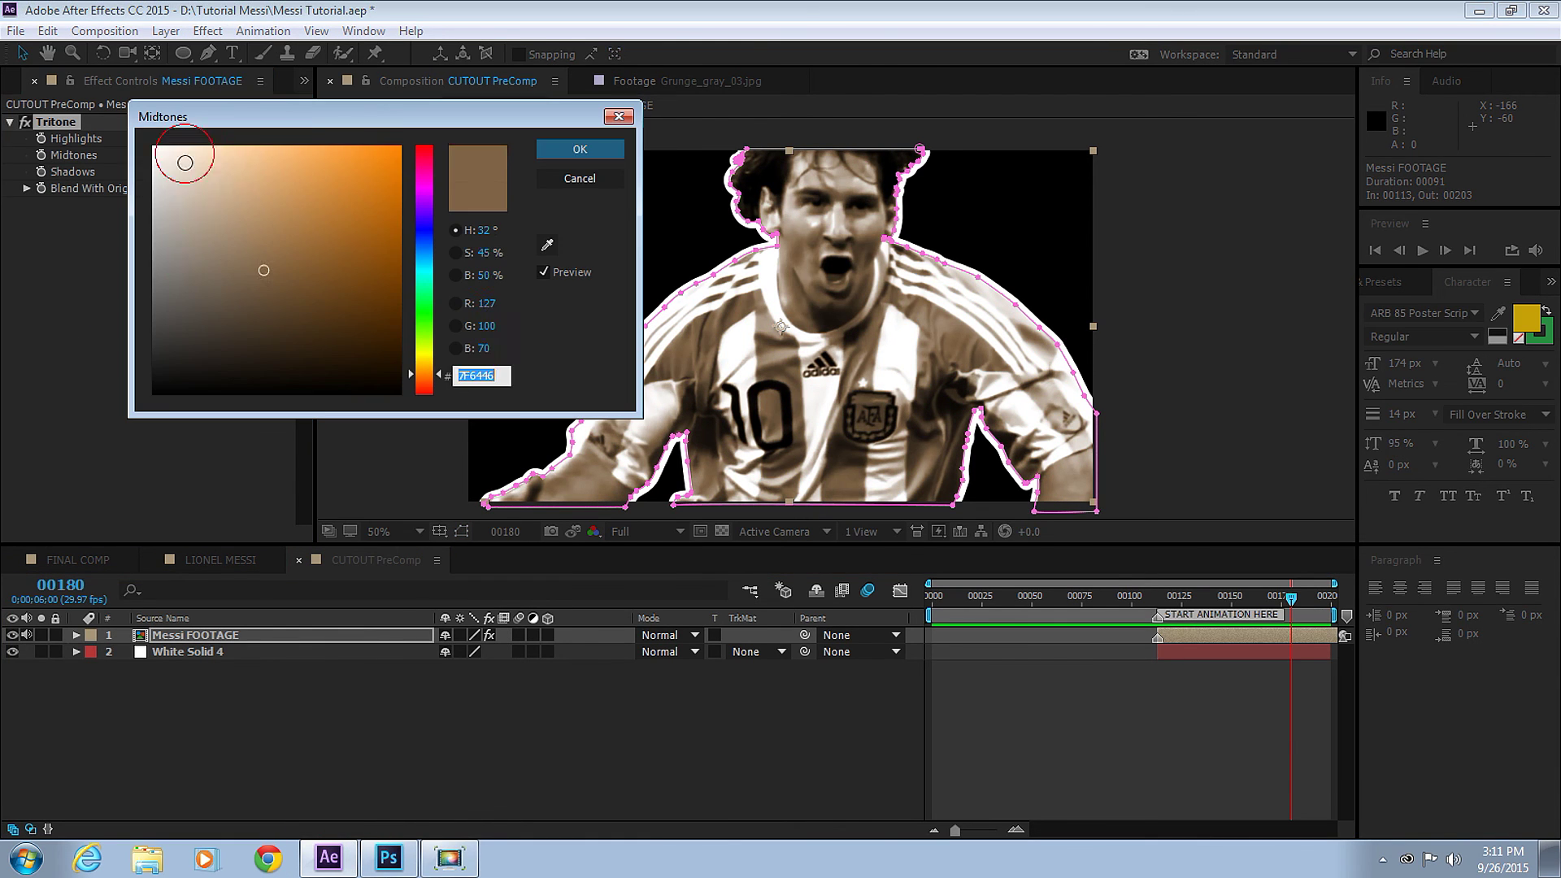
pyautogui.click(176, 259)
pyautogui.press('Return')
# - Add Levels to Messi FOOTAGE: raise input black, input white 227, gamma 0.81
pyautogui.click(207, 31)
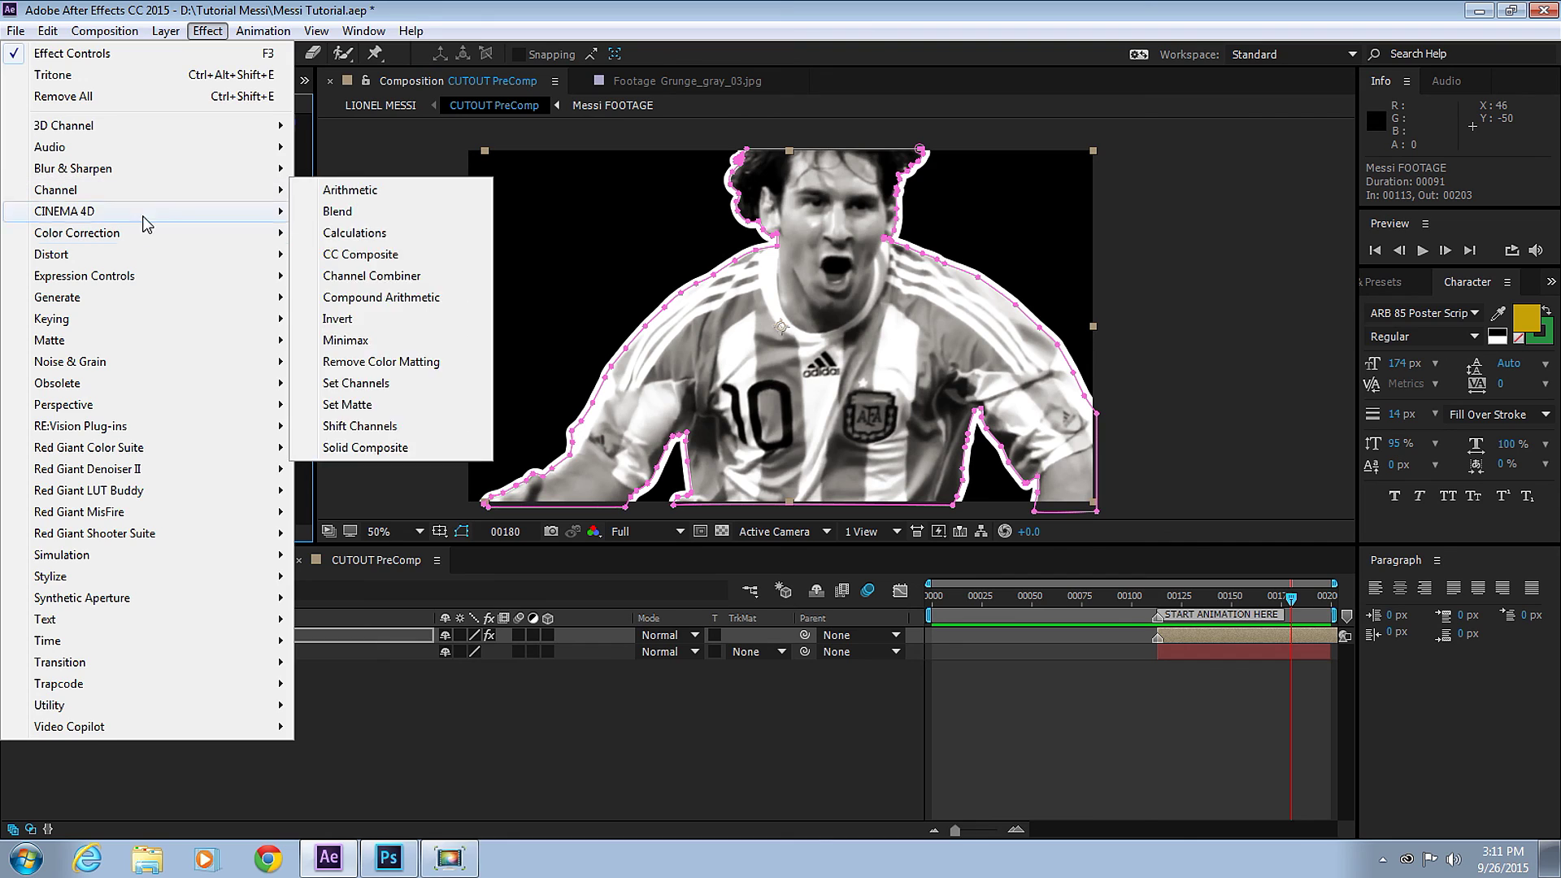
pyautogui.moveTo(142, 236)
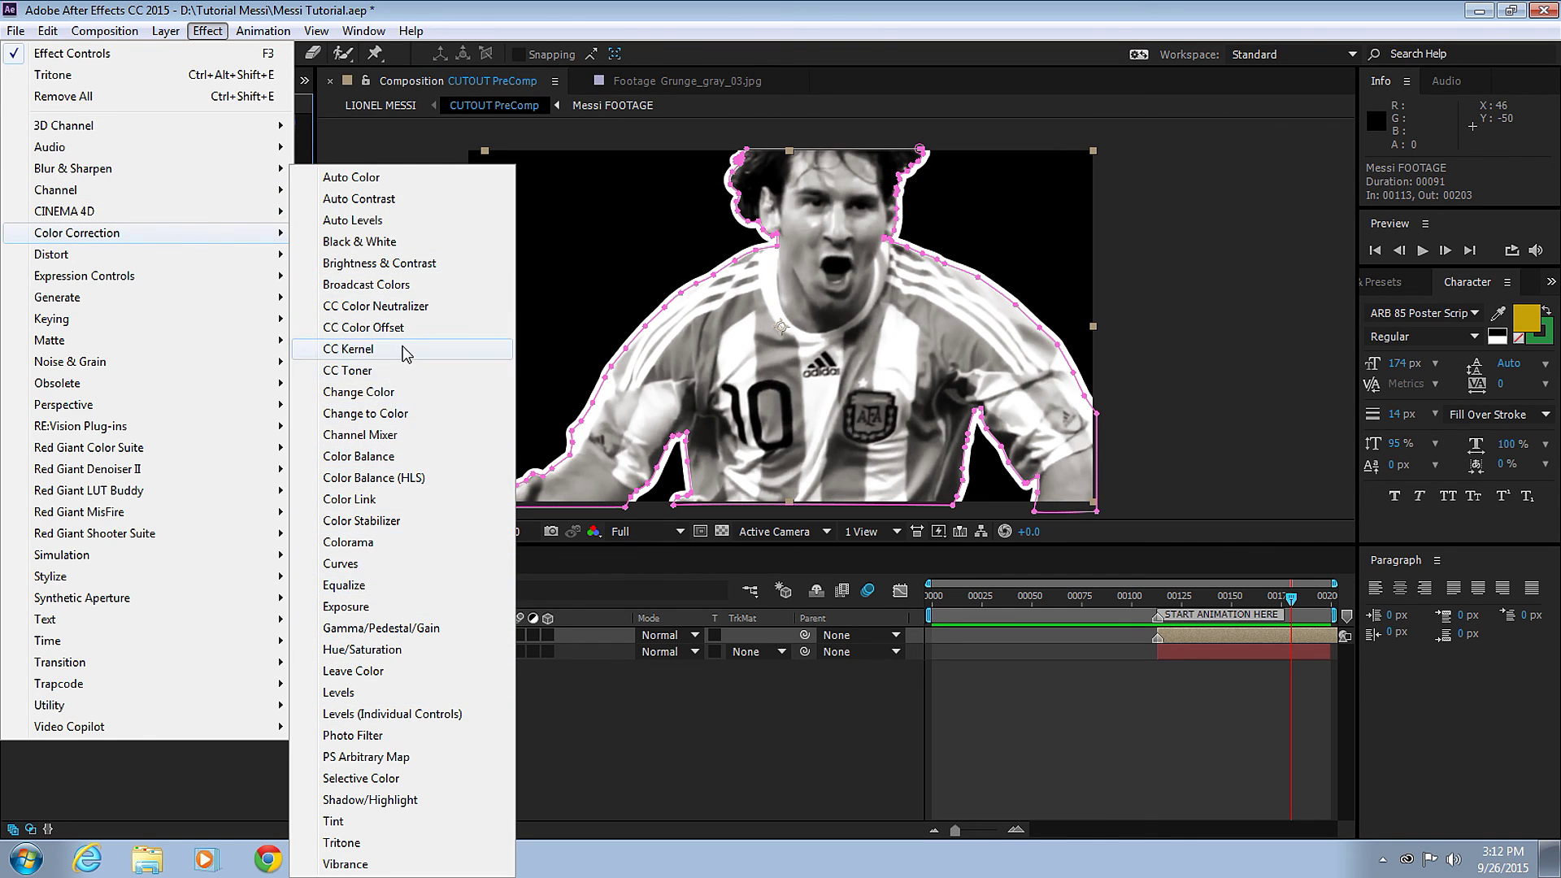
pyautogui.click(352, 692)
pyautogui.moveTo(57, 317); pyautogui.dragTo(90, 318)
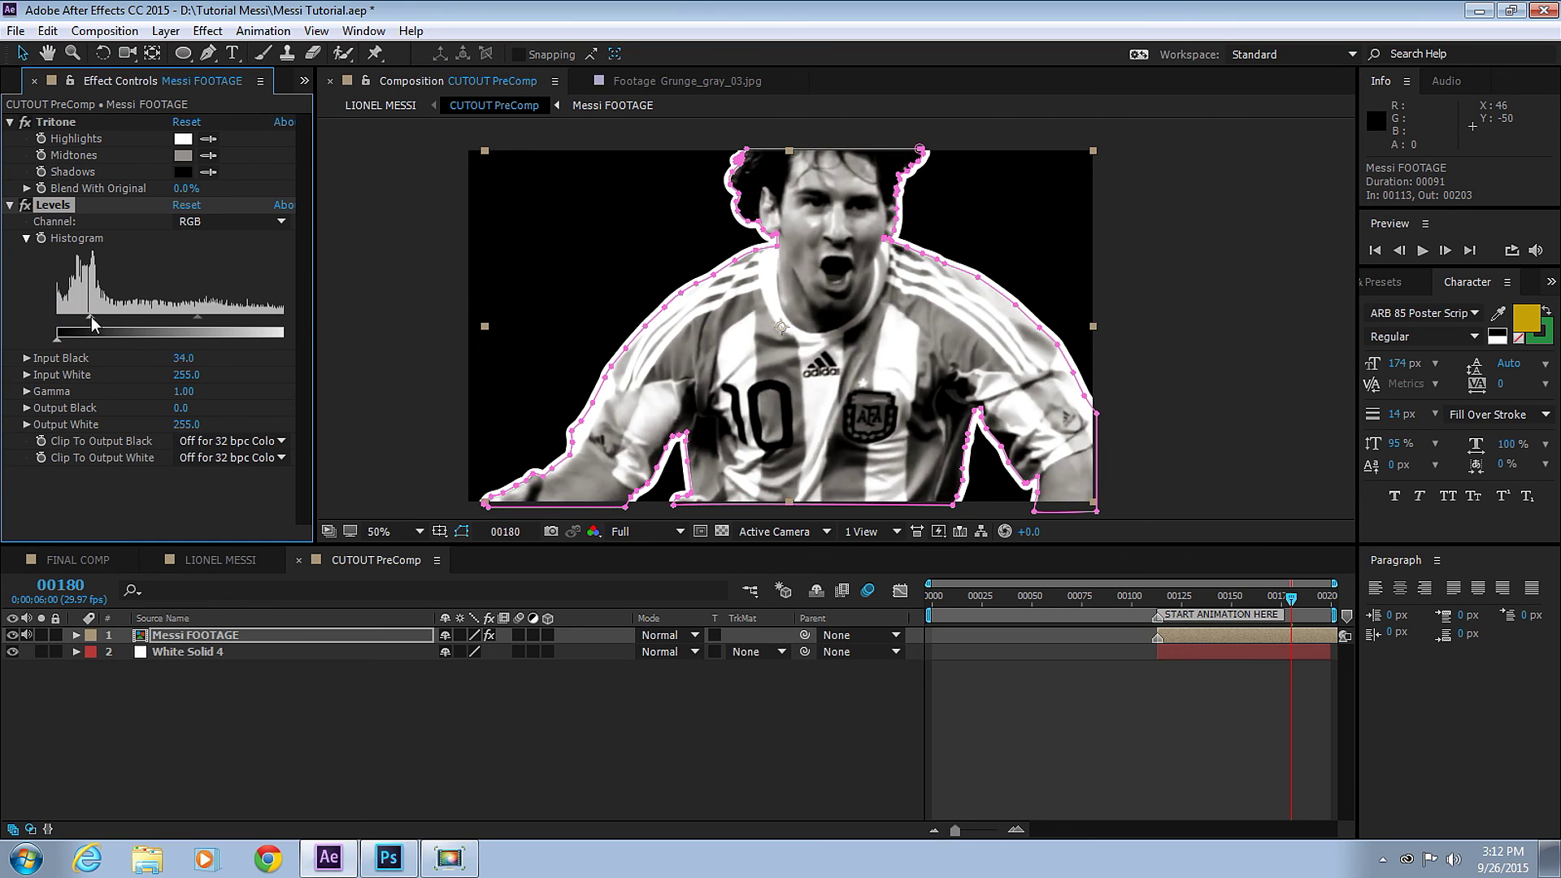
pyautogui.moveTo(315, 326); pyautogui.dragTo(278, 315)
pyautogui.moveTo(182, 315); pyautogui.dragTo(198, 330)
# - Duplicate the Messi FOOTAGE layer and set the top copy to Color Dodge
pyautogui.click(184, 637)
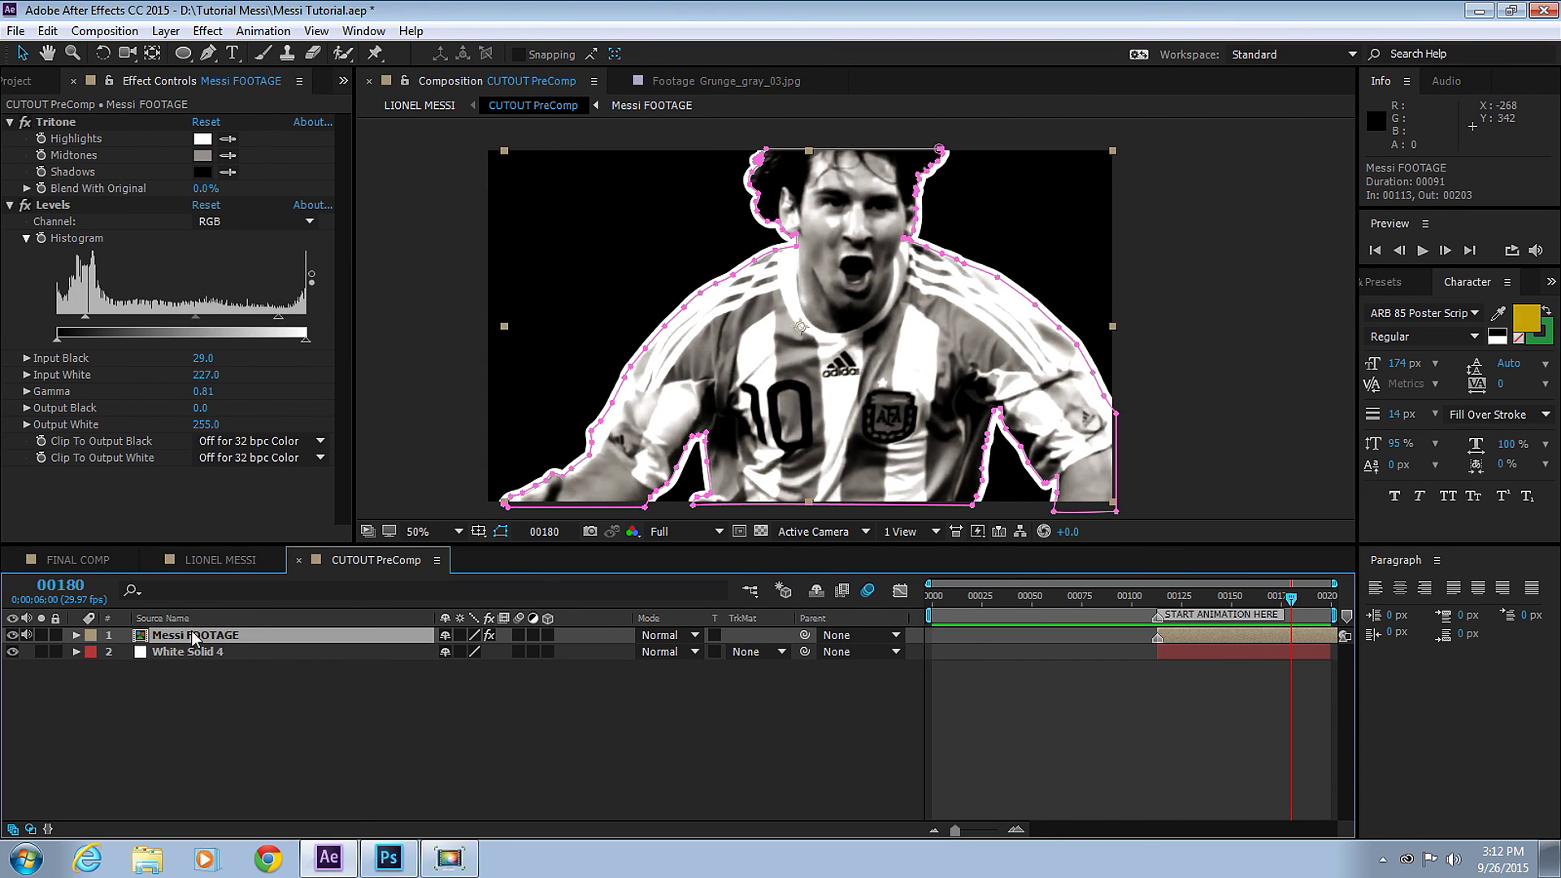
pyautogui.click(216, 564)
pyautogui.click(323, 565)
pyautogui.hotkey('ctrl', 'd')
pyautogui.click(235, 635)
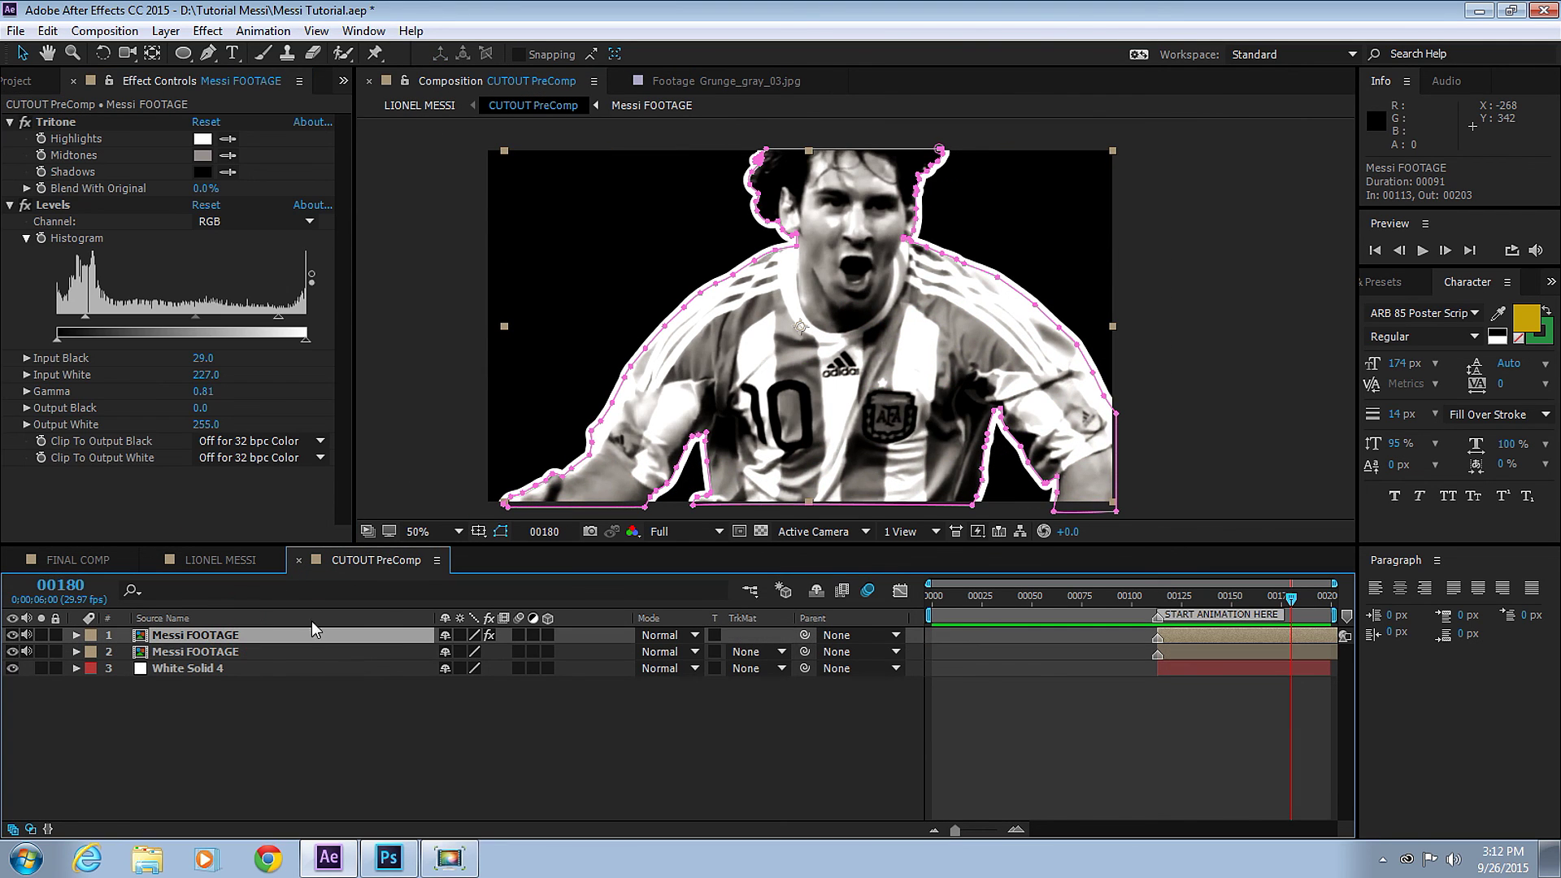
pyautogui.click(666, 635)
pyautogui.click(724, 379)
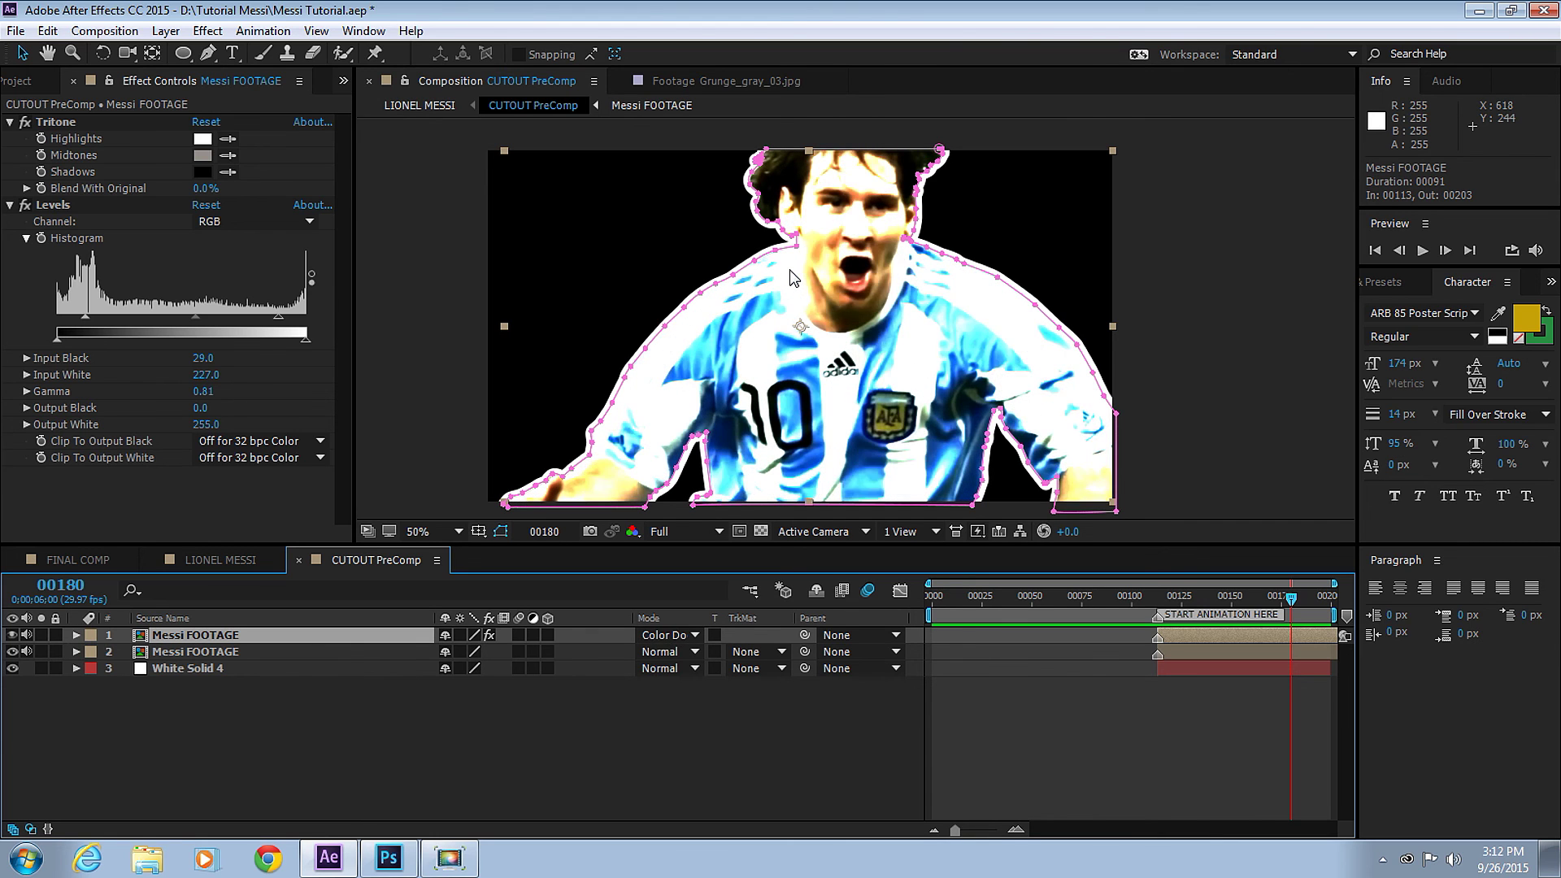
# - Return to the LIONEL MESSI composition and preview the title animation from frame 105
pyautogui.click(255, 559)
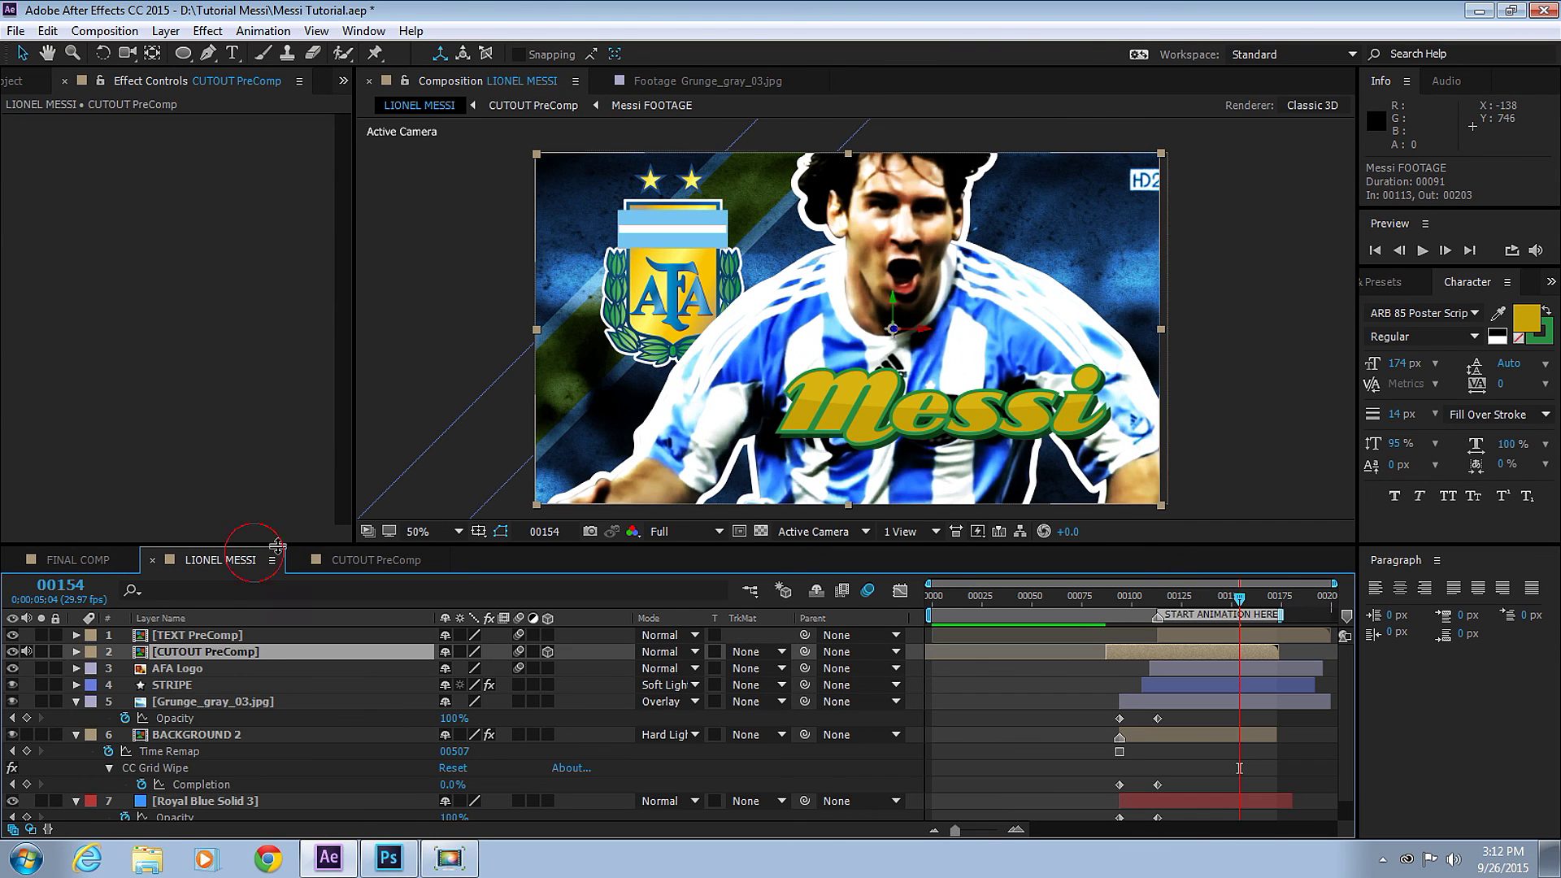
pyautogui.click(1143, 597)
pyautogui.press('space')
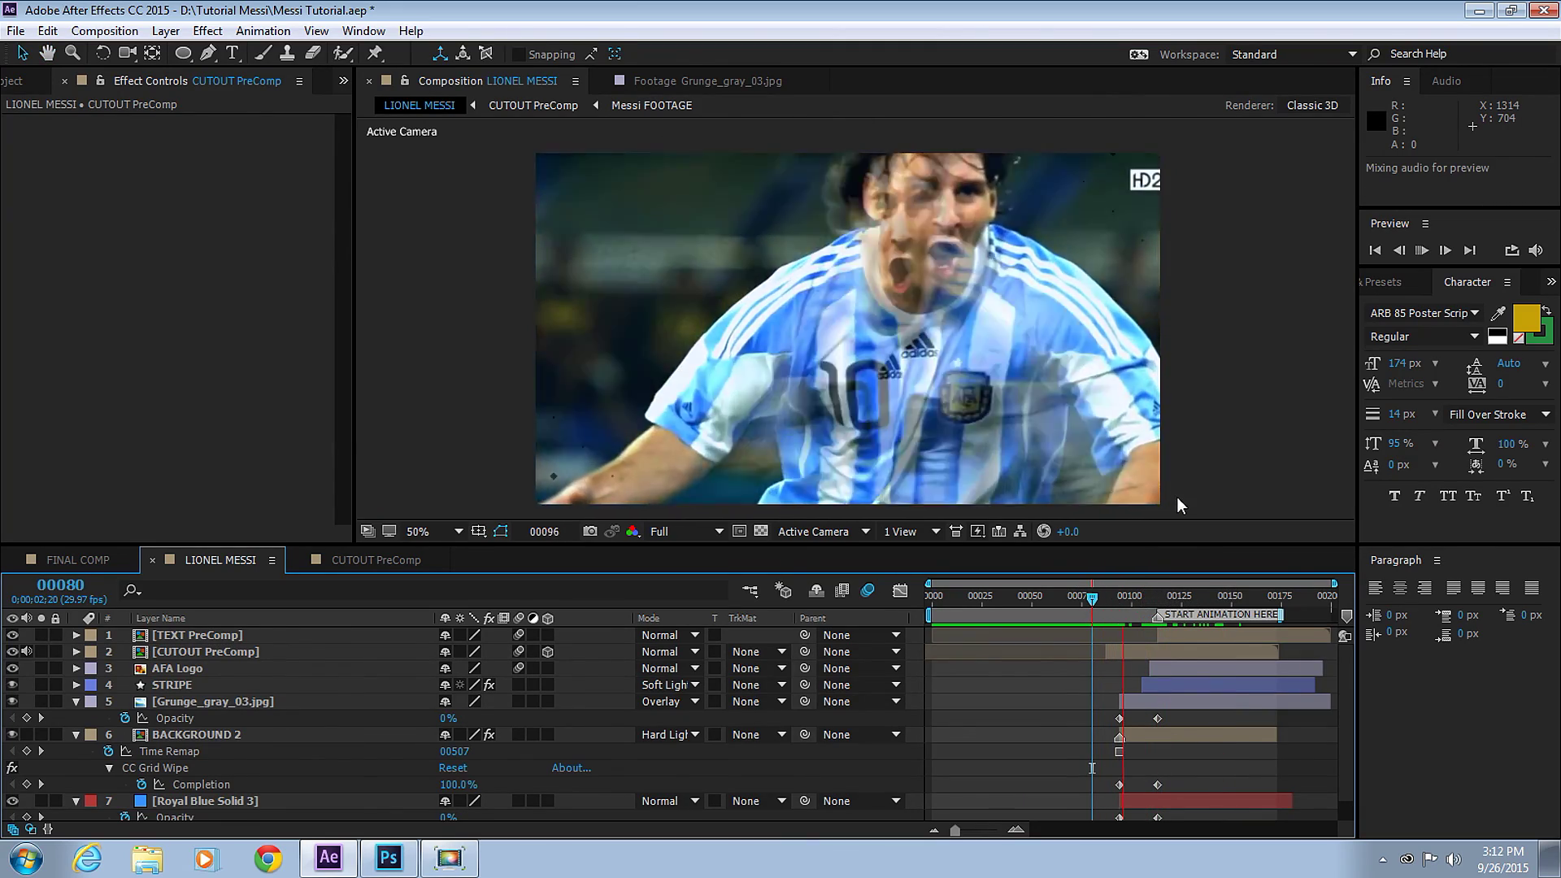